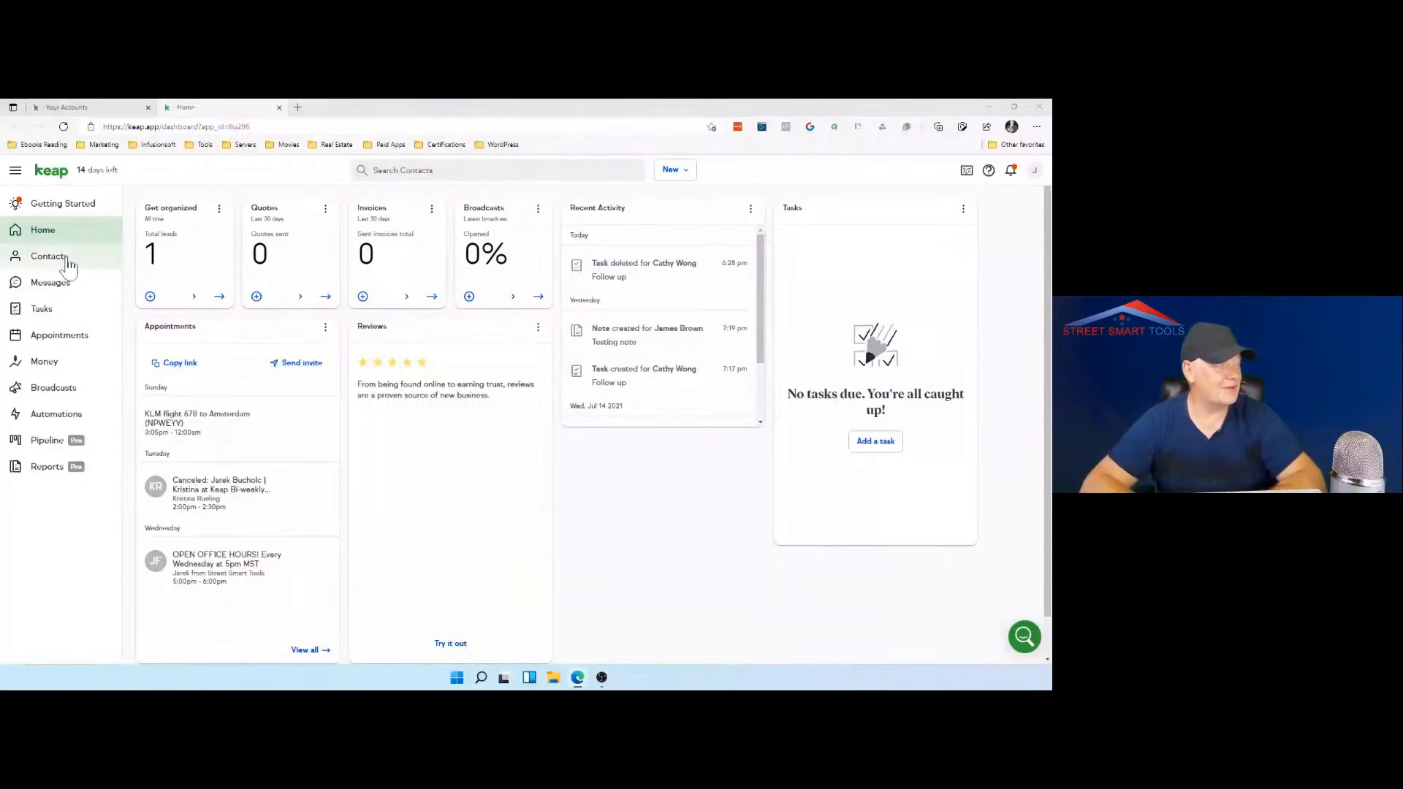
Step: Open the text conversation with the unsaved phone number and draft the message "Hello Mr. Investor"
{"action": "left_click", "coordinate": [67, 263]}
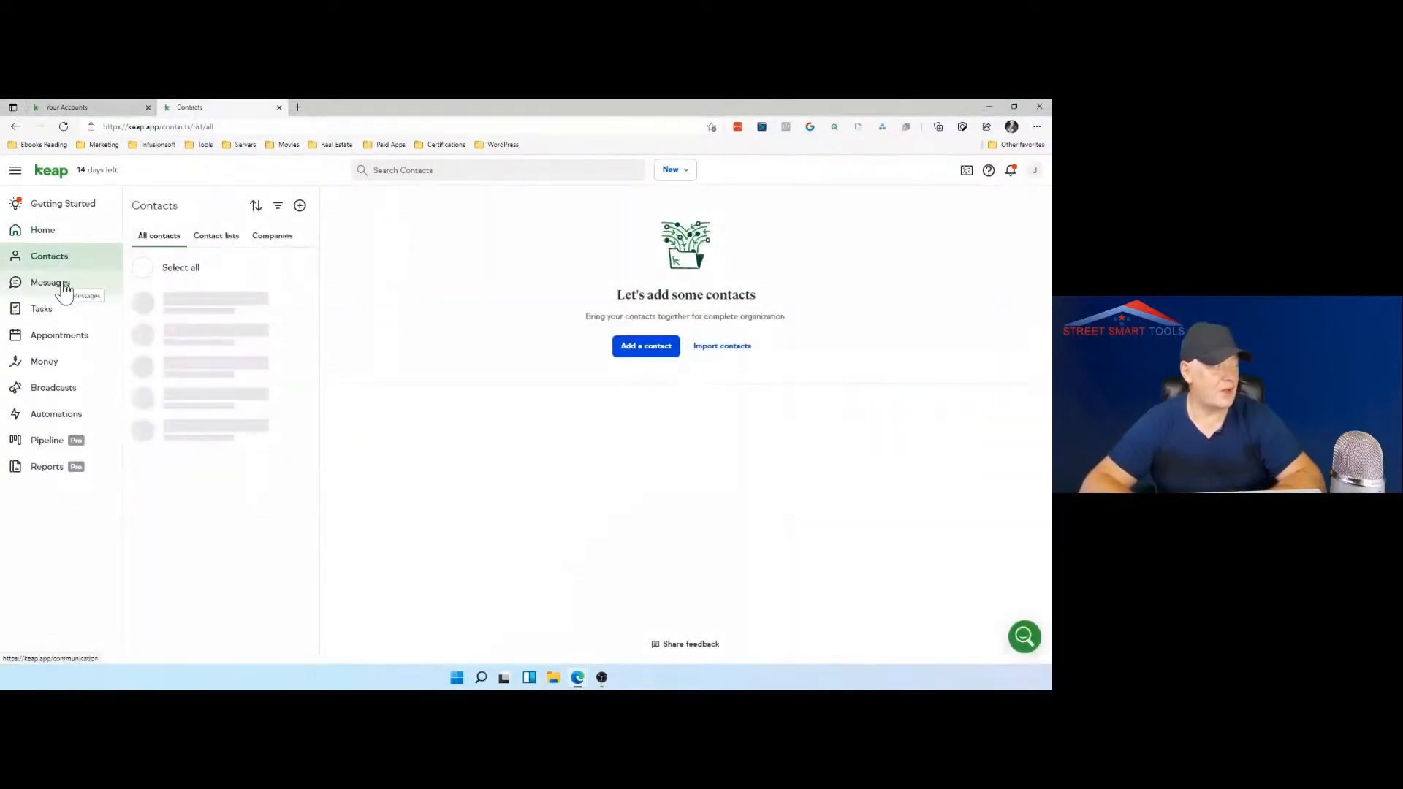
{"action": "left_click", "coordinate": [49, 283]}
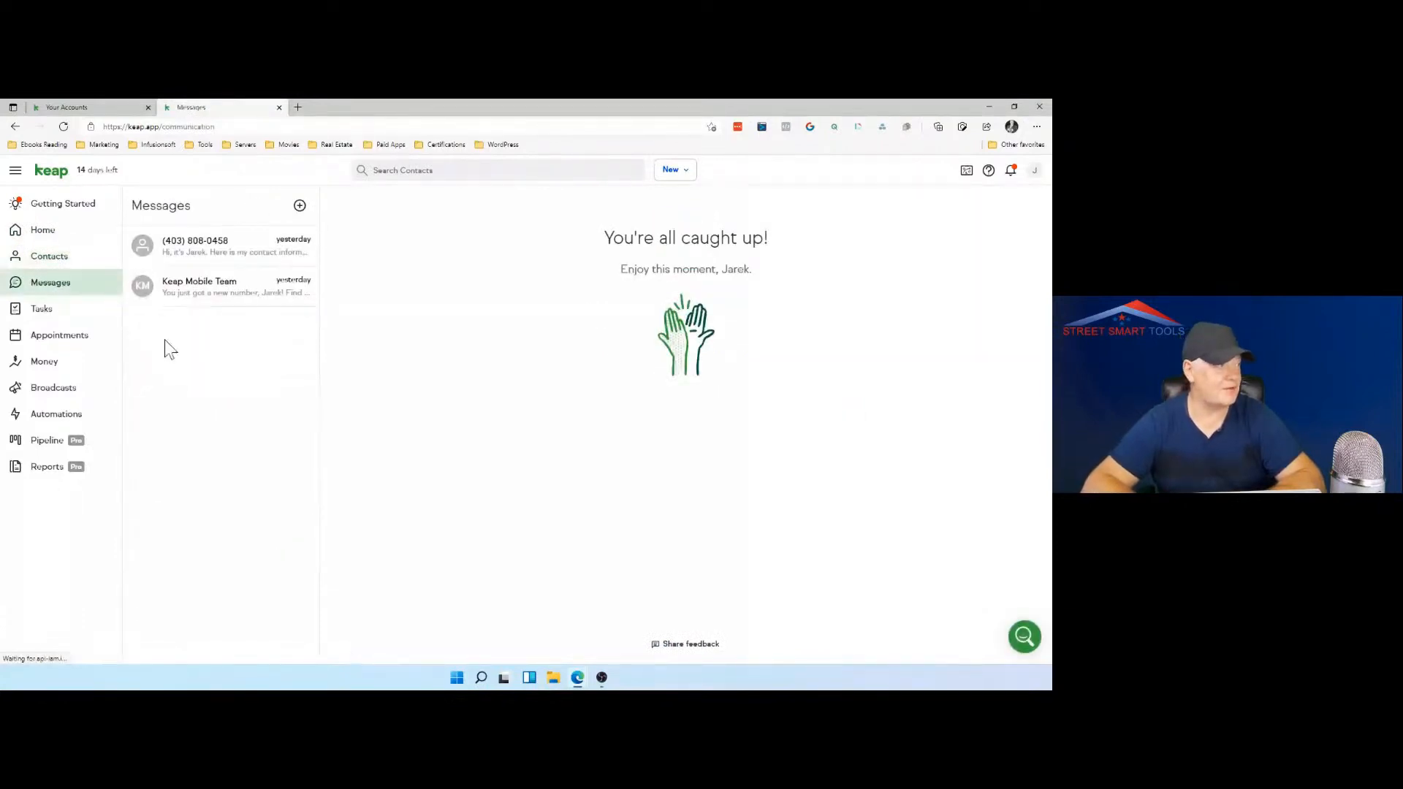
{"action": "left_click", "coordinate": [251, 268]}
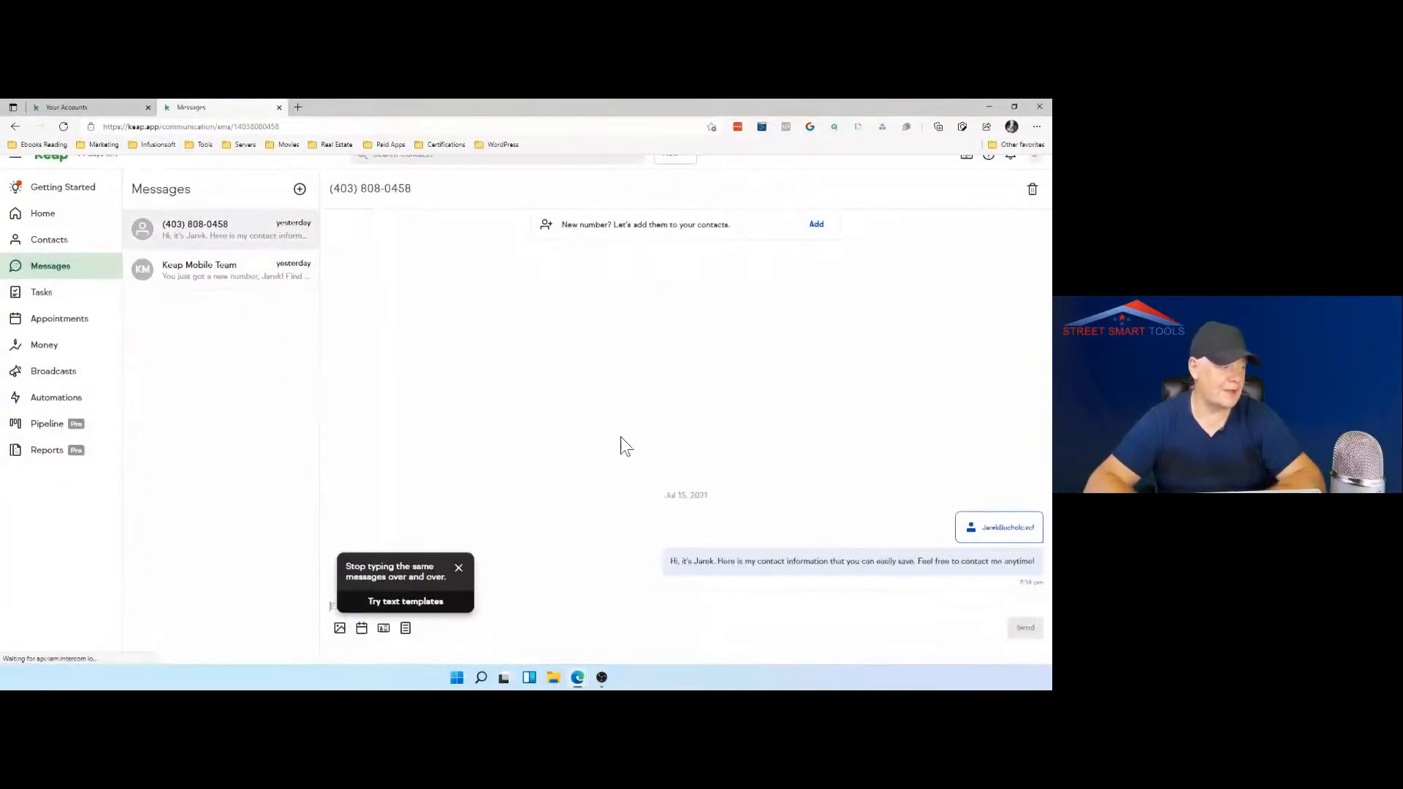
{"action": "left_click", "coordinate": [459, 584]}
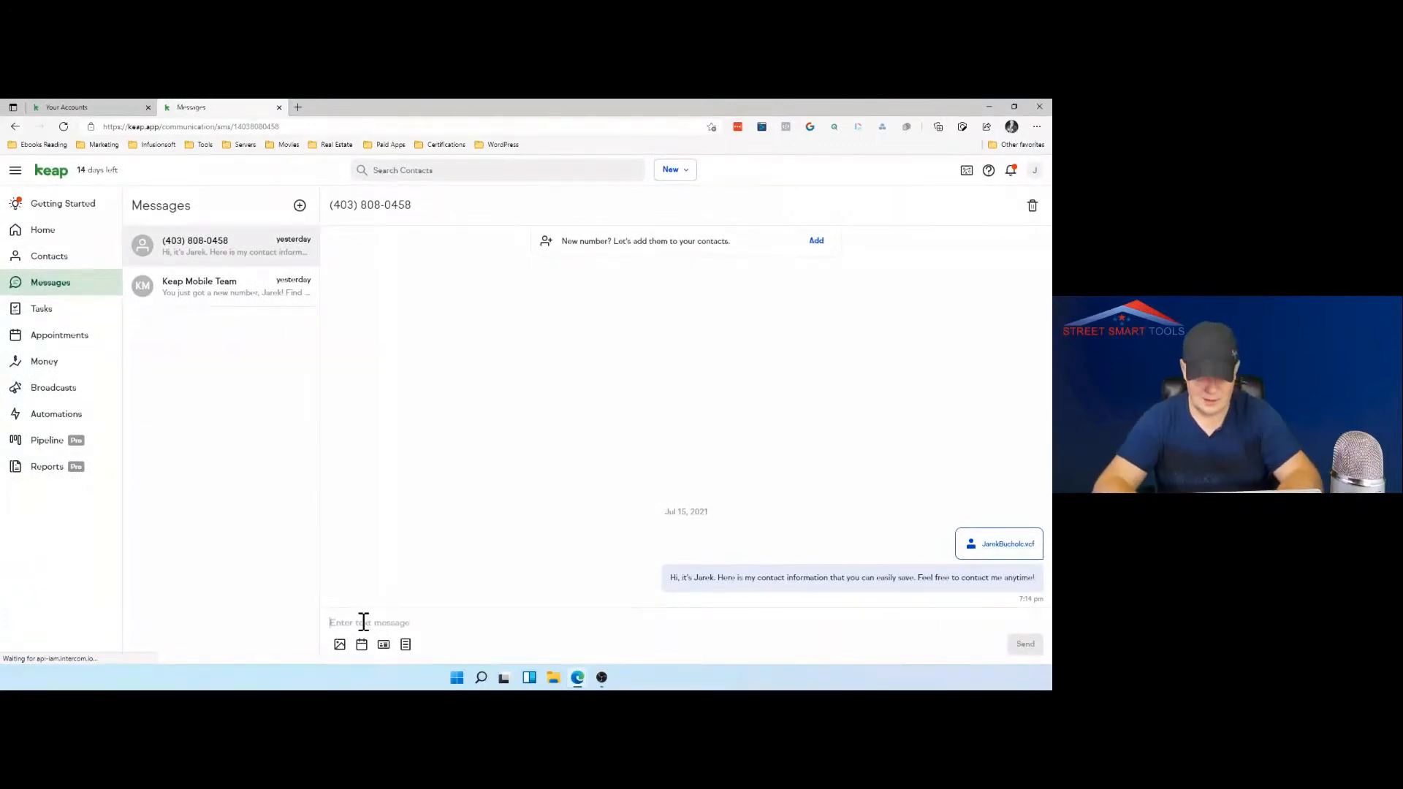
{"action": "type", "text": "Hello "}
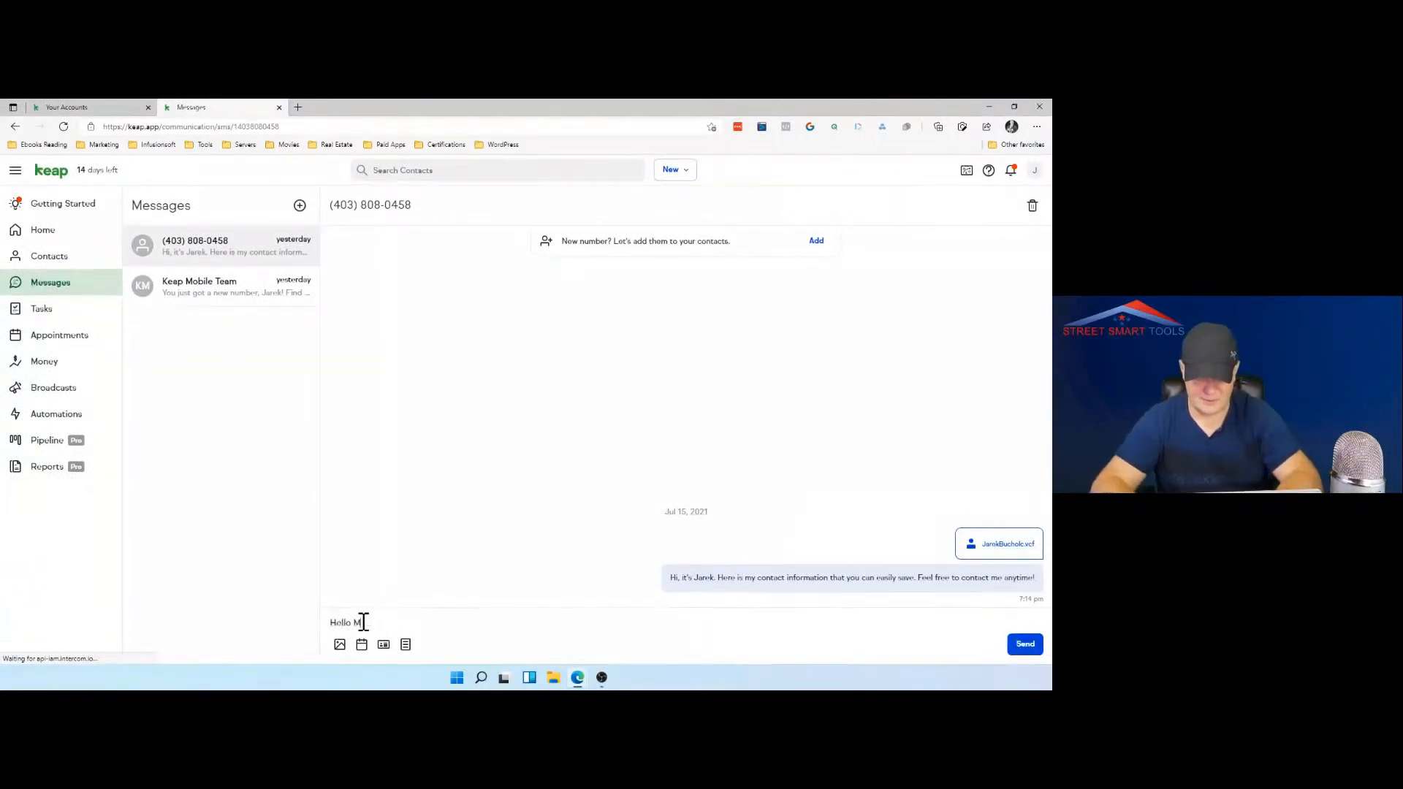
{"action": "type", "text": "Mr Investor"}
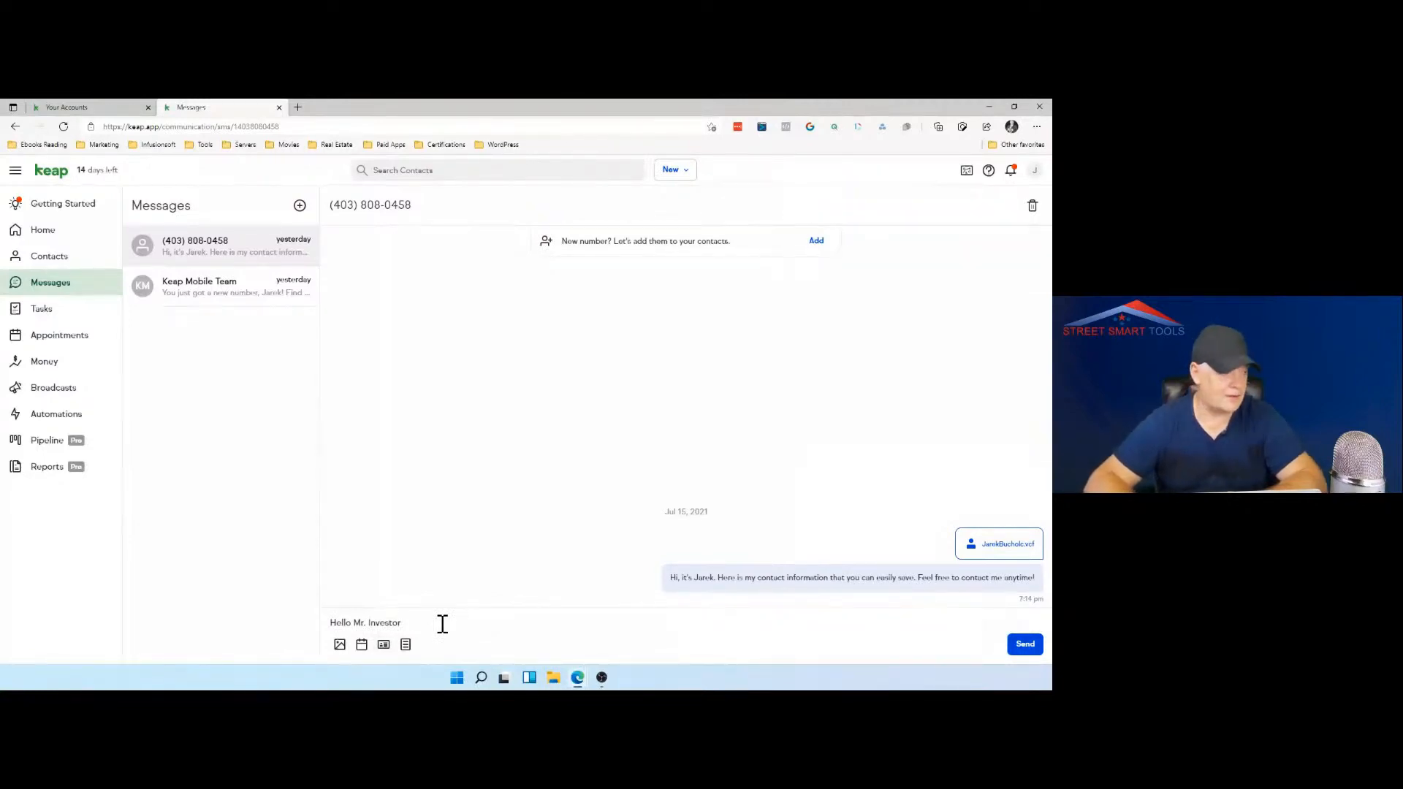
Step: Create a new text template named "Follow Up after meeting with the Investor"
{"action": "left_click", "coordinate": [405, 646]}
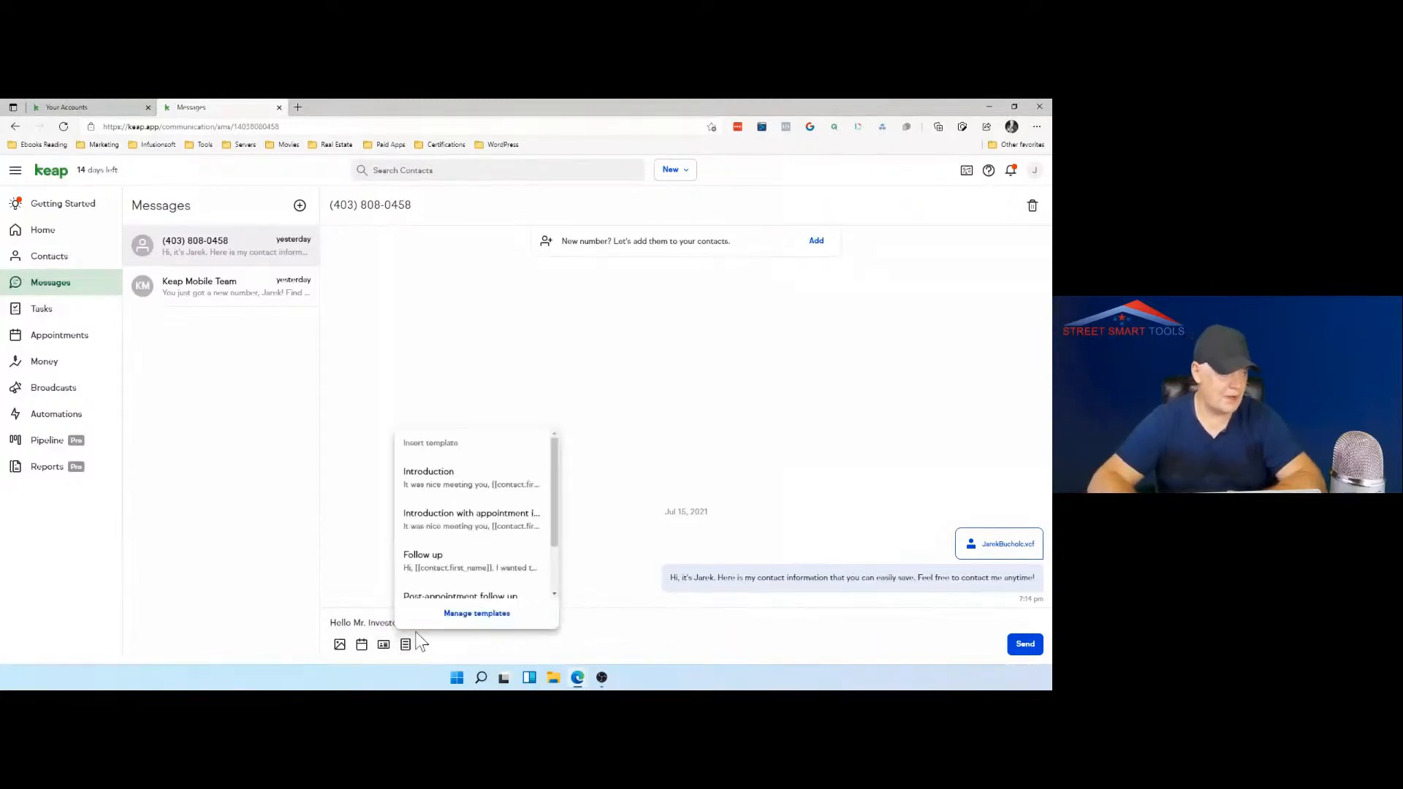
{"action": "left_click", "coordinate": [489, 616]}
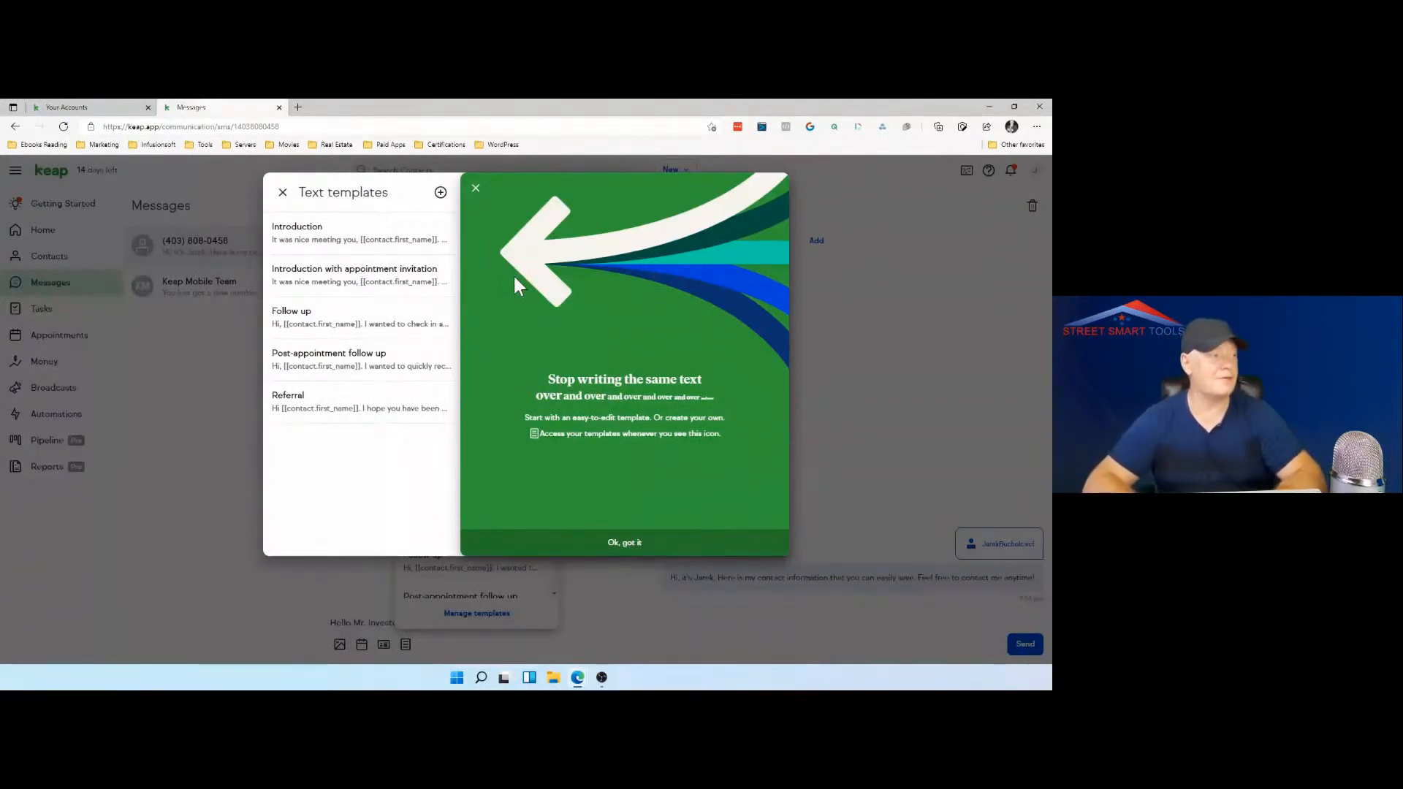
{"action": "left_click", "coordinate": [441, 193]}
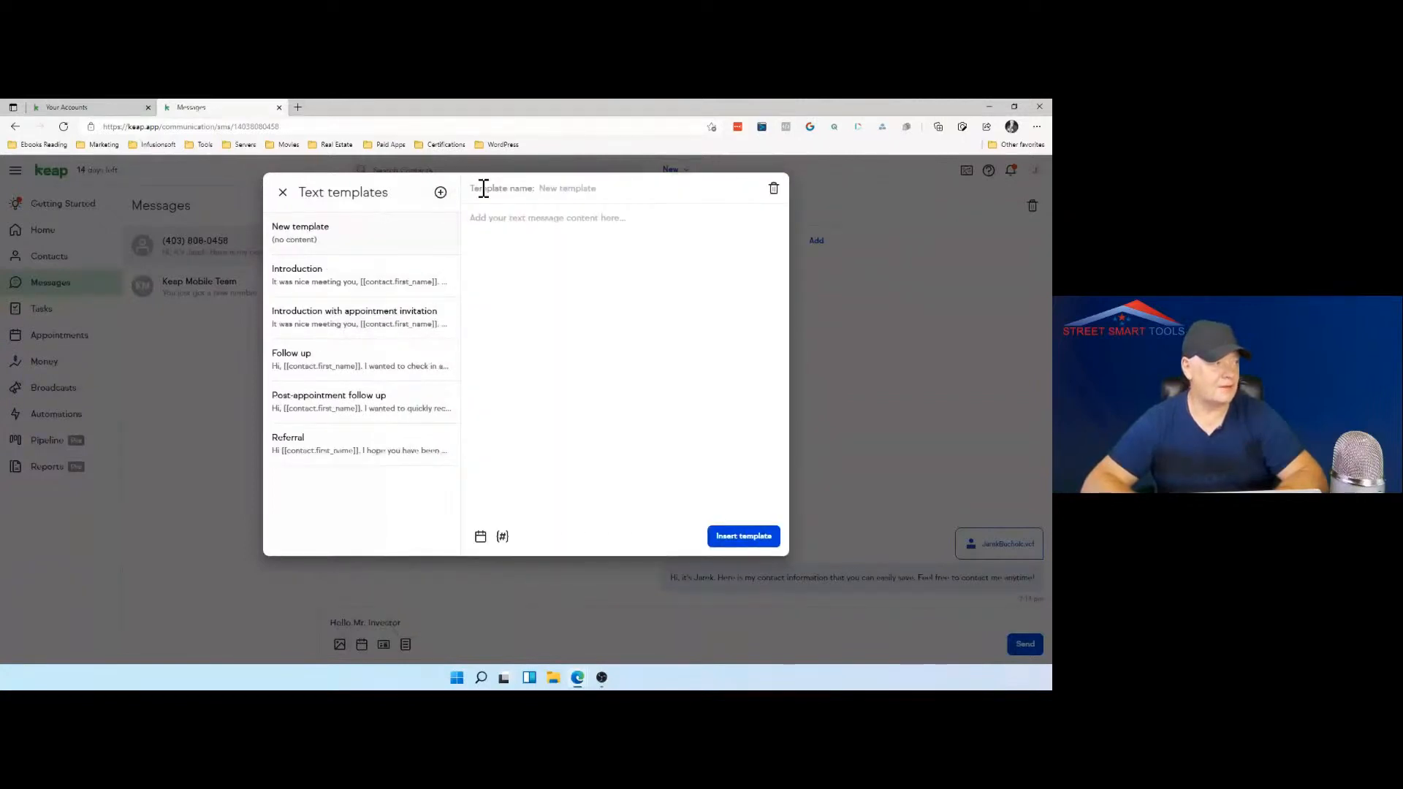
{"action": "left_click", "coordinate": [589, 192]}
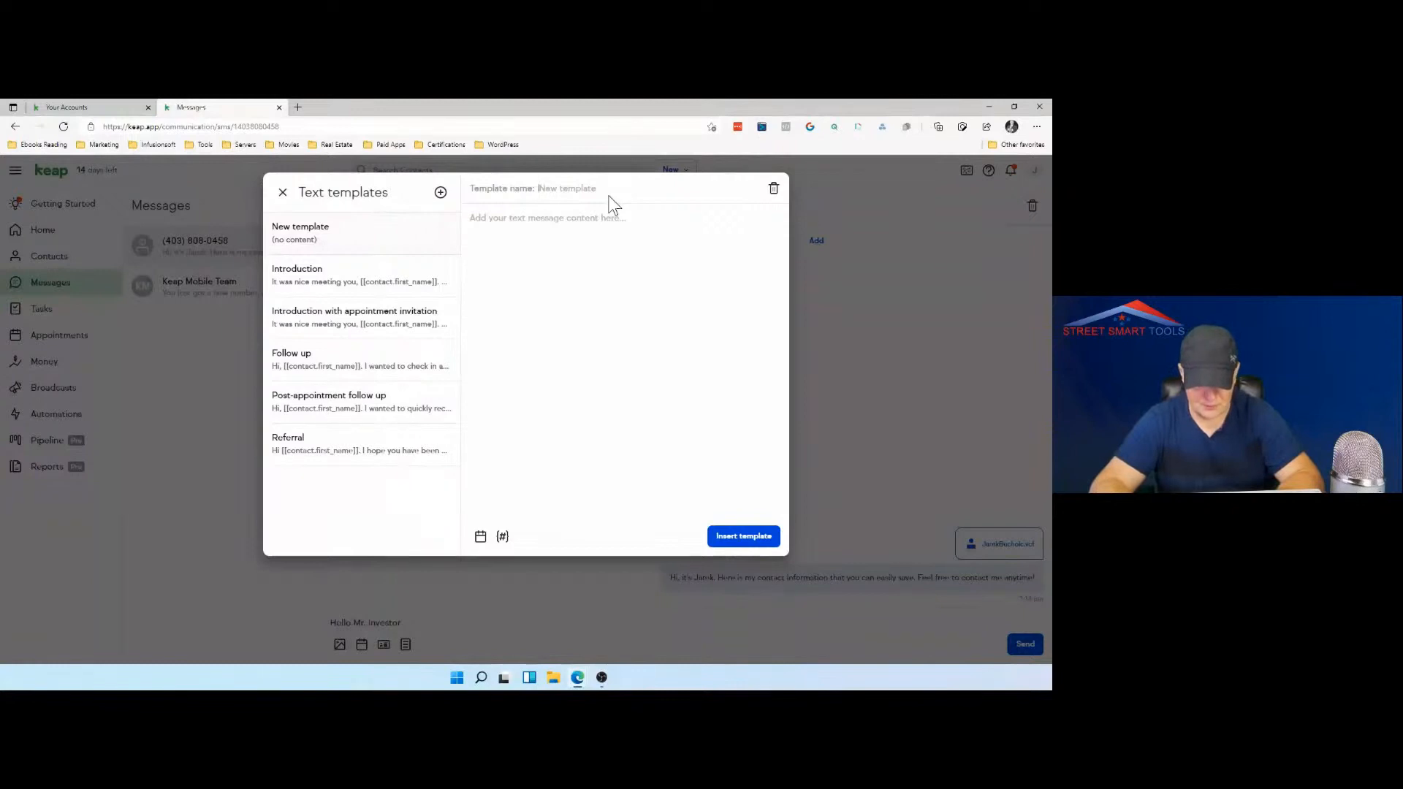
{"action": "type", "text": "Follow Up"}
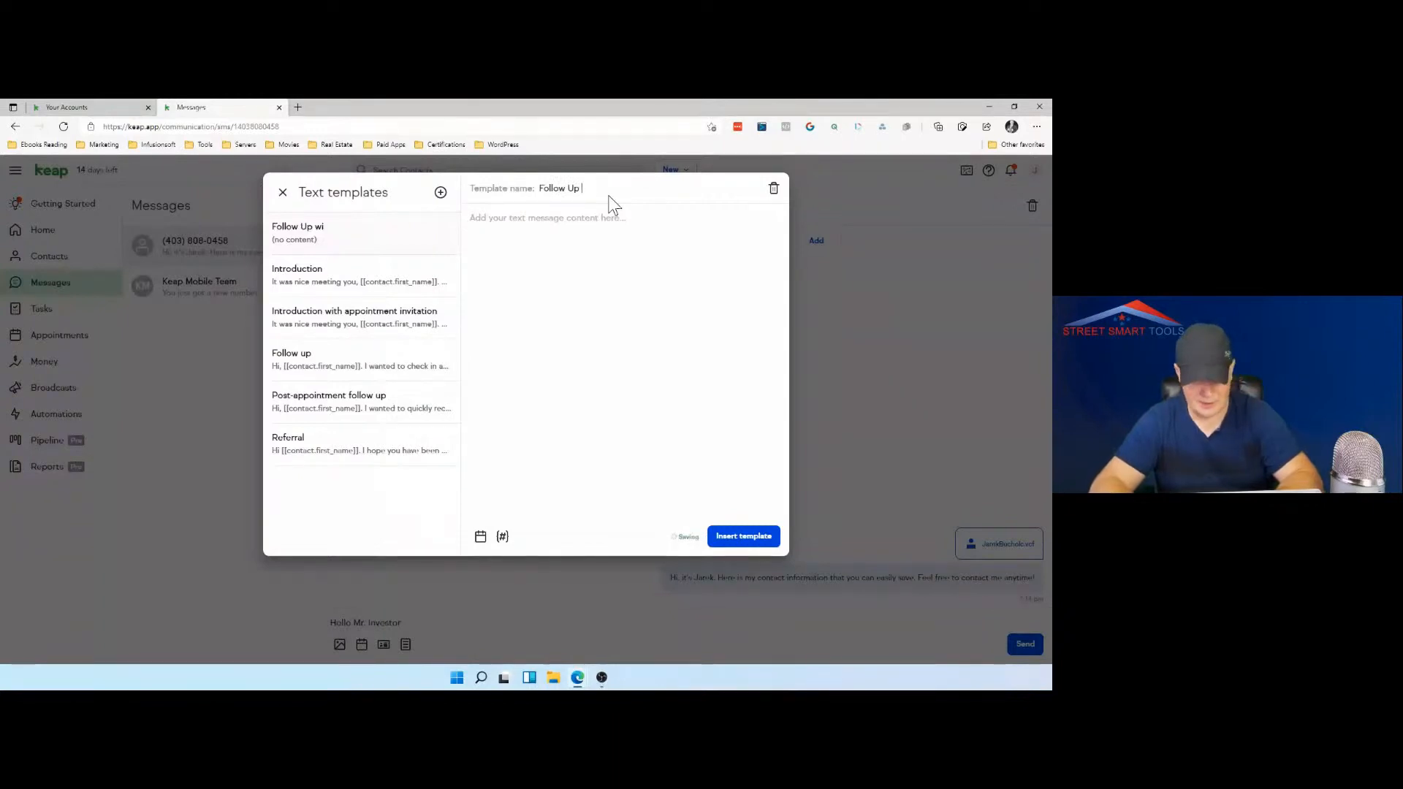
{"action": "type", "text": " Af"}
{"action": "key", "text": "BackSpace"}
{"action": "key", "text": "BackSpace"}
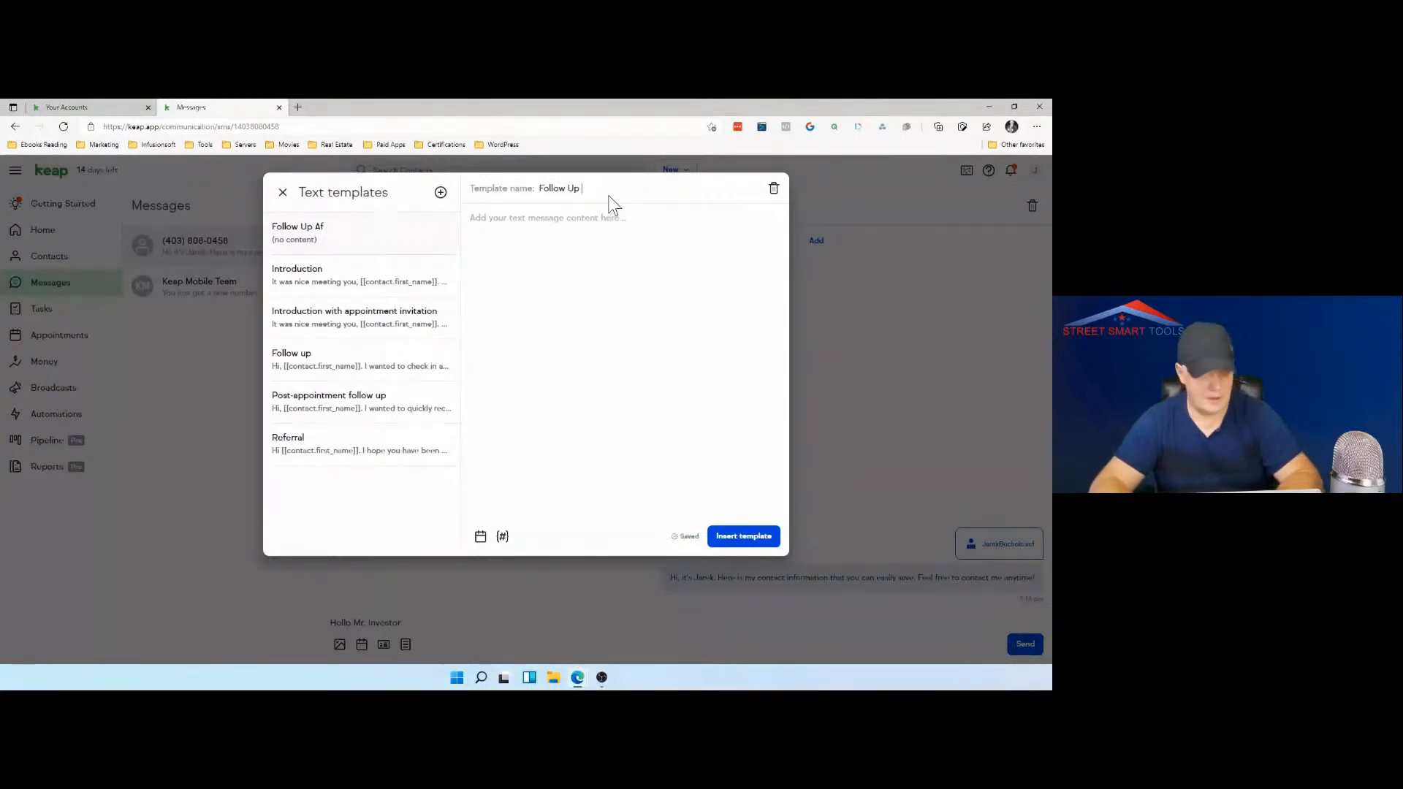
{"action": "type", "text": "after mee"}
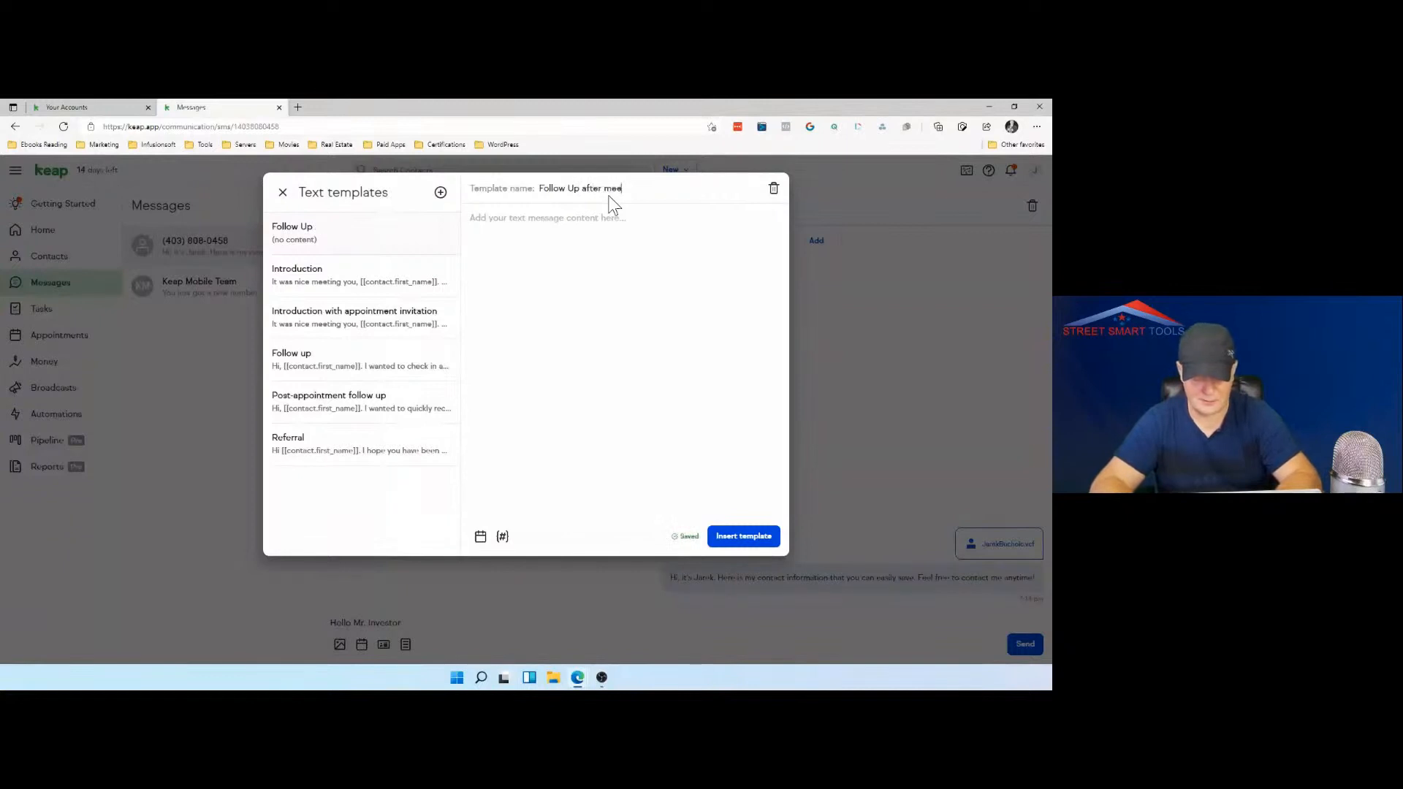
{"action": "type", "text": "ting with the I"}
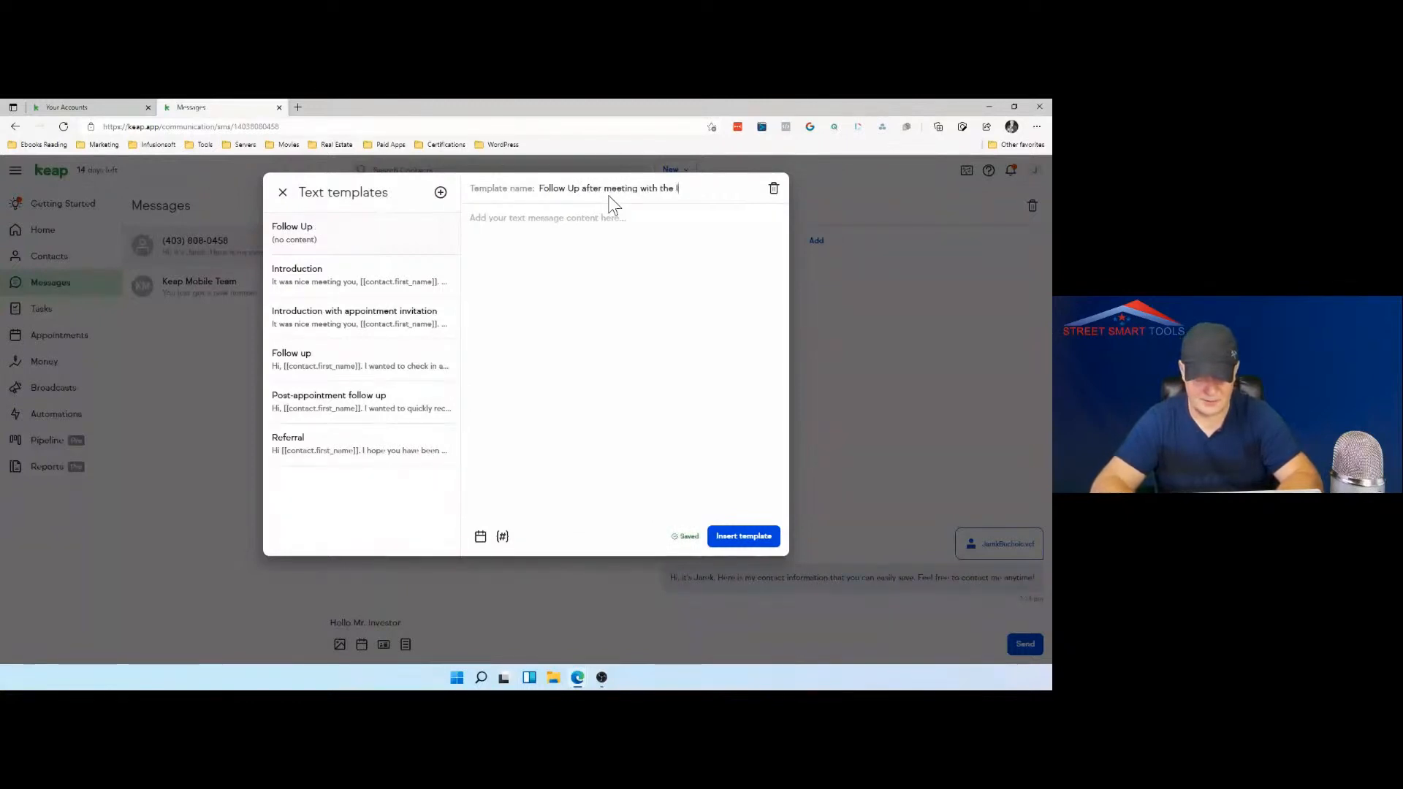
{"action": "type", "text": "nvestor"}
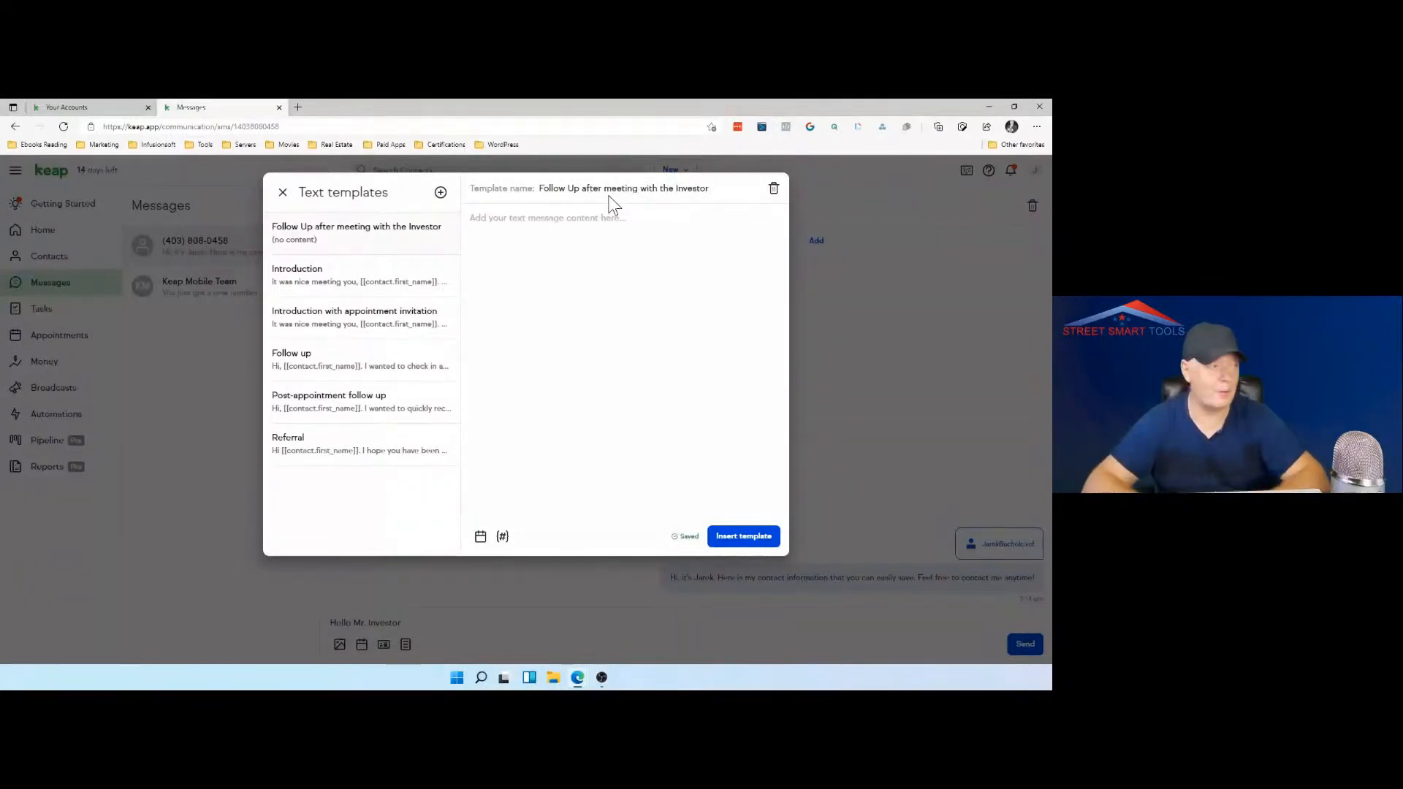
Step: Copy the full text of the Post-appointment follow up template into the empty body of the "Follow Up after meeting with the Investor" template
{"action": "left_click", "coordinate": [533, 223]}
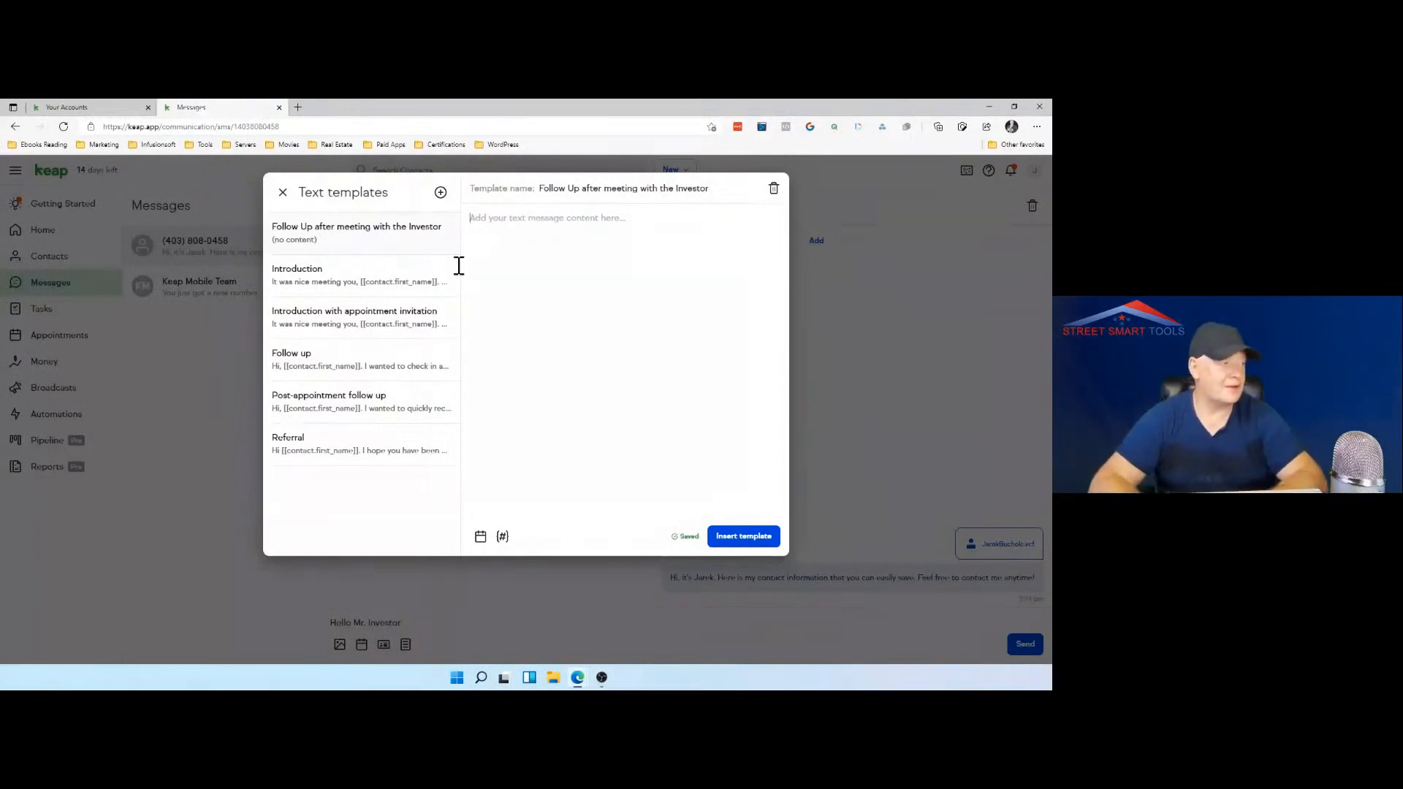
{"action": "left_click", "coordinate": [397, 326]}
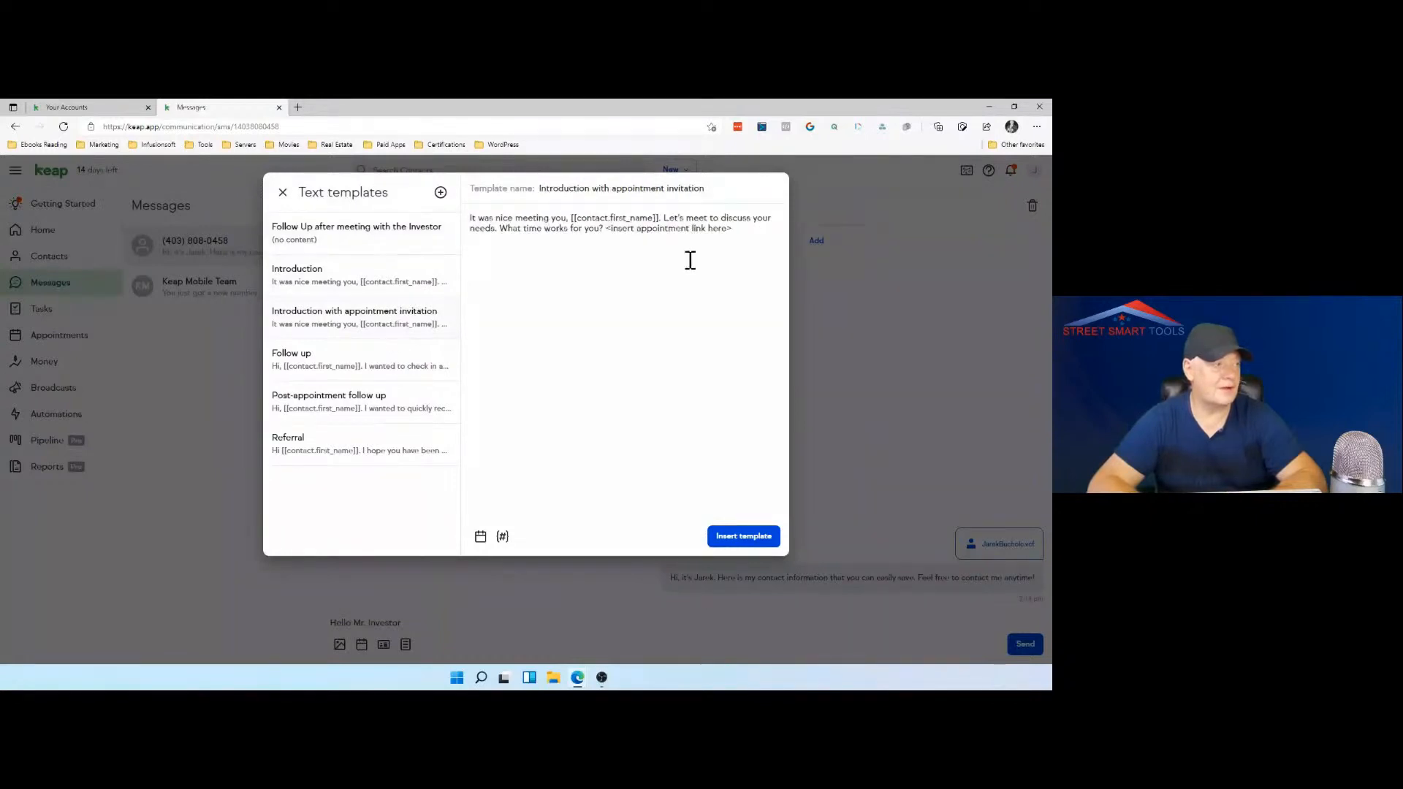
{"action": "left_click", "coordinate": [740, 229]}
{"action": "left_click", "coordinate": [378, 373]}
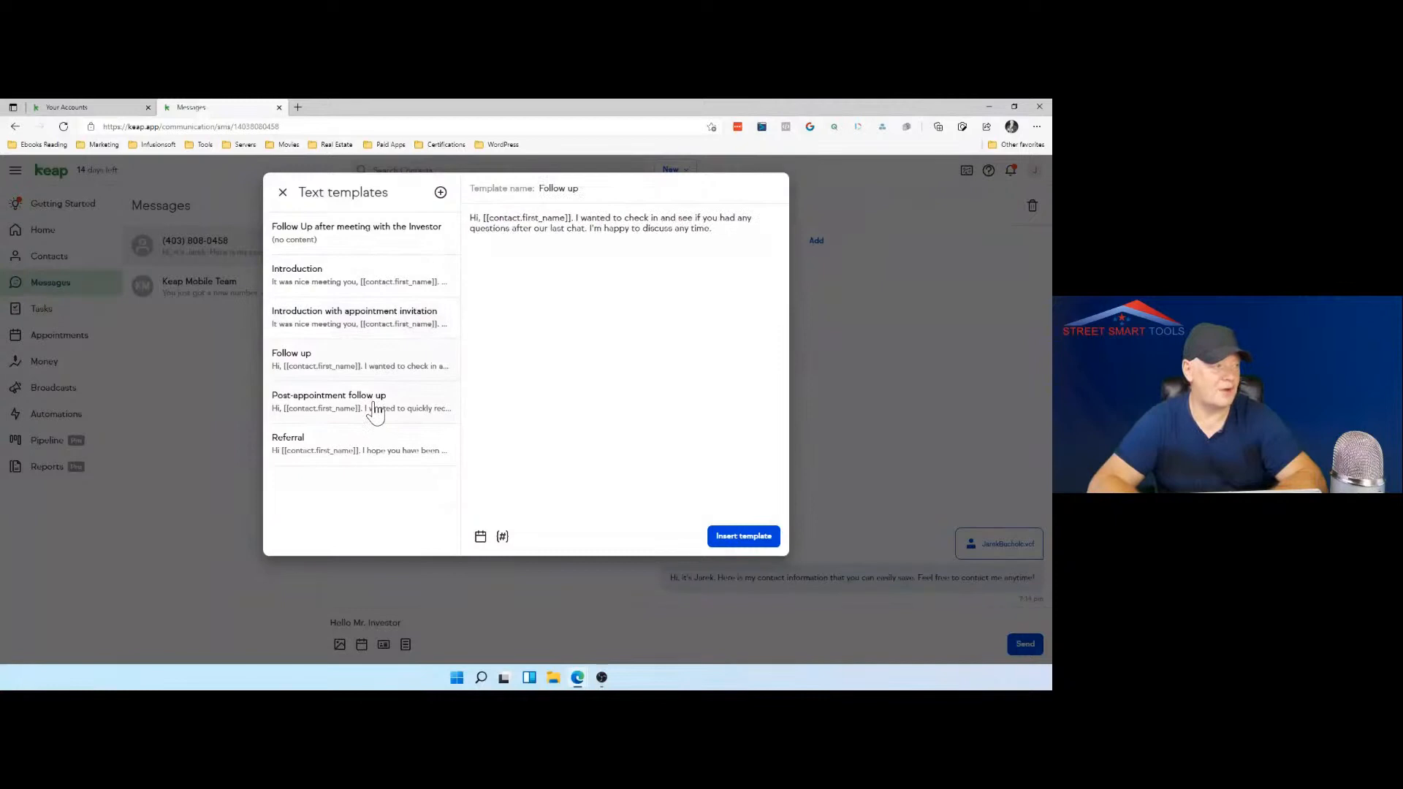
{"action": "left_click", "coordinate": [375, 411]}
{"action": "left_click_drag", "start_coordinate": [738, 241], "coordinate": [493, 219]}
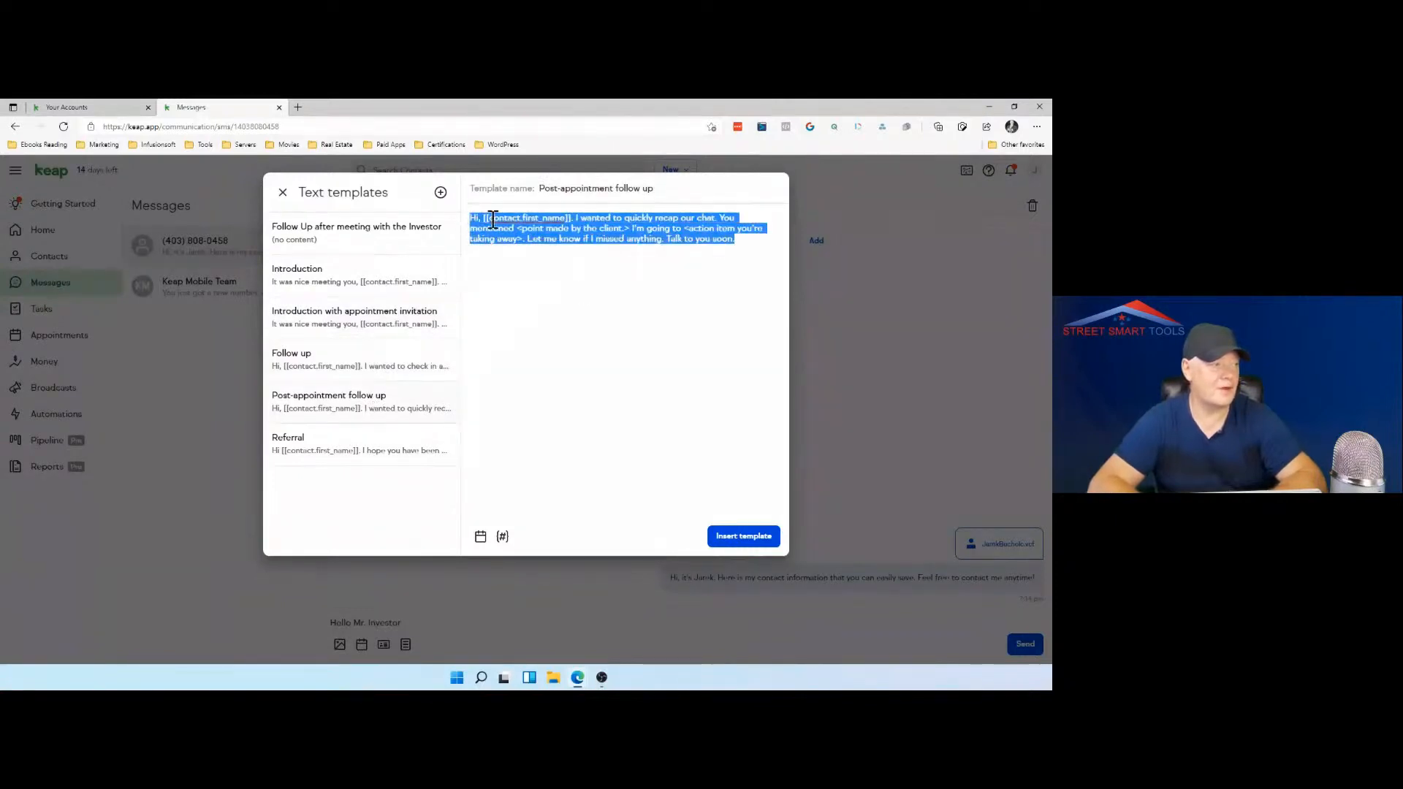
{"action": "right_click", "coordinate": [493, 220]}
{"action": "left_click", "coordinate": [517, 273]}
{"action": "left_click", "coordinate": [418, 245]}
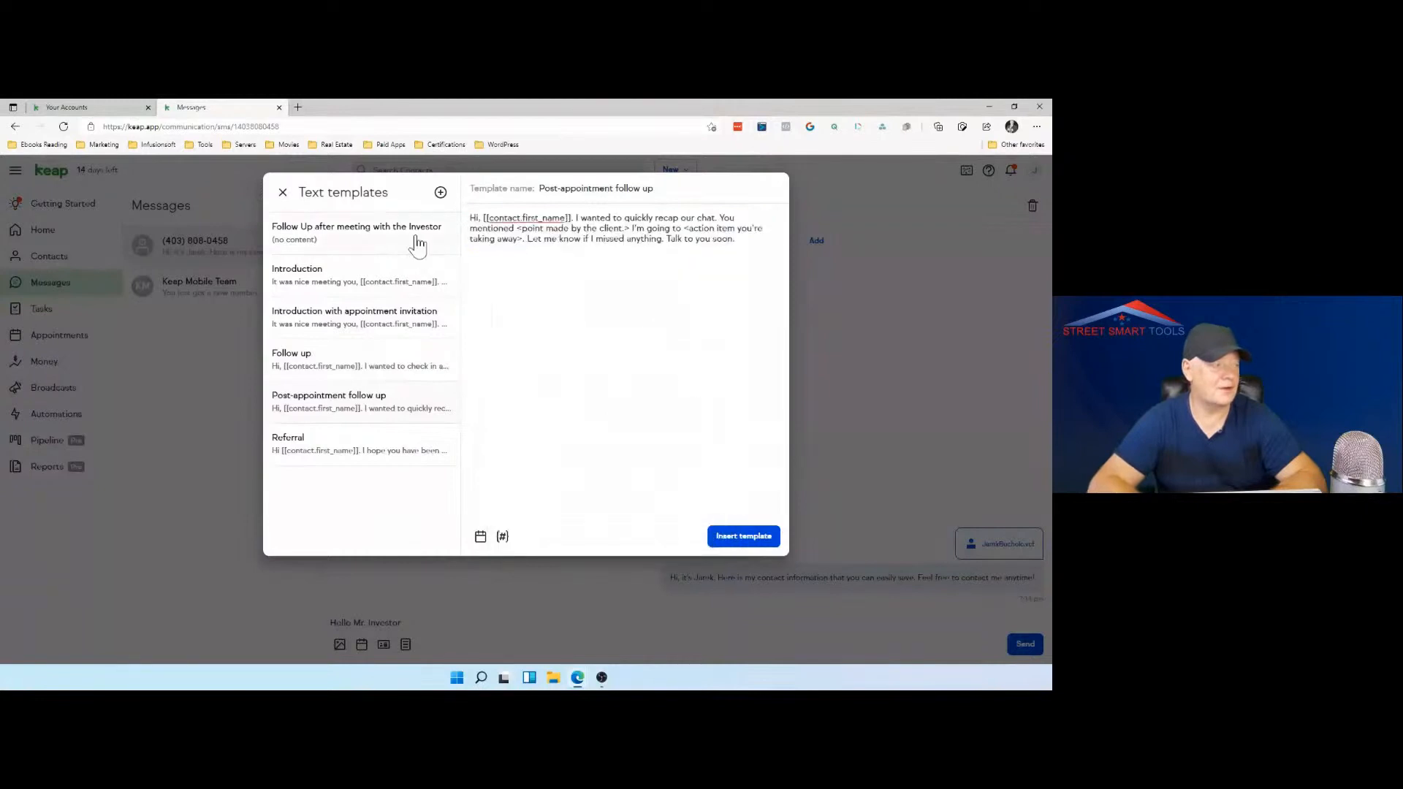
{"action": "left_click", "coordinate": [492, 228]}
{"action": "key", "text": "ctrl+v"}
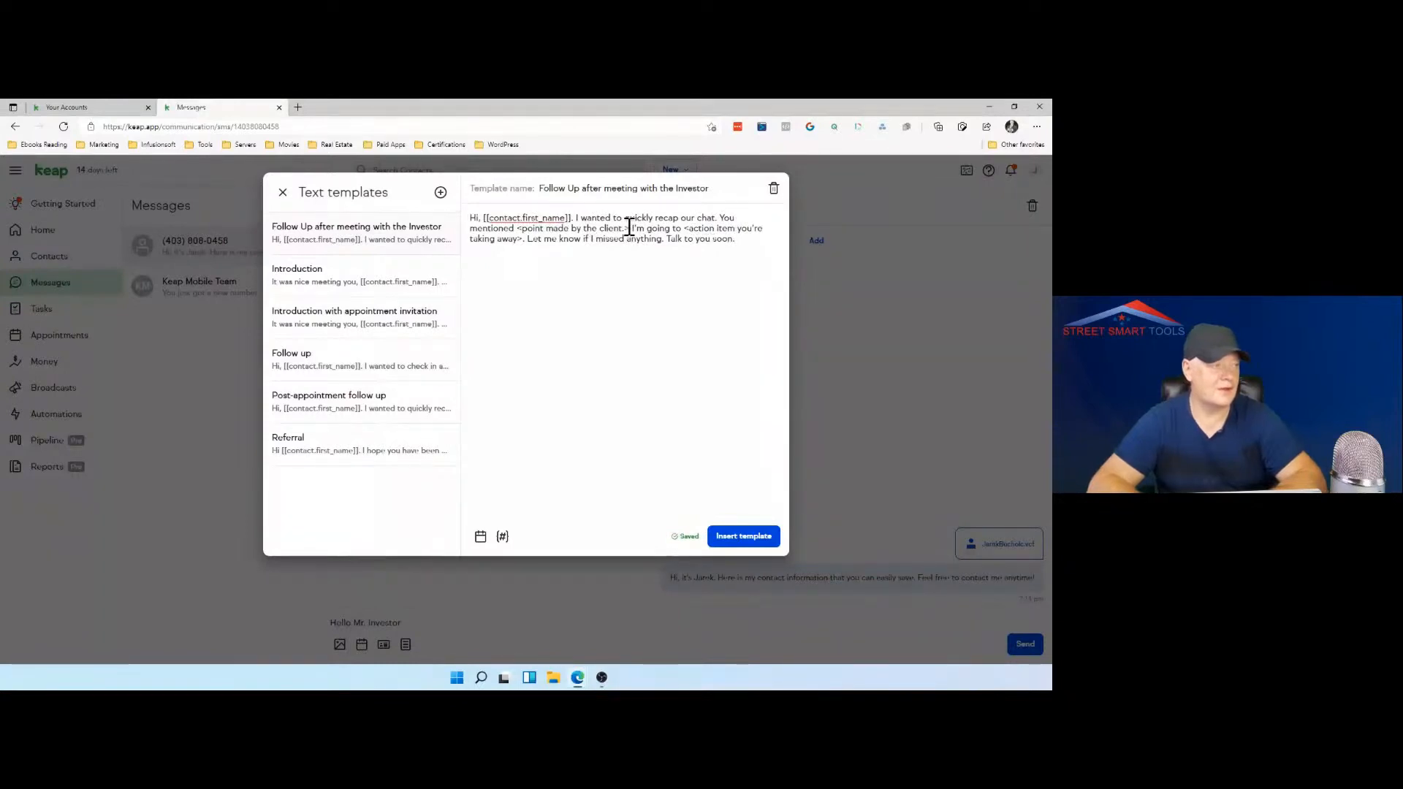
Step: Delete the "You mentioned <point made by the client.>" sentence from the new template's text
{"action": "left_click_drag", "start_coordinate": [629, 227], "coordinate": [723, 219]}
{"action": "key", "text": "BackSpace"}
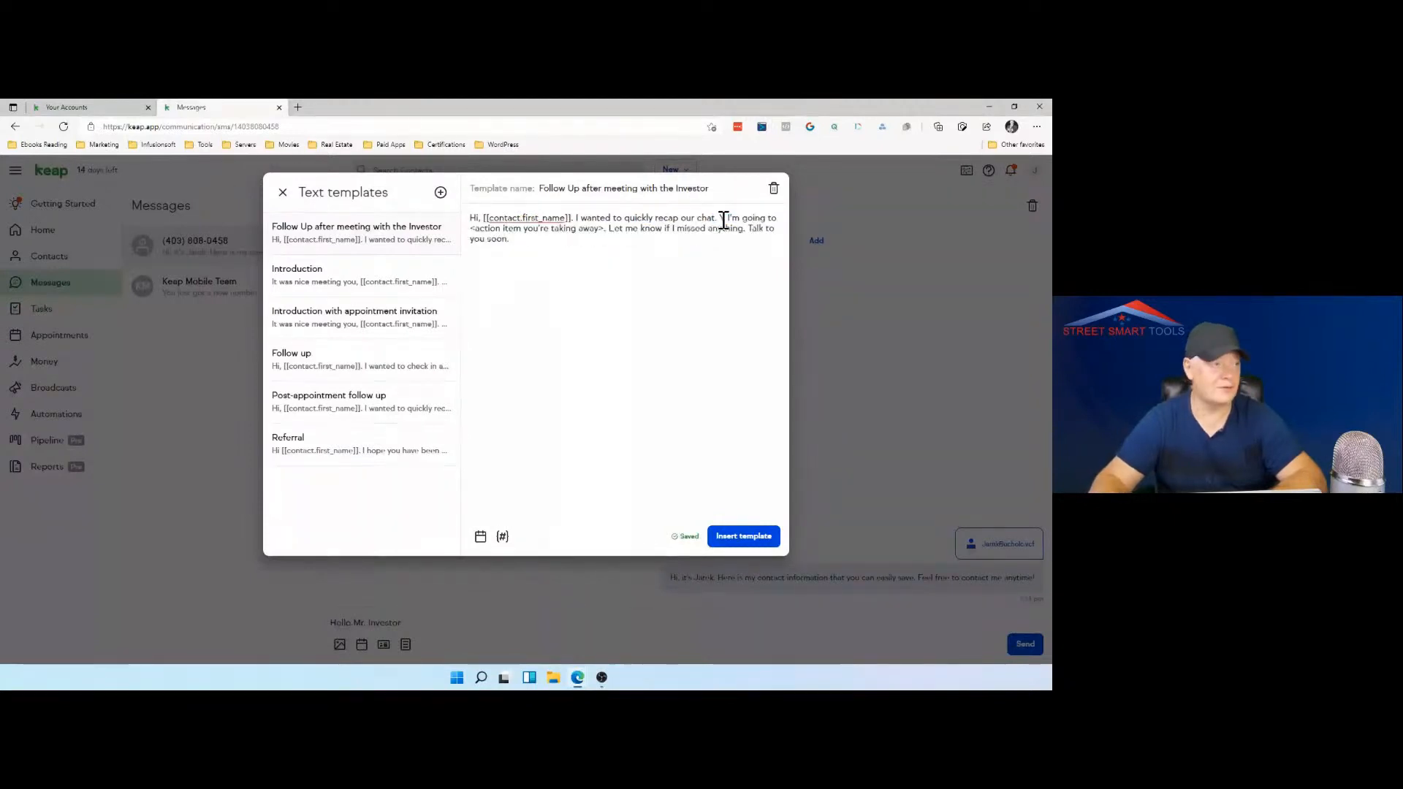
{"action": "key", "text": "BackSpace"}
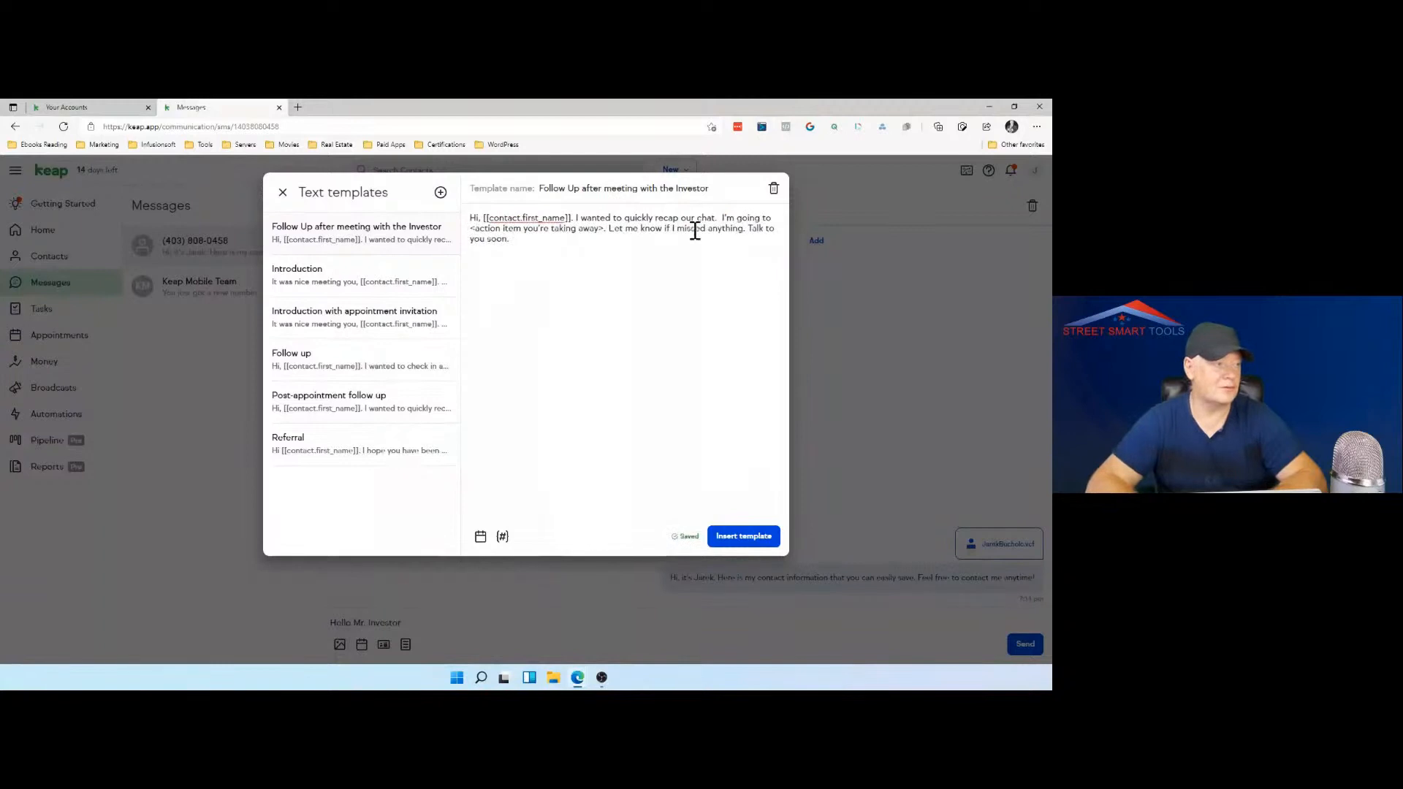
Step: Replace the "<action item you're taking away>" placeholder with "ask you provide following documents", correcting the spelling and the spacing after it
{"action": "left_click_drag", "start_coordinate": [604, 229], "coordinate": [470, 229]}
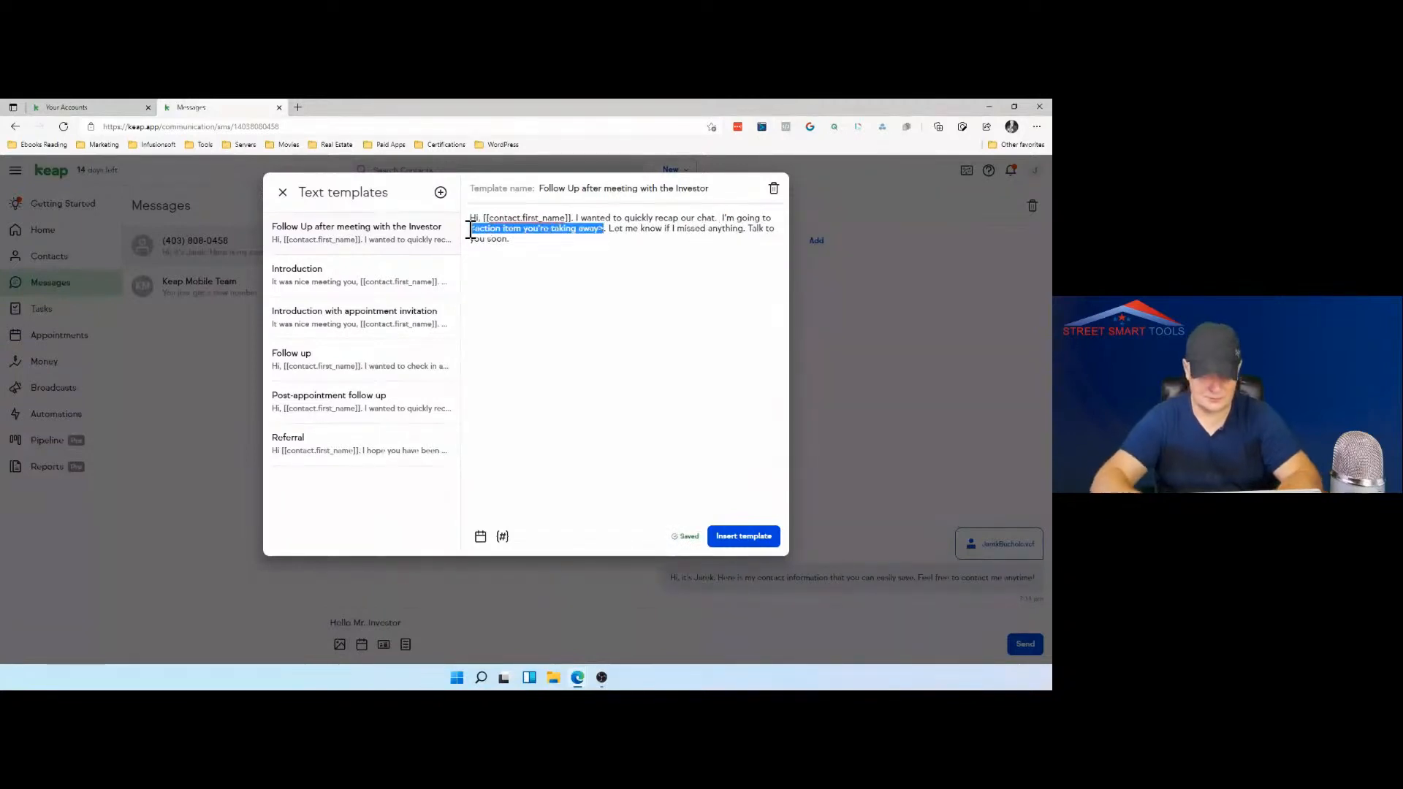
{"action": "type", "text": "ask y"}
{"action": "type", "text": "ou provide"}
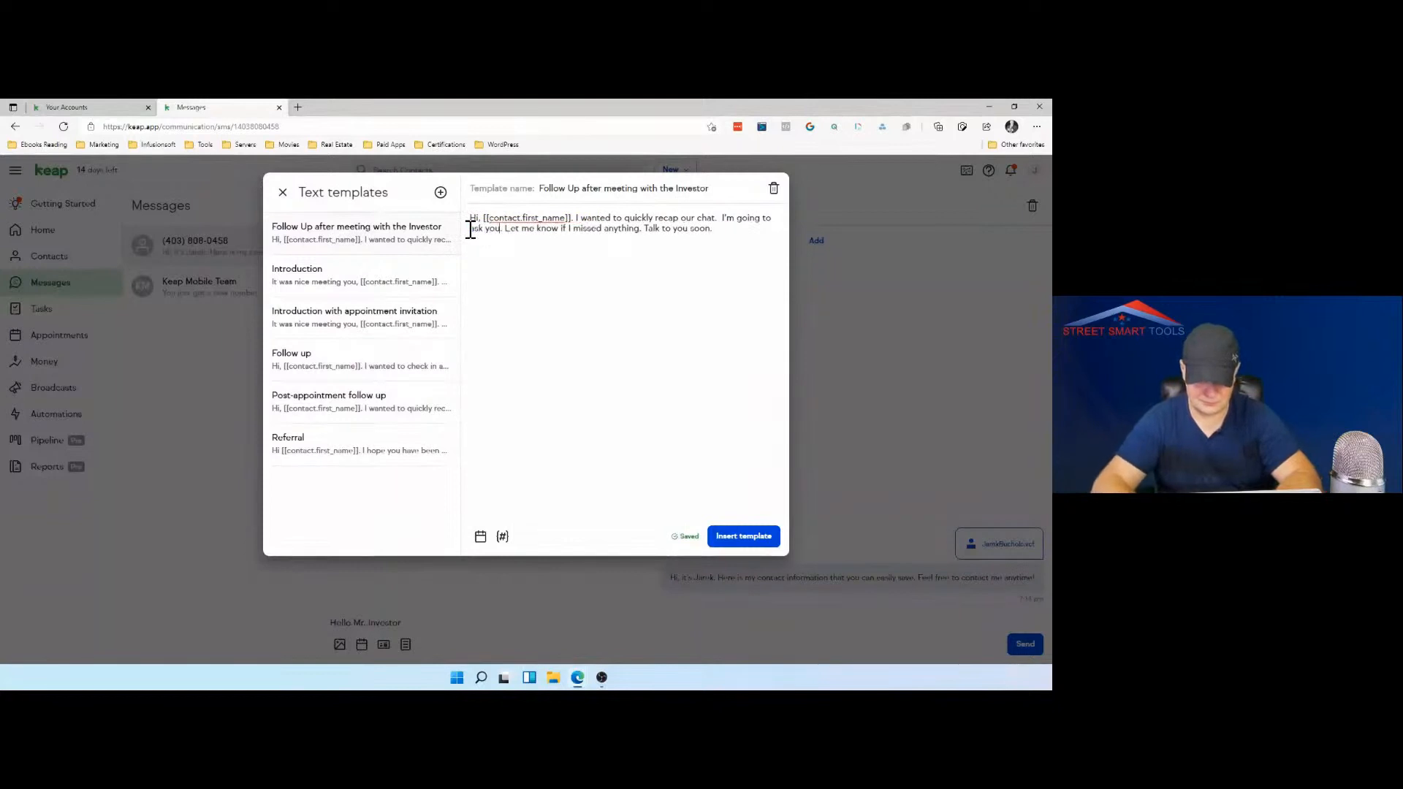
{"action": "type", "text": " following"}
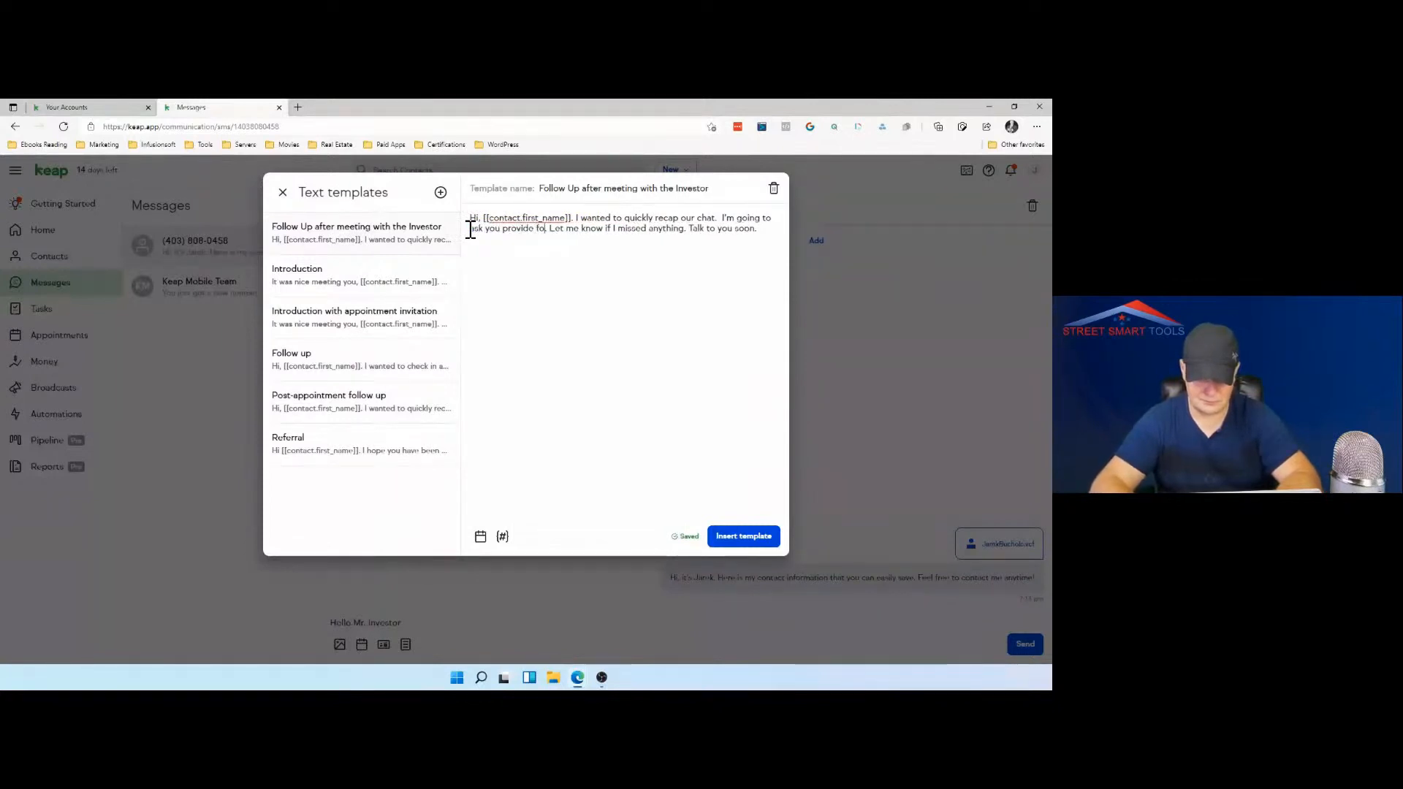
{"action": "type", "text": " docuemnts"}
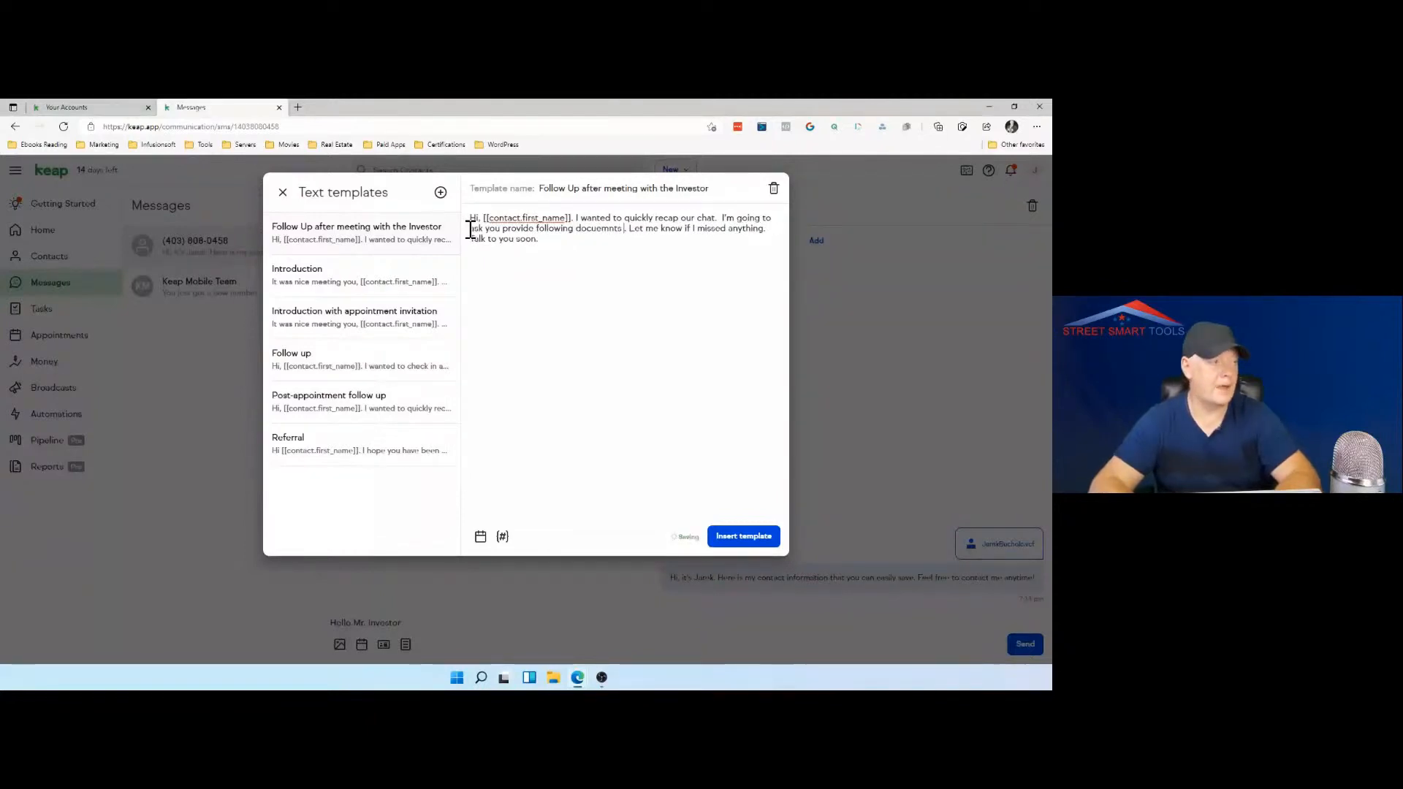
{"action": "key", "text": "BackSpace"}
{"action": "key", "text": "BackSpace"}
{"action": "key", "text": "BackSpace"}
{"action": "key", "text": "BackSpace"}
{"action": "type", "text": "ents"}
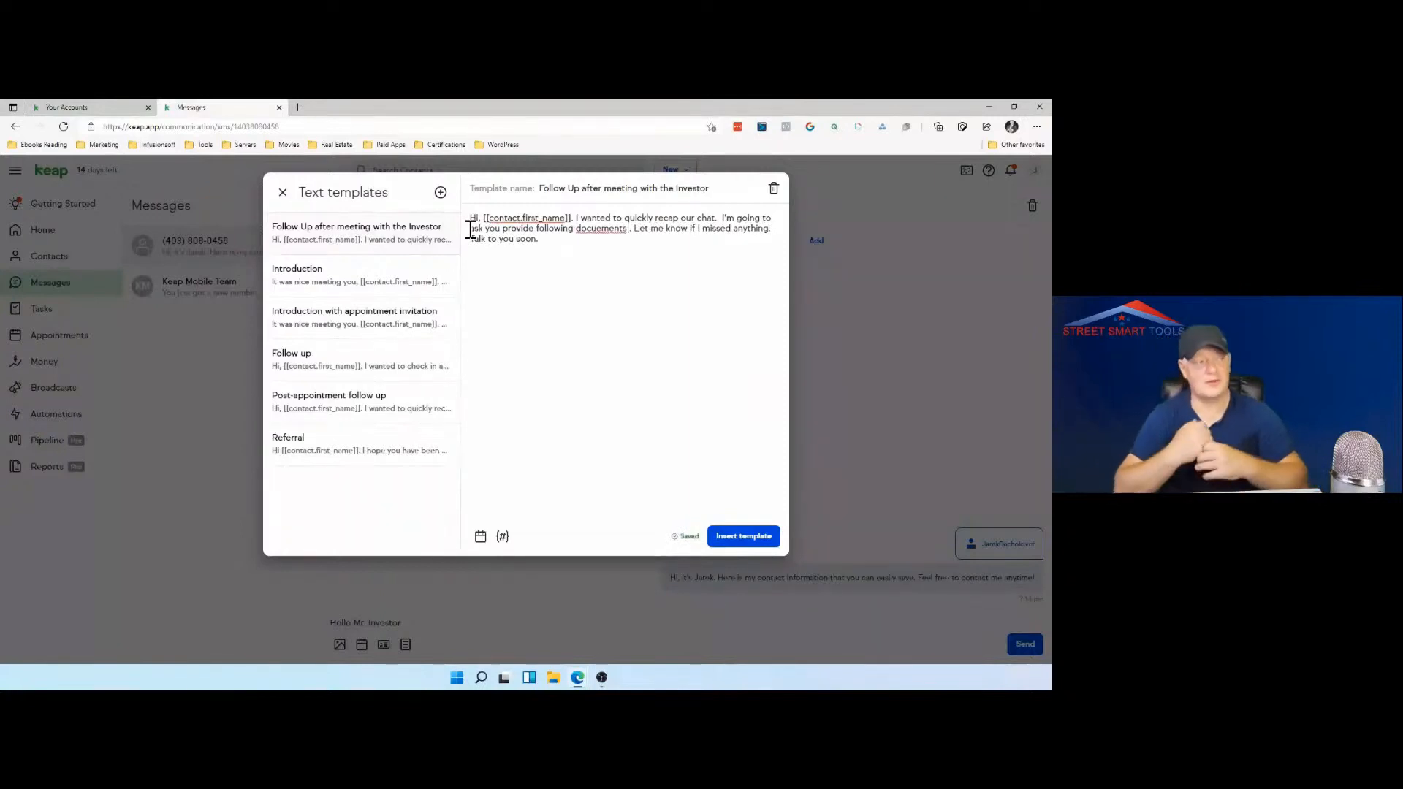
{"action": "right_click", "coordinate": [589, 231]}
{"action": "left_click", "coordinate": [621, 243]}
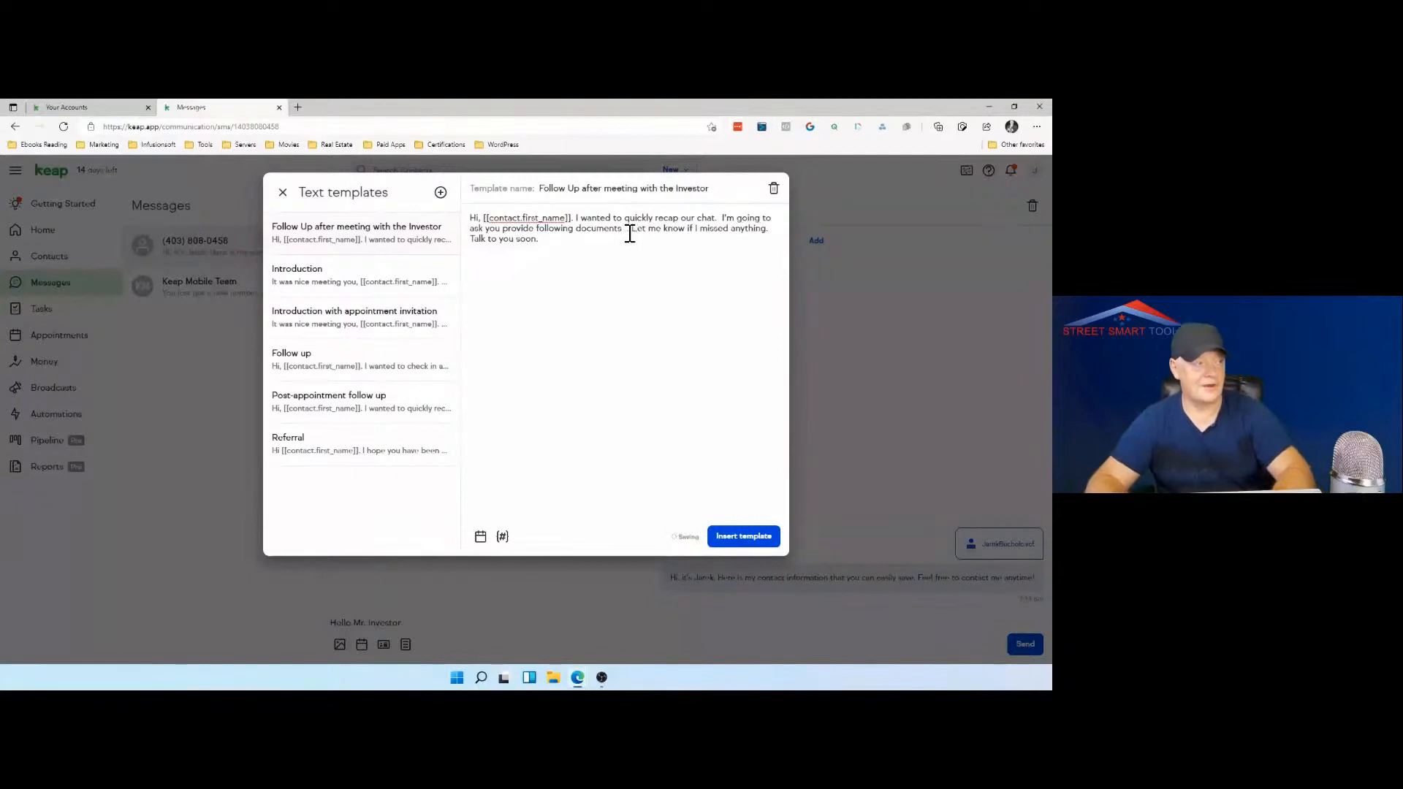
{"action": "key", "text": "BackSpace"}
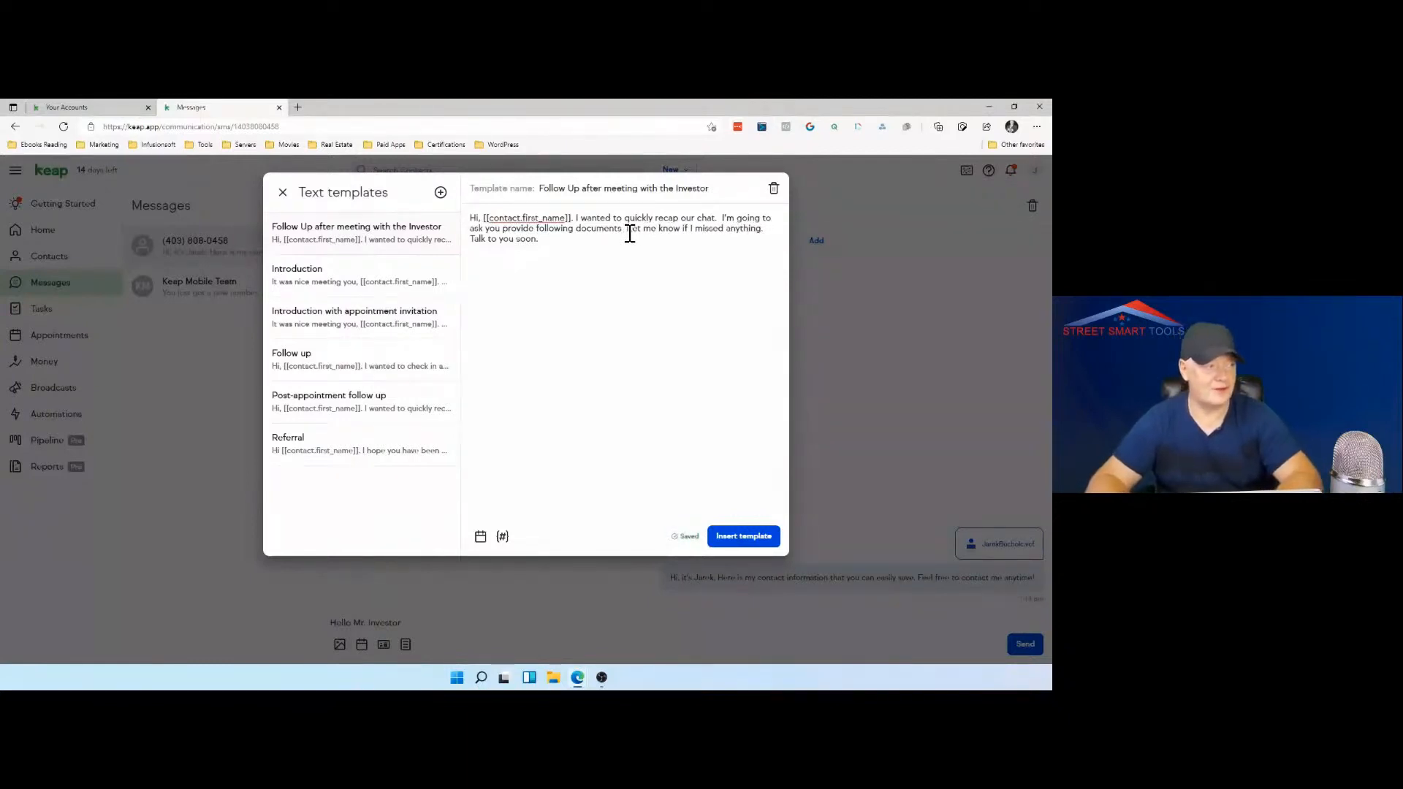
Step: Add a numbered list below "following documents" in the template, with "1) T4" and "2) Commitment letter" on separate lines
{"action": "key", "text": "Return"}
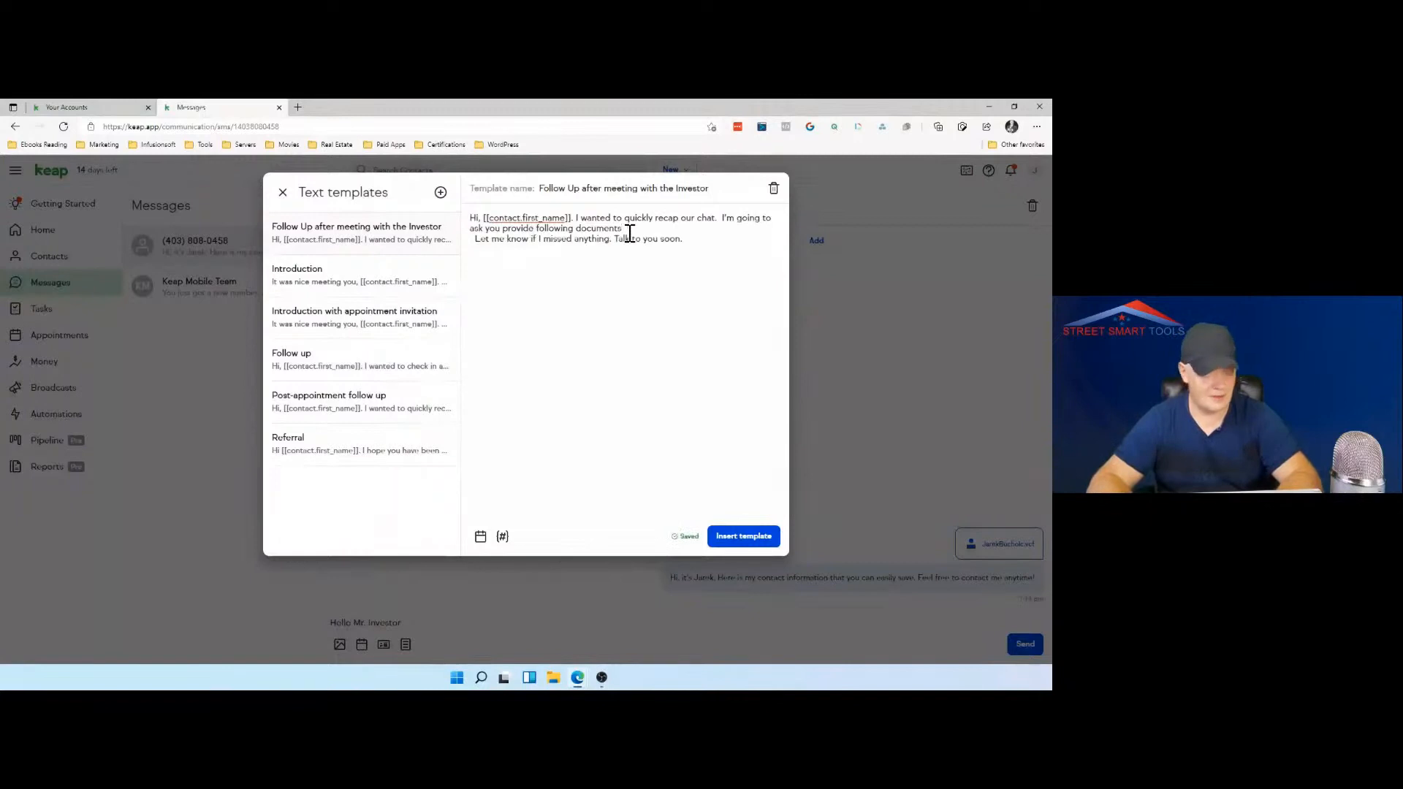
{"action": "type", "text": "1) T "}
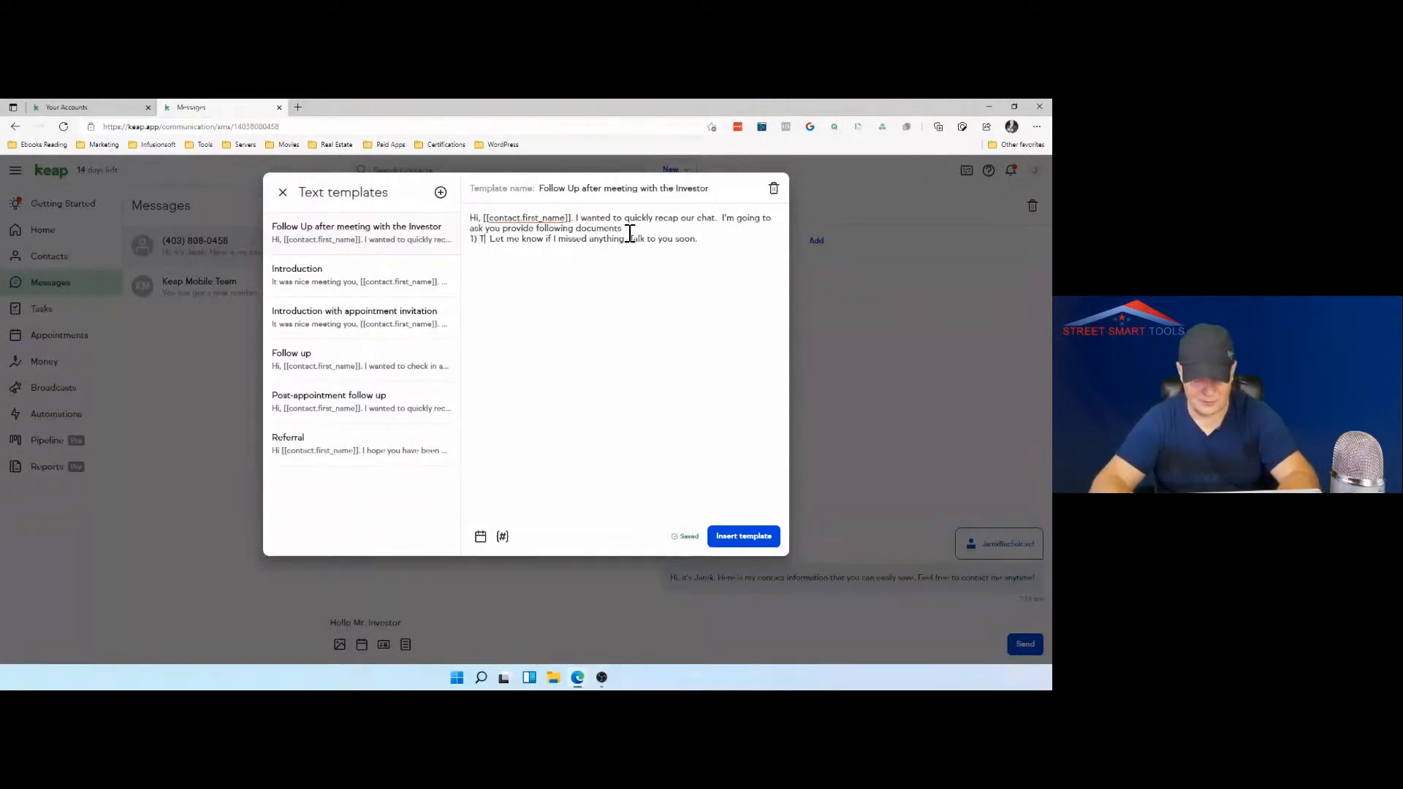
{"action": "type", "text": "4"}
{"action": "key", "text": "Return"}
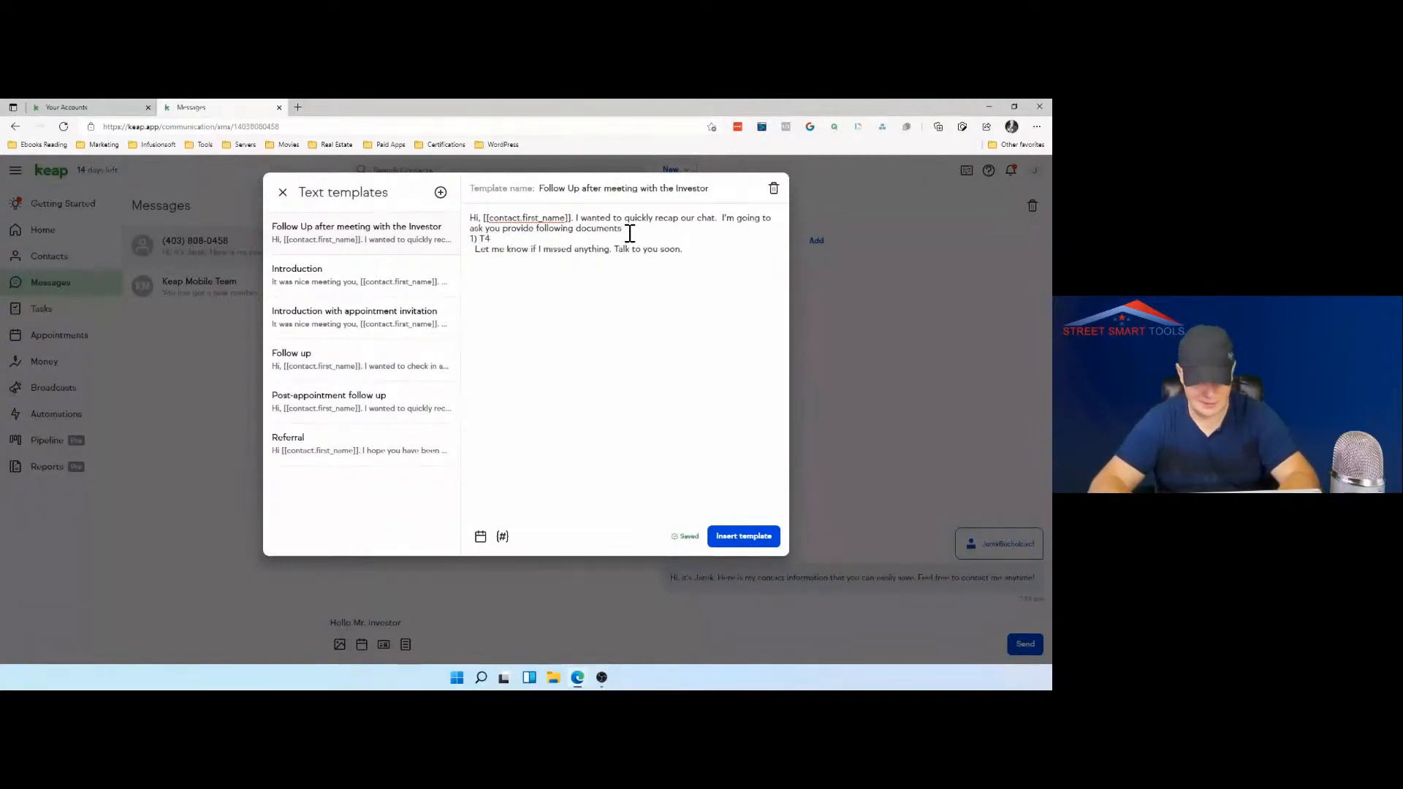
{"action": "type", "text": "2)  "}
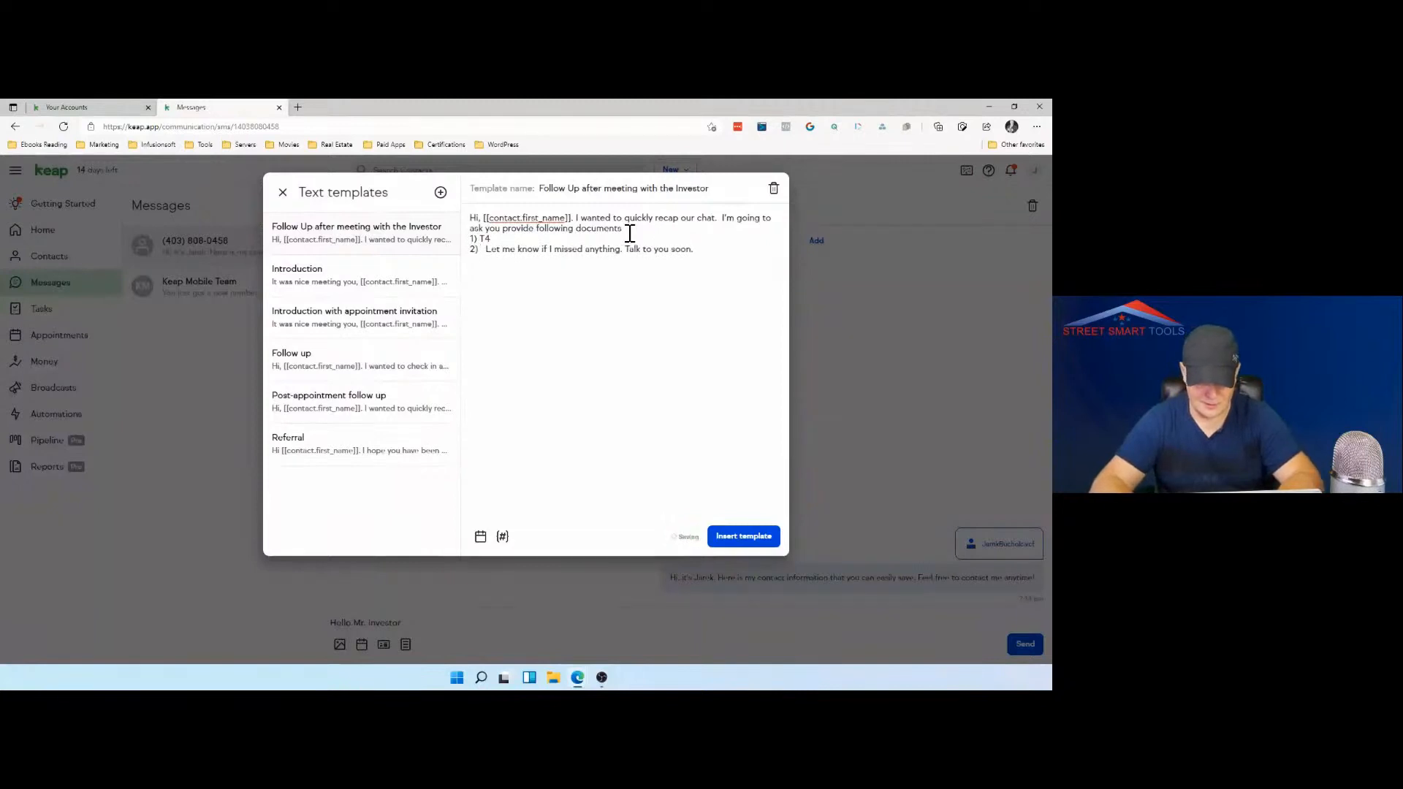
{"action": "type", "text": "Commitme"}
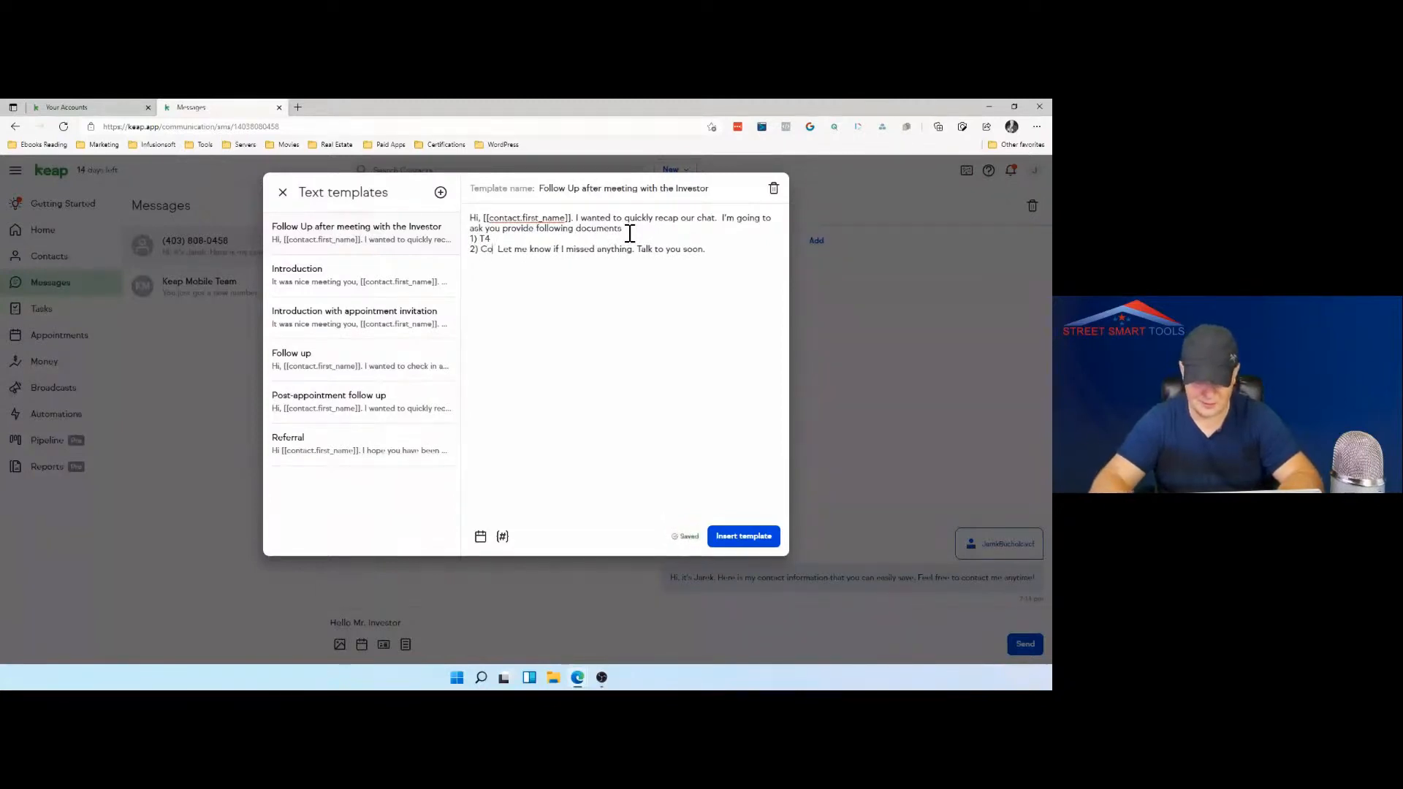
{"action": "type", "text": "nt letter"}
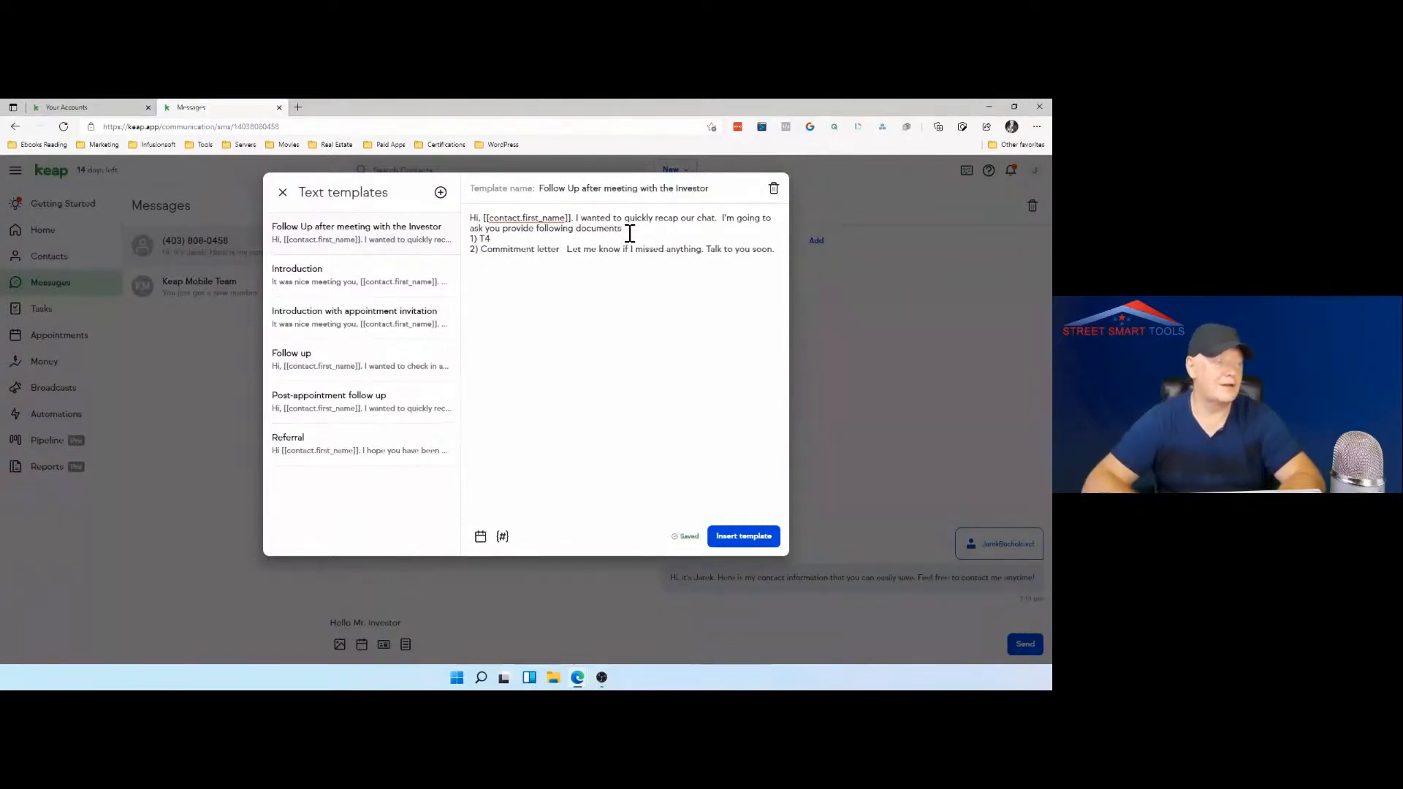
Step: Insert the "Follow Up after meeting with the Investor" template into the text message being composed
{"action": "left_click", "coordinate": [743, 535]}
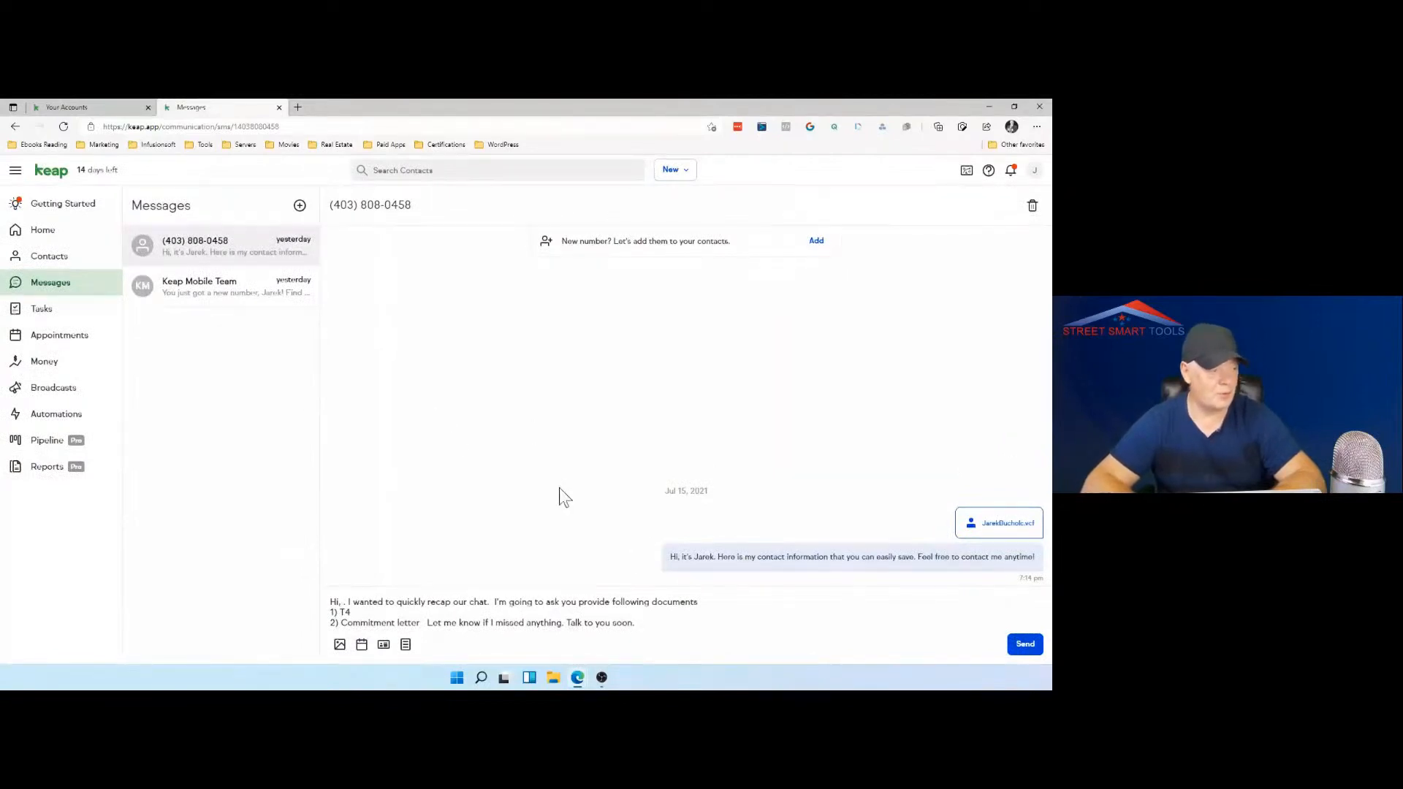
{"action": "scroll", "coordinate": [587, 536], "scroll_direction": "down", "scroll_amount": 2}
{"action": "scroll", "coordinate": [586, 536], "scroll_direction": "up", "scroll_amount": 2}
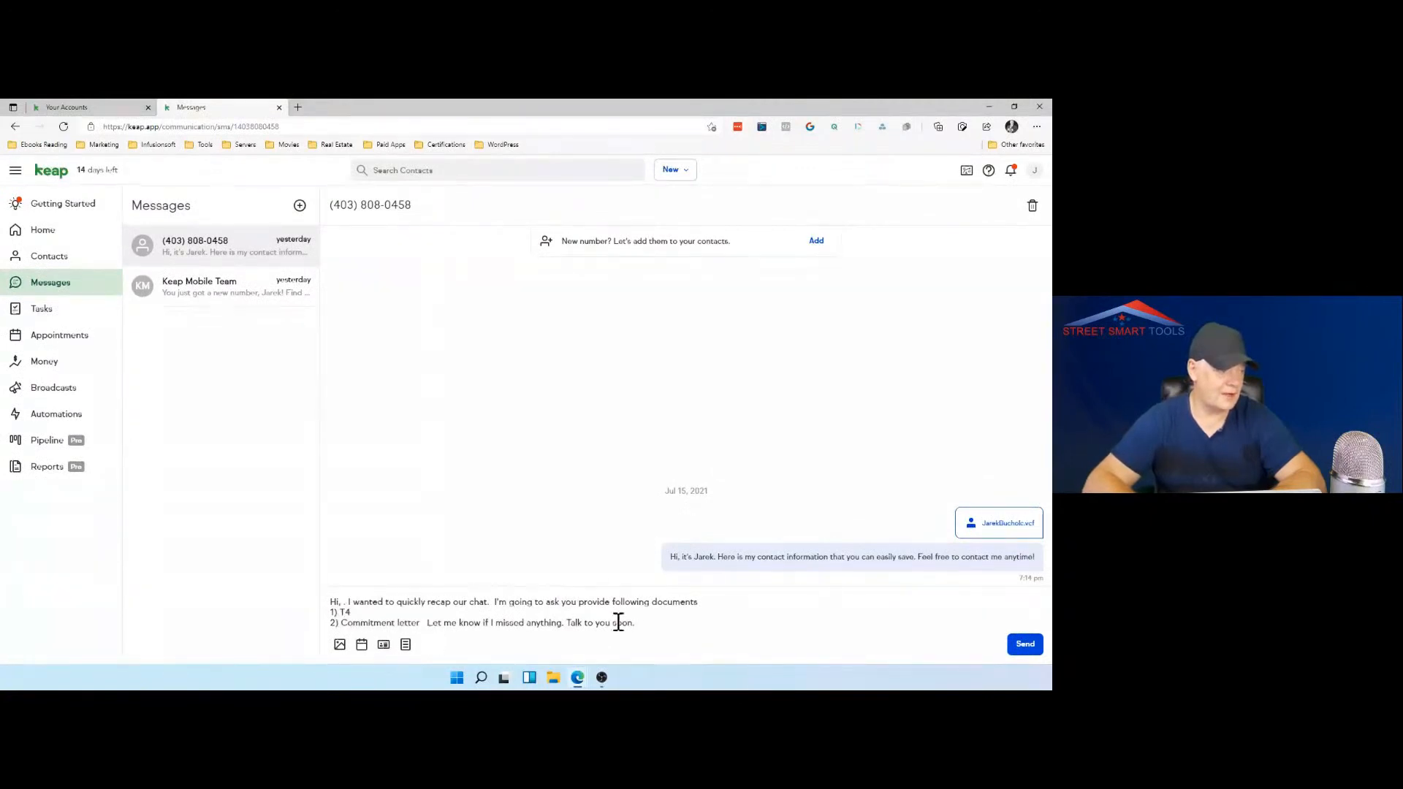
Step: Add a closing line "Want to talk again" followed by the 30 minutes consultation booking link, and send the message
{"action": "key", "text": "Return"}
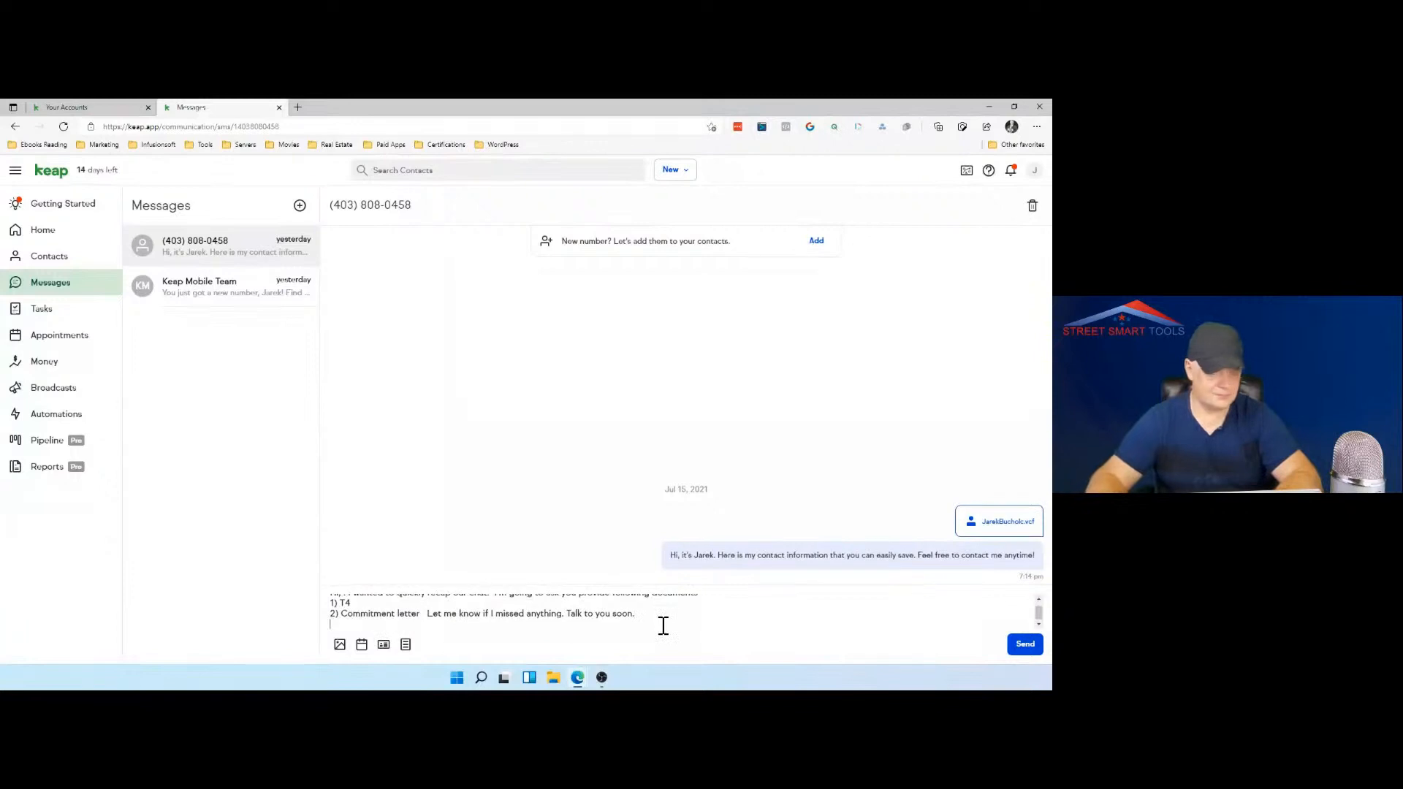
{"action": "type", "text": "Wa"}
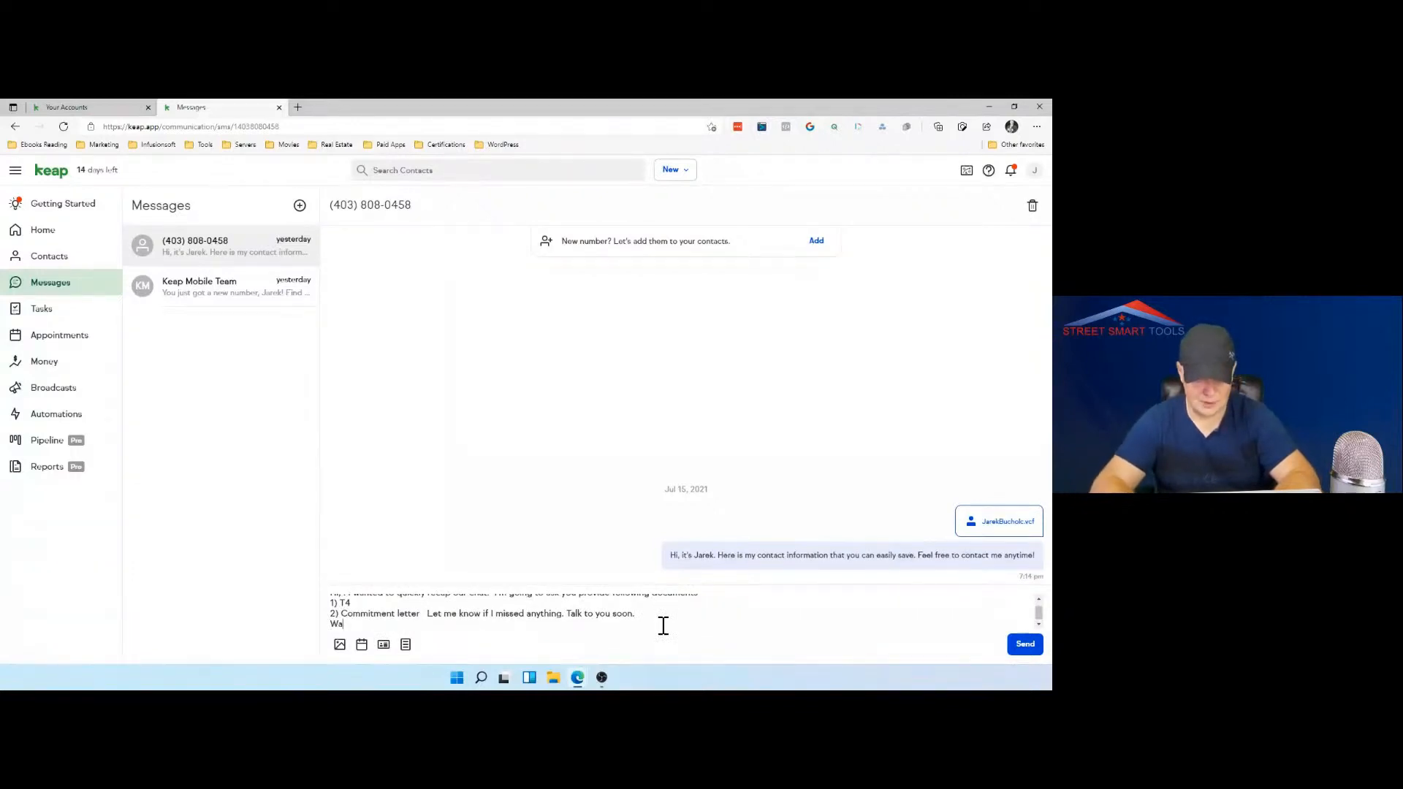
{"action": "type", "text": "nt to talk again"}
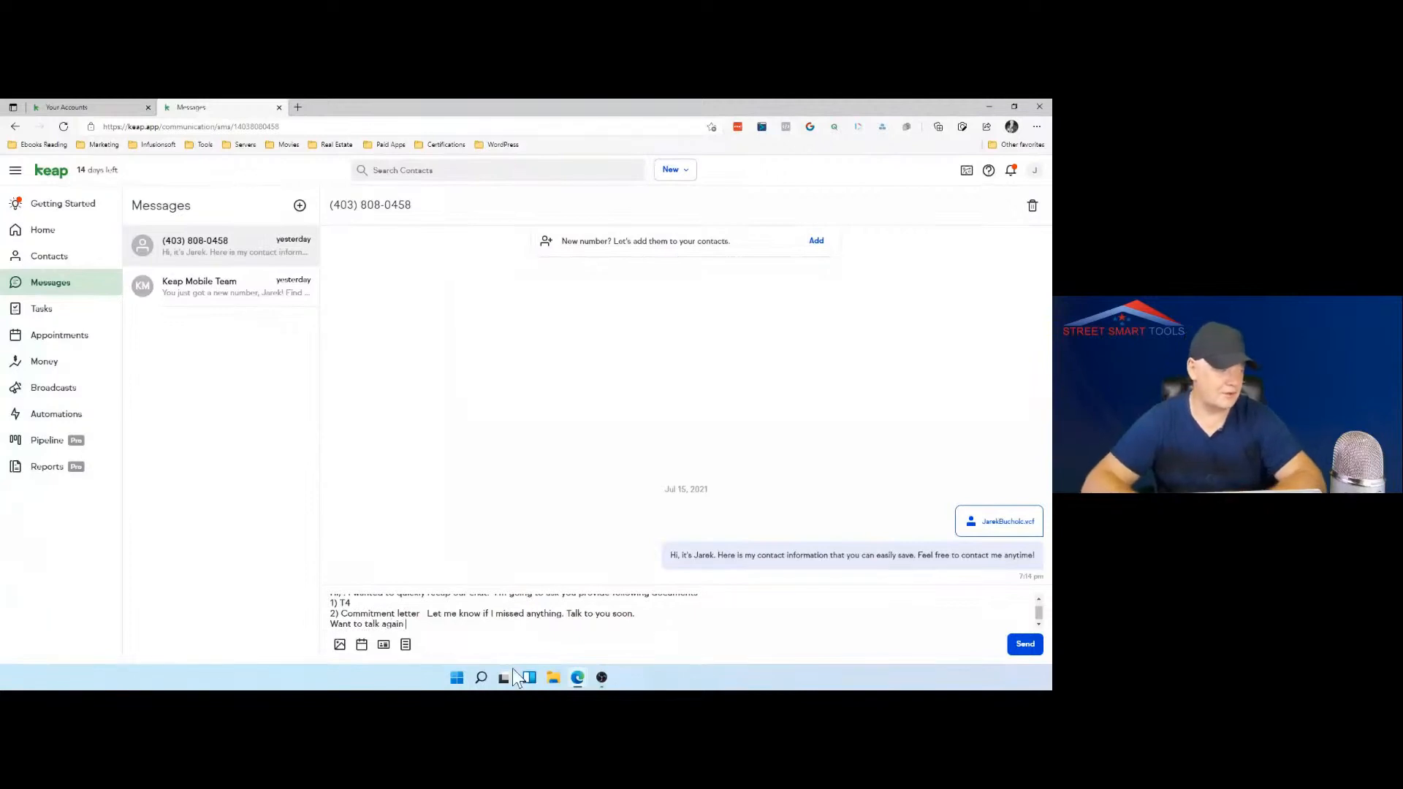
{"action": "left_click", "coordinate": [363, 647]}
{"action": "left_click", "coordinate": [431, 603]}
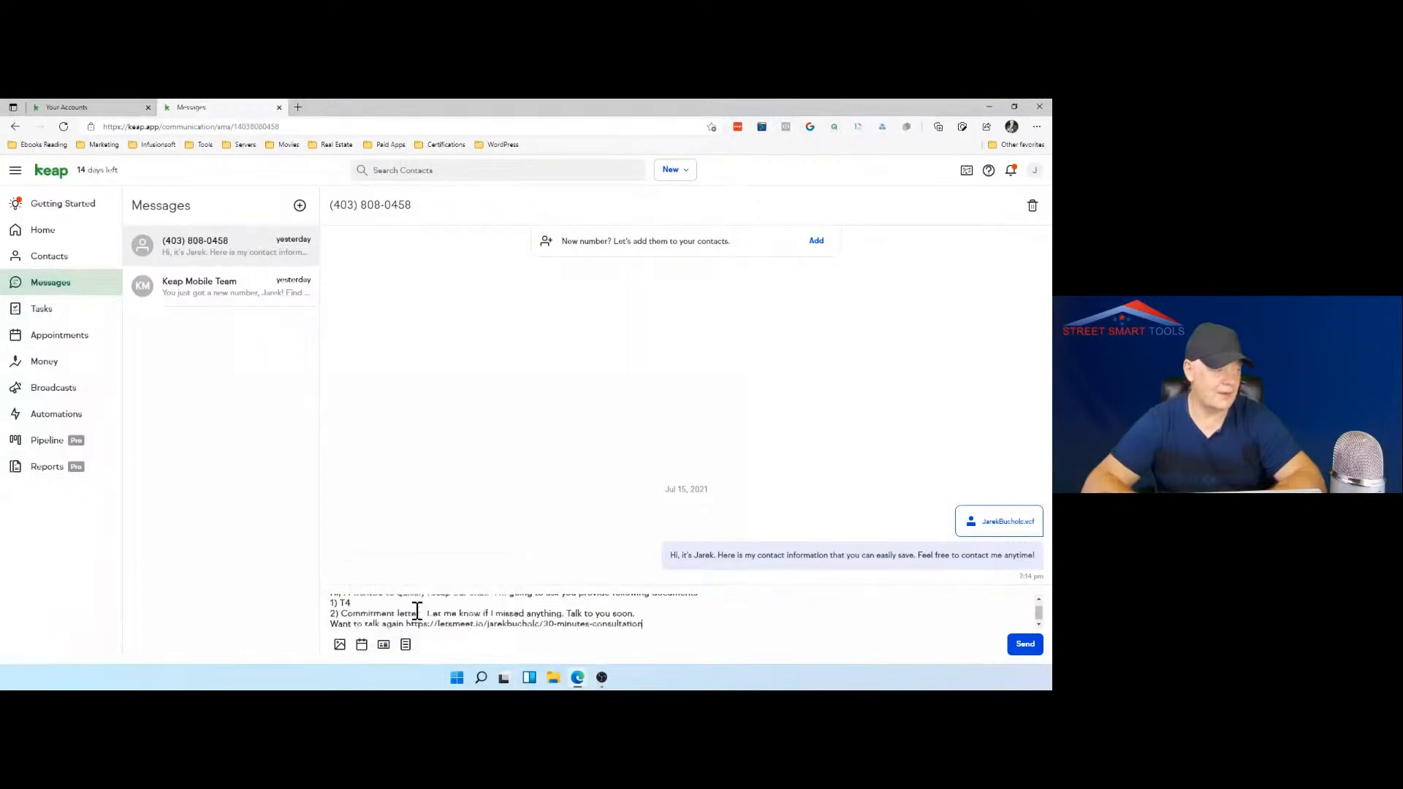
{"action": "left_click", "coordinate": [1032, 646]}
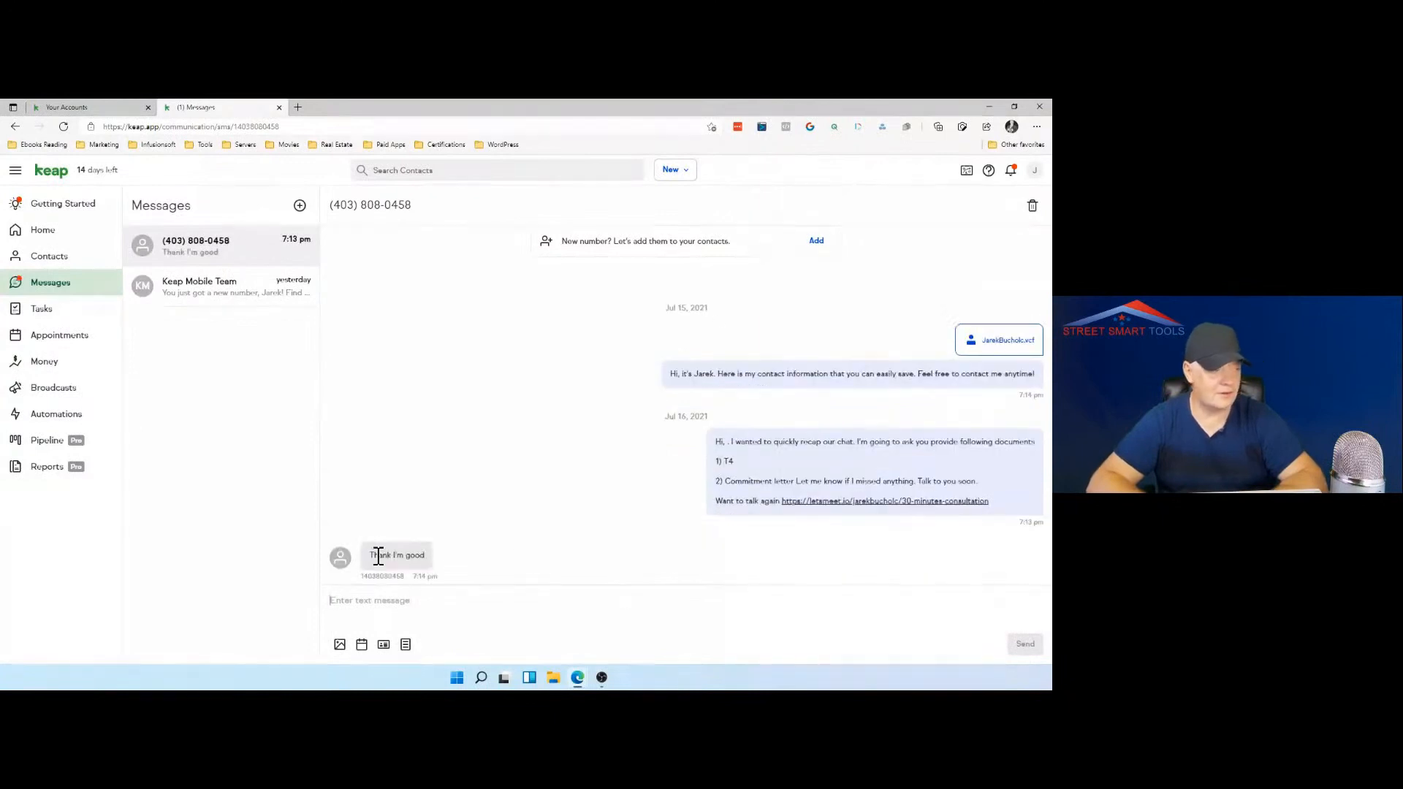
Step: Read the incoming reply in the conversation and review the recipient's contact record with its activity history
{"action": "left_click_drag", "start_coordinate": [370, 555], "coordinate": [431, 555]}
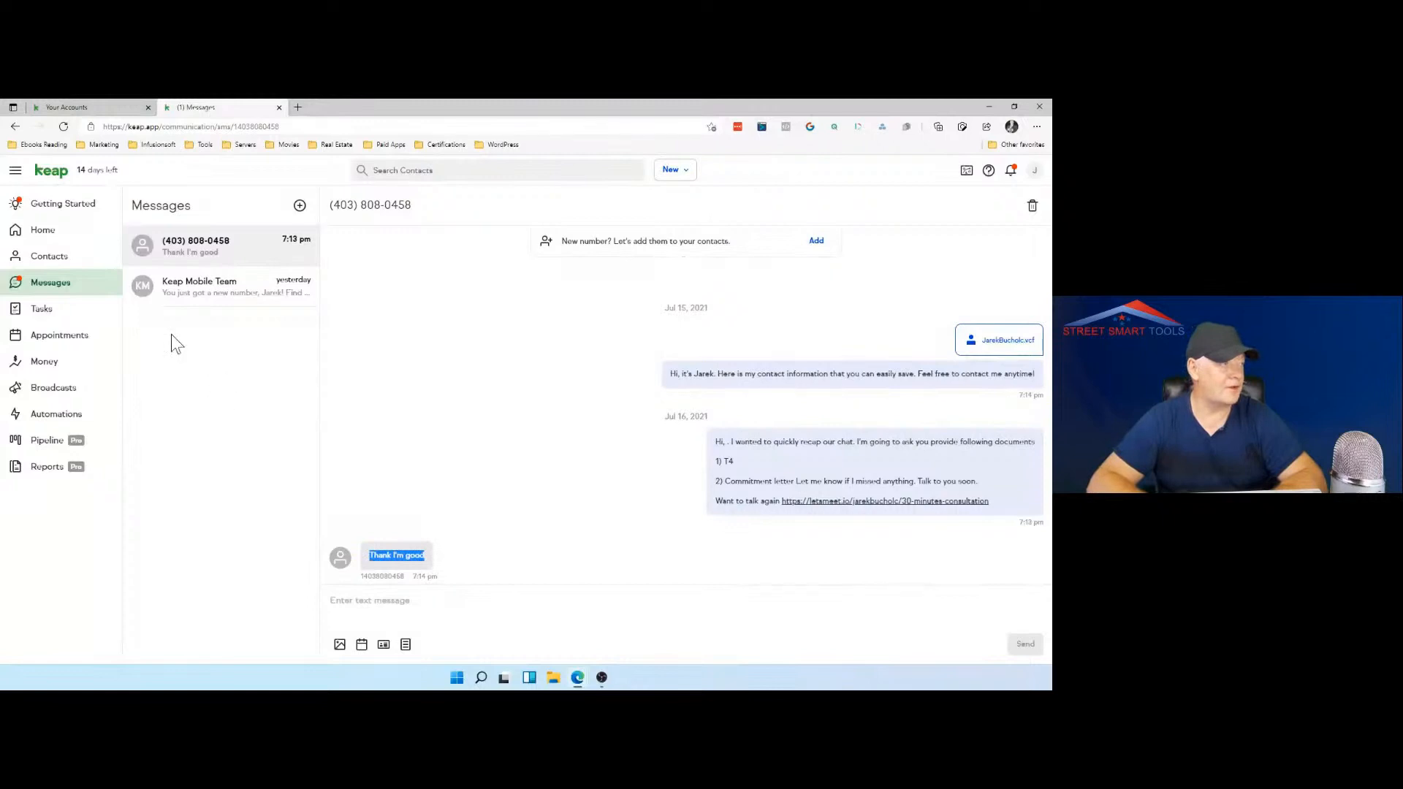
{"action": "left_click", "coordinate": [79, 264]}
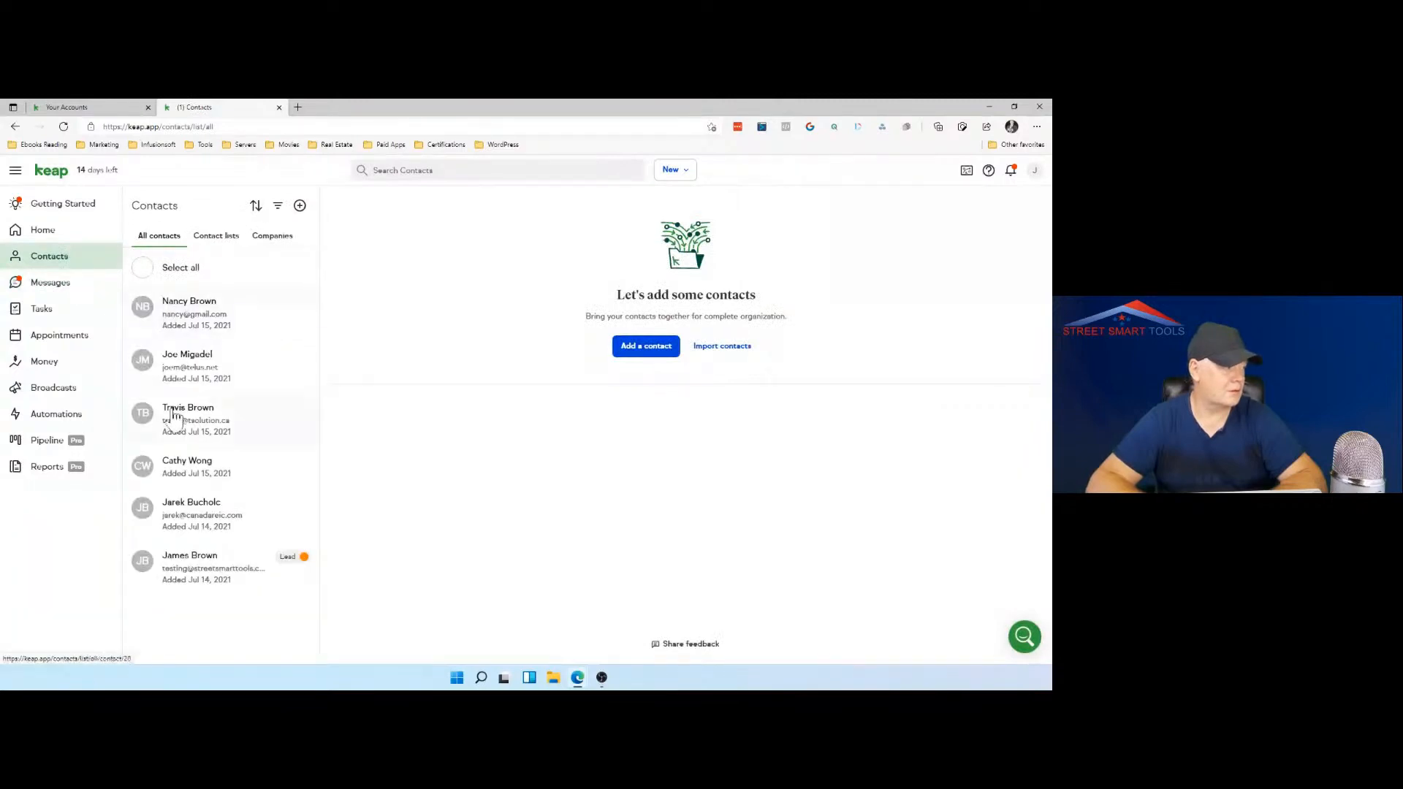
{"action": "left_click", "coordinate": [223, 516]}
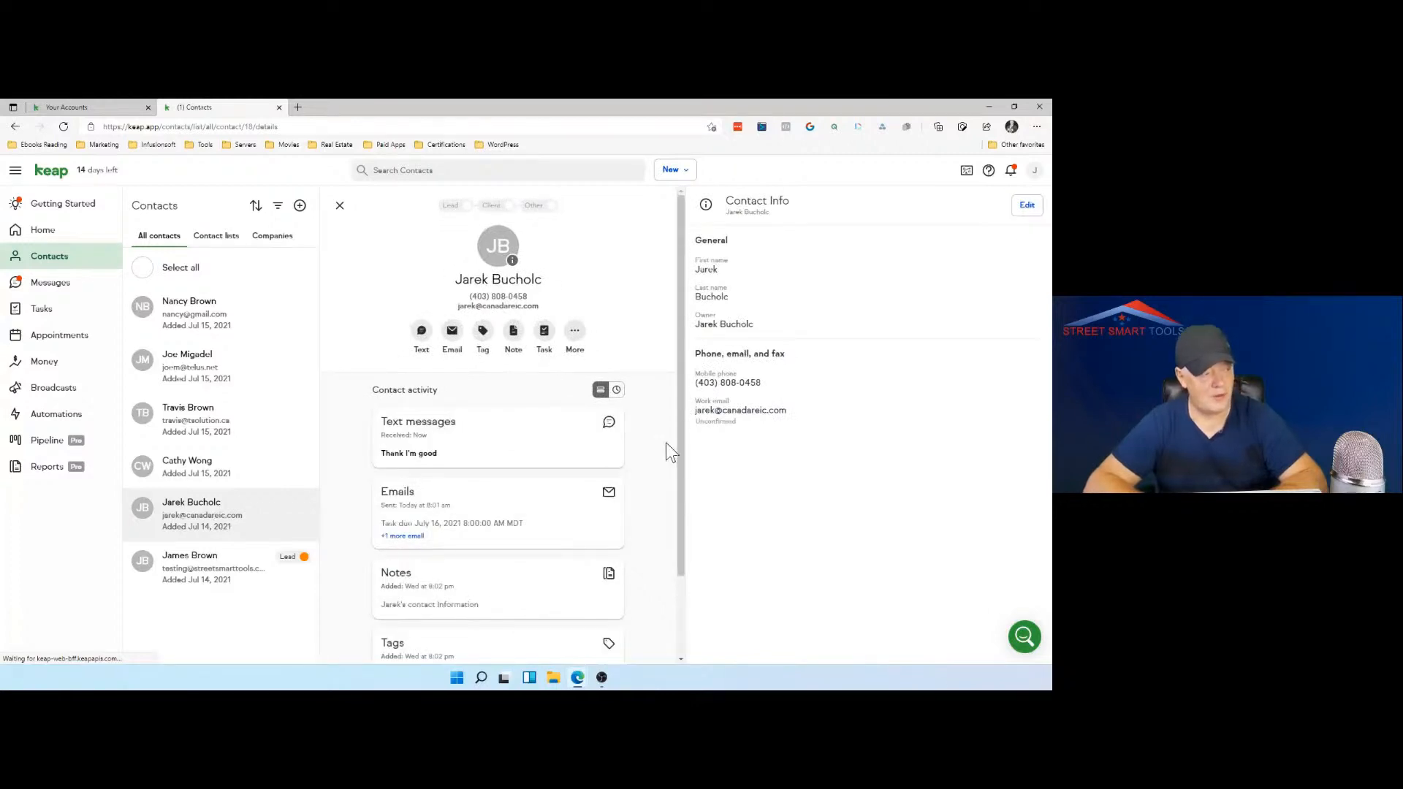
{"action": "scroll", "coordinate": [665, 441], "scroll_direction": "down", "scroll_amount": 1}
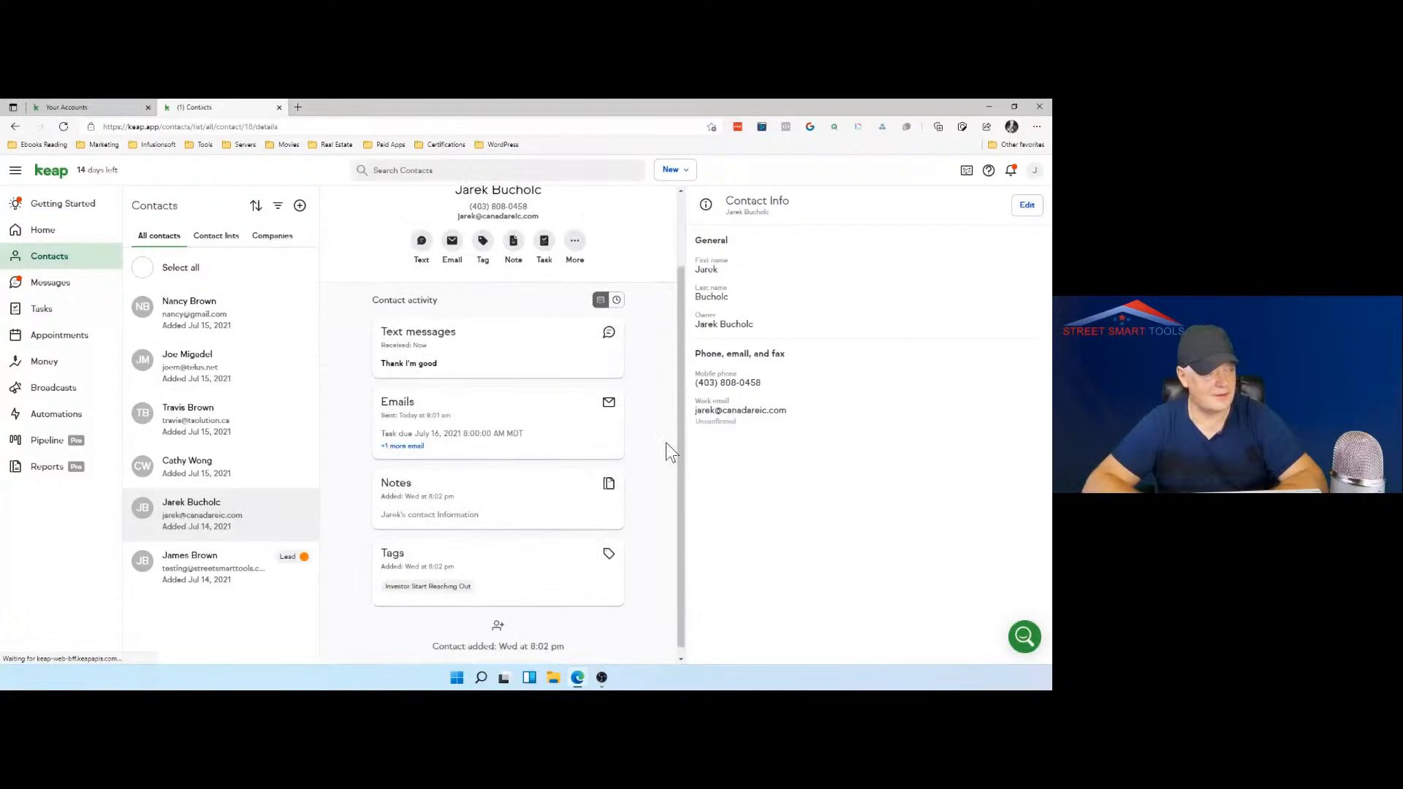
{"action": "scroll", "coordinate": [665, 441], "scroll_direction": "down", "scroll_amount": 1}
{"action": "scroll", "coordinate": [665, 442], "scroll_direction": "up", "scroll_amount": 1}
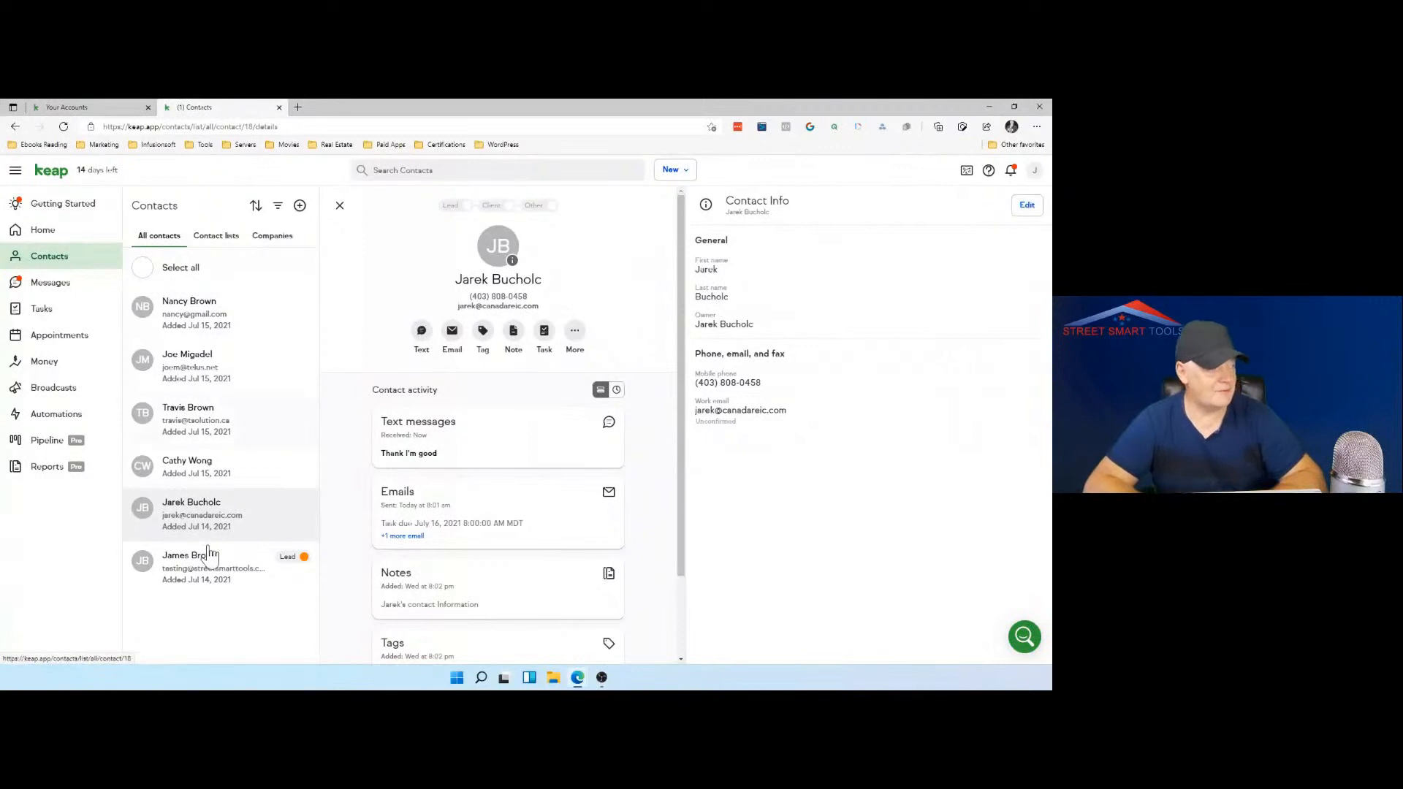
Step: Create a new easy automation, keeping the default name "My automation"
{"action": "left_click", "coordinate": [57, 449]}
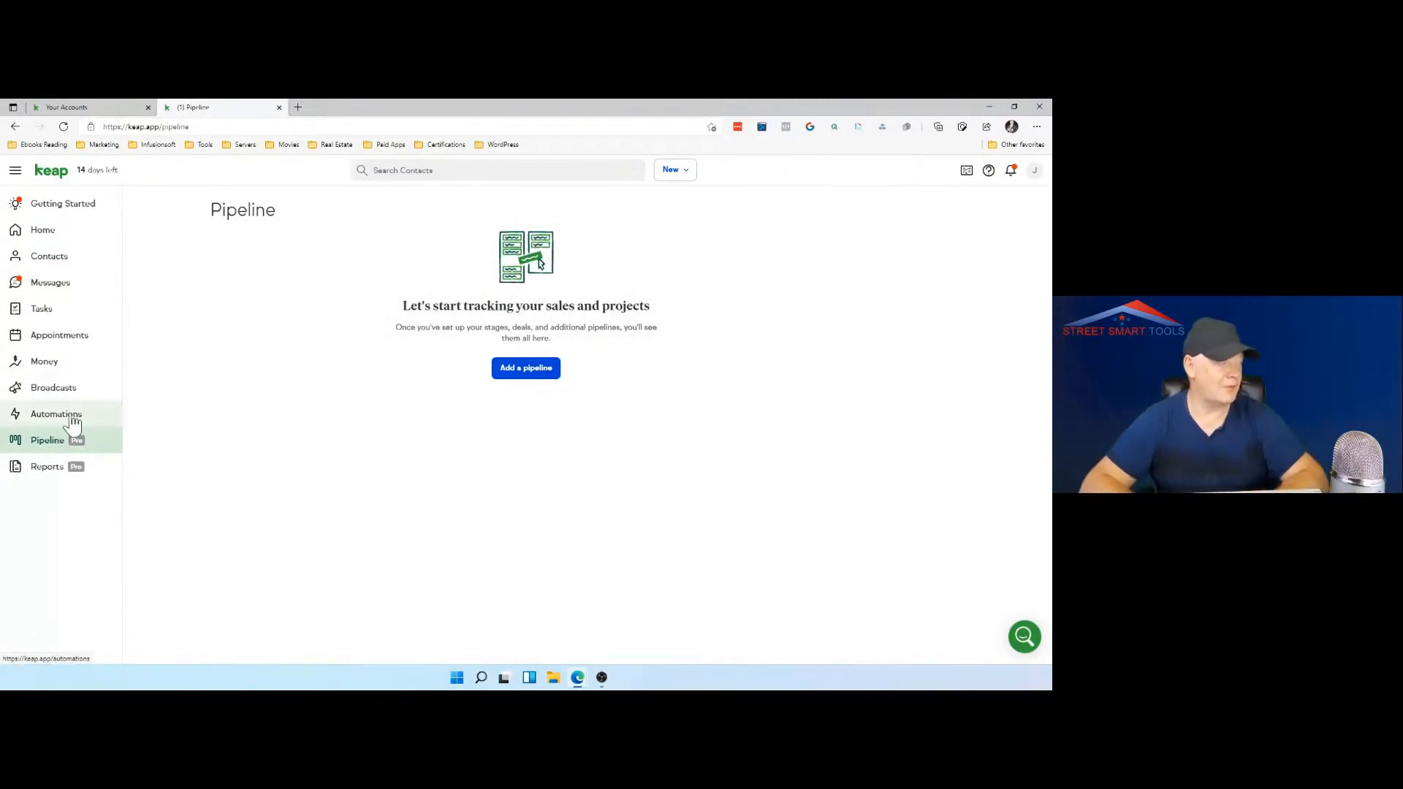
{"action": "left_click", "coordinate": [74, 424]}
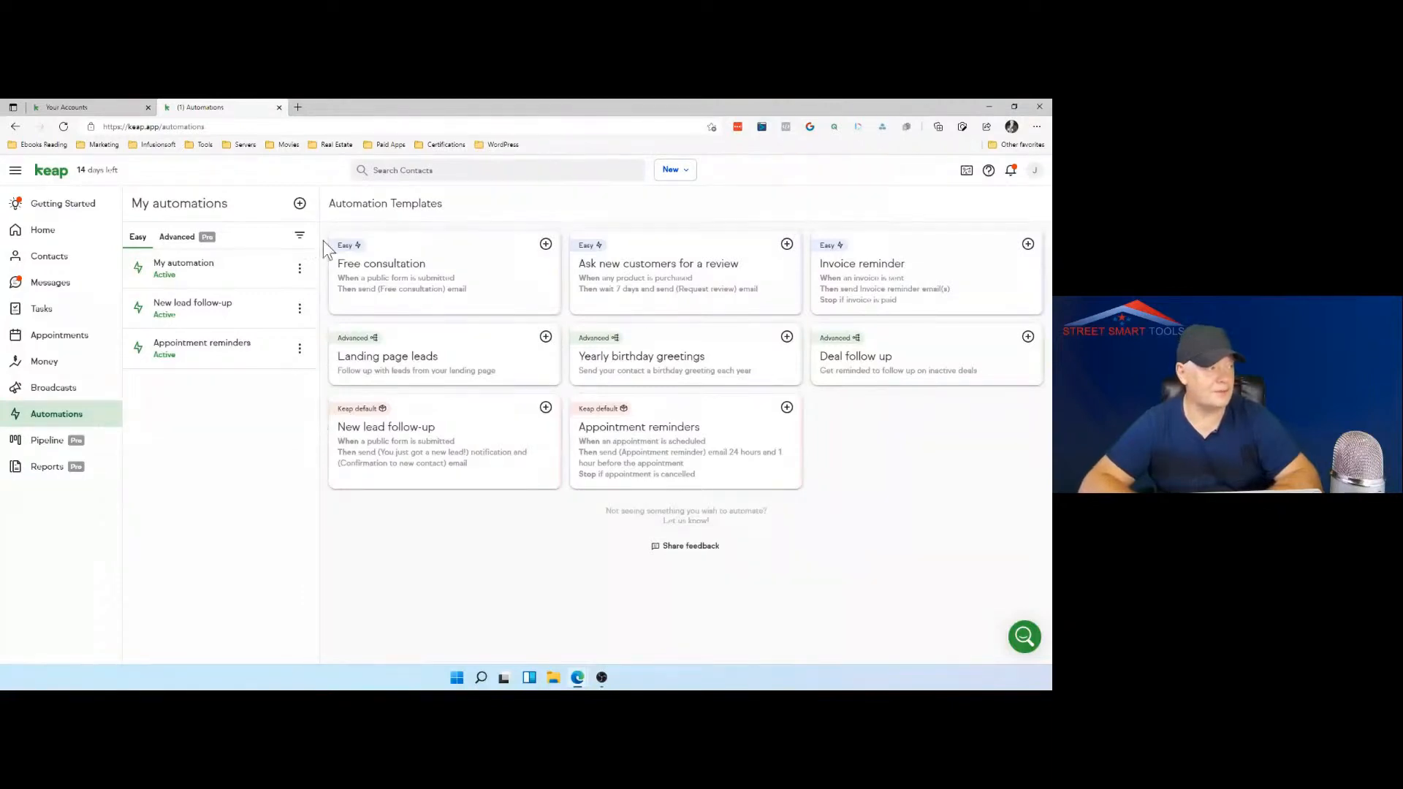
{"action": "left_click", "coordinate": [302, 206]}
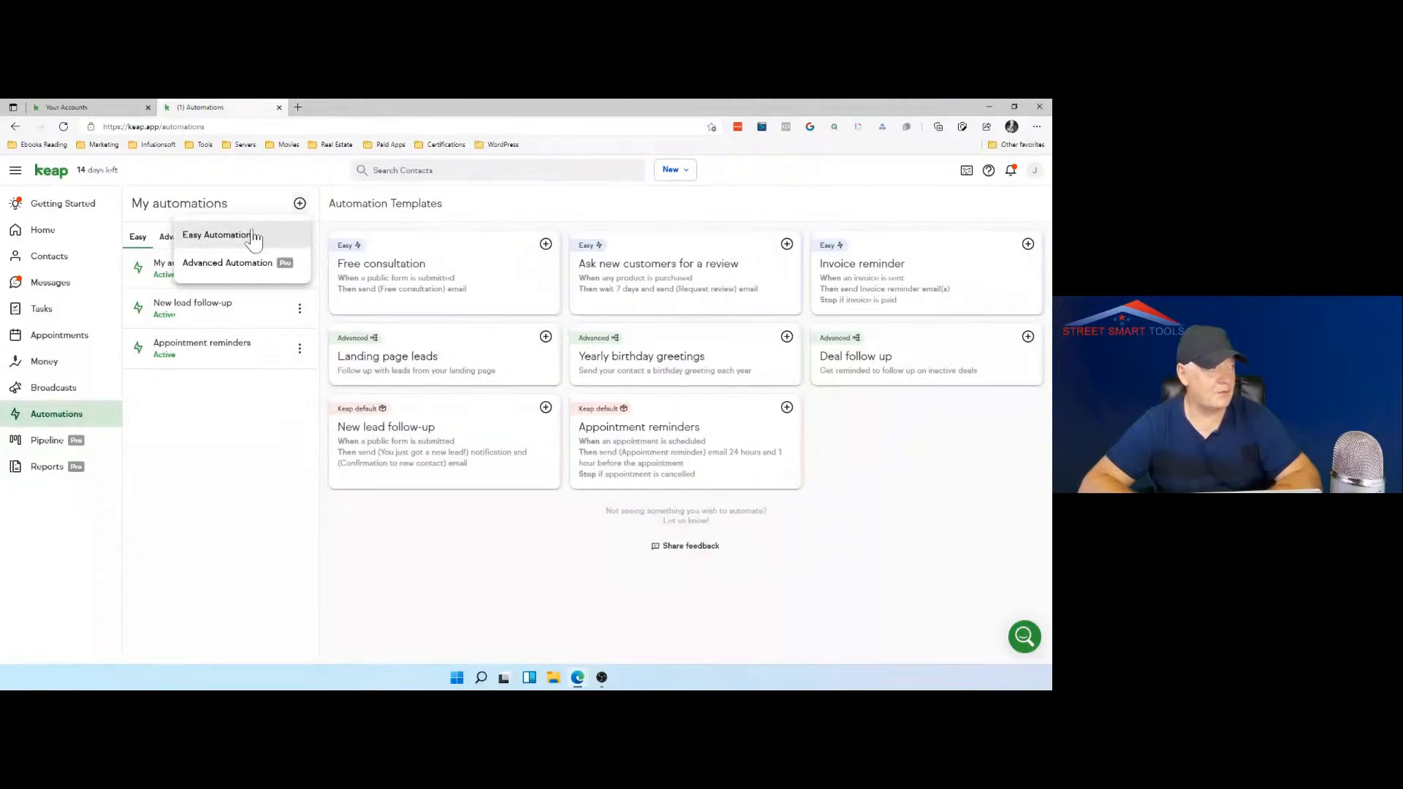
{"action": "left_click", "coordinate": [219, 234]}
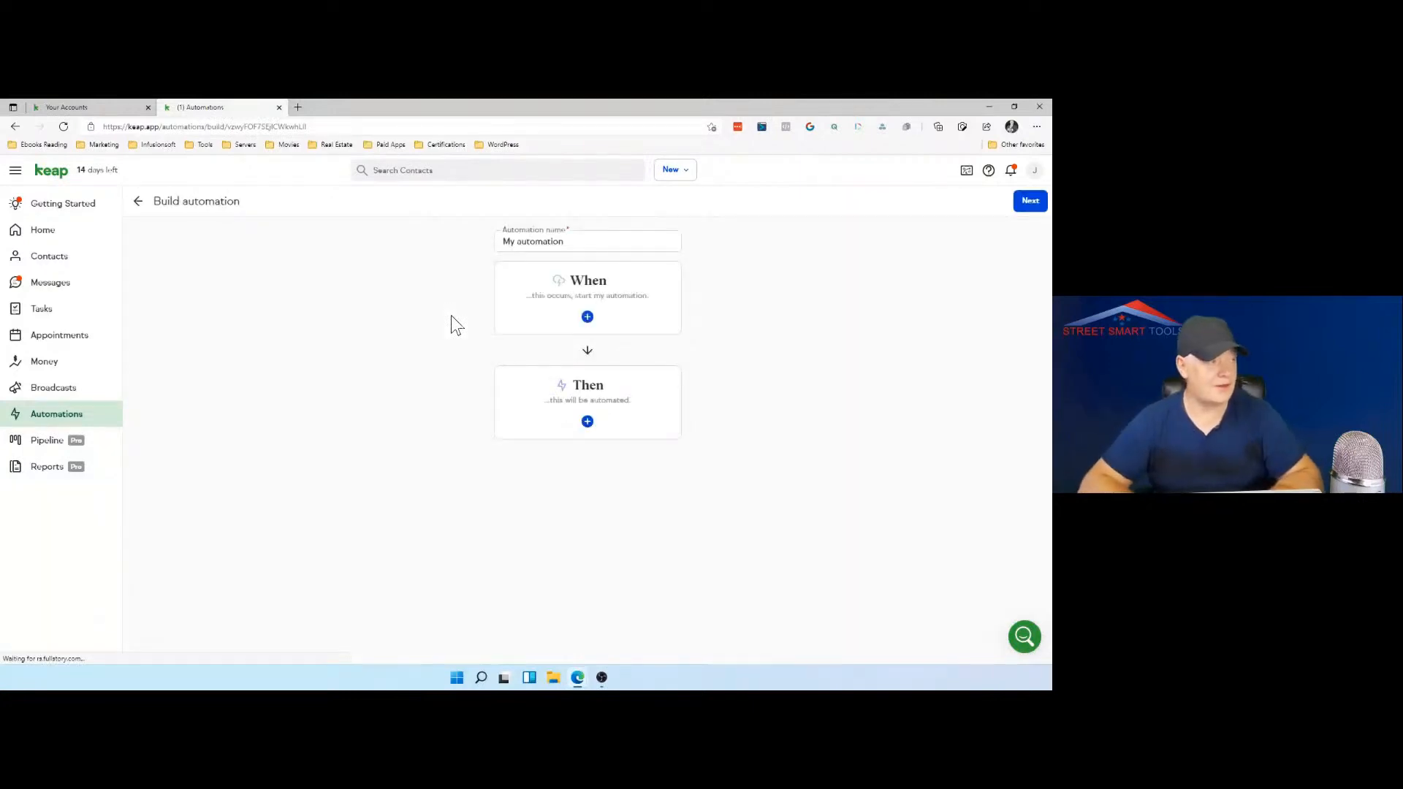
{"action": "triple_click", "coordinate": [568, 241]}
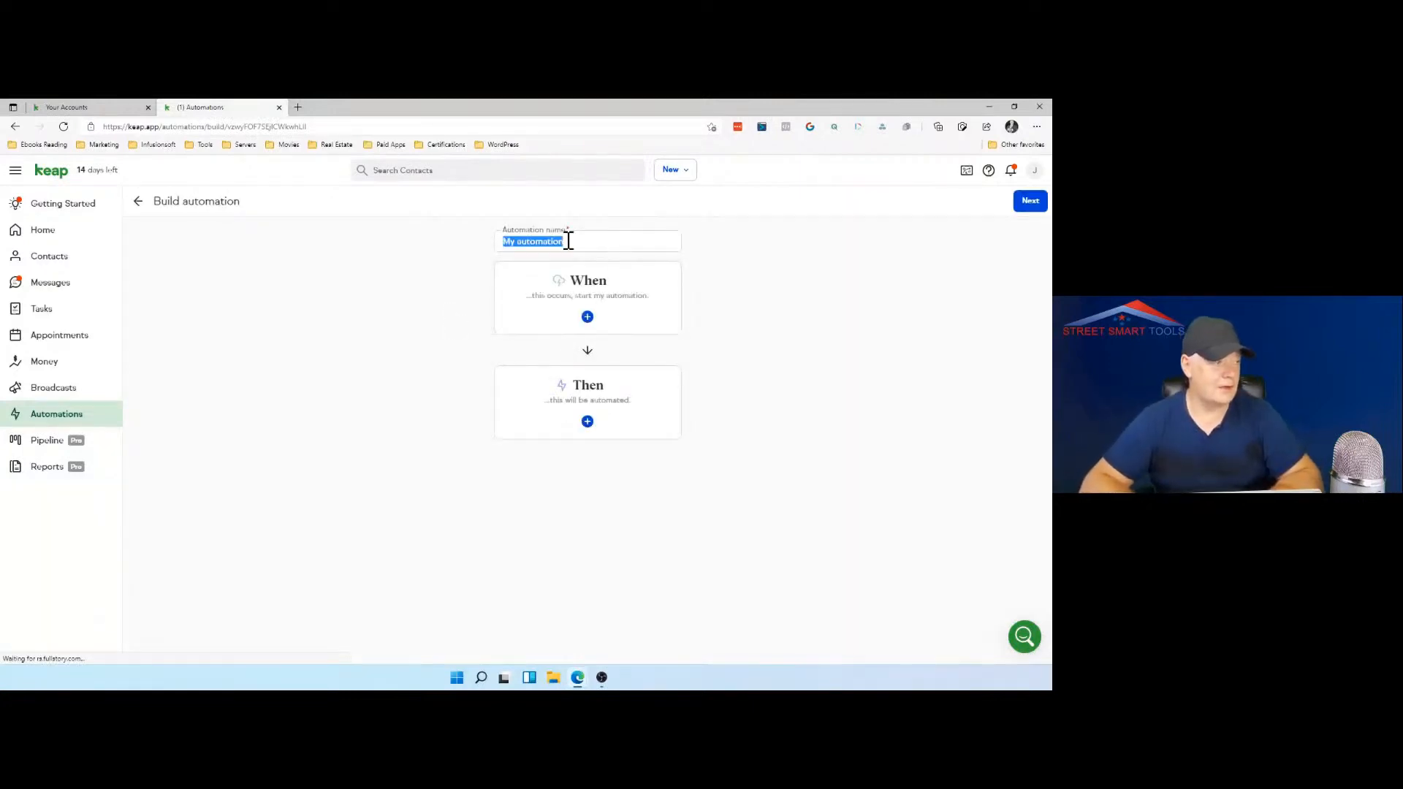
Step: Choose "Appointment is scheduled" as the trigger that starts the automation
{"action": "left_click", "coordinate": [587, 317]}
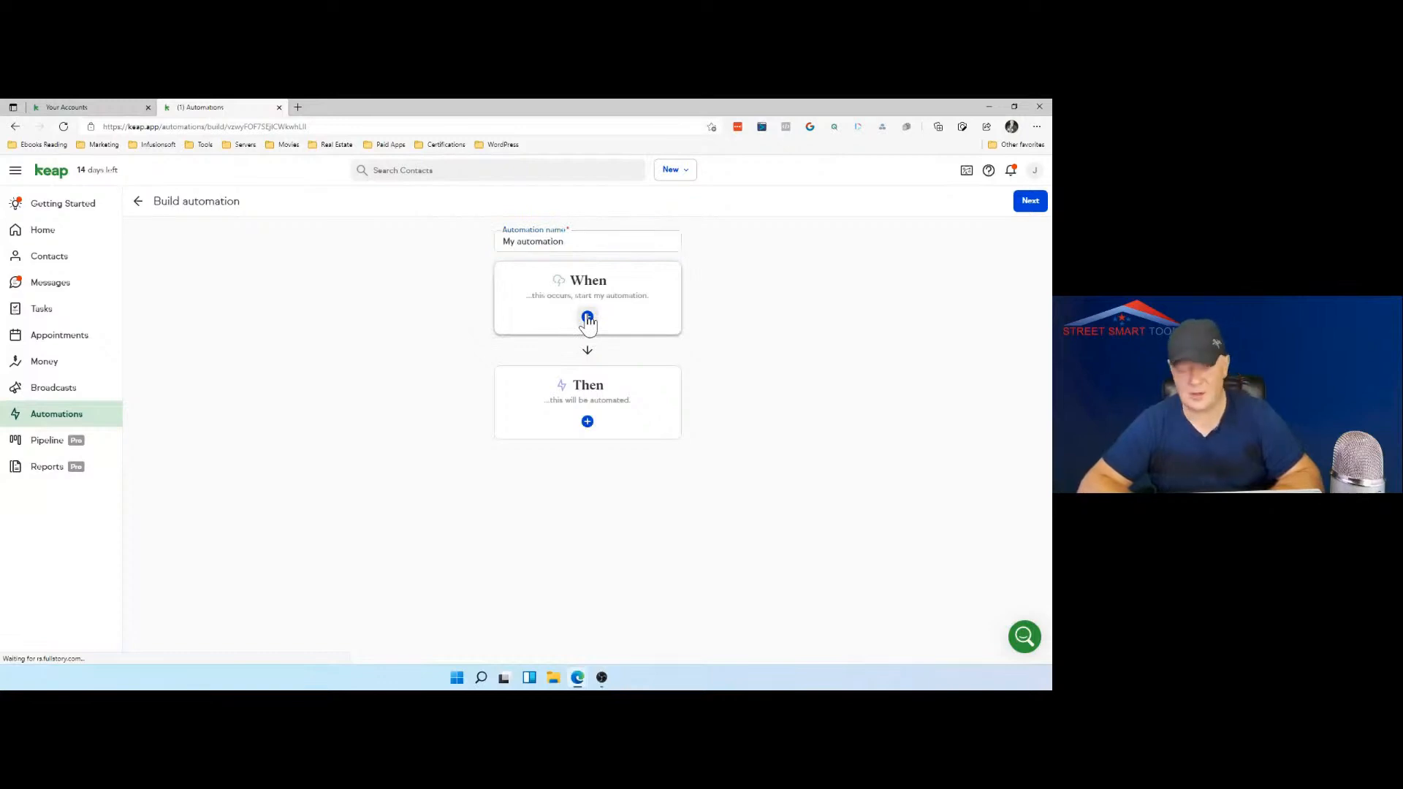
{"action": "left_click", "coordinate": [588, 318]}
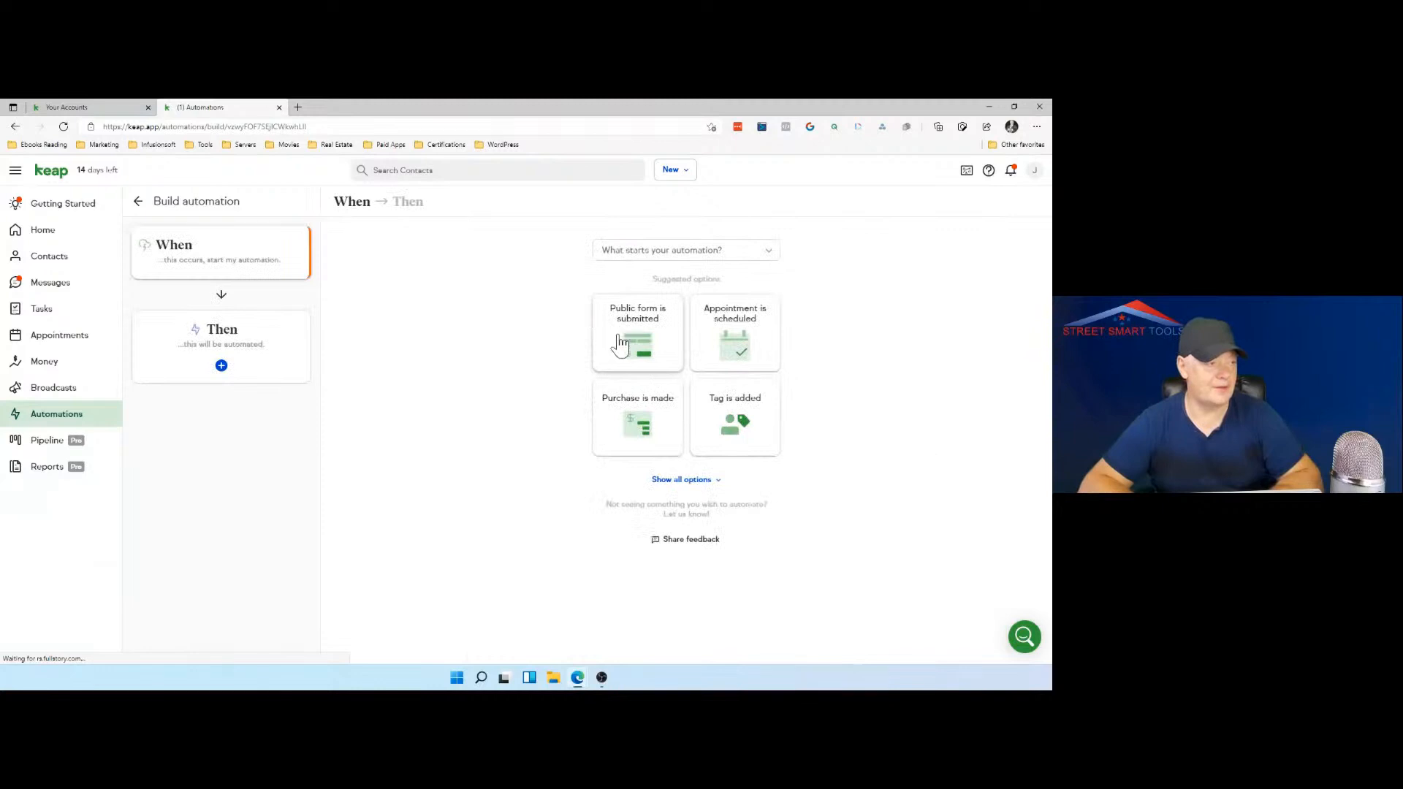
{"action": "left_click", "coordinate": [735, 344]}
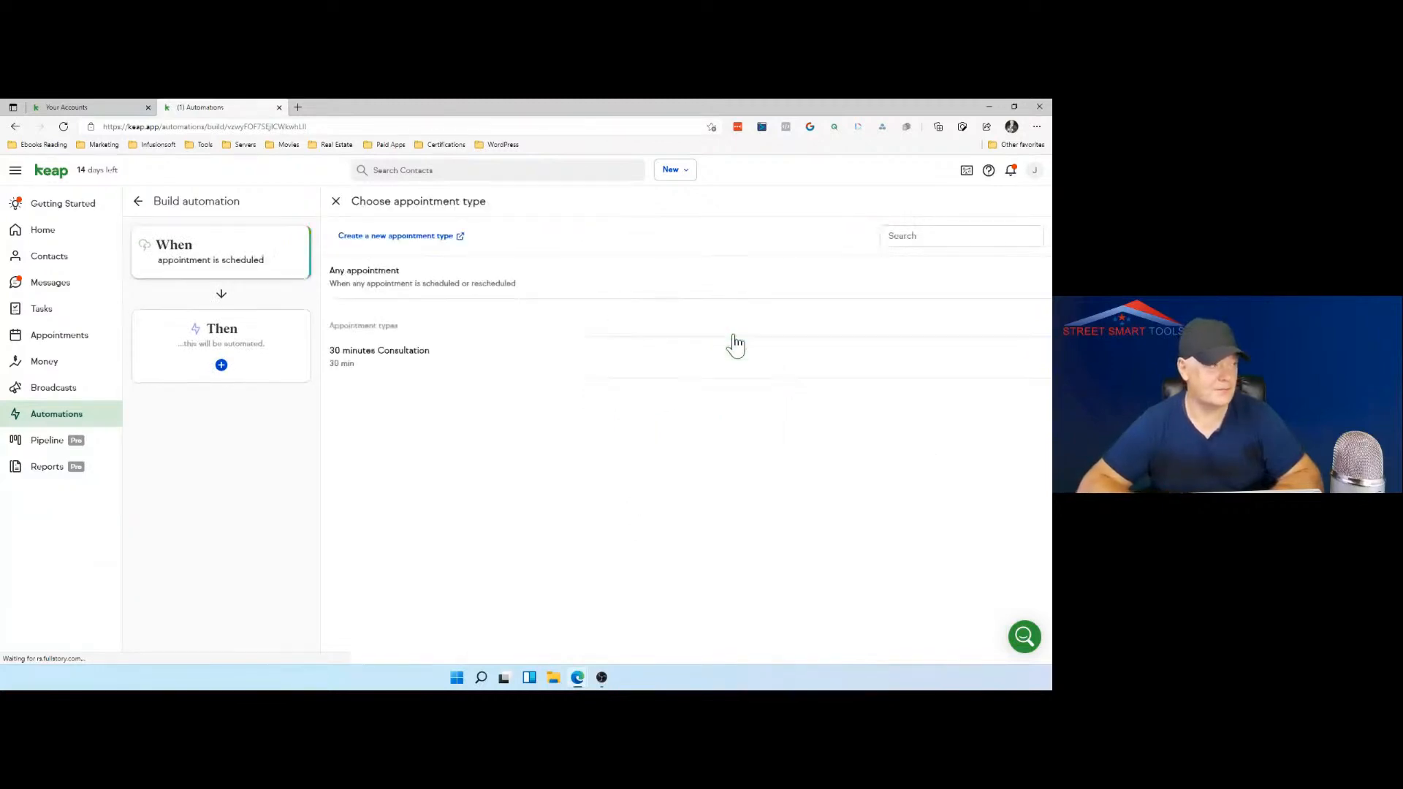
Step: Set the trigger to any appointment scheduled or rescheduled for any user
{"action": "left_click", "coordinate": [555, 289]}
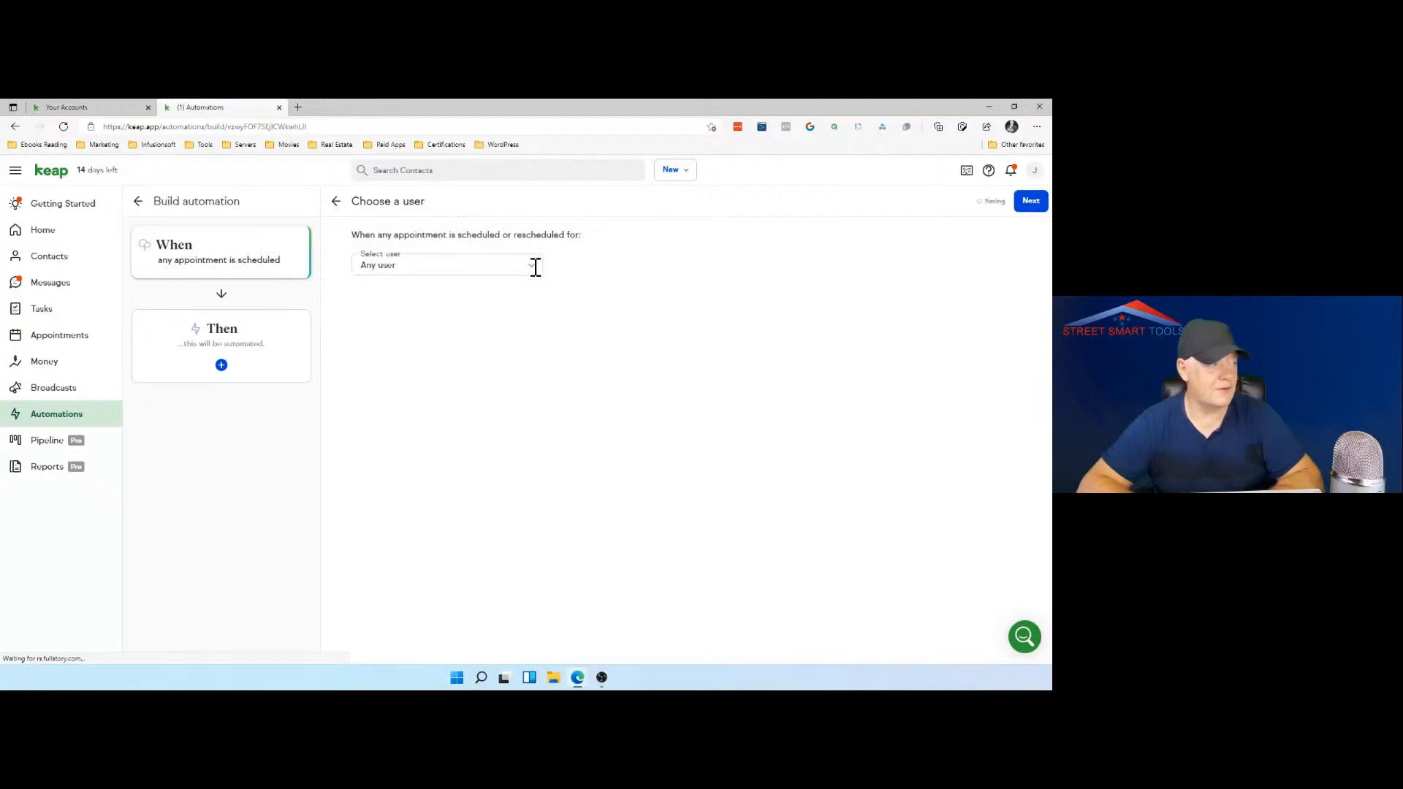
{"action": "left_click", "coordinate": [533, 266]}
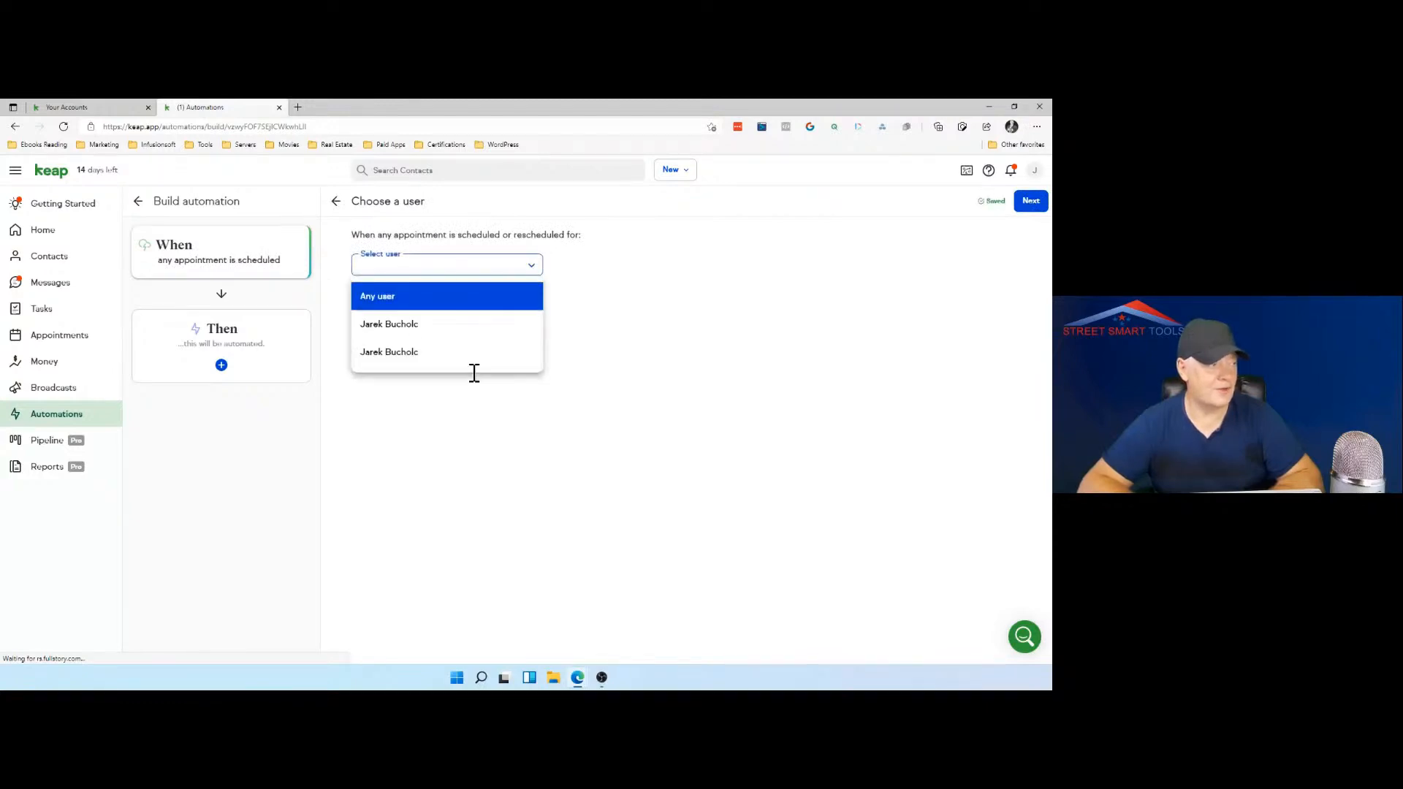
{"action": "left_click", "coordinate": [479, 303]}
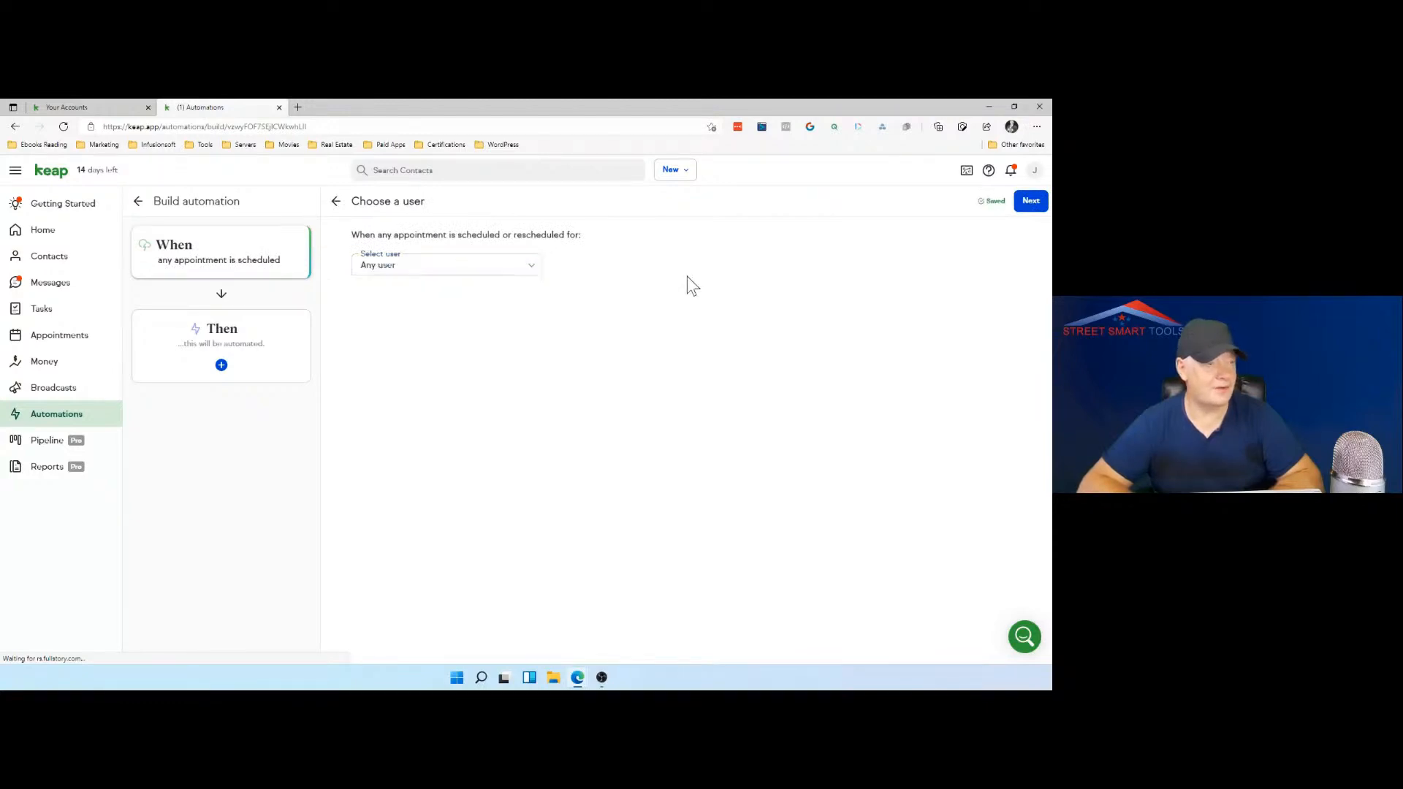
{"action": "left_click", "coordinate": [1032, 206]}
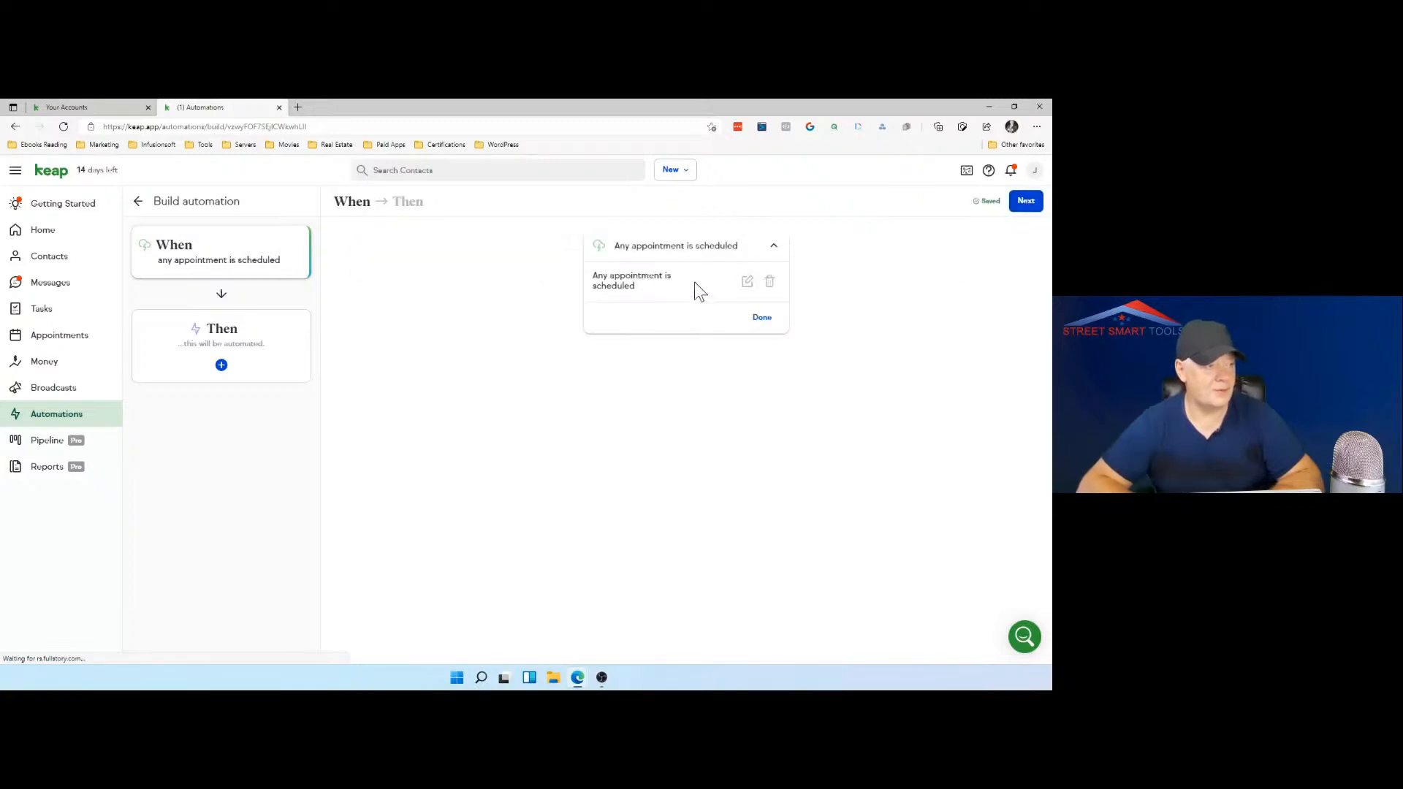
Step: Edit the trigger so the automation starts when a "30 minutes Consultation" appointment is scheduled
{"action": "left_click", "coordinate": [747, 283]}
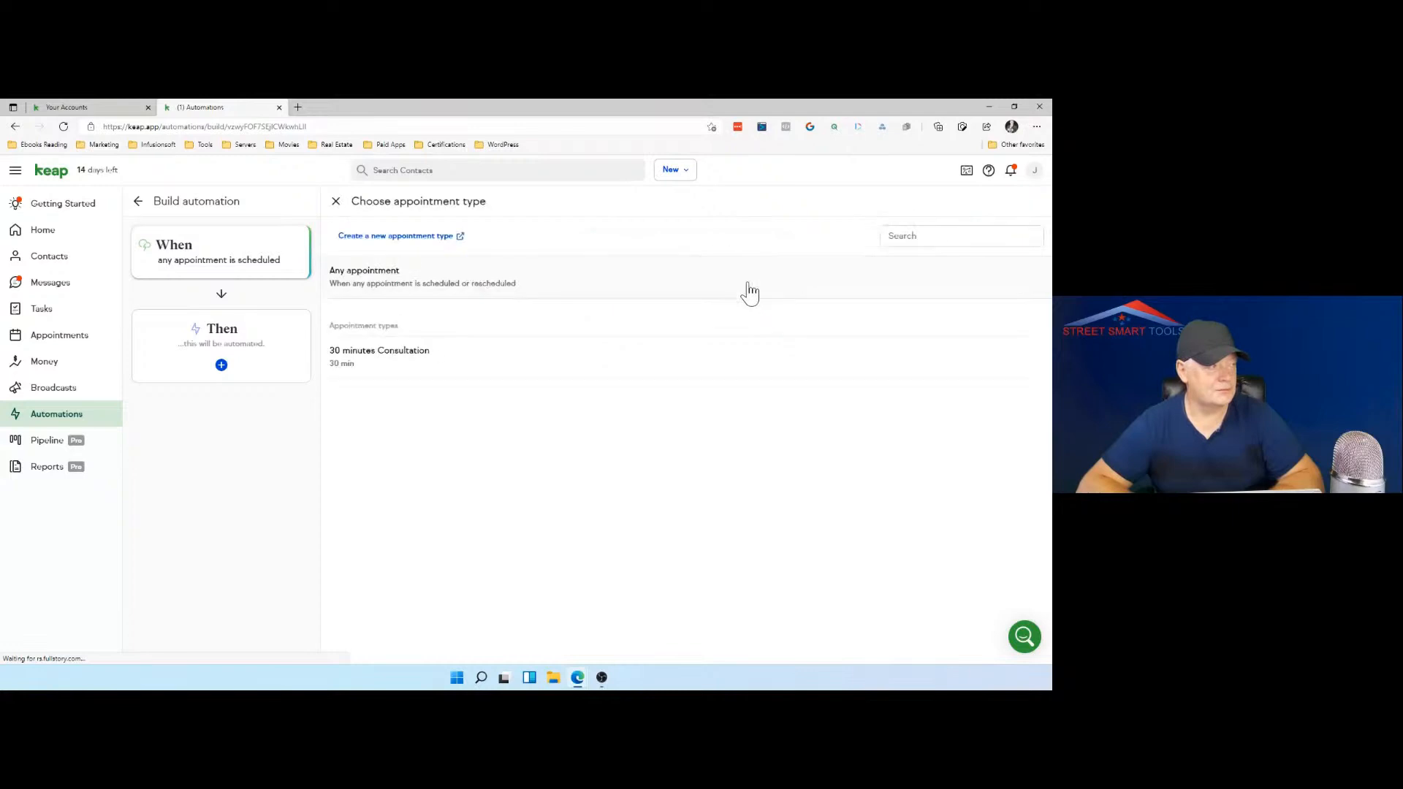
{"action": "left_click", "coordinate": [422, 358]}
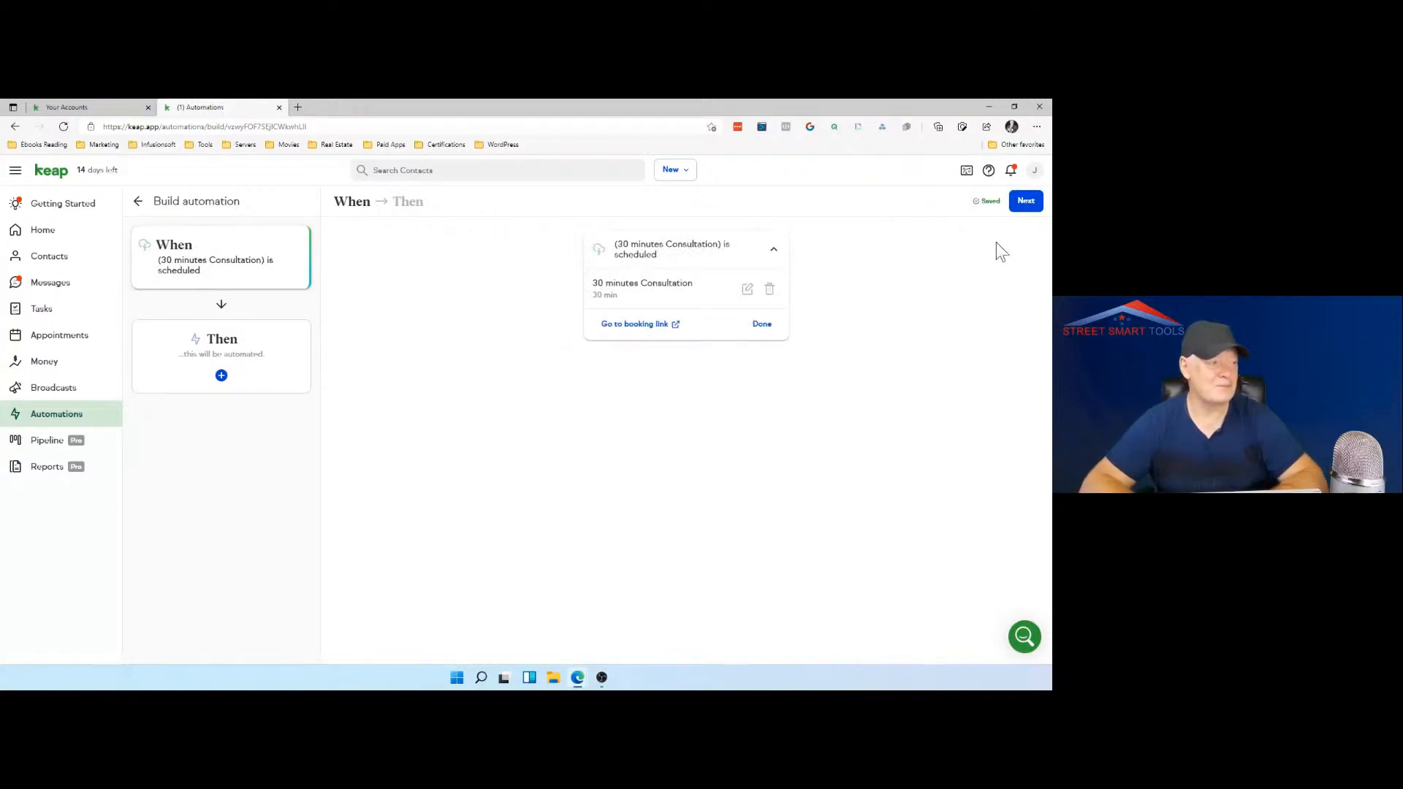
{"action": "left_click", "coordinate": [767, 325]}
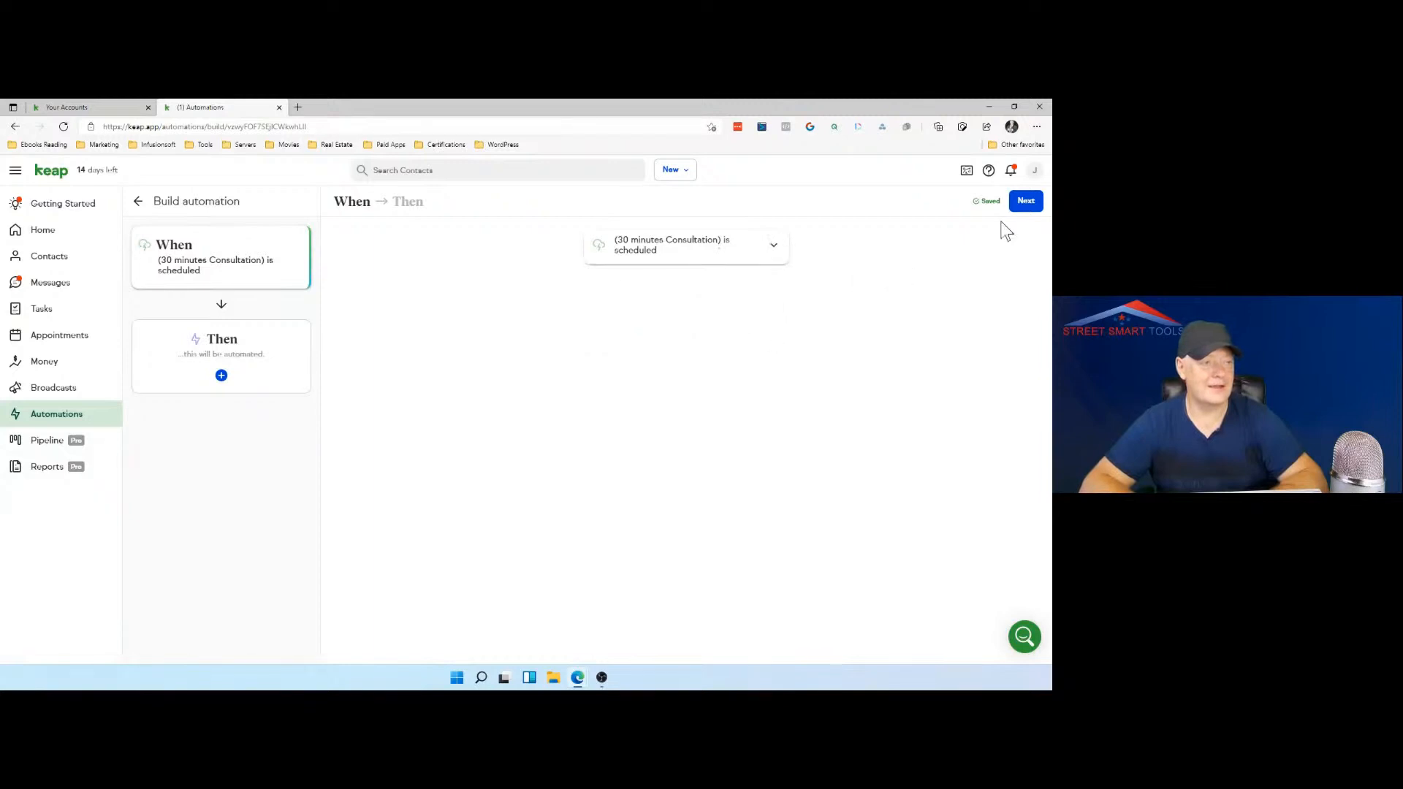
Step: Set the automation's action to add a tag, and start creating a new tag for it
{"action": "left_click", "coordinate": [1030, 206]}
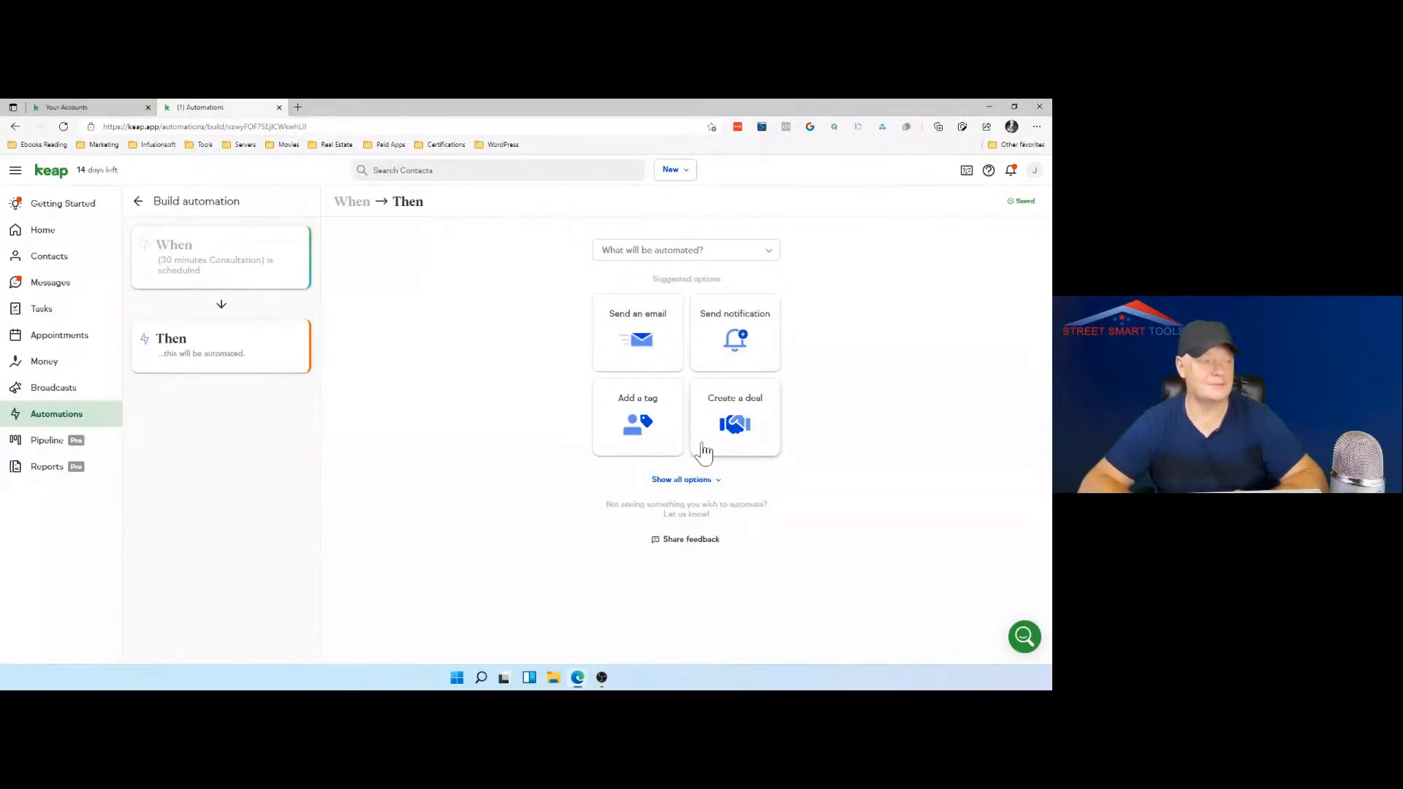
{"action": "left_click", "coordinate": [650, 431]}
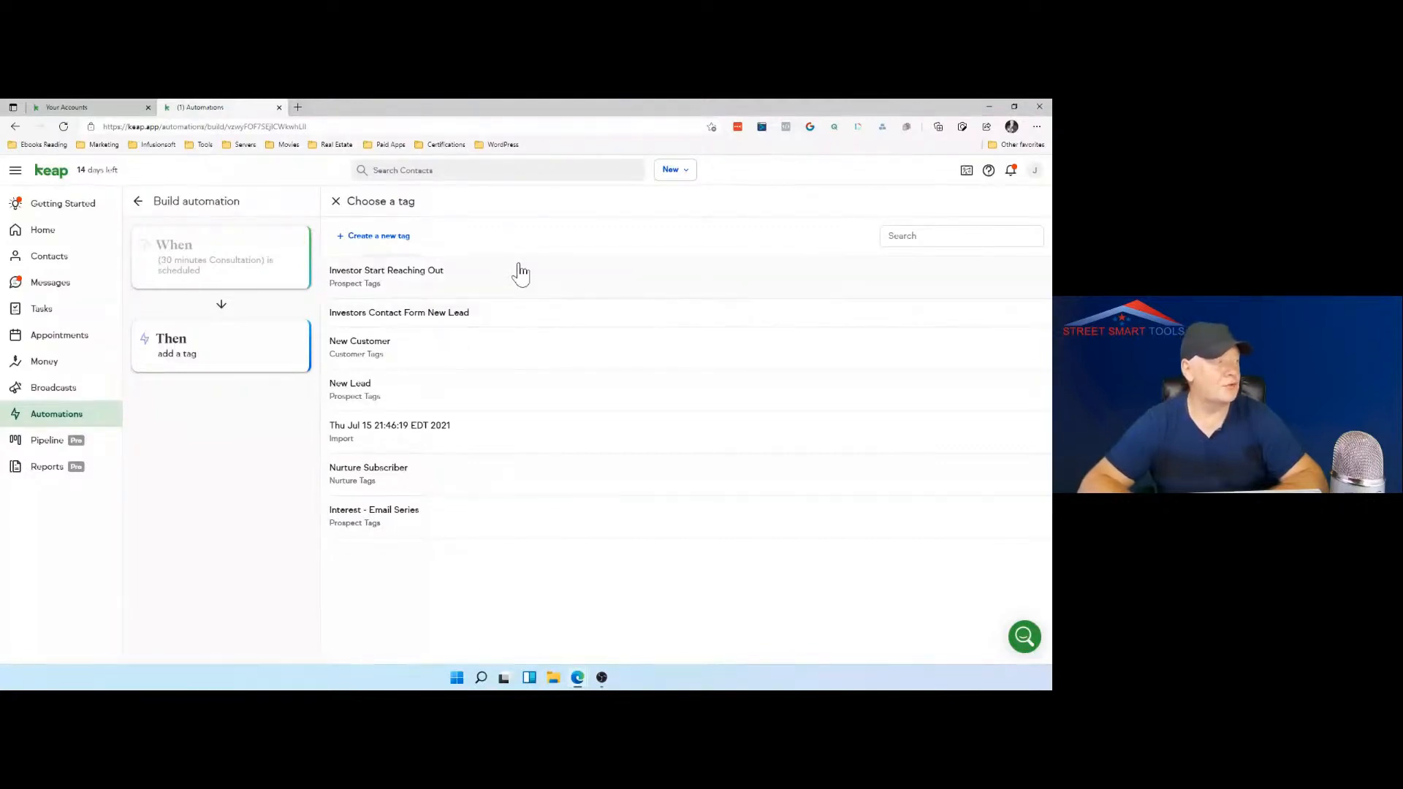
{"action": "left_click", "coordinate": [386, 238]}
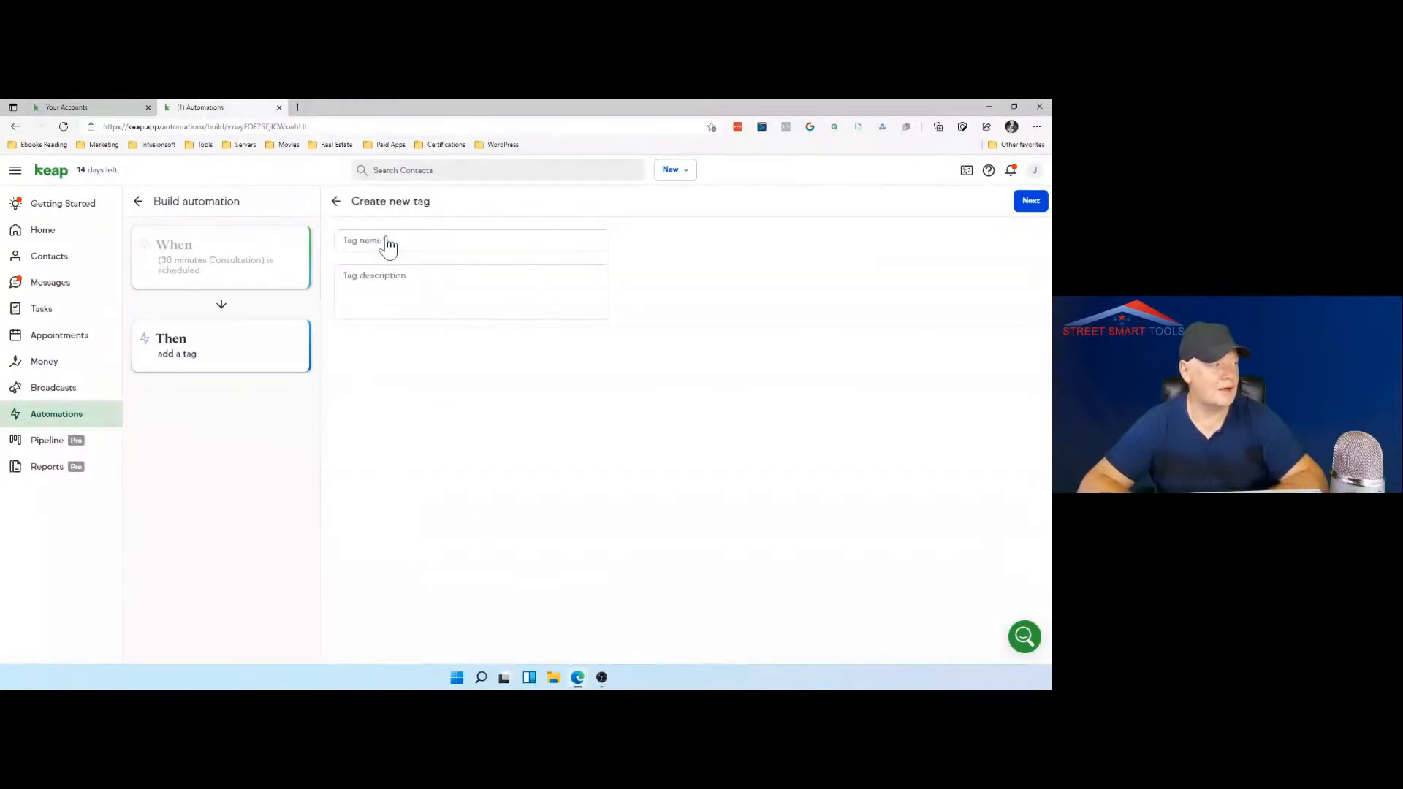
Step: Enter "Investor After Appointment" as the new tag's name, correcting the spelling of "Appointment"
{"action": "left_click", "coordinate": [399, 240]}
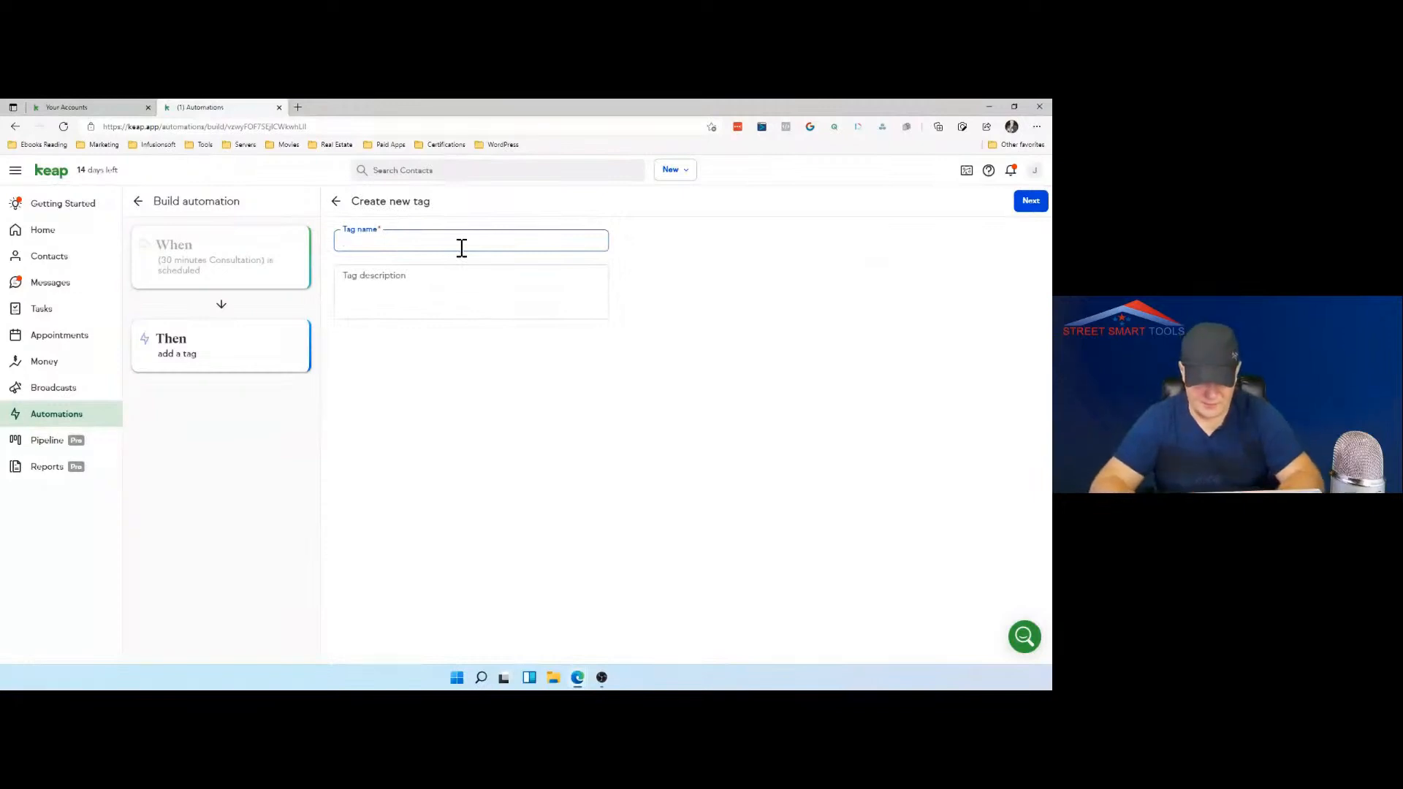
{"action": "type", "text": "Investor"}
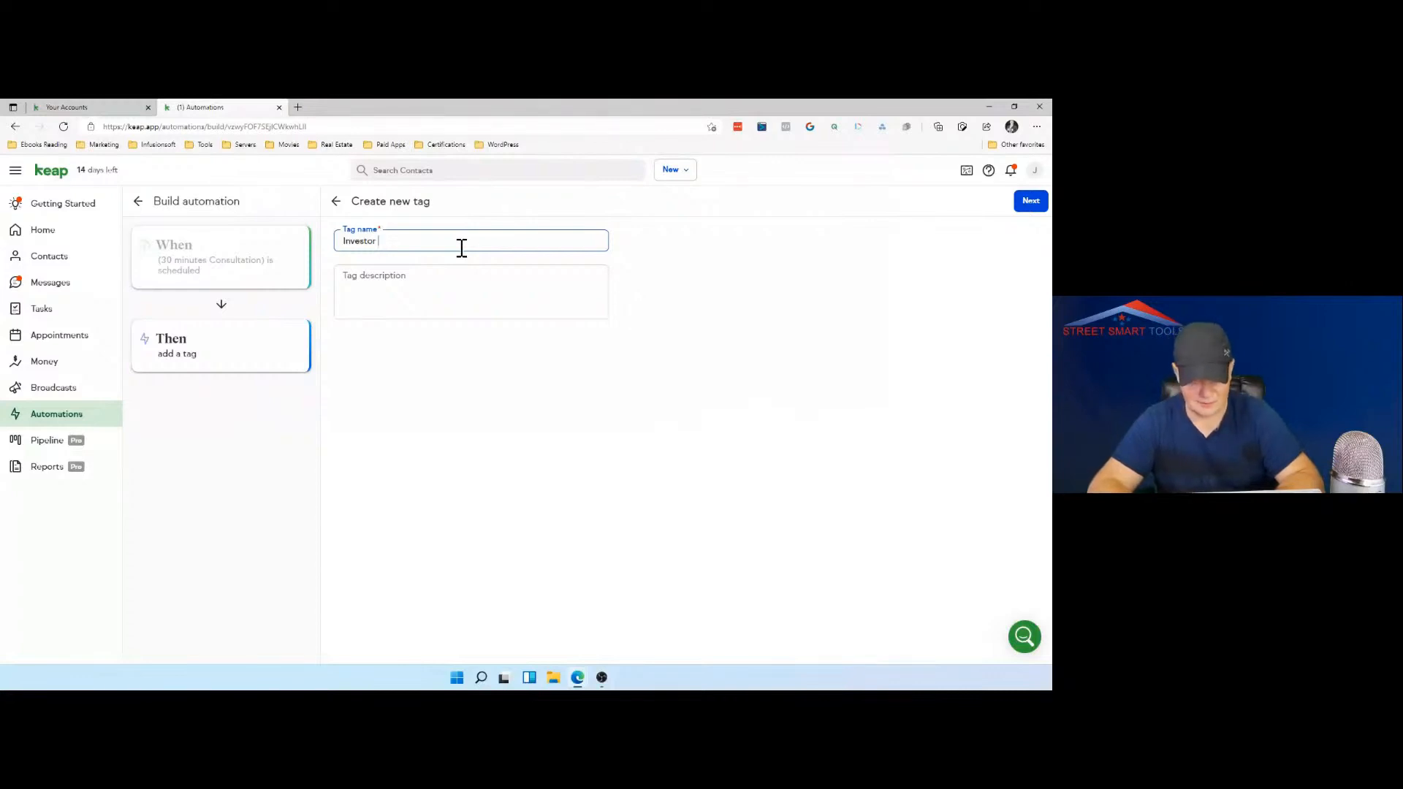
{"action": "type", "text": "After A"}
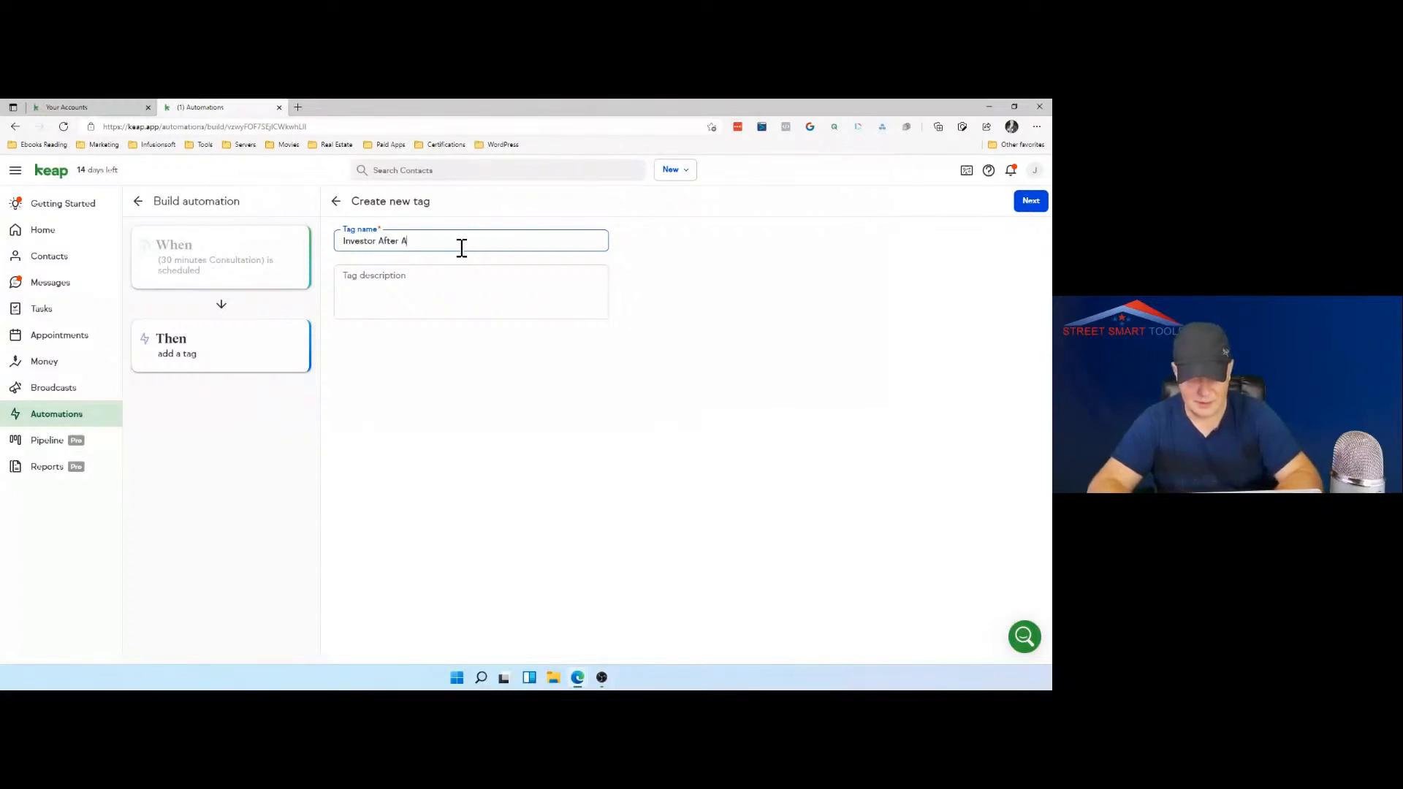
{"action": "type", "text": "ppoit"}
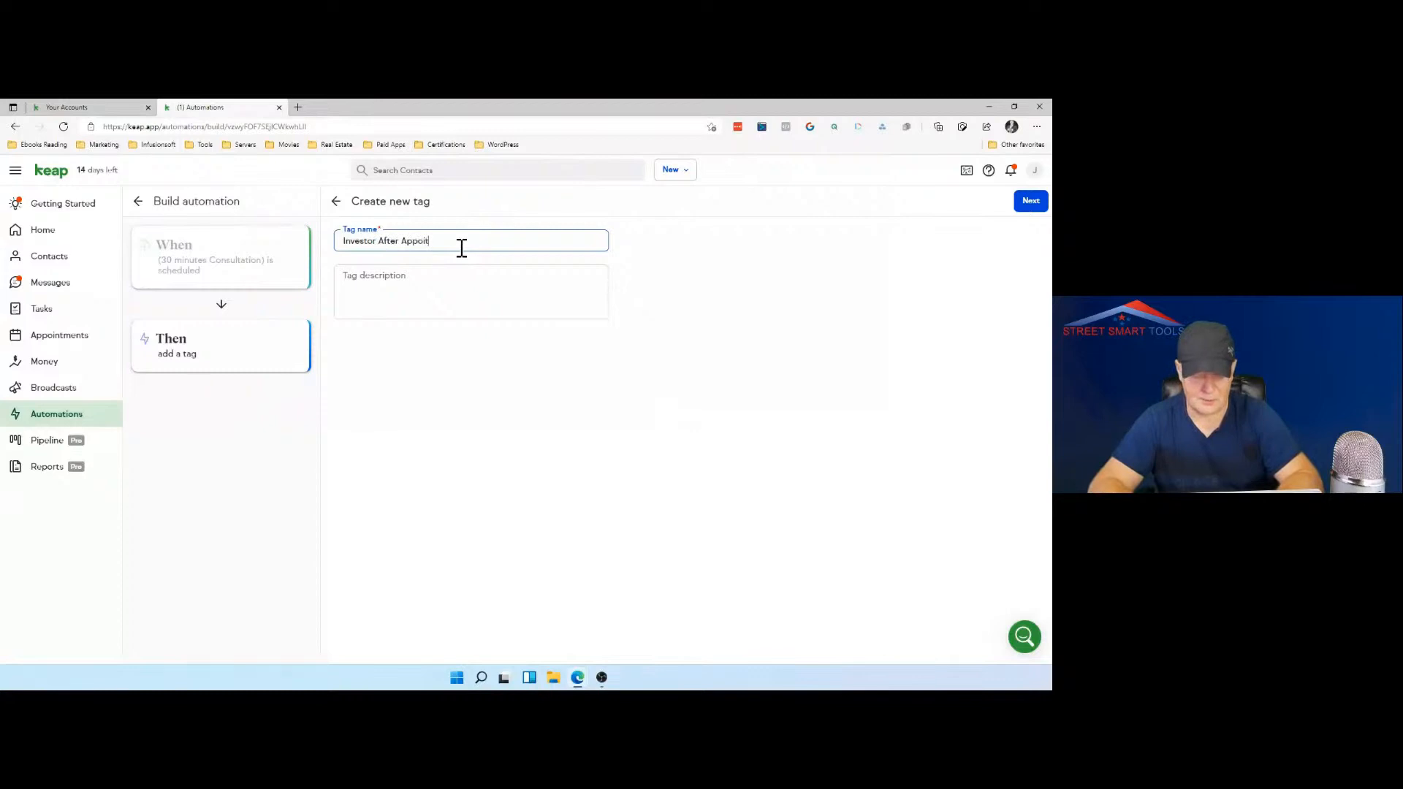
{"action": "type", "text": "ment"}
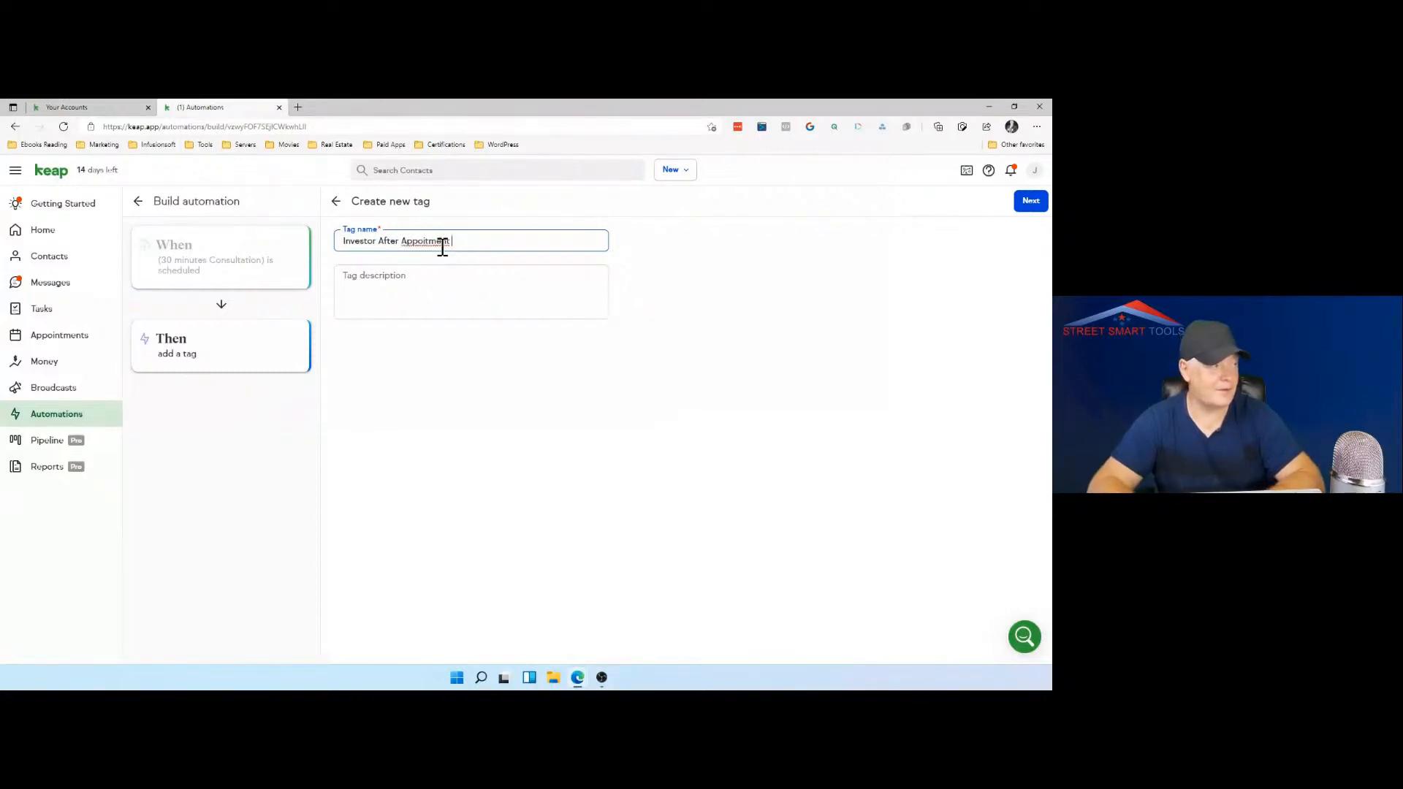
{"action": "right_click", "coordinate": [443, 246]}
{"action": "left_click", "coordinate": [468, 257]}
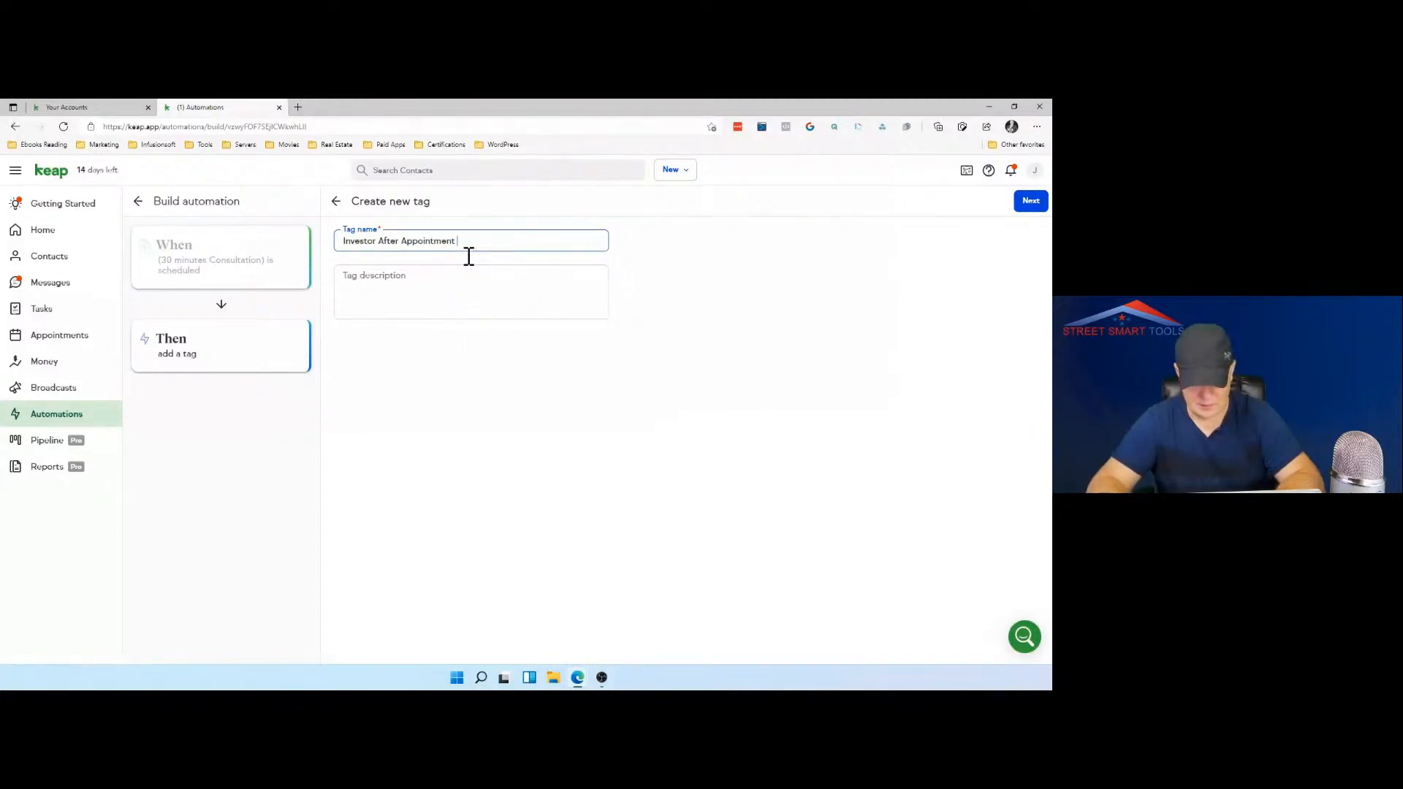
{"action": "type", "text": "Puru"}
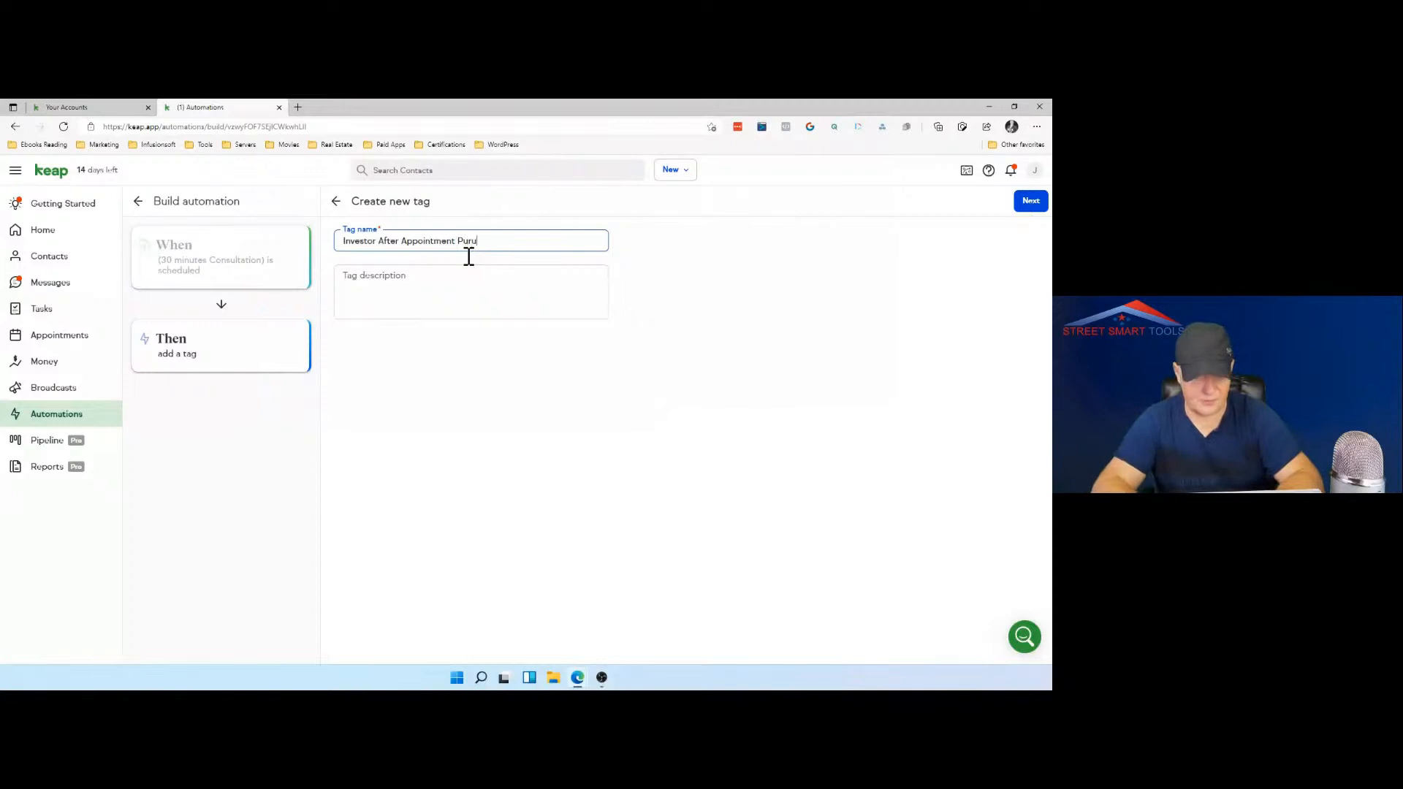
{"action": "key", "text": "BackSpace"}
{"action": "key", "text": "BackSpace"}
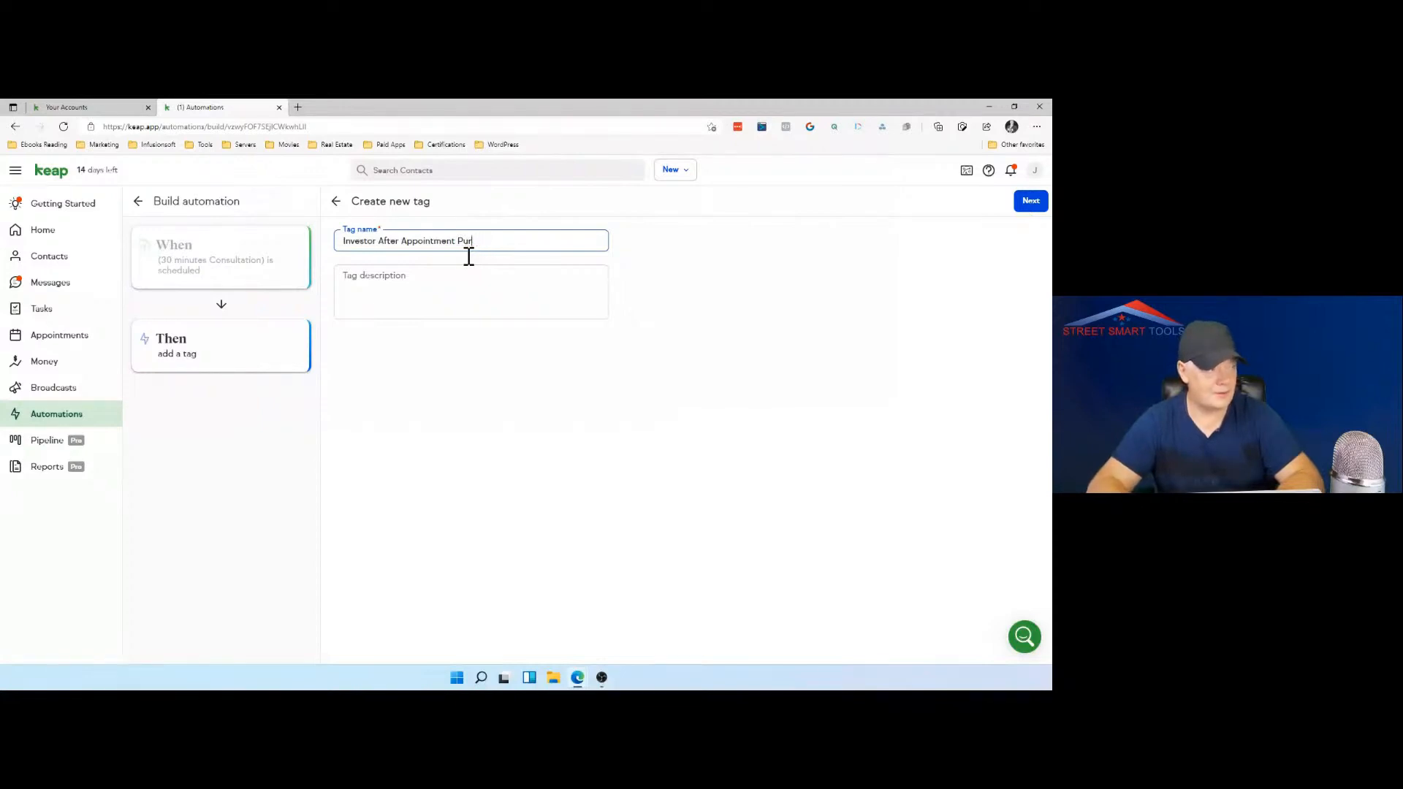
{"action": "type", "text": "su"}
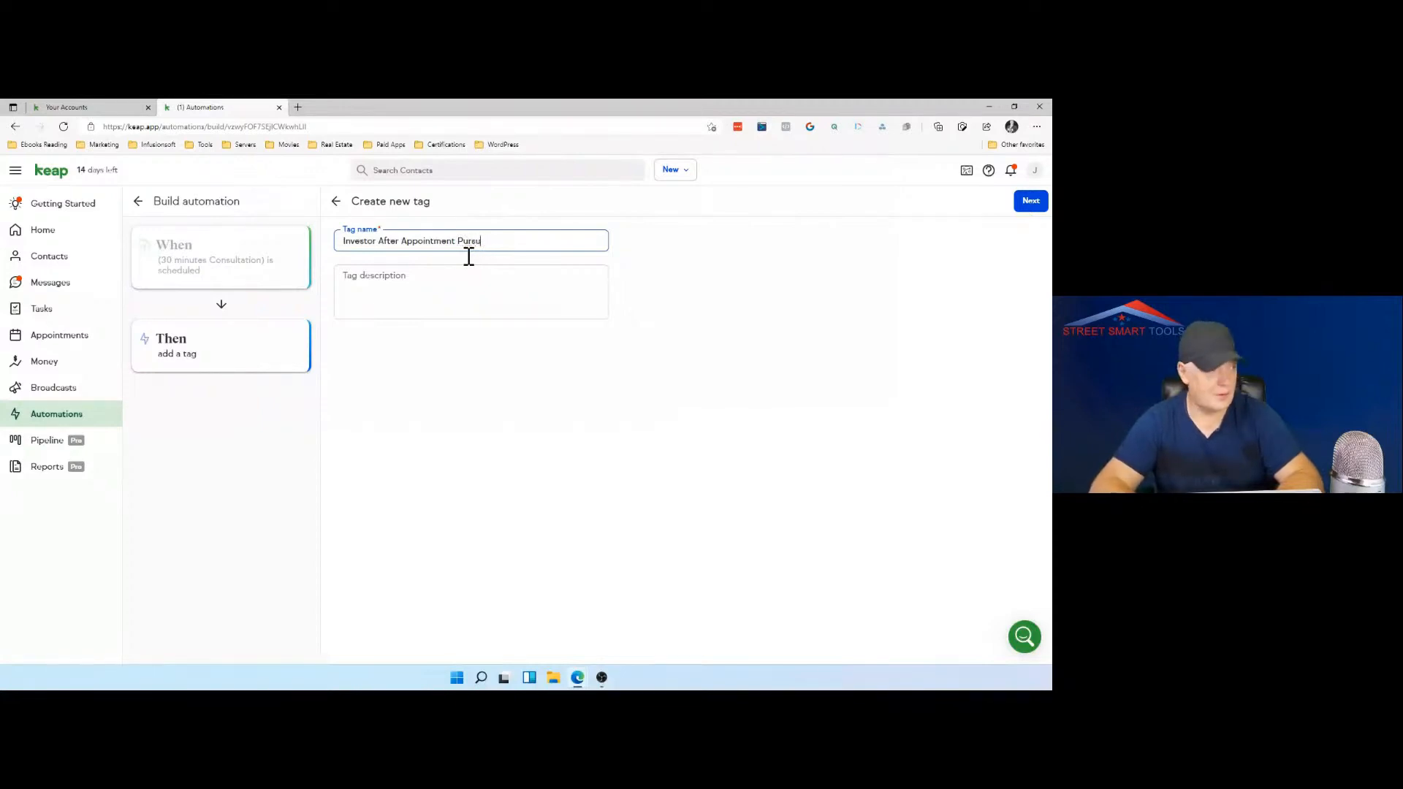
{"action": "type", "text": "re furthe"}
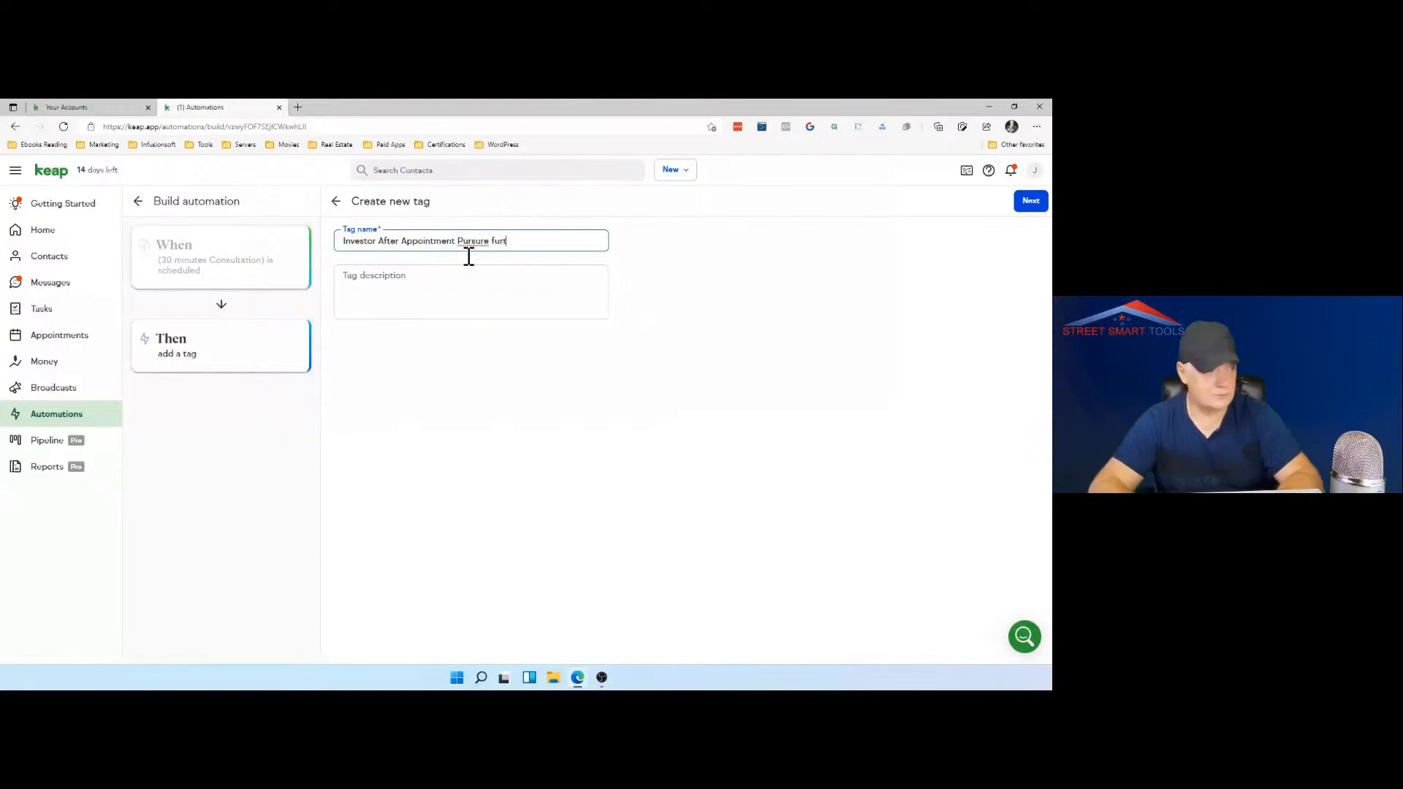
{"action": "key", "text": "BackSpace"}
{"action": "key", "text": "BackSpace"}
{"action": "key", "text": "BackSpace"}
{"action": "key", "text": "BackSpace"}
{"action": "key", "text": "BackSpace"}
{"action": "key", "text": "BackSpace"}
{"action": "key", "text": "BackSpace"}
{"action": "key", "text": "BackSpace"}
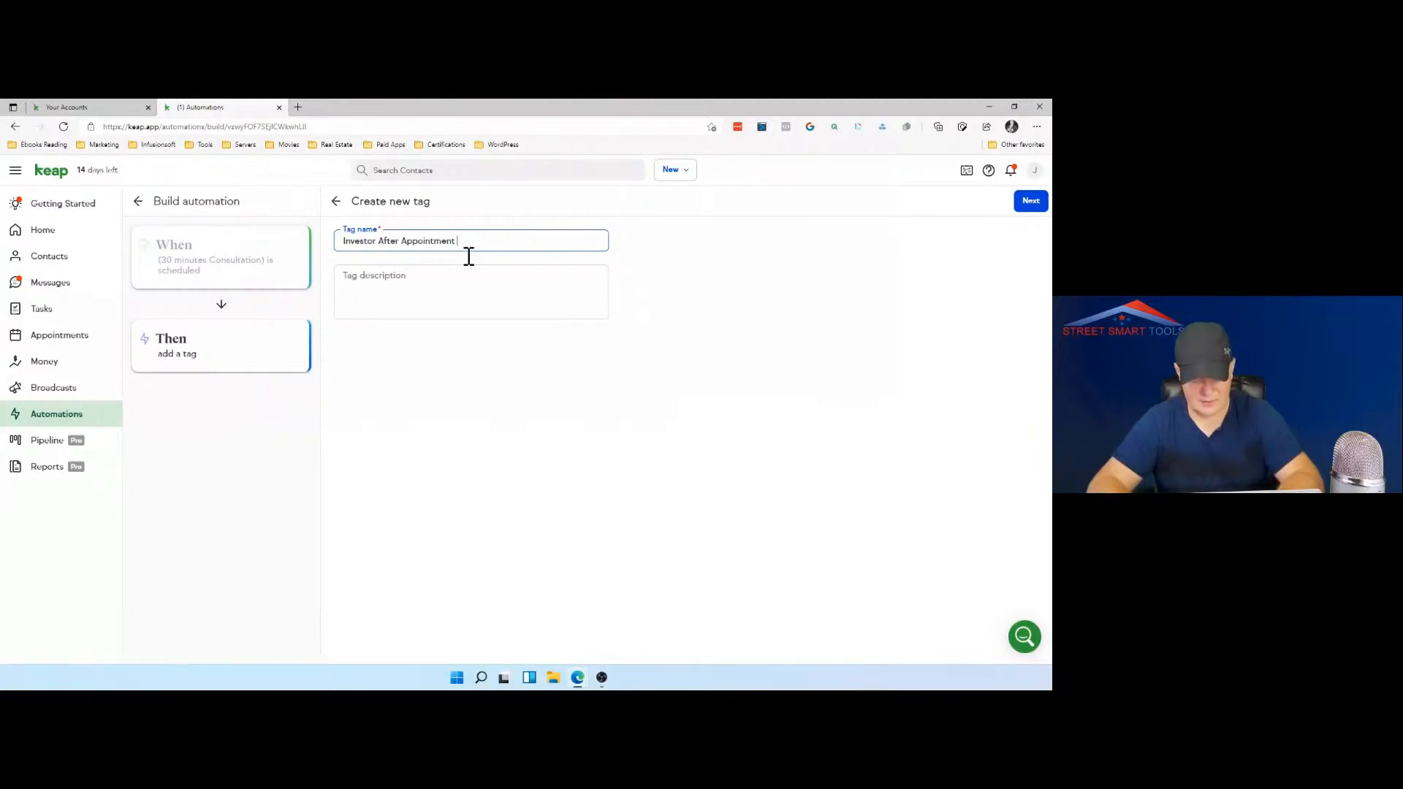
Step: Complete the tag name with "Stage 2" and begin the tag description with "Successful meeting," with the spelling corrected
{"action": "type", "text": "Stage 2"}
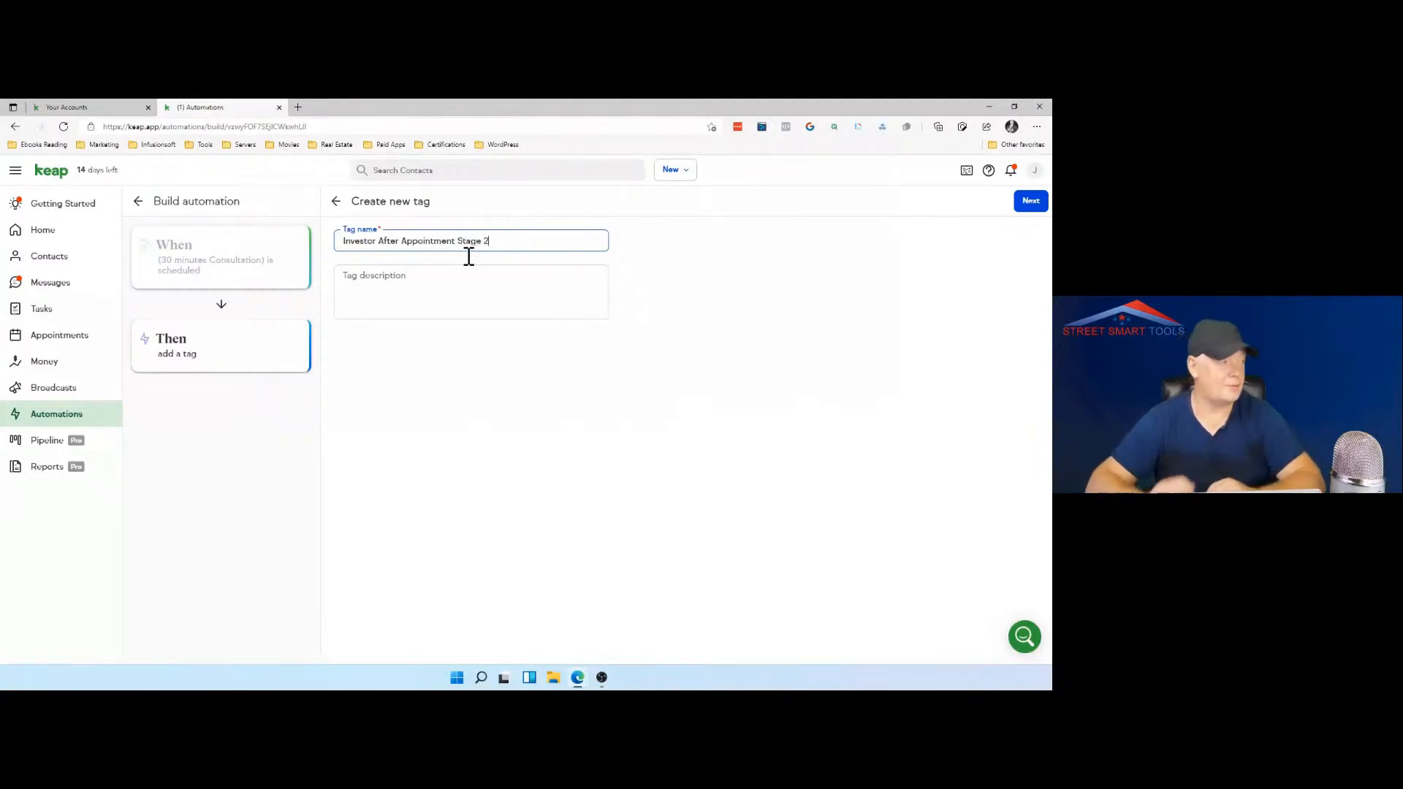
{"action": "left_click", "coordinate": [432, 280]}
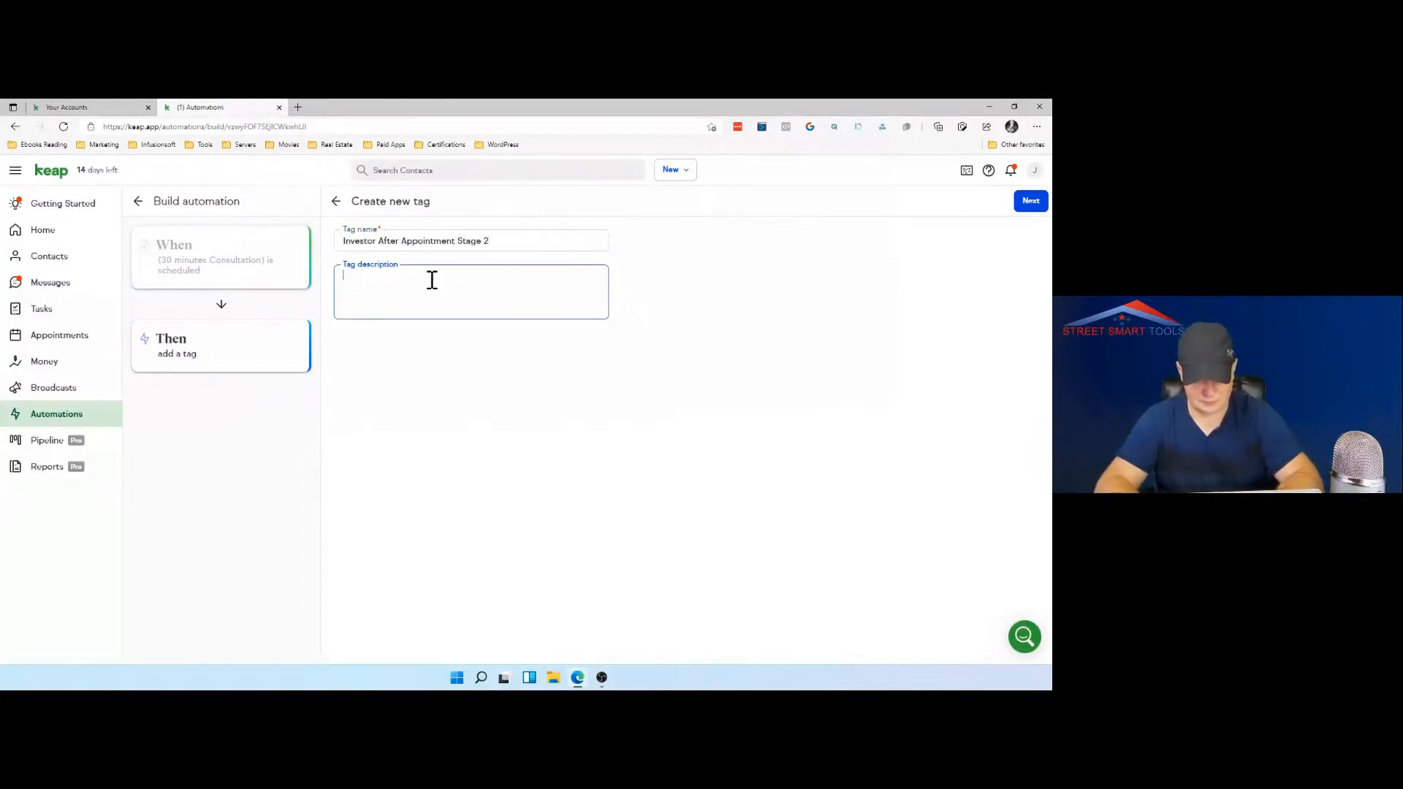
{"action": "type", "text": "Succesful"}
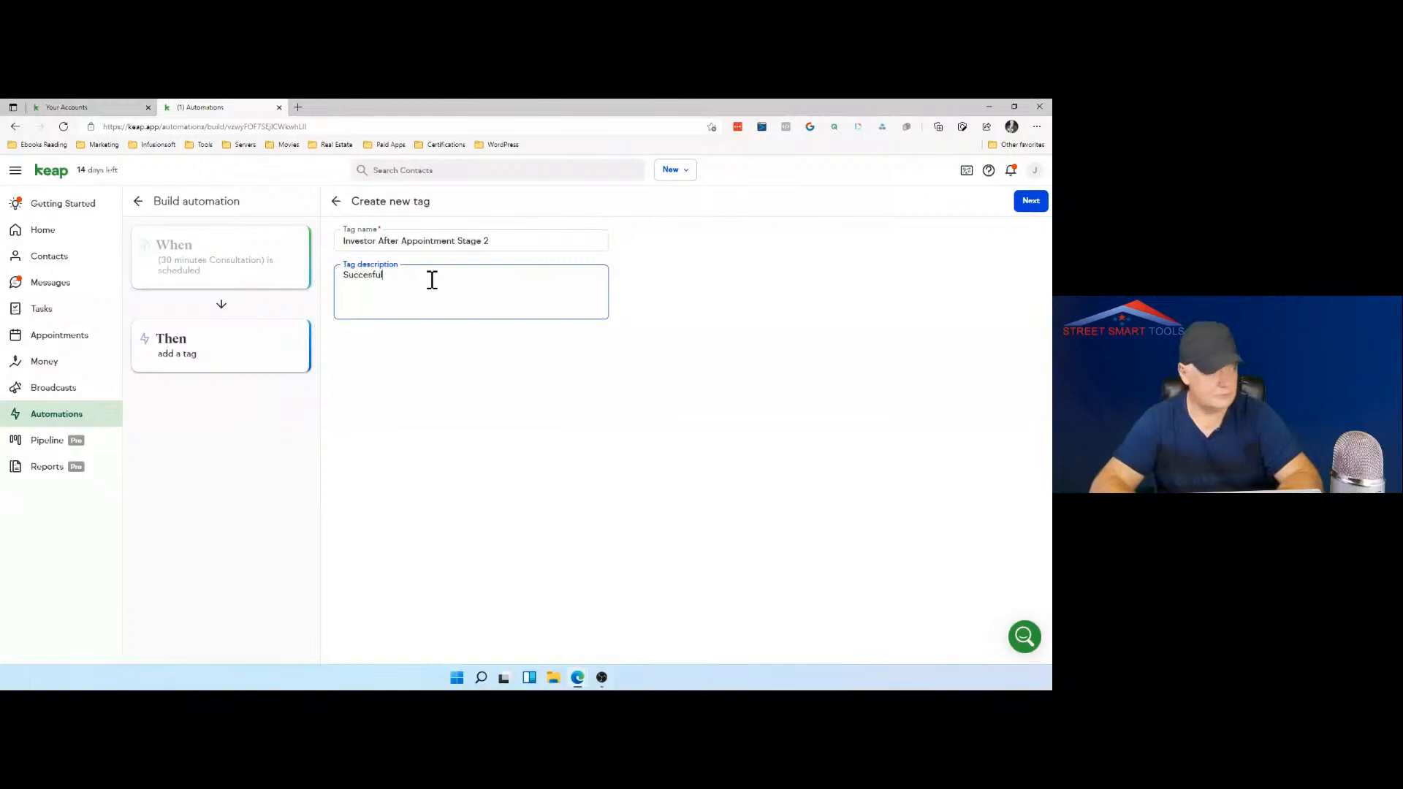
{"action": "type", "text": "l"}
{"action": "key", "text": "BackSpace"}
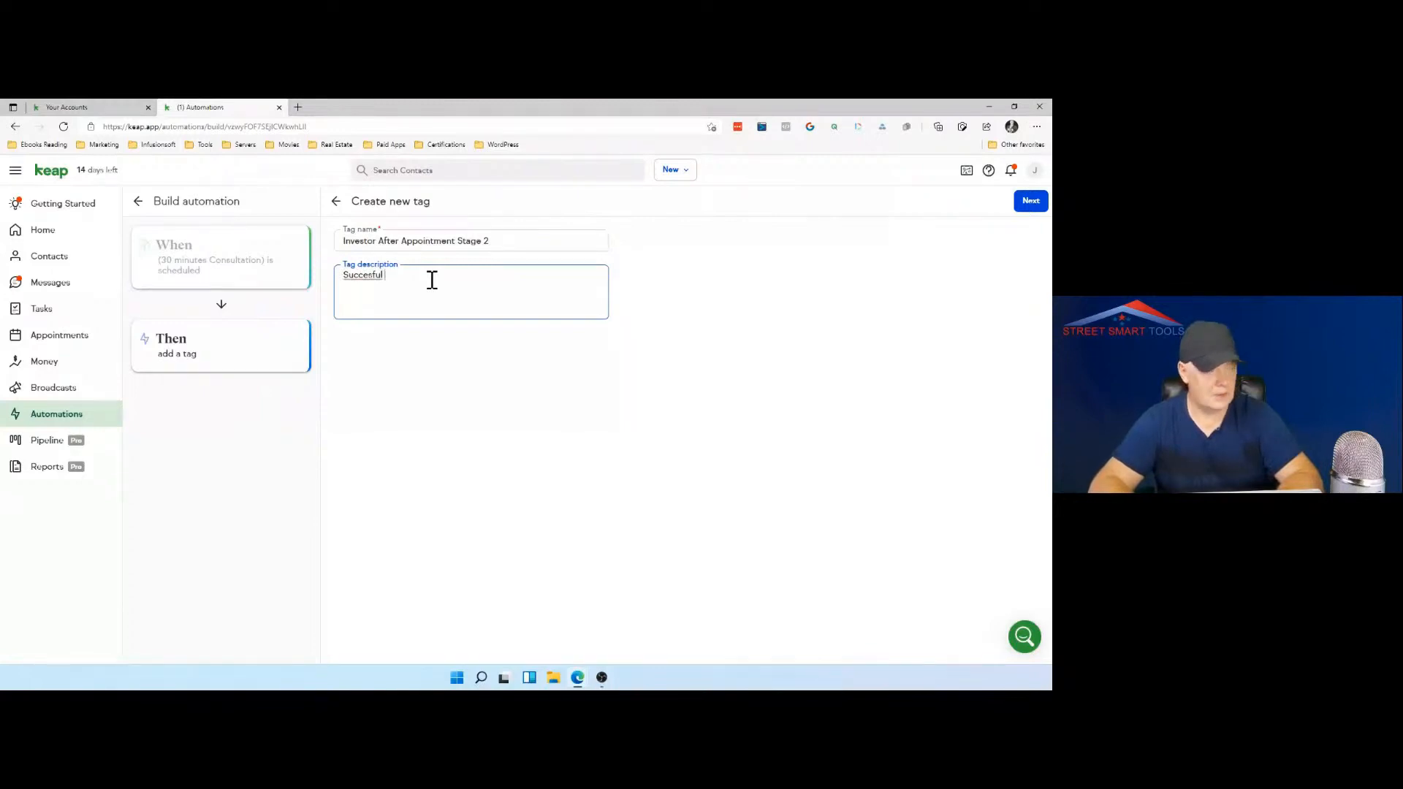
{"action": "right_click", "coordinate": [361, 278]}
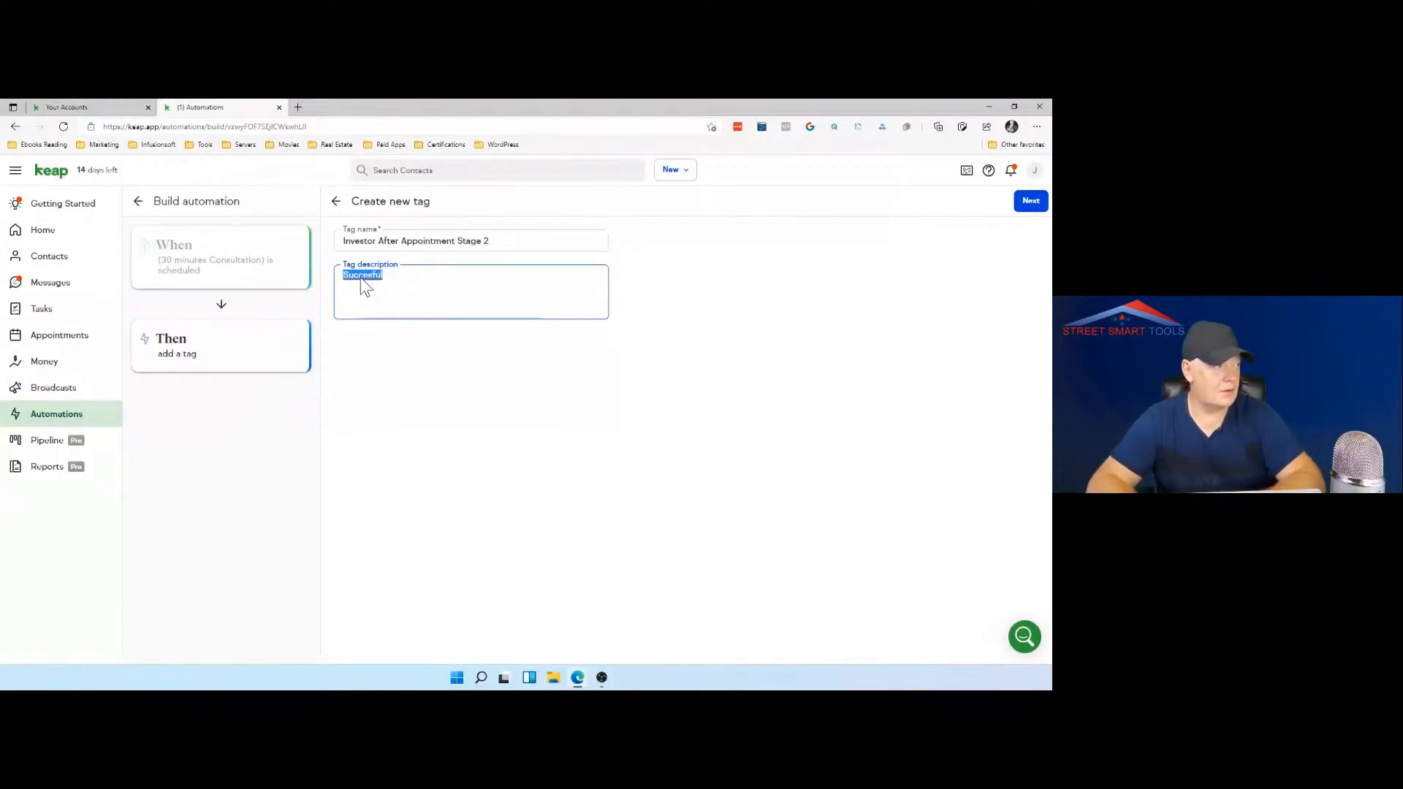
{"action": "left_click", "coordinate": [395, 288]}
{"action": "type", "text": "m"}
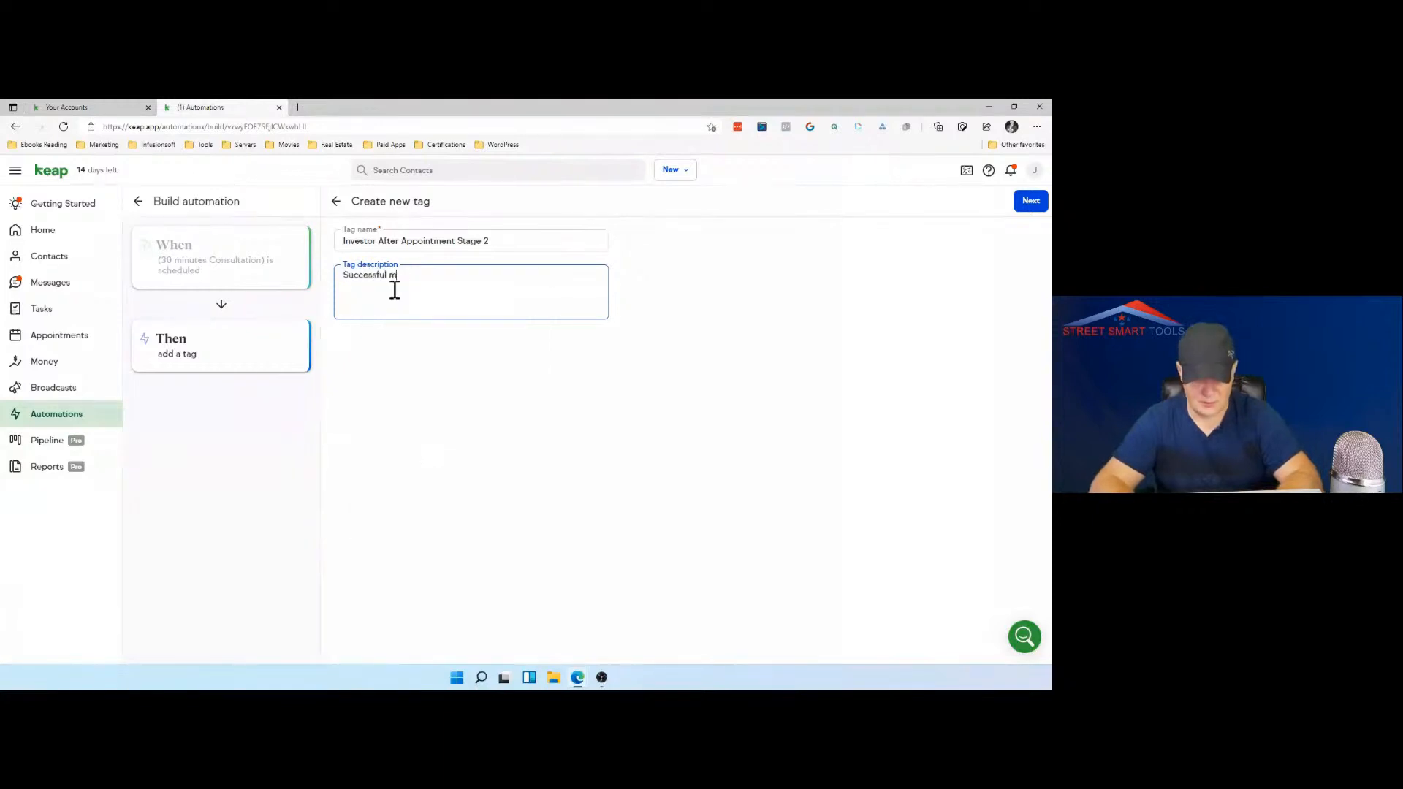
{"action": "type", "text": "eeting"}
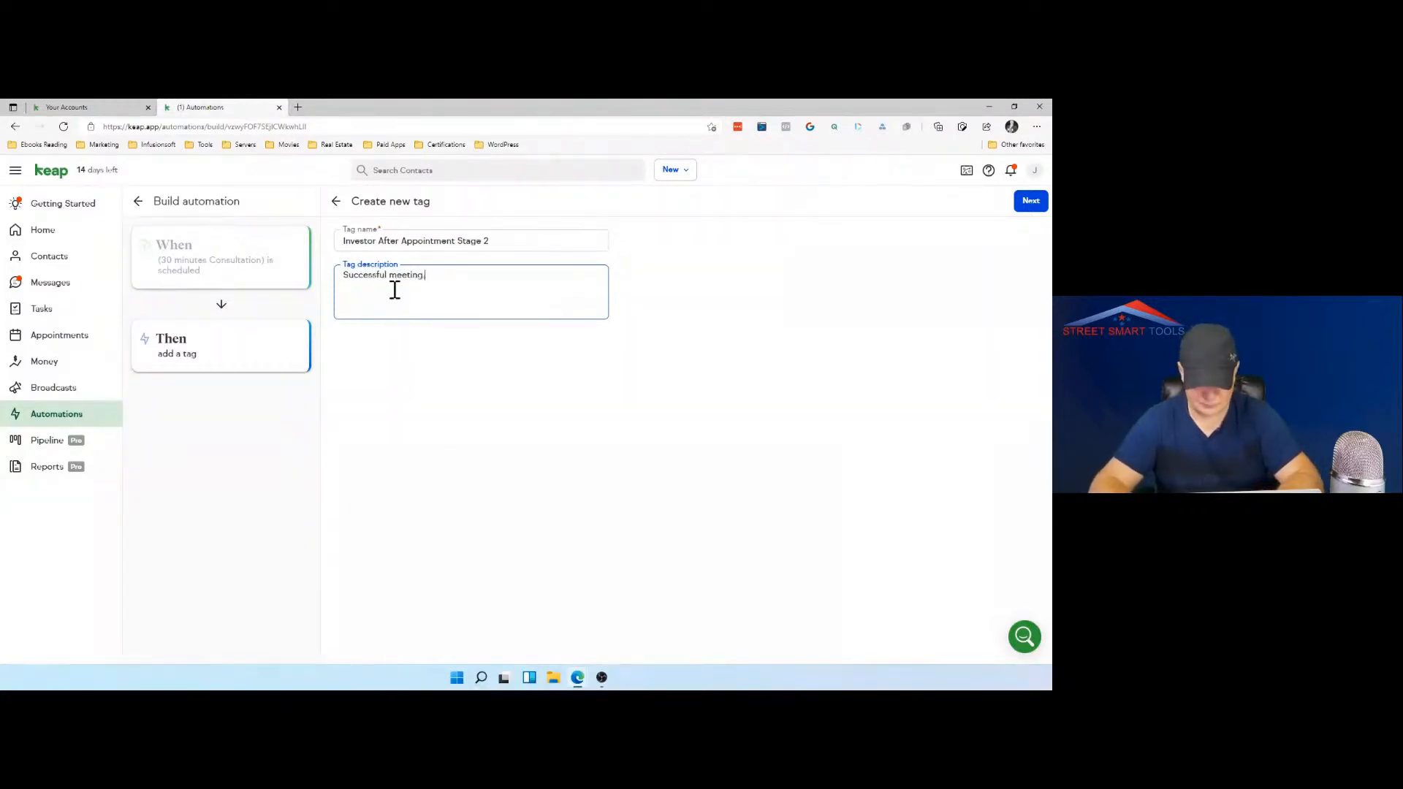
{"action": "type", "text": ", prg"}
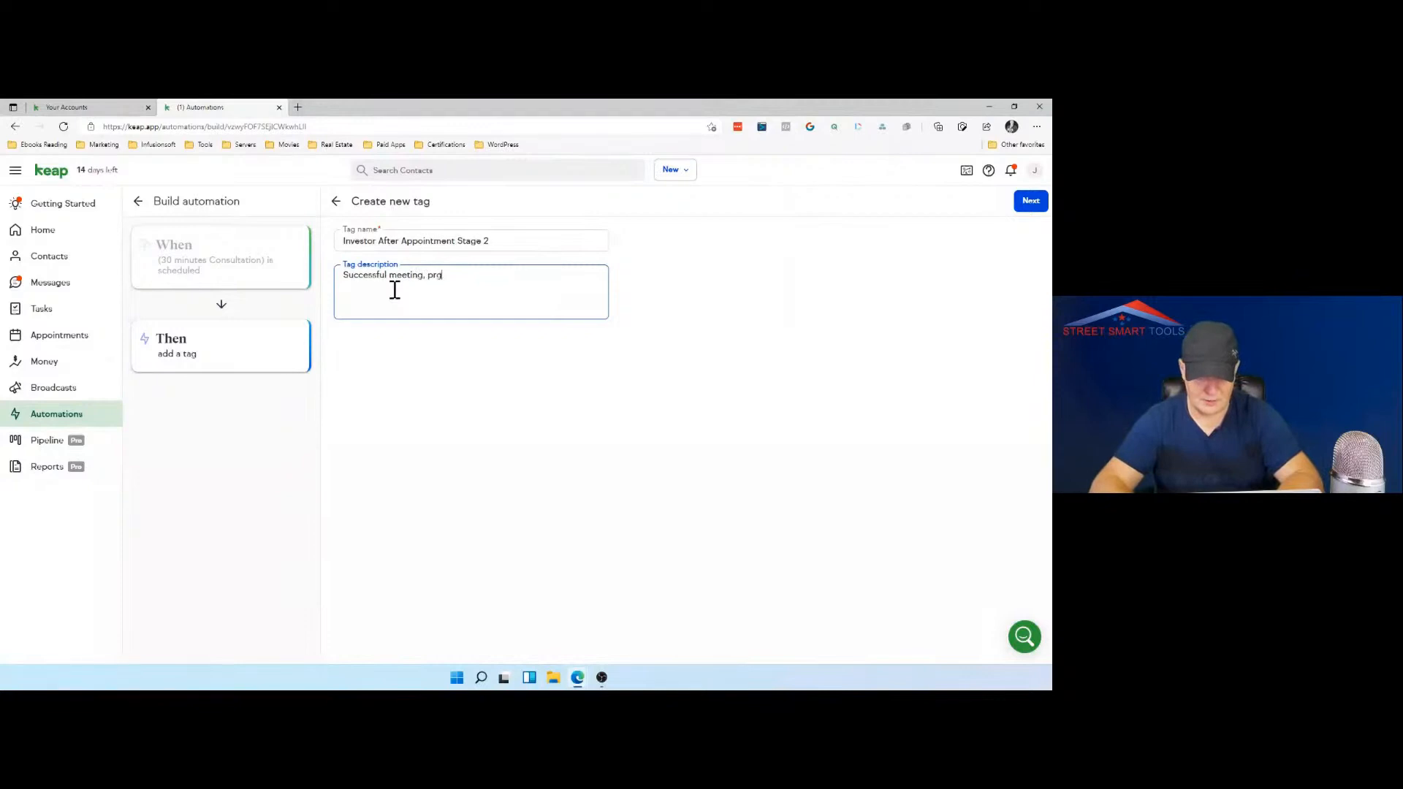
{"action": "type", "text": "oresing to st"}
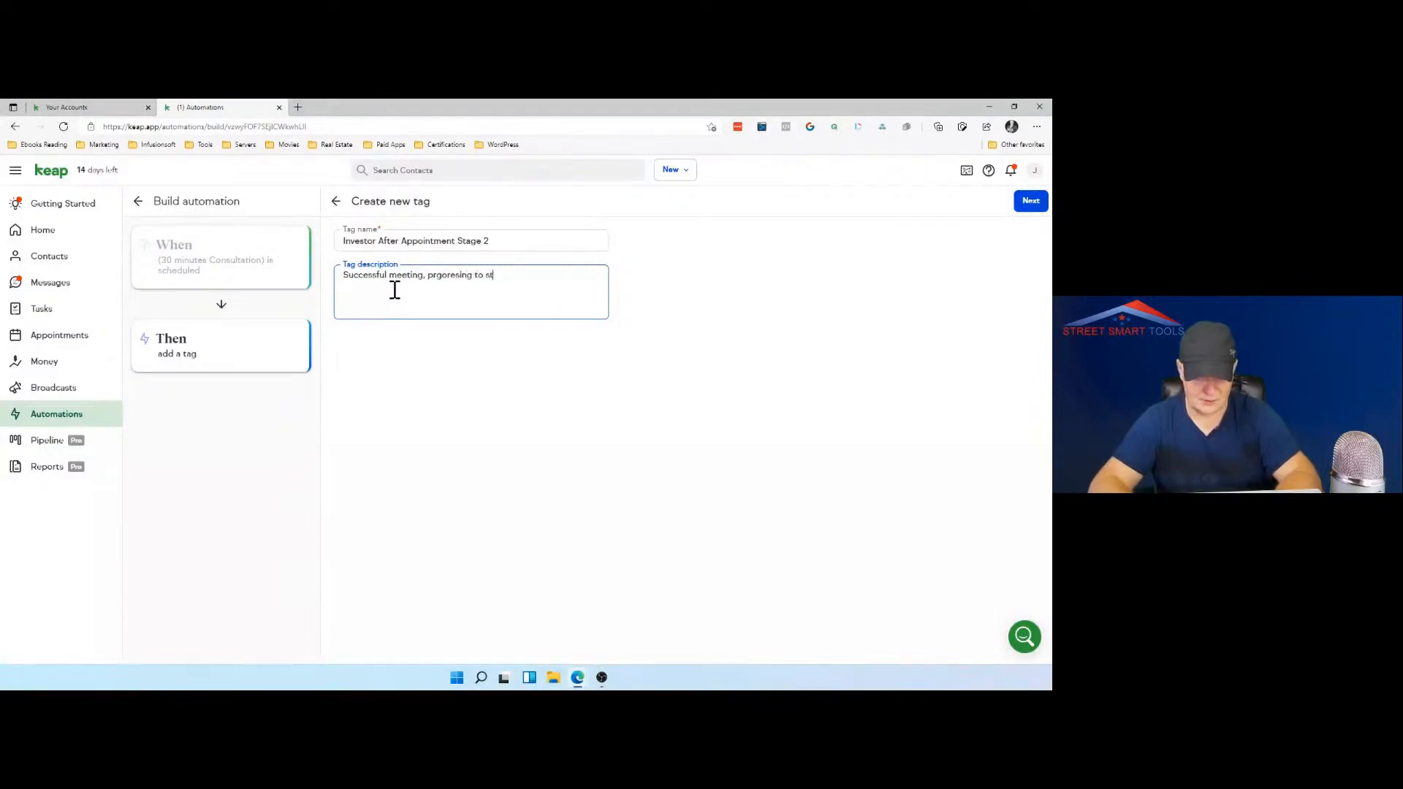
{"action": "type", "text": "age"}
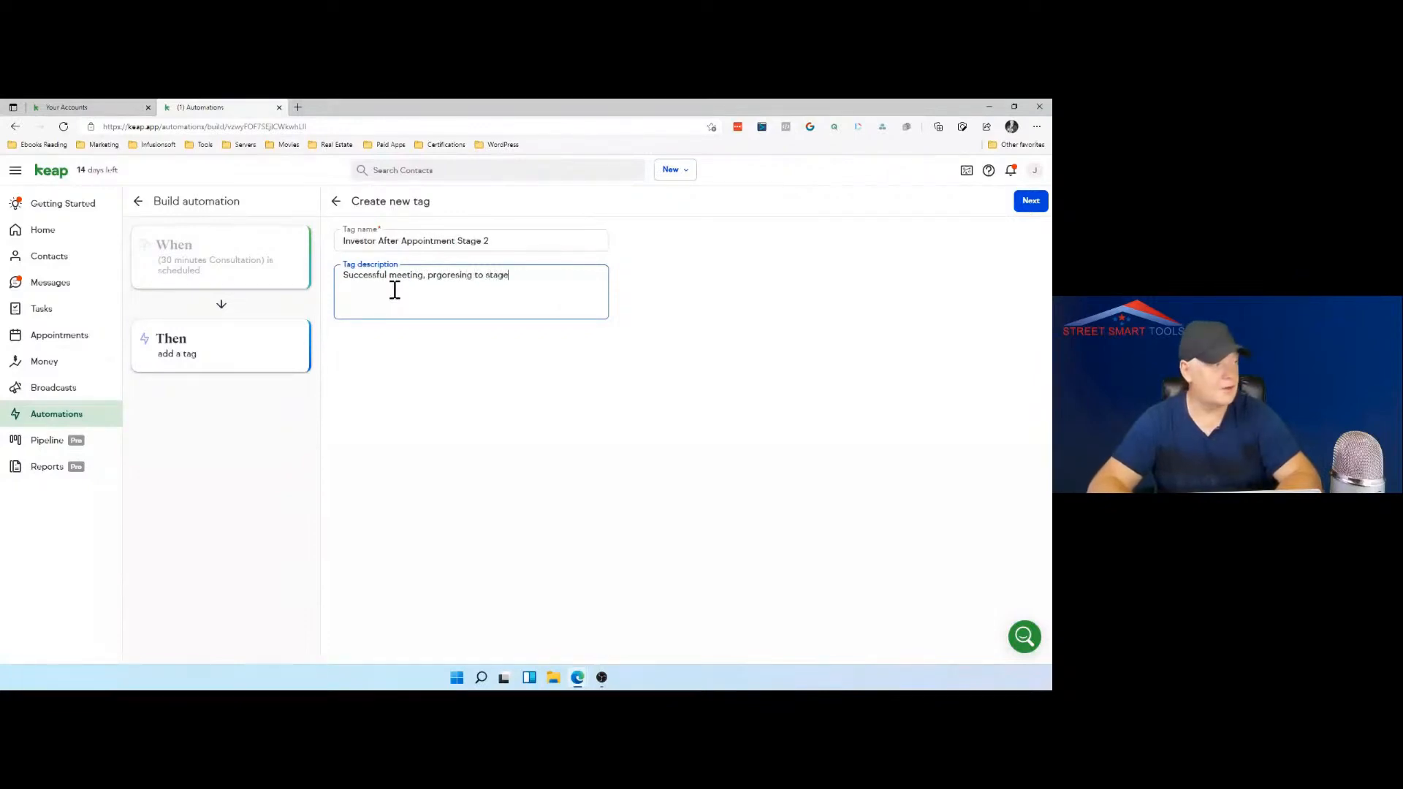
Step: Finish the tag description with "progressing to stage 2", correcting the spelling, and confirm adding the tag immediately
{"action": "right_click", "coordinate": [440, 276]}
{"action": "left_click", "coordinate": [471, 284]}
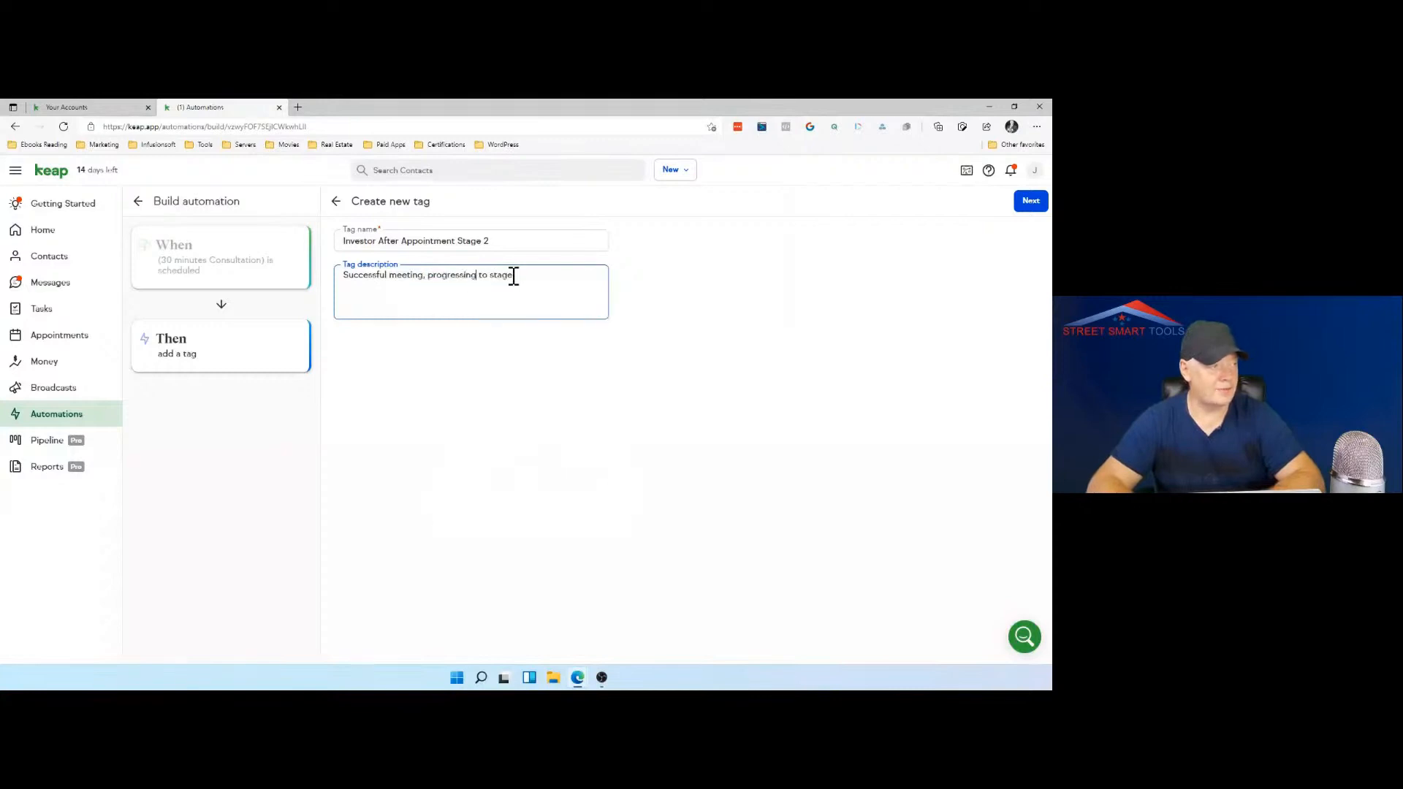
{"action": "right_click", "coordinate": [514, 276]}
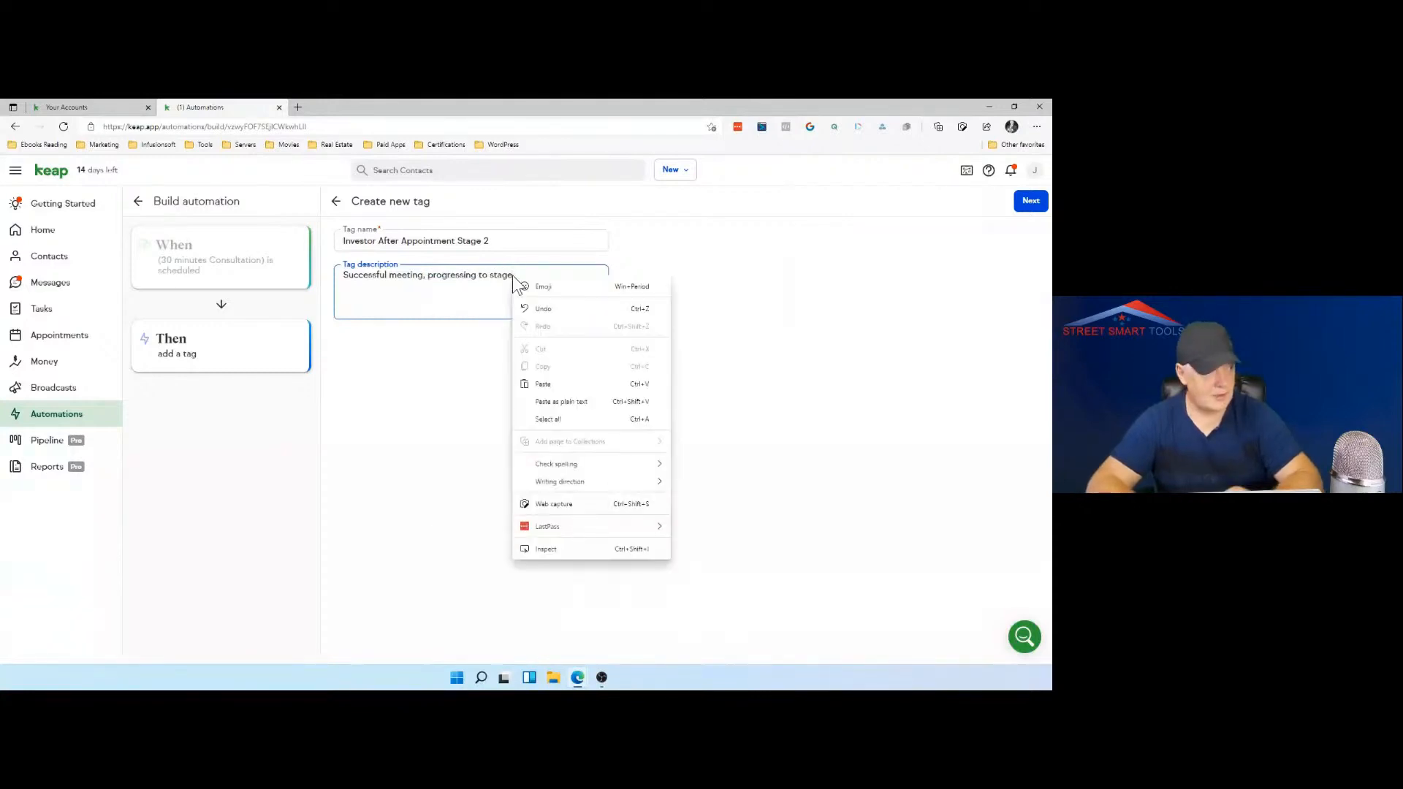
{"action": "left_click", "coordinate": [536, 264]}
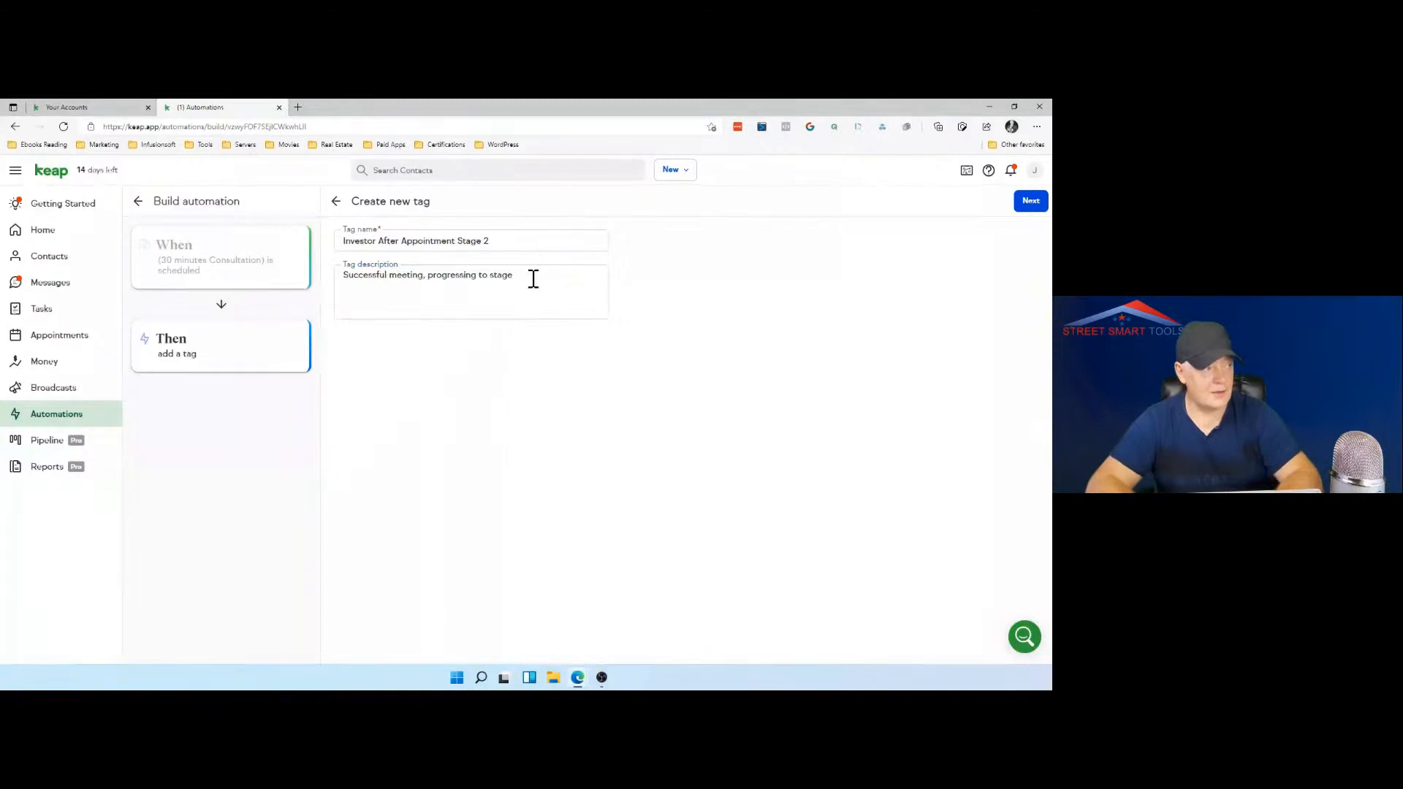
{"action": "left_click", "coordinate": [529, 278]}
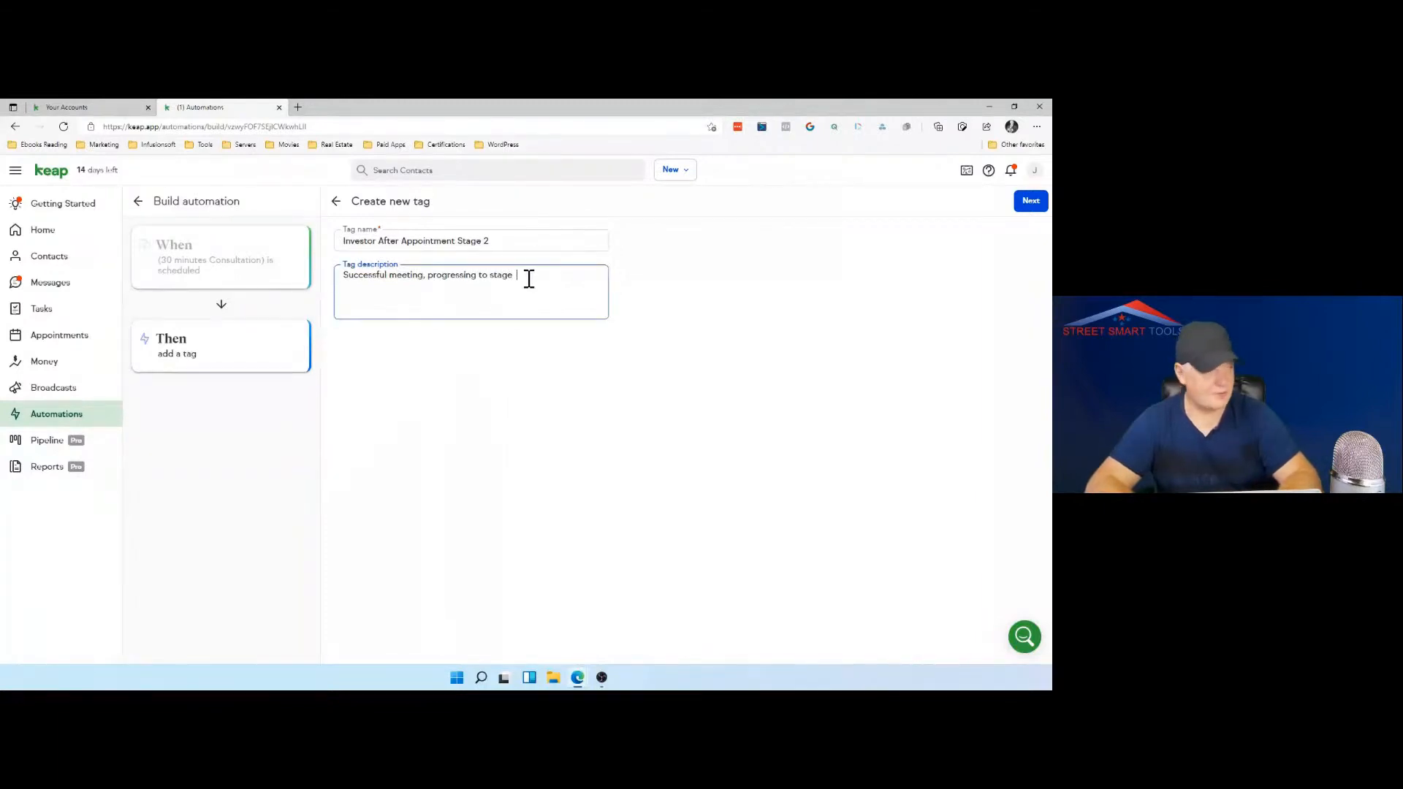
{"action": "type", "text": "2"}
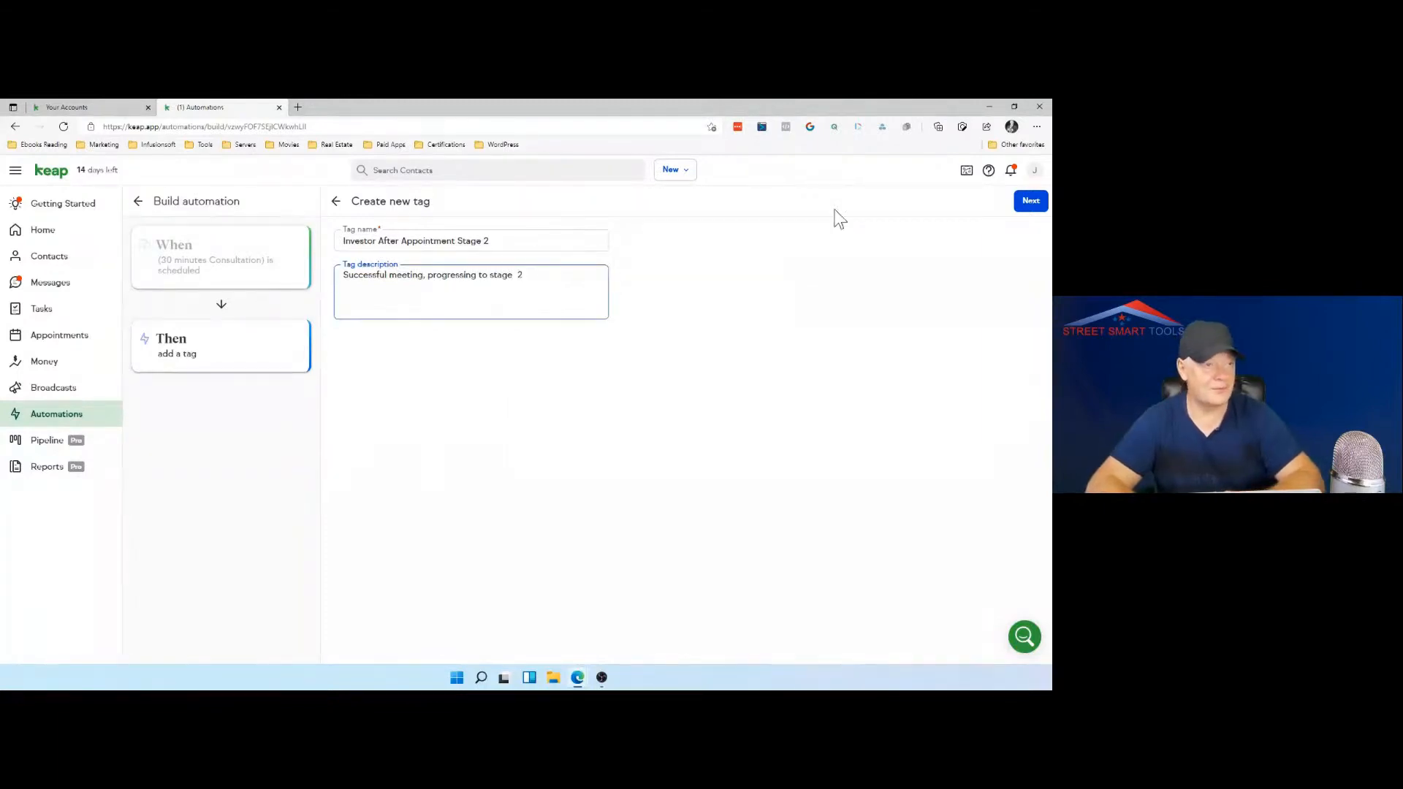
{"action": "left_click", "coordinate": [1028, 208]}
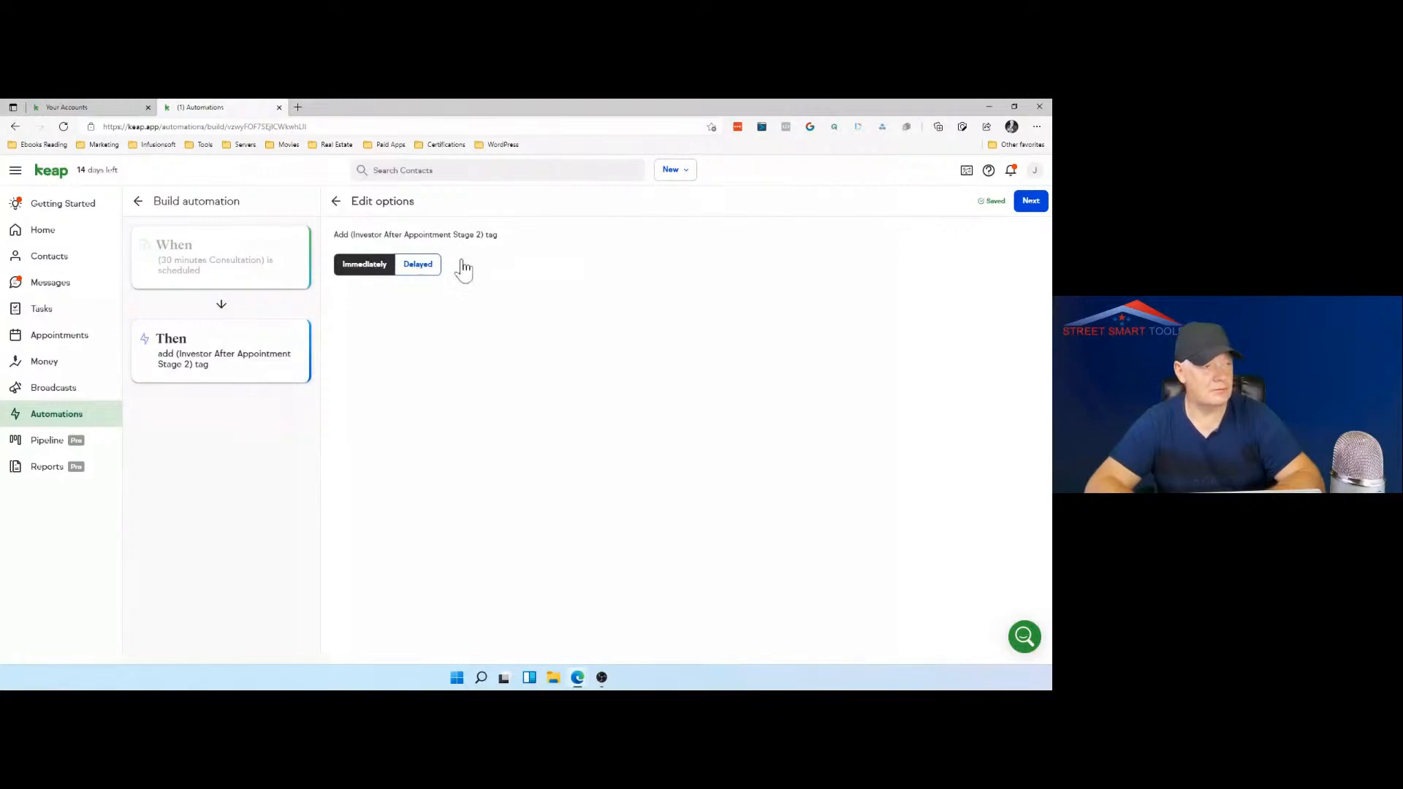
{"action": "left_click", "coordinate": [1031, 204]}
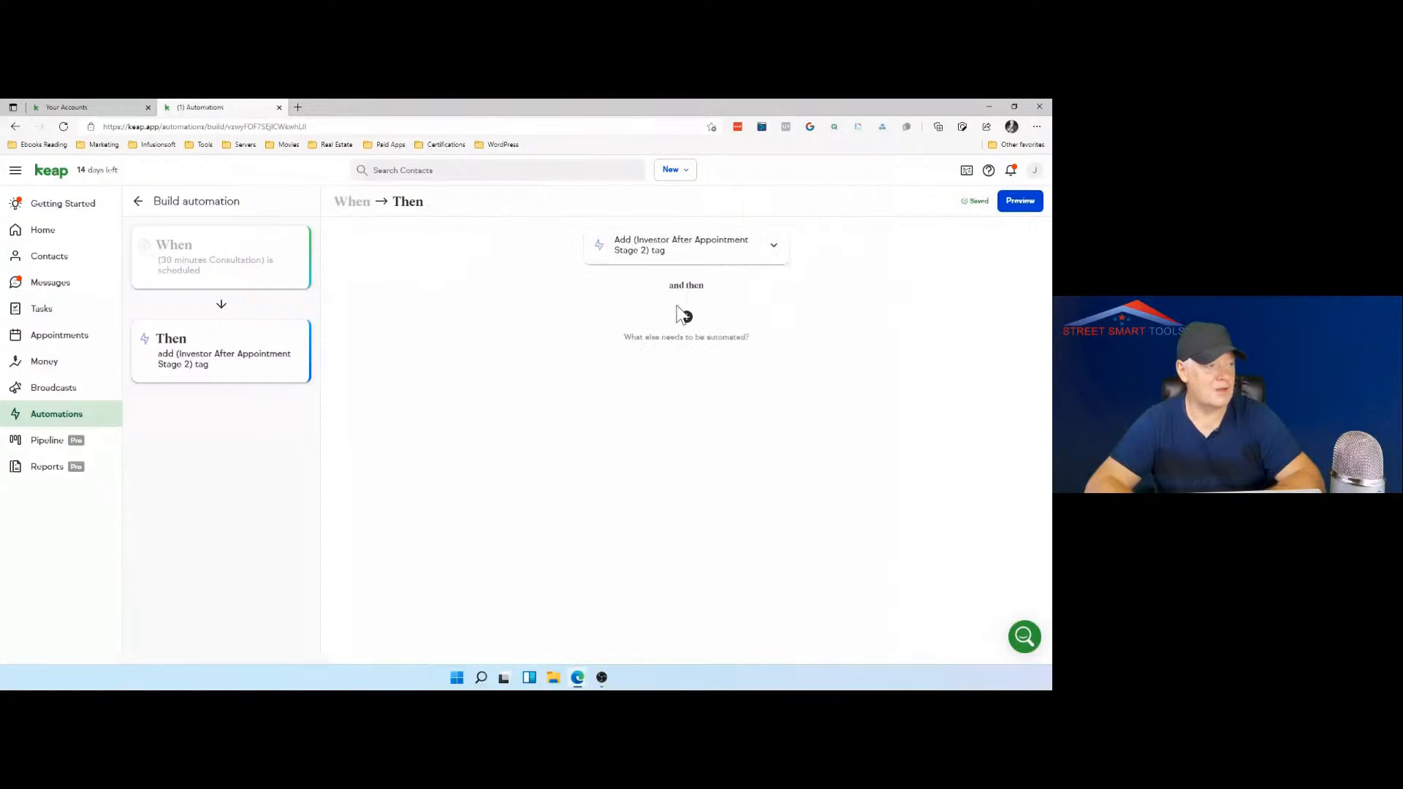
Step: Add a send-notification action with mobile and email notifications also enabled, and set all users as its recipient
{"action": "left_click", "coordinate": [687, 318]}
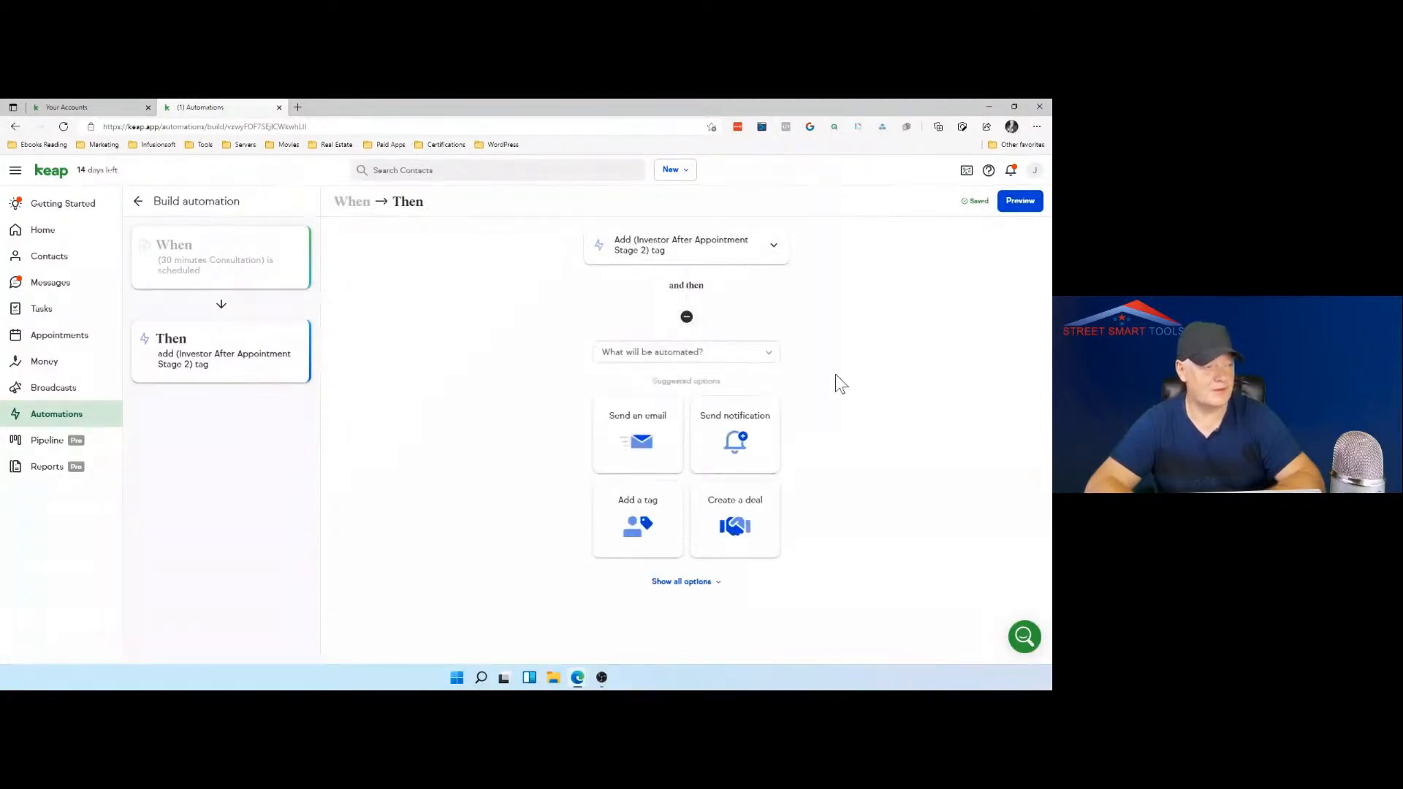
{"action": "left_click", "coordinate": [738, 442]}
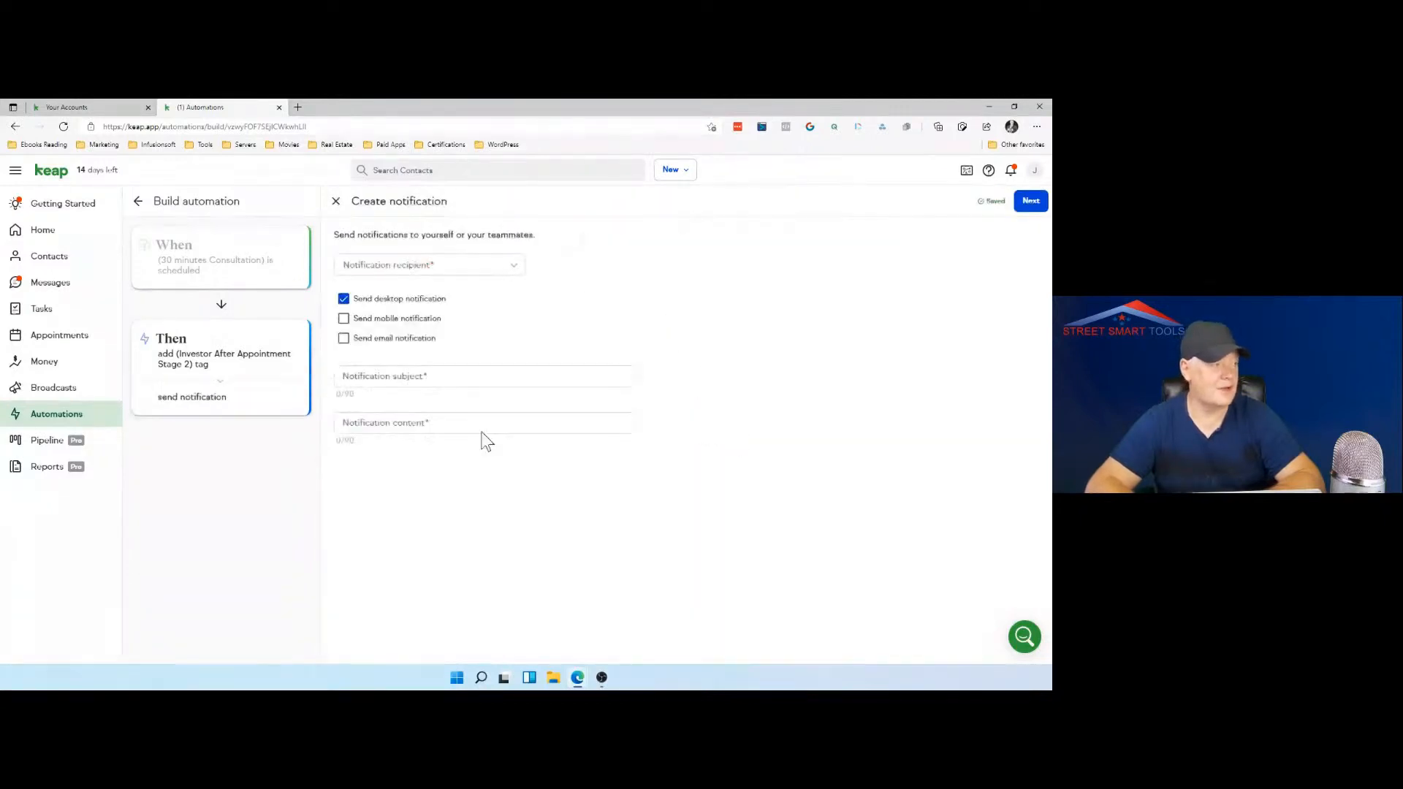
{"action": "left_click", "coordinate": [345, 320]}
{"action": "left_click", "coordinate": [345, 339]}
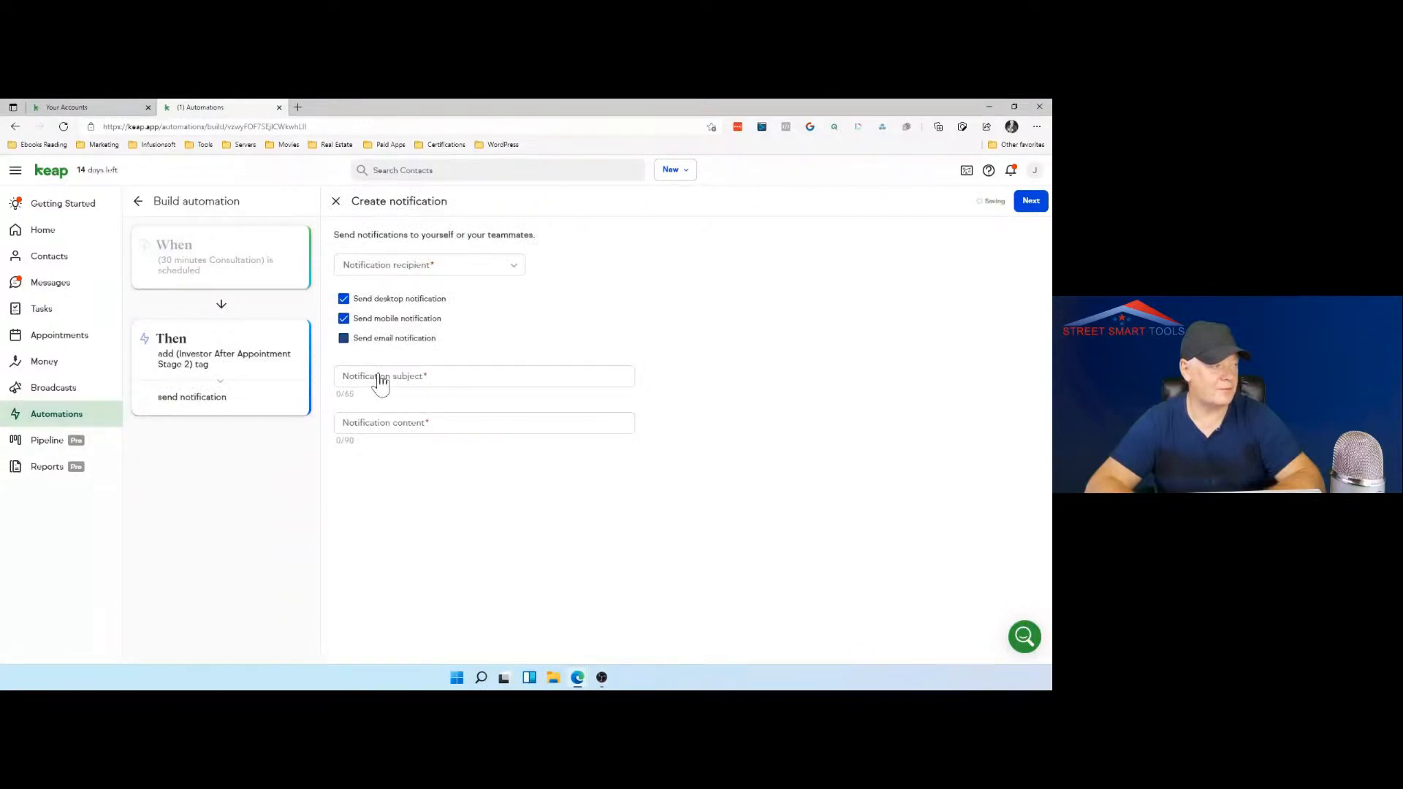
{"action": "left_click", "coordinate": [471, 273]}
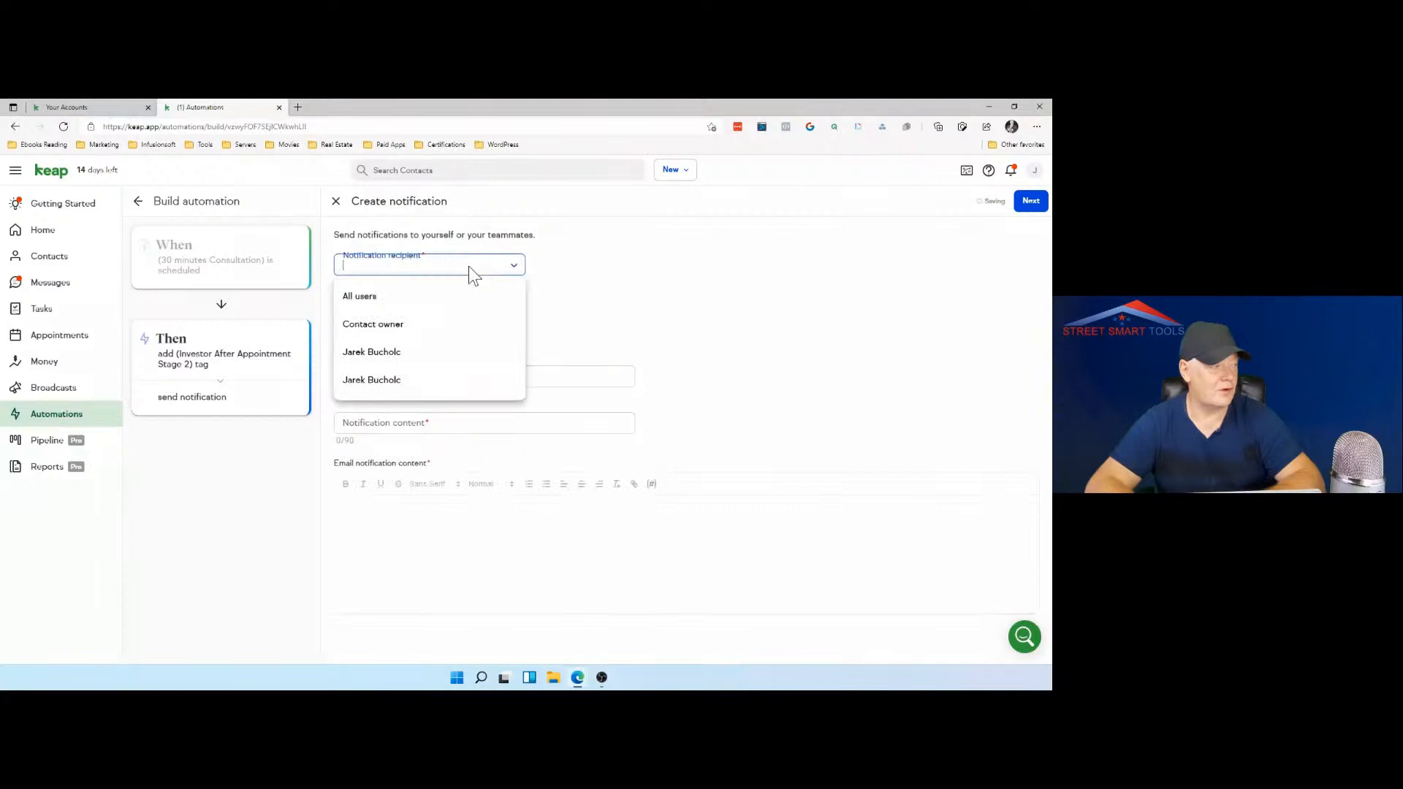
{"action": "left_click", "coordinate": [393, 299]}
{"action": "left_click", "coordinate": [578, 292]}
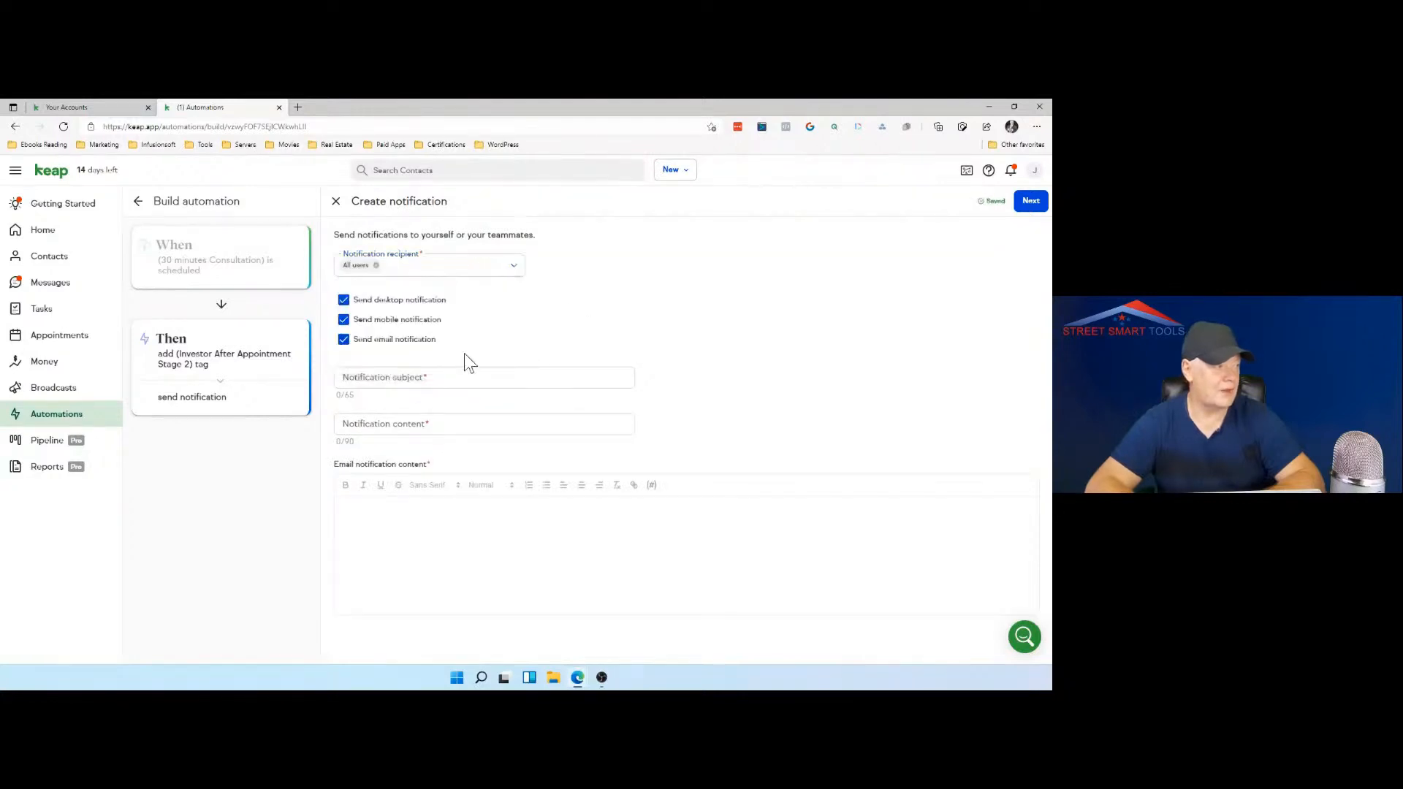
Step: Begin the notification subject with "Successful", correcting its spelling
{"action": "left_click", "coordinate": [415, 375]}
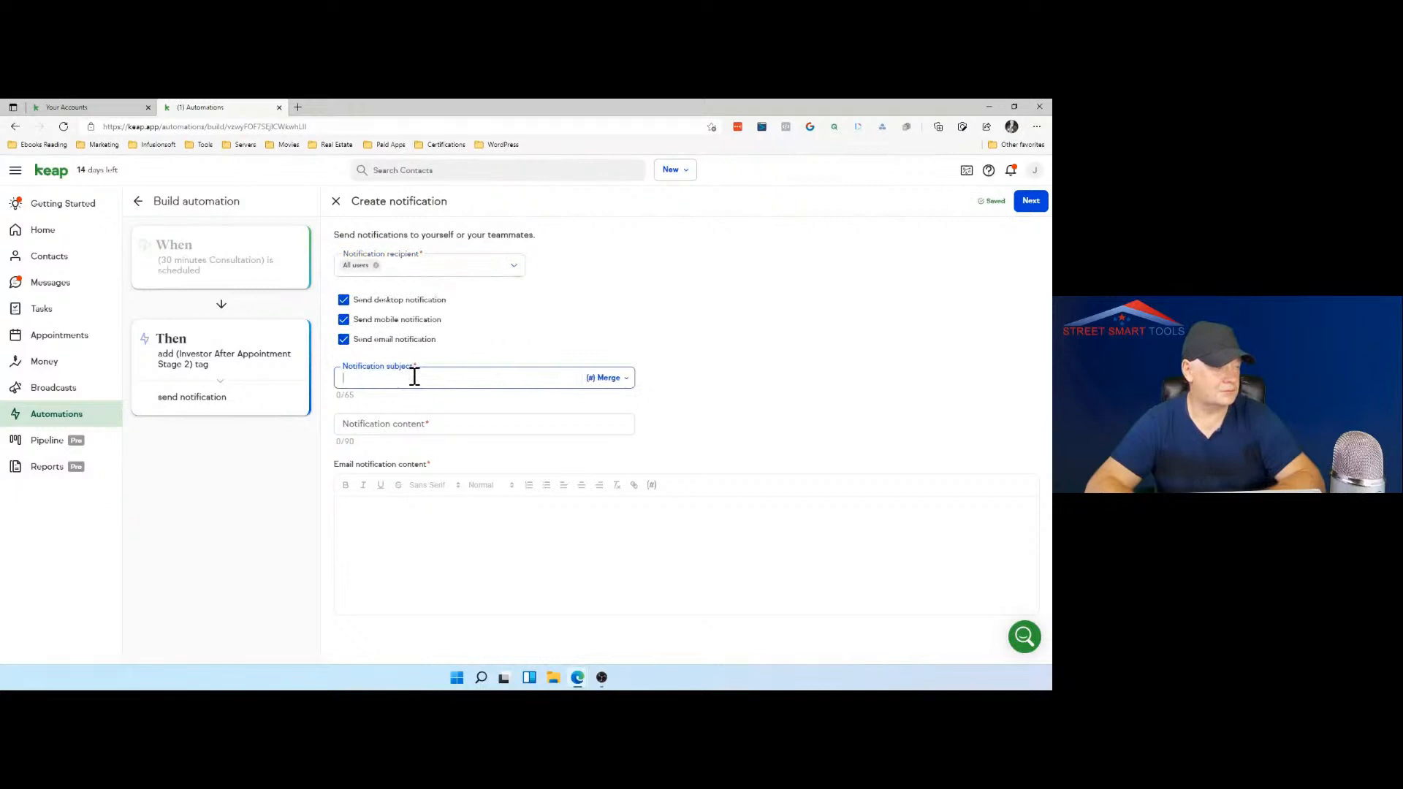
{"action": "left_click", "coordinate": [613, 382]}
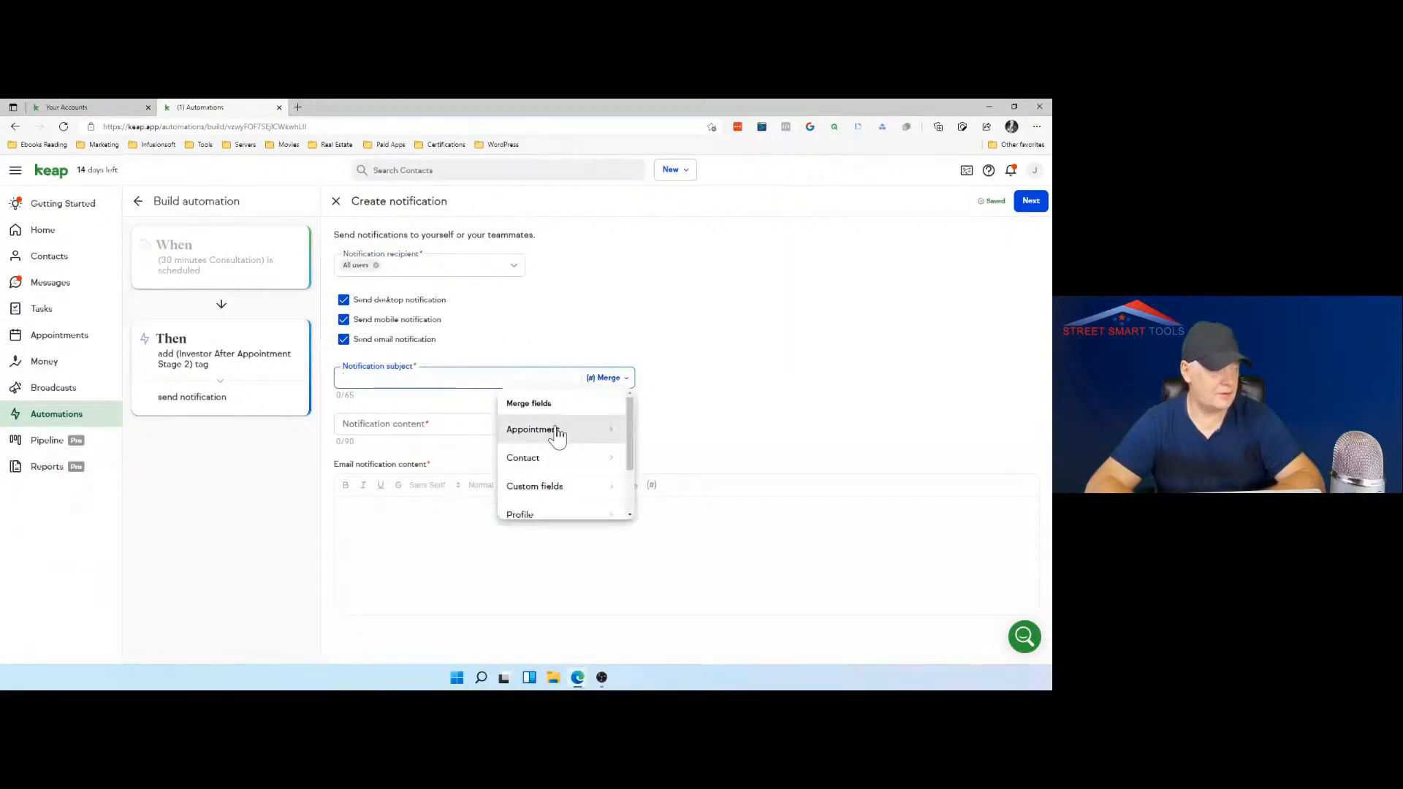
{"action": "left_click", "coordinate": [381, 379]}
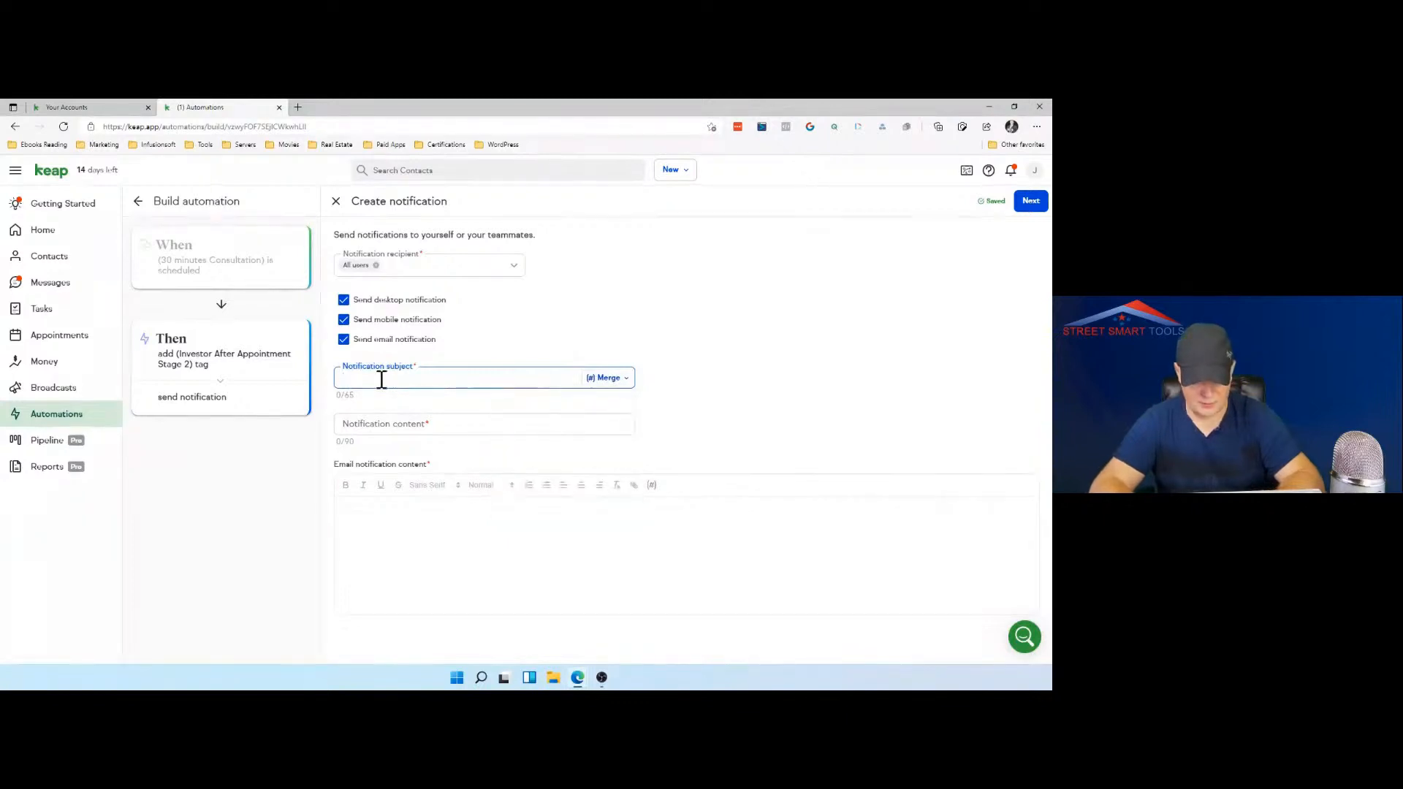
{"action": "type", "text": "Su"}
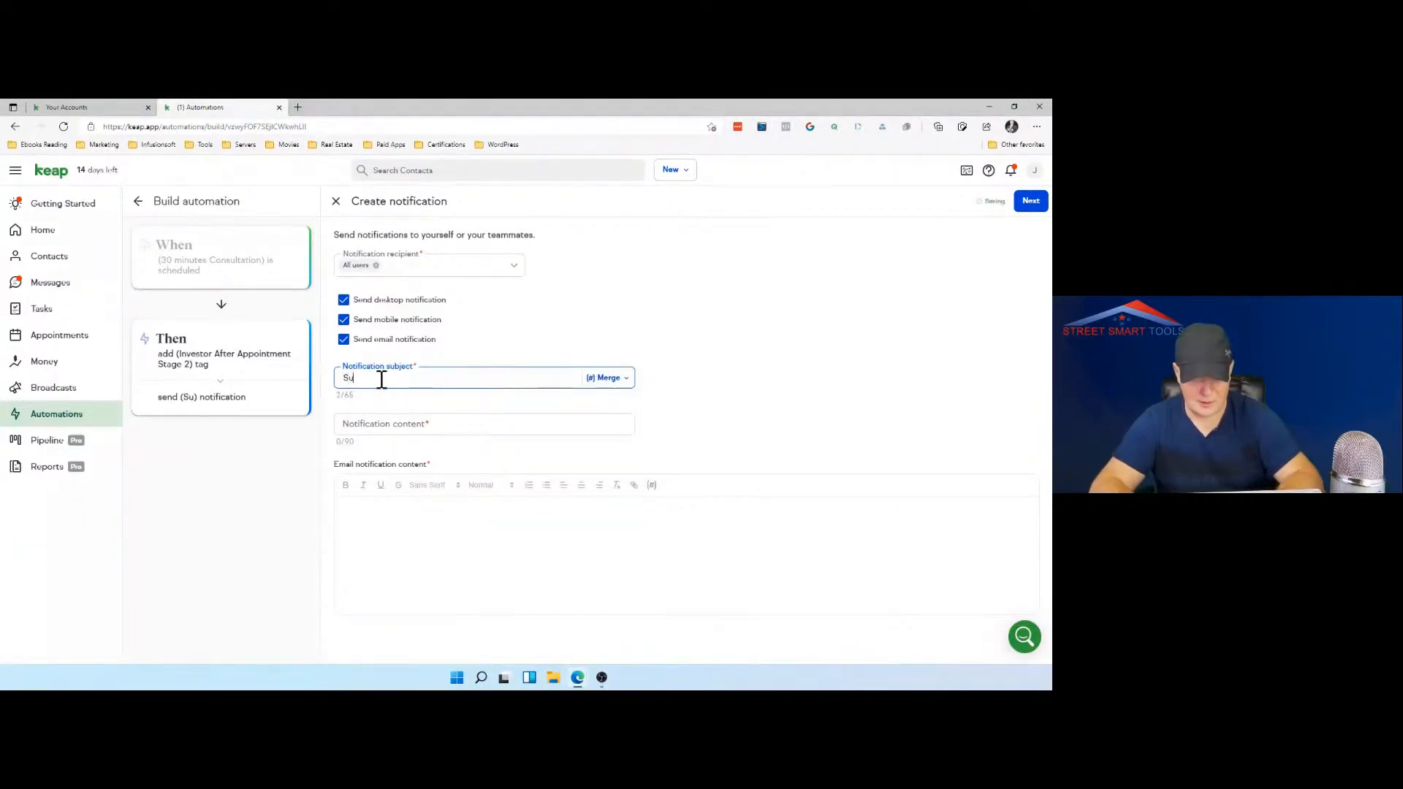
{"action": "type", "text": "cesful"}
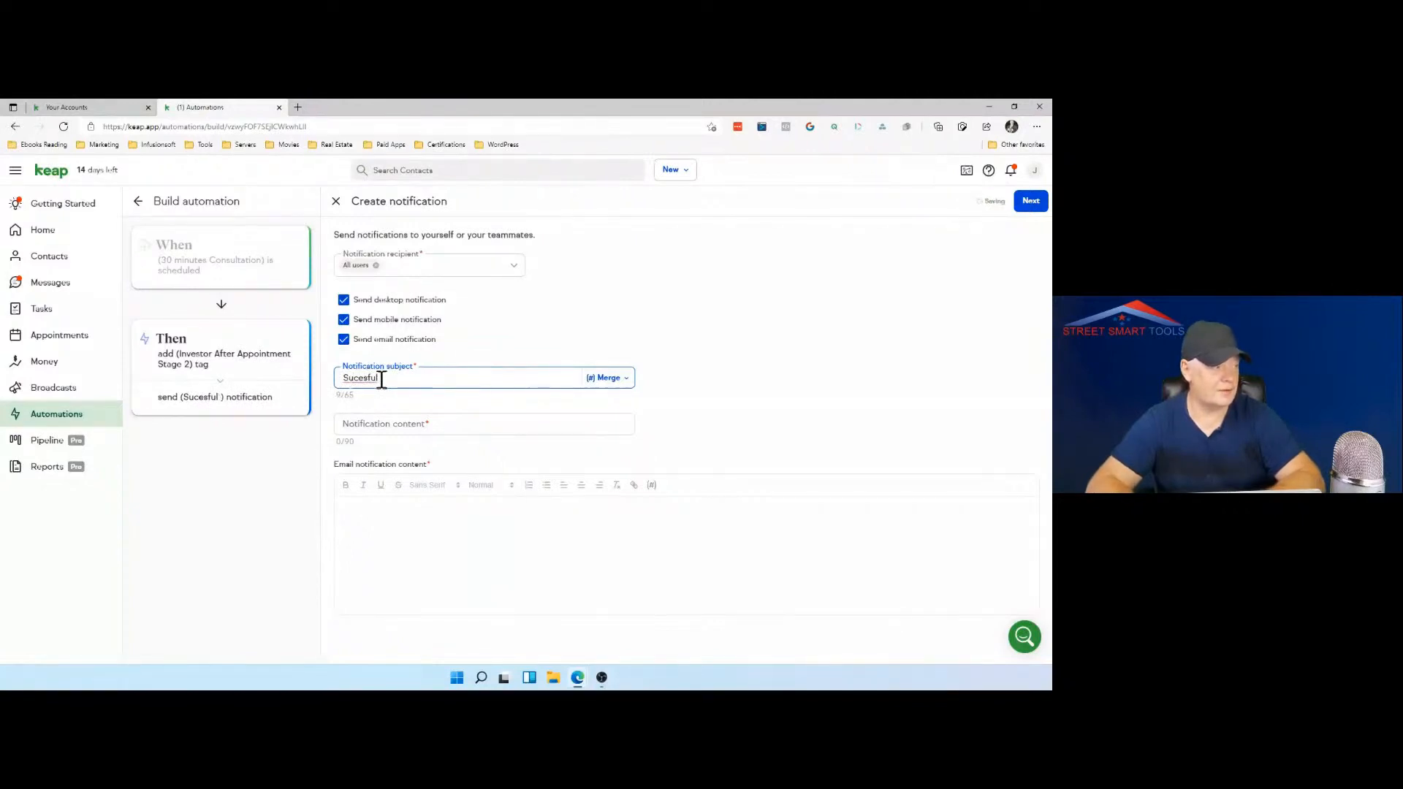
{"action": "right_click", "coordinate": [352, 377]}
{"action": "left_click", "coordinate": [379, 394]}
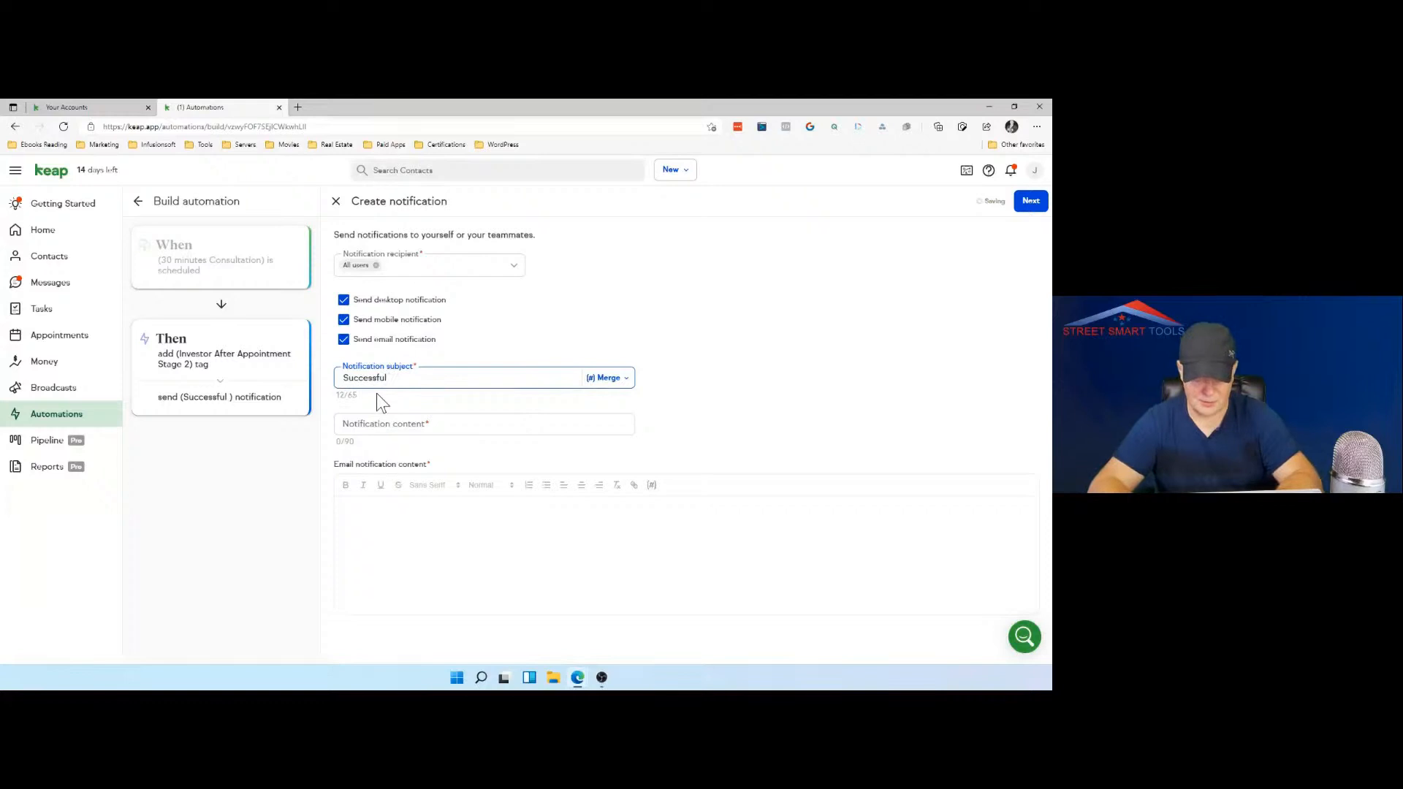
Step: Add the word "appointment" to the notification subject, correcting its spelling
{"action": "type", "text": "appo"}
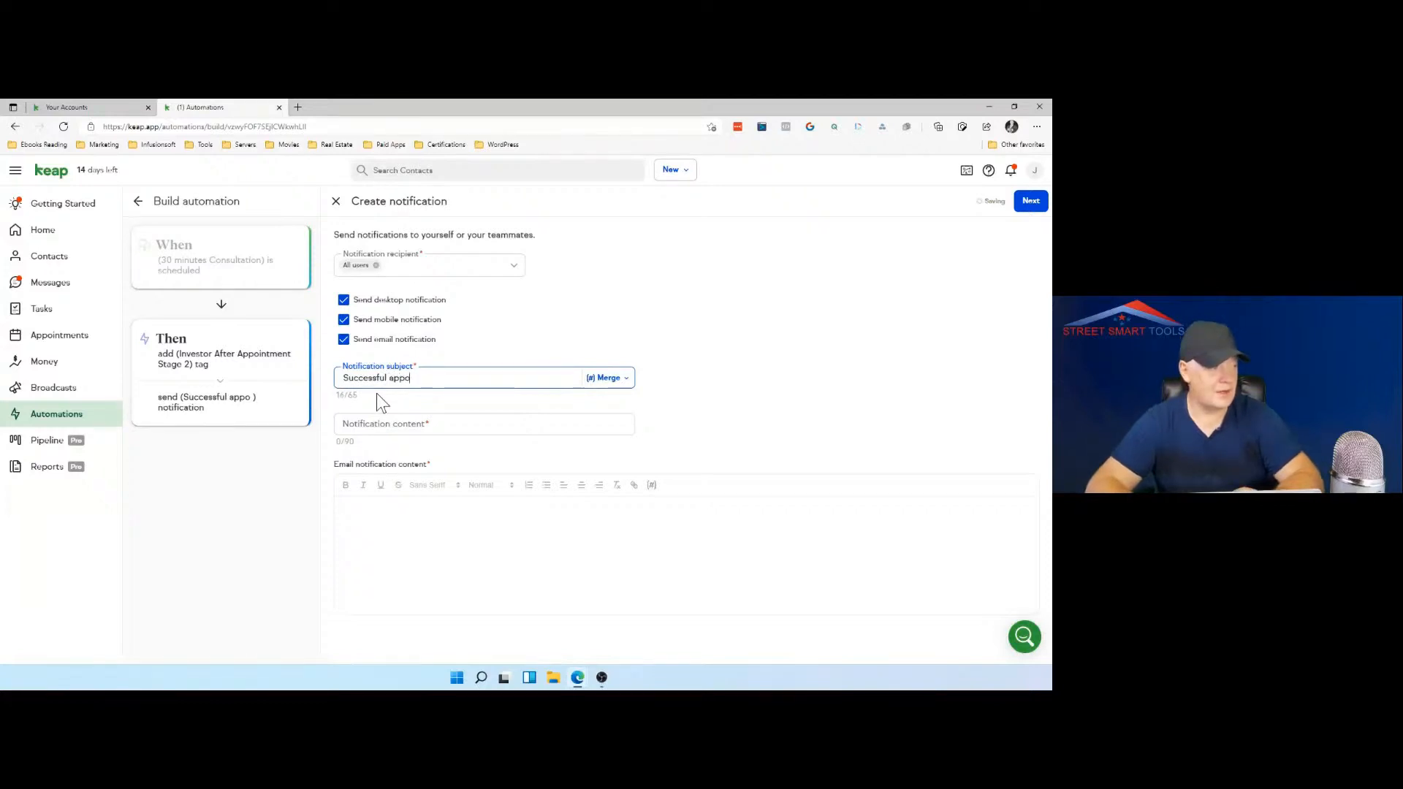
{"action": "type", "text": "tment"}
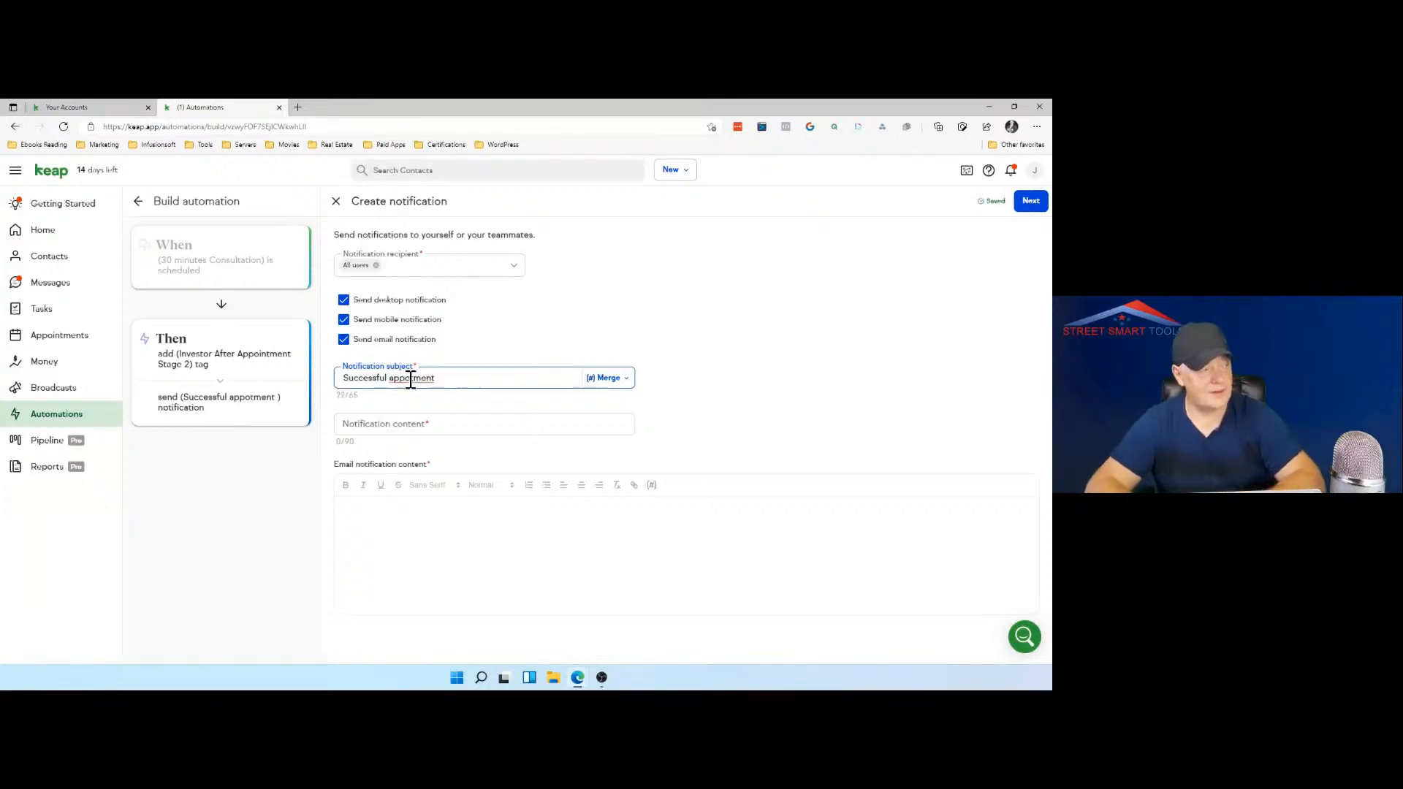
{"action": "right_click", "coordinate": [411, 379]}
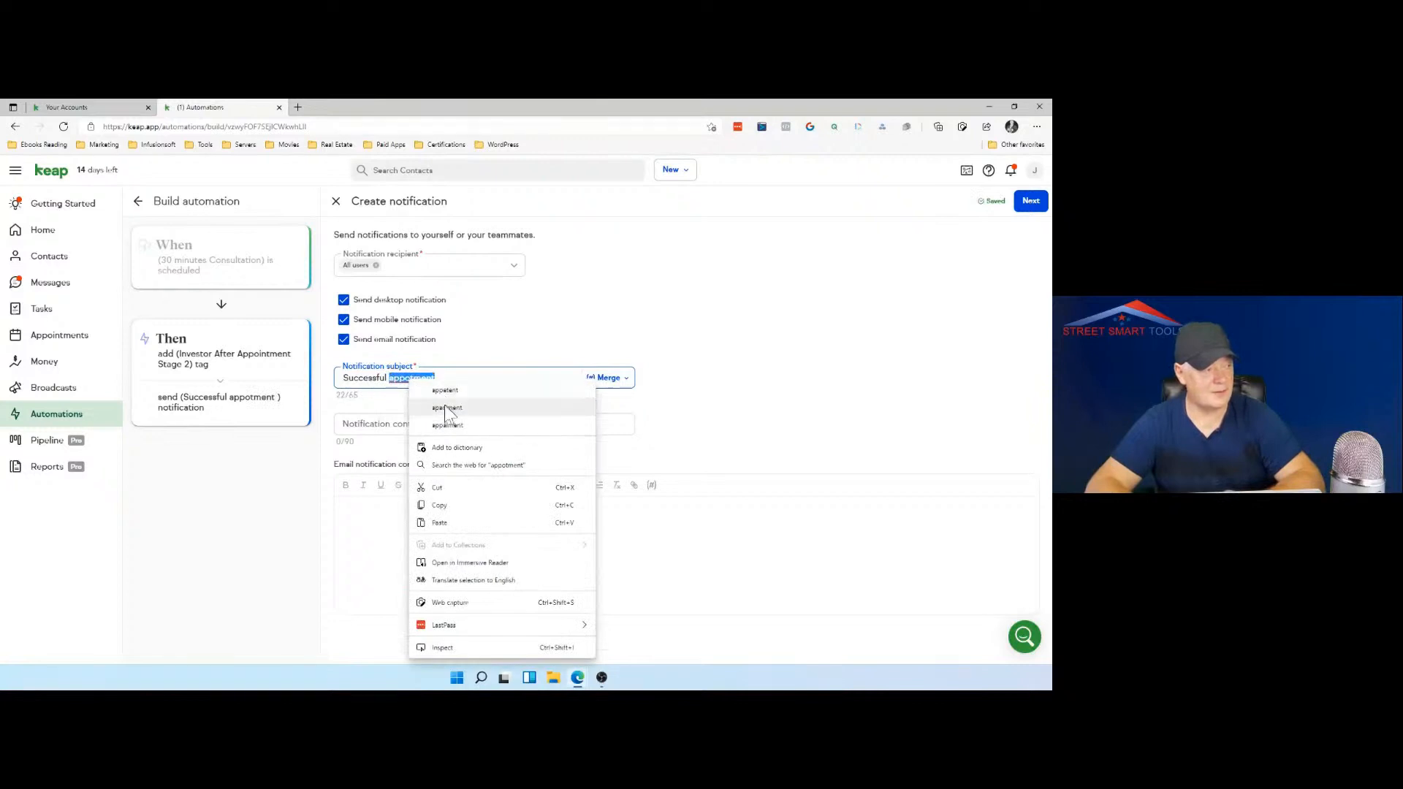
{"action": "left_click", "coordinate": [442, 374]}
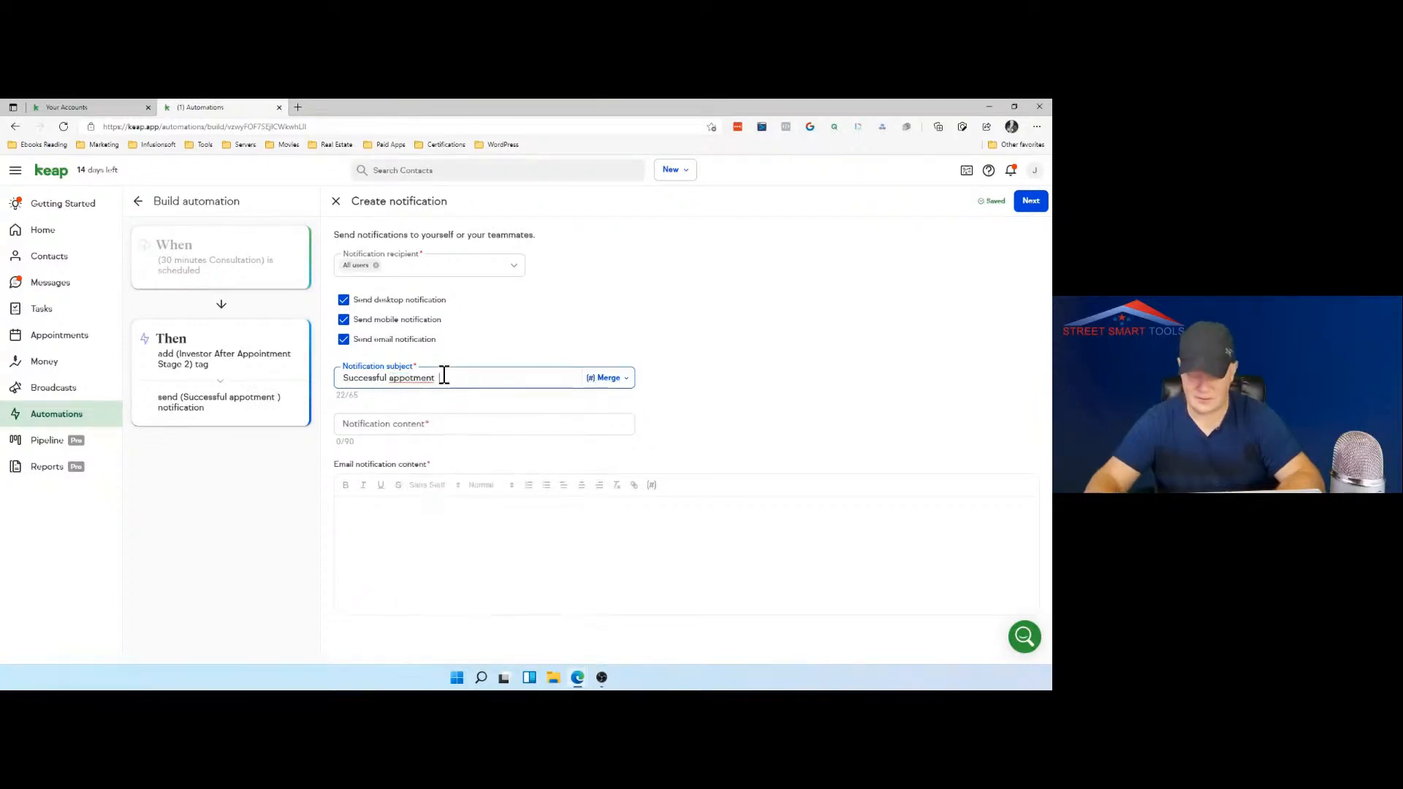
{"action": "key", "text": "BackSpace"}
{"action": "key", "text": "BackSpace"}
{"action": "key", "text": "BackSpace"}
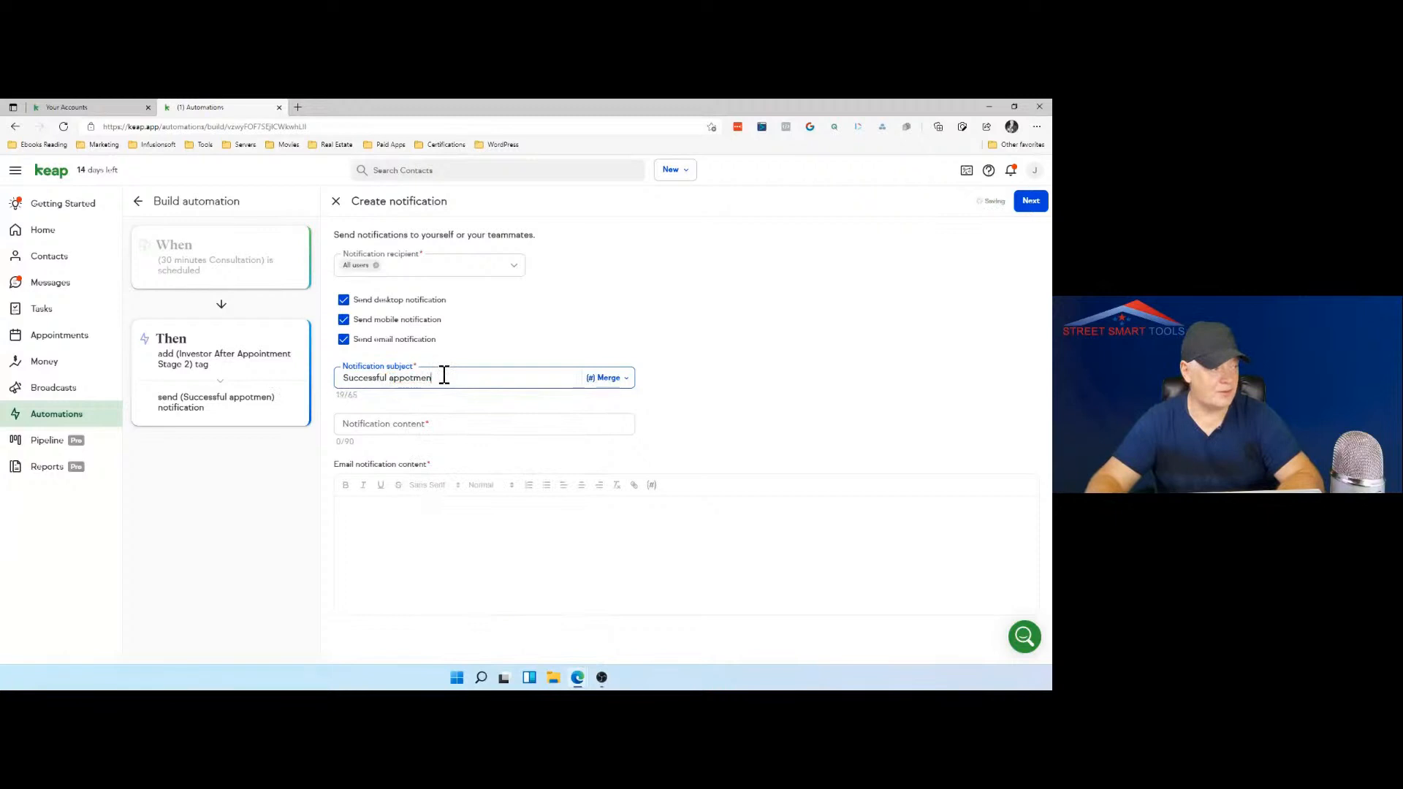
{"action": "key", "text": "BackSpace"}
{"action": "key", "text": "BackSpace"}
{"action": "key", "text": "BackSpace"}
{"action": "key", "text": "BackSpace"}
{"action": "key", "text": "BackSpace"}
{"action": "key", "text": "BackSpace"}
{"action": "type", "text": "op"}
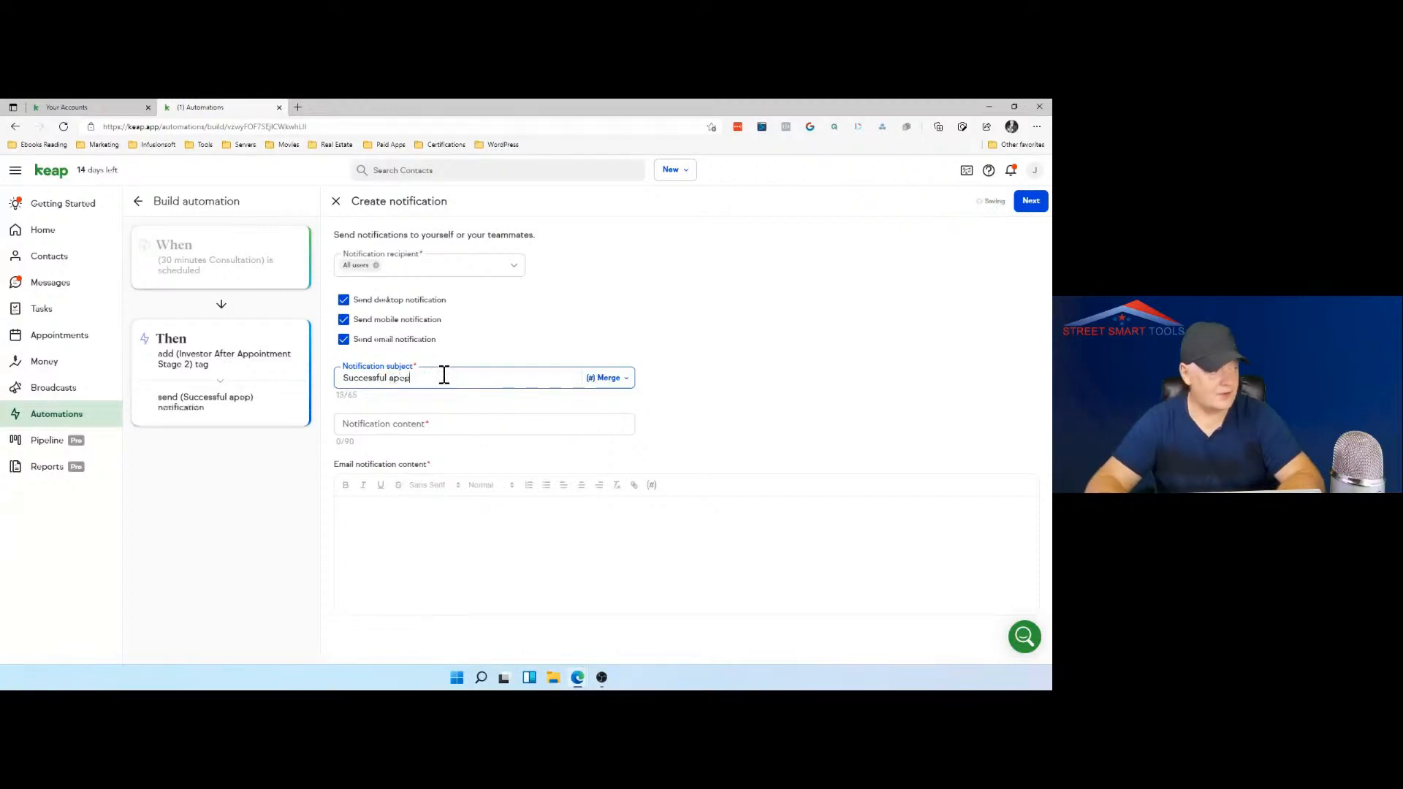
{"action": "key", "text": "BackSpace"}
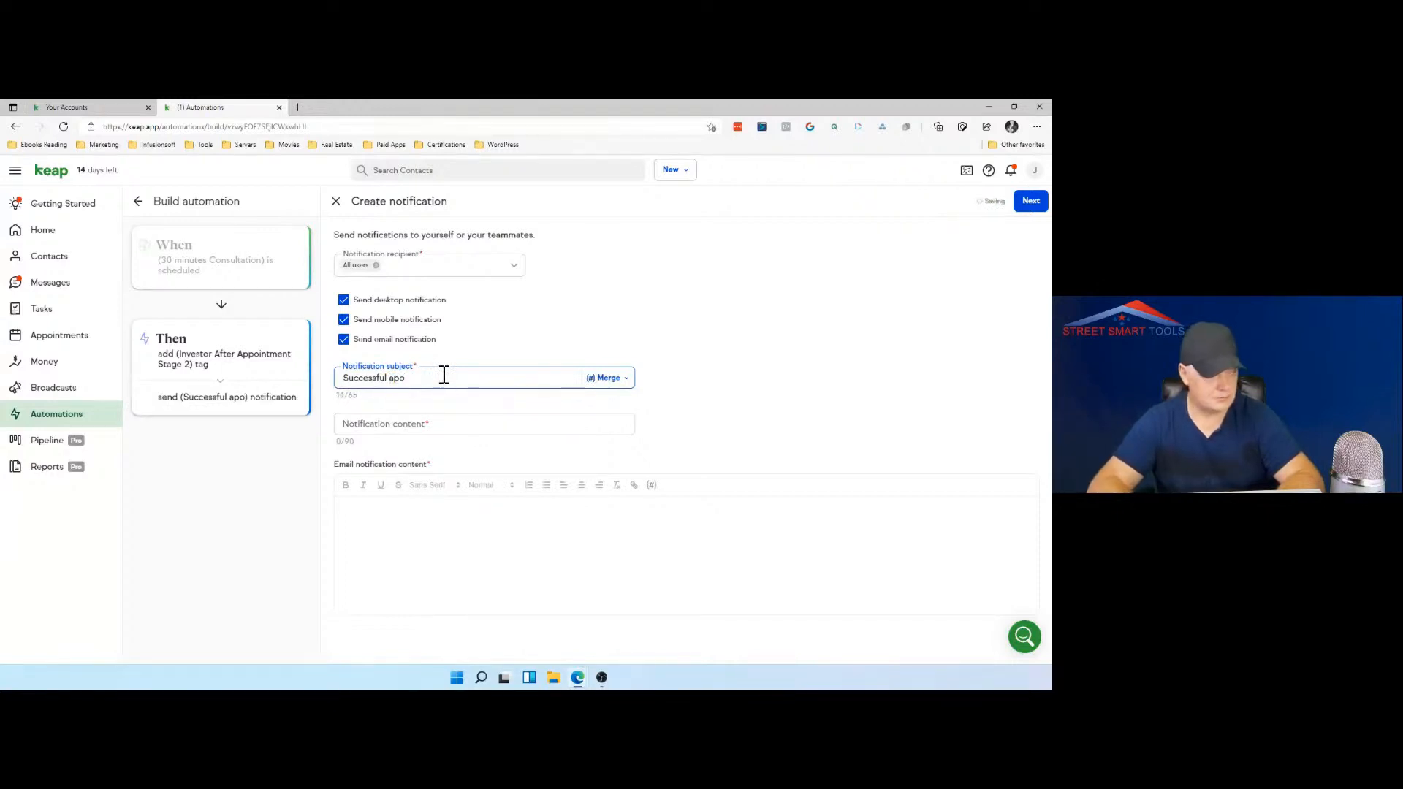
{"action": "type", "text": "it"}
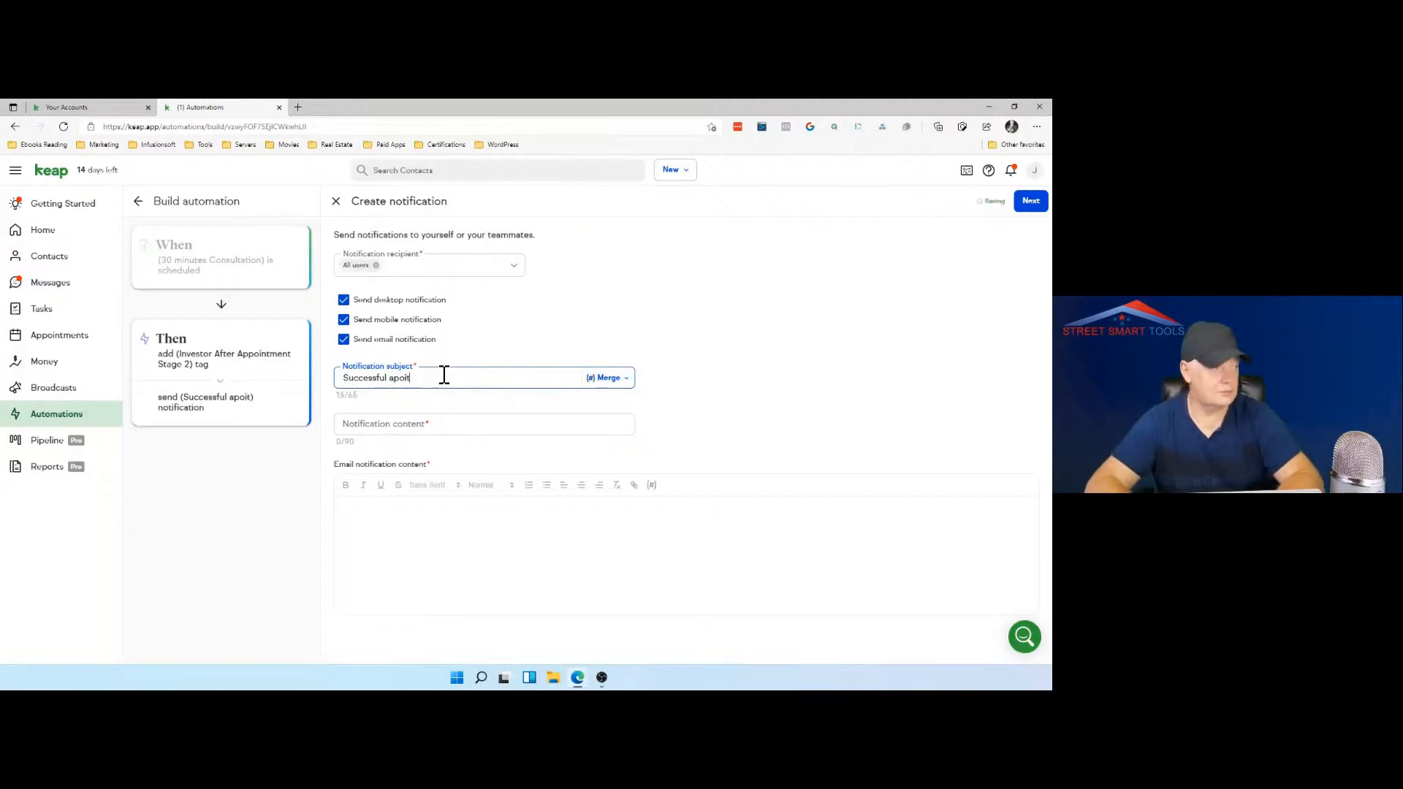
{"action": "type", "text": "ment"}
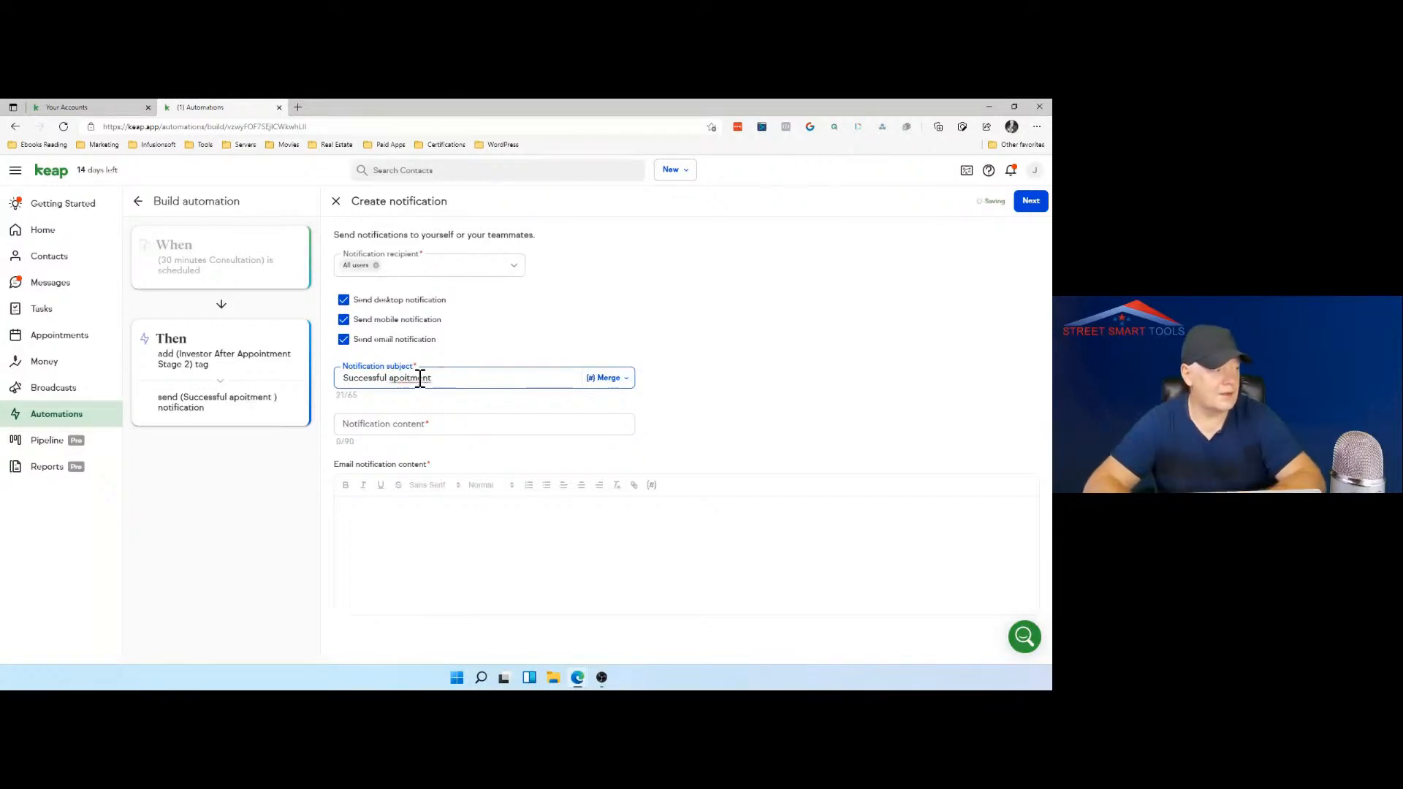
{"action": "right_click", "coordinate": [419, 379]}
{"action": "left_click", "coordinate": [433, 389]}
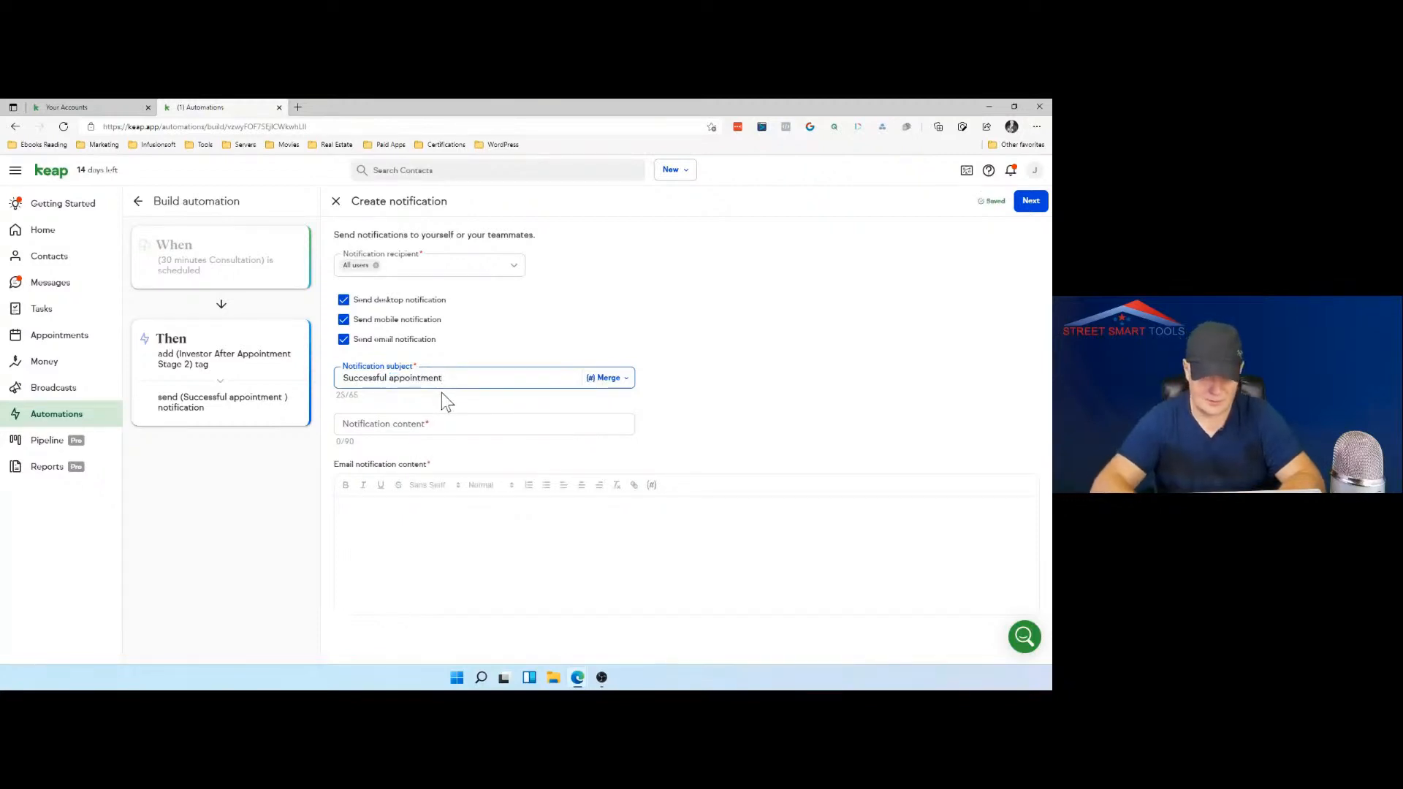
Step: Continue the notification subject with "scheduled 2 by" and insert the contact's first name merge field
{"action": "type", "text": "scheduled 2 "}
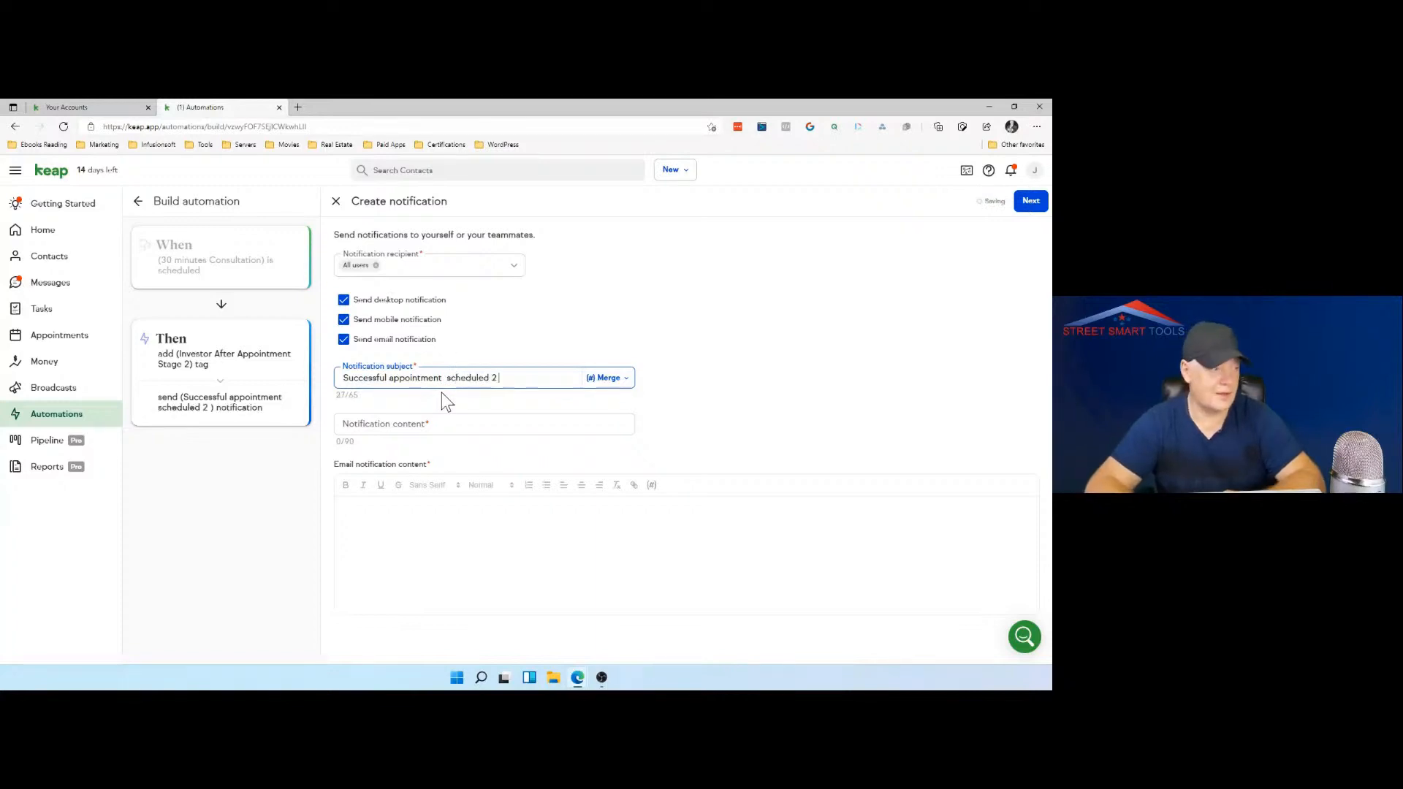
{"action": "type", "text": "by"}
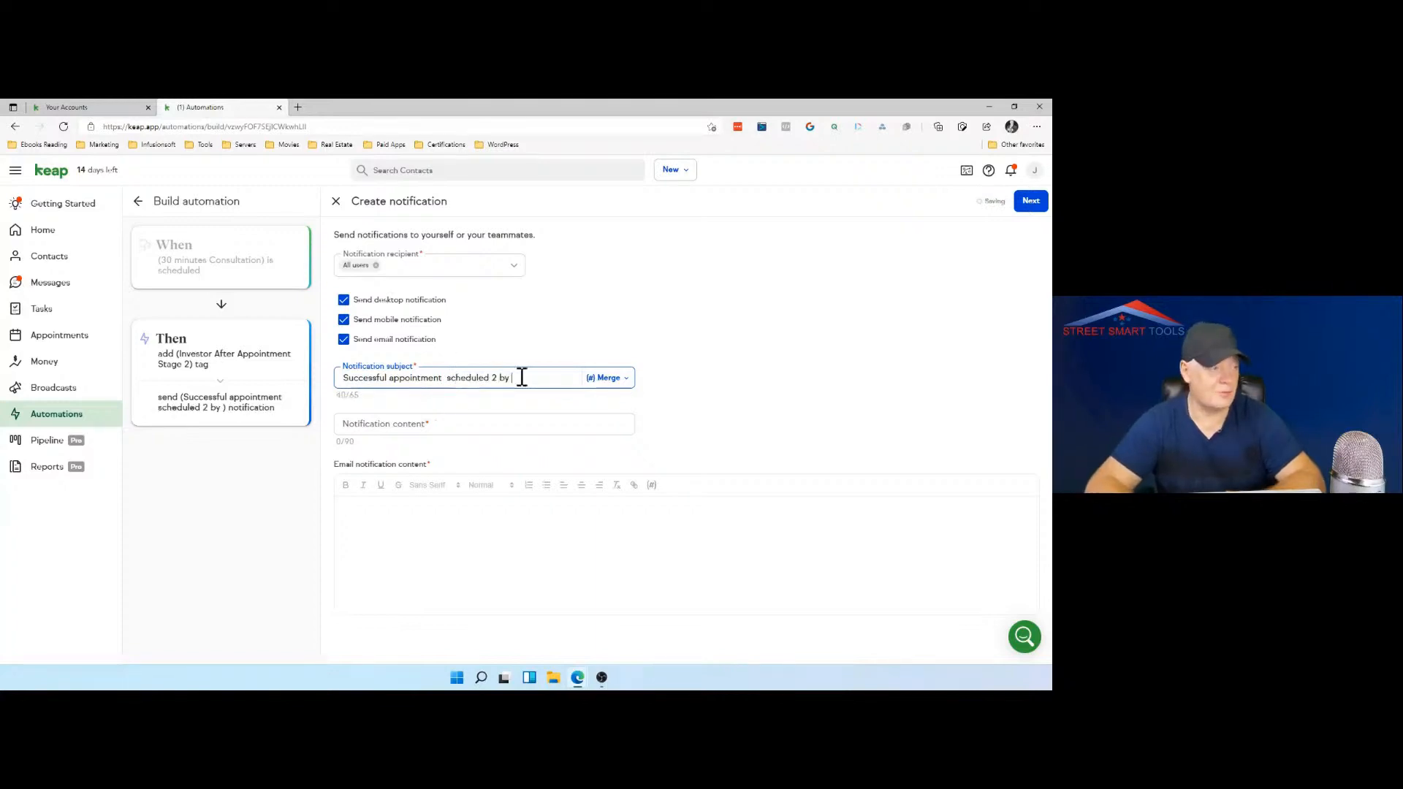
{"action": "left_click", "coordinate": [608, 377]}
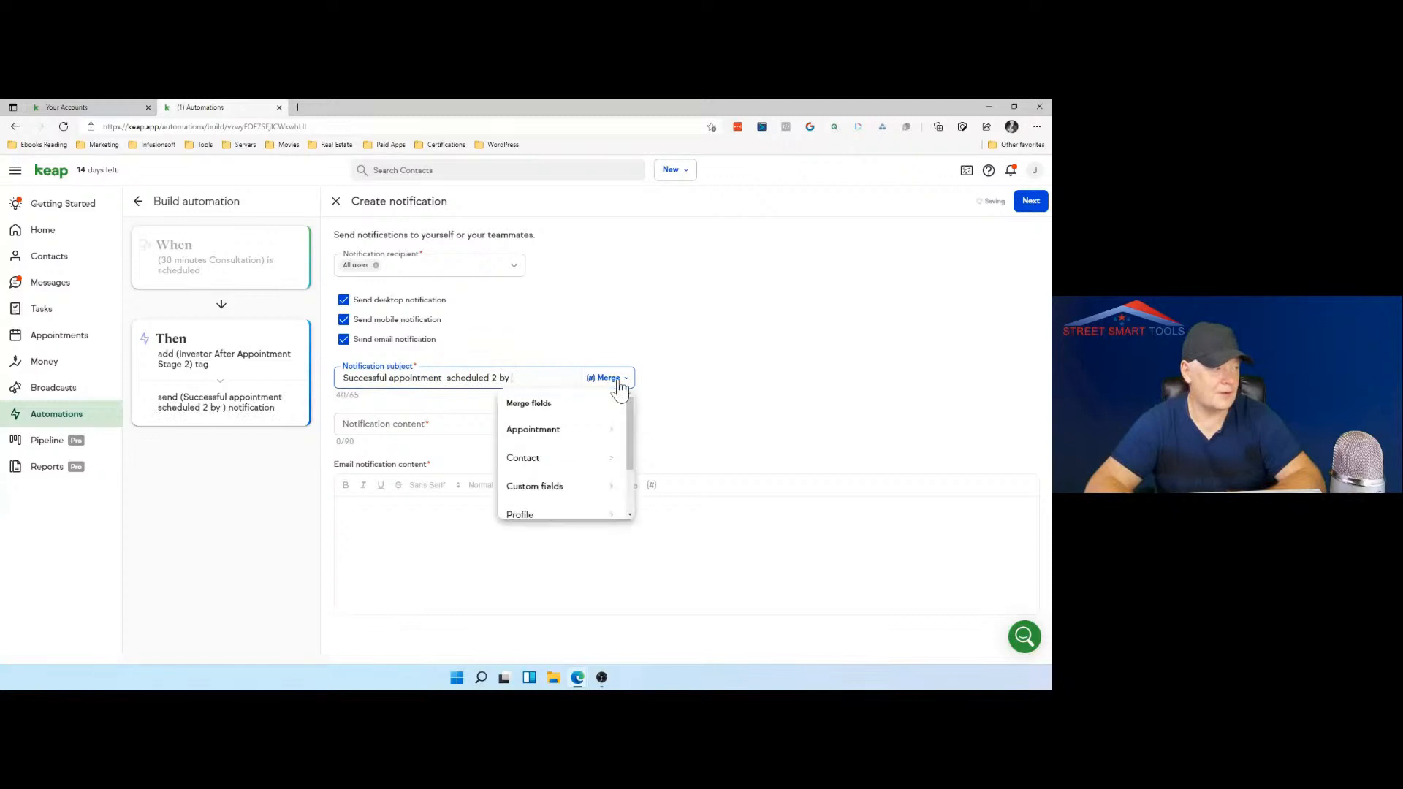
{"action": "left_click", "coordinate": [586, 457]}
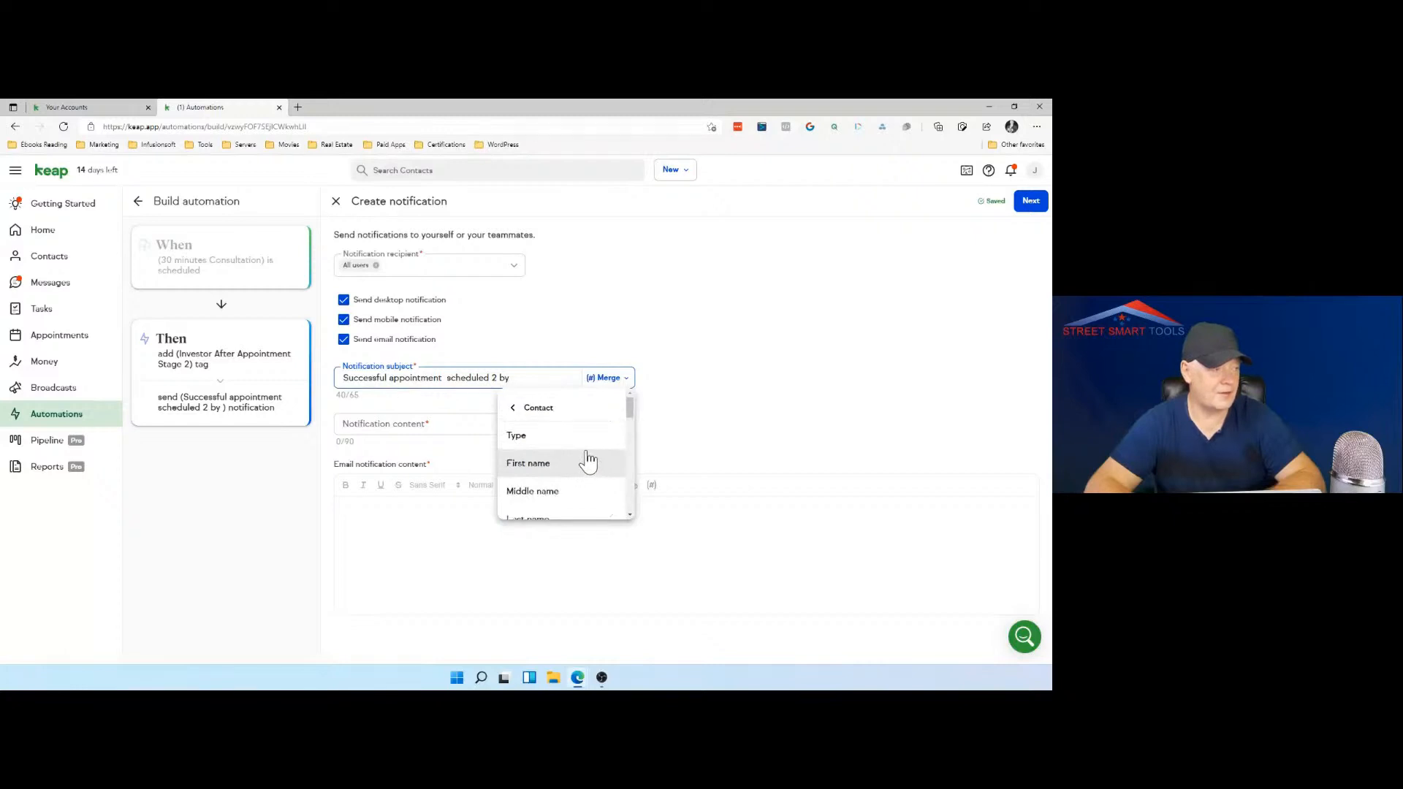
{"action": "left_click", "coordinate": [585, 466]}
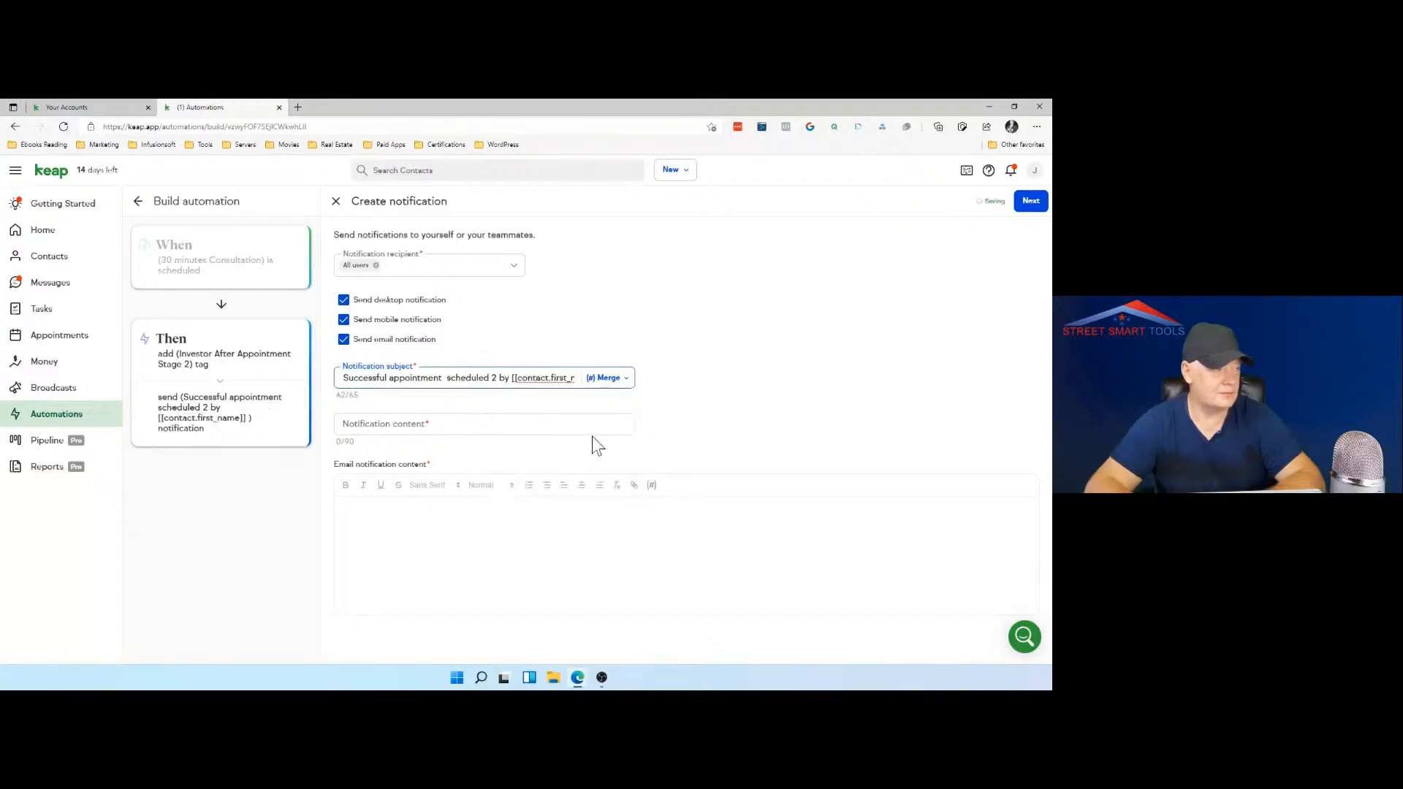
Step: Try adding the contact's last name merge field to the notification subject after the first name
{"action": "left_click", "coordinate": [606, 378]}
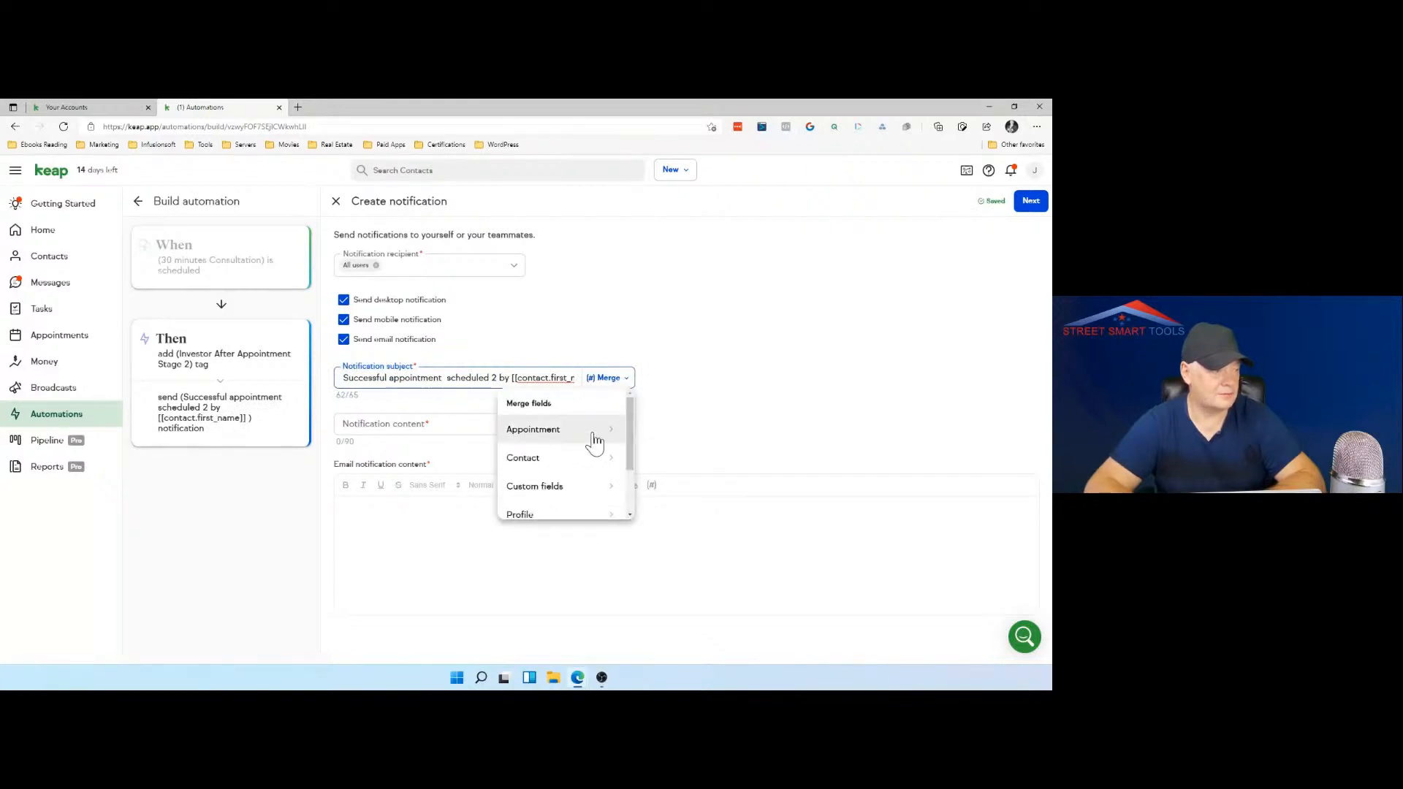
{"action": "scroll", "coordinate": [594, 439], "scroll_direction": "down", "scroll_amount": 1}
{"action": "left_click", "coordinate": [601, 408]}
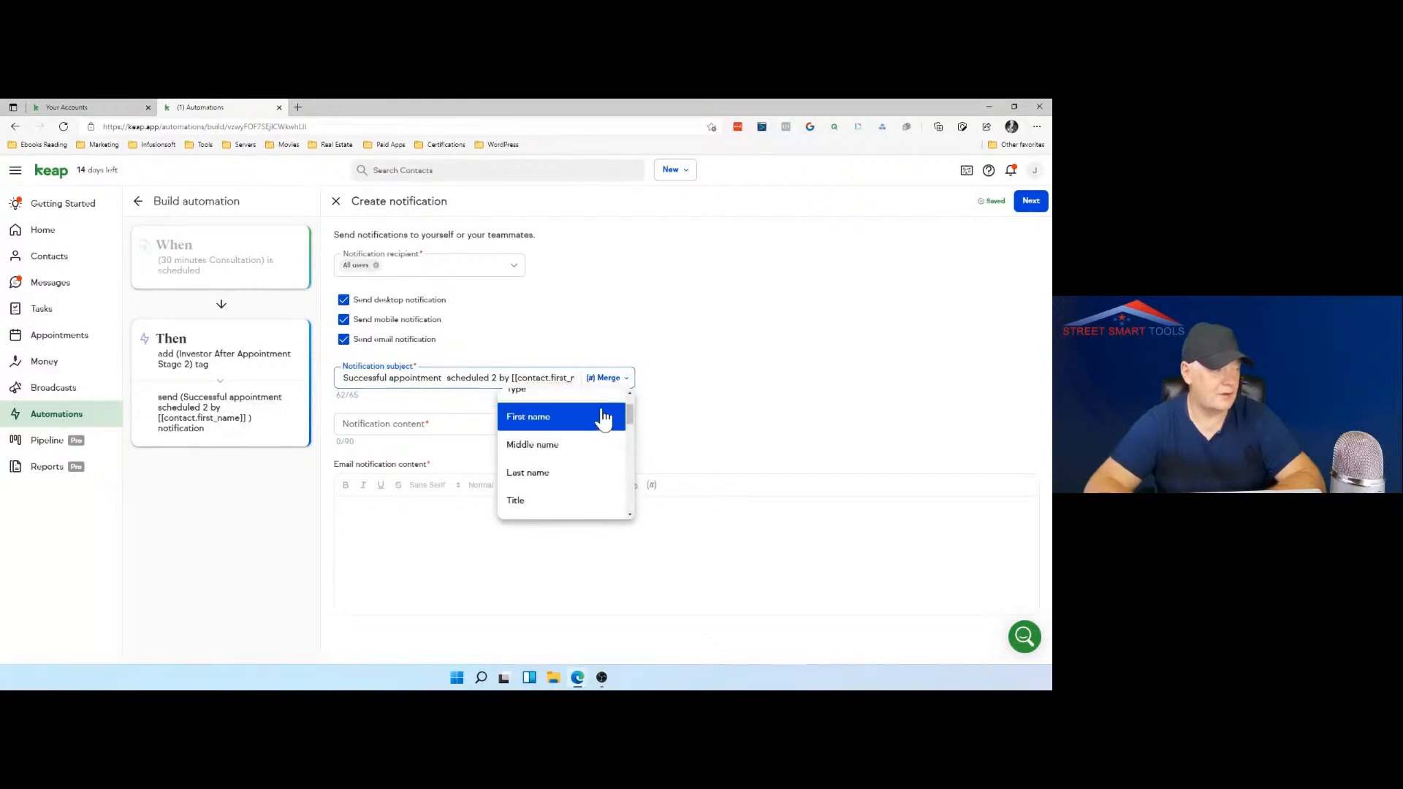
{"action": "left_click", "coordinate": [572, 475]}
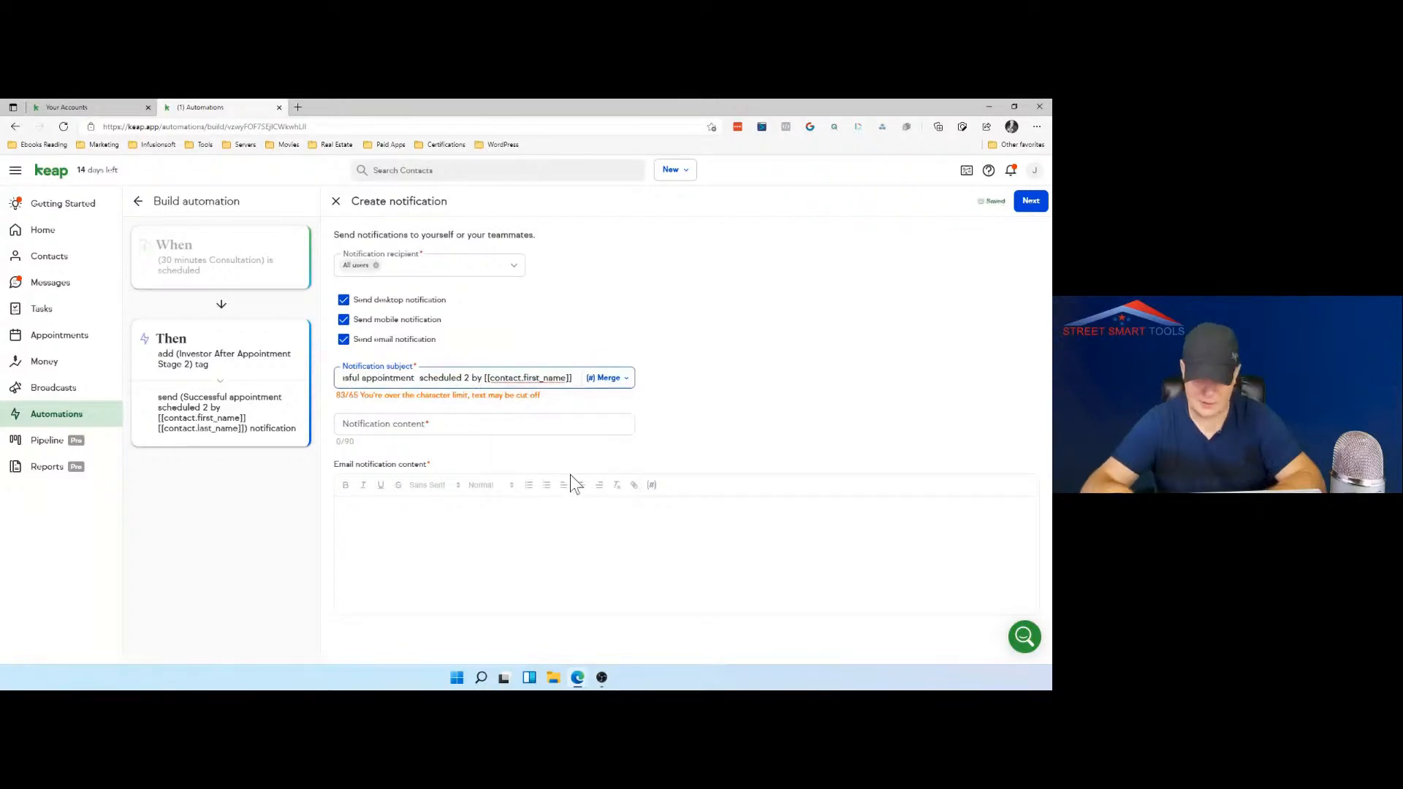
Step: Remove the contact's last name merge field from the end of the notification subject
{"action": "key", "text": "End"}
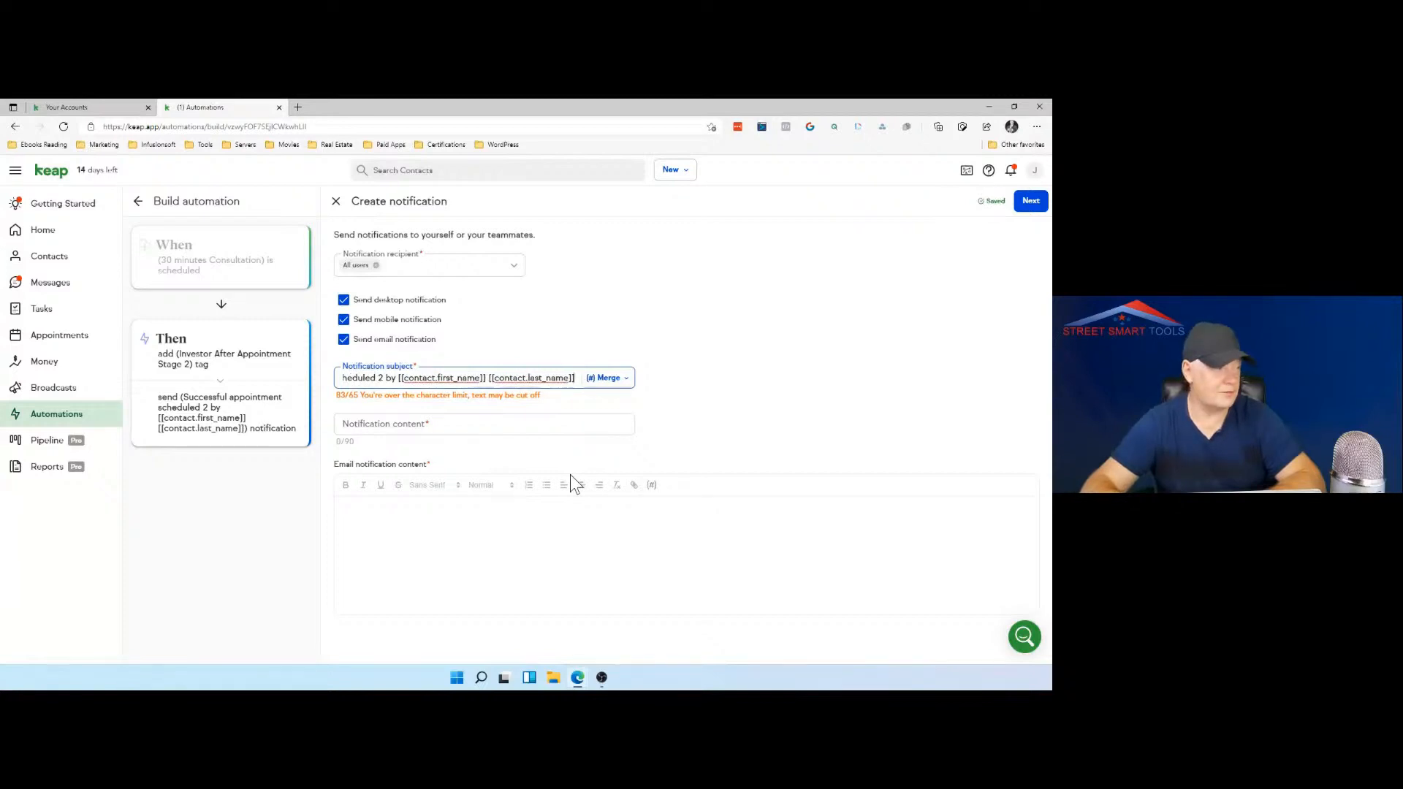
{"action": "key", "text": "BackSpace"}
{"action": "key", "text": "BackSpace"}
{"action": "key", "text": "BackSpace"}
{"action": "key", "text": "BackSpace"}
{"action": "key", "text": "BackSpace"}
{"action": "key", "text": "BackSpace"}
{"action": "key", "text": "BackSpace"}
{"action": "key", "text": "BackSpace"}
{"action": "key", "text": "BackSpace"}
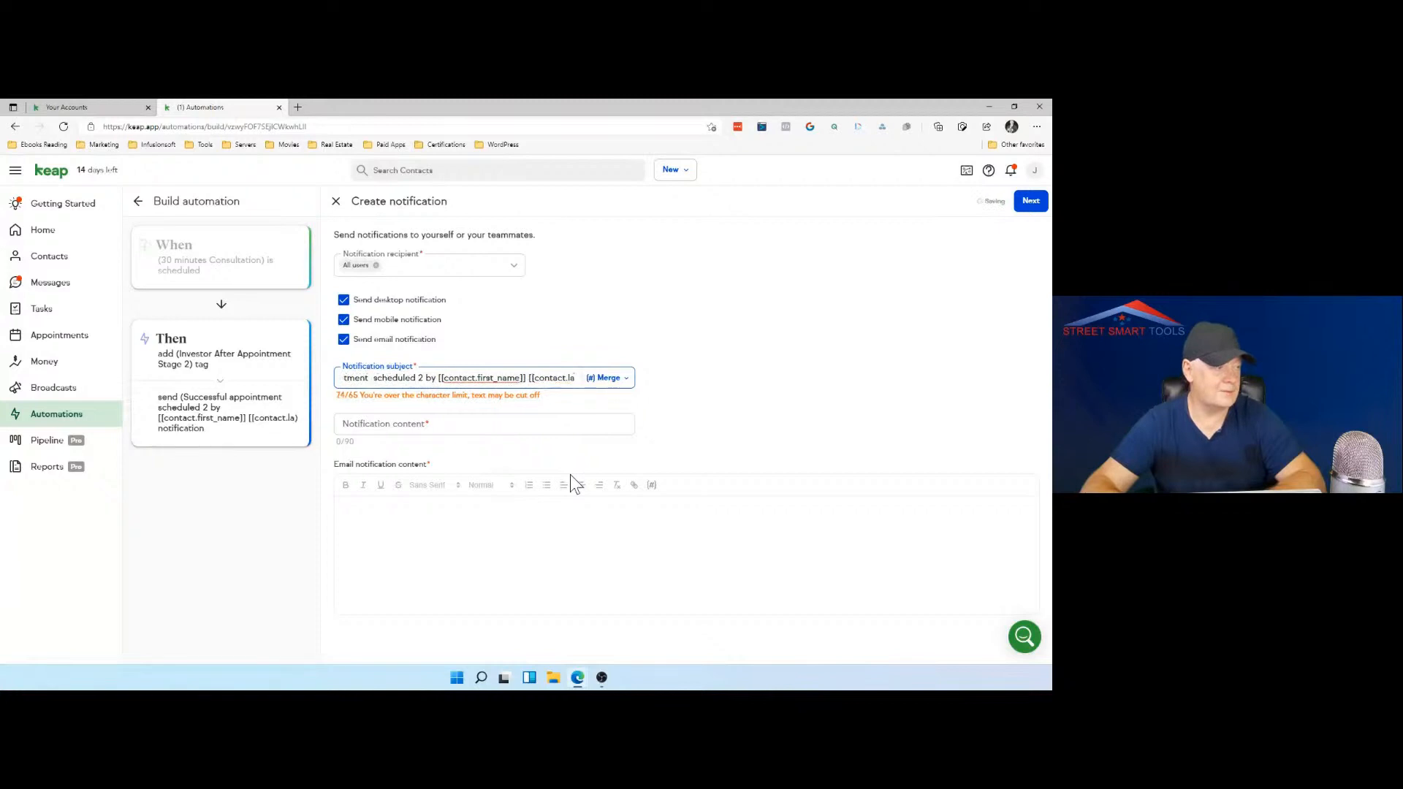
{"action": "key", "text": "BackSpace"}
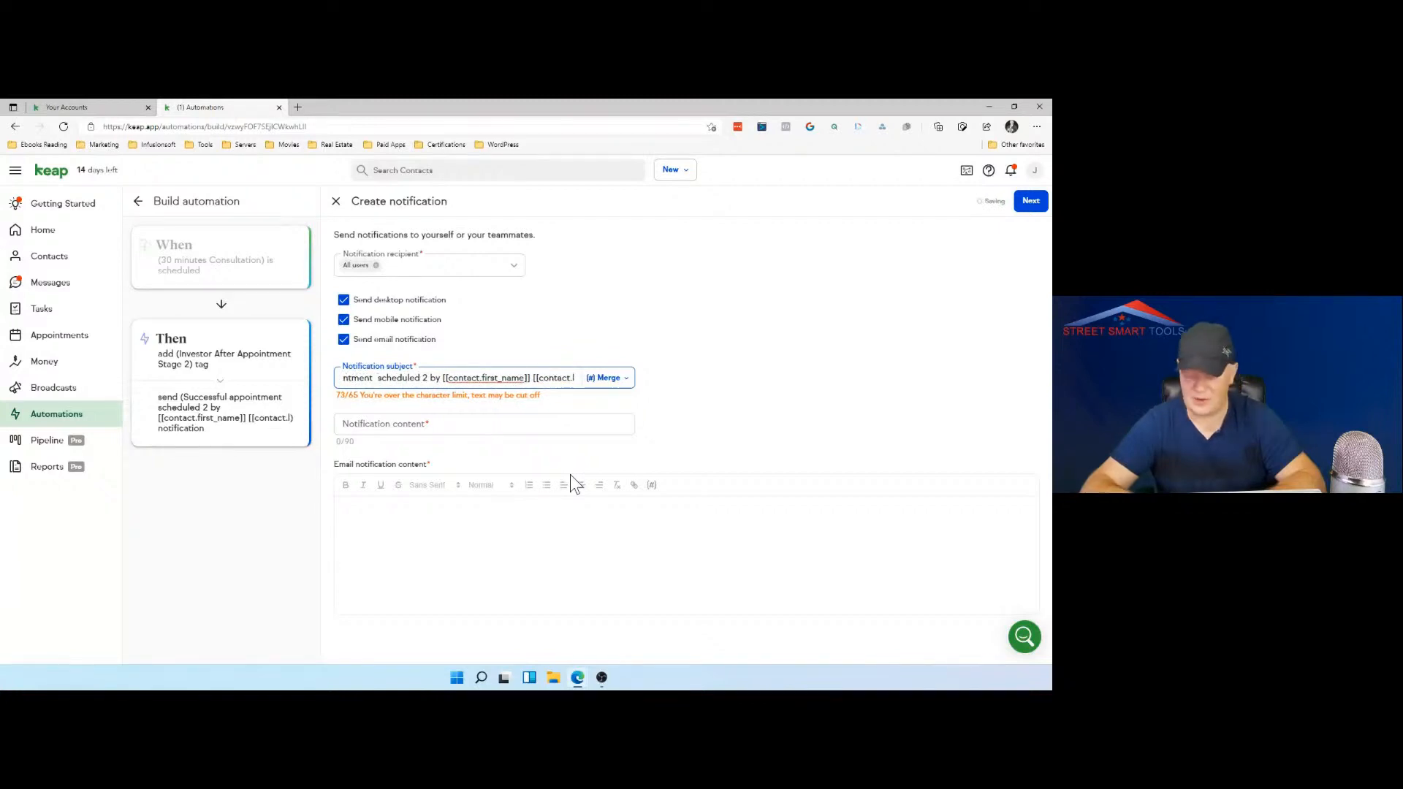
{"action": "key", "text": "BackSpace"}
{"action": "key", "text": "BackSpace"}
{"action": "key", "text": "BackSpace"}
{"action": "key", "text": "BackSpace"}
{"action": "key", "text": "BackSpace"}
{"action": "key", "text": "BackSpace"}
{"action": "key", "text": "BackSpace"}
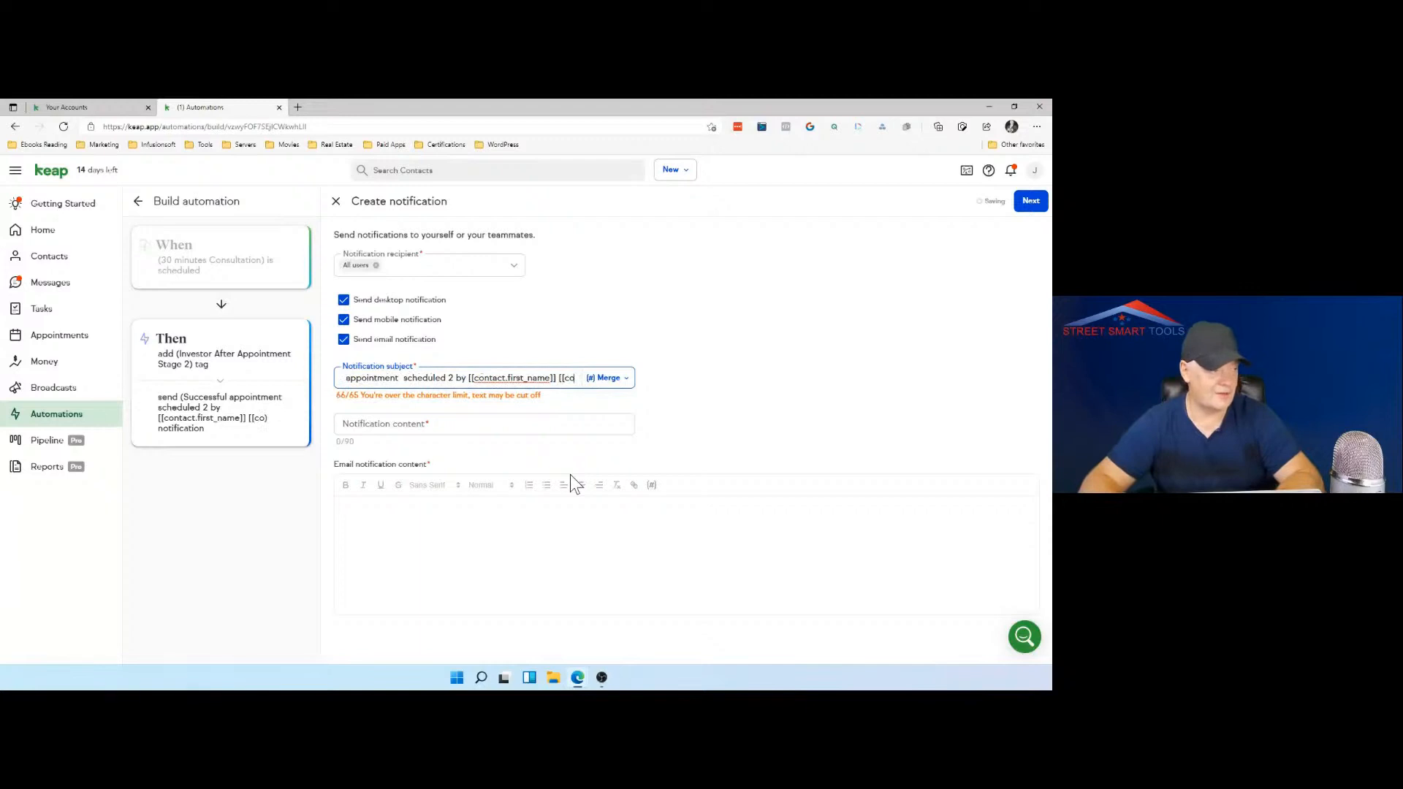
{"action": "key", "text": "BackSpace"}
{"action": "key", "text": "BackSpace"}
{"action": "key", "text": "BackSpace"}
{"action": "key", "text": "BackSpace"}
{"action": "key", "text": "BackSpace"}
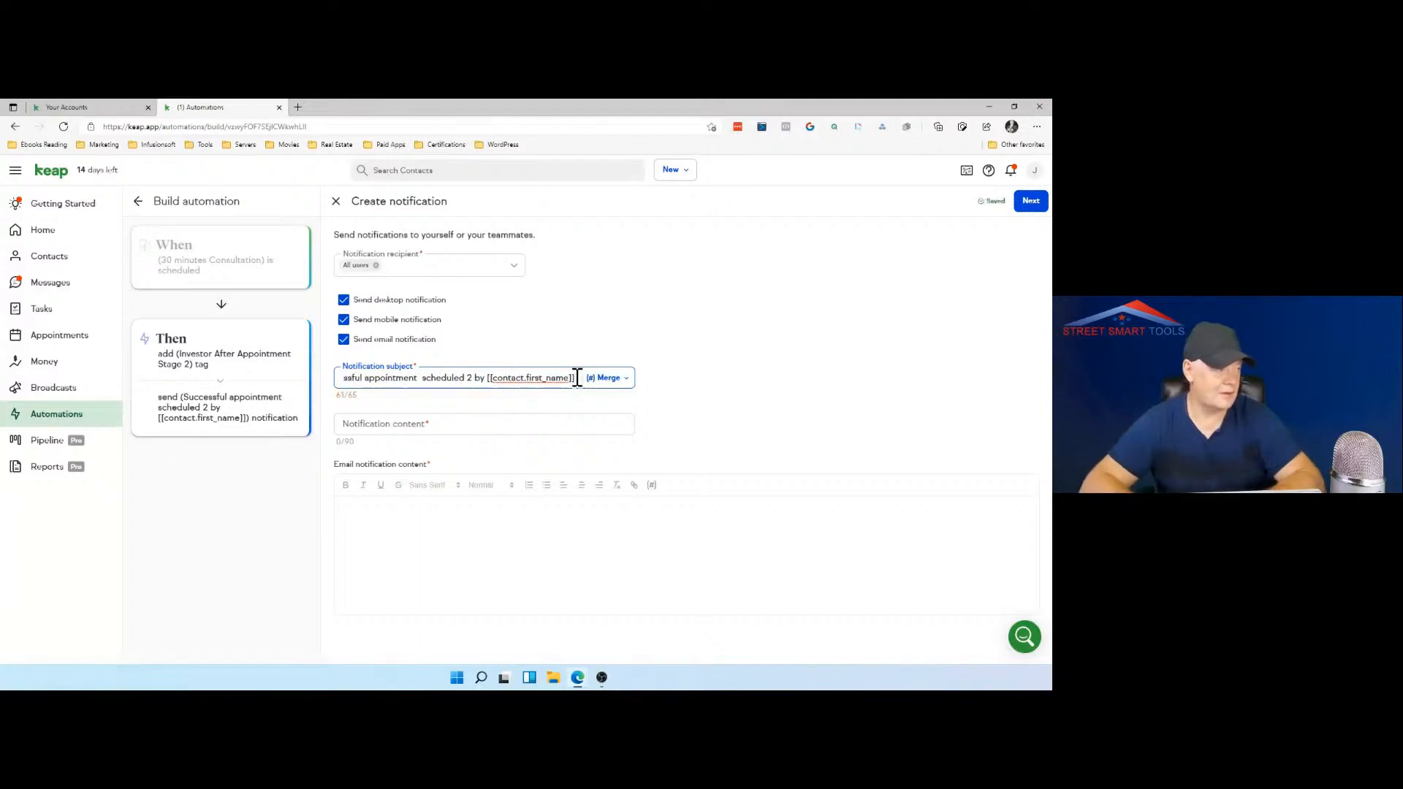
Step: Copy the full notification subject text into the notification content
{"action": "left_click_drag", "start_coordinate": [577, 378], "coordinate": [325, 378]}
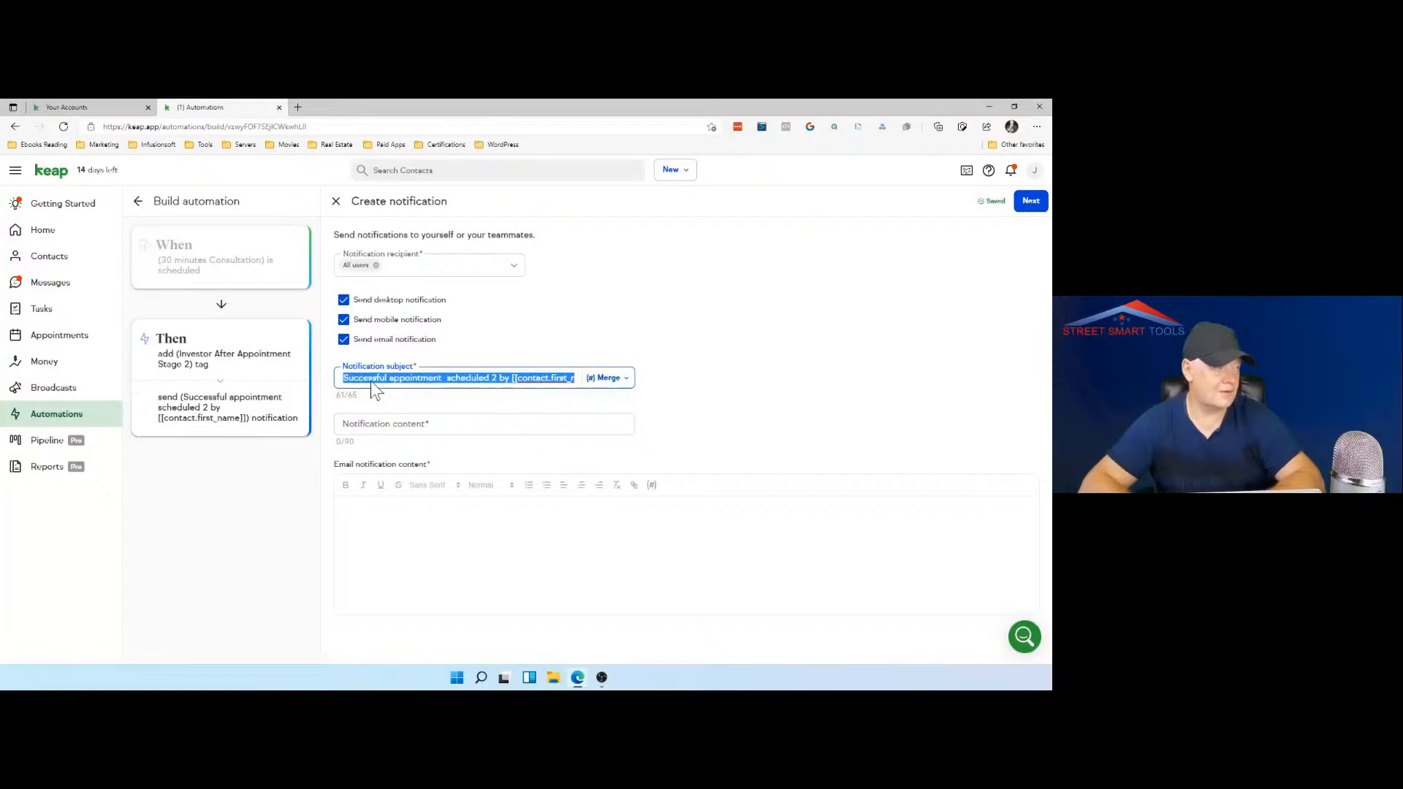
{"action": "right_click", "coordinate": [371, 380]}
{"action": "left_click", "coordinate": [414, 384]}
{"action": "left_click", "coordinate": [391, 419]}
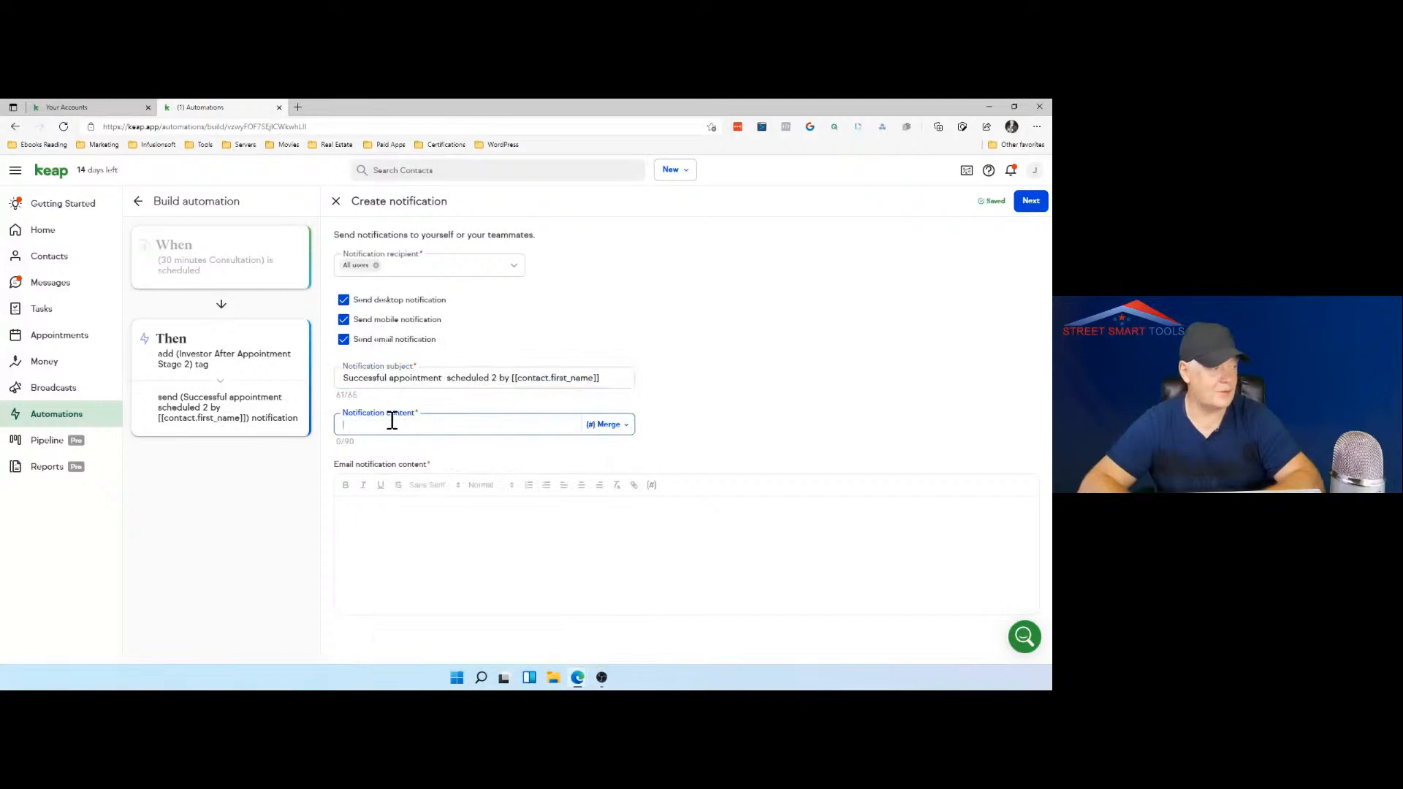
{"action": "key", "text": "ctrl+v"}
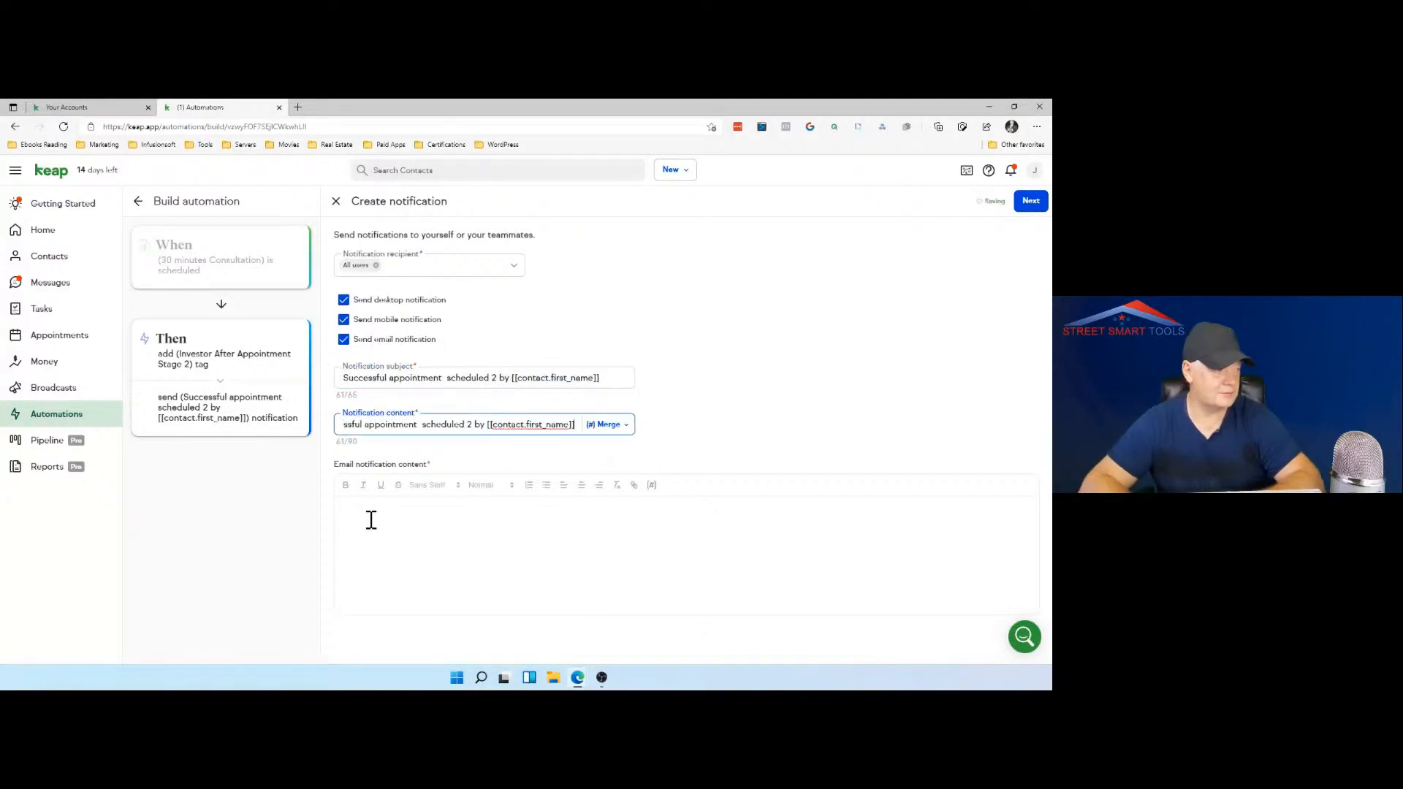
Step: Start the email notification content with the greeting "Hello"
{"action": "left_click", "coordinate": [463, 505]}
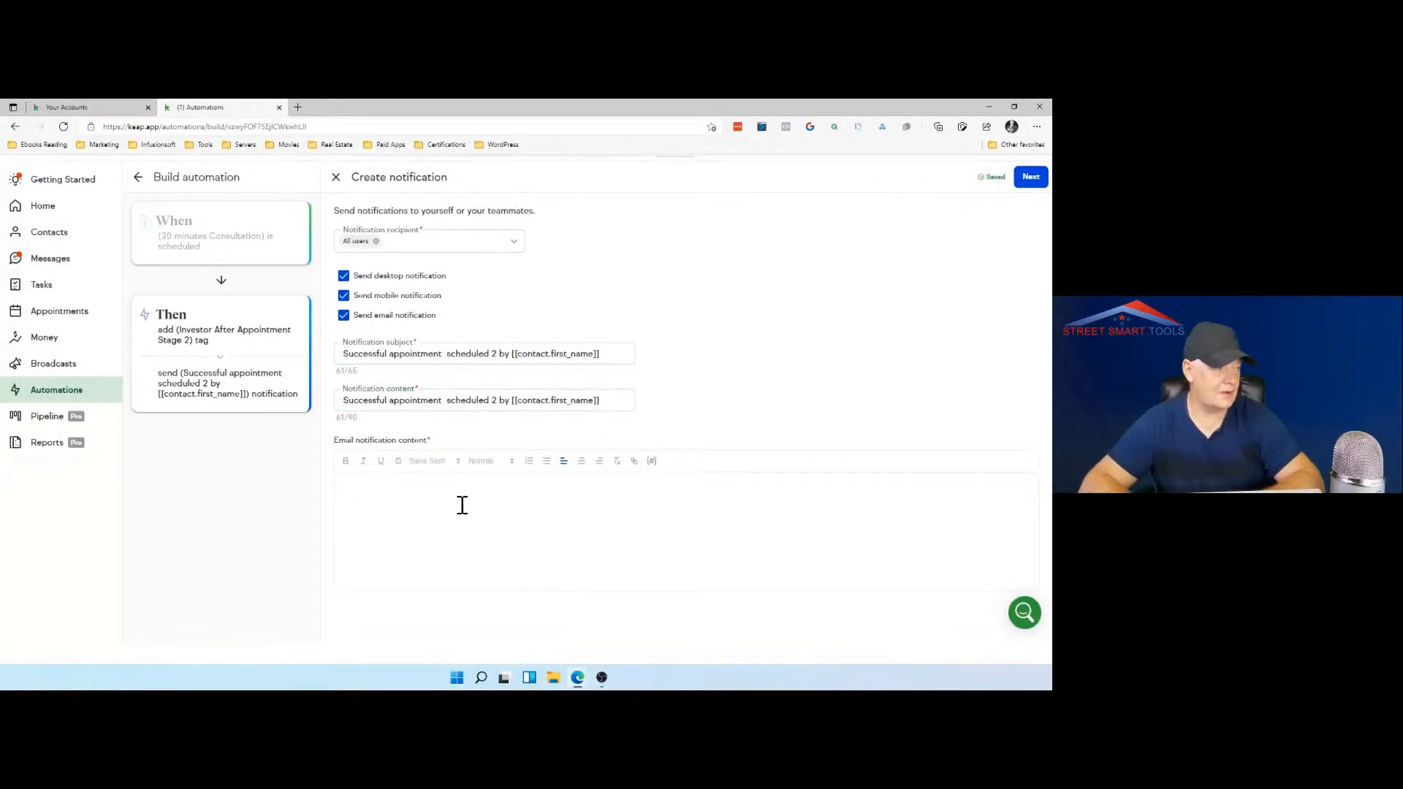
{"action": "scroll", "coordinate": [462, 505], "scroll_direction": "up", "scroll_amount": 1}
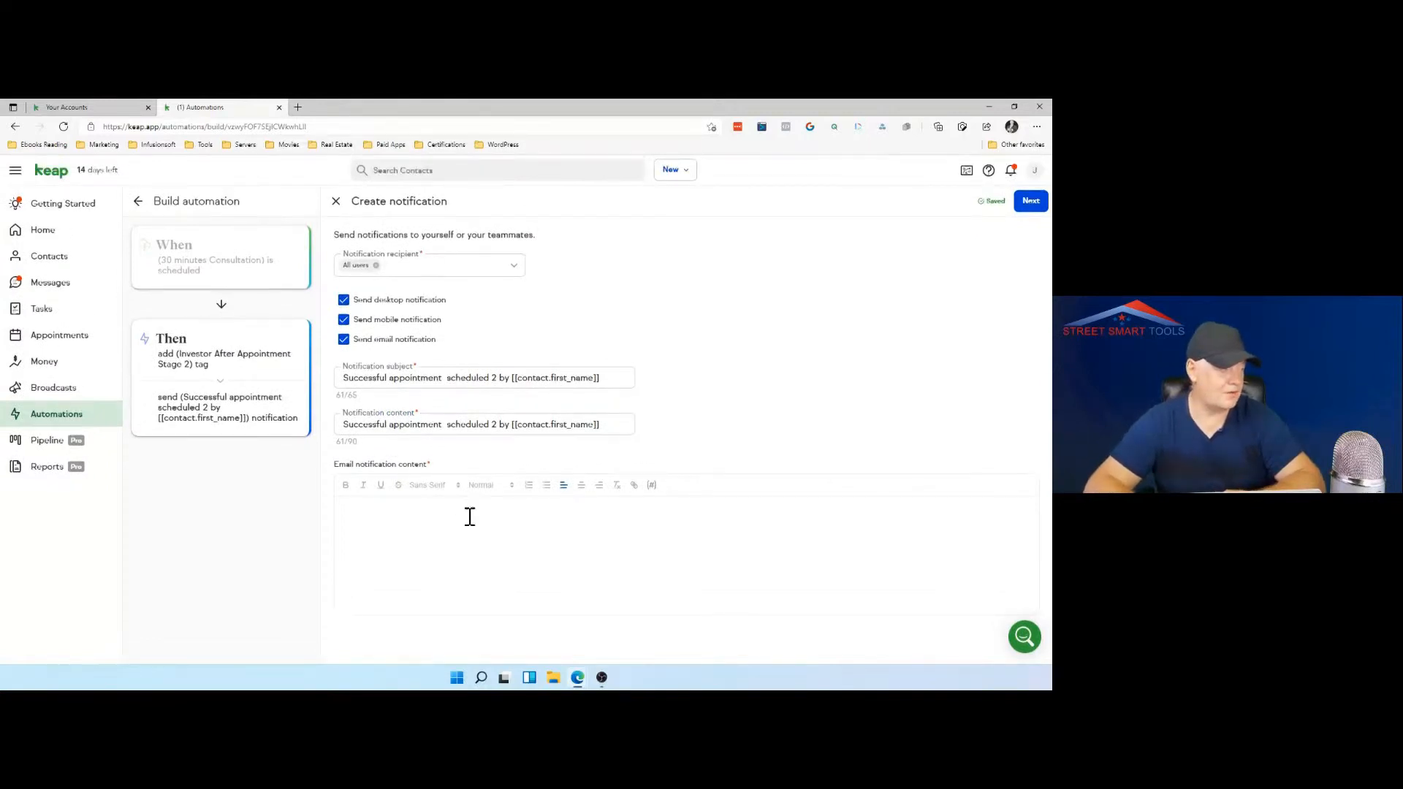
{"action": "type", "text": "Hello"}
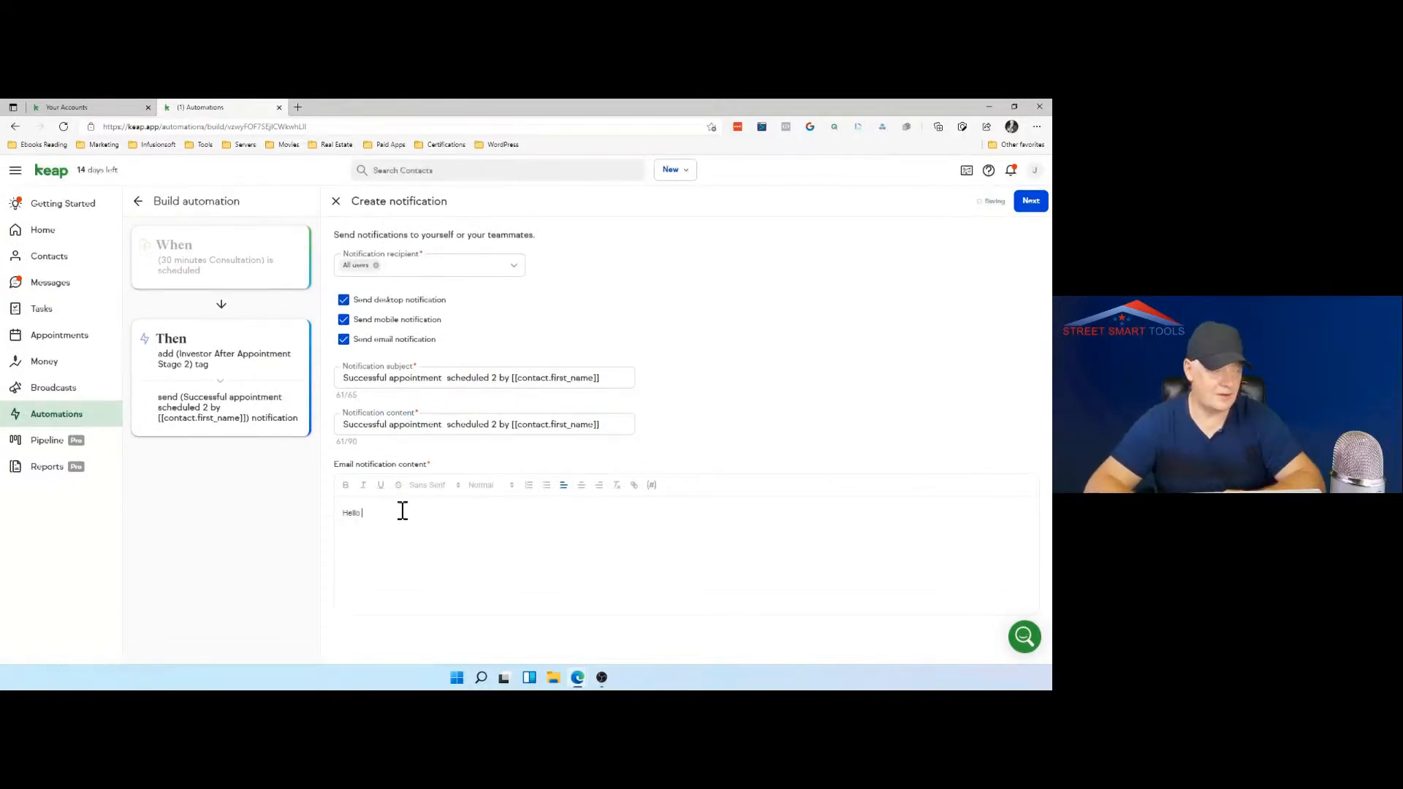
Step: Try adding the user's email merge field after "Hello" in the email notification content
{"action": "left_click", "coordinate": [651, 486]}
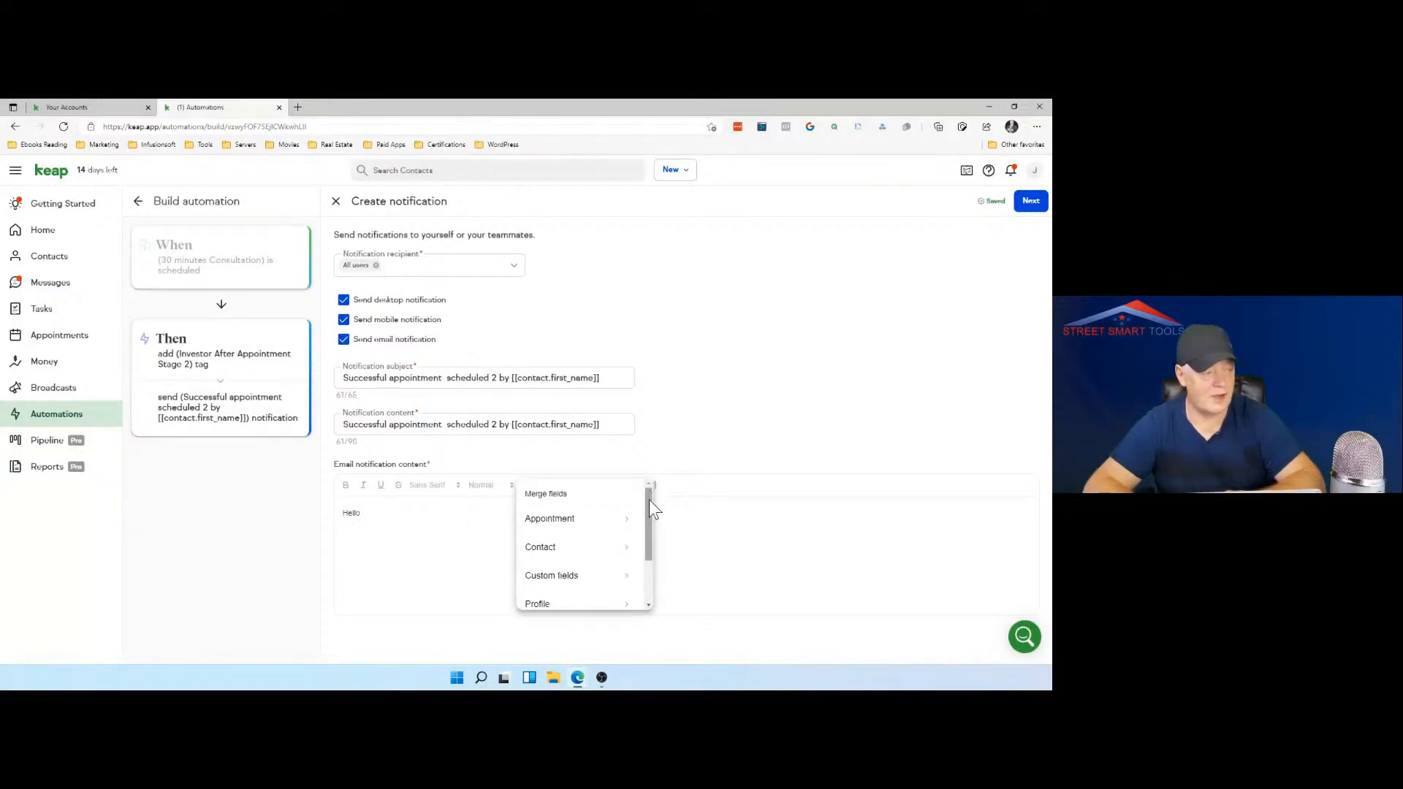
{"action": "left_click_drag", "start_coordinate": [649, 500], "coordinate": [656, 559]}
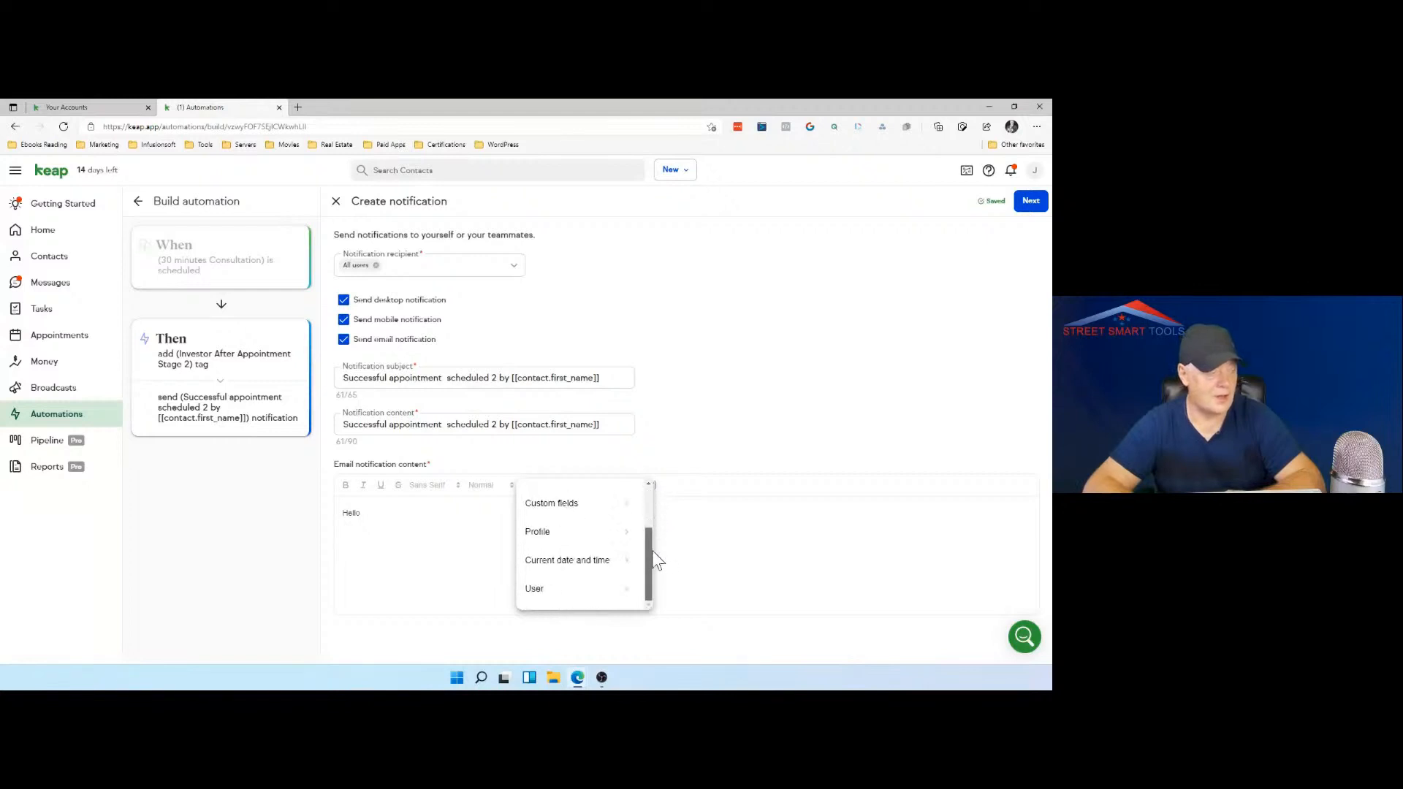
{"action": "left_click", "coordinate": [615, 591]}
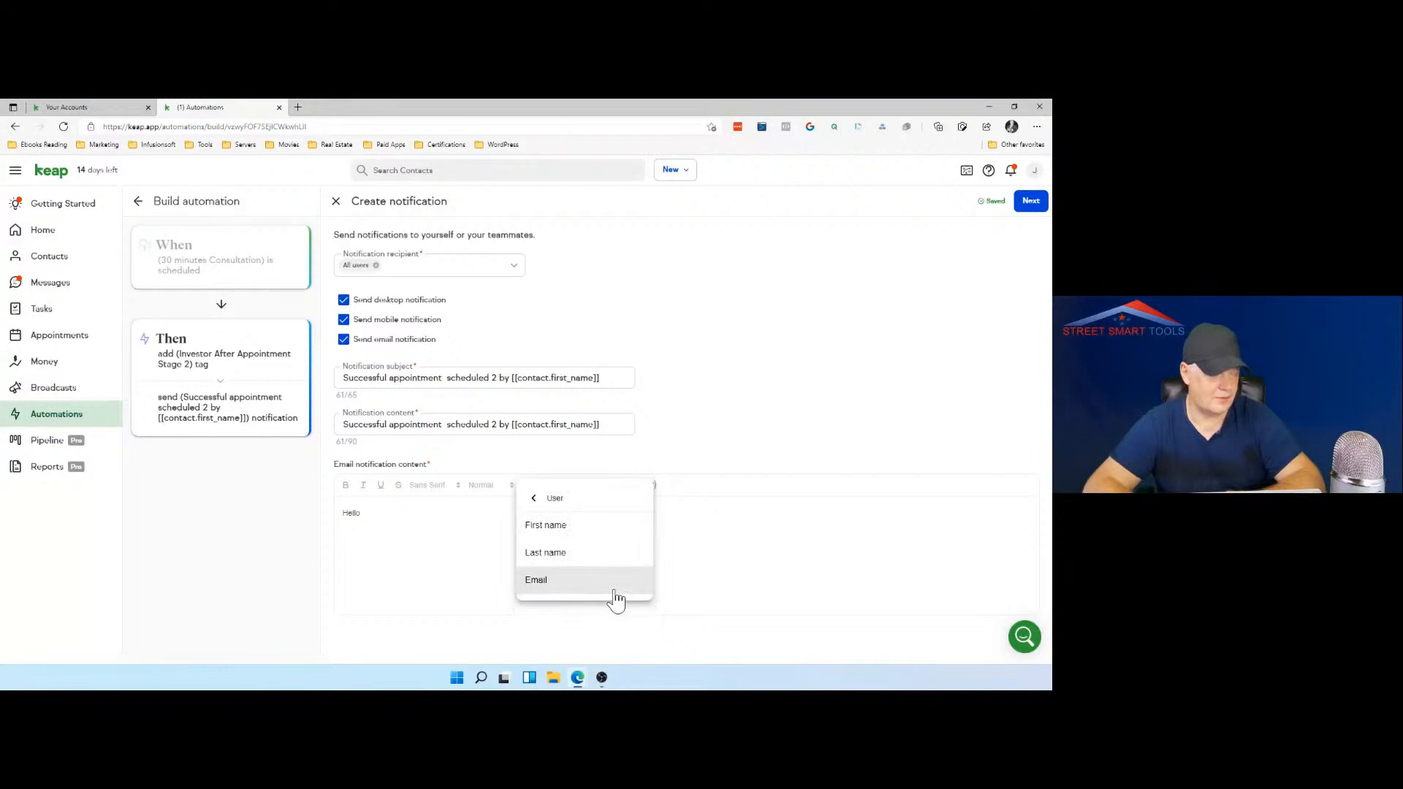
{"action": "left_click", "coordinate": [601, 584]}
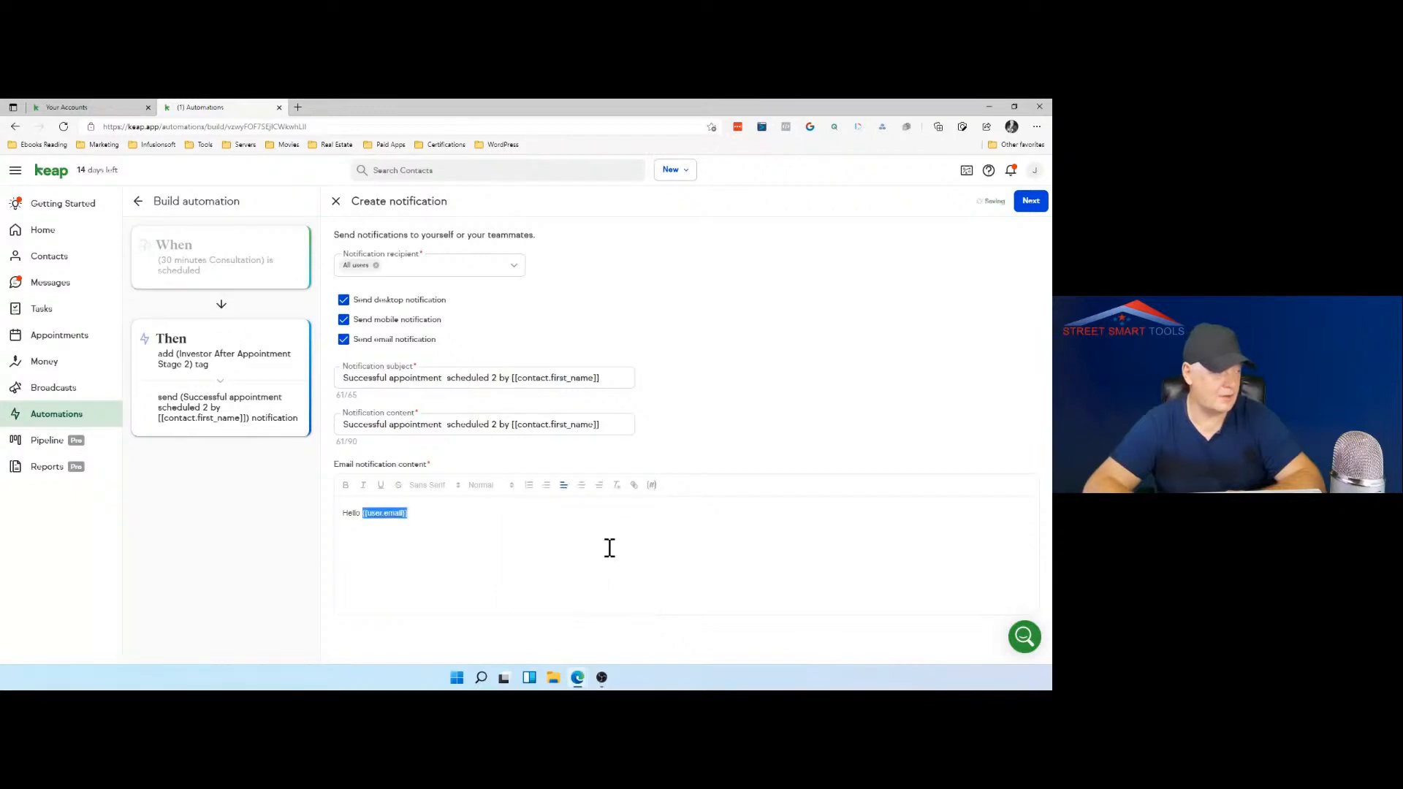
{"action": "left_click", "coordinate": [449, 517]}
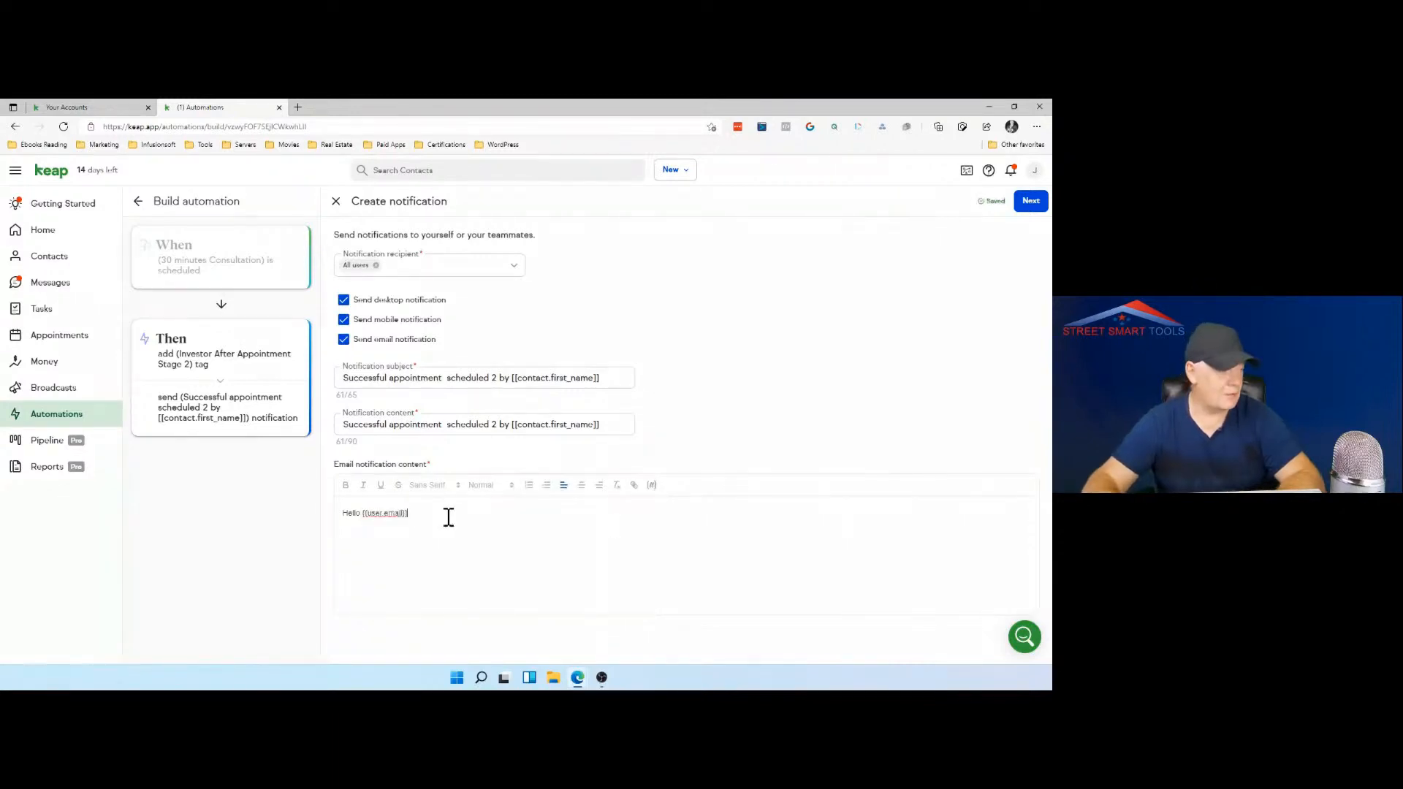
Step: Remove the user's email merge field from the greeting in the email notification content
{"action": "key", "text": "BackSpace"}
{"action": "key", "text": "BackSpace"}
{"action": "key", "text": "BackSpace"}
{"action": "key", "text": "BackSpace"}
{"action": "key", "text": "BackSpace"}
{"action": "key", "text": "BackSpace"}
{"action": "key", "text": "BackSpace"}
{"action": "key", "text": "BackSpace"}
{"action": "key", "text": "BackSpace"}
{"action": "key", "text": "BackSpace"}
{"action": "key", "text": "BackSpace"}
{"action": "key", "text": "BackSpace"}
{"action": "key", "text": "BackSpace"}
{"action": "key", "text": "BackSpace"}
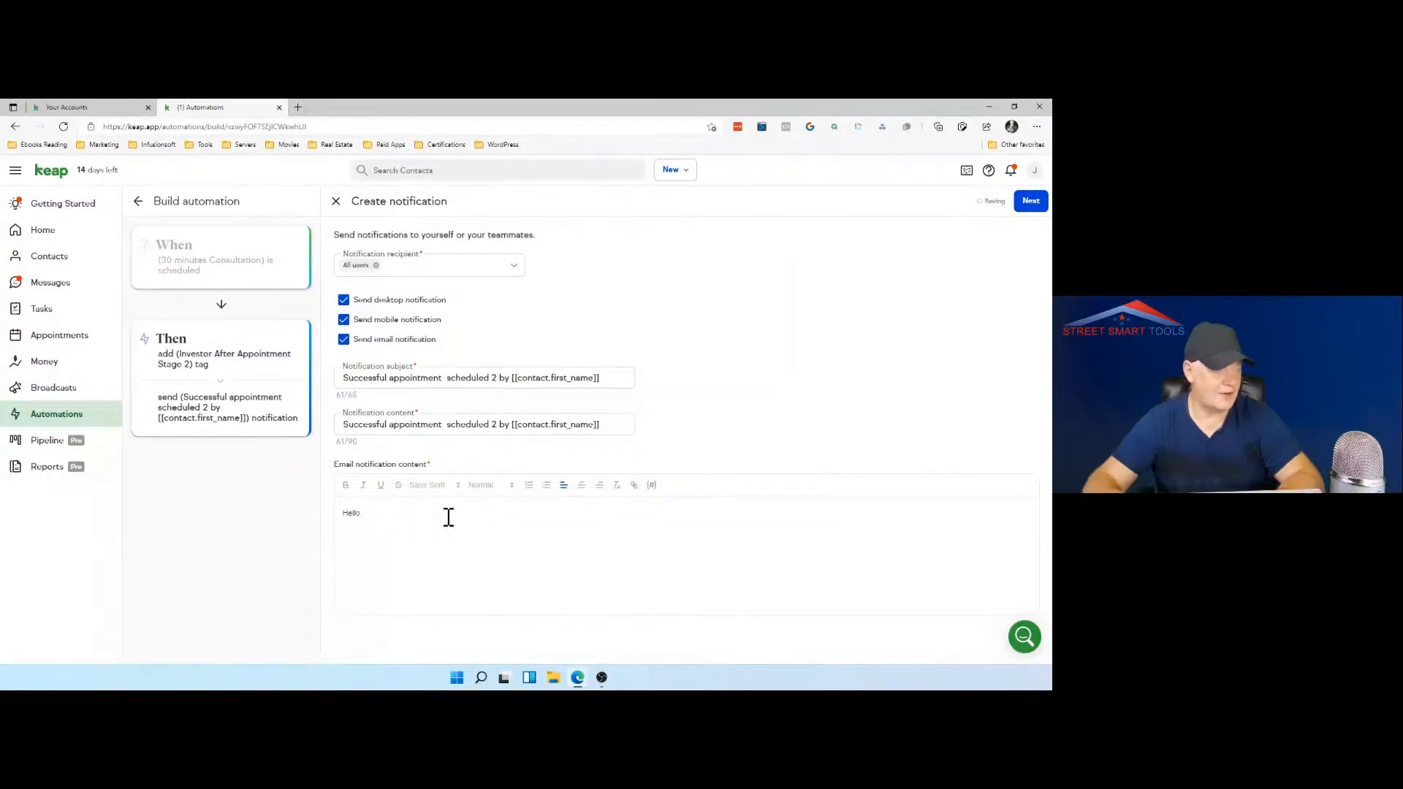
Step: Insert the user's first name merge field after "Hello" in the email notification content
{"action": "left_click", "coordinate": [653, 486]}
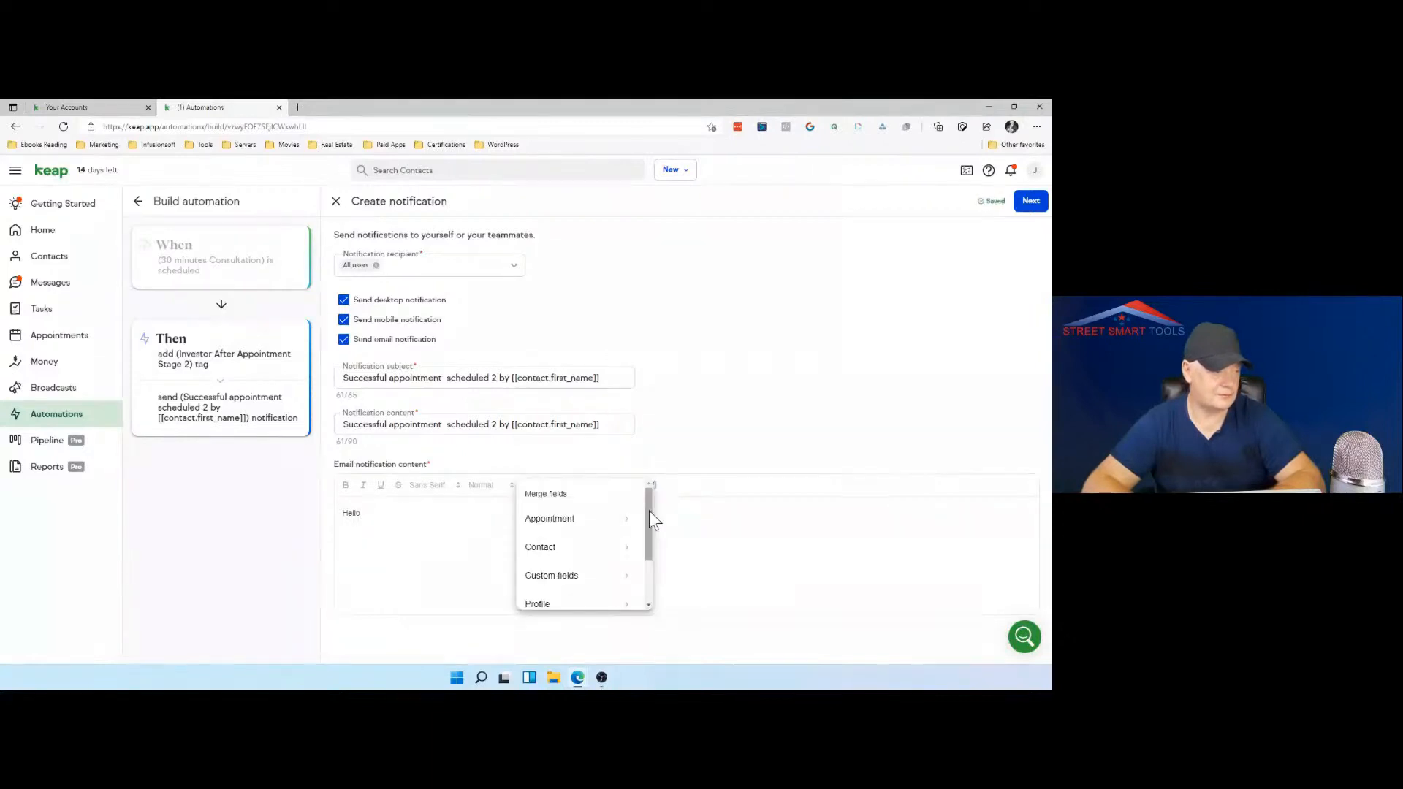
{"action": "left_click_drag", "start_coordinate": [648, 533], "coordinate": [646, 567]}
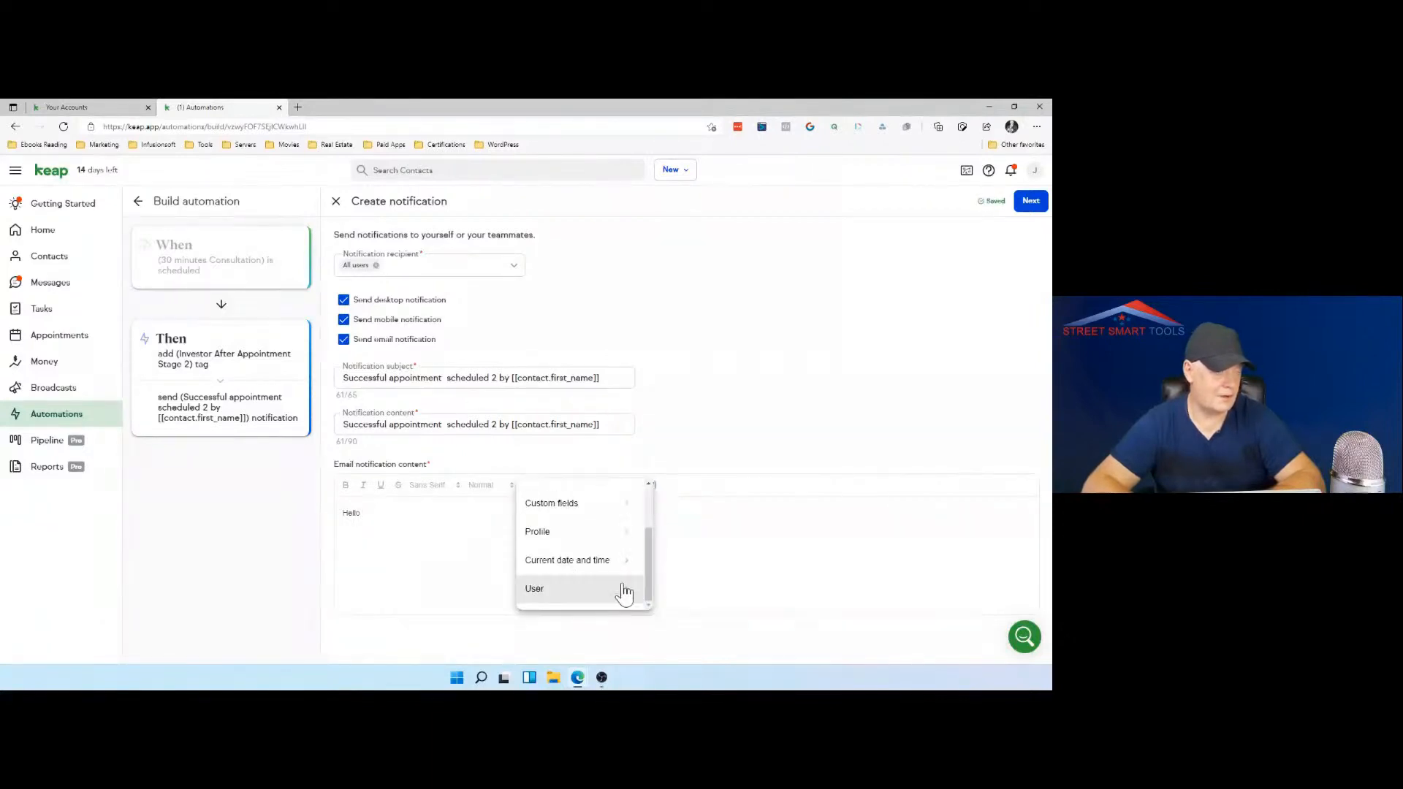
{"action": "left_click", "coordinate": [625, 592]}
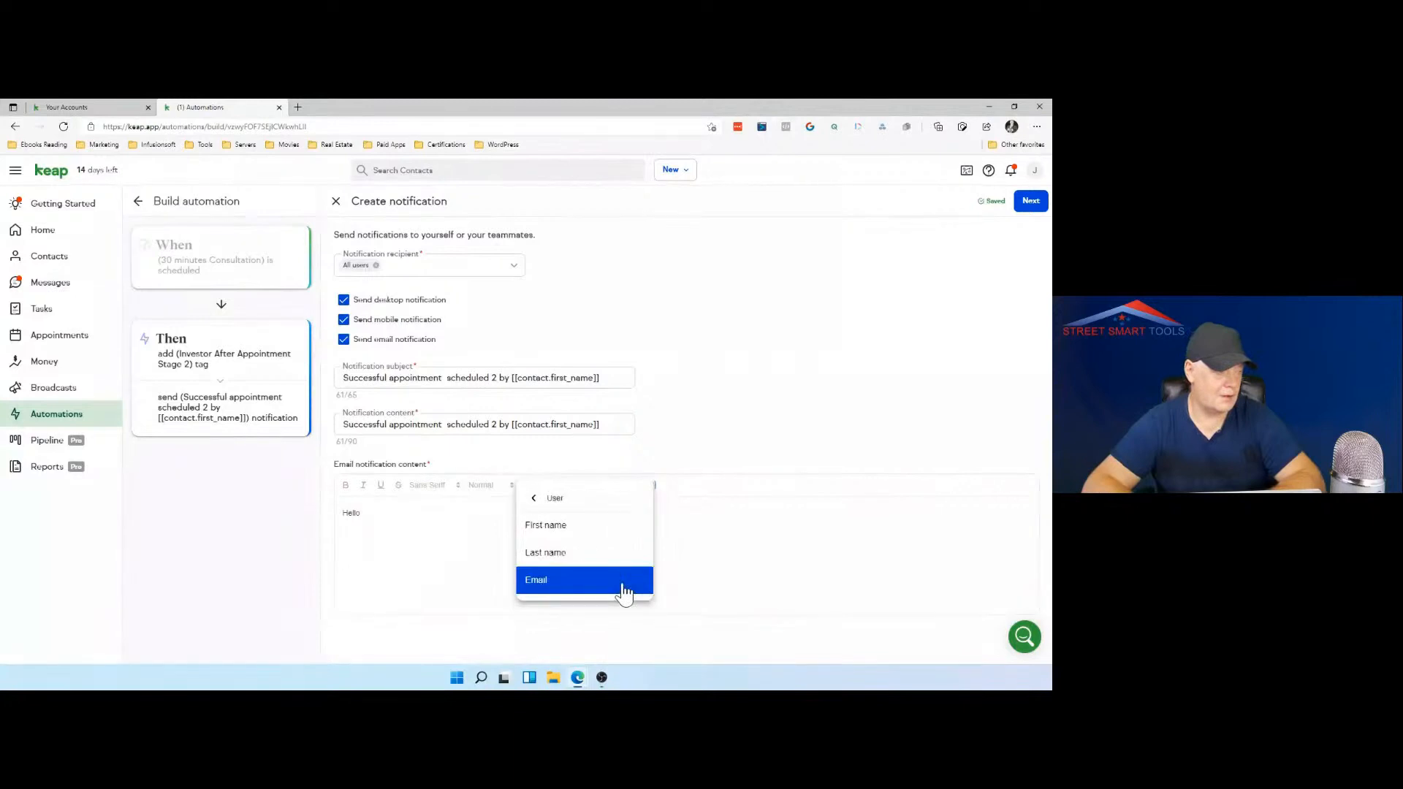
{"action": "left_click", "coordinate": [597, 528]}
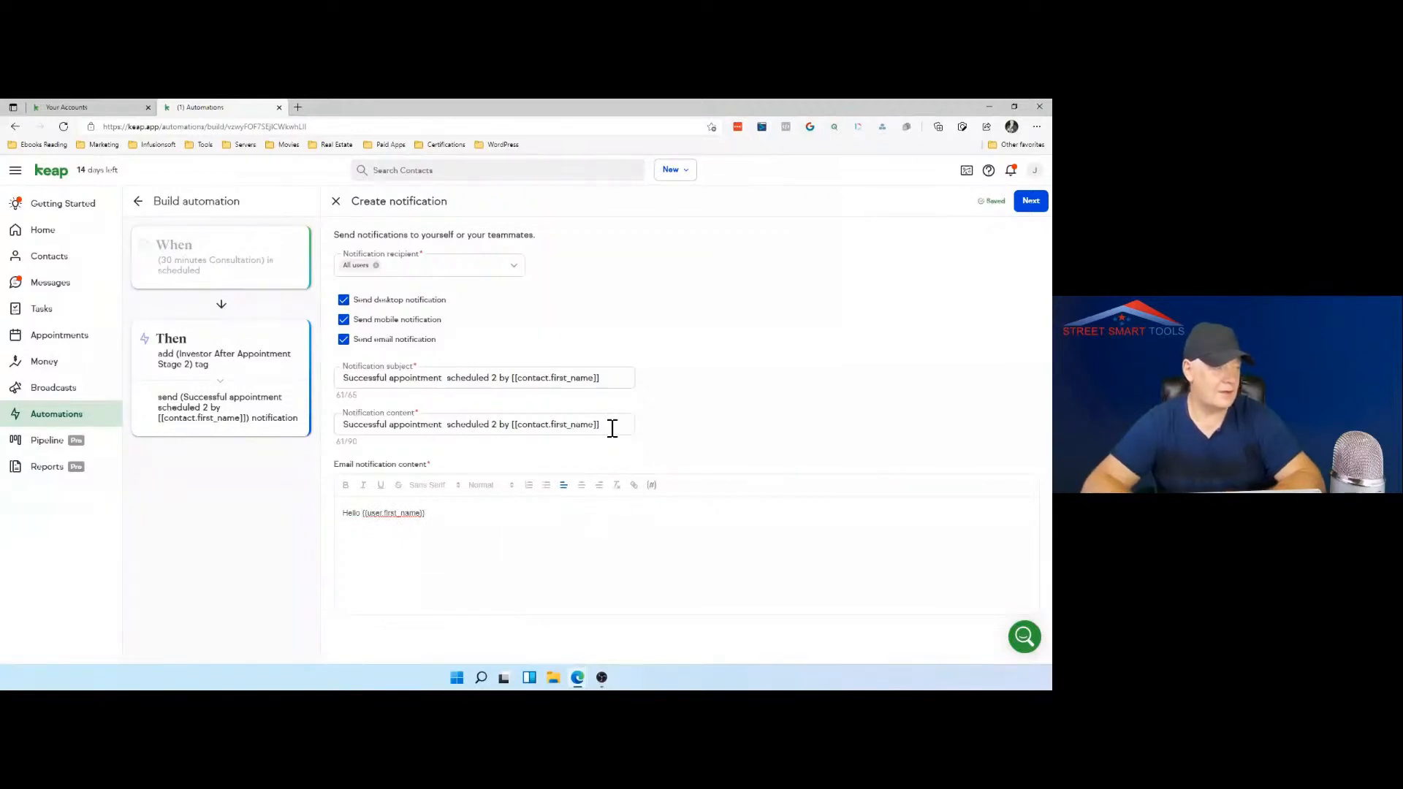
Step: Copy the notification content text into the email notification content, below the greeting with a blank line between
{"action": "left_click_drag", "start_coordinate": [603, 426], "coordinate": [336, 441]}
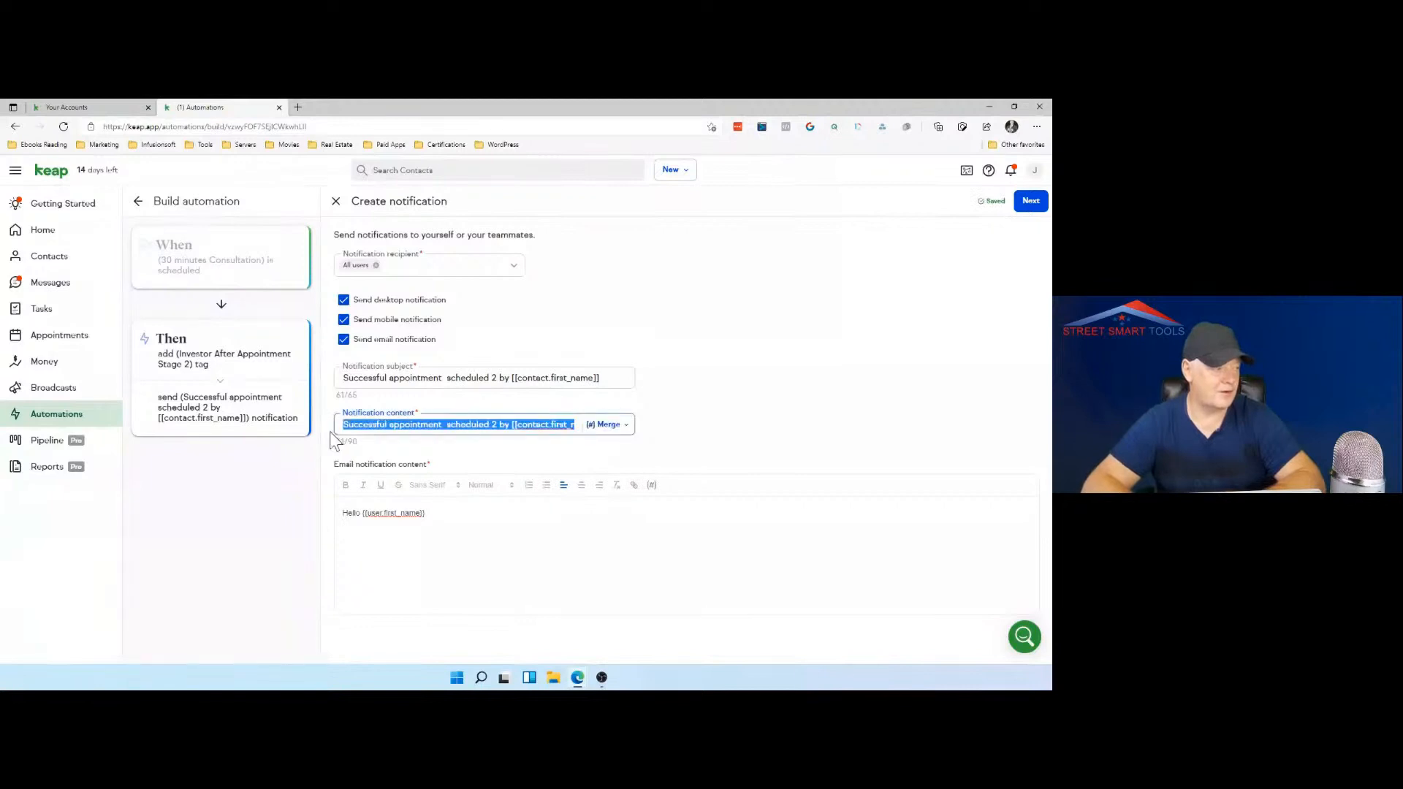
{"action": "right_click", "coordinate": [356, 428]}
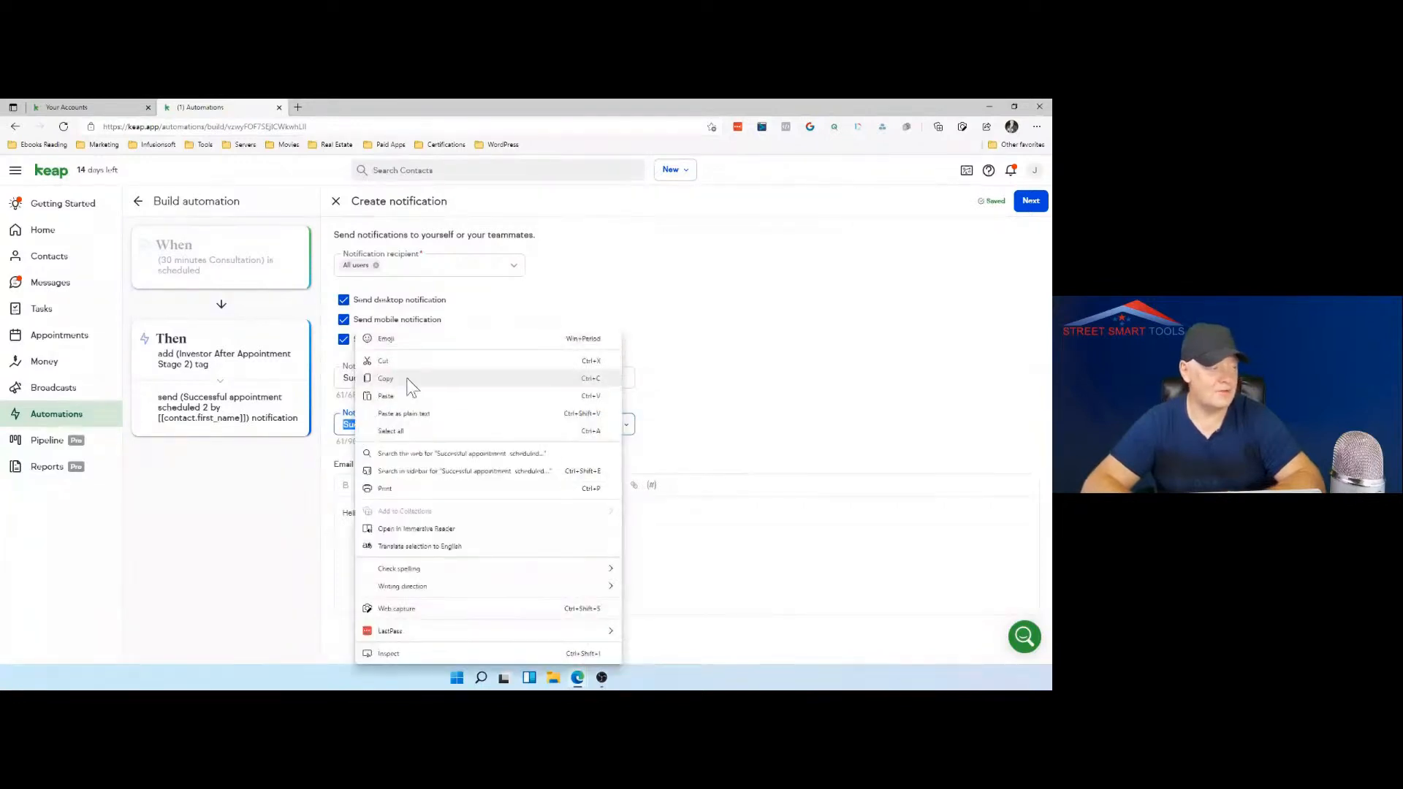
{"action": "left_click", "coordinate": [407, 379]}
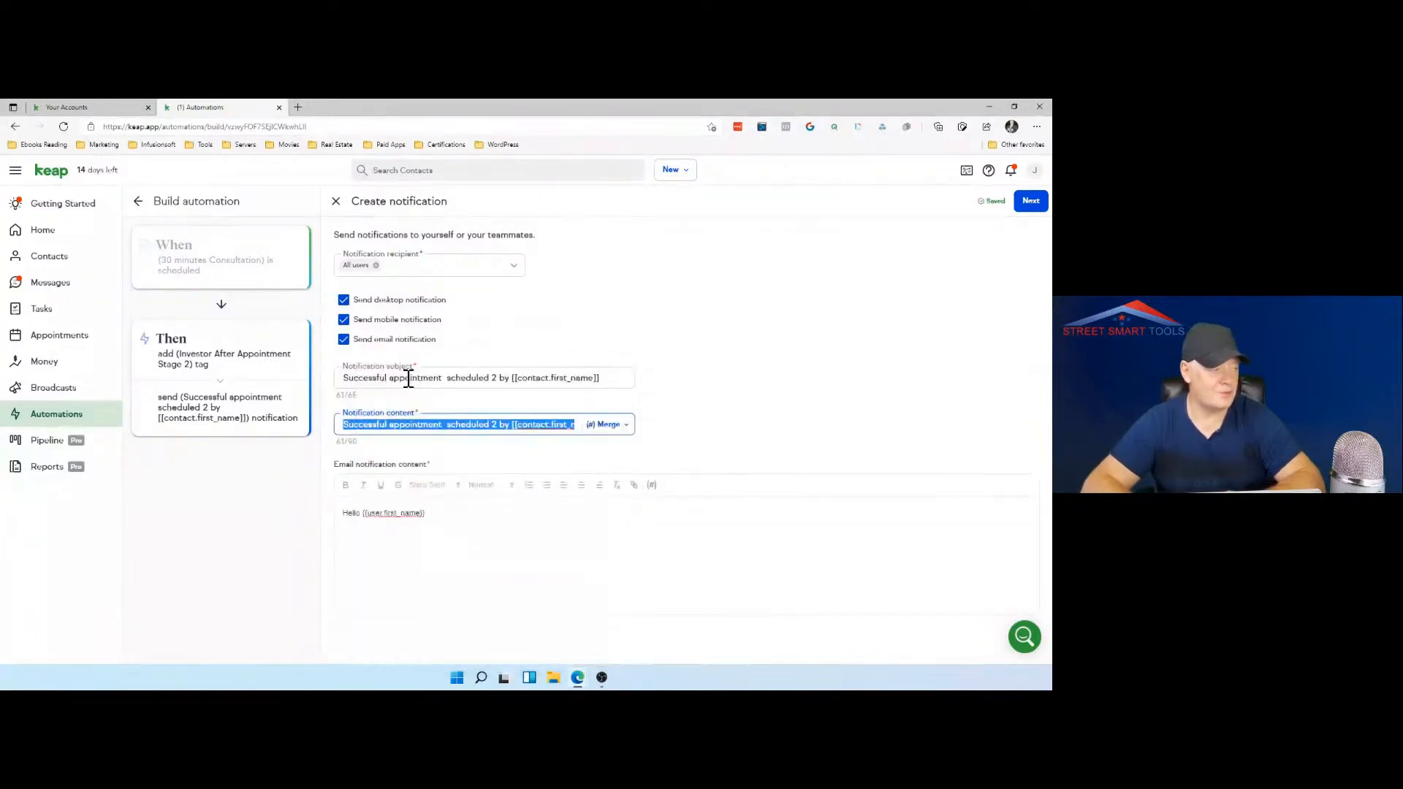
{"action": "left_click", "coordinate": [349, 540]}
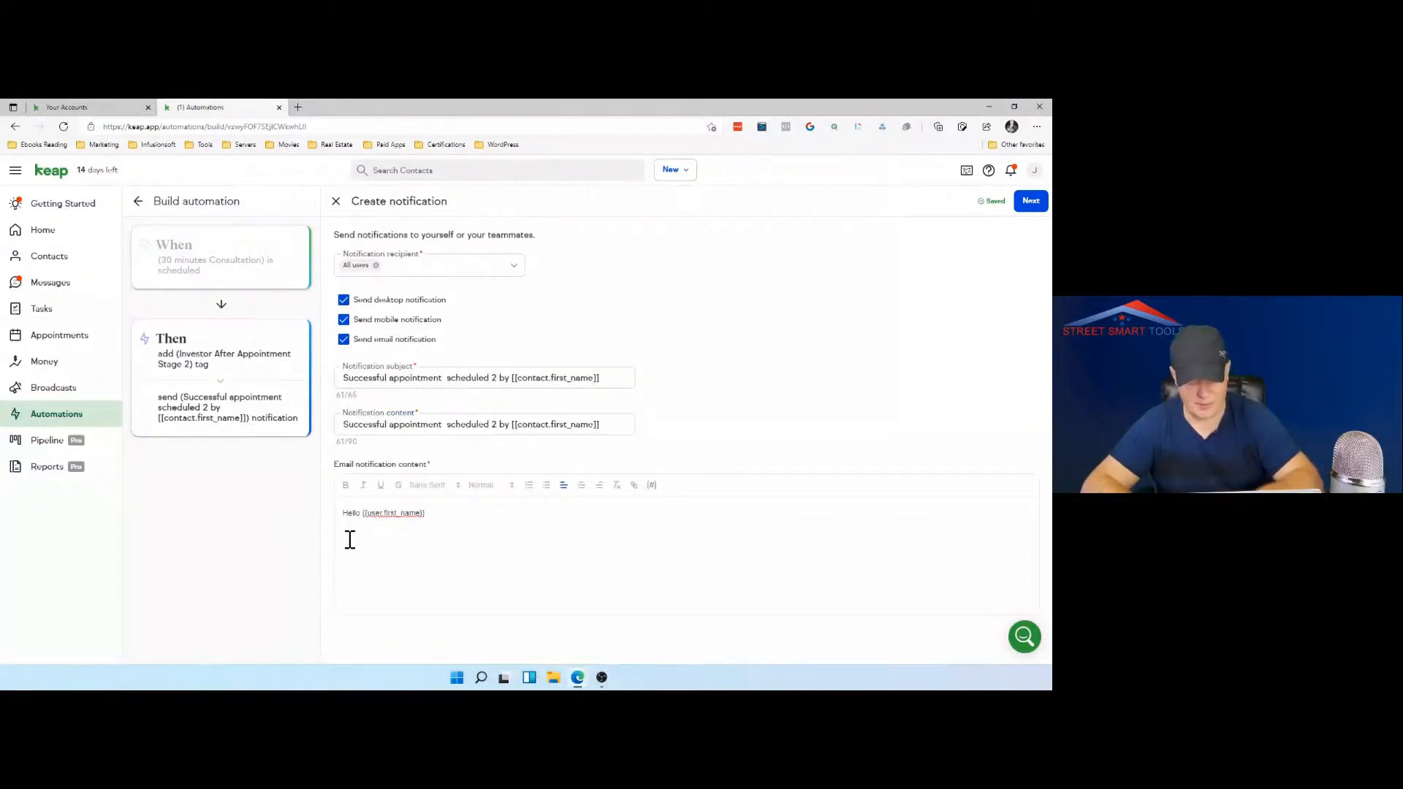
{"action": "key", "text": "ctrl+v"}
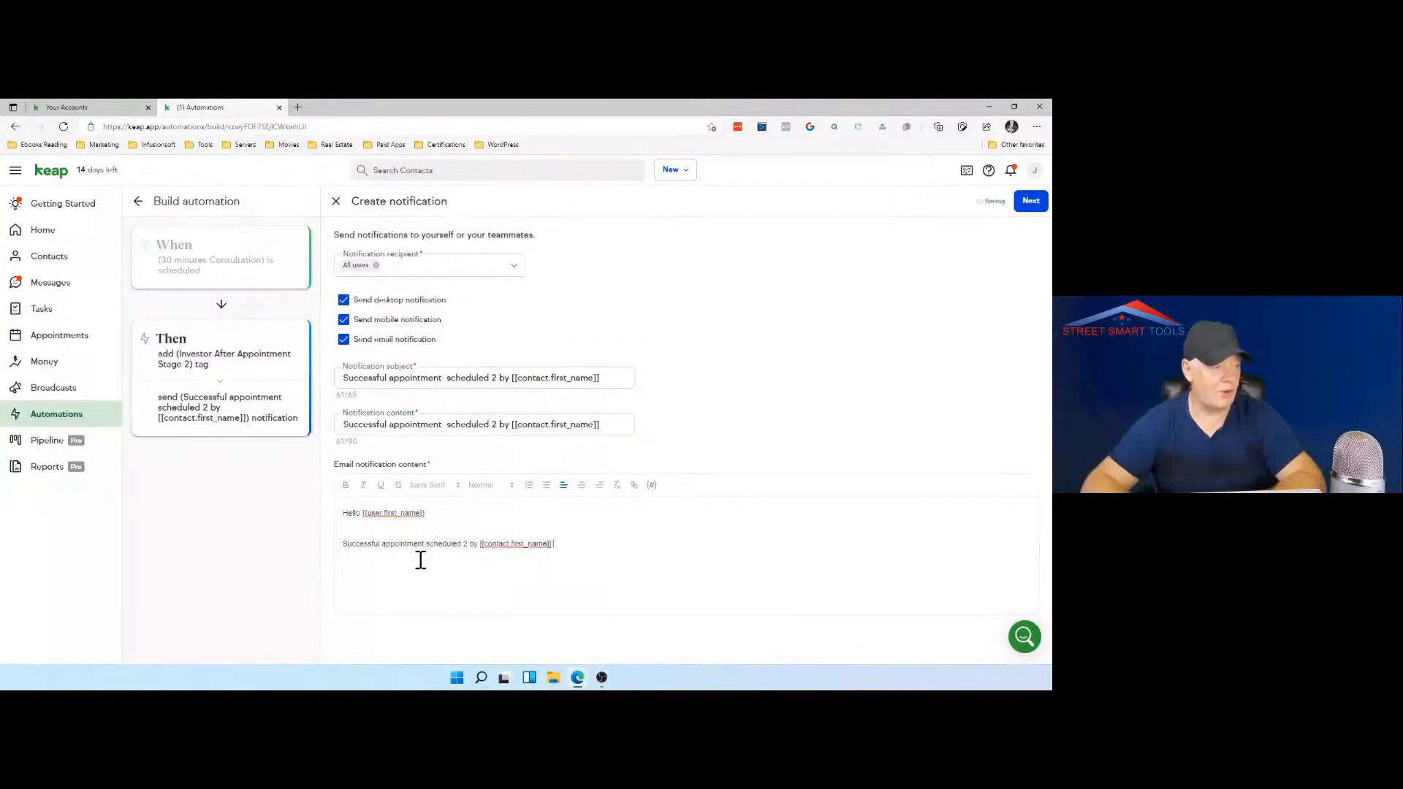
Step: Add the contact's last name merge field after the first name in the email's appointment line
{"action": "left_click", "coordinate": [651, 486]}
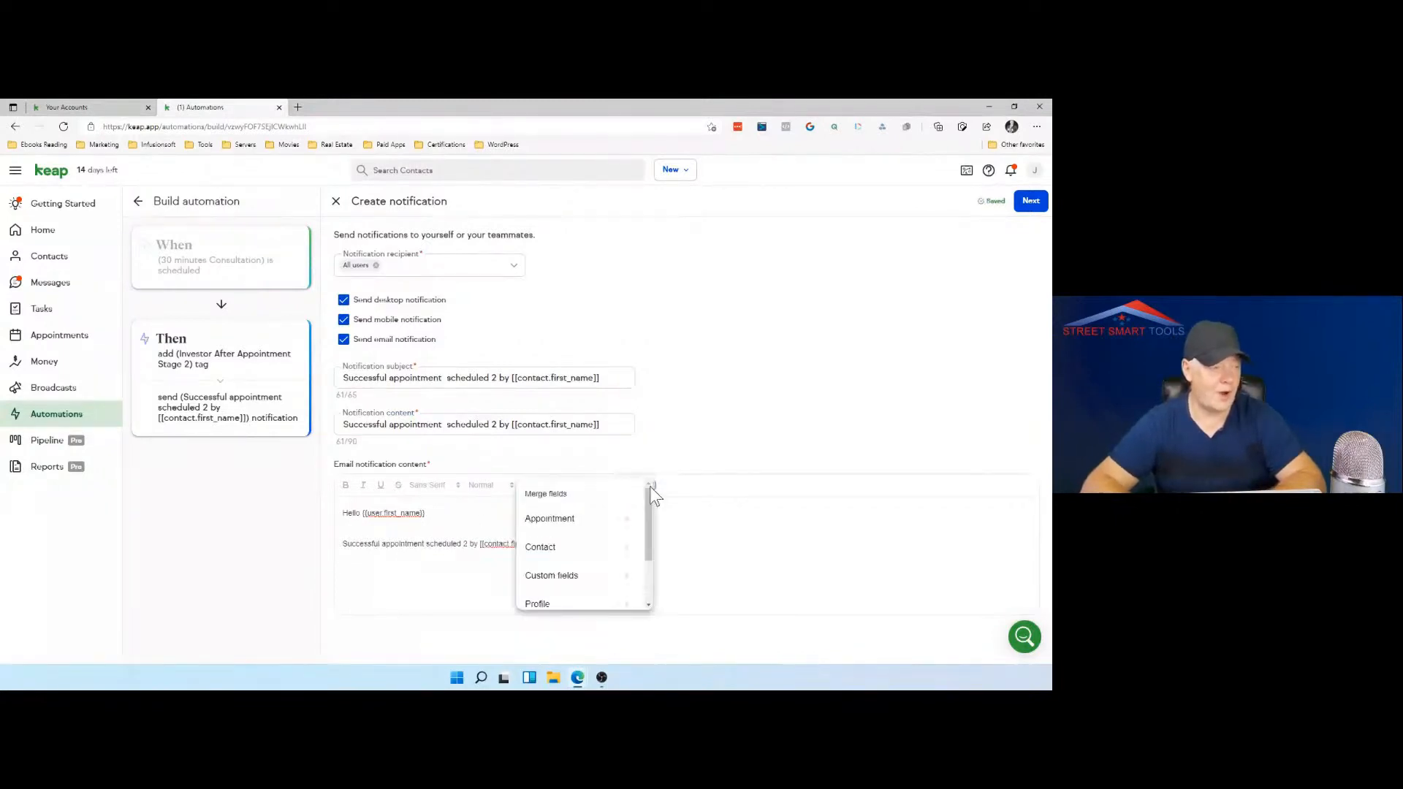
{"action": "left_click", "coordinate": [608, 551]}
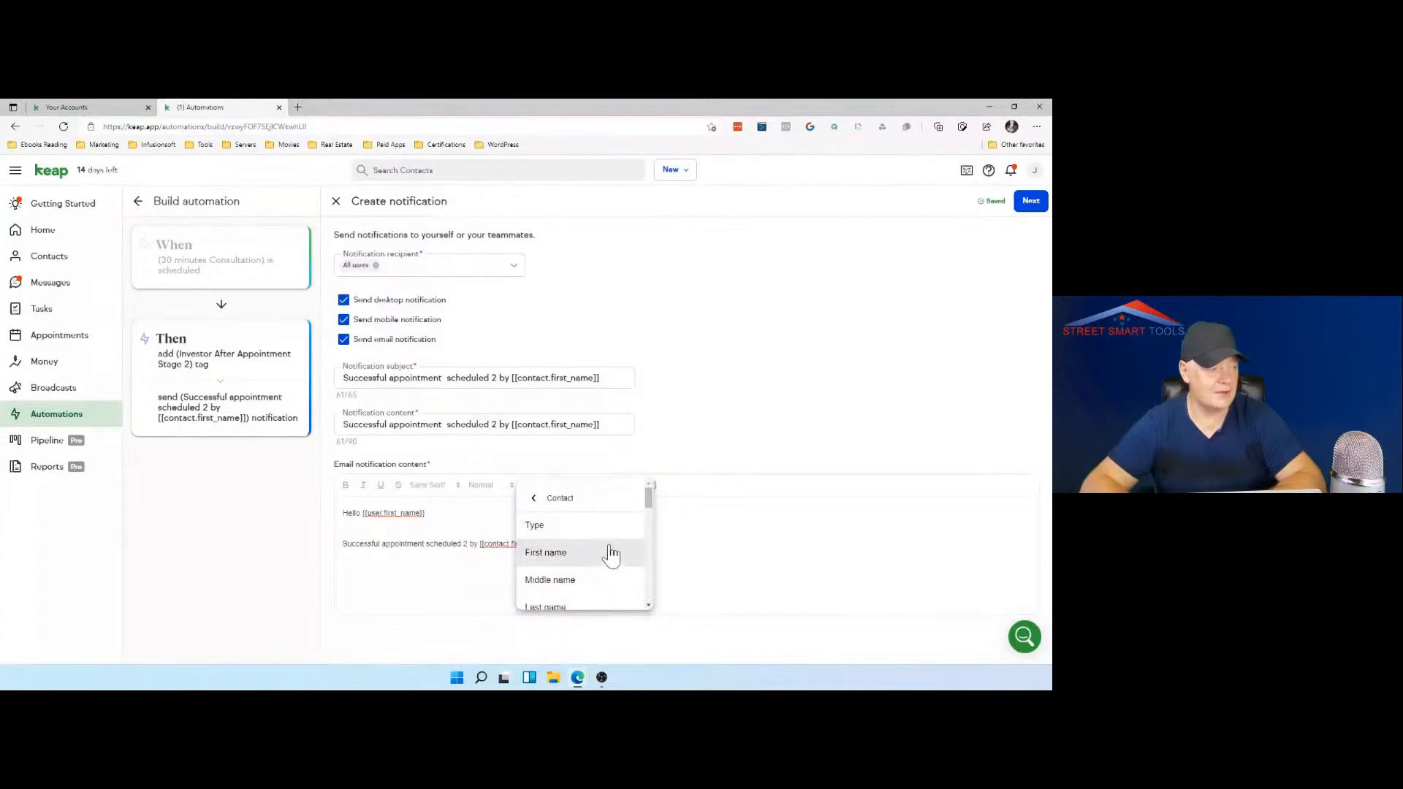
{"action": "left_click", "coordinate": [597, 604]}
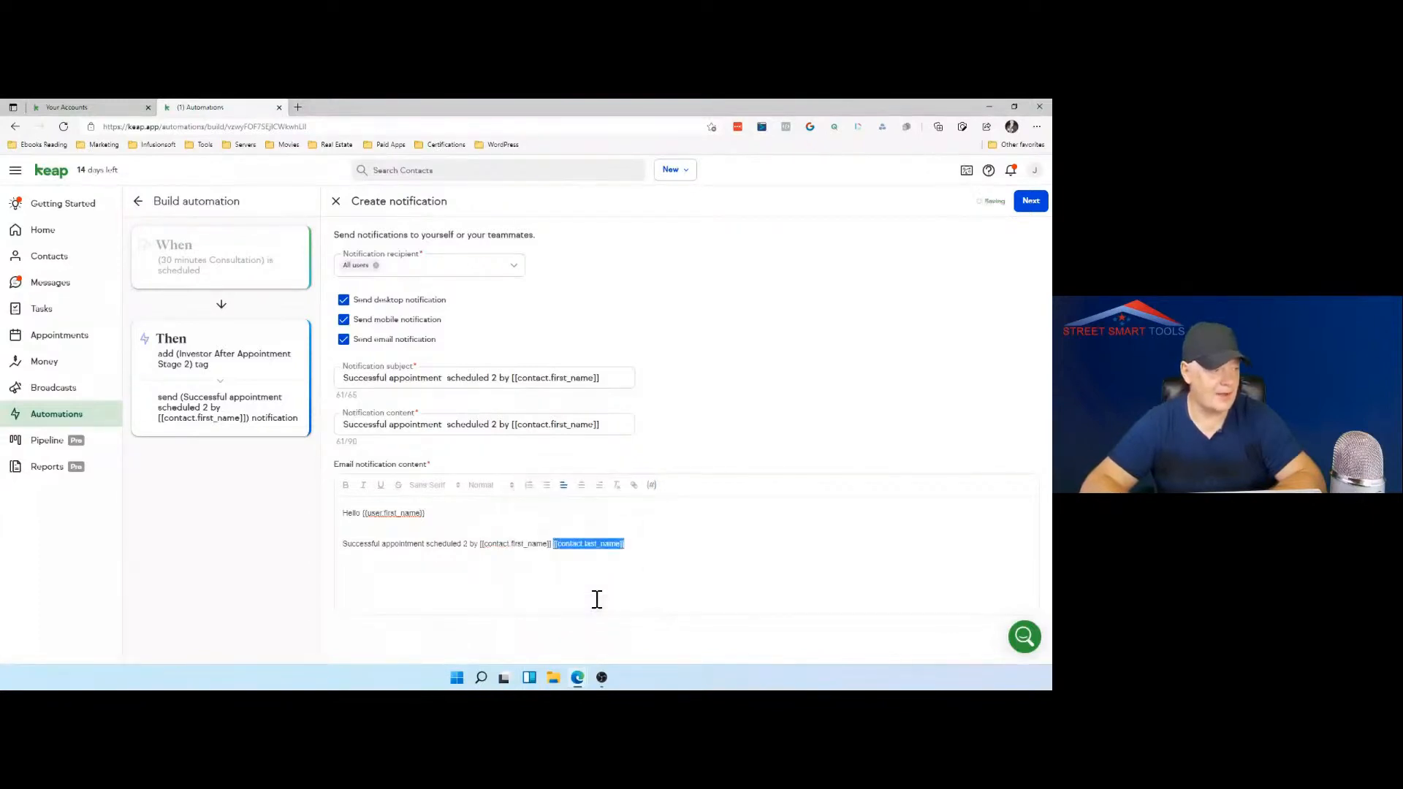
{"action": "left_click", "coordinate": [642, 582]}
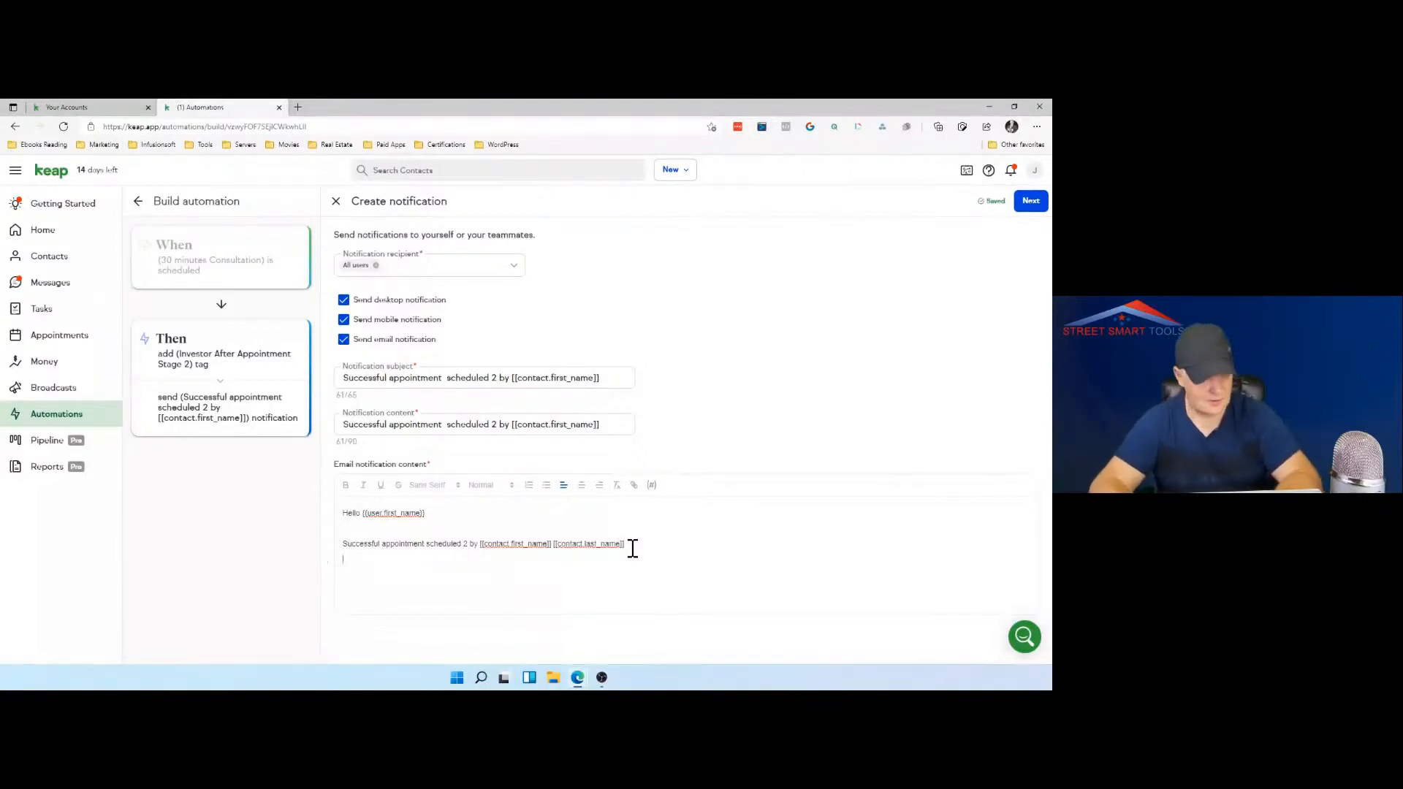
Step: Add the line "Staget 2 will be triggered" below the appointment line and continue to the notification's timing options
{"action": "type", "text": "Sta"}
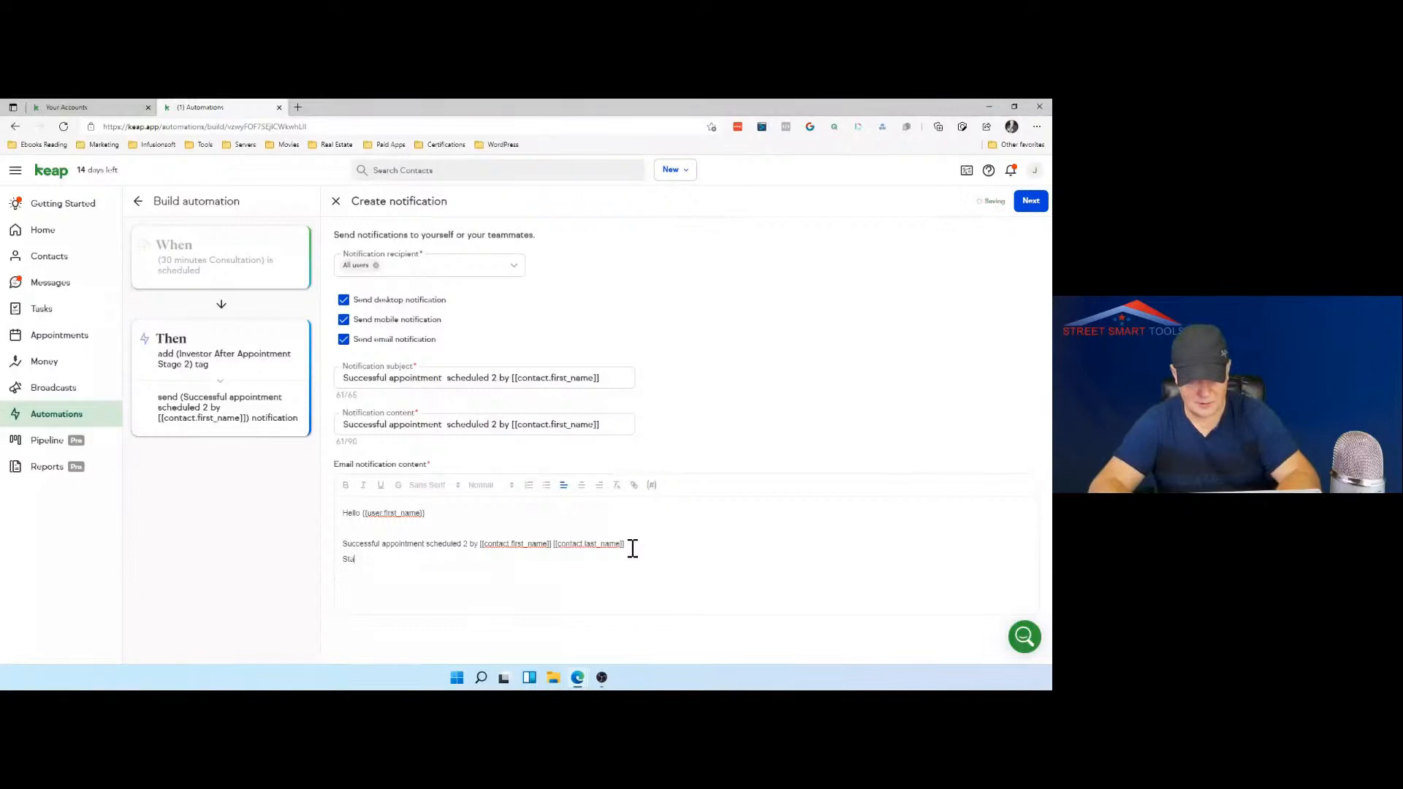
{"action": "type", "text": "get 2"}
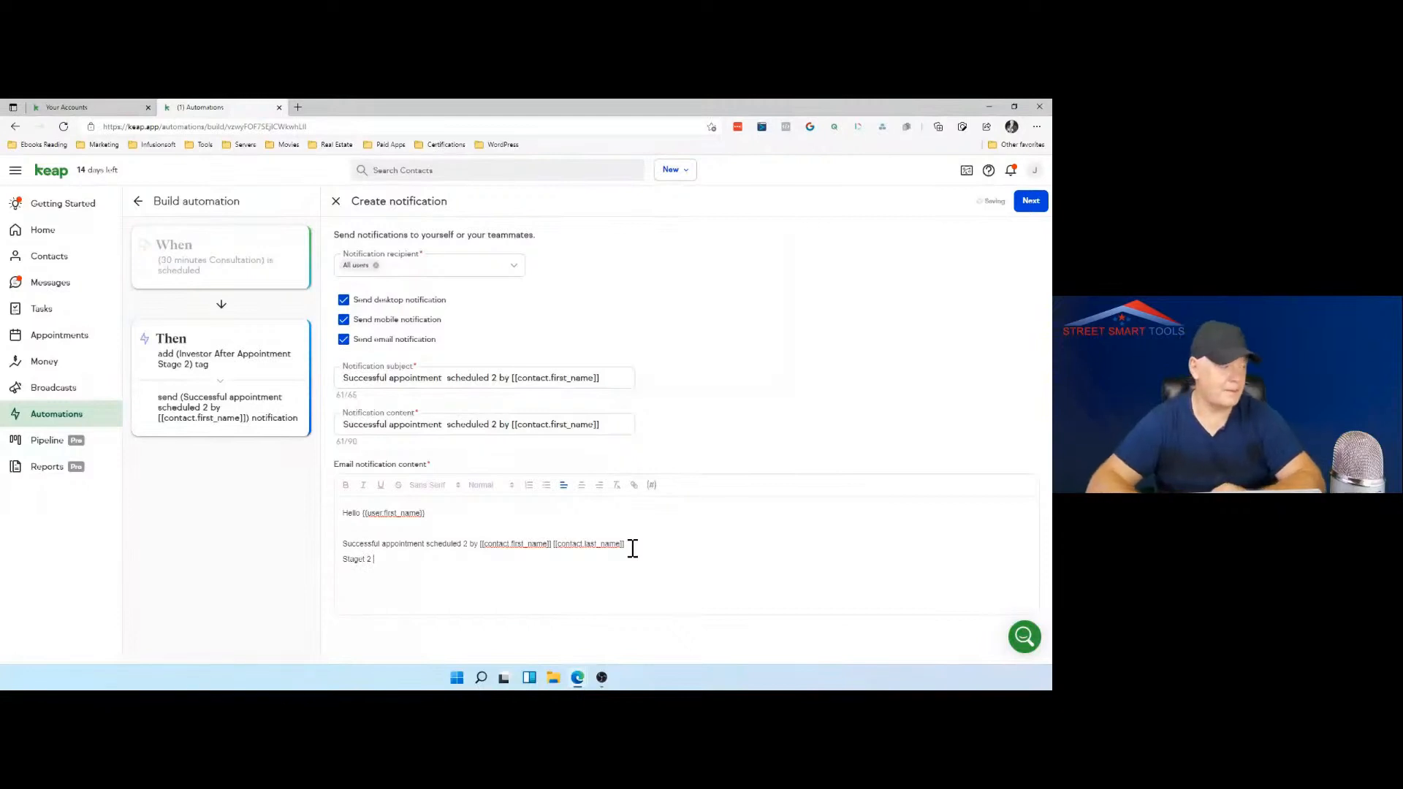
{"action": "type", "text": "will be triggered"}
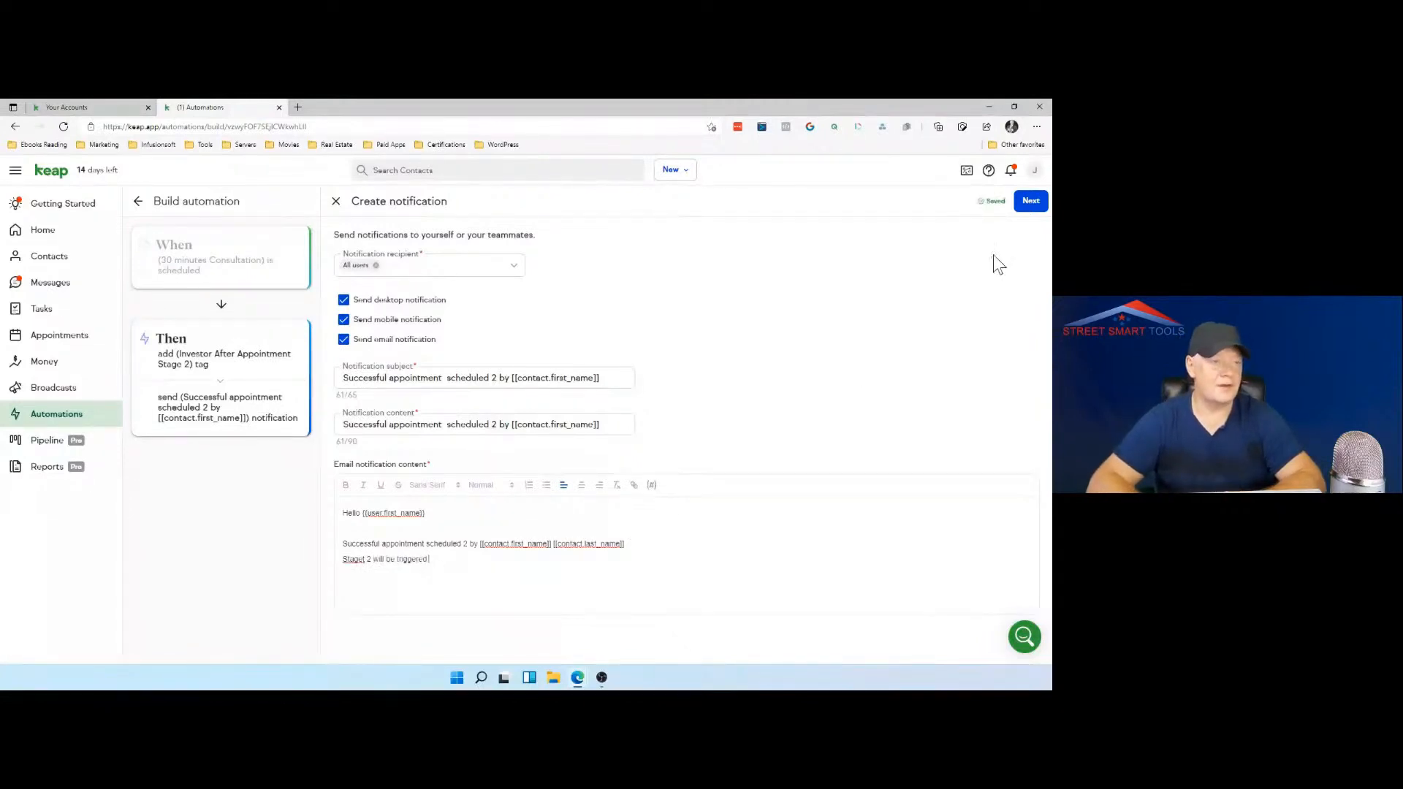
{"action": "left_click", "coordinate": [1035, 209]}
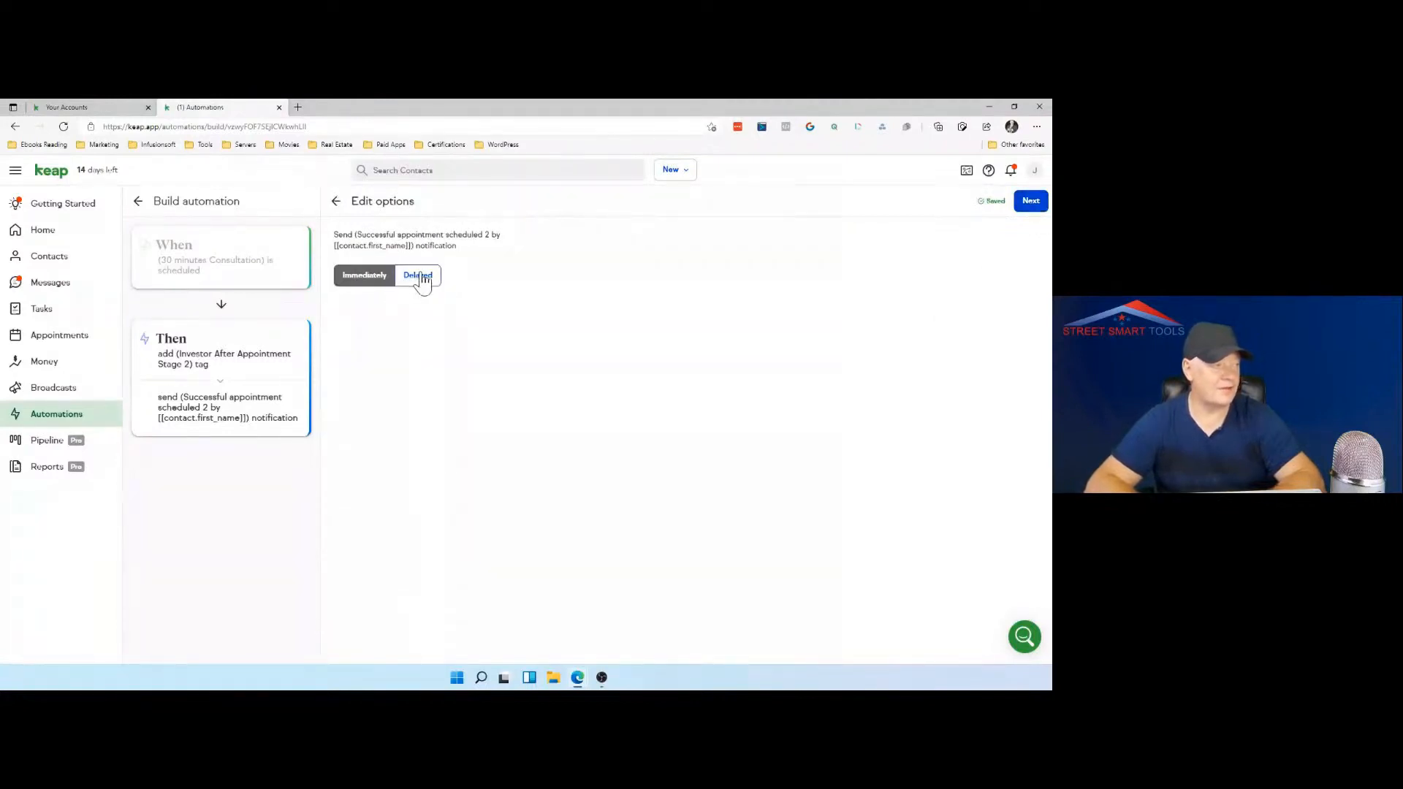
Step: Delay the notification with a wait of 30 minutes and finish its timing options
{"action": "left_click", "coordinate": [422, 278]}
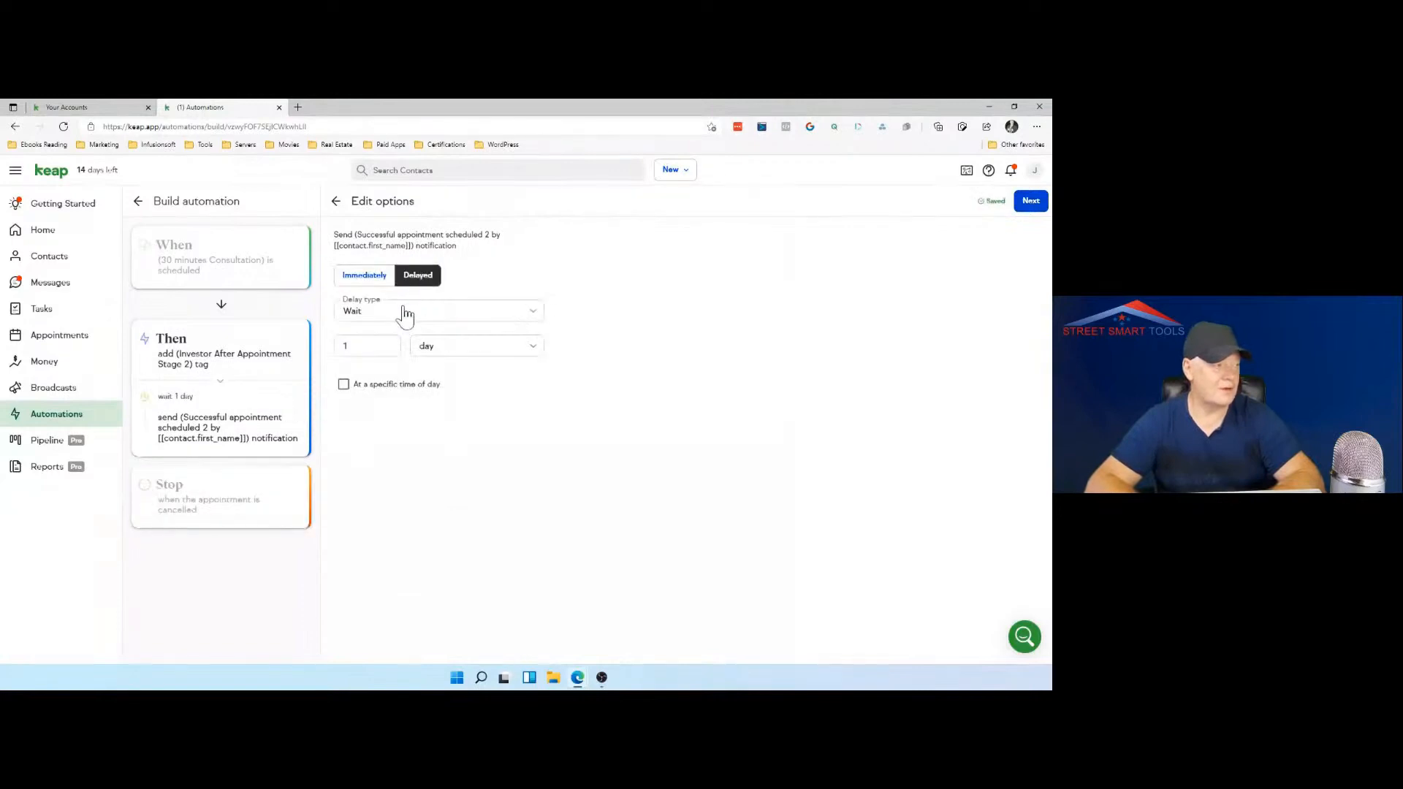
{"action": "left_click", "coordinate": [447, 351]}
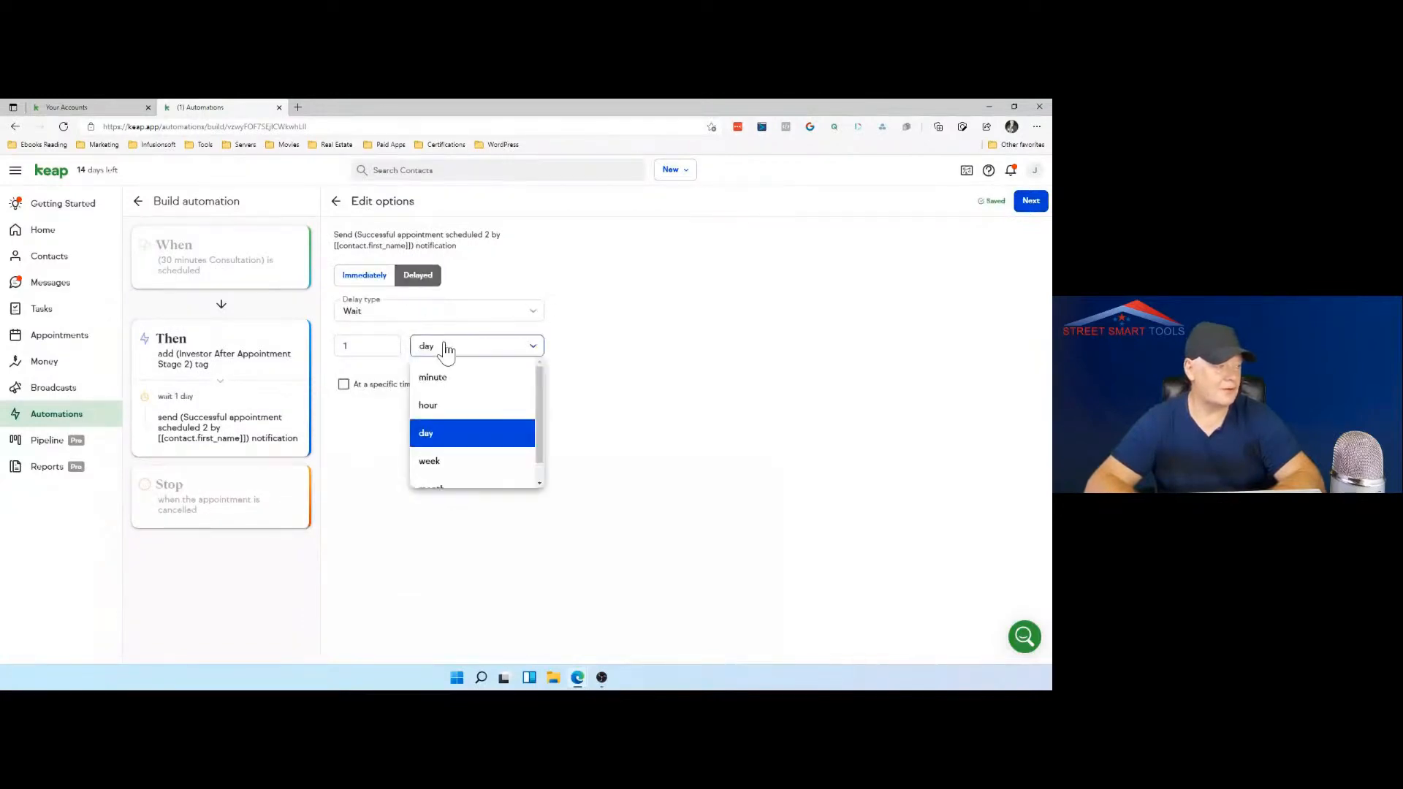
{"action": "left_click", "coordinate": [437, 379]}
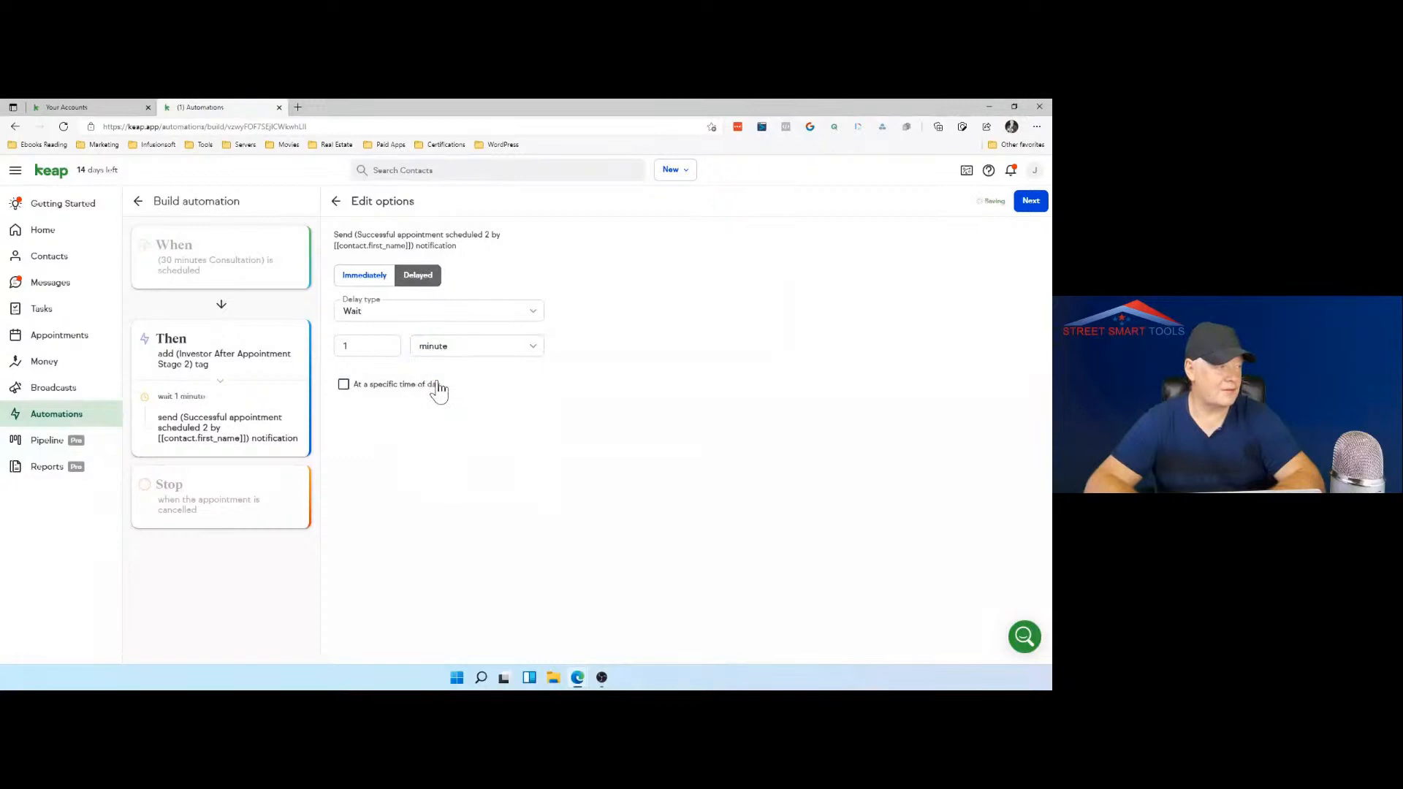
{"action": "left_click_drag", "start_coordinate": [369, 345], "coordinate": [322, 345]}
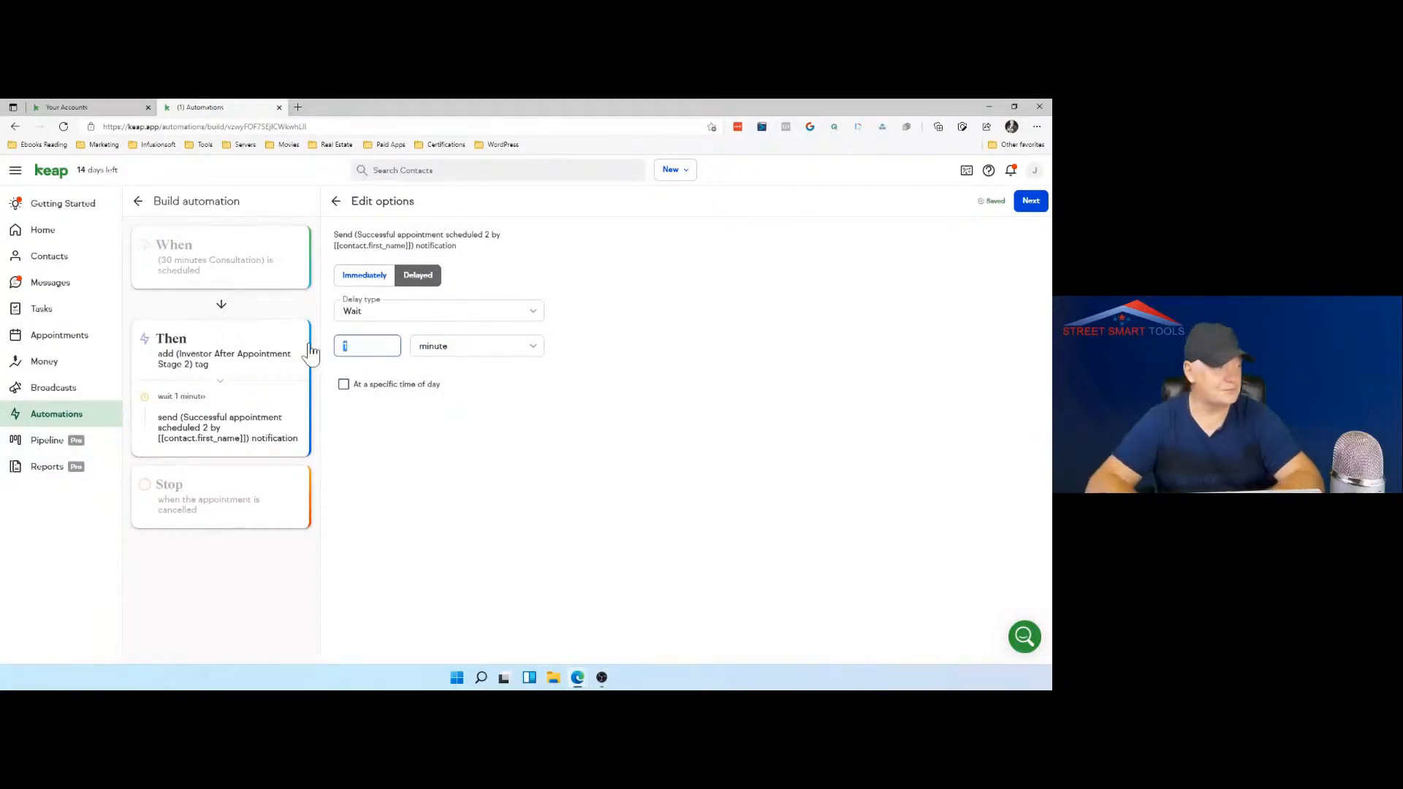
{"action": "type", "text": "30"}
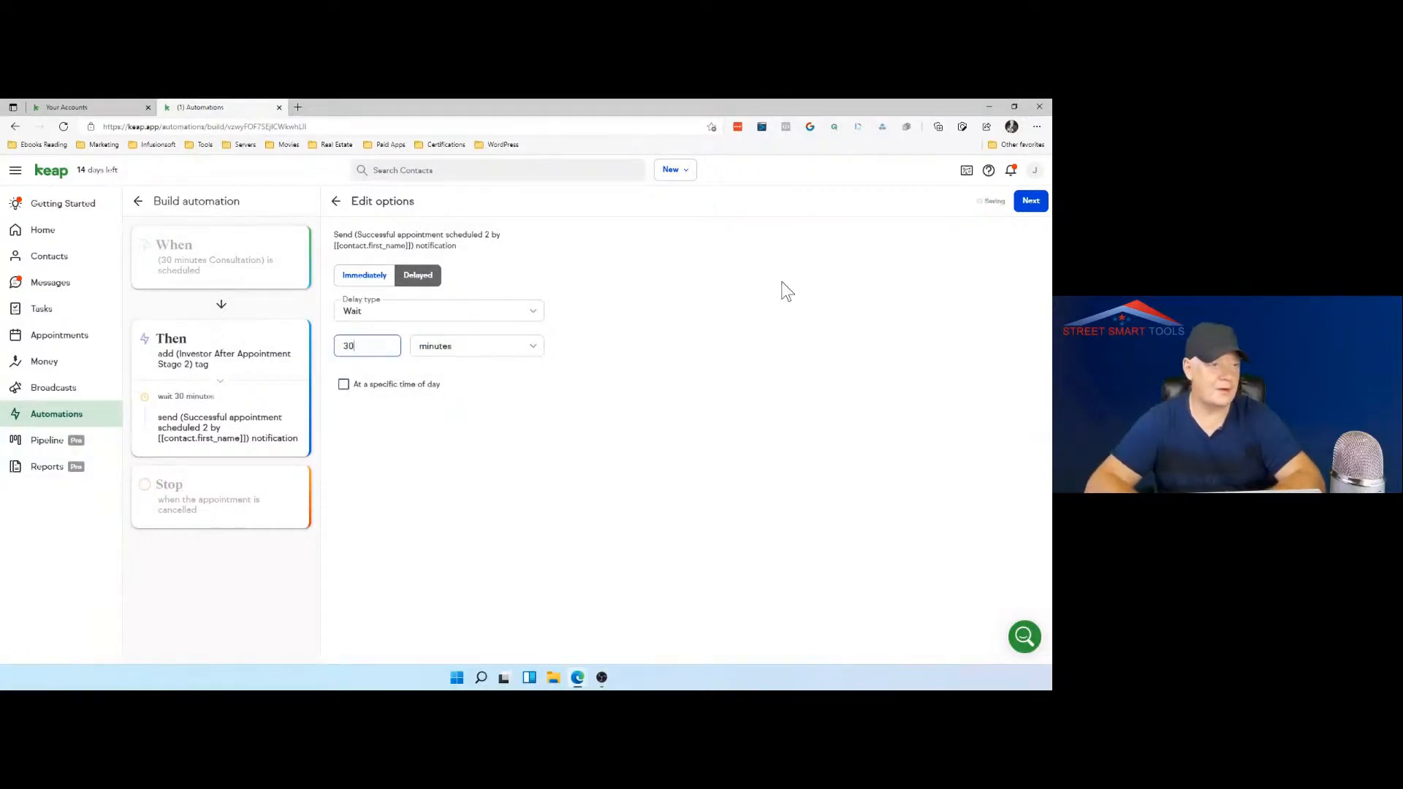
{"action": "left_click", "coordinate": [1031, 203]}
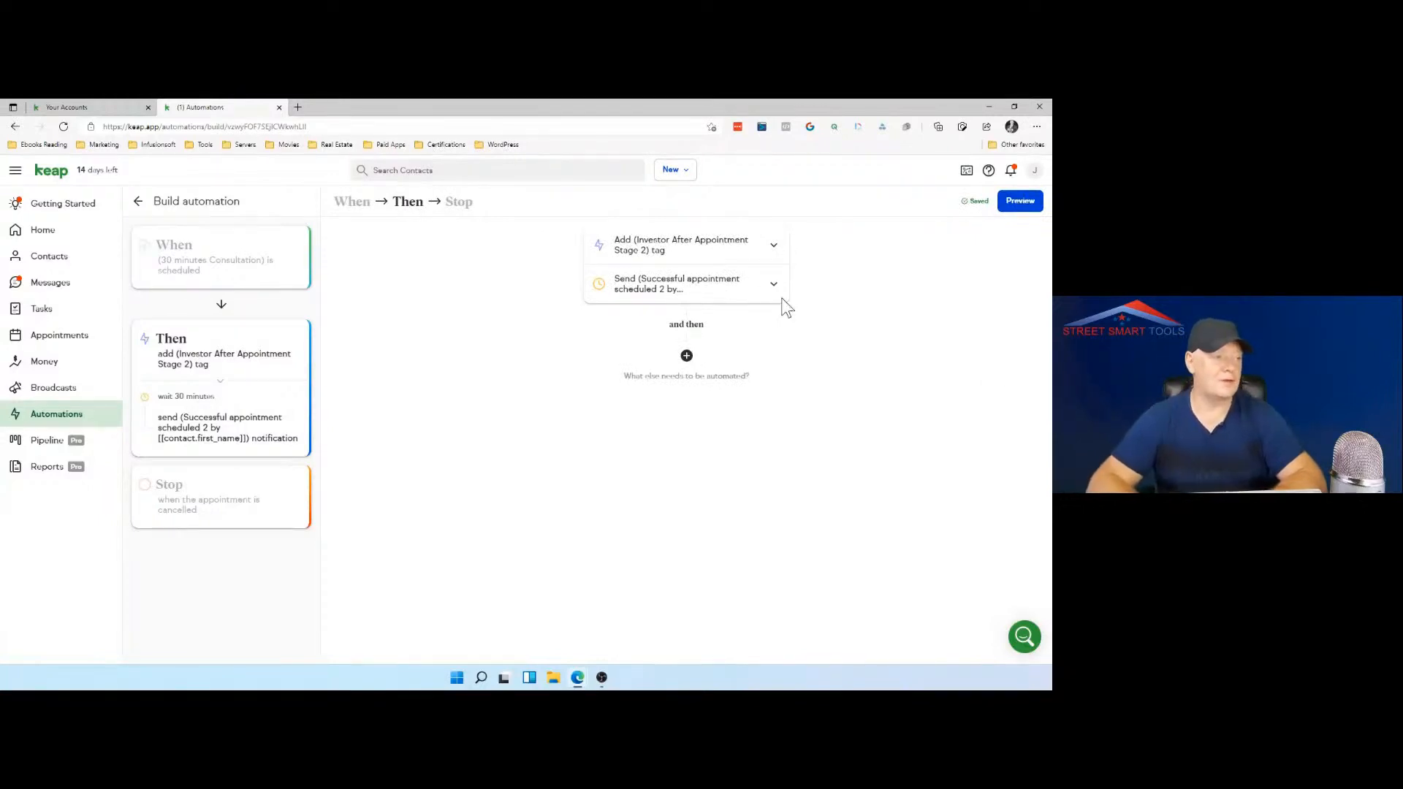
Step: Add a create-deal action after the delayed notification and begin its pipeline setup with the Sales pipeline template
{"action": "left_click", "coordinate": [686, 358]}
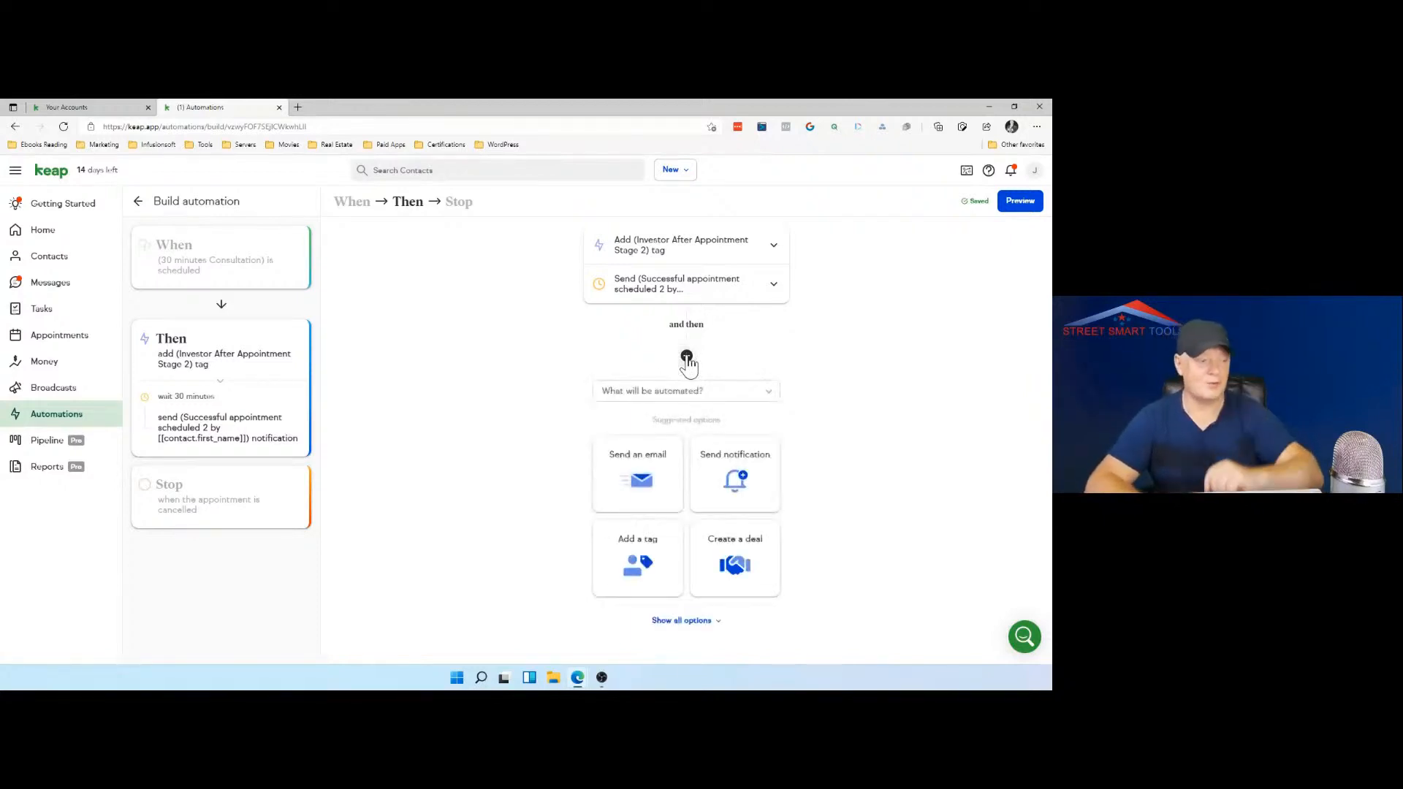
{"action": "left_click", "coordinate": [735, 567]}
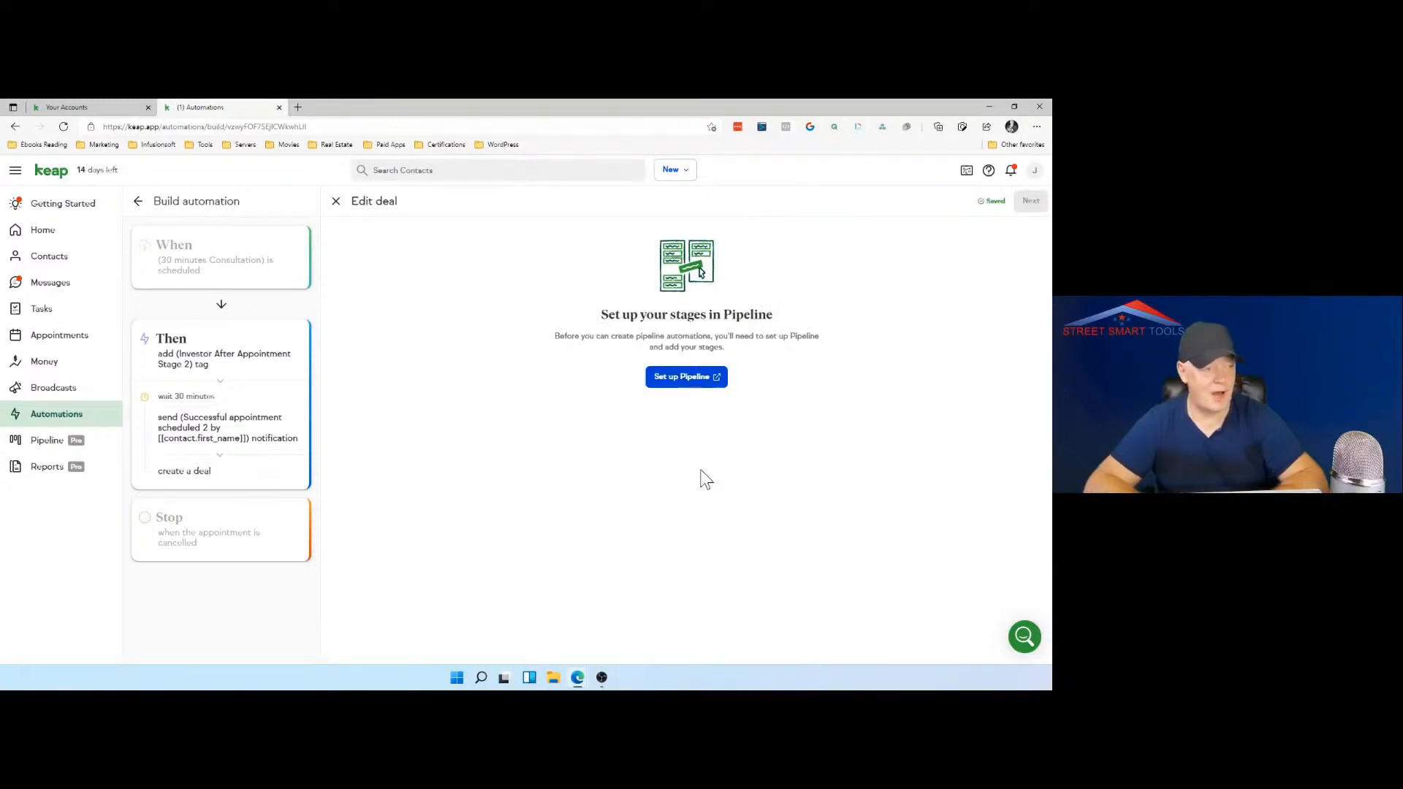
{"action": "left_click", "coordinate": [703, 385]}
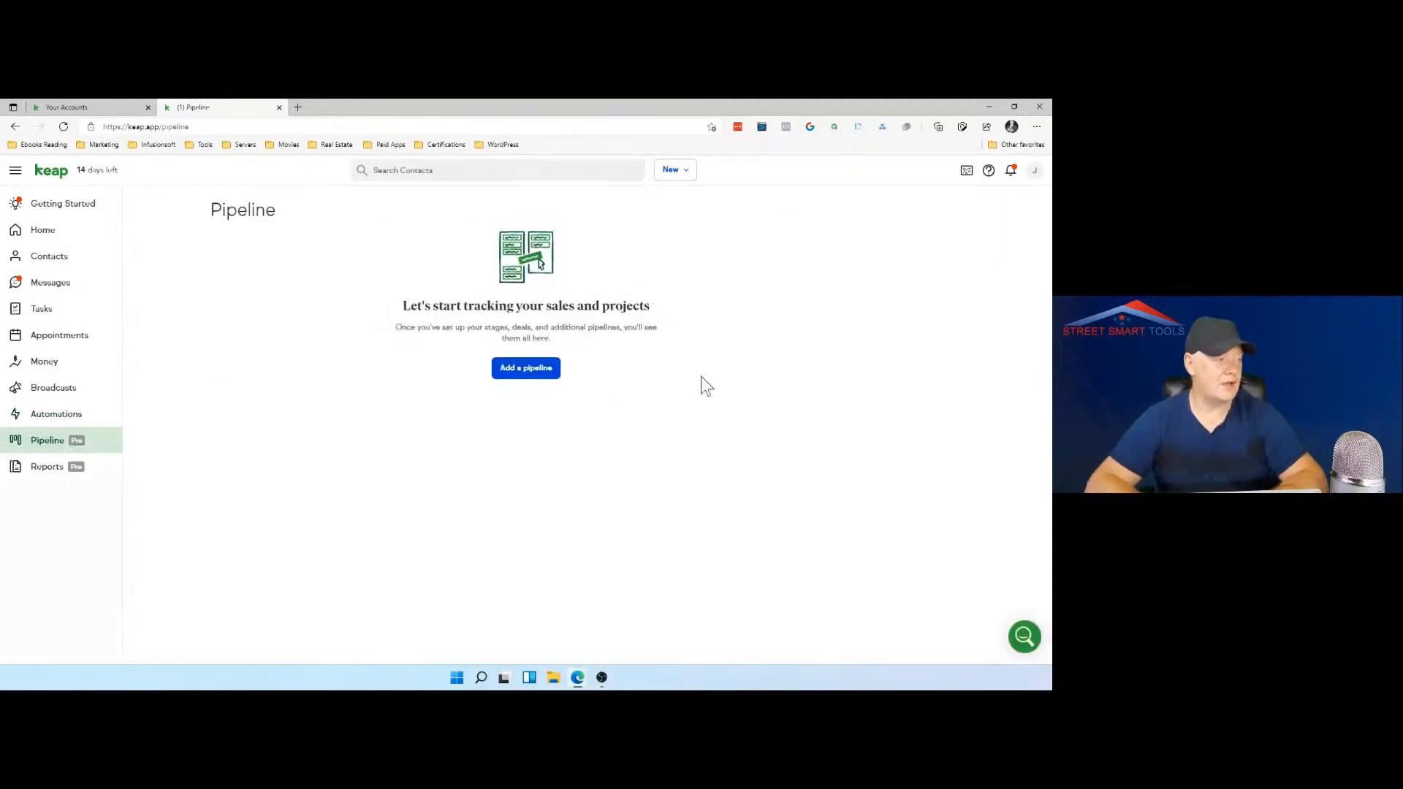
{"action": "left_click", "coordinate": [512, 367]}
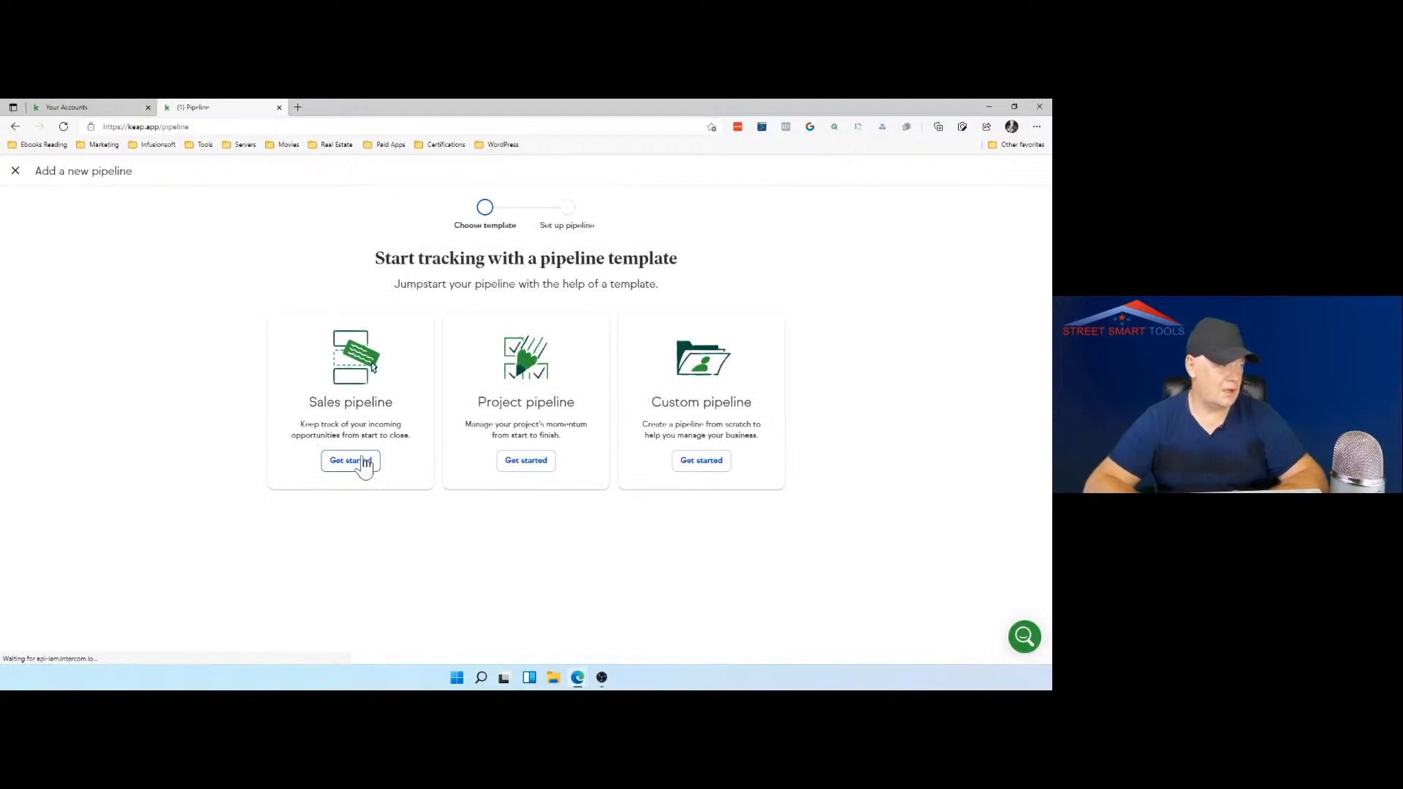
{"action": "left_click", "coordinate": [363, 463]}
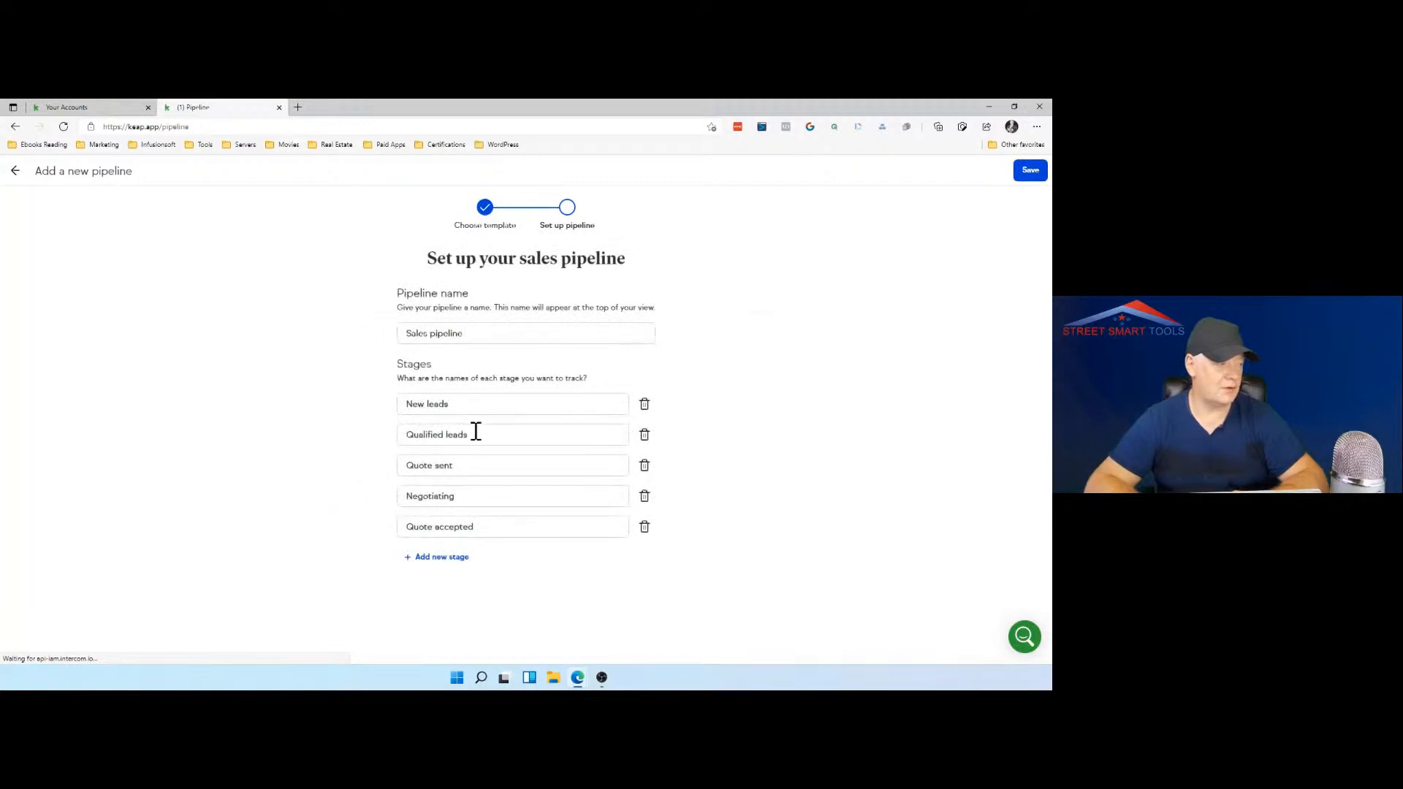
Step: Rename the sales pipeline's third stage as "Stage 2" and save the pipeline
{"action": "left_click_drag", "start_coordinate": [460, 465], "coordinate": [401, 469]}
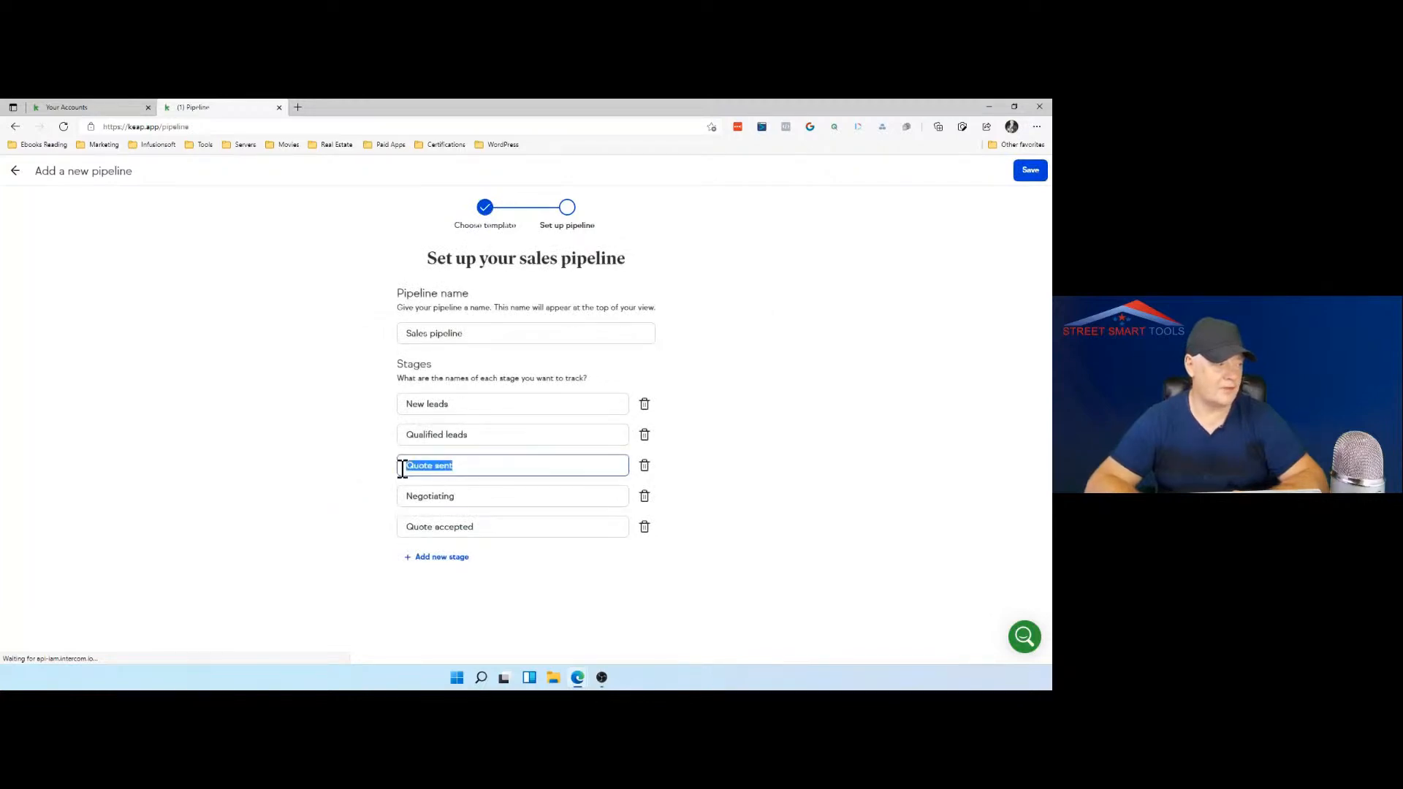
{"action": "type", "text": "Stge"}
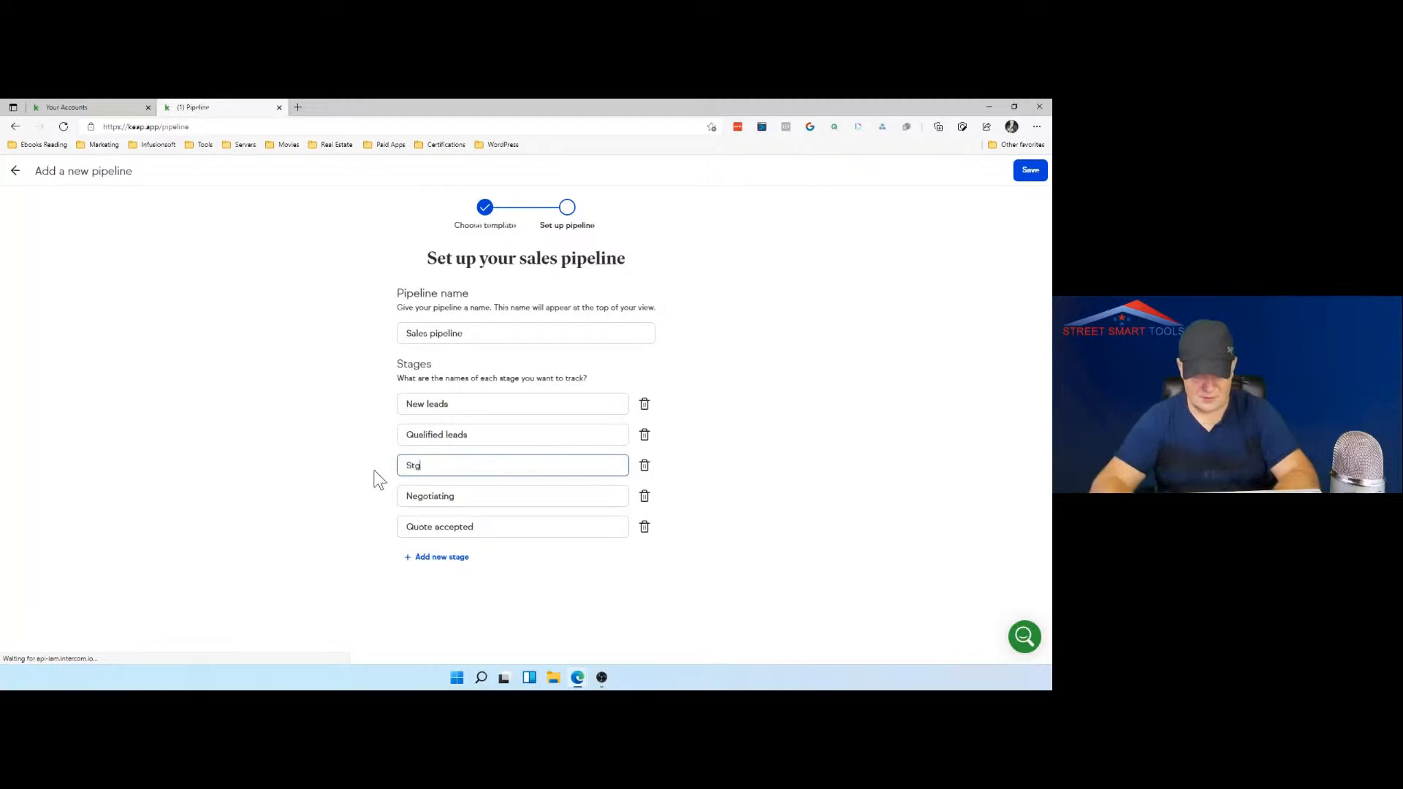
{"action": "key", "text": "BackSpace"}
{"action": "key", "text": "BackSpace"}
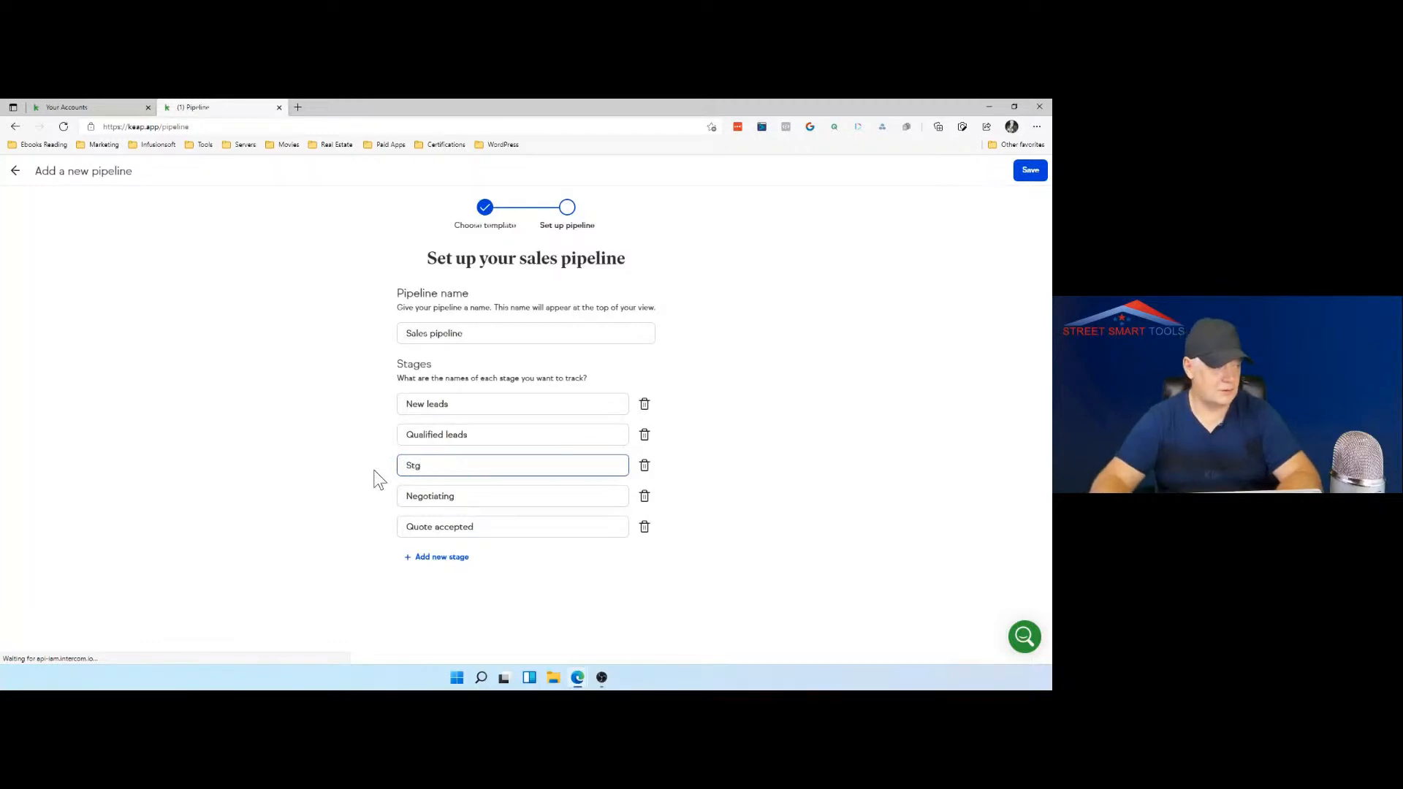
{"action": "key", "text": "BackSpace"}
{"action": "type", "text": "age 2"}
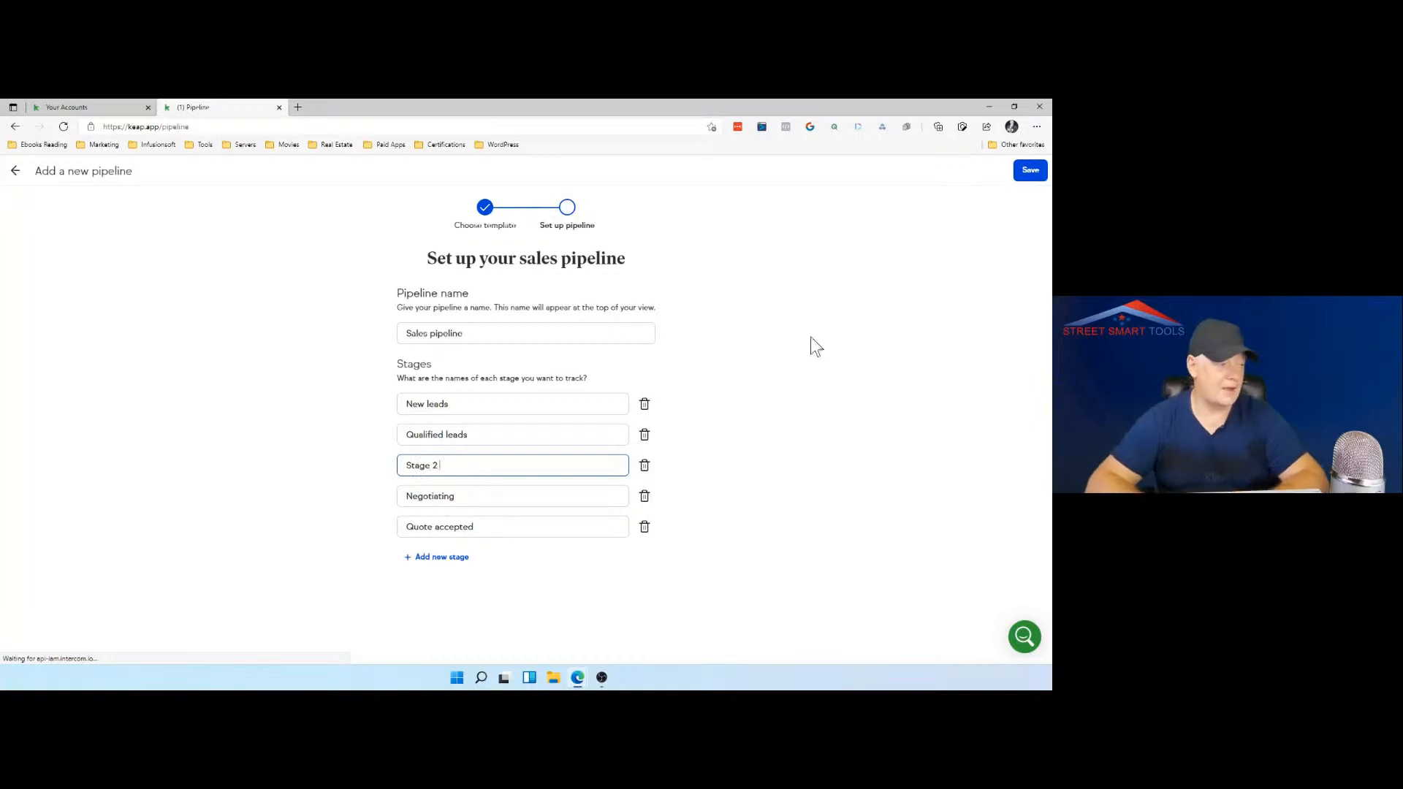
{"action": "left_click", "coordinate": [1030, 173]}
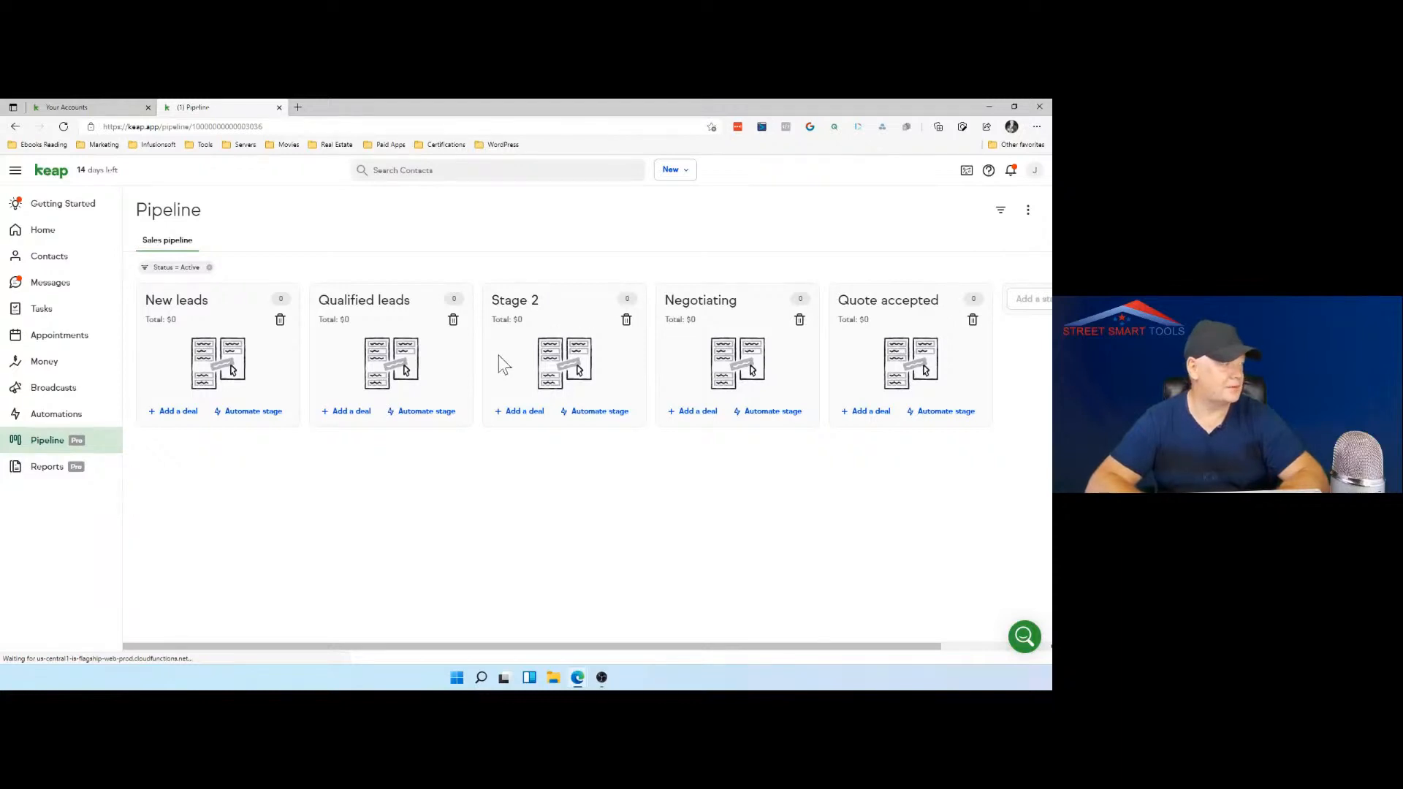
Step: Rename the active "My automation" as "Investor Stage 2" and return to the automations list
{"action": "left_click", "coordinate": [70, 421]}
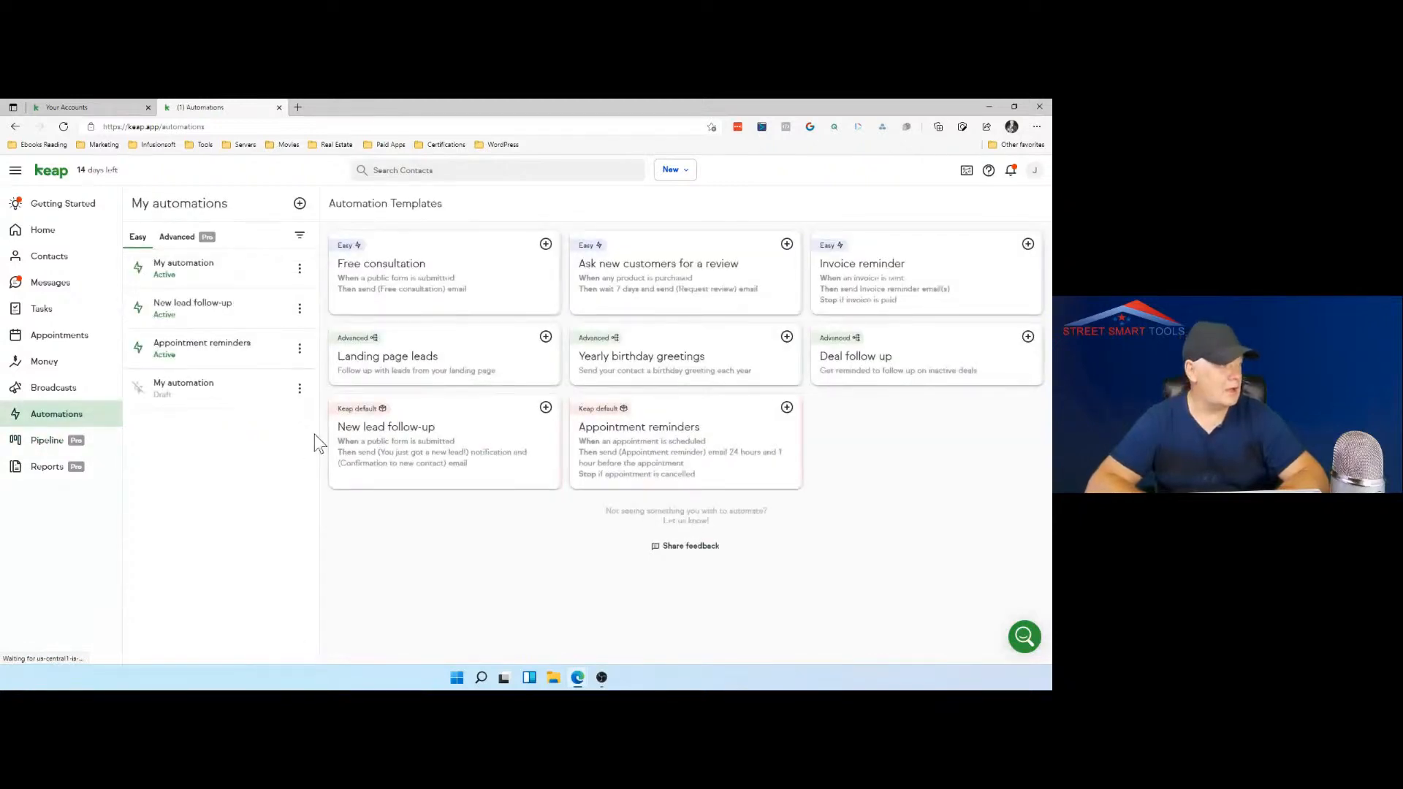
{"action": "left_click", "coordinate": [212, 271]}
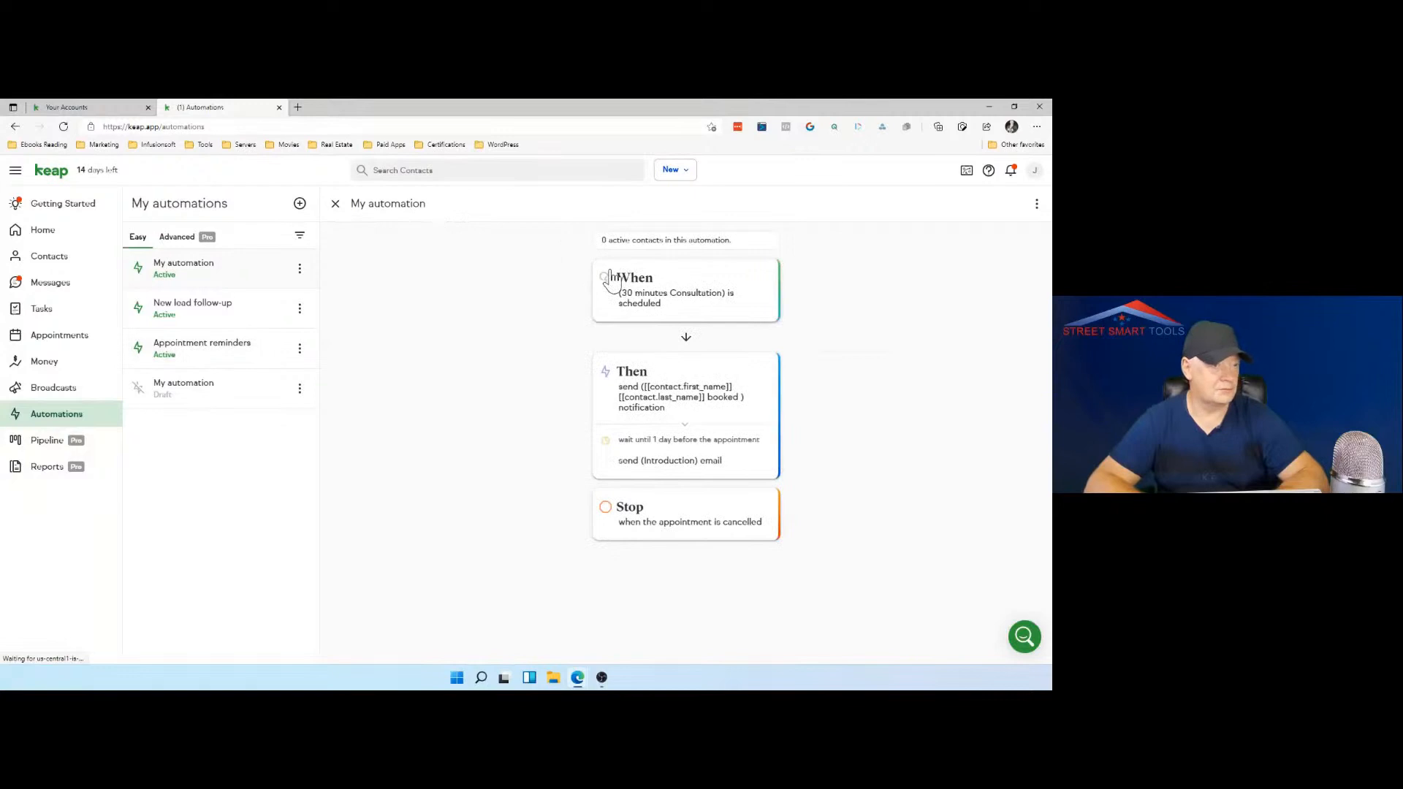
{"action": "left_click", "coordinate": [1037, 206]}
{"action": "left_click", "coordinate": [960, 266]}
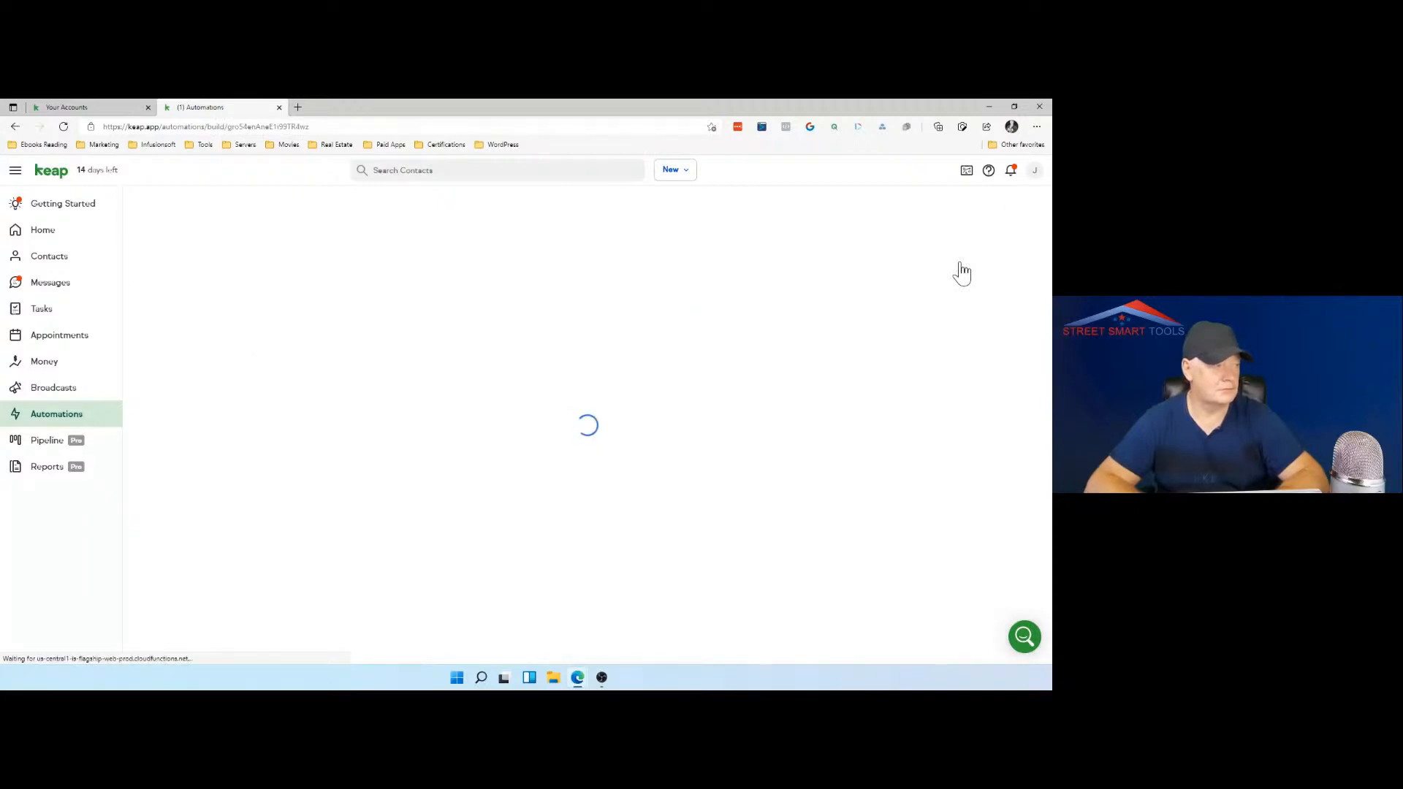
{"action": "left_click", "coordinate": [570, 242]}
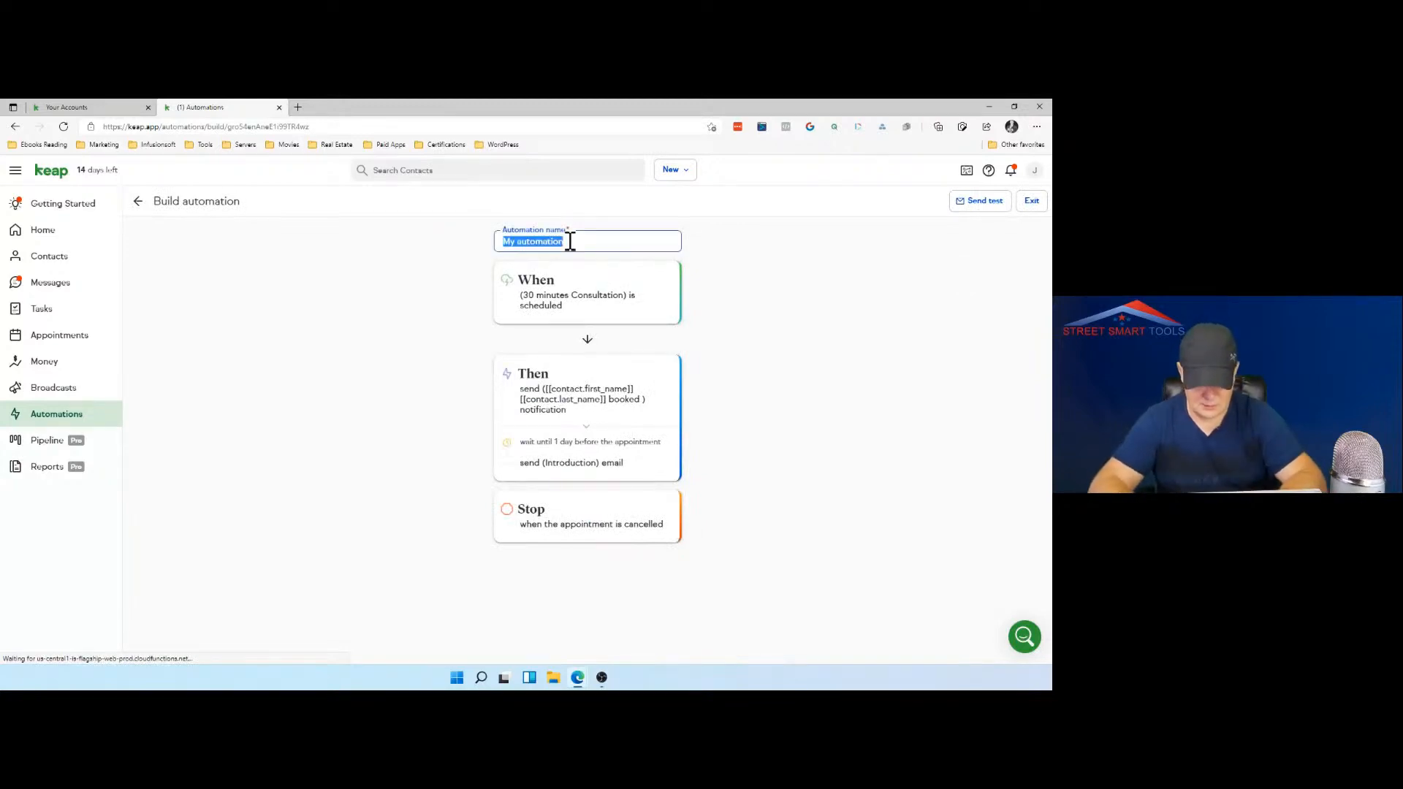
{"action": "type", "text": "Investor"}
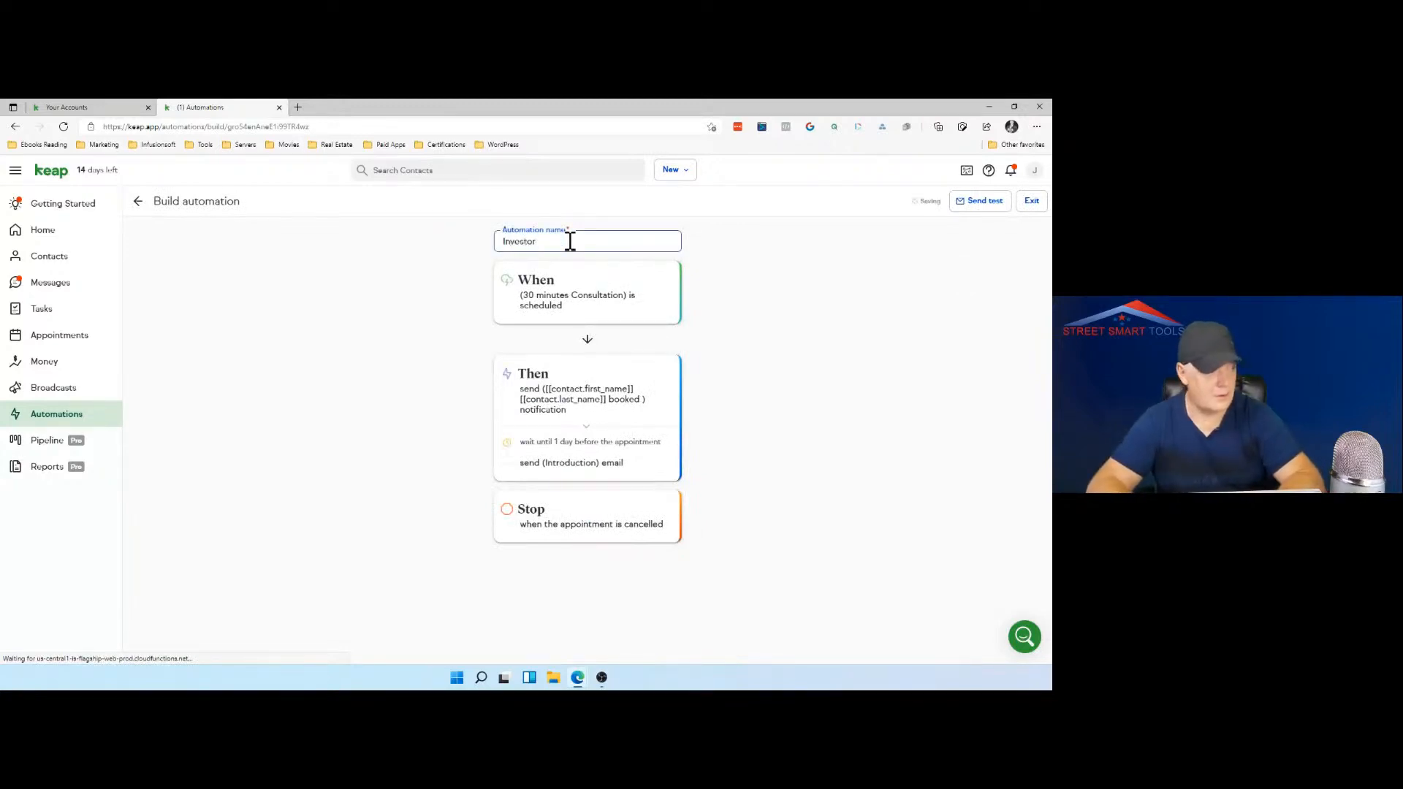
{"action": "type", "text": " Stag"}
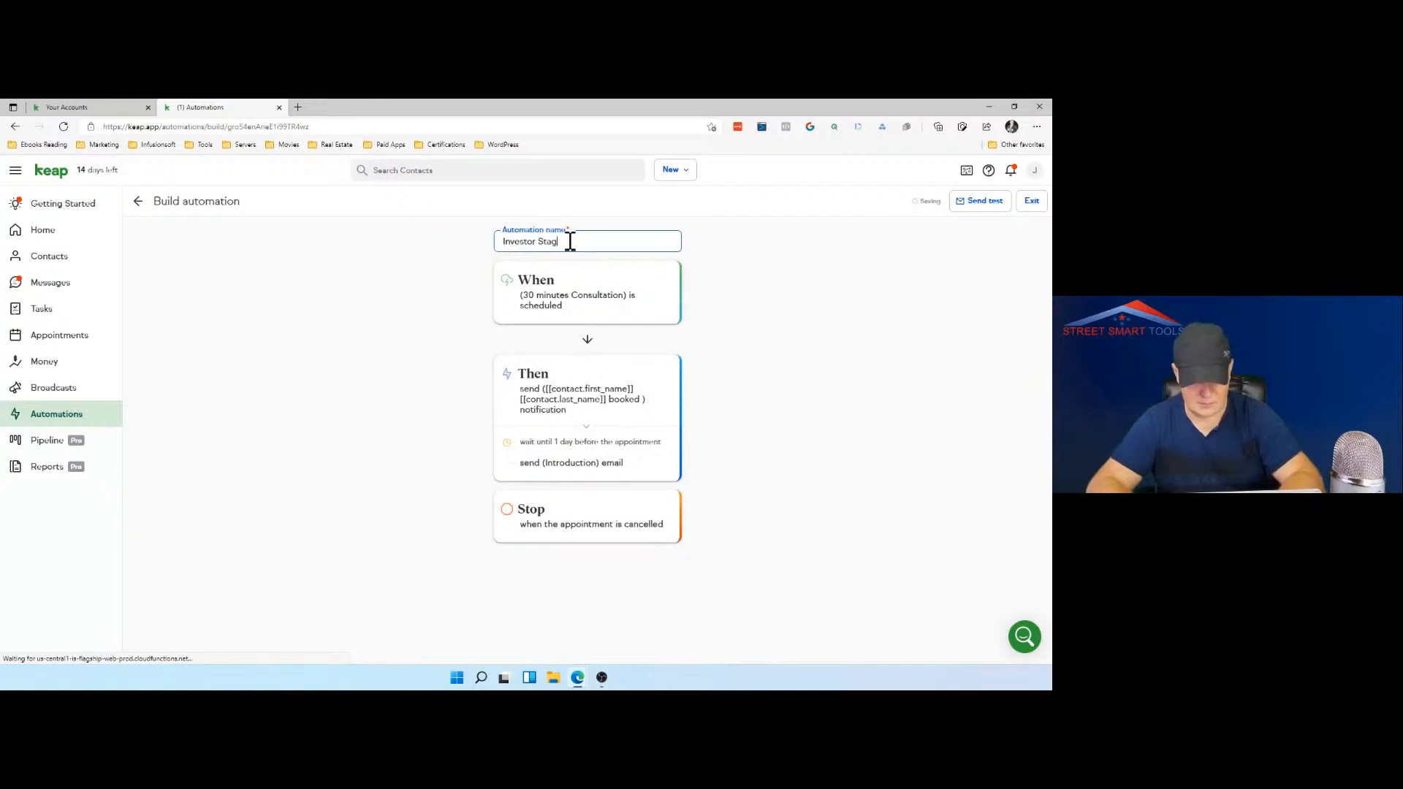
{"action": "type", "text": "e 2"}
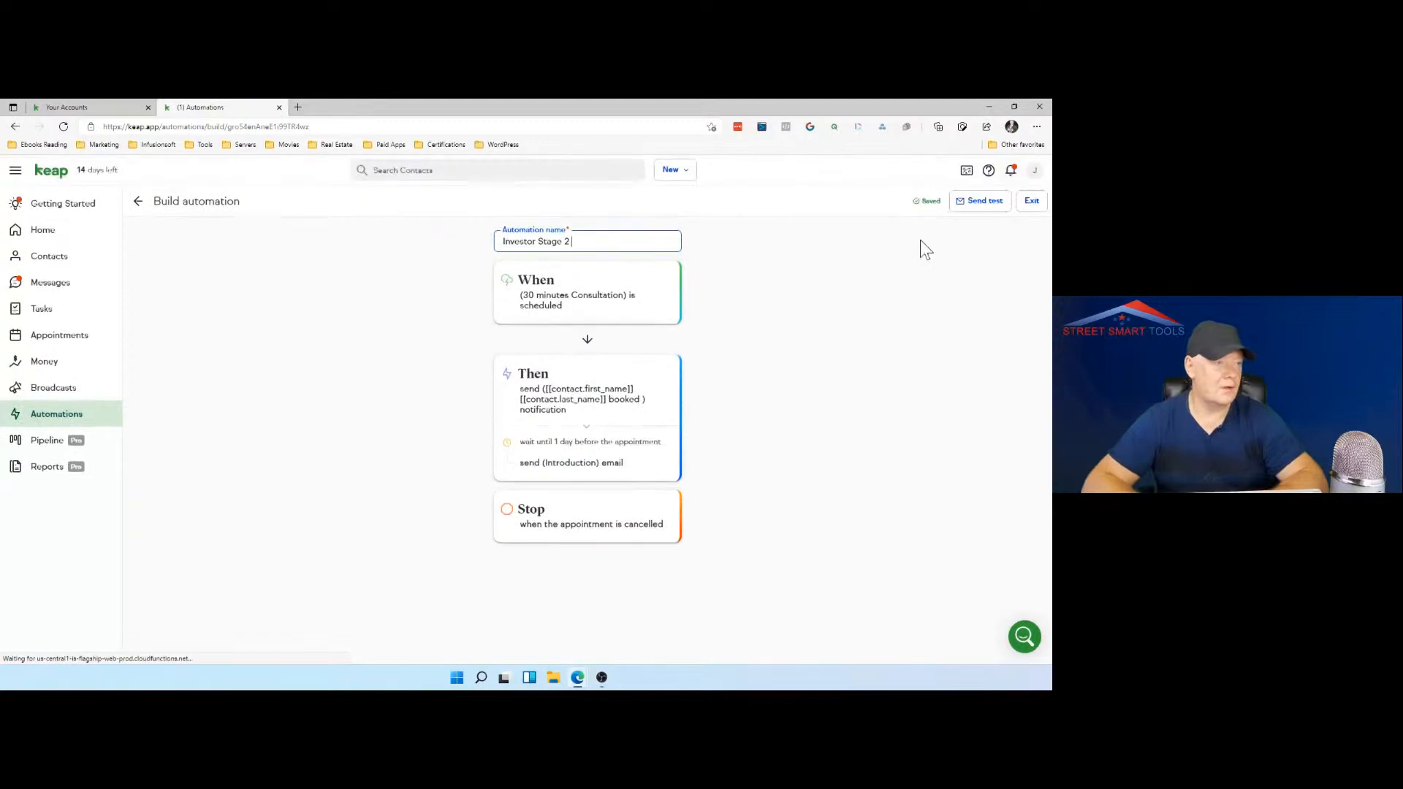
{"action": "left_click", "coordinate": [909, 257]}
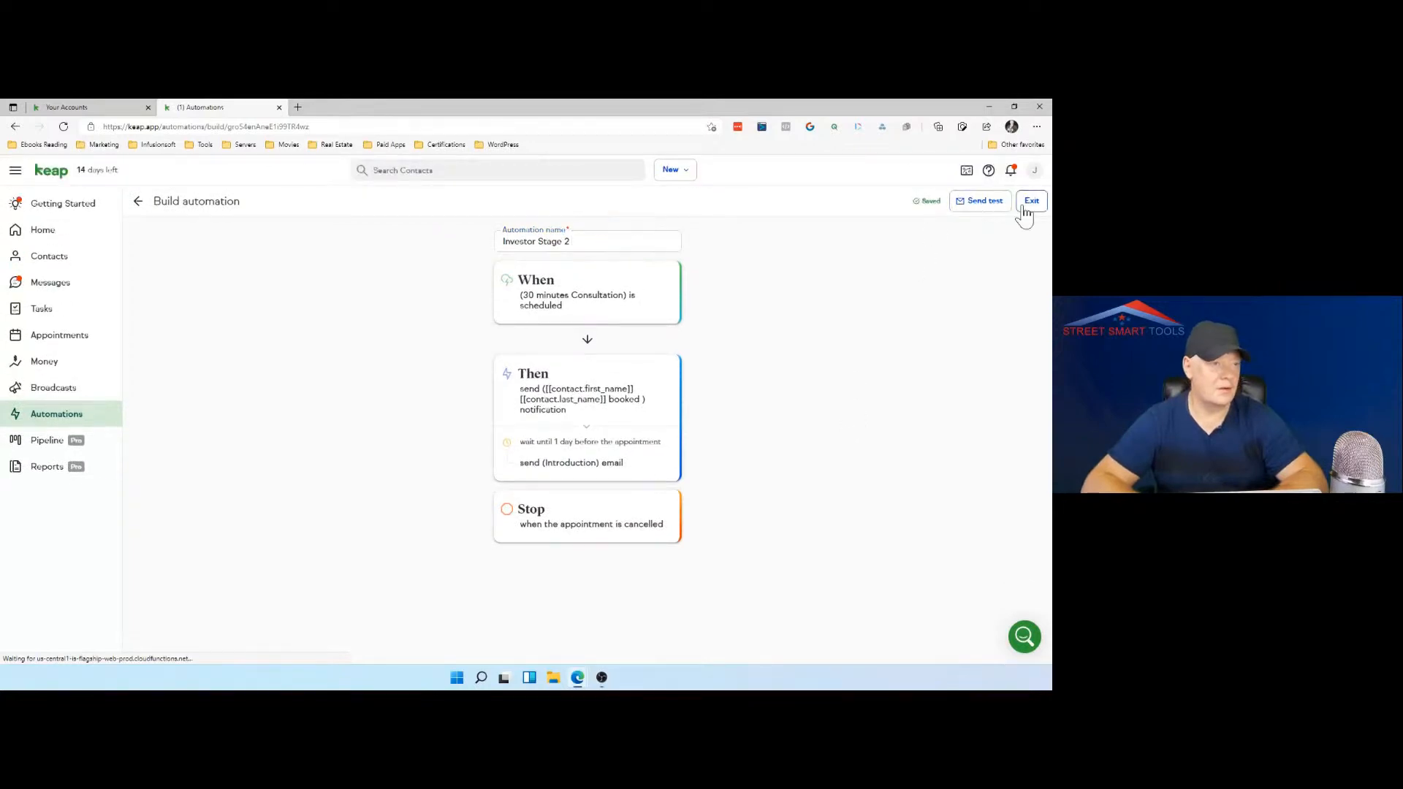
{"action": "left_click", "coordinate": [1031, 205]}
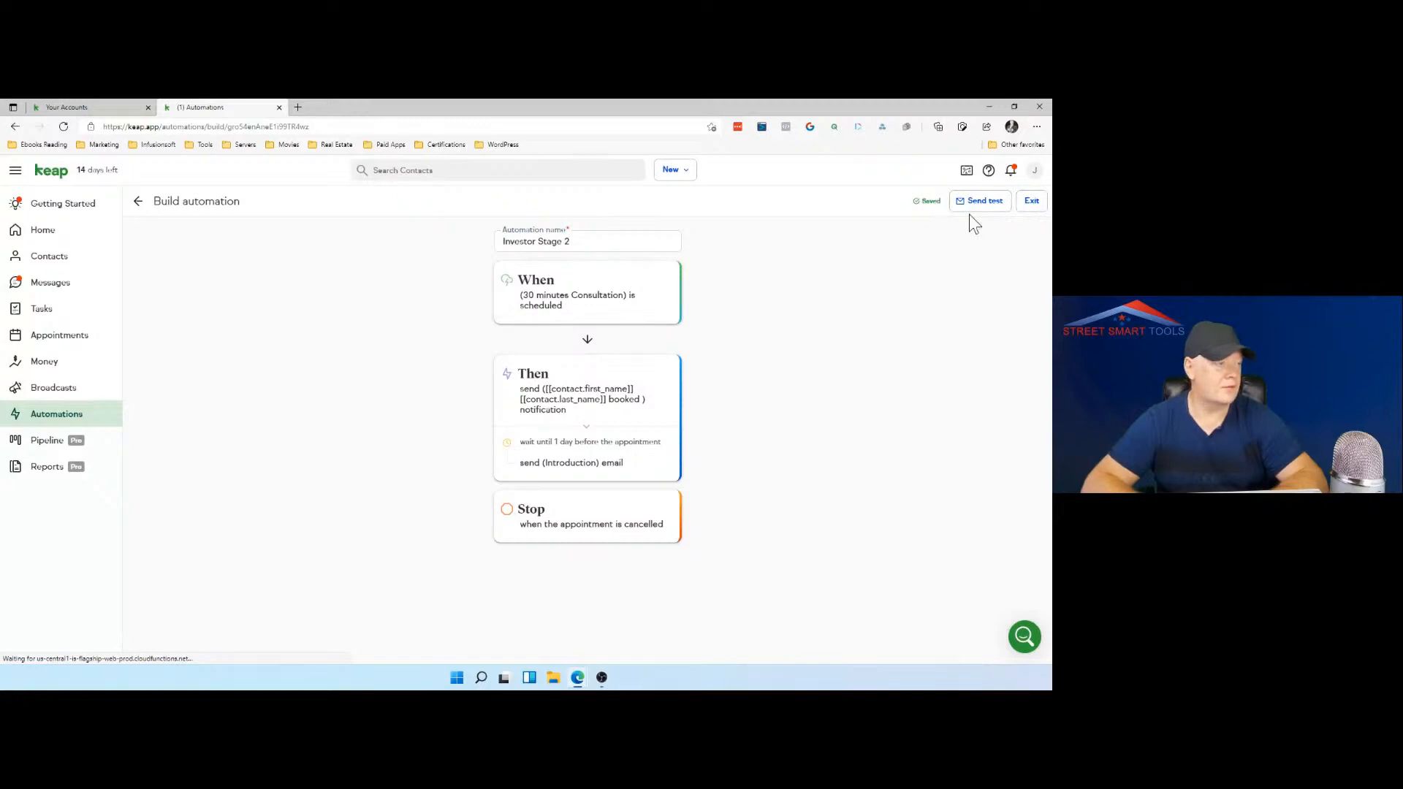
{"action": "left_click", "coordinate": [137, 205]}
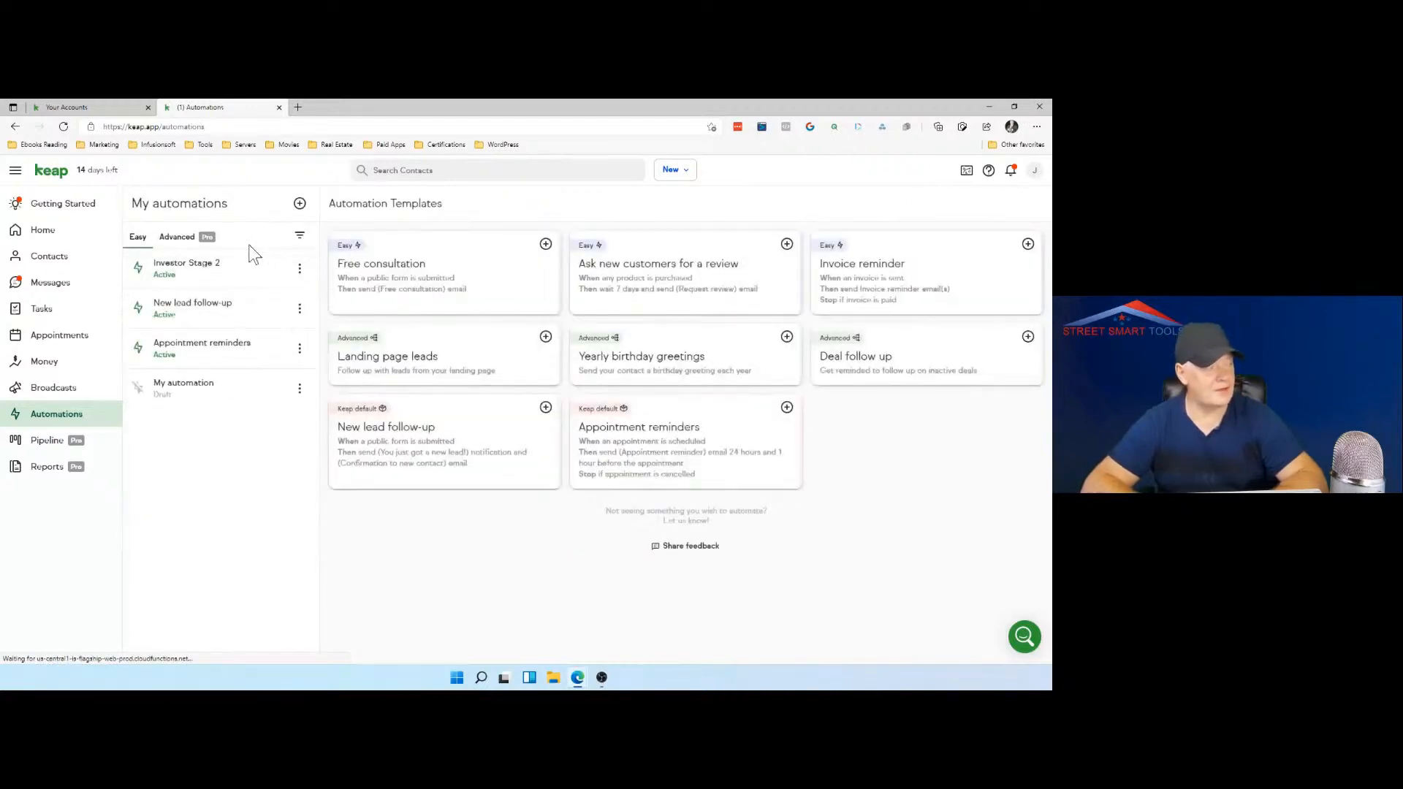
Step: Open the Investor Stage 2 automation for editing at its Then actions
{"action": "left_click", "coordinate": [300, 270]}
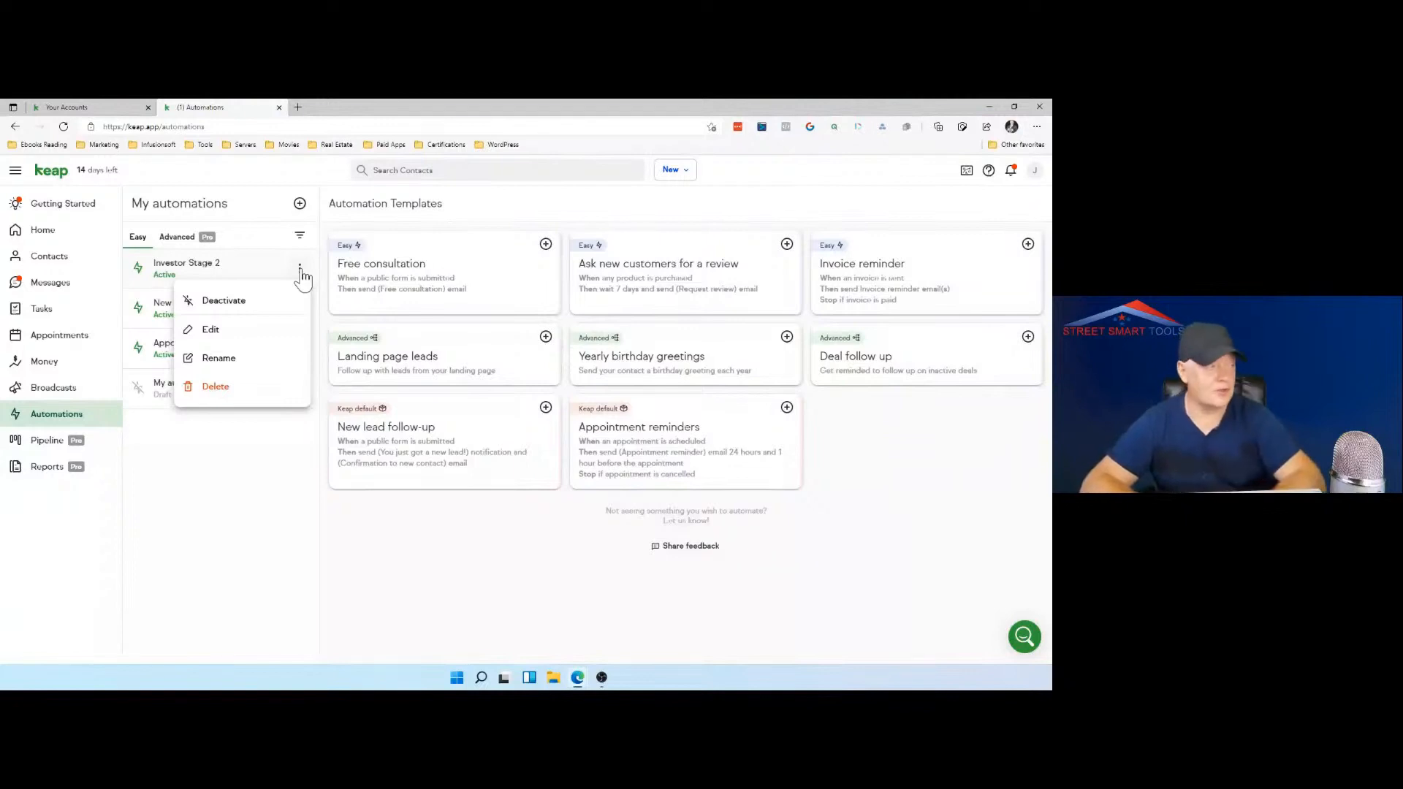
{"action": "left_click", "coordinate": [261, 461]}
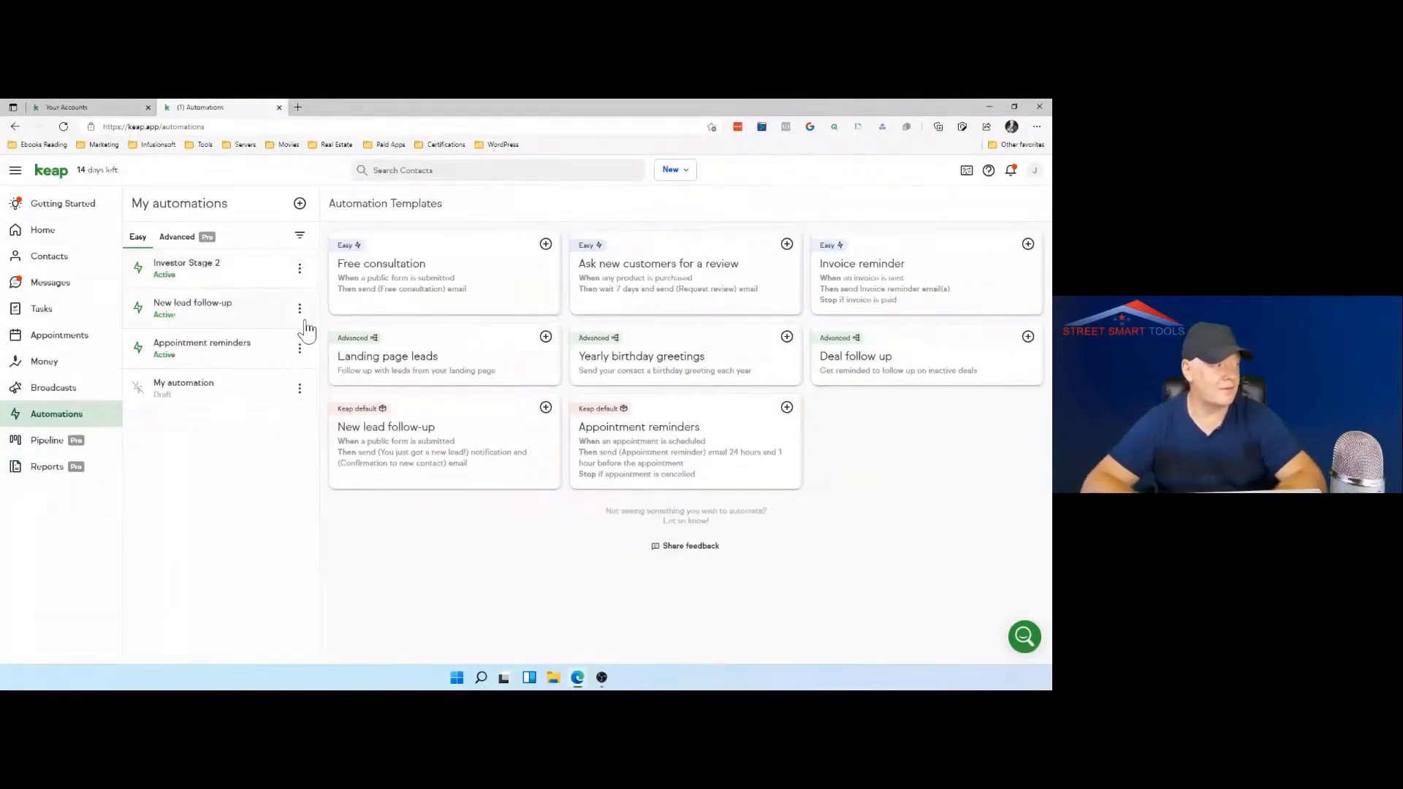
{"action": "left_click", "coordinate": [300, 270]}
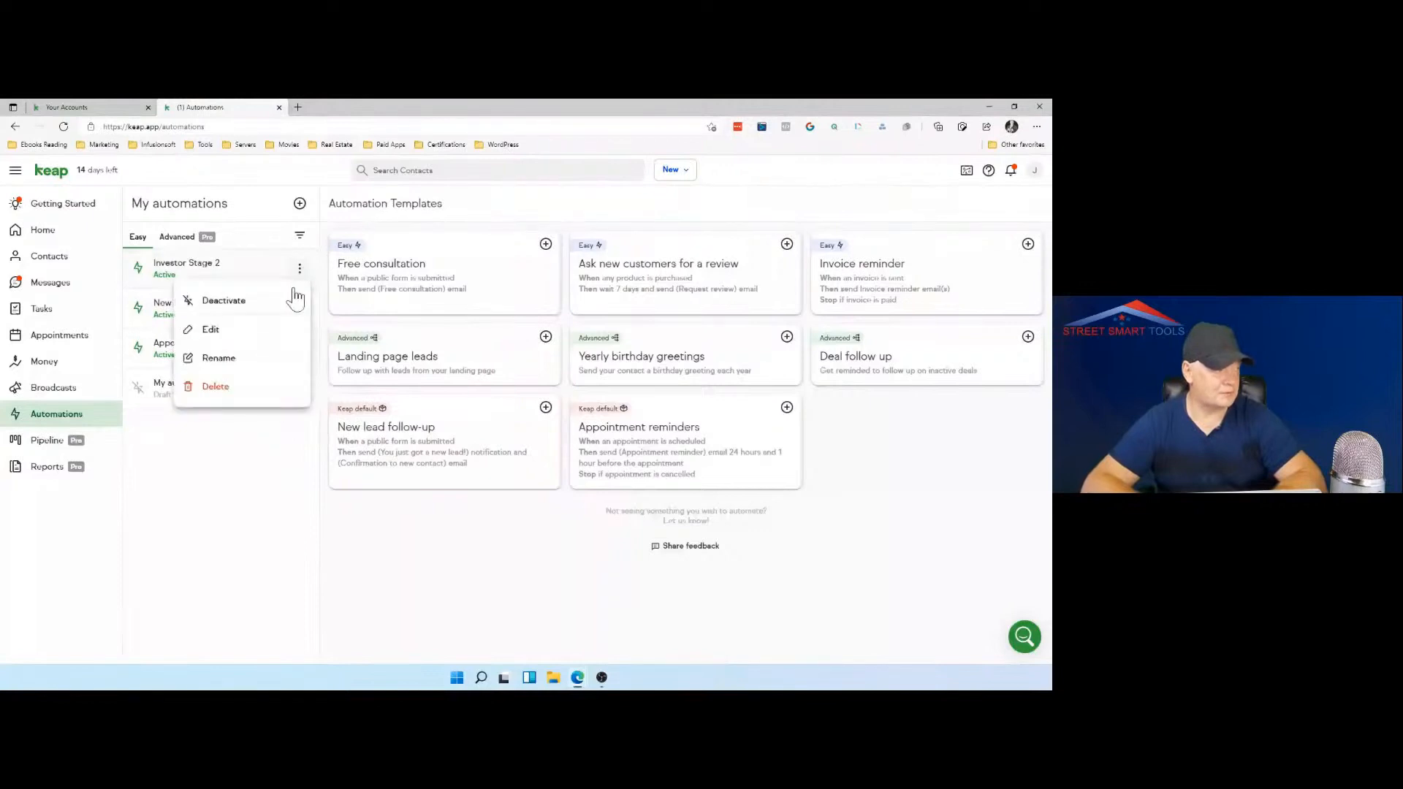
{"action": "left_click", "coordinate": [250, 336]}
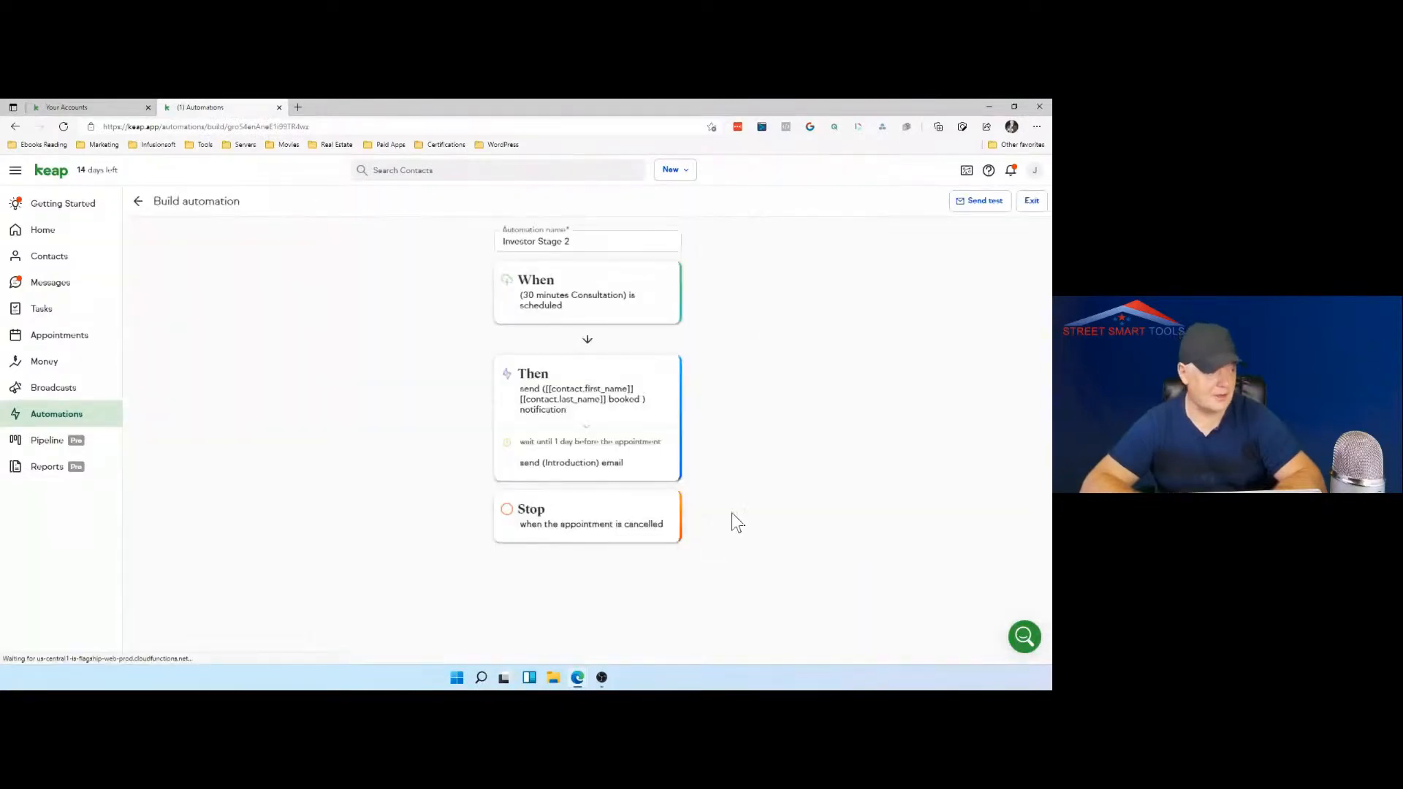
{"action": "left_click", "coordinate": [644, 449]}
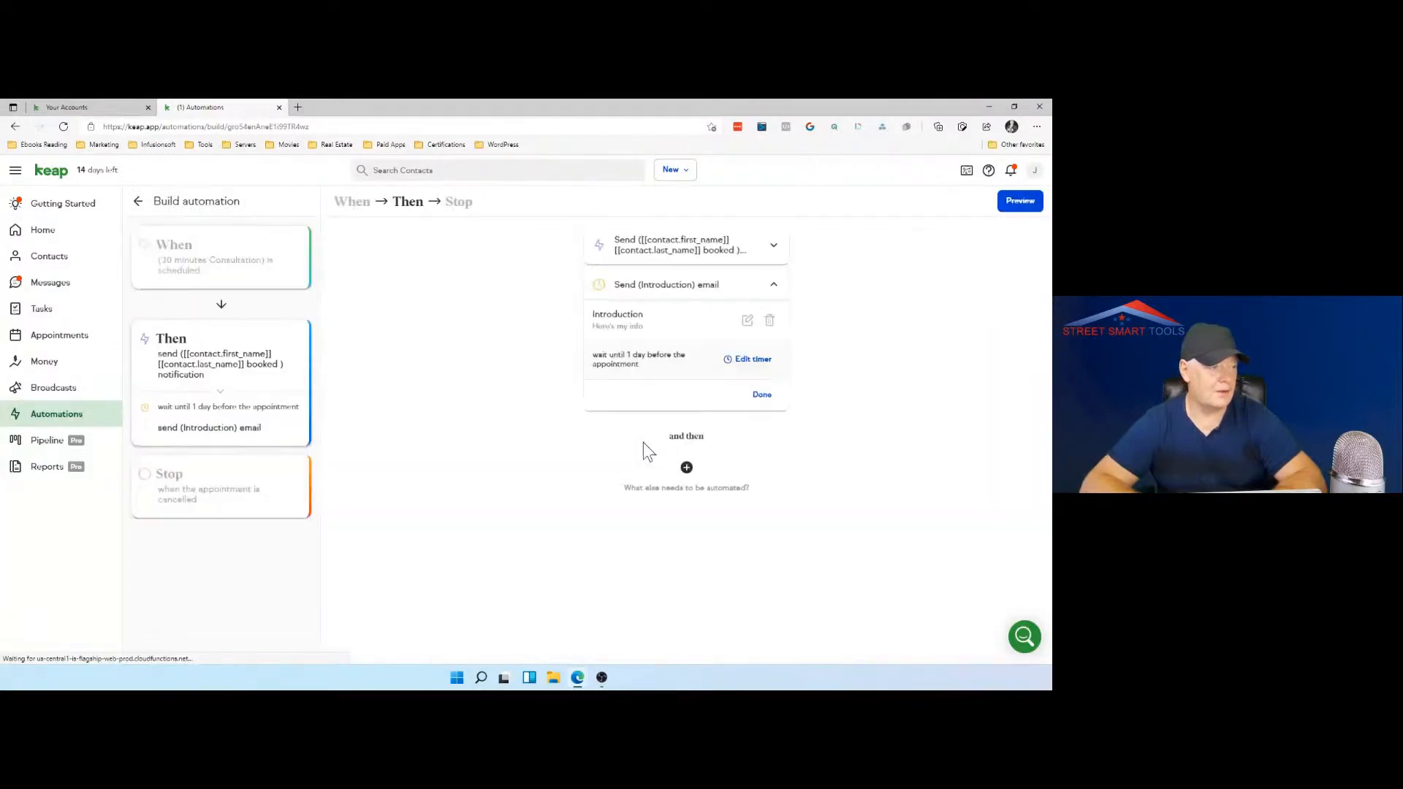
Step: Add an action after the Introduction email that creates a deal in Stage 2 of the Sales pipeline
{"action": "left_click", "coordinate": [686, 469]}
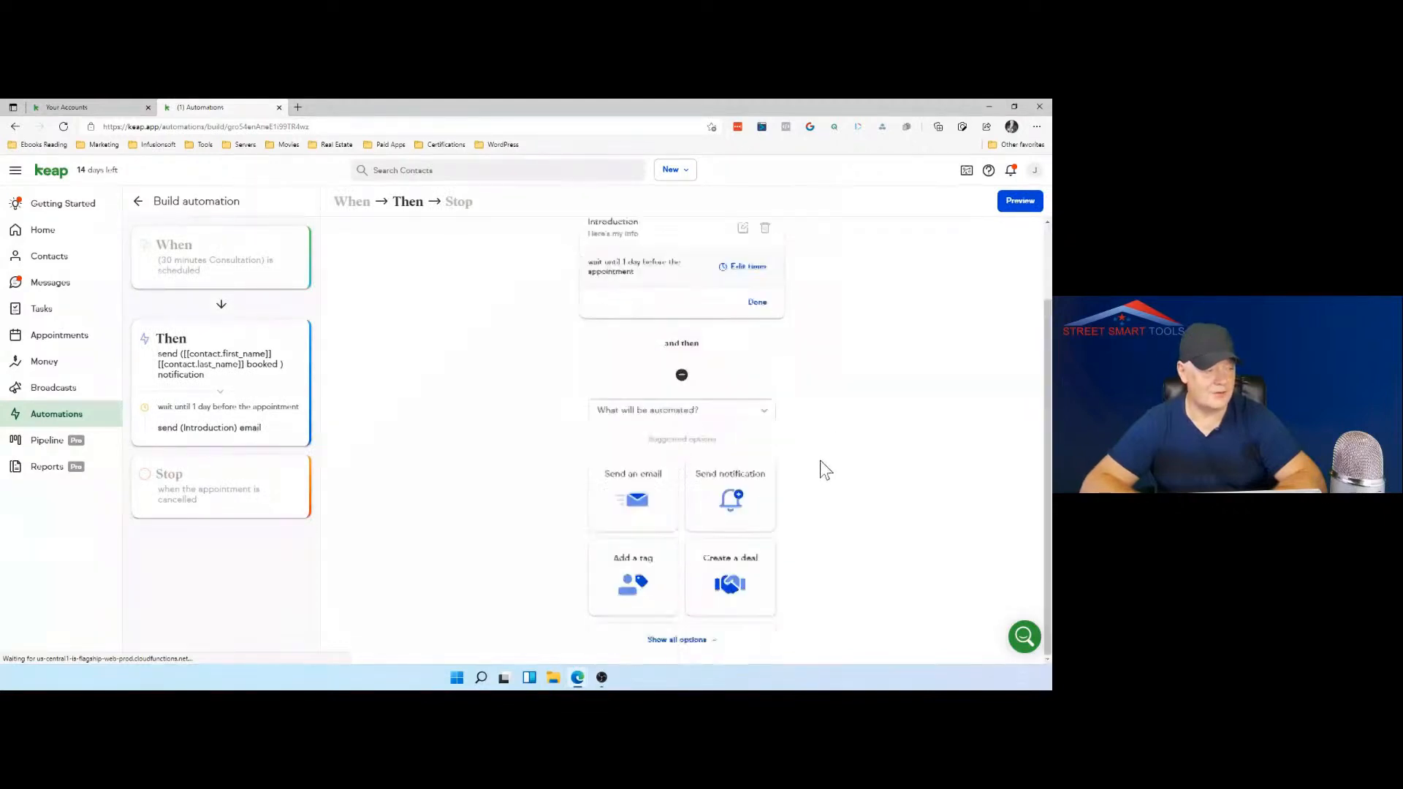
{"action": "left_click", "coordinate": [723, 561]}
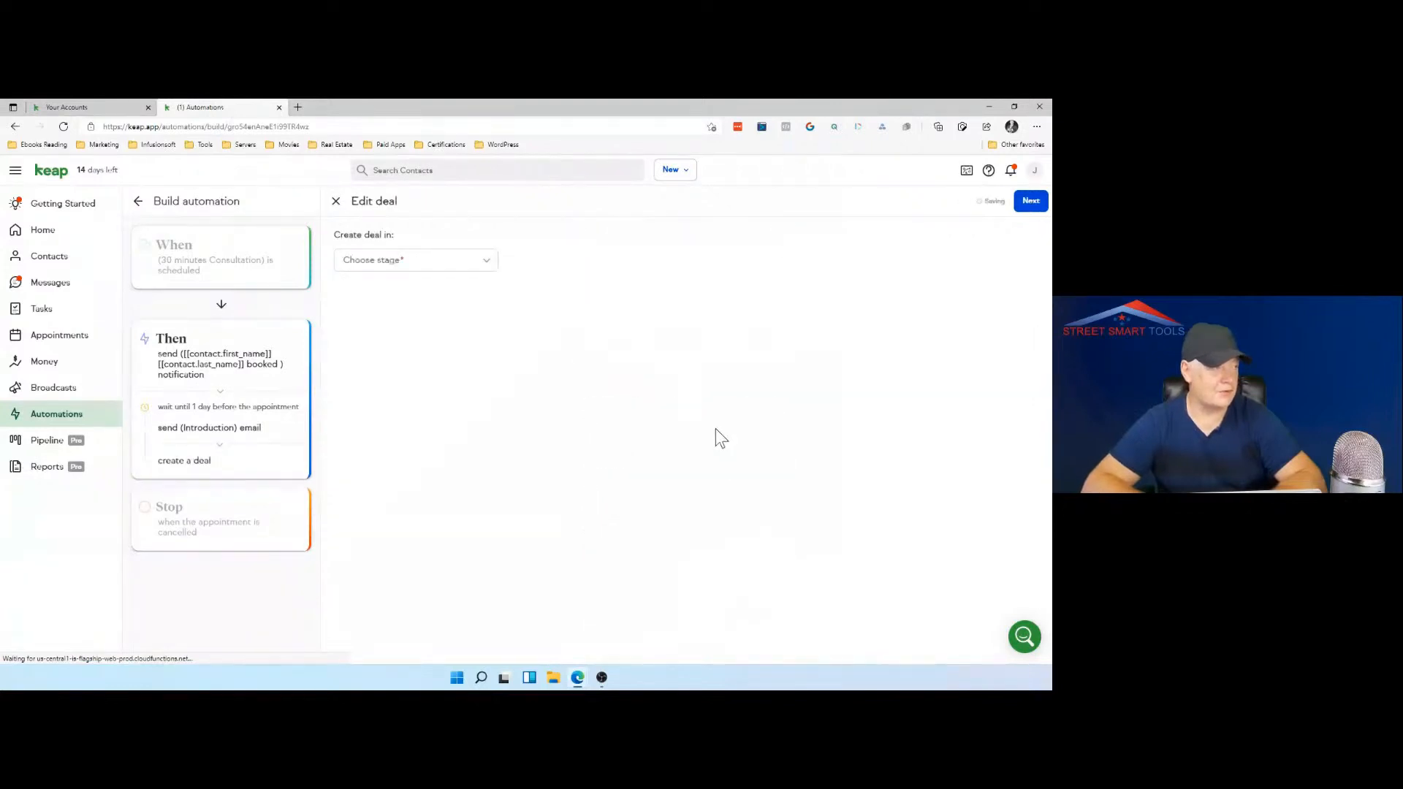
{"action": "left_click", "coordinate": [488, 267]}
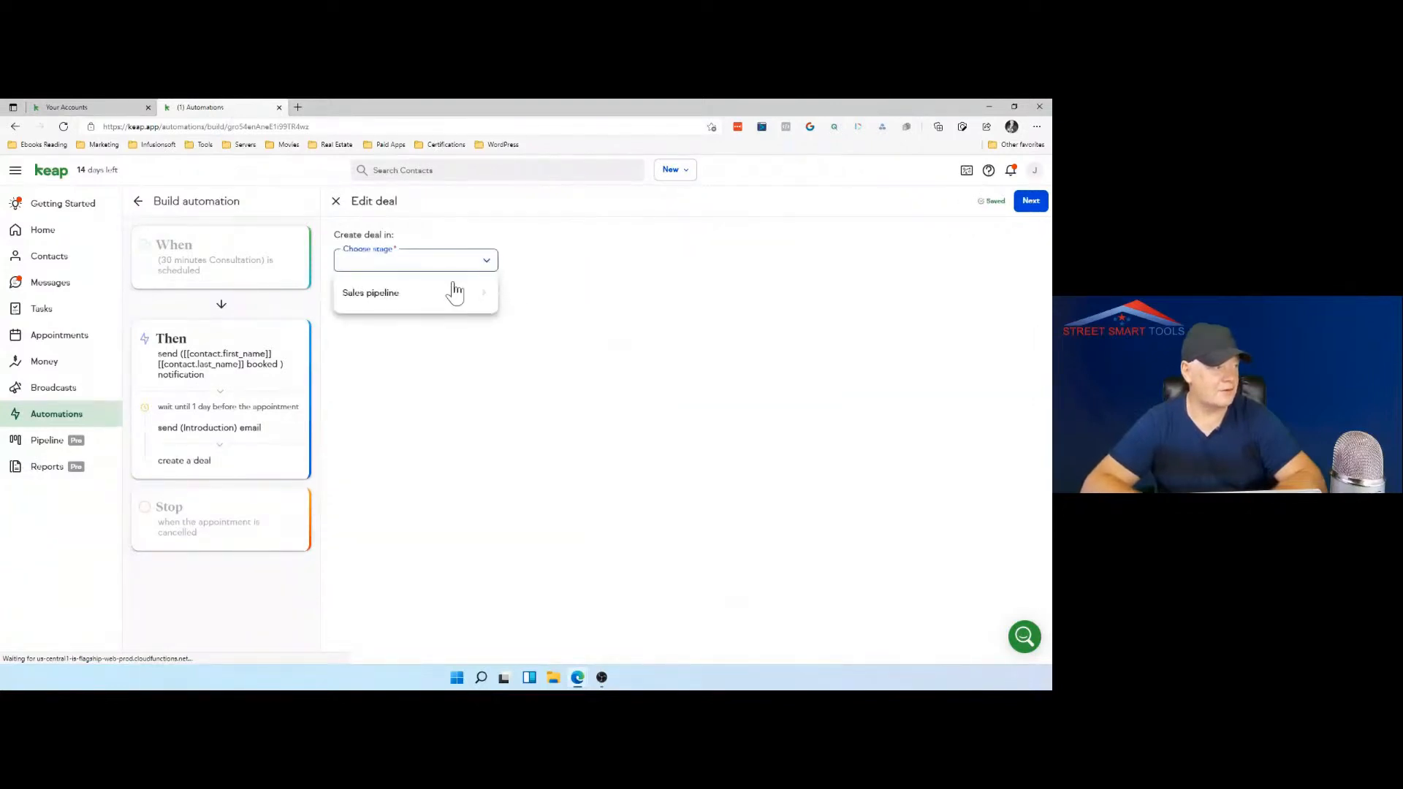
{"action": "left_click", "coordinate": [450, 292]}
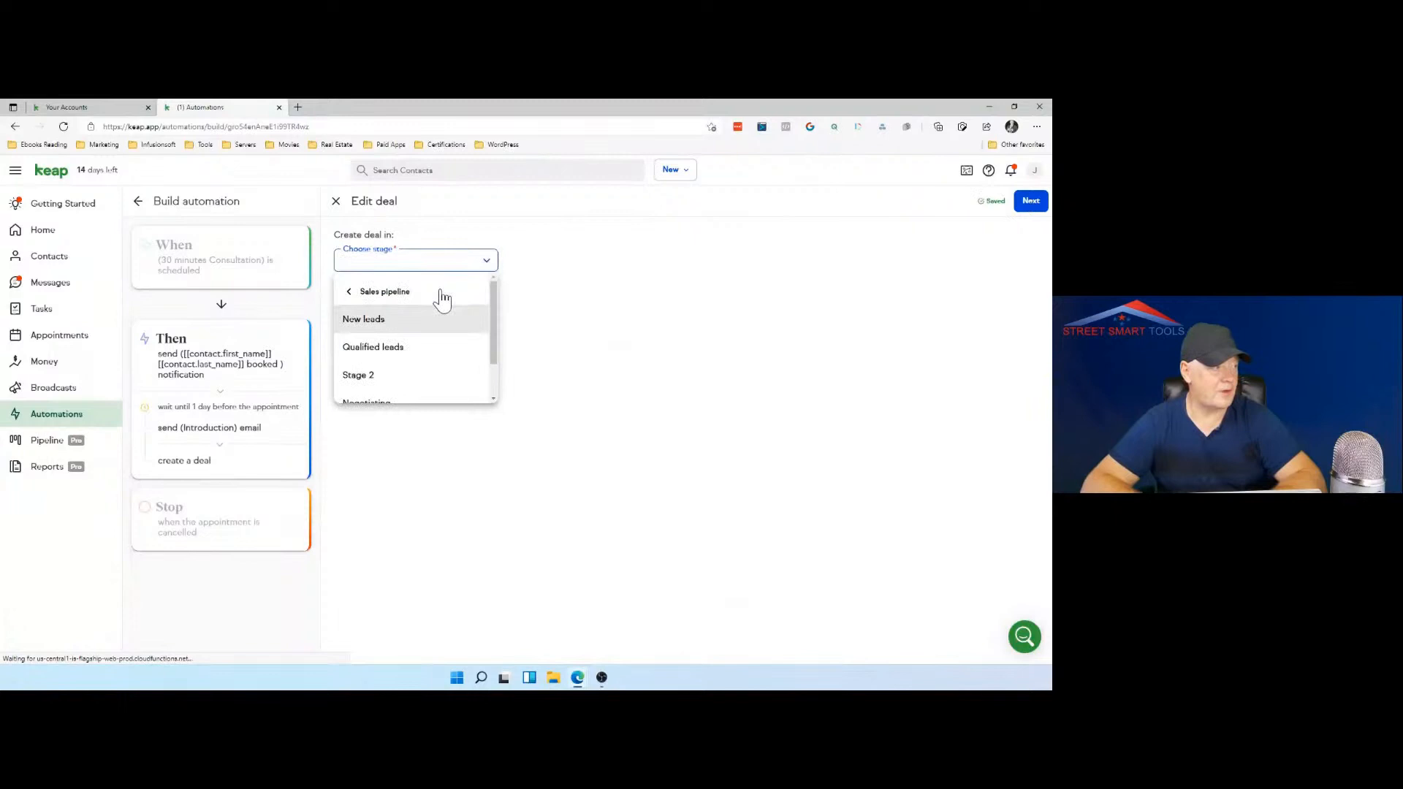
{"action": "left_click", "coordinate": [401, 377]}
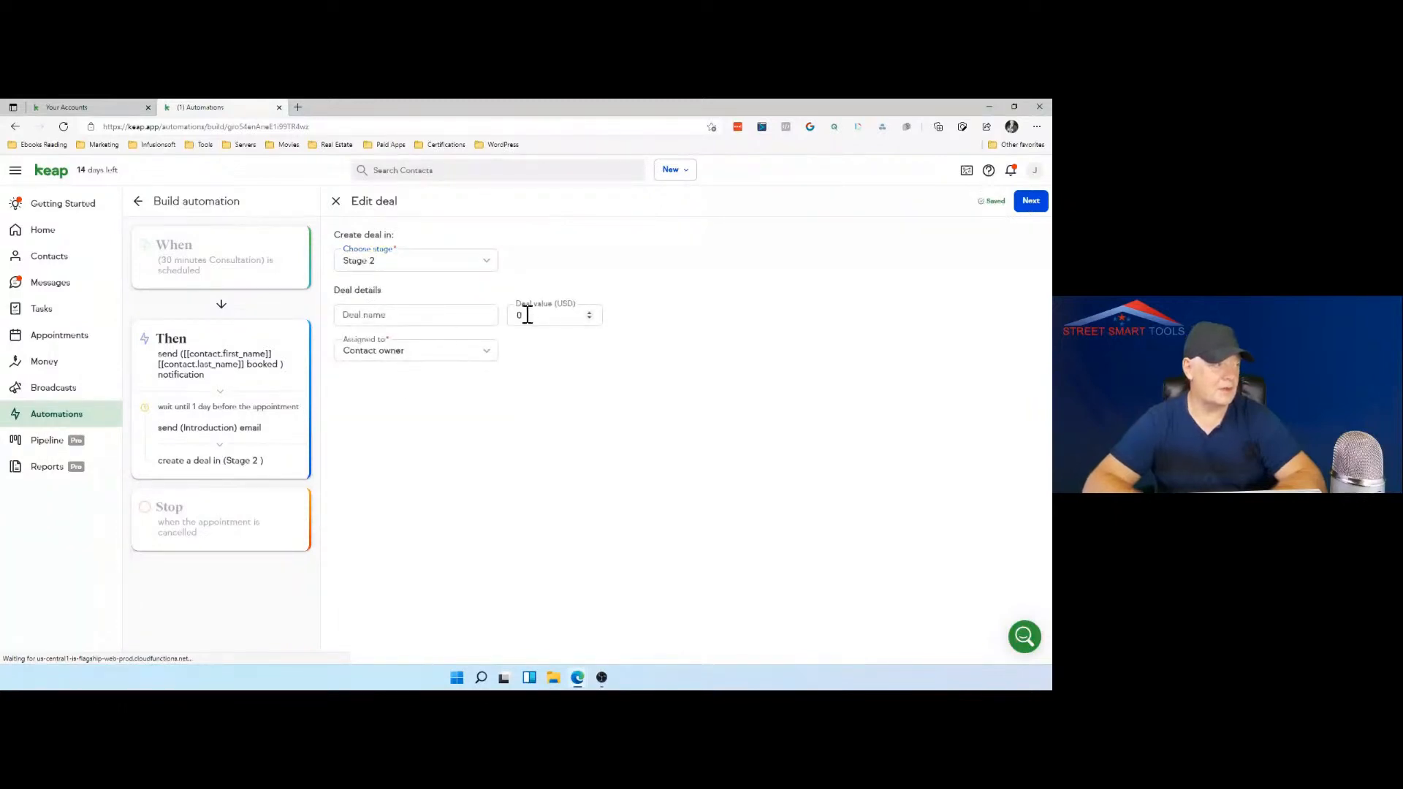
Step: Name the deal "Stage 2 Deal", set its value to 1000 USD, and save it with immediate creation
{"action": "left_click", "coordinate": [438, 315]}
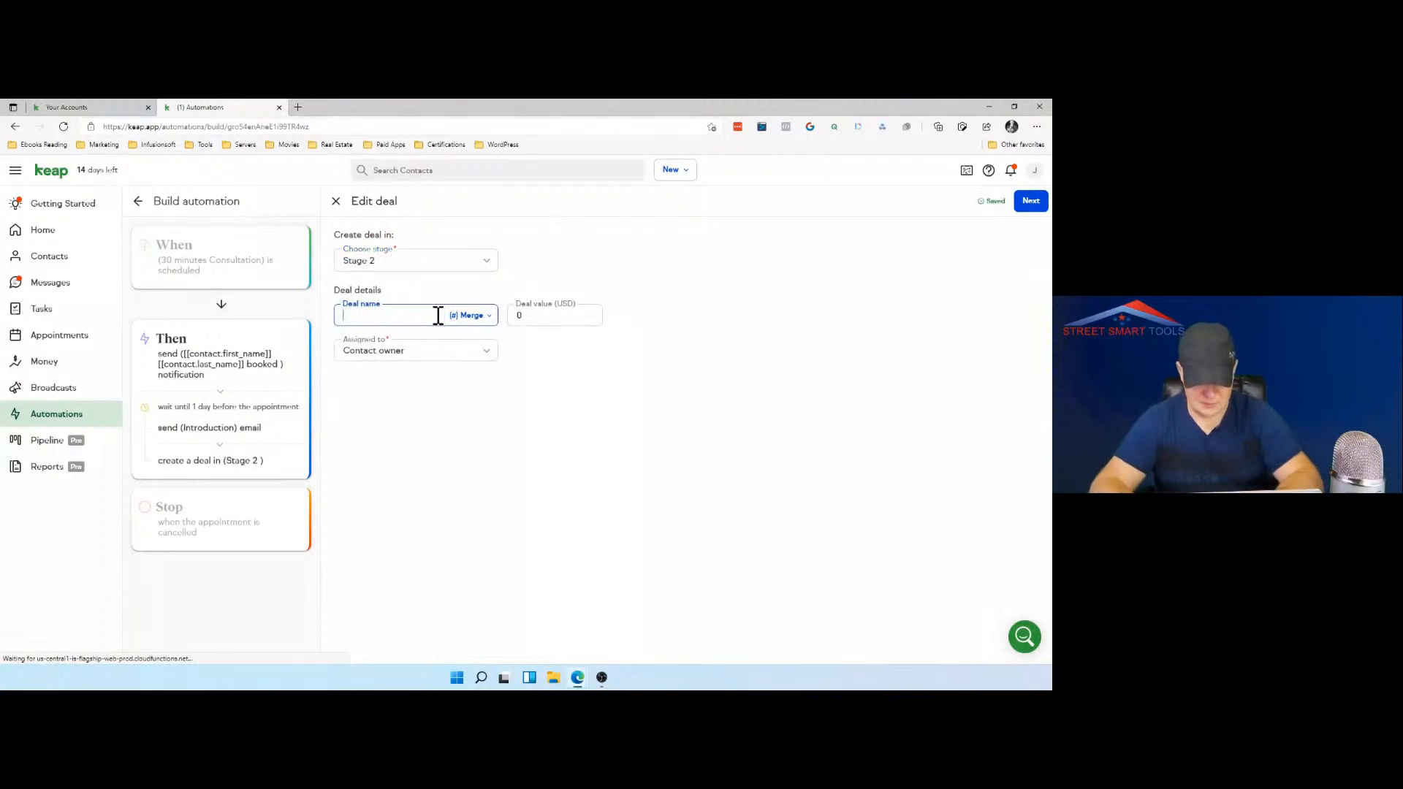
{"action": "type", "text": "S"}
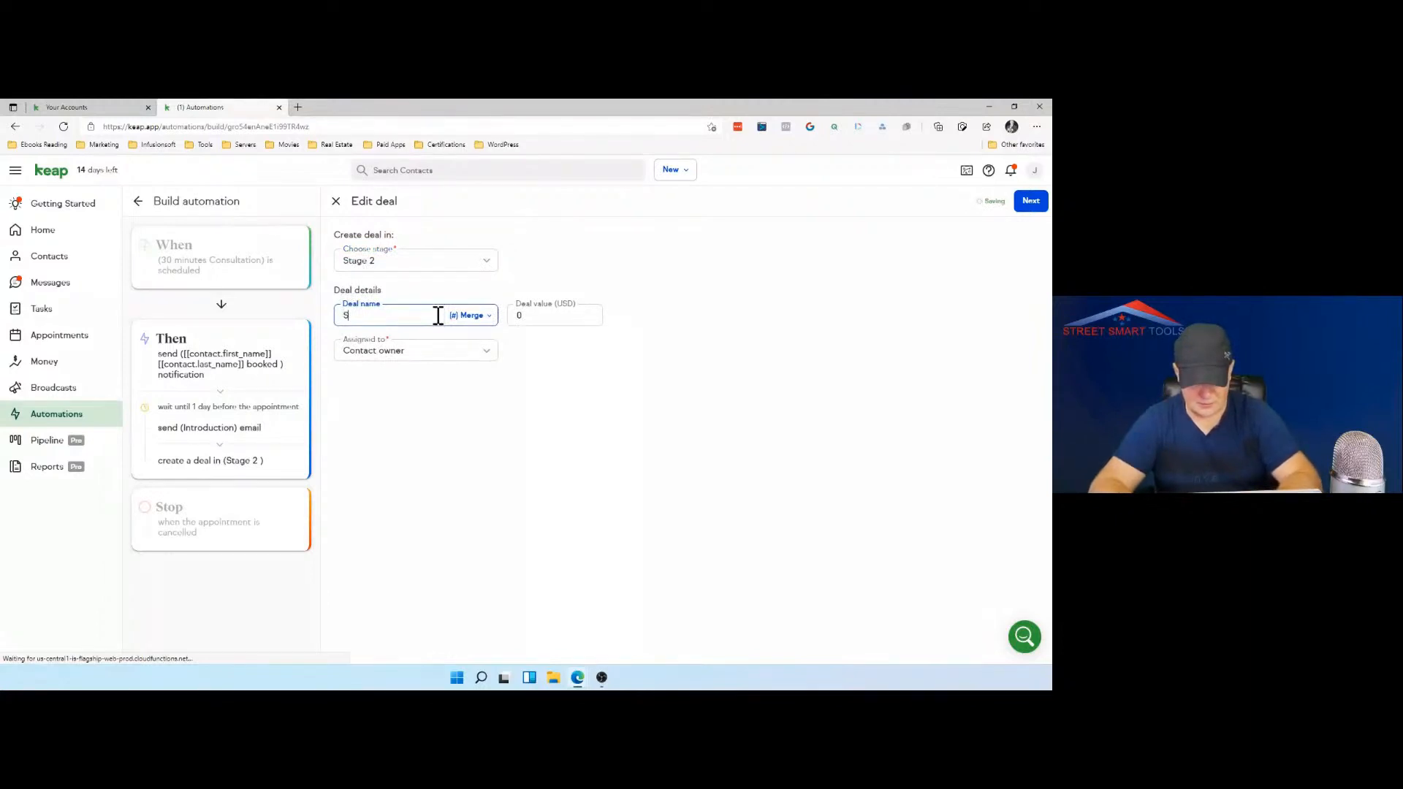
{"action": "type", "text": "tage 2 Deal"}
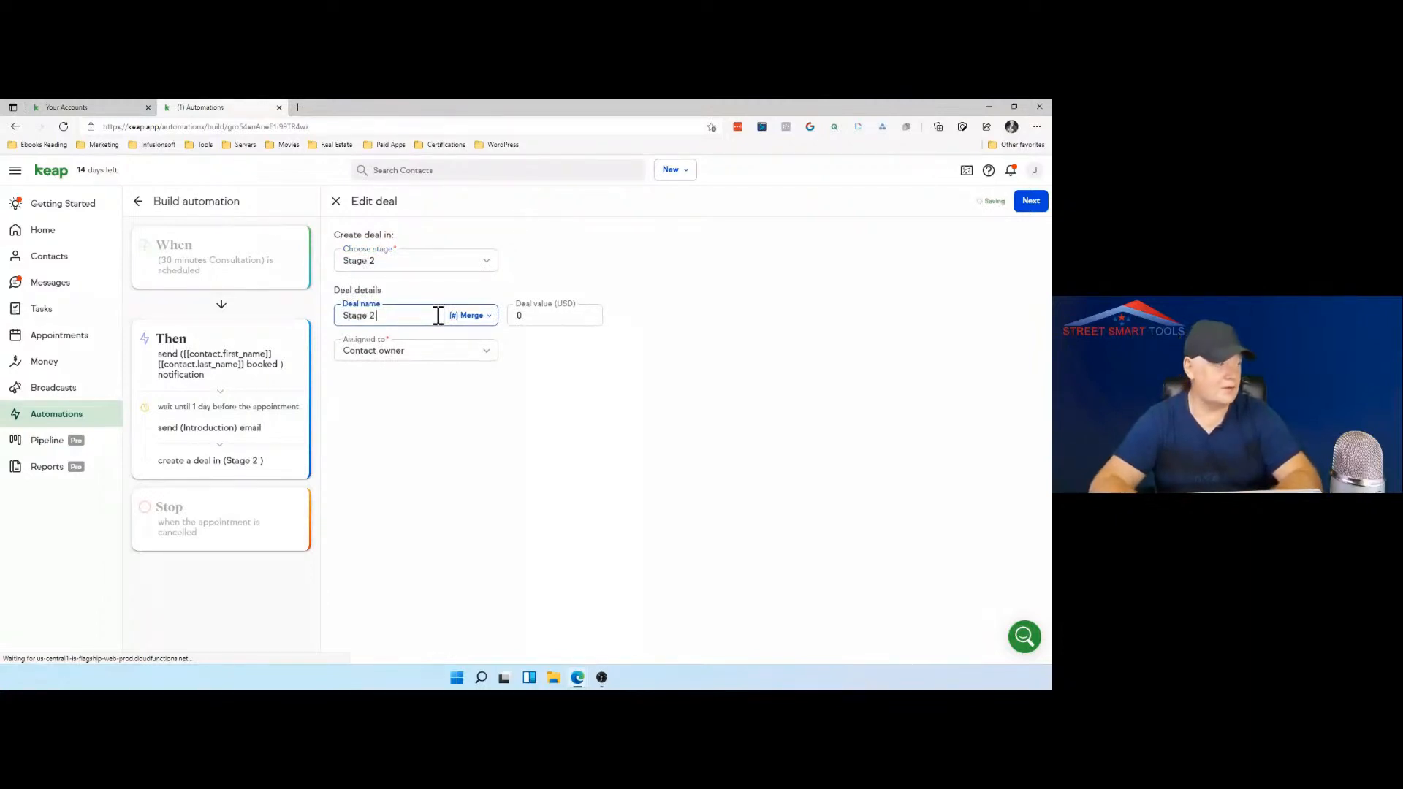
{"action": "left_click", "coordinate": [531, 316]}
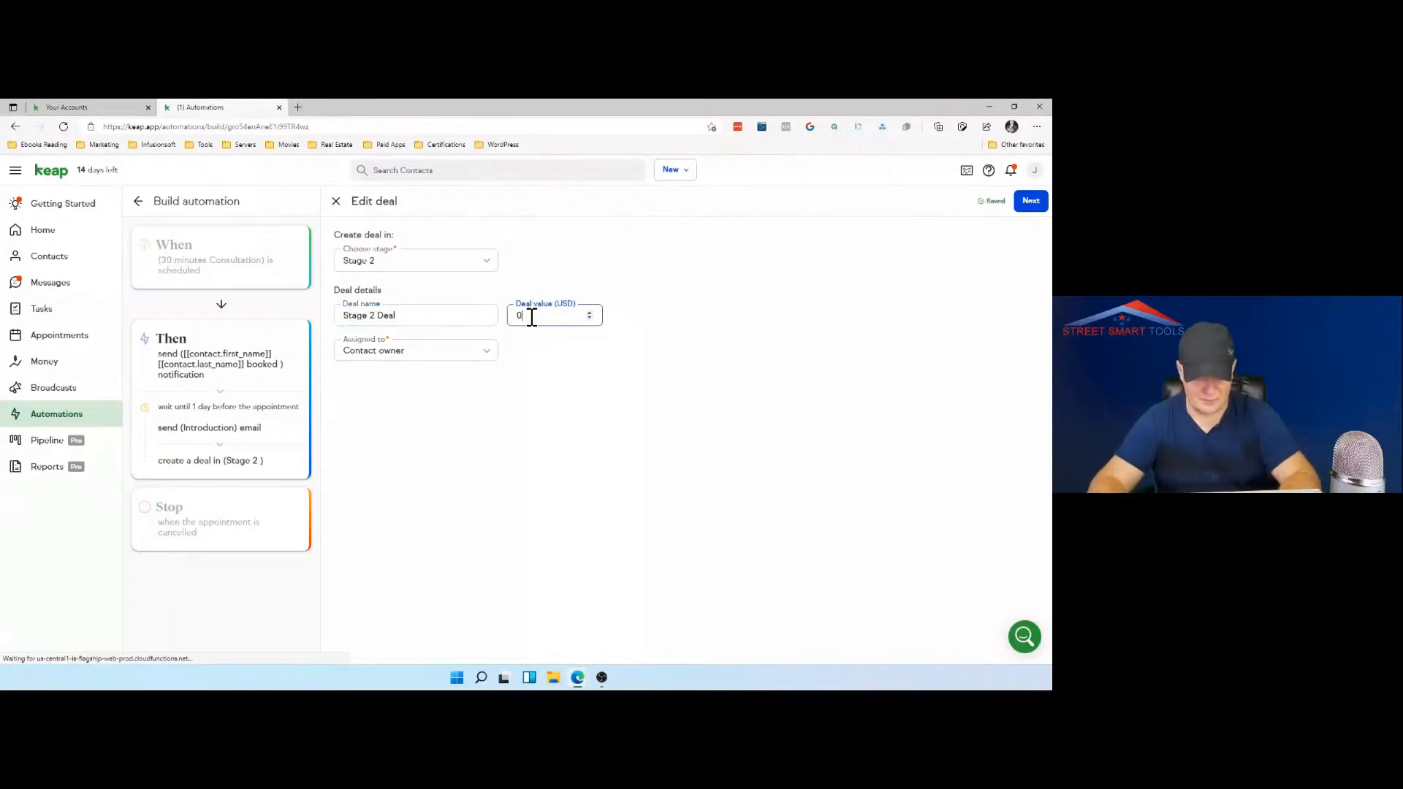
{"action": "key", "text": "BackSpace"}
{"action": "type", "text": "1"}
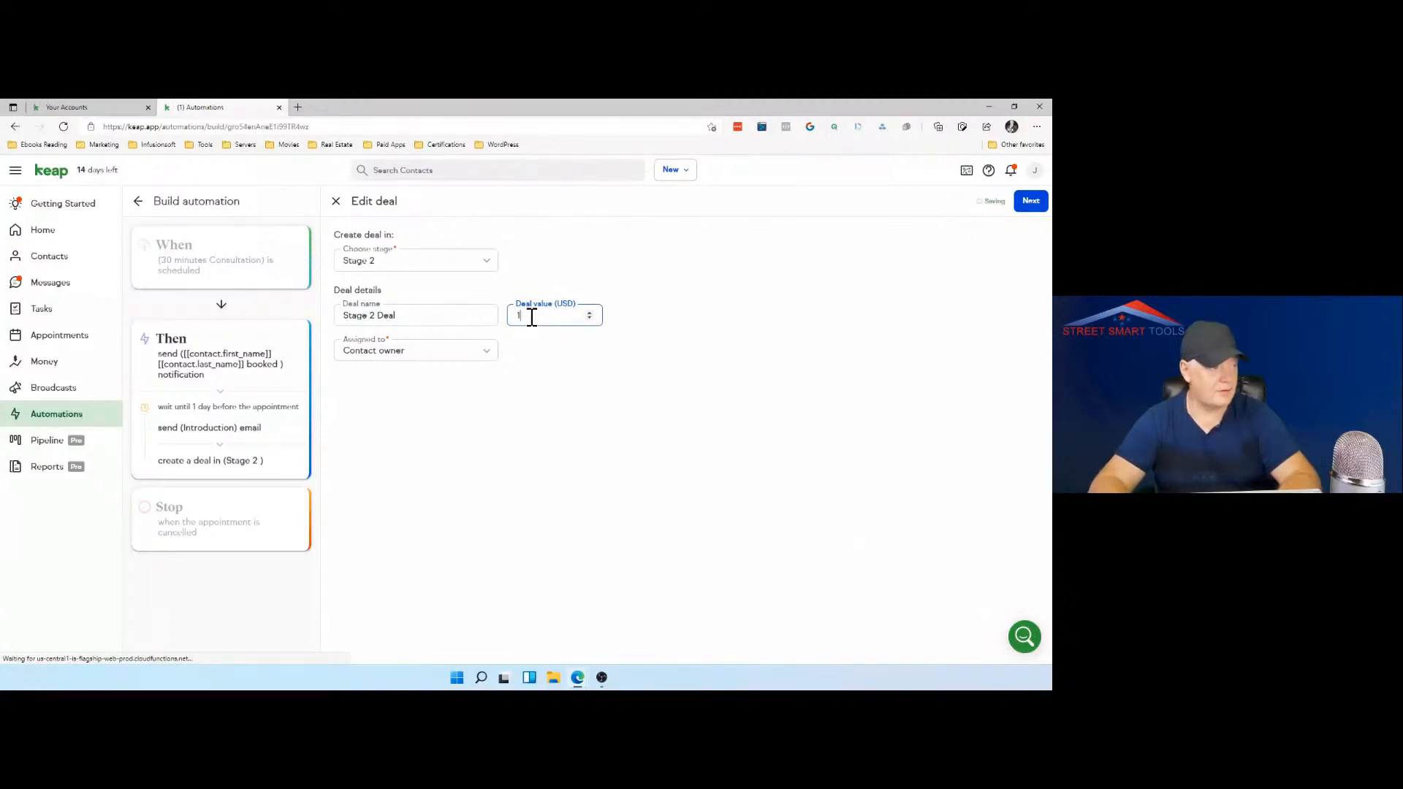
{"action": "type", "text": "000"}
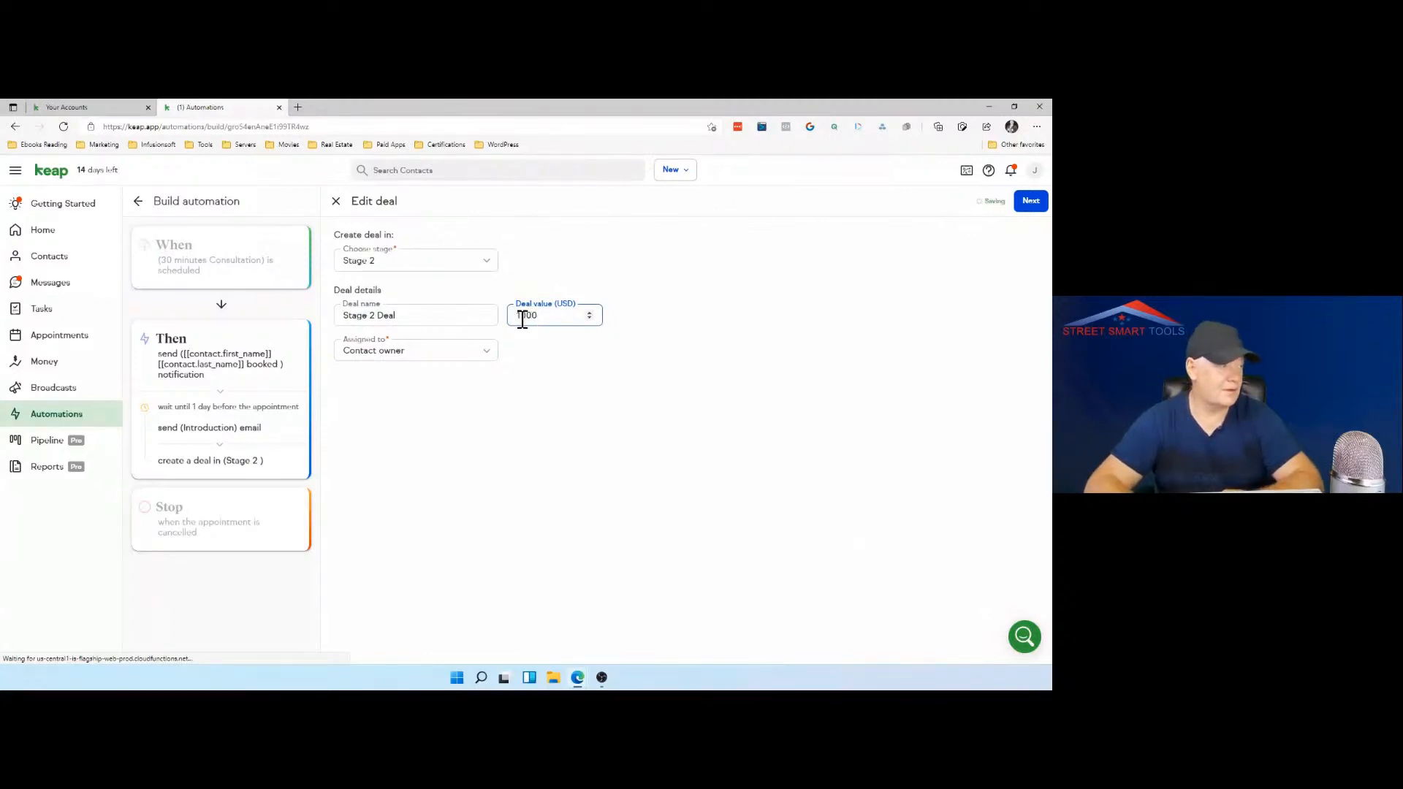
{"action": "left_click", "coordinate": [660, 292]}
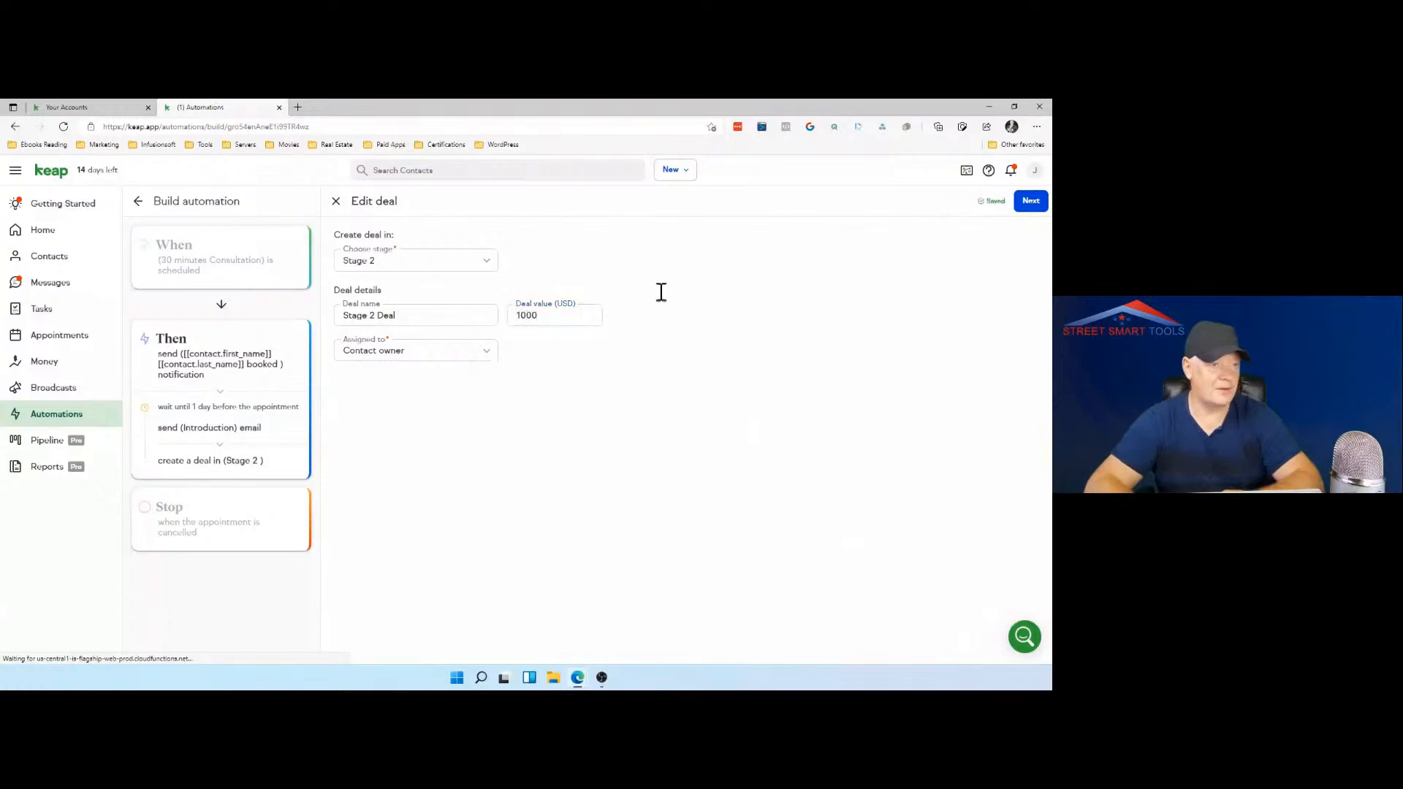
{"action": "left_click", "coordinate": [1032, 203]}
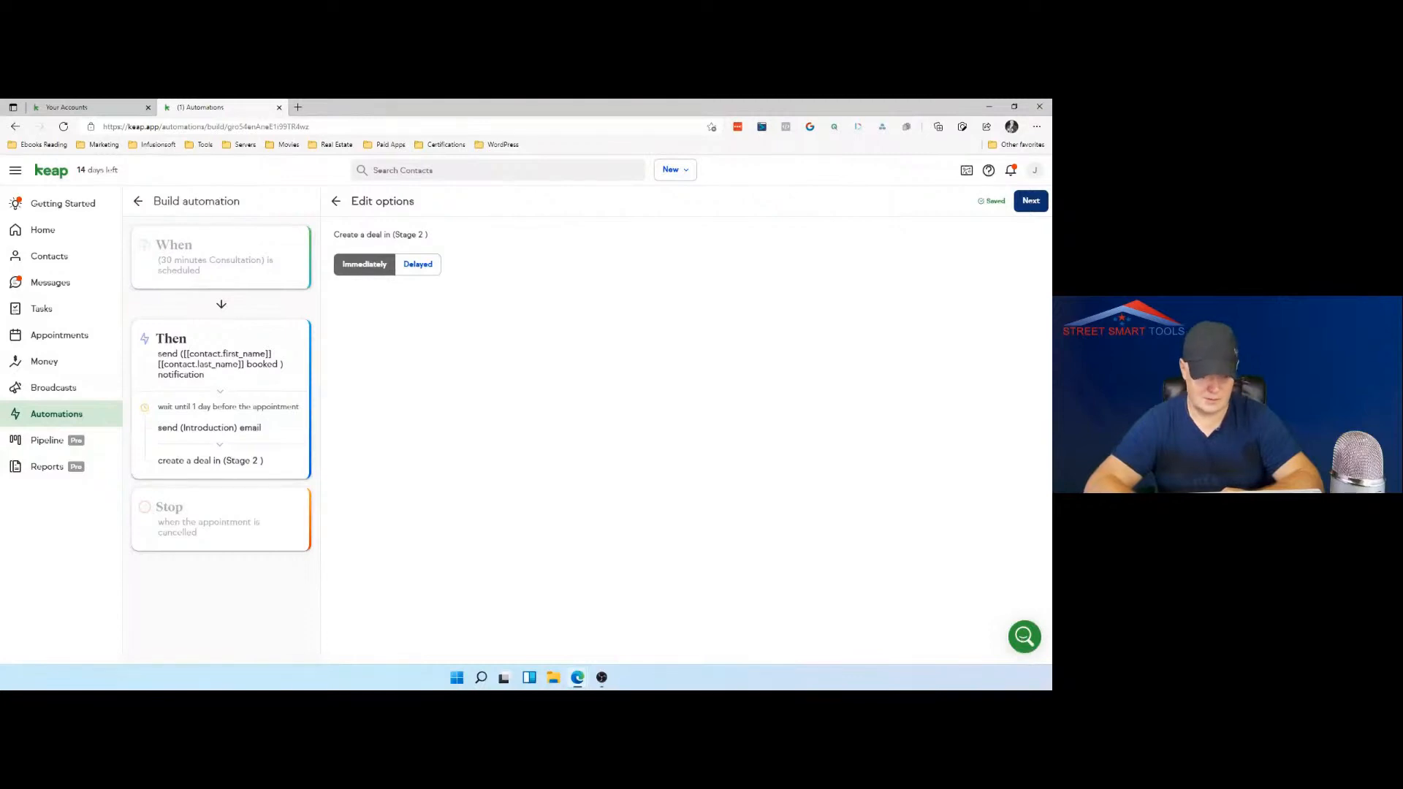
{"action": "left_click", "coordinate": [1028, 203]}
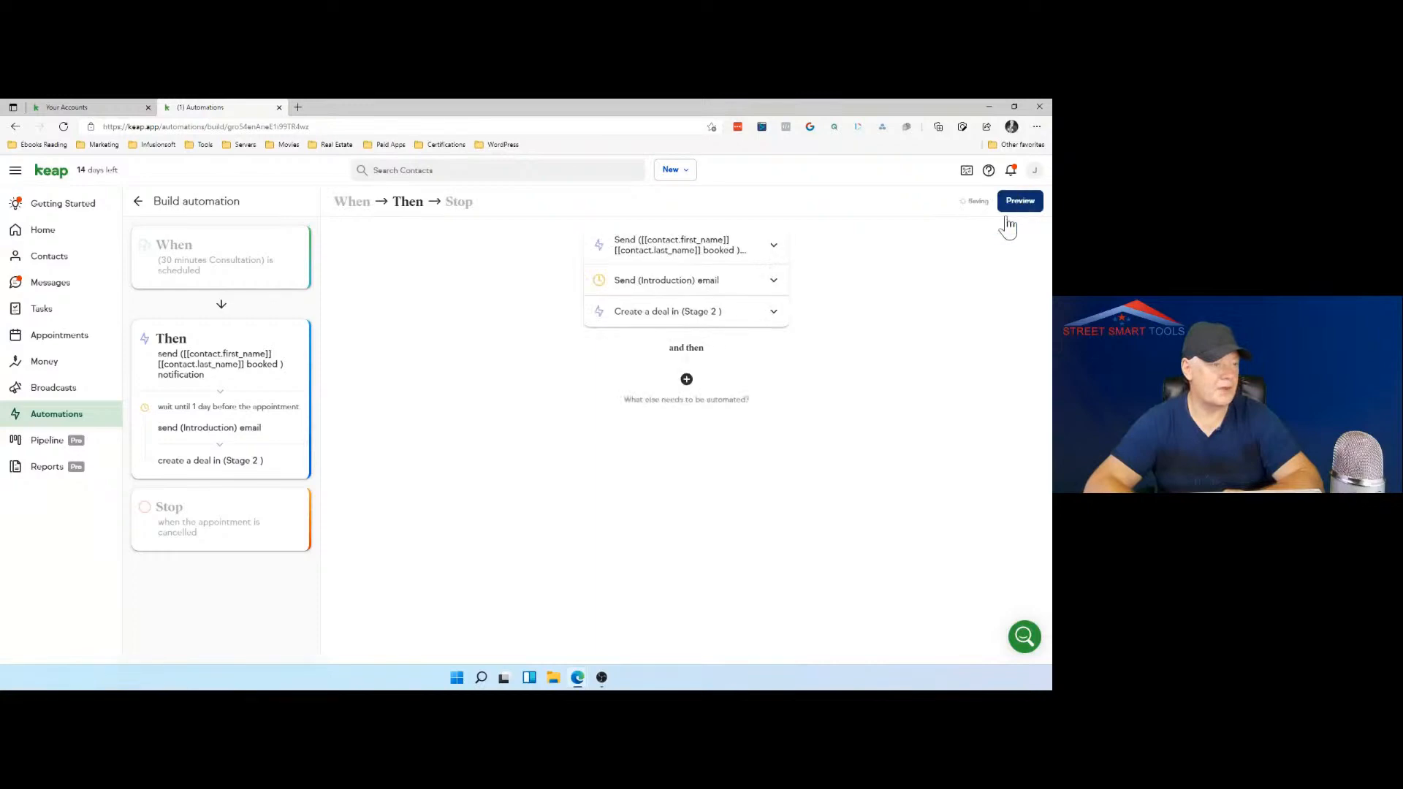
Step: Add a create-task action after the Stage 2 deal in the Then actions
{"action": "left_click", "coordinate": [686, 380]}
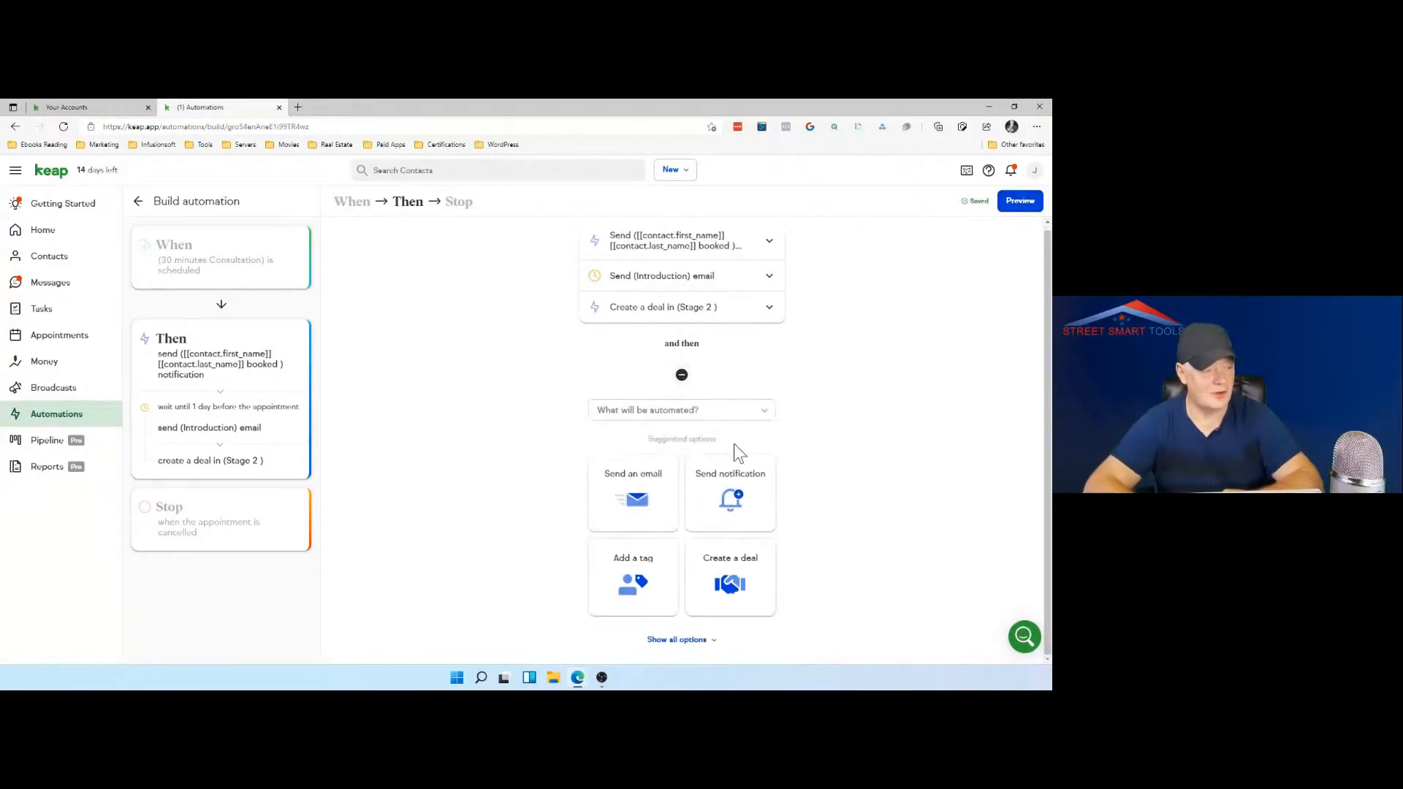
{"action": "left_click", "coordinate": [687, 642]}
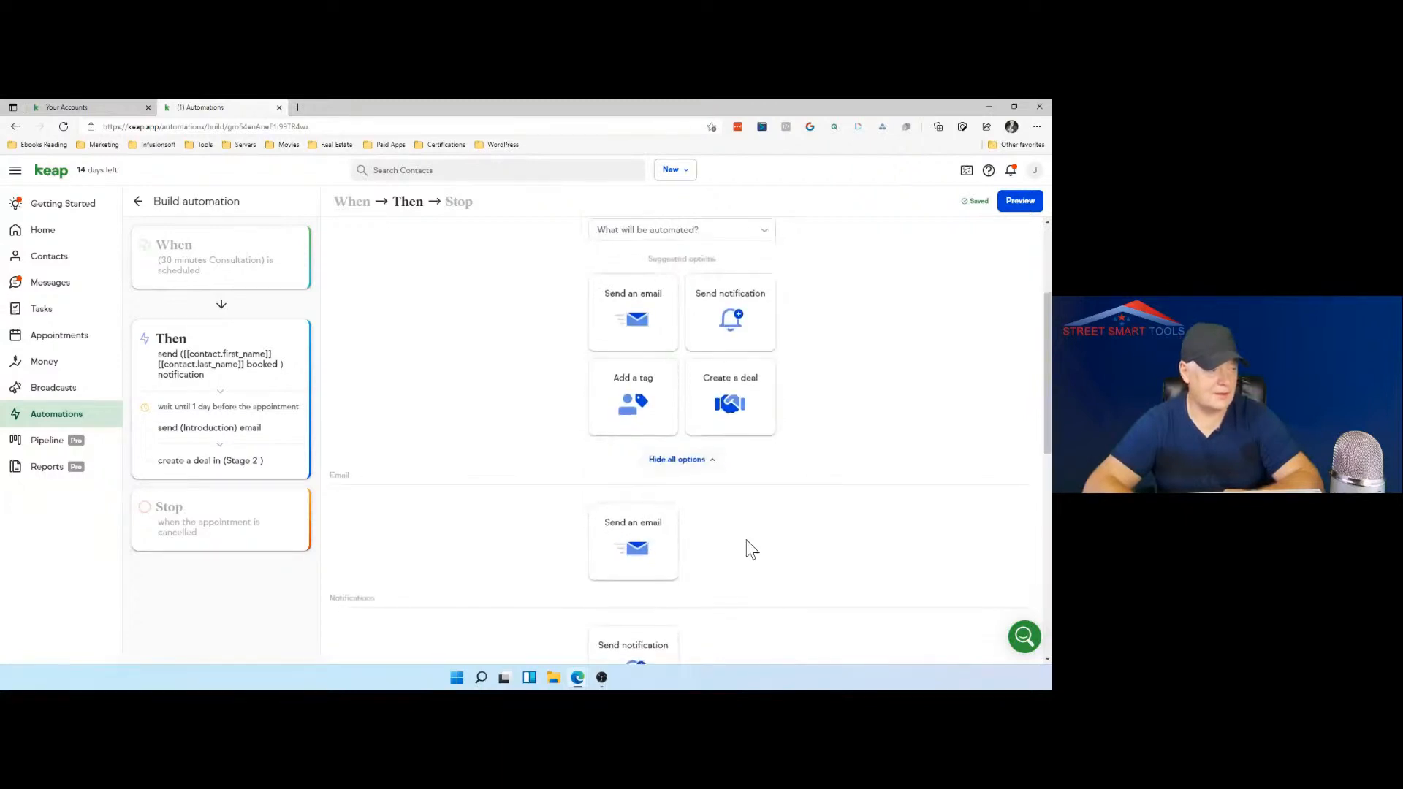
{"action": "scroll", "coordinate": [751, 550], "scroll_direction": "down", "scroll_amount": 8}
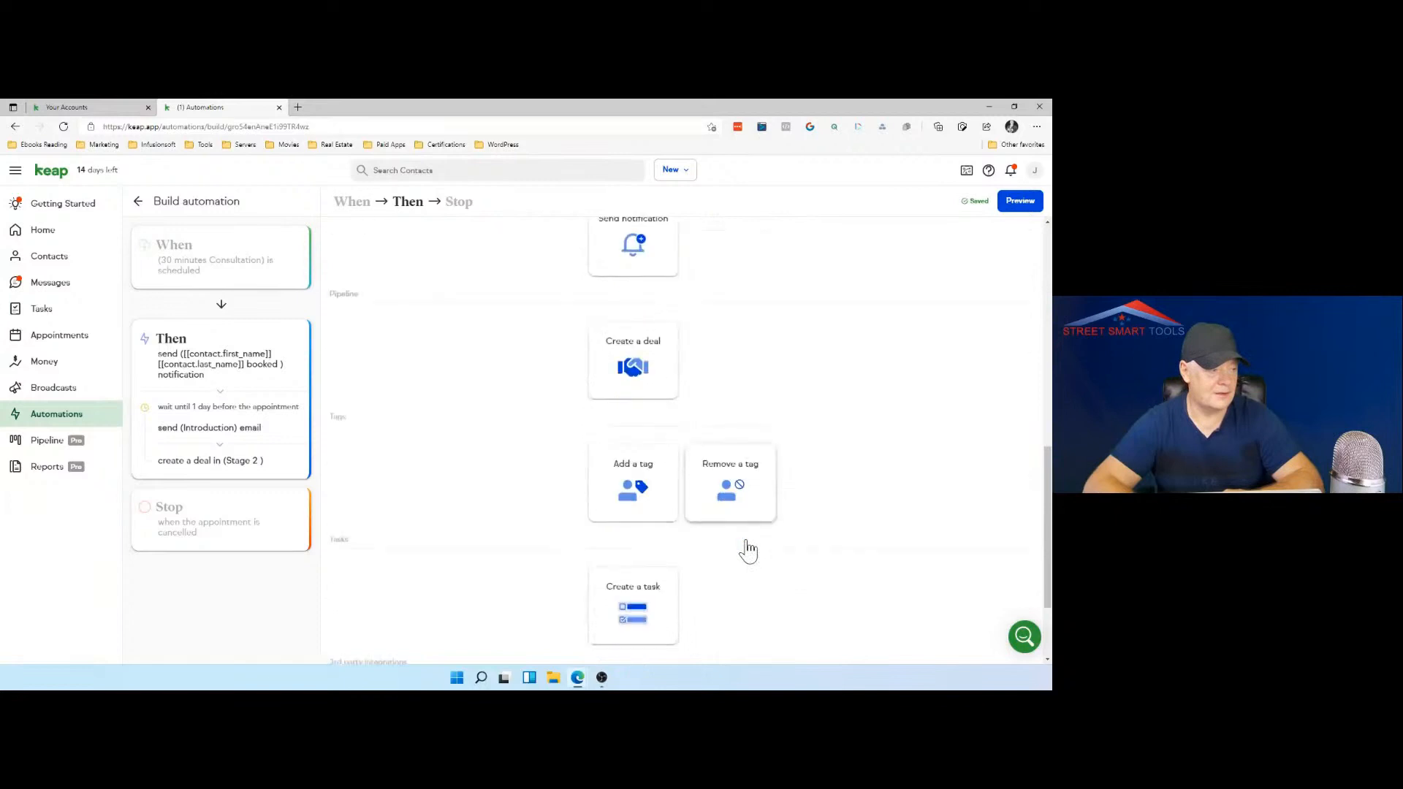
{"action": "scroll", "coordinate": [751, 549], "scroll_direction": "down", "scroll_amount": 1}
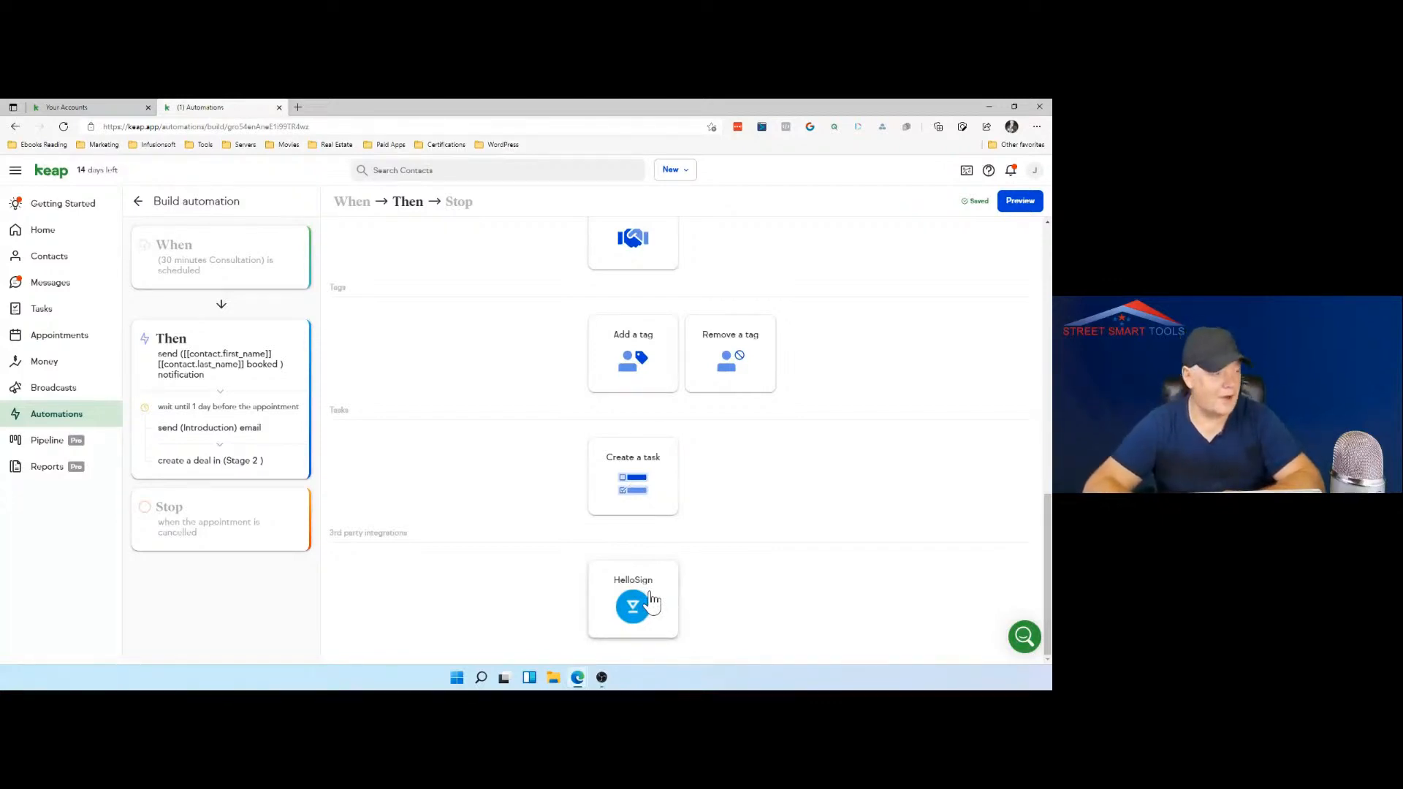
{"action": "left_click", "coordinate": [648, 488]}
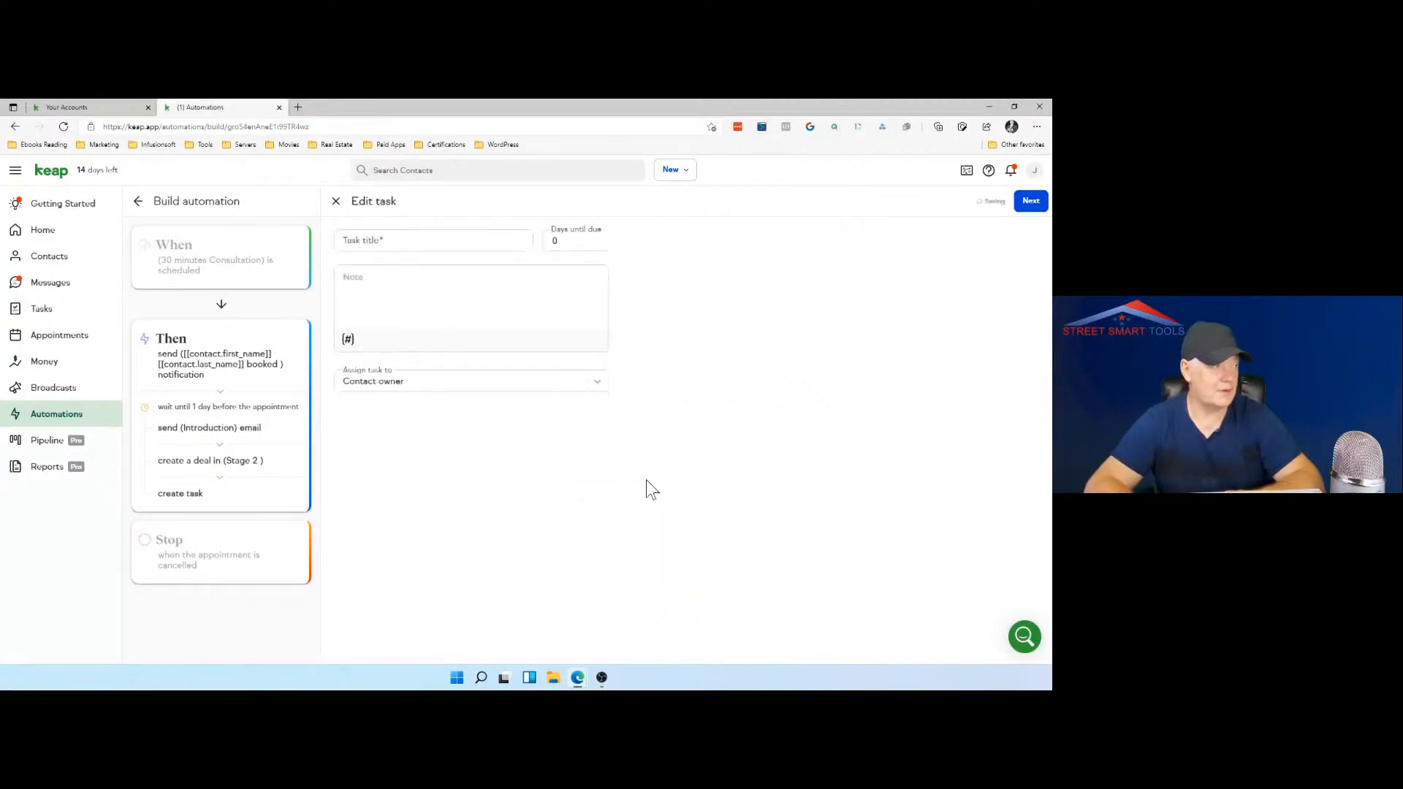
Step: Title the task "Follow up with" followed by the contact's first name and last name merge fields
{"action": "left_click", "coordinate": [423, 239]}
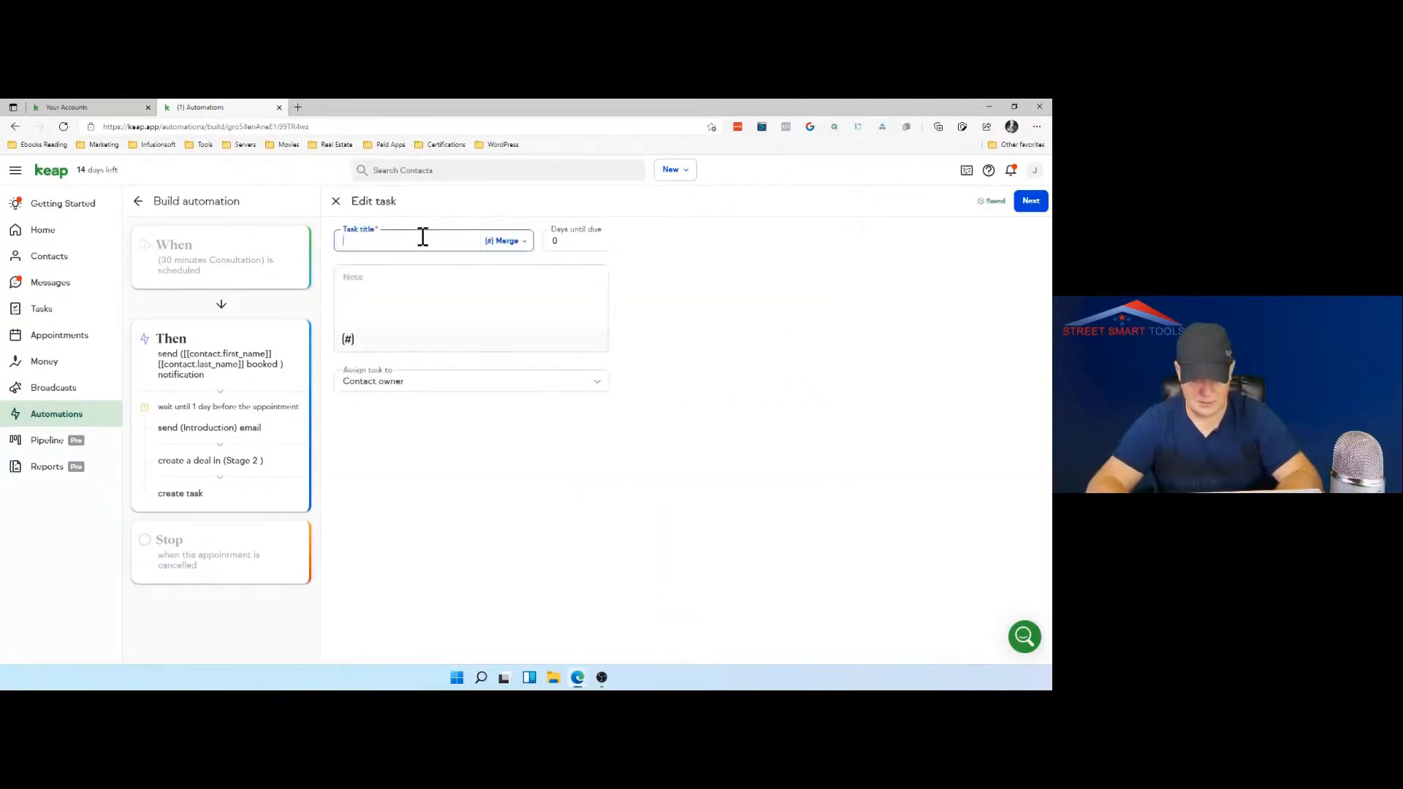
{"action": "type", "text": "F"}
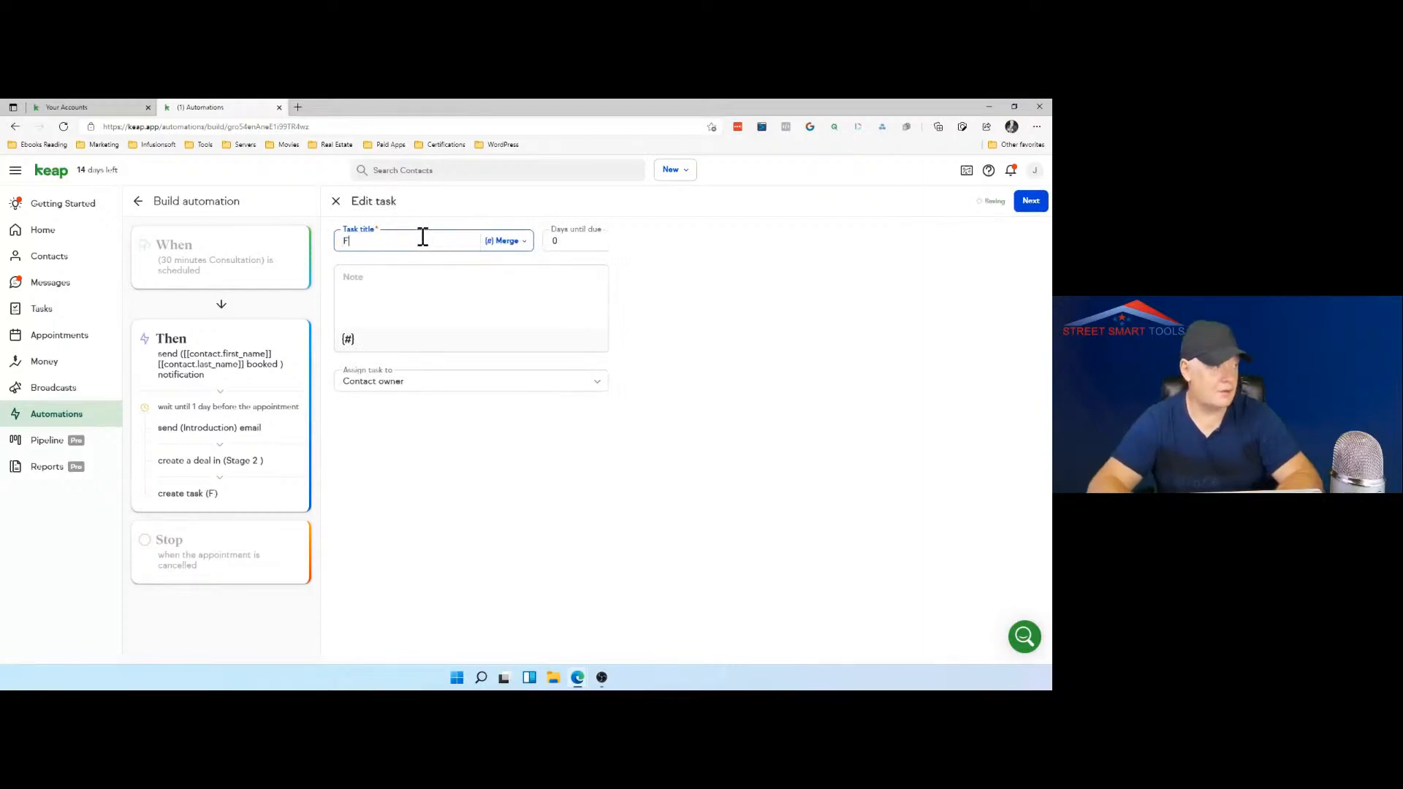
{"action": "type", "text": "ollow up"}
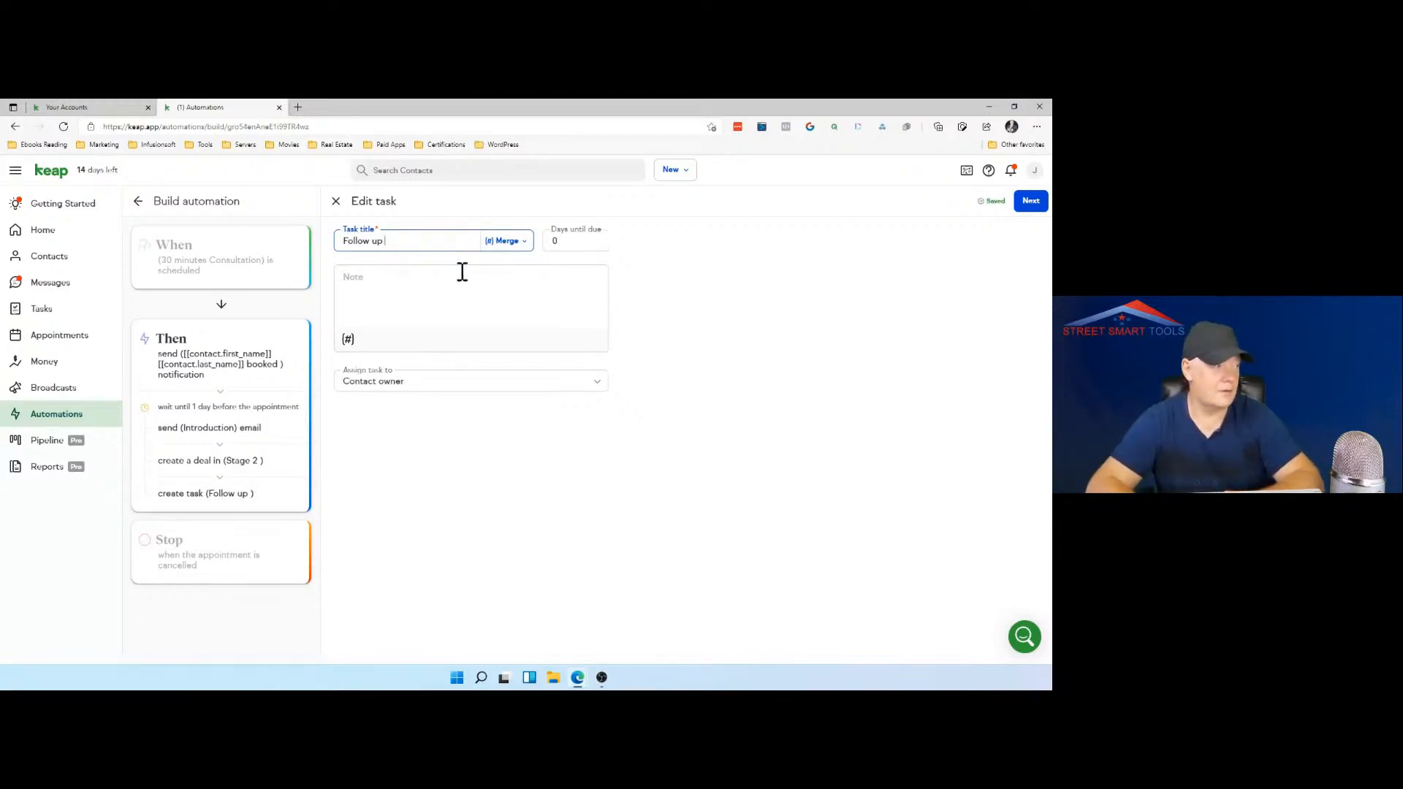
{"action": "type", "text": "with"}
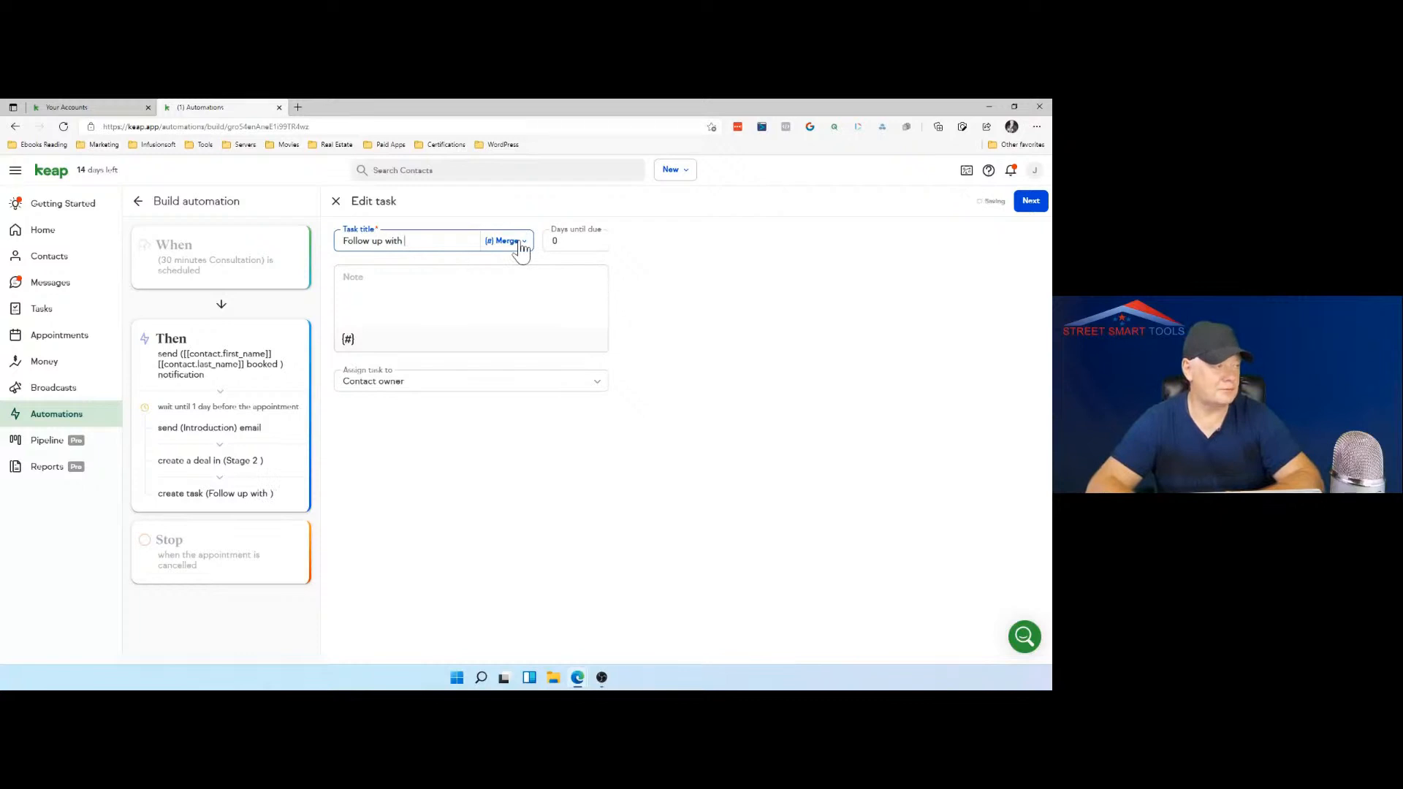
{"action": "left_click", "coordinate": [520, 245]}
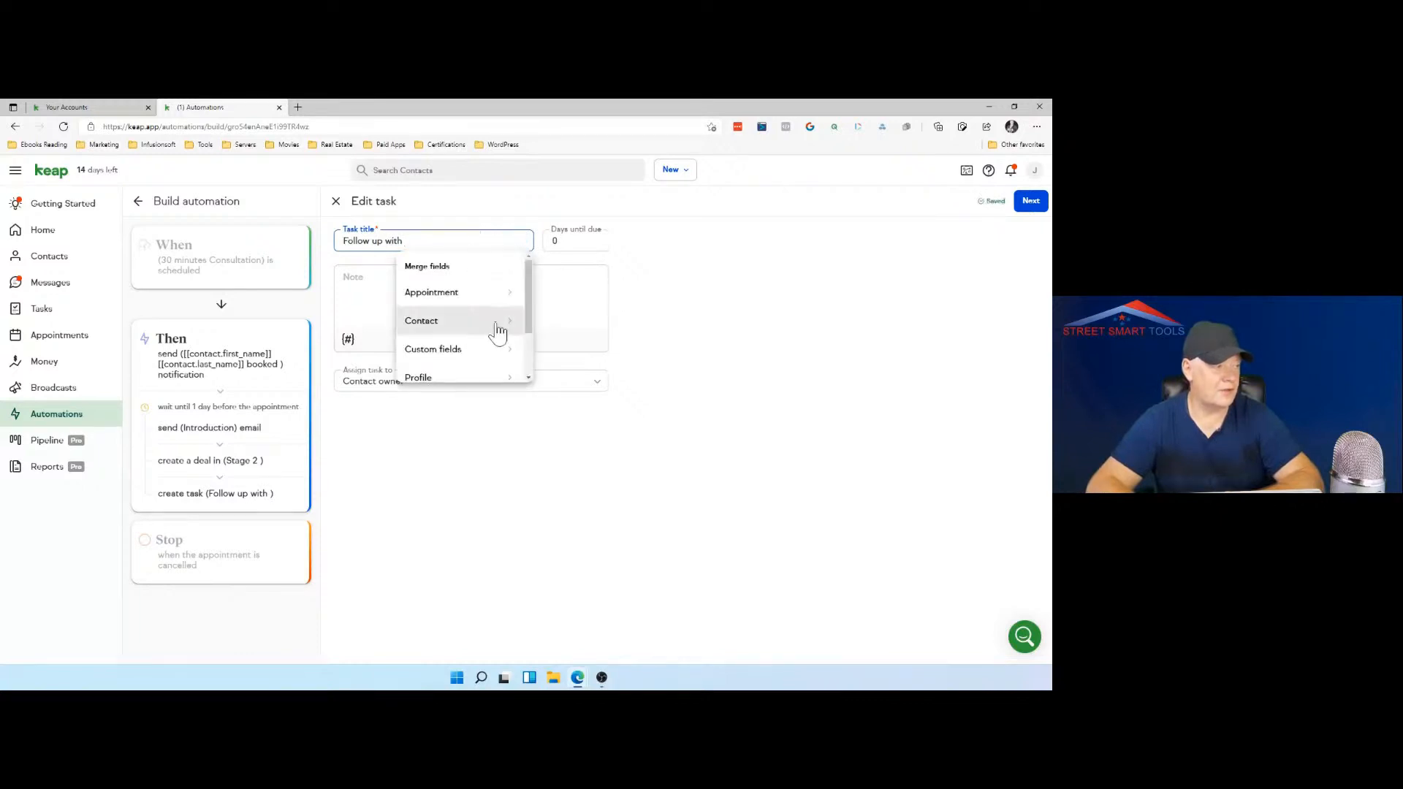
{"action": "left_click", "coordinate": [495, 323]}
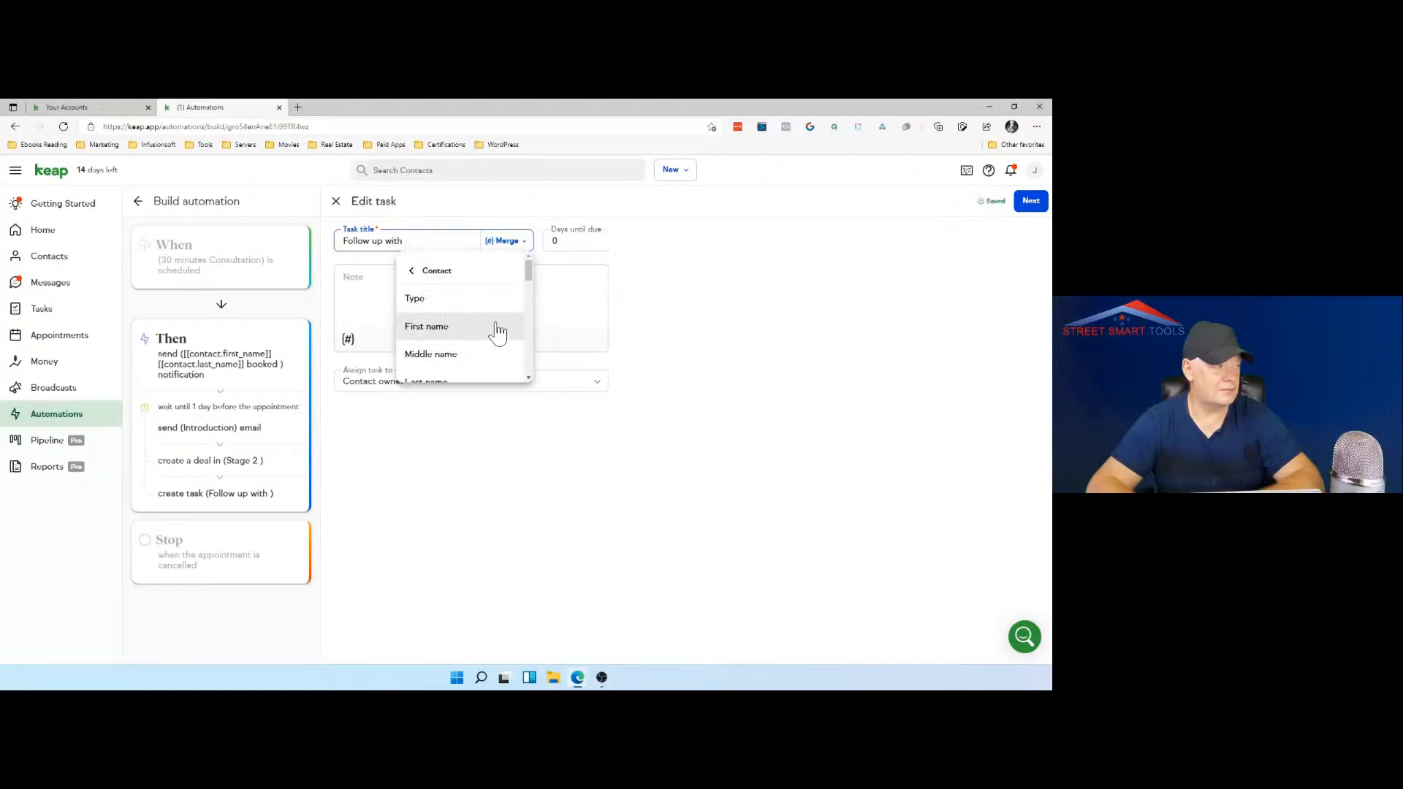
{"action": "left_click", "coordinate": [496, 330]}
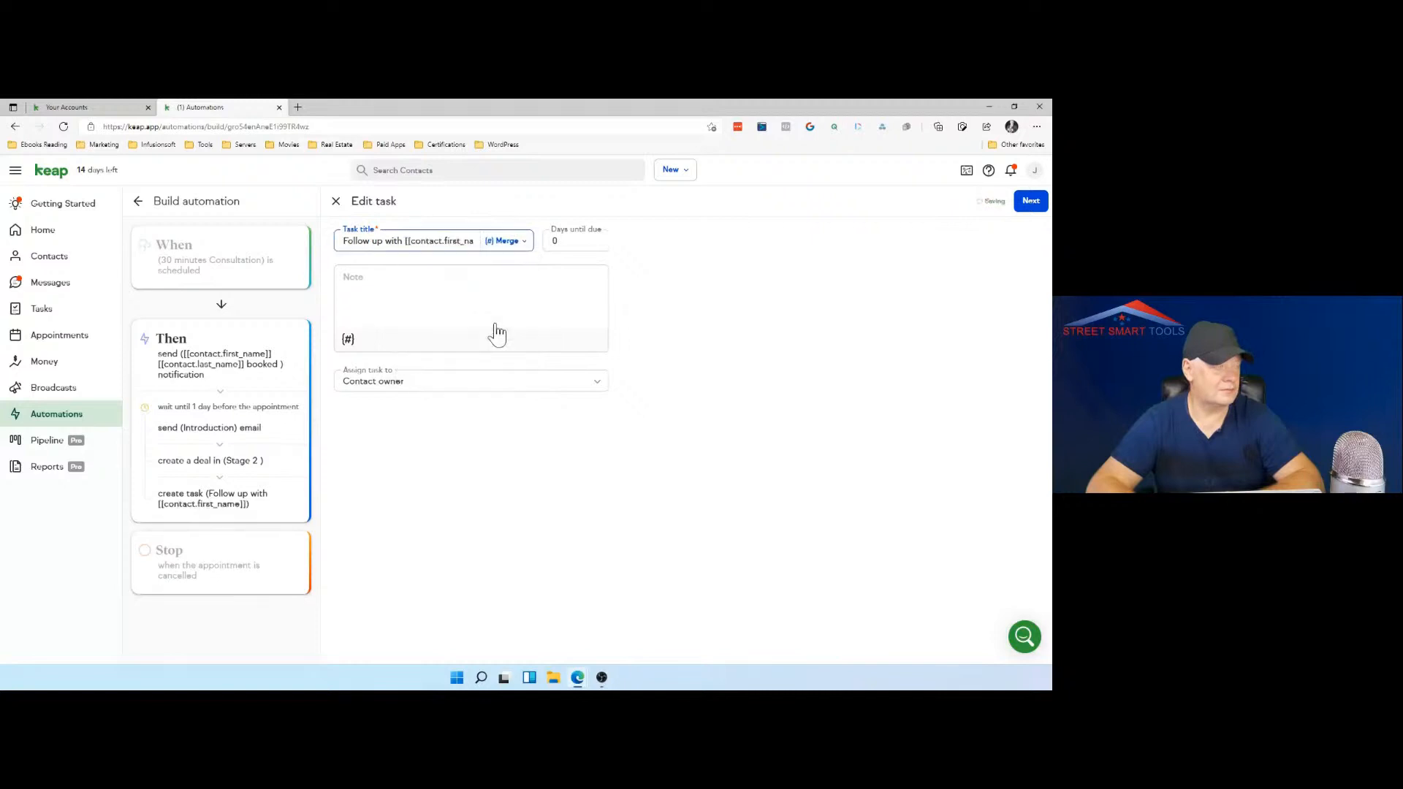
{"action": "left_click", "coordinate": [526, 244]}
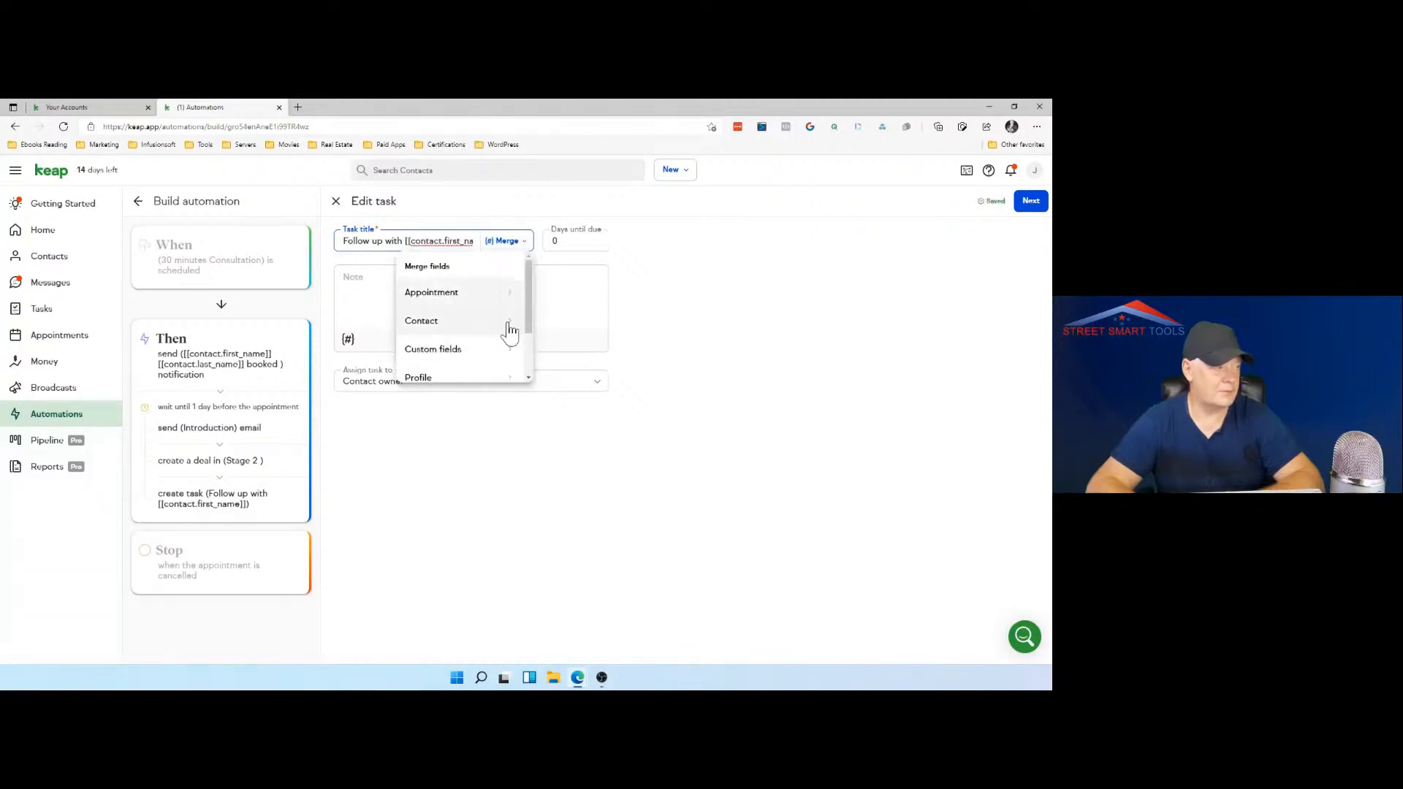
{"action": "left_click", "coordinate": [509, 329]}
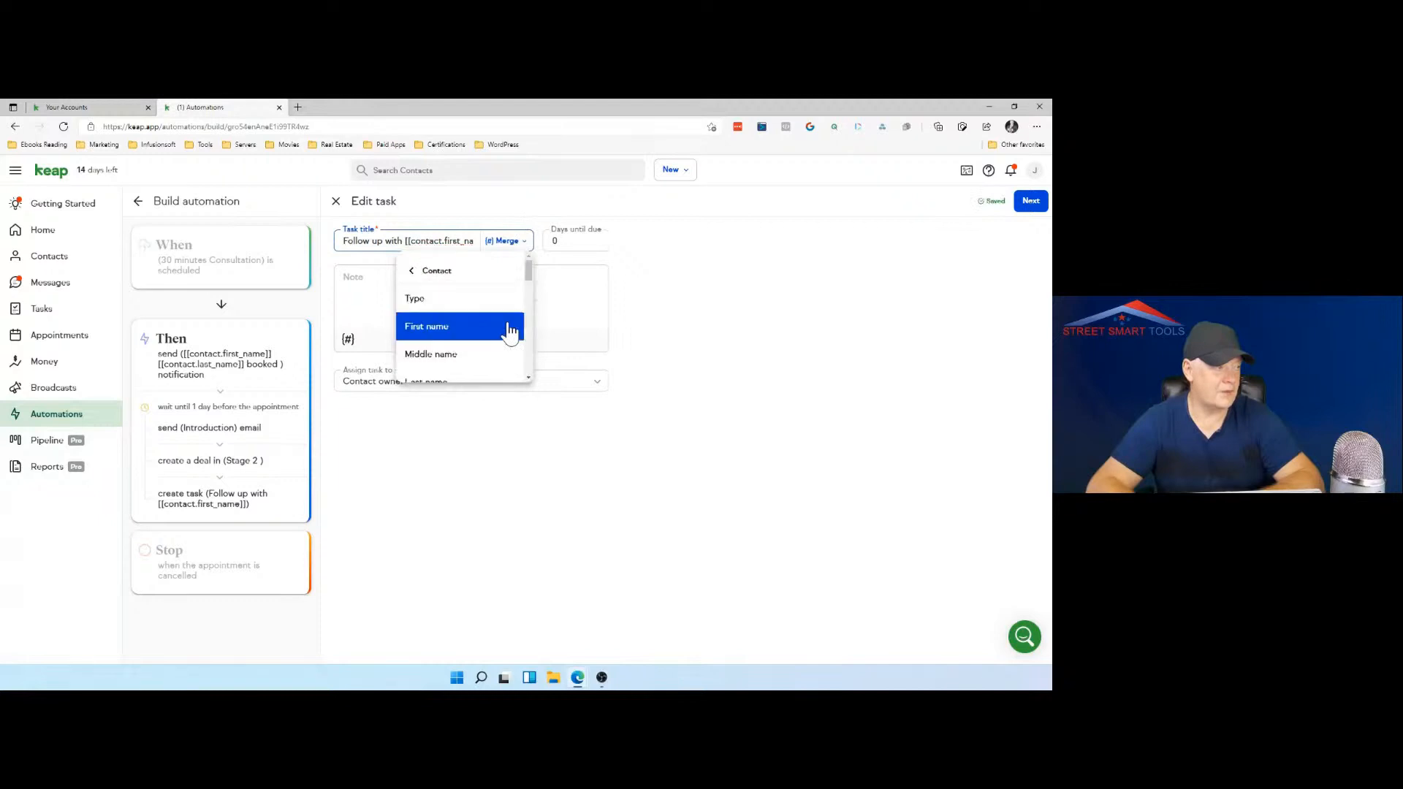
{"action": "left_click", "coordinate": [471, 377]}
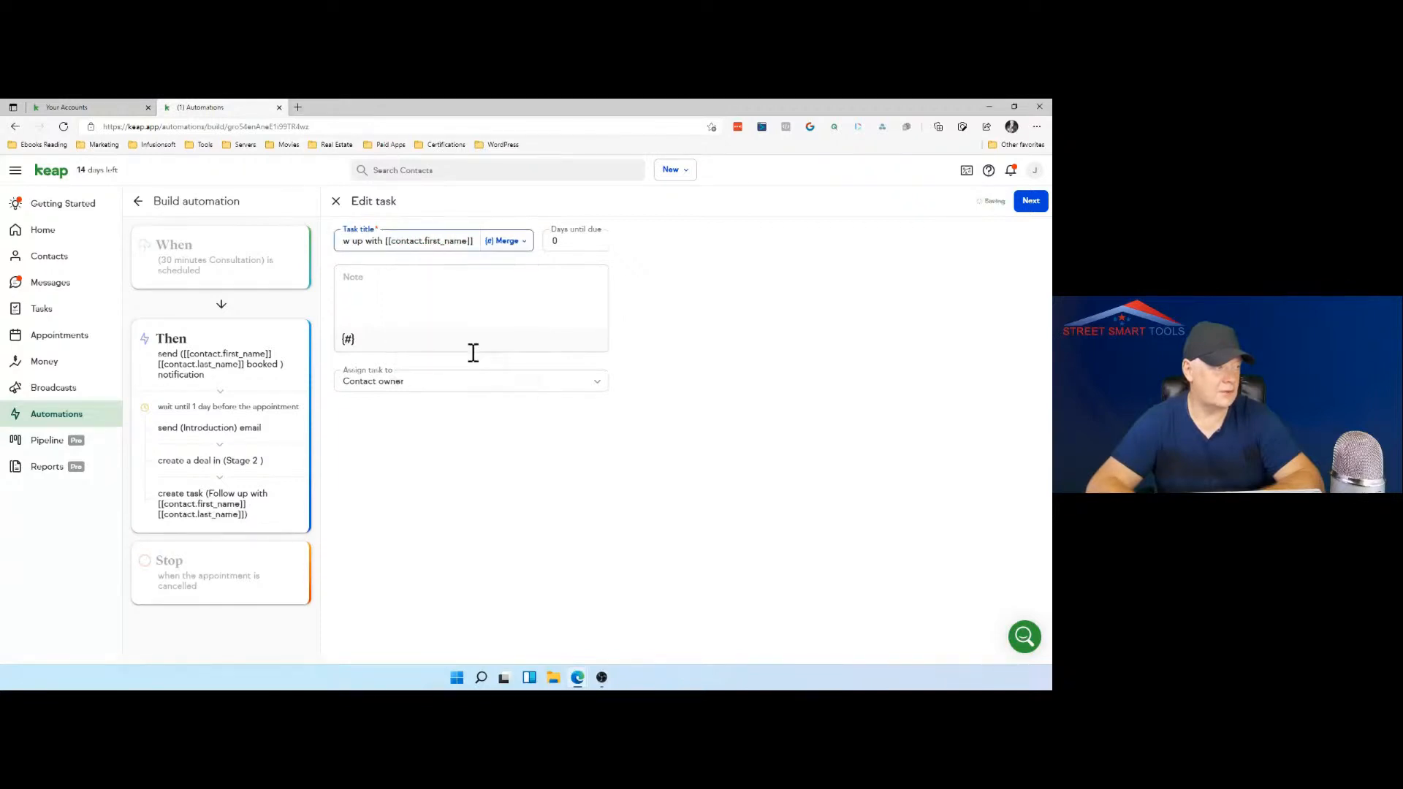
Step: Copy the first name and last name merge fields from the task title into the task note
{"action": "left_click_drag", "start_coordinate": [476, 241], "coordinate": [459, 241]}
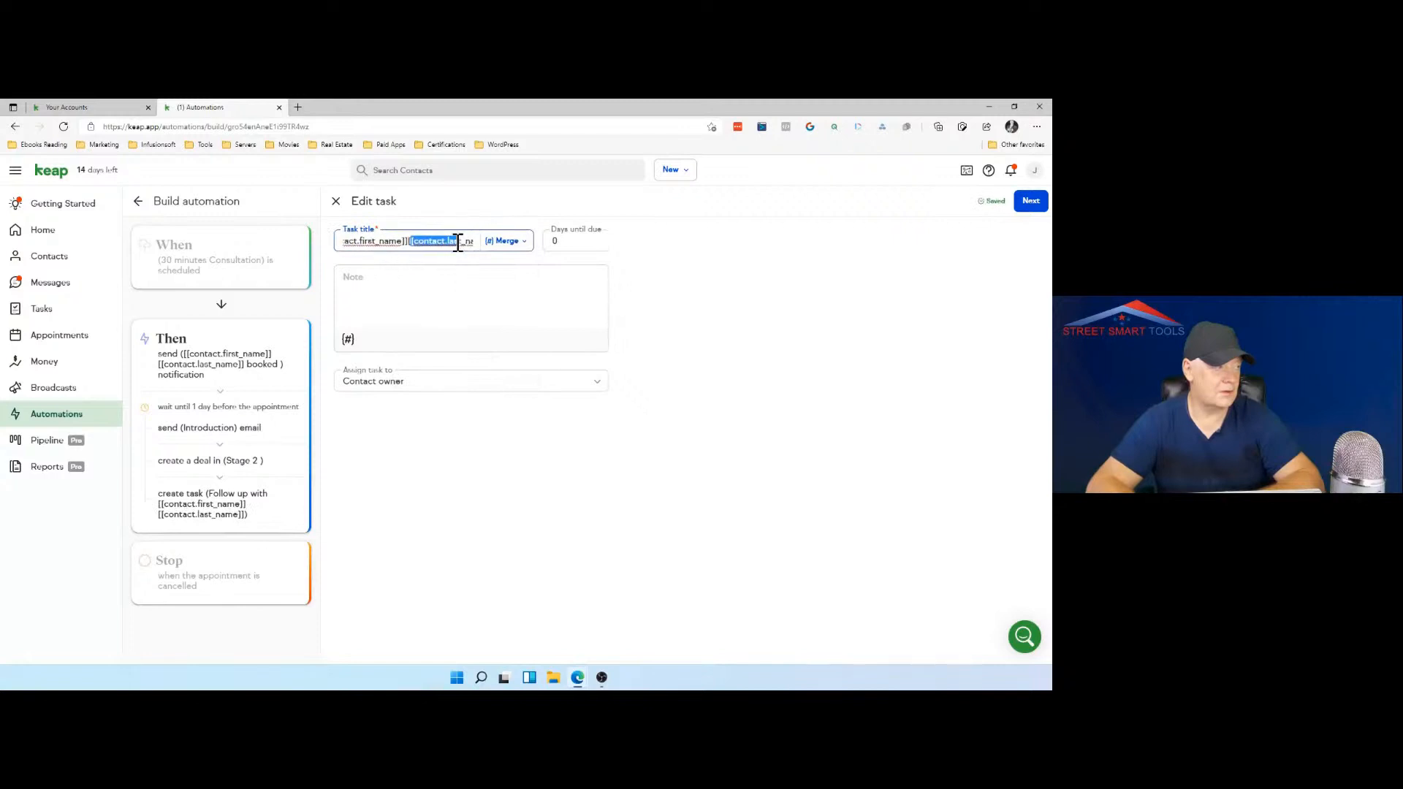
{"action": "left_click", "coordinate": [350, 285]}
{"action": "left_click", "coordinate": [406, 242]}
{"action": "left_click_drag", "start_coordinate": [410, 243], "coordinate": [485, 239]}
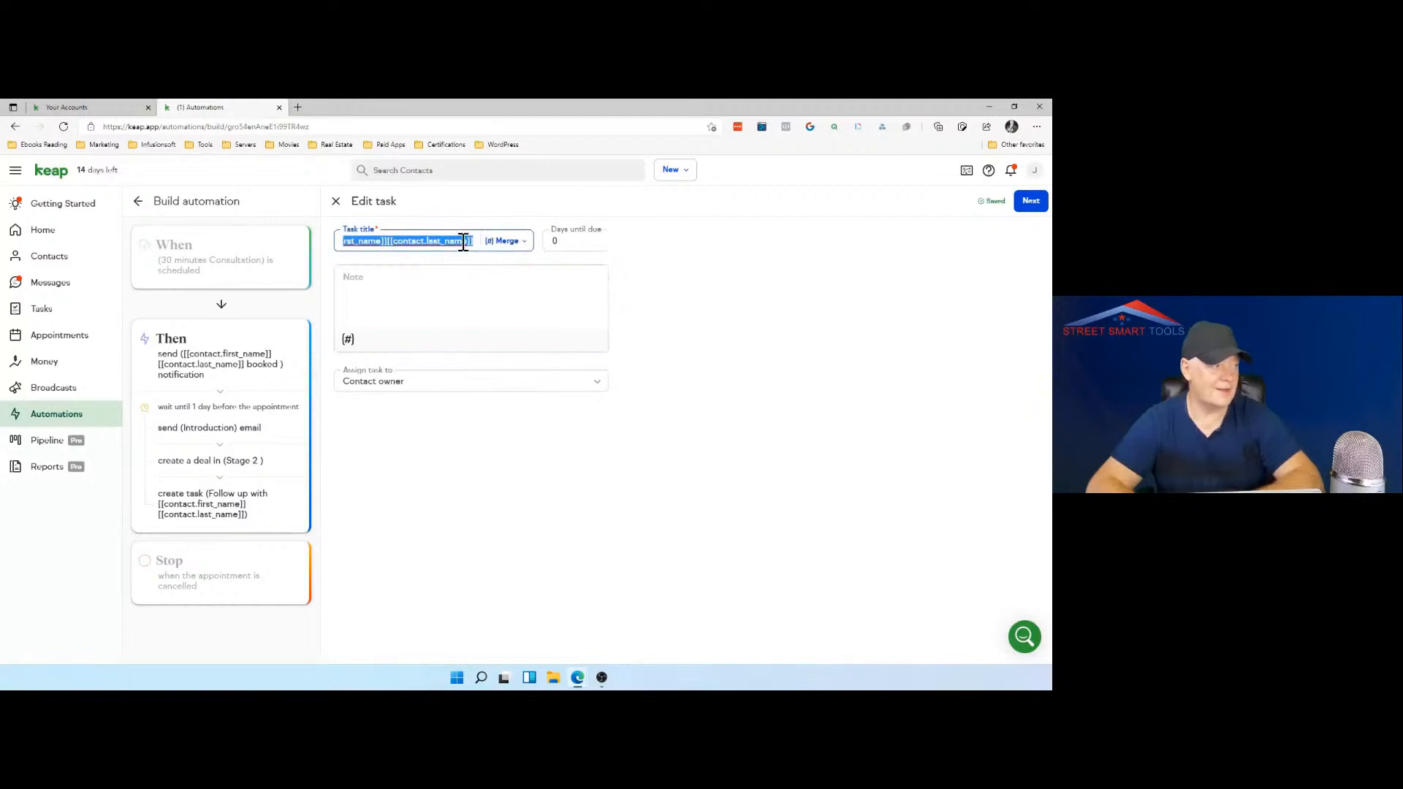
{"action": "right_click", "coordinate": [462, 241]}
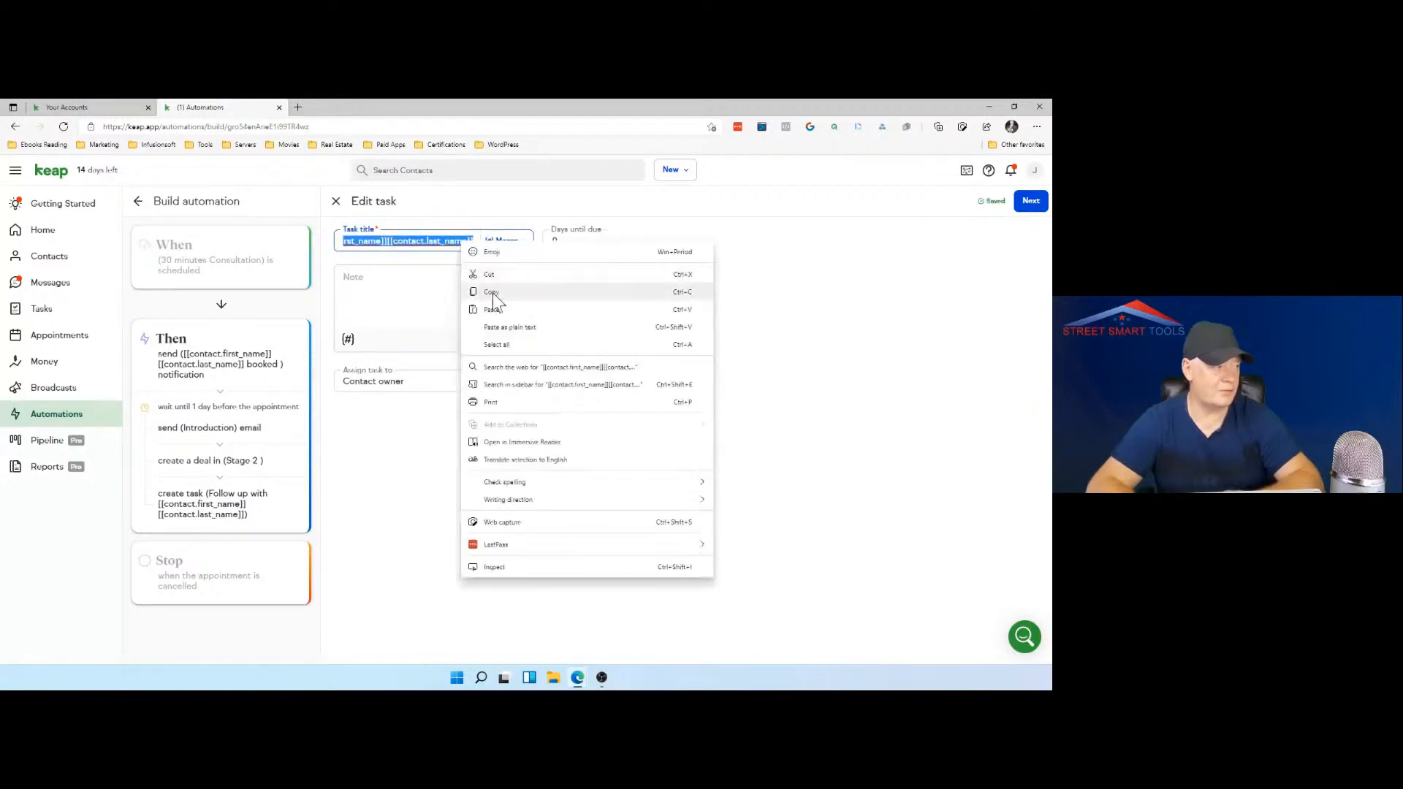
{"action": "left_click", "coordinate": [493, 292]}
{"action": "left_click", "coordinate": [424, 272]}
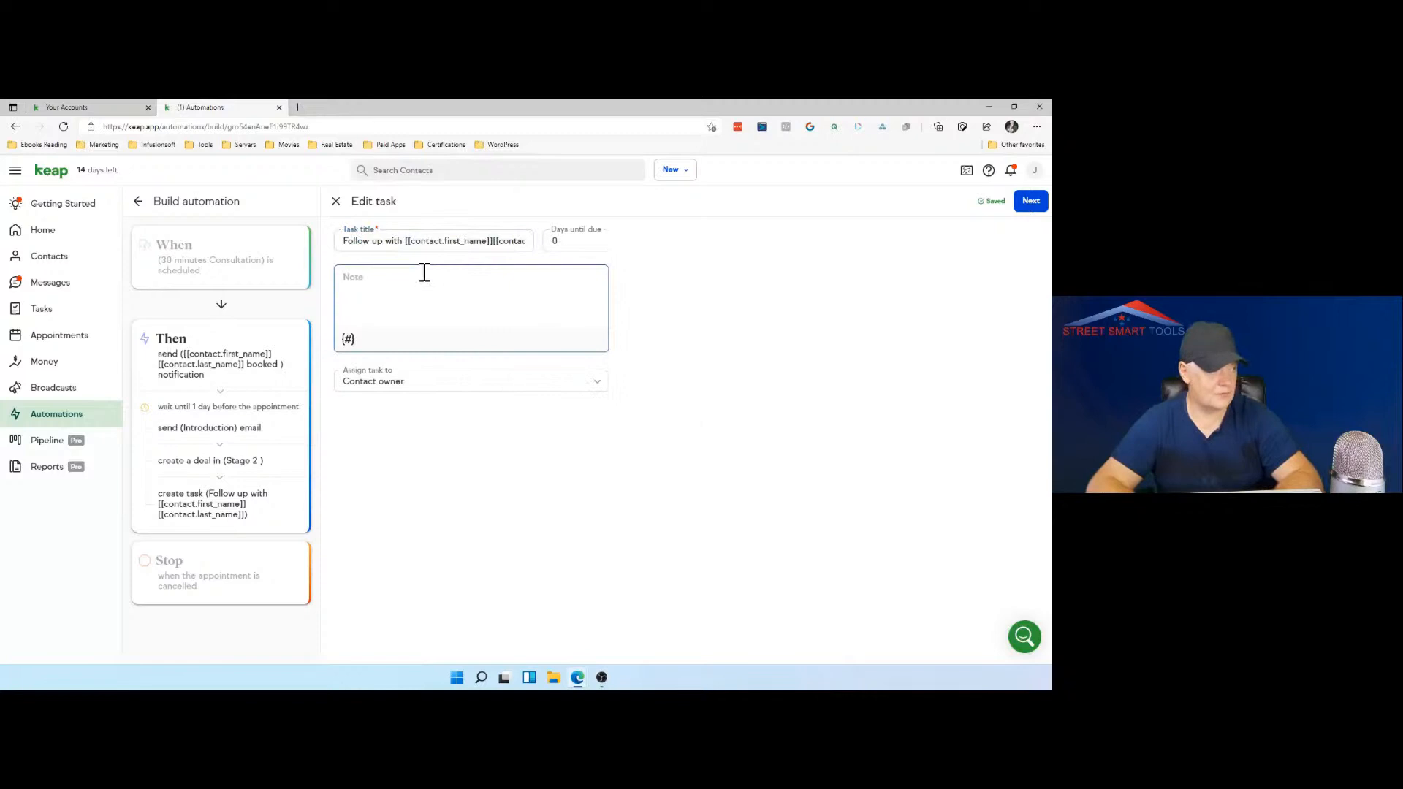
{"action": "key", "text": "ctrl+v"}
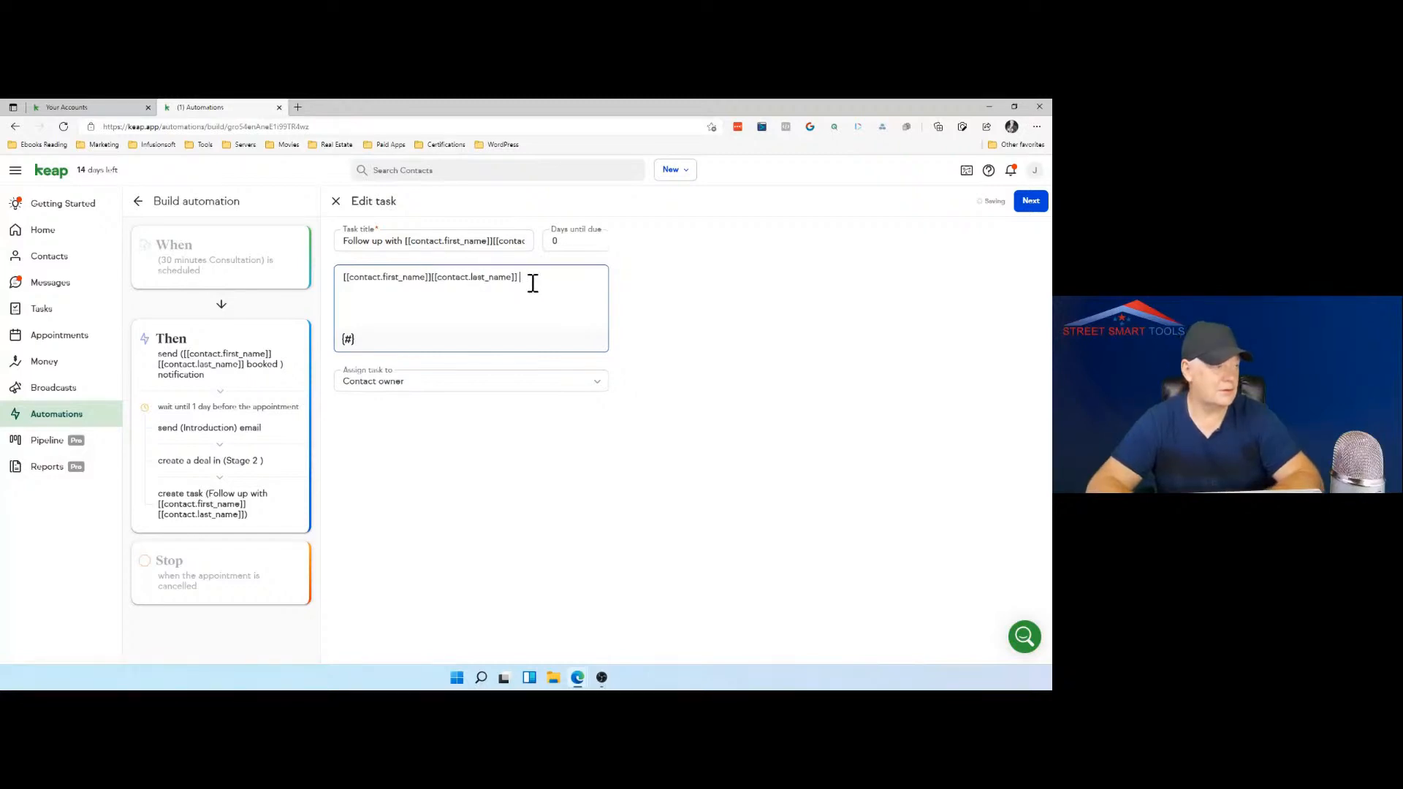
Step: Complete the task note after the merge fields with the text "started stage 2 follow up"
{"action": "type", "text": "started stage 2"}
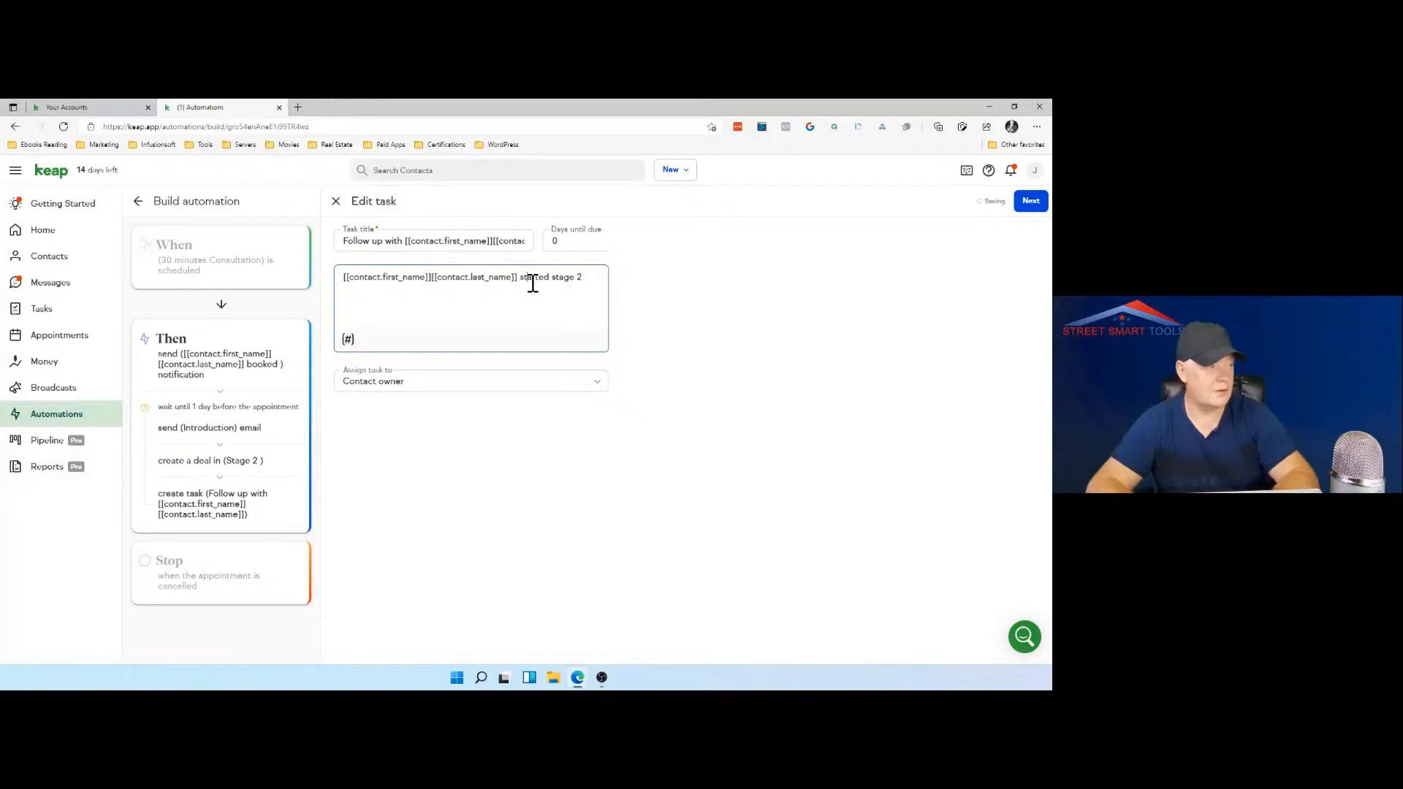
{"action": "type", "text": "S"}
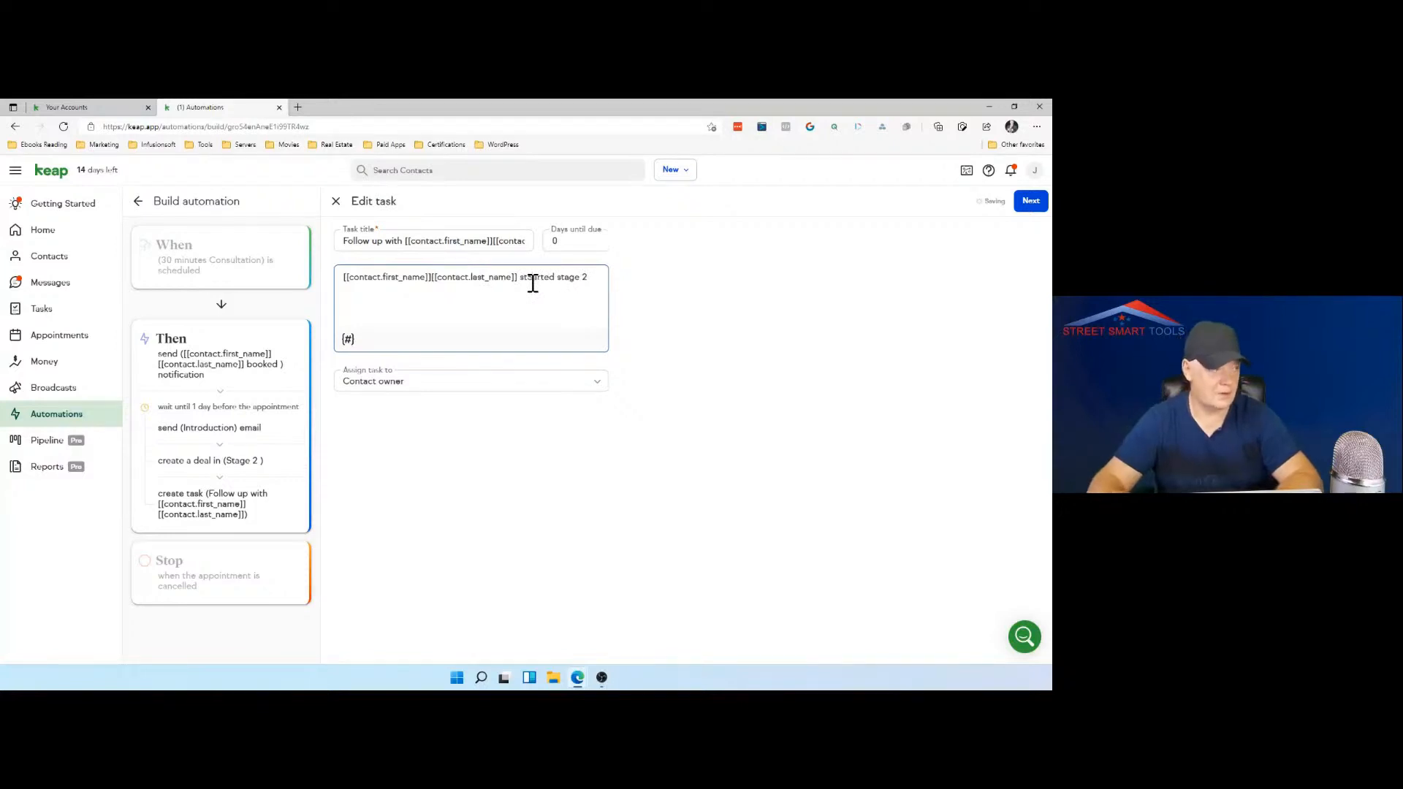
{"action": "key", "text": "BackSpace"}
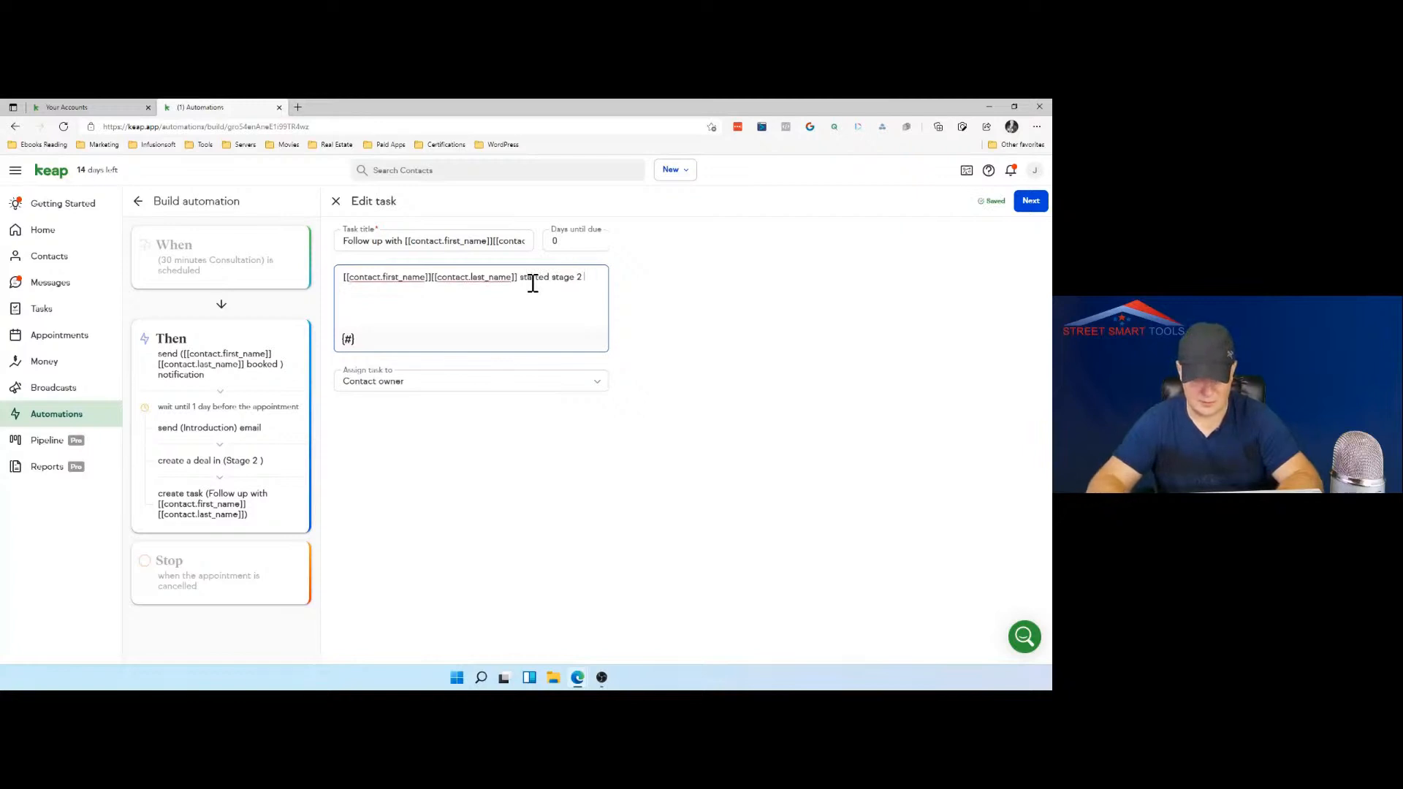
{"action": "type", "text": "follow u"}
{"action": "type", "text": "p"}
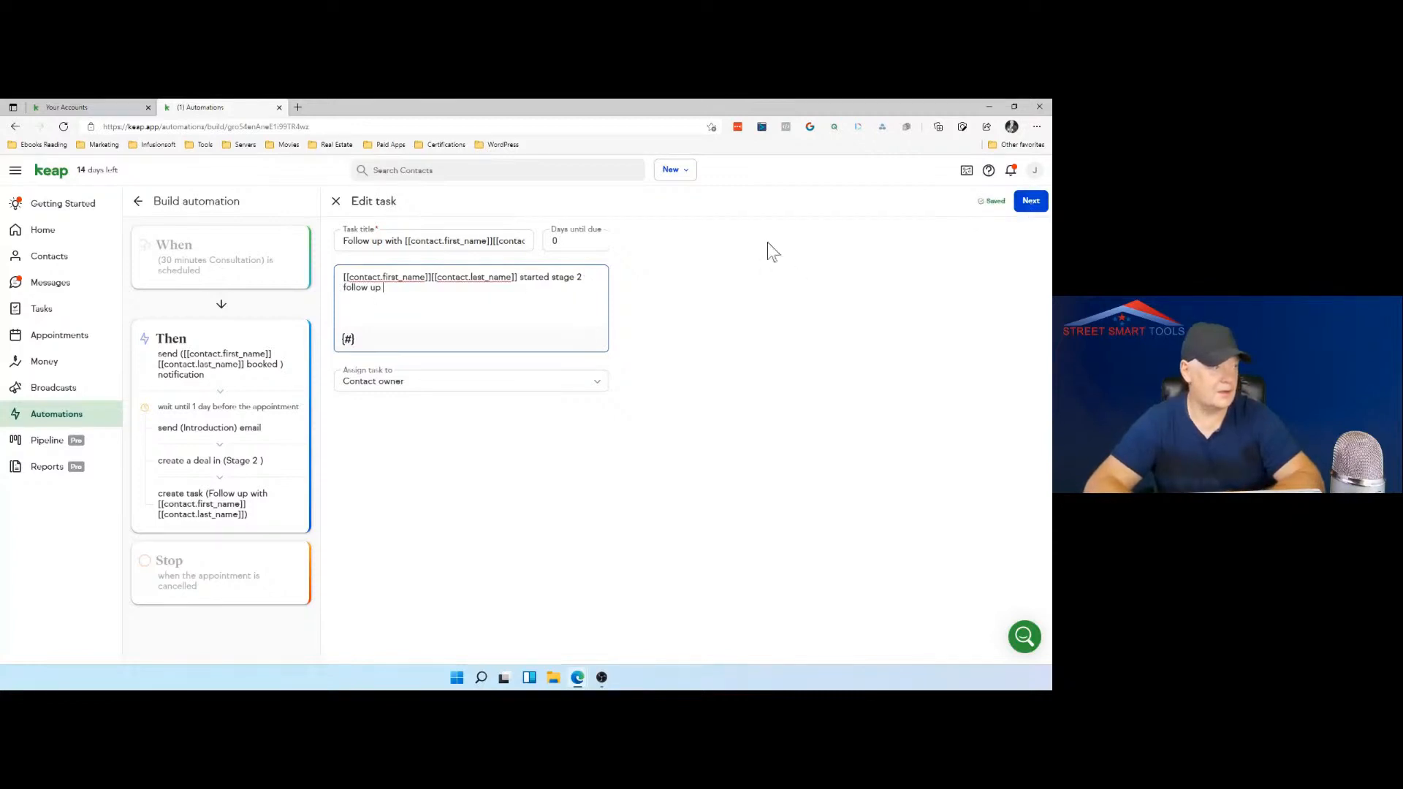
Step: Set the follow-up task's days until due to 5 and continue to its timing options
{"action": "left_click", "coordinate": [601, 240]}
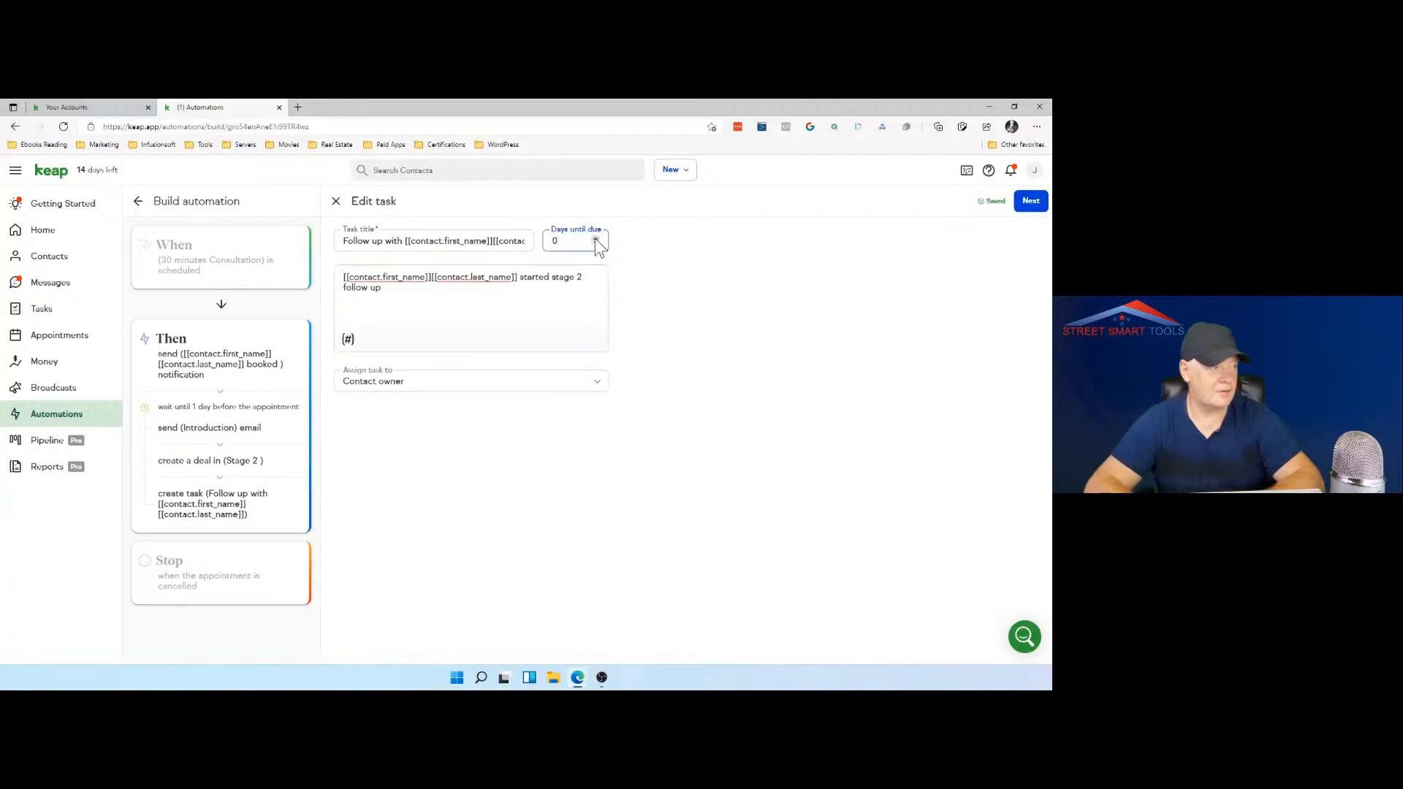
{"action": "left_click", "coordinate": [594, 238]}
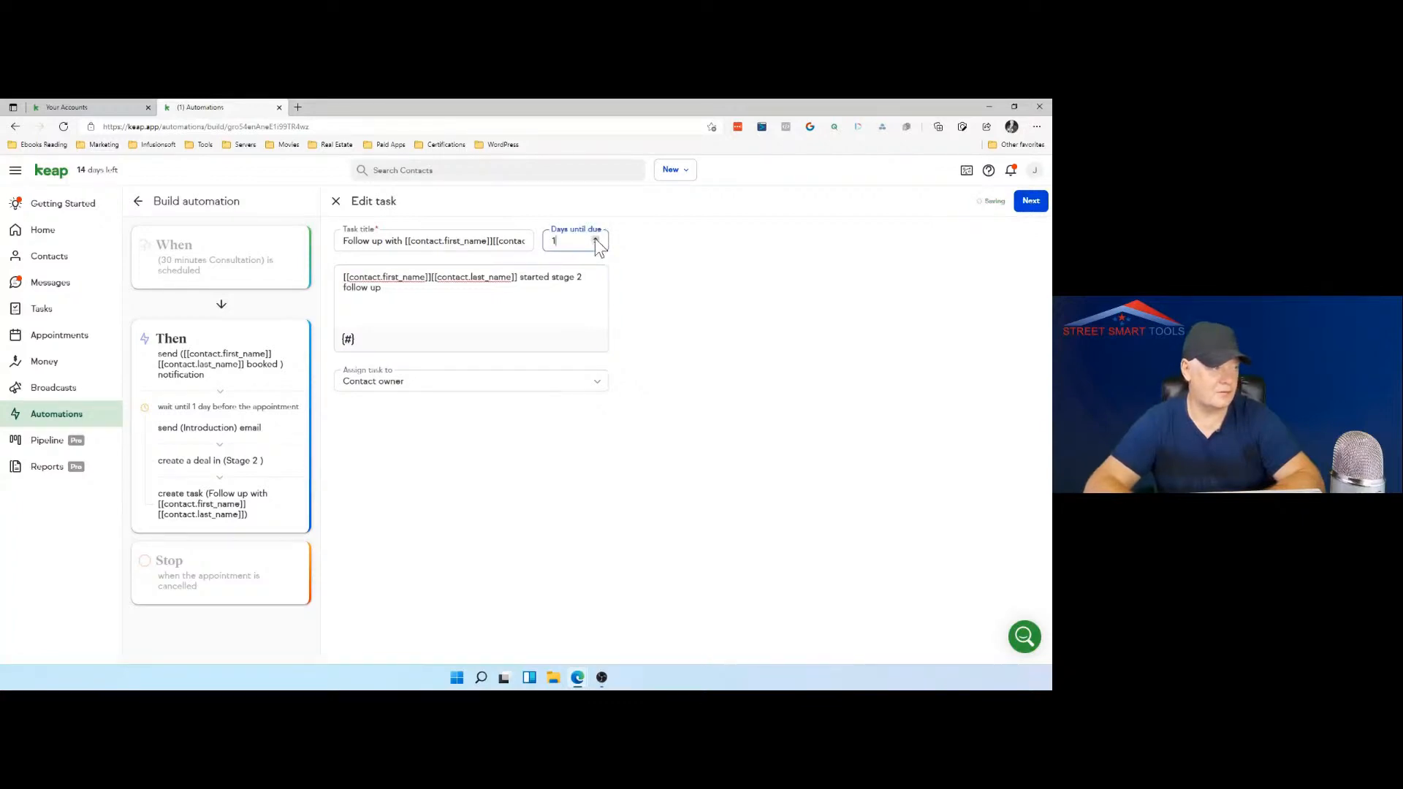
{"action": "left_click", "coordinate": [595, 238]}
{"action": "left_click", "coordinate": [594, 238]}
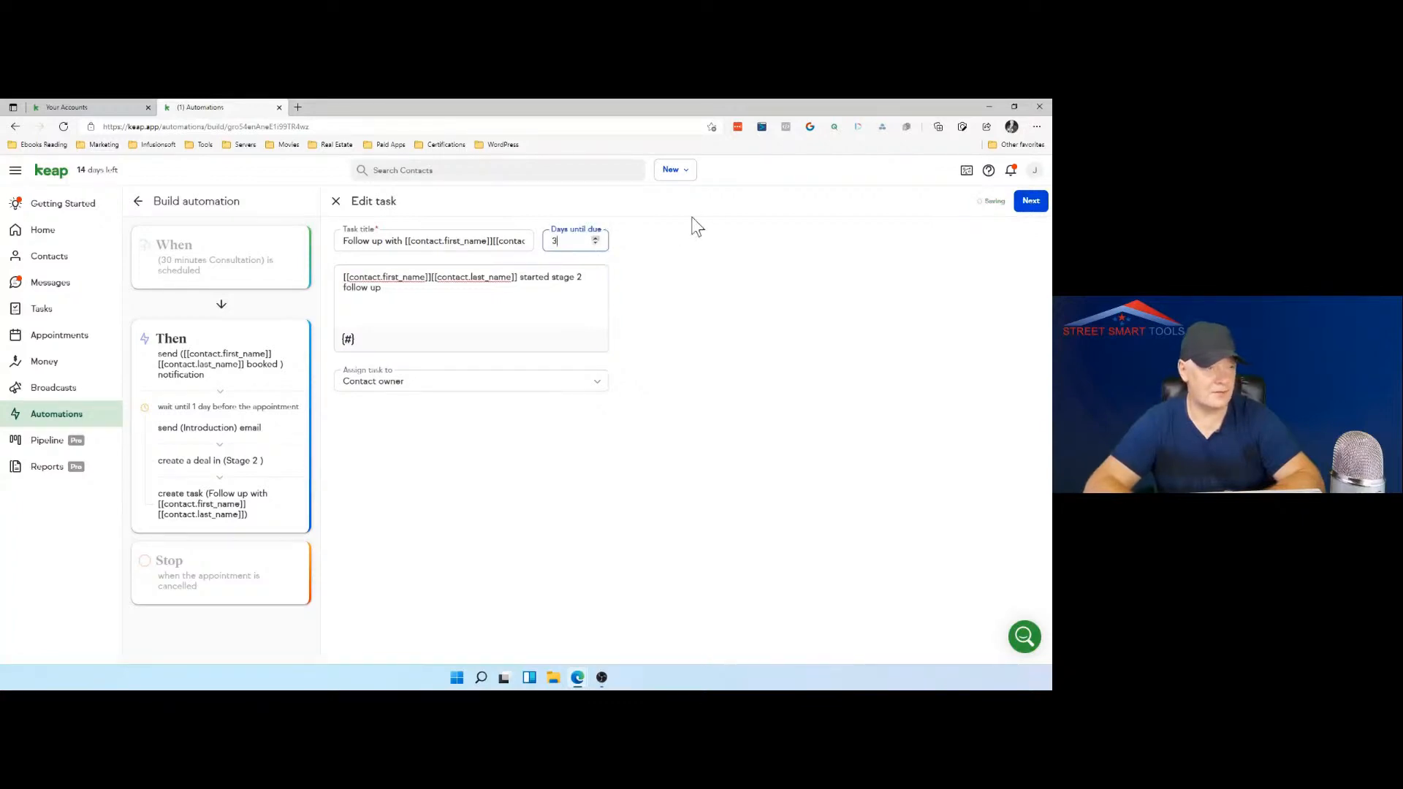
{"action": "left_click", "coordinate": [1031, 202]}
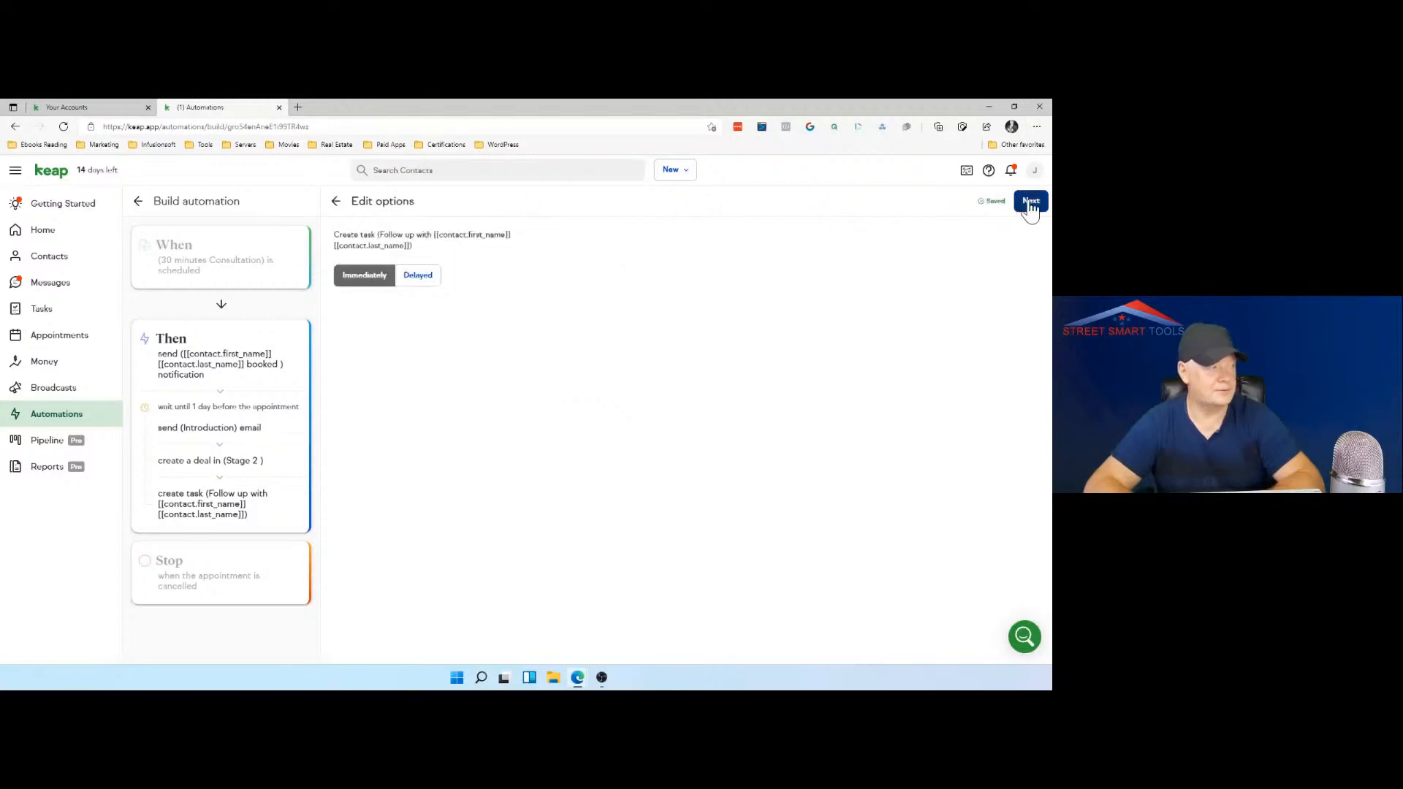
Step: Make the follow-up task delayed, deactivating the automation so its timers can be edited
{"action": "left_click", "coordinate": [419, 277]}
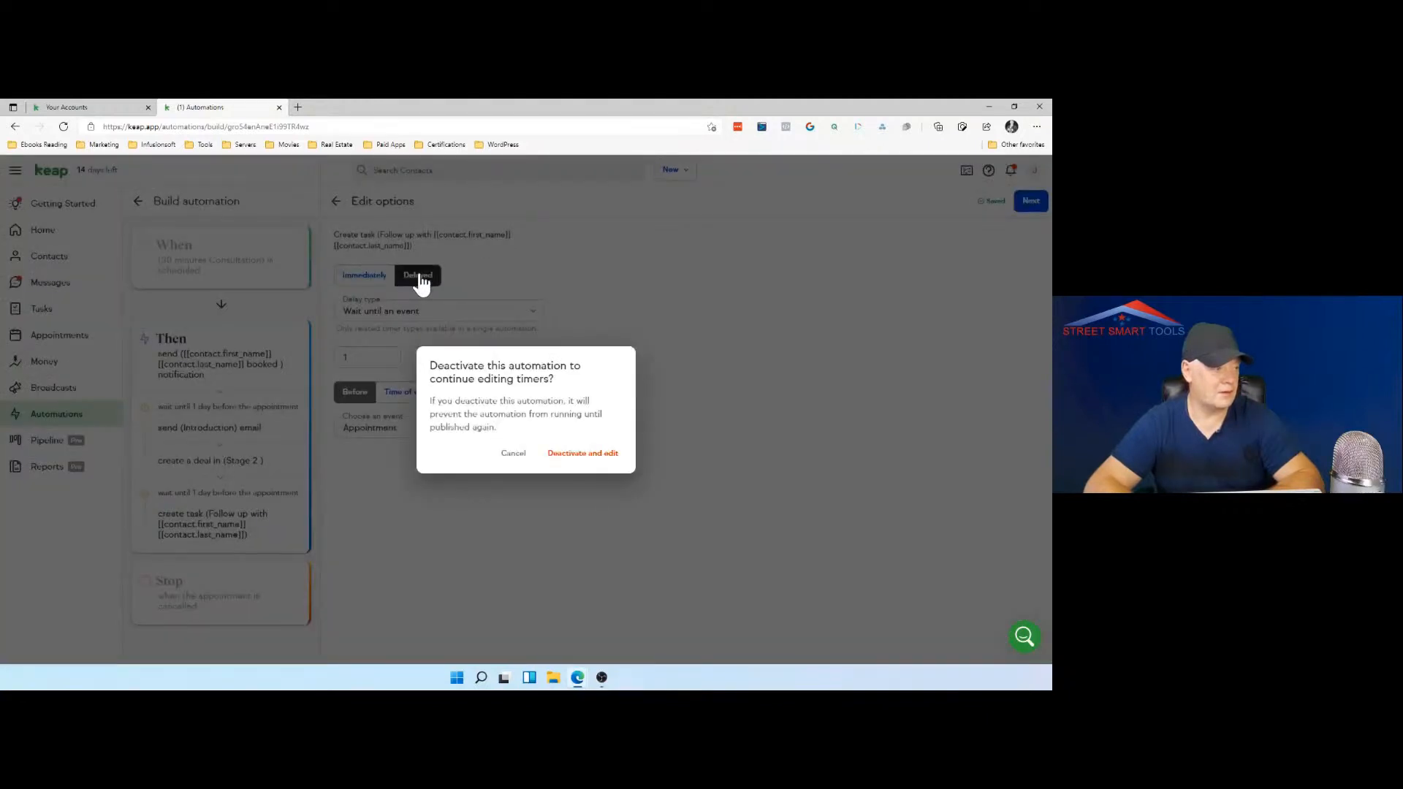
{"action": "left_click", "coordinate": [571, 460]}
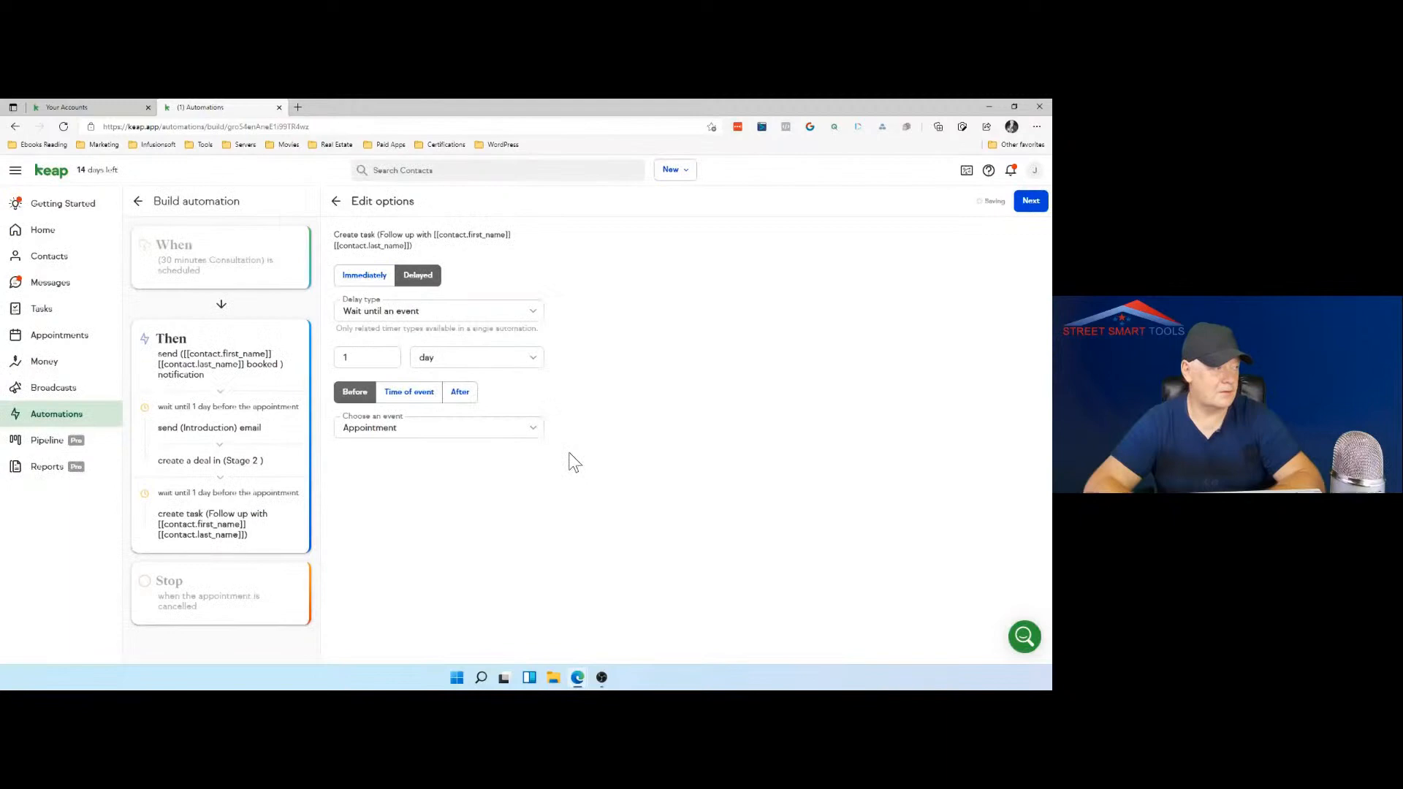
Step: Try to change the follow-up task's delay type to Wait
{"action": "left_click", "coordinate": [481, 314]}
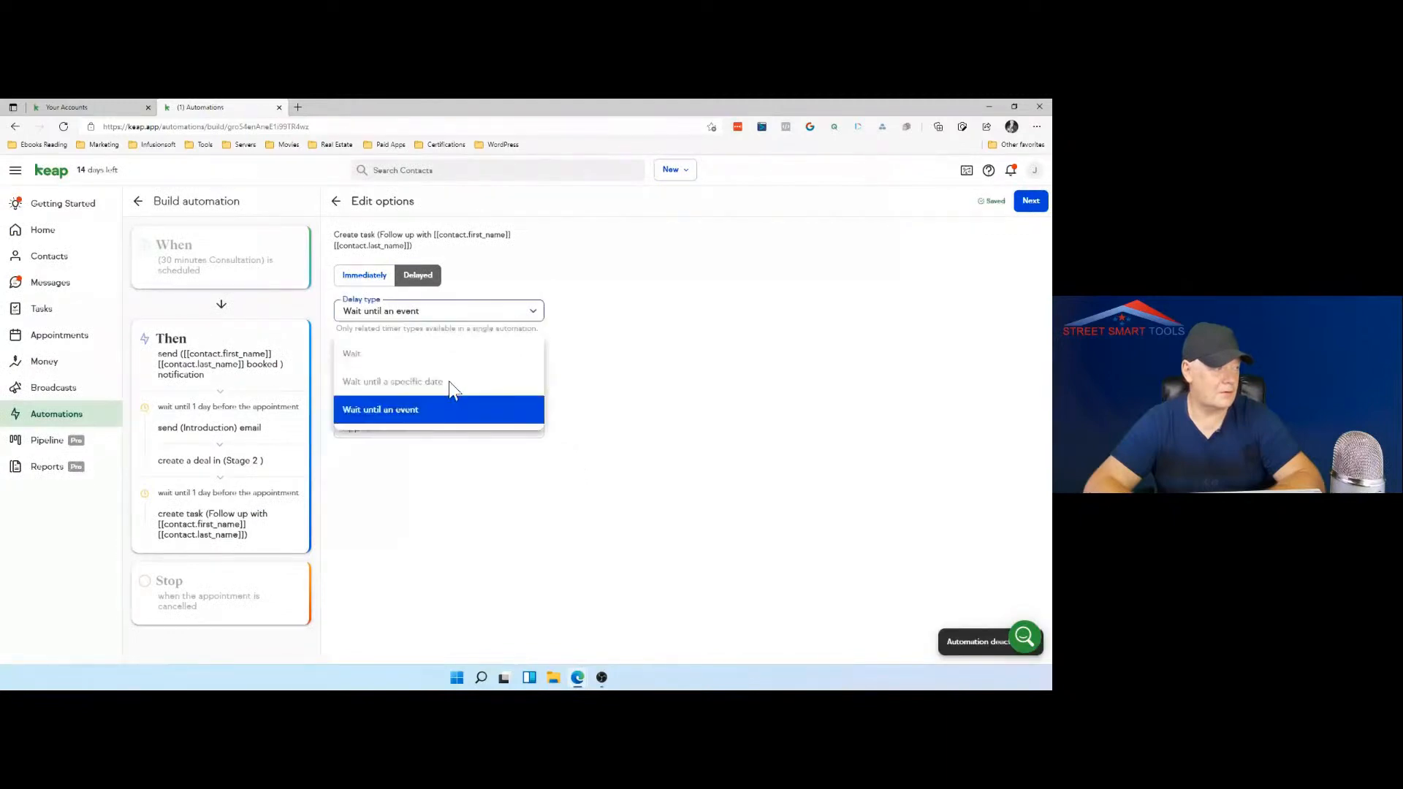
{"action": "left_click", "coordinate": [399, 360]}
{"action": "left_click", "coordinate": [395, 317]}
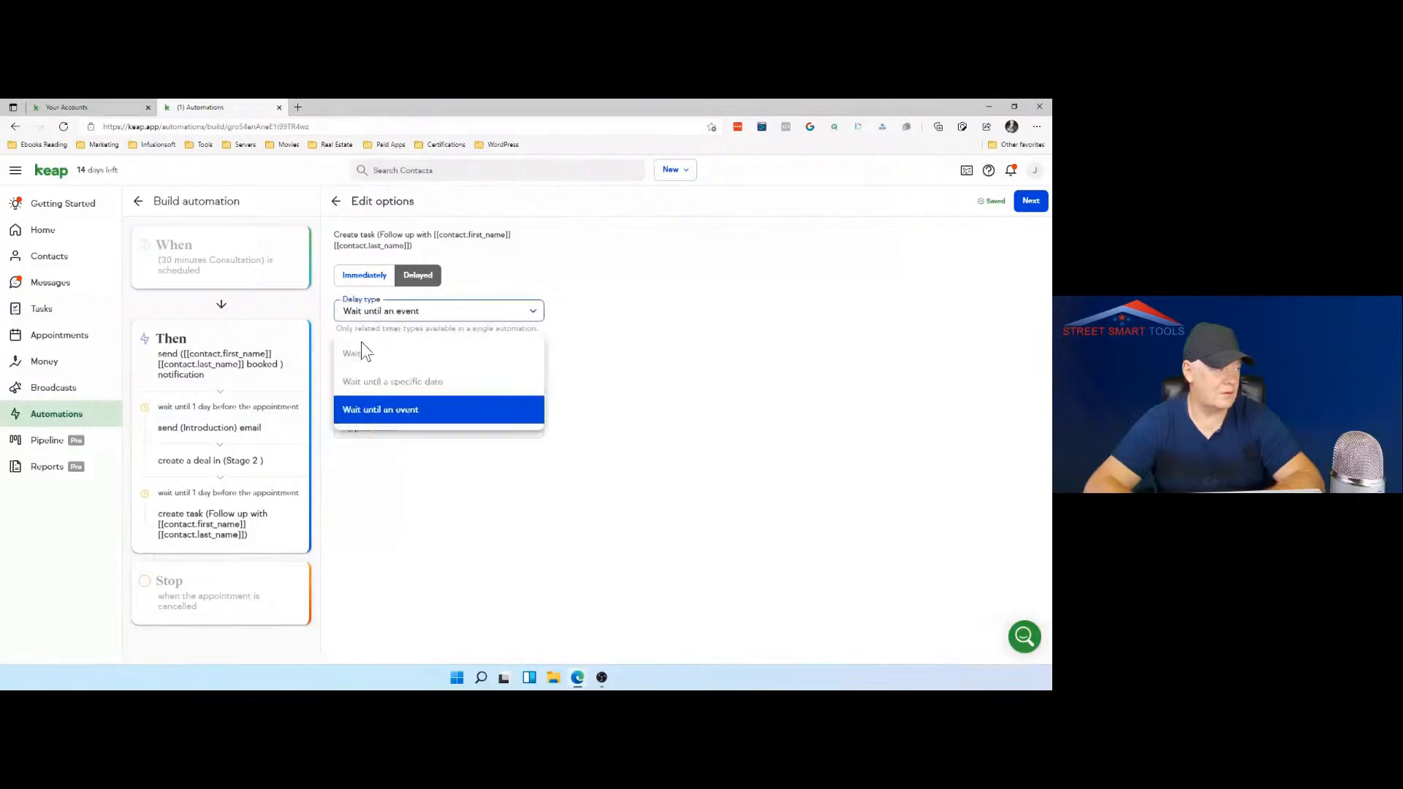
{"action": "left_click", "coordinate": [364, 351]}
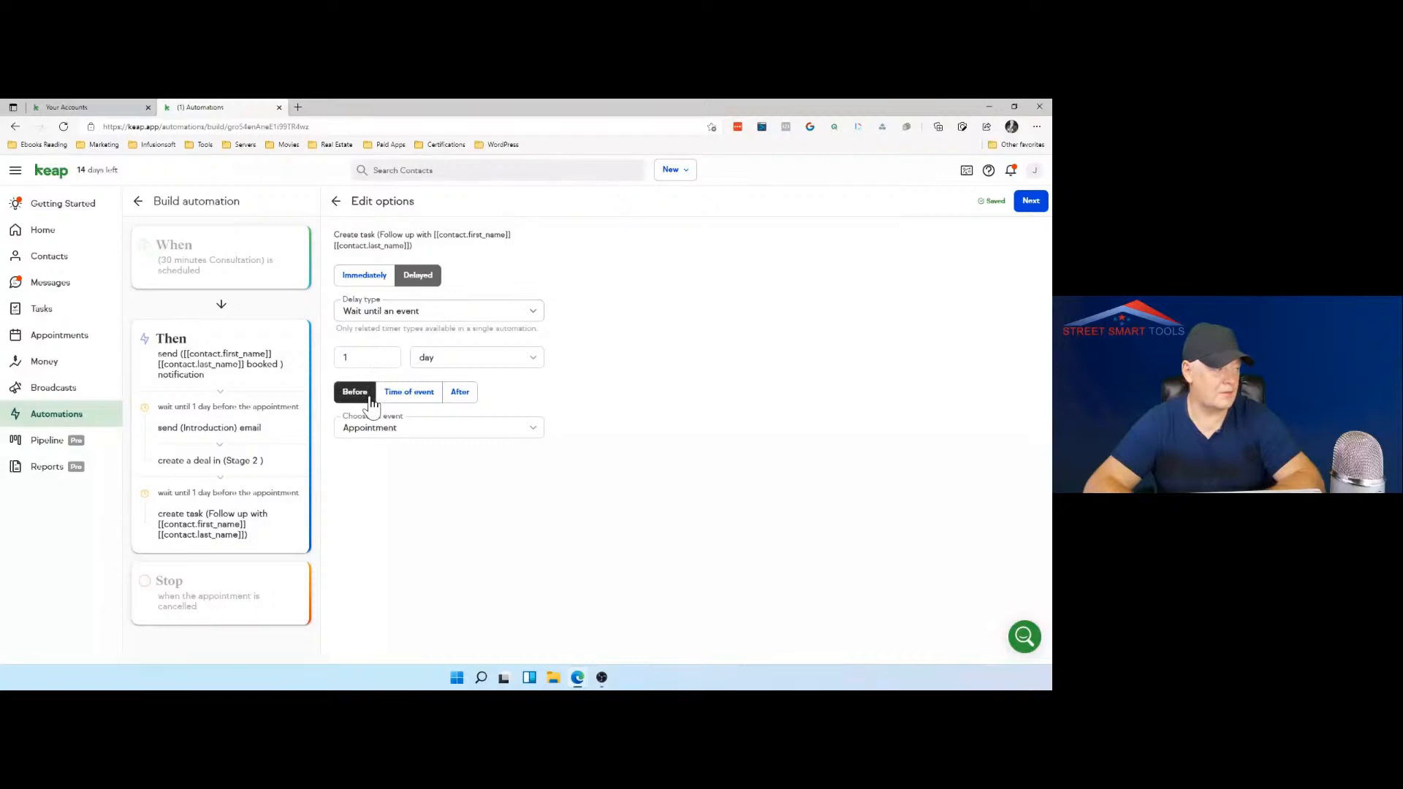
Step: Set the follow-up task's delay to 3 days after the Appointment event and save the timing
{"action": "left_click", "coordinate": [468, 433]}
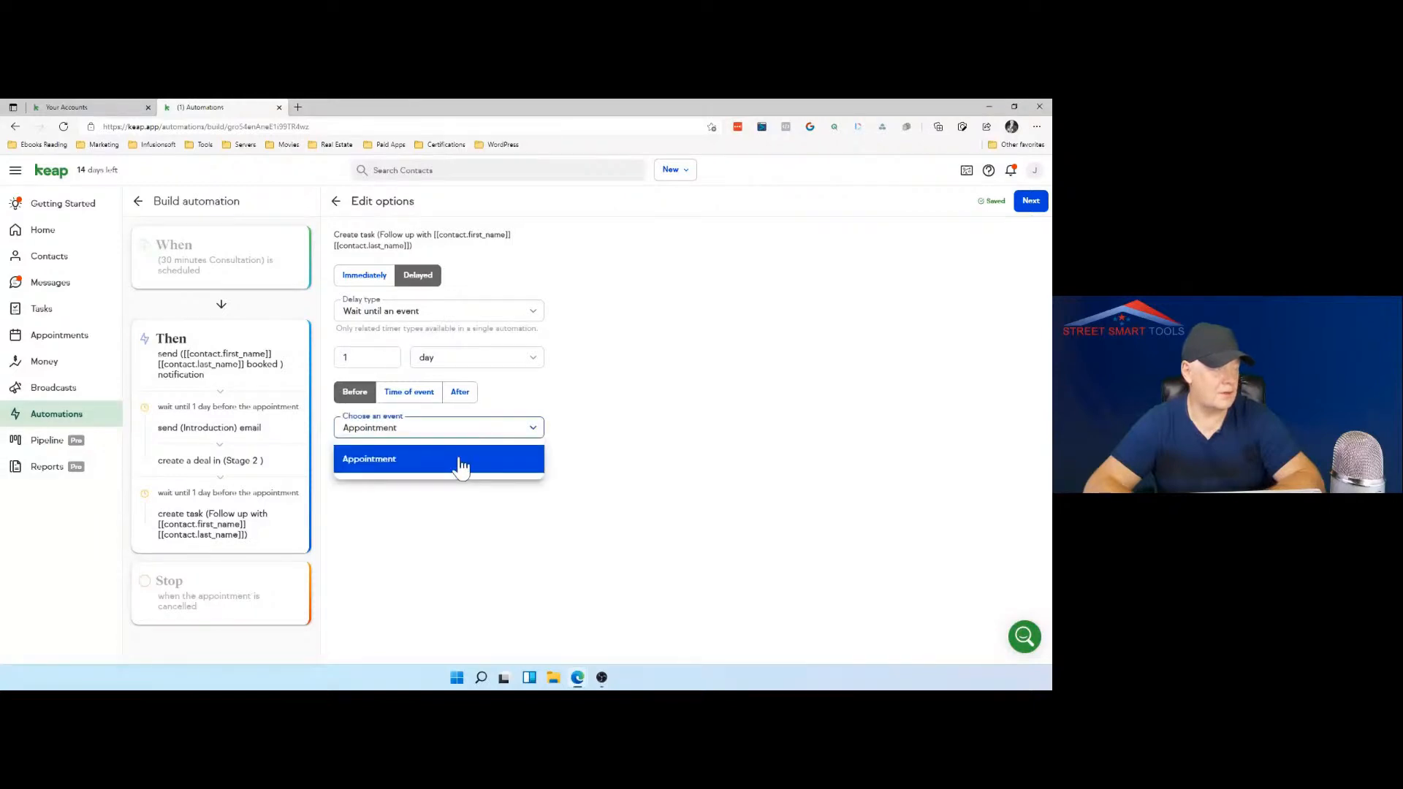
{"action": "left_click", "coordinate": [462, 465]}
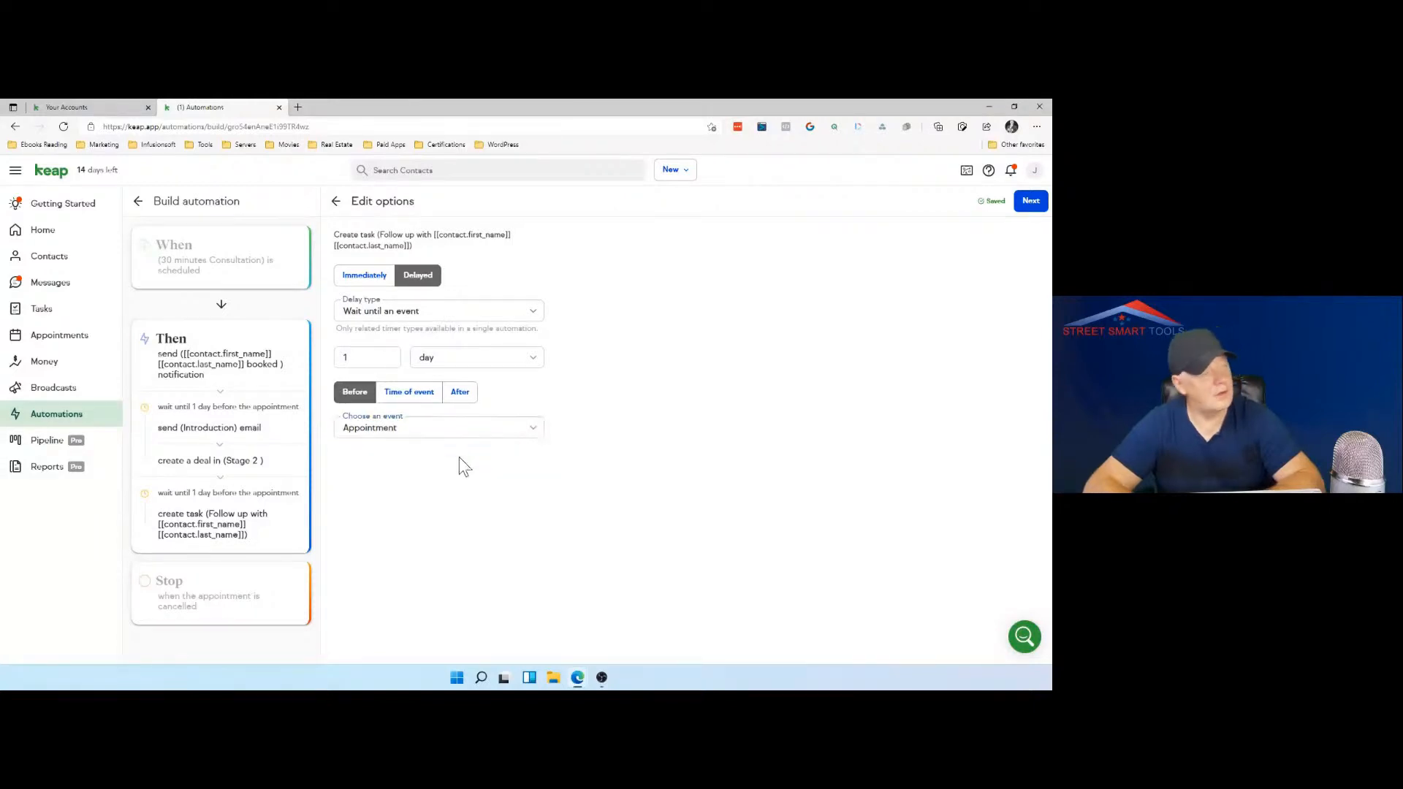
{"action": "left_click", "coordinate": [460, 395]}
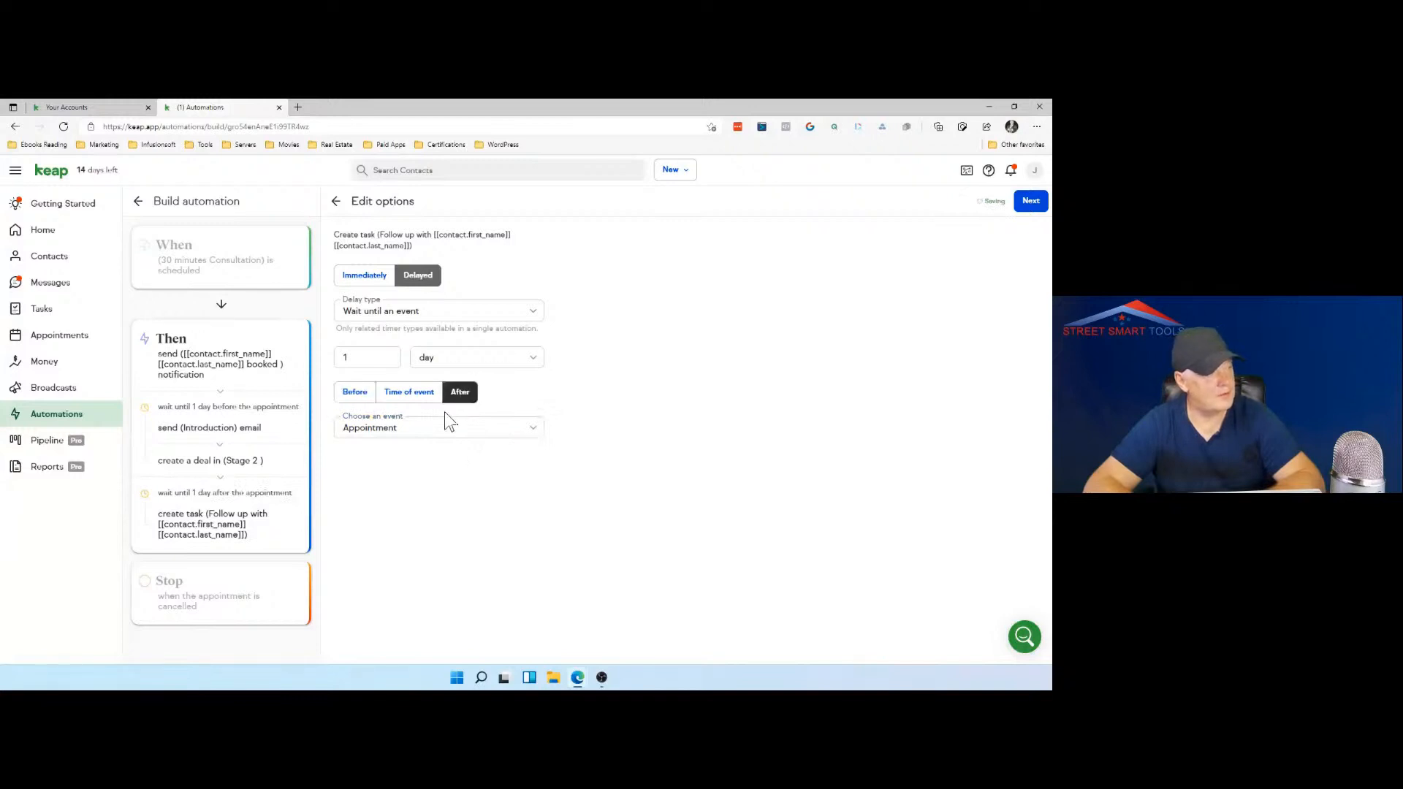
{"action": "left_click", "coordinate": [489, 365]}
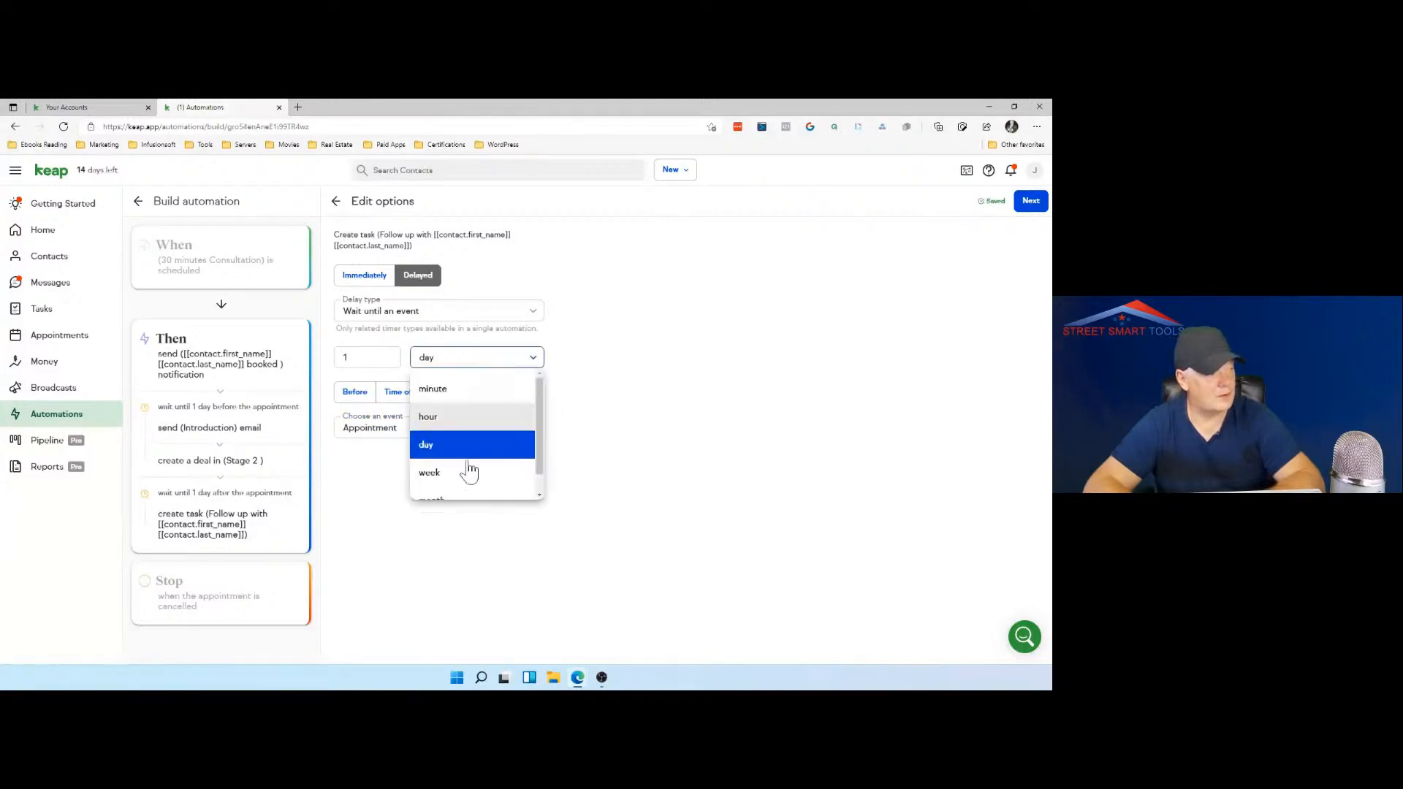
{"action": "double_click", "coordinate": [379, 364]}
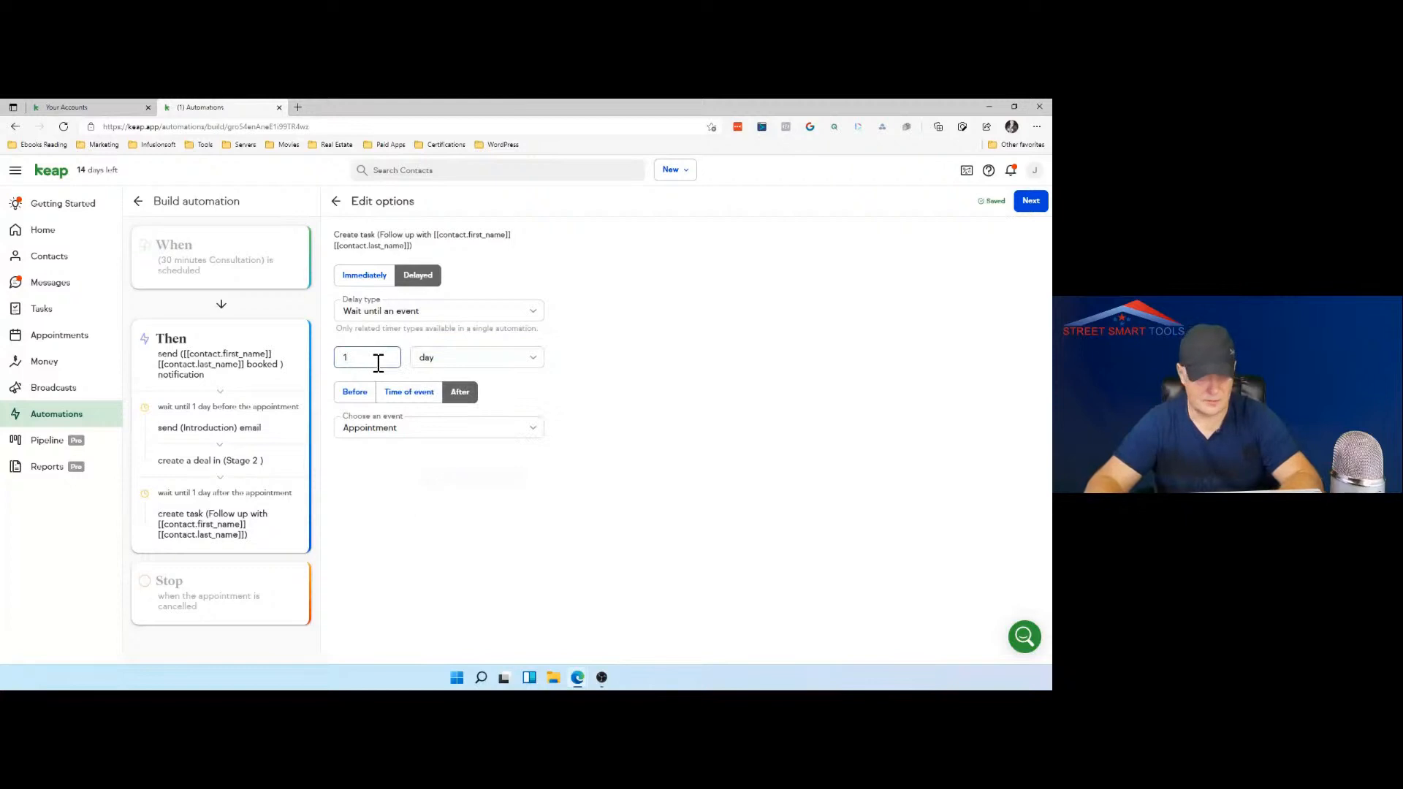
{"action": "type", "text": "3"}
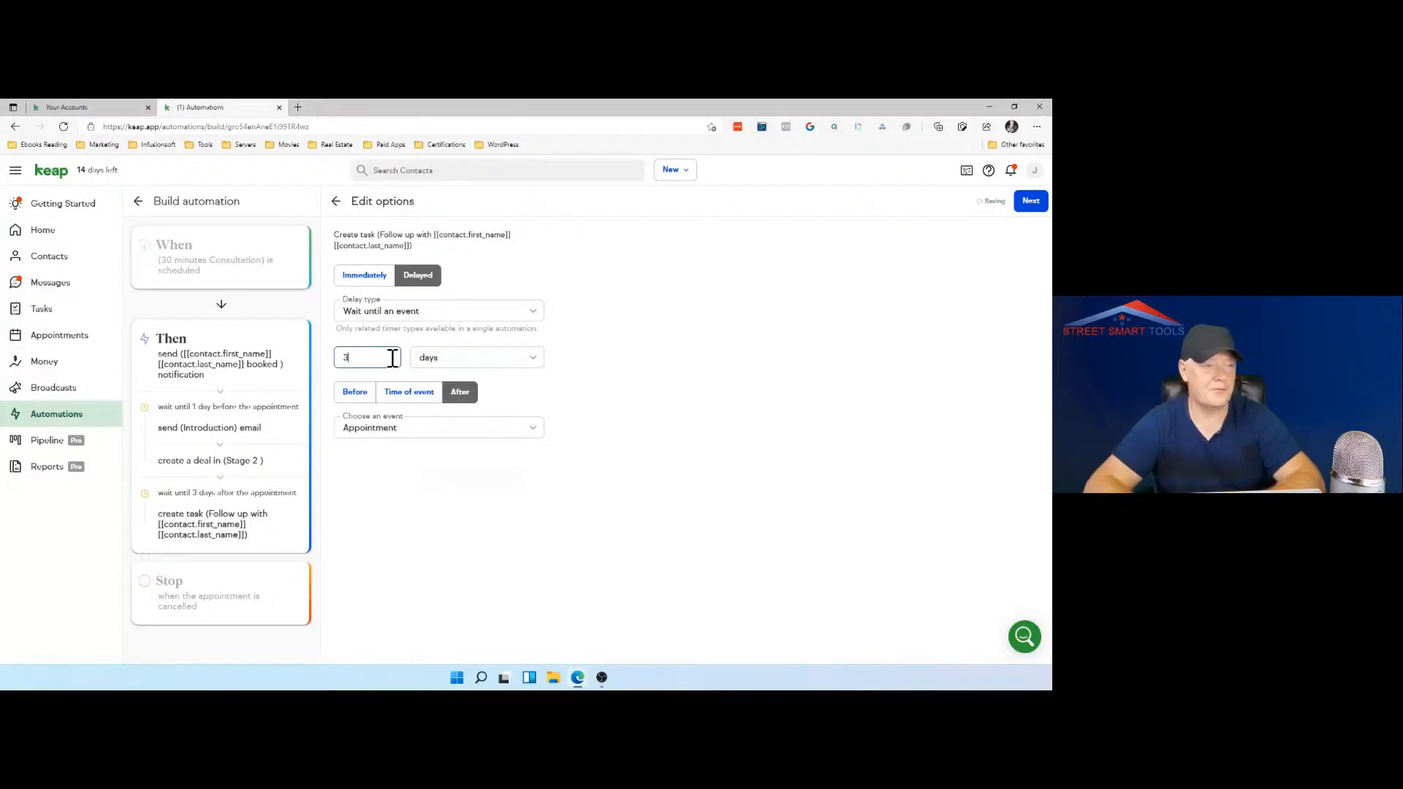
{"action": "left_click", "coordinate": [1031, 203]}
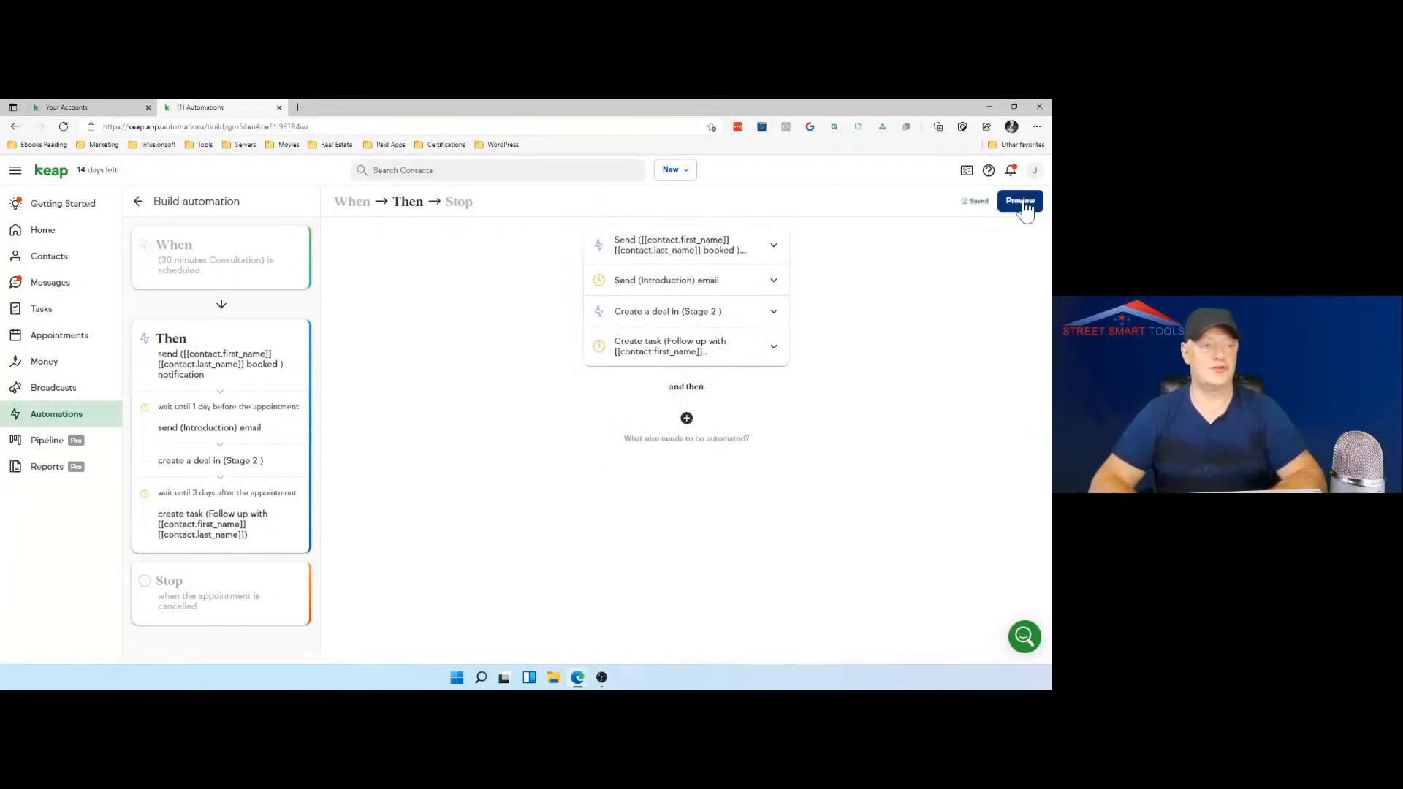
Step: Preview the complete Investor Stage 2 automation and publish it
{"action": "left_click", "coordinate": [1022, 202]}
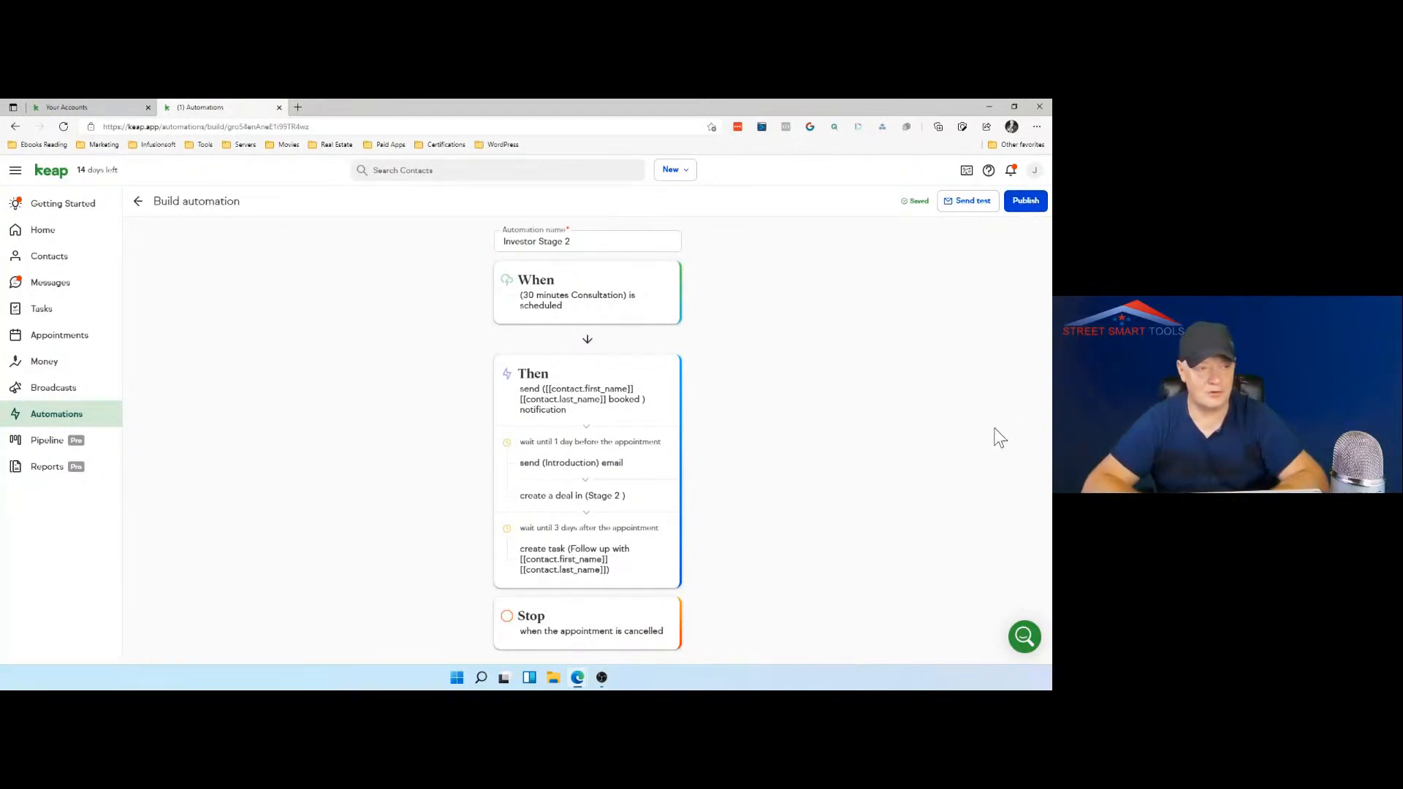
{"action": "left_click", "coordinate": [1026, 206]}
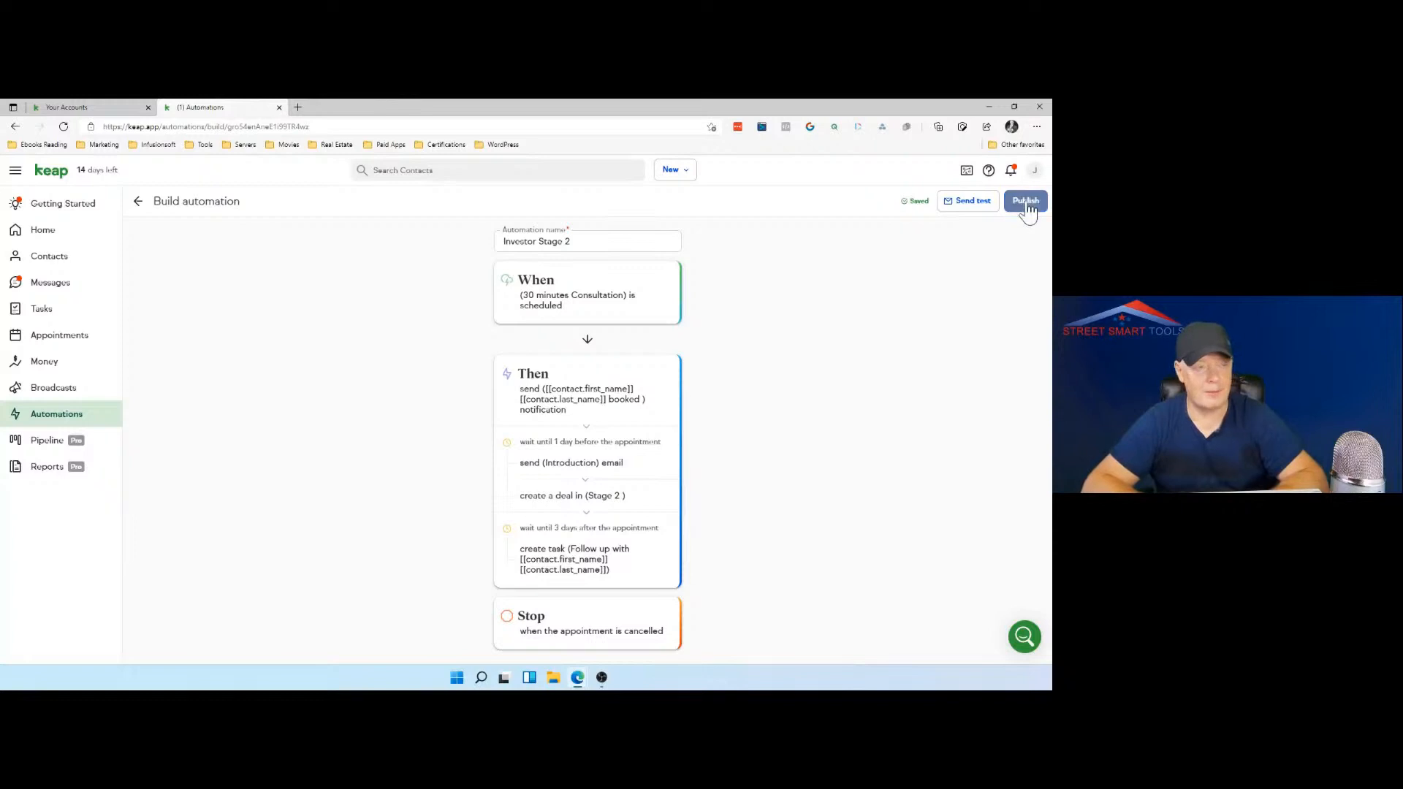
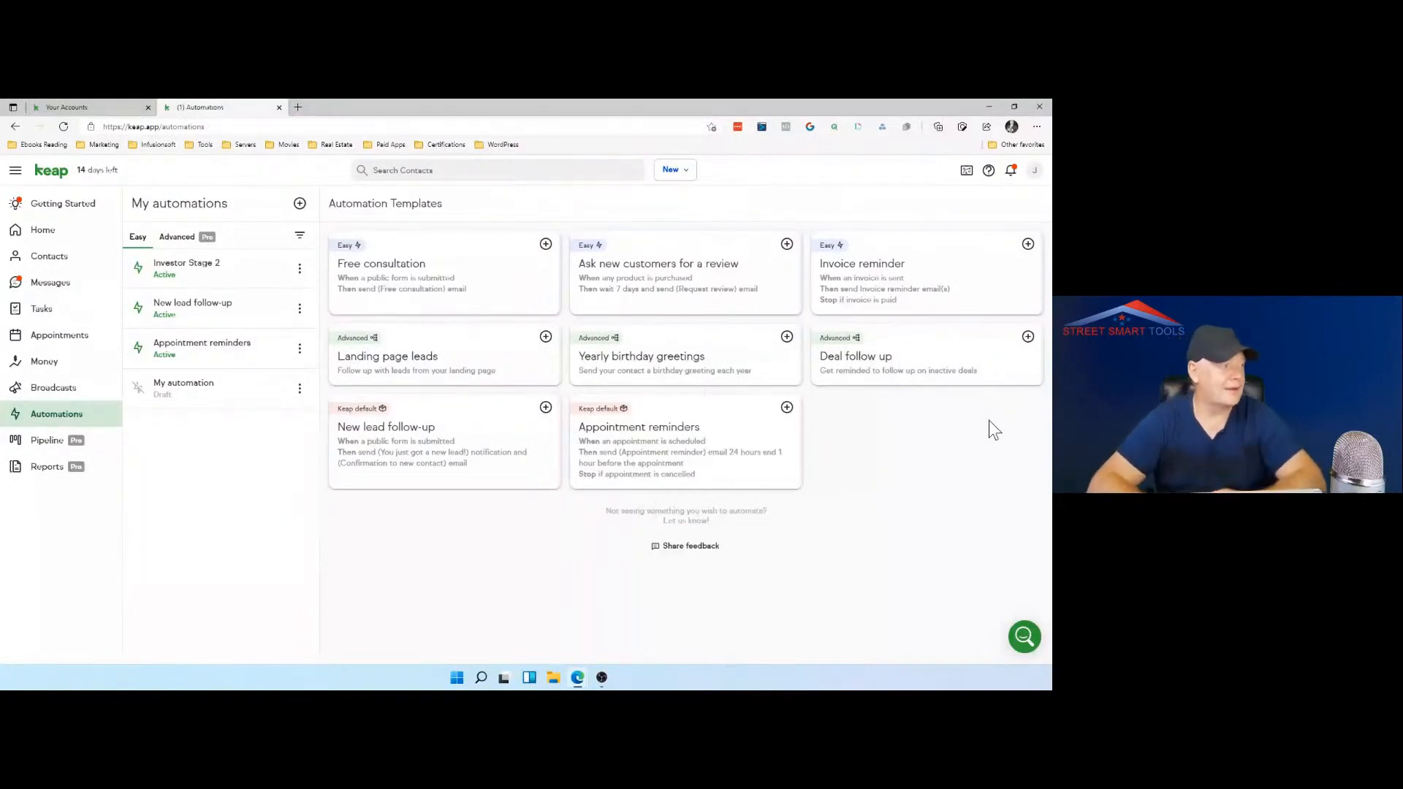
Step: Create an easy automation that sends the Introduction with invitation to meet email when the Investor Start Reaching Out tag is added
{"action": "left_click", "coordinate": [300, 205]}
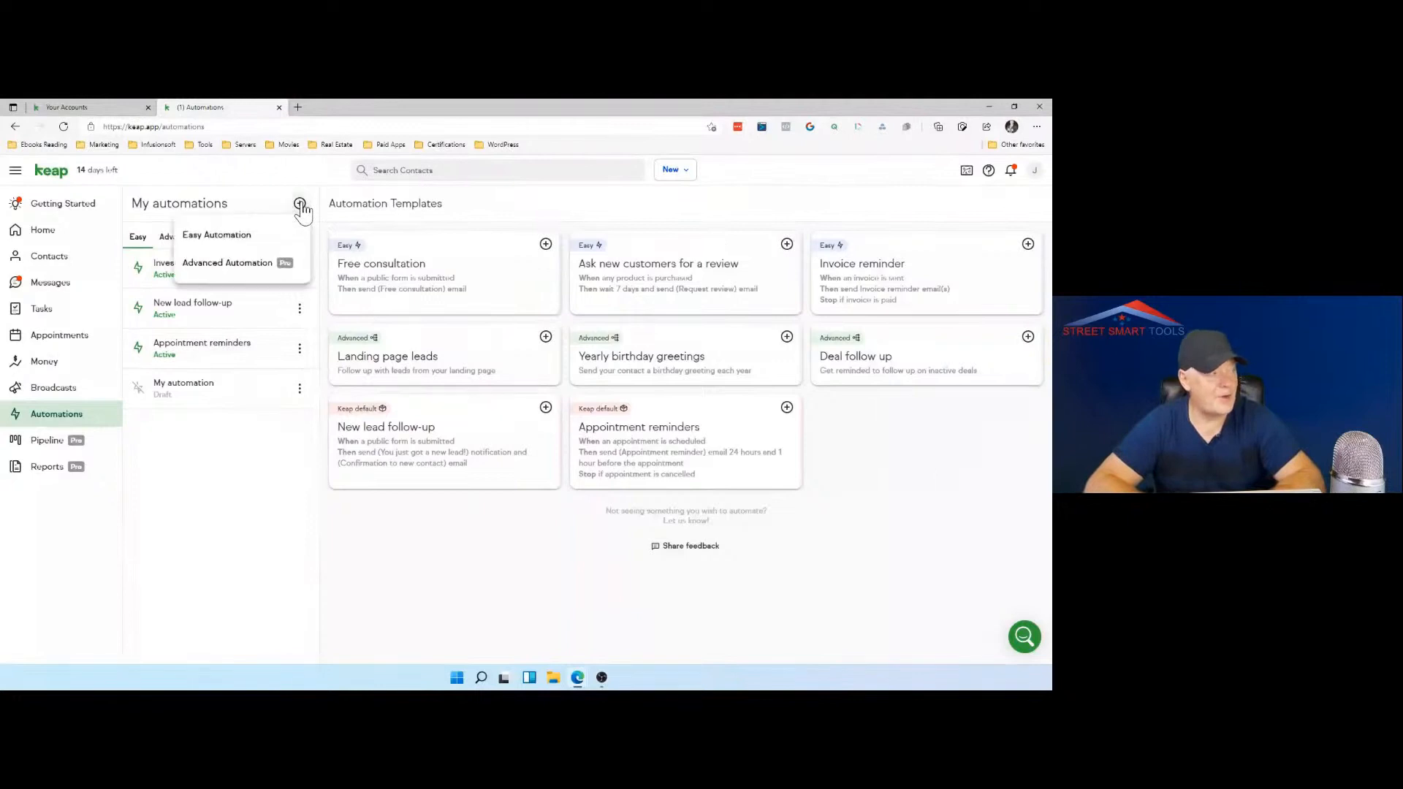
{"action": "left_click", "coordinate": [248, 236]}
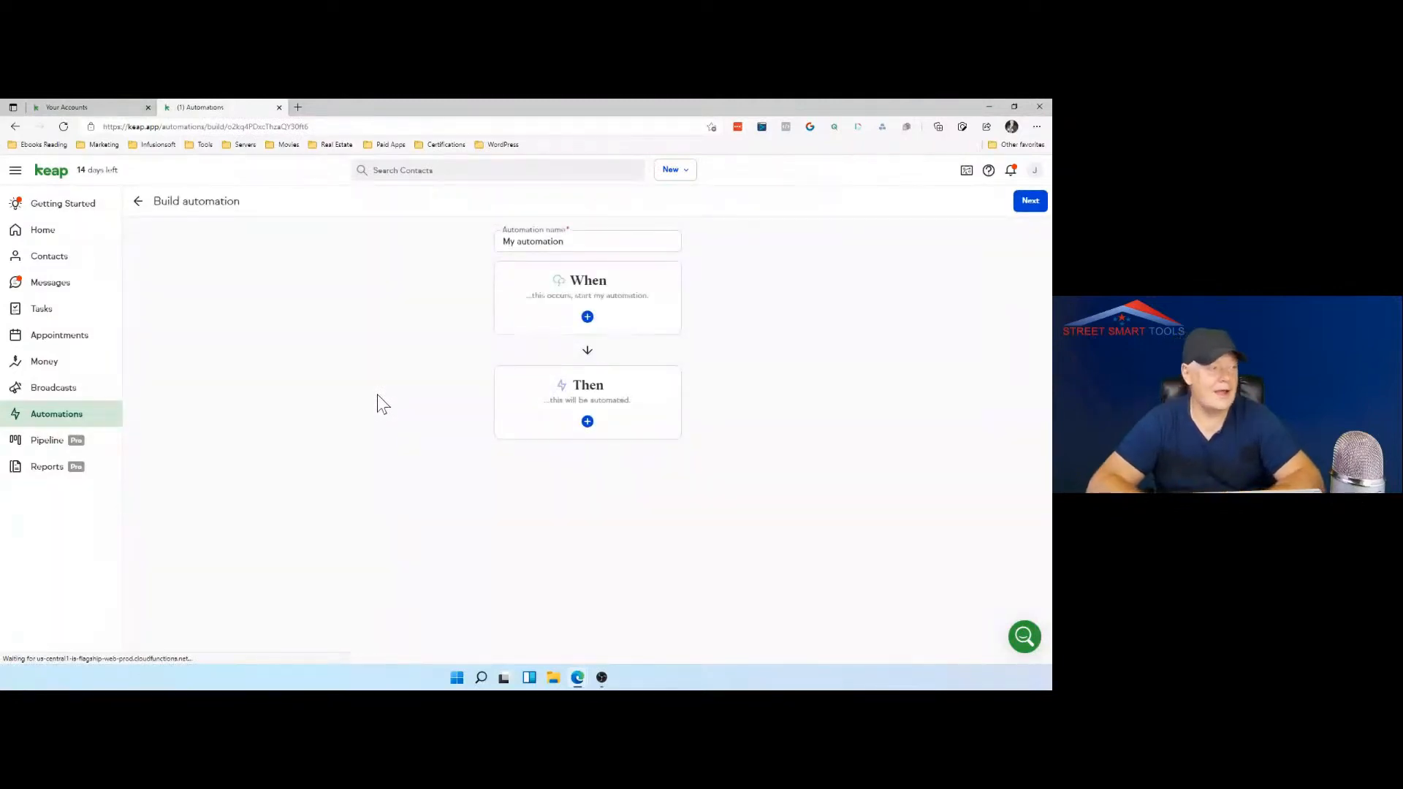
{"action": "left_click", "coordinate": [587, 317]}
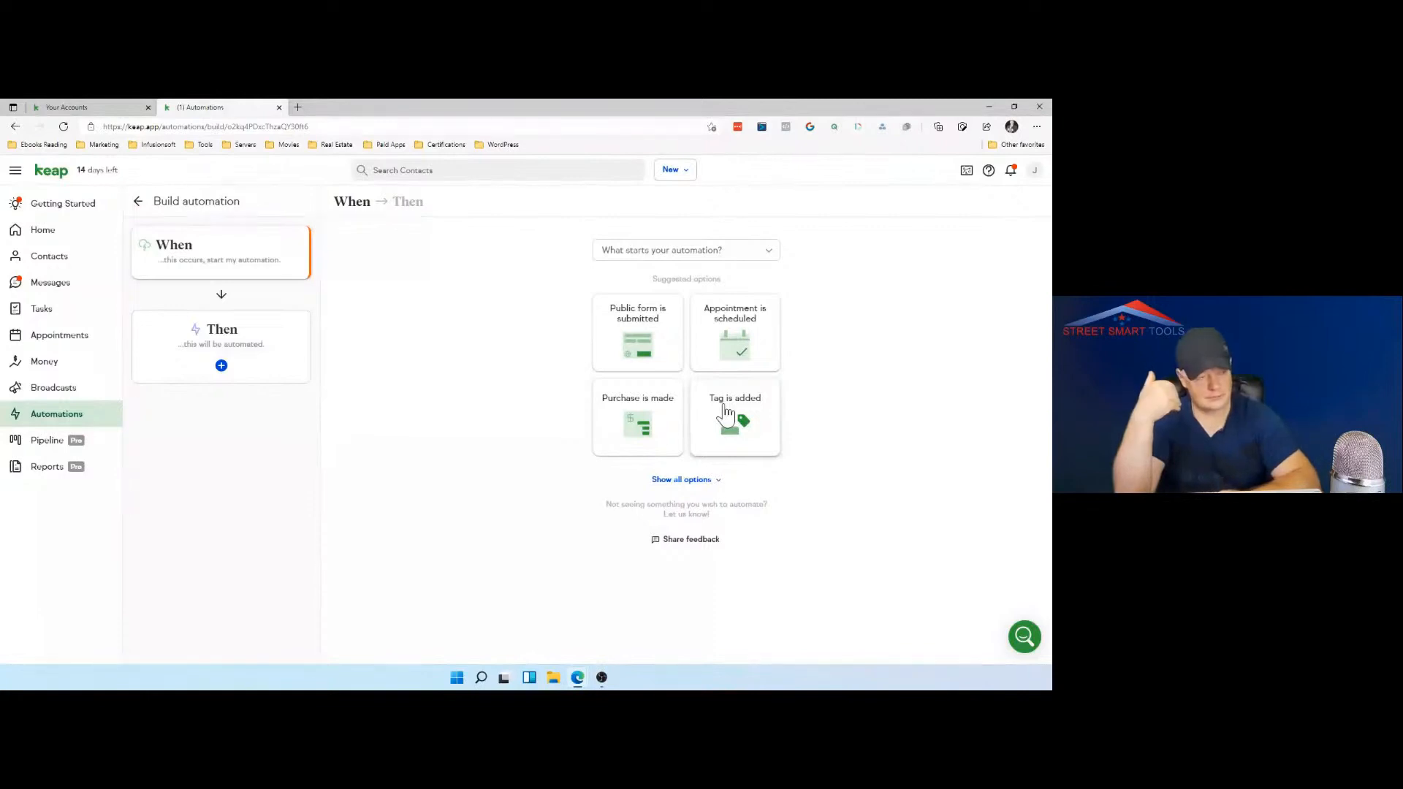
{"action": "left_click", "coordinate": [726, 415]}
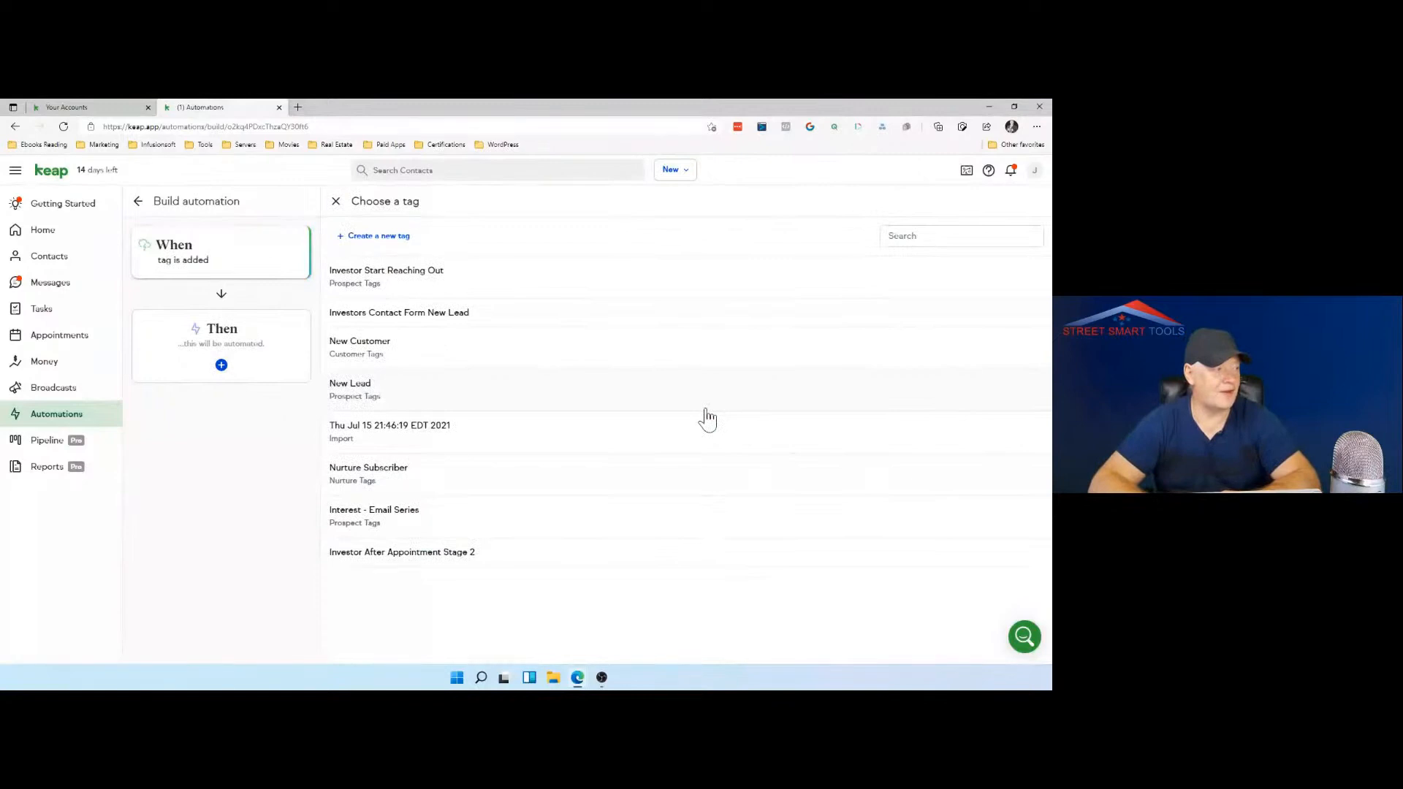
{"action": "left_click", "coordinate": [460, 279]}
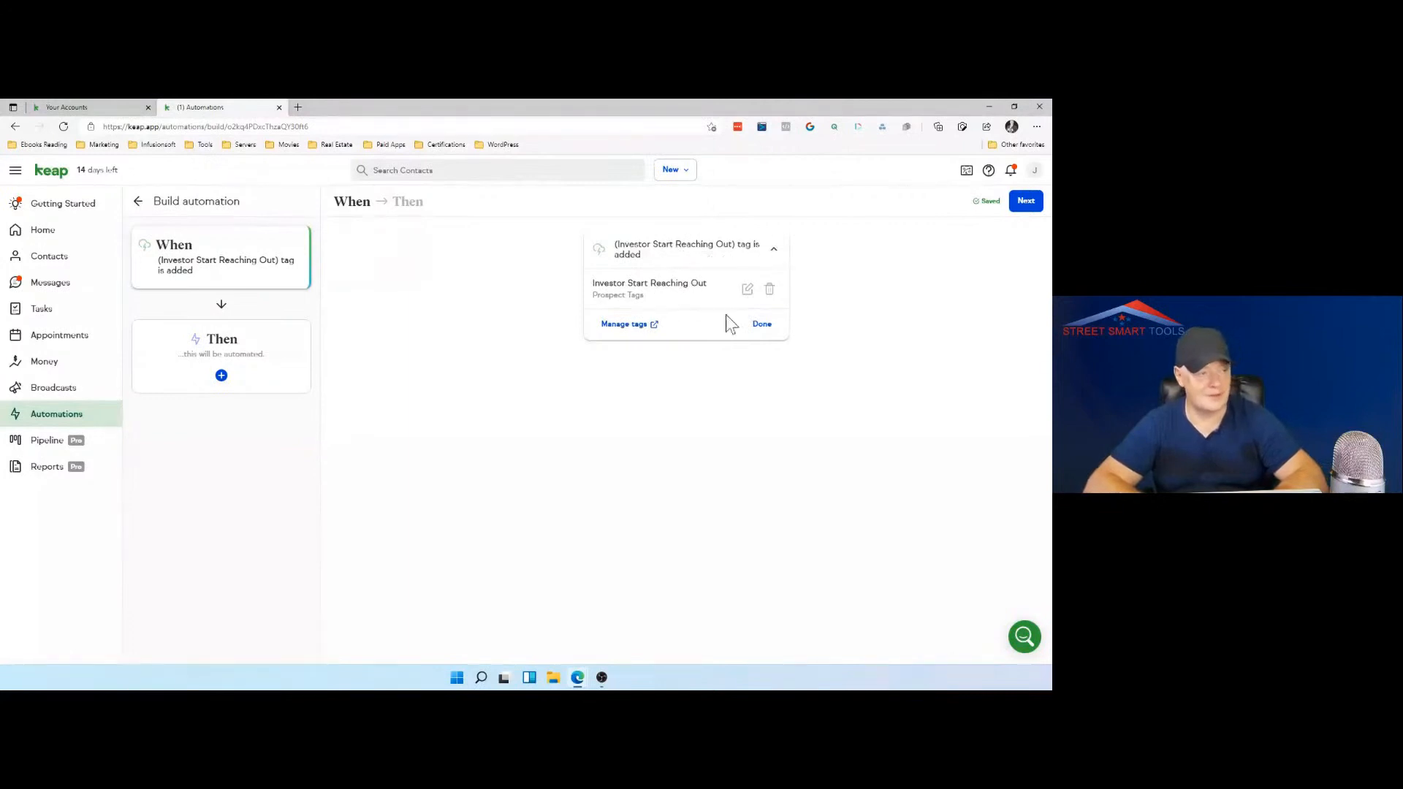
{"action": "left_click", "coordinate": [763, 325]}
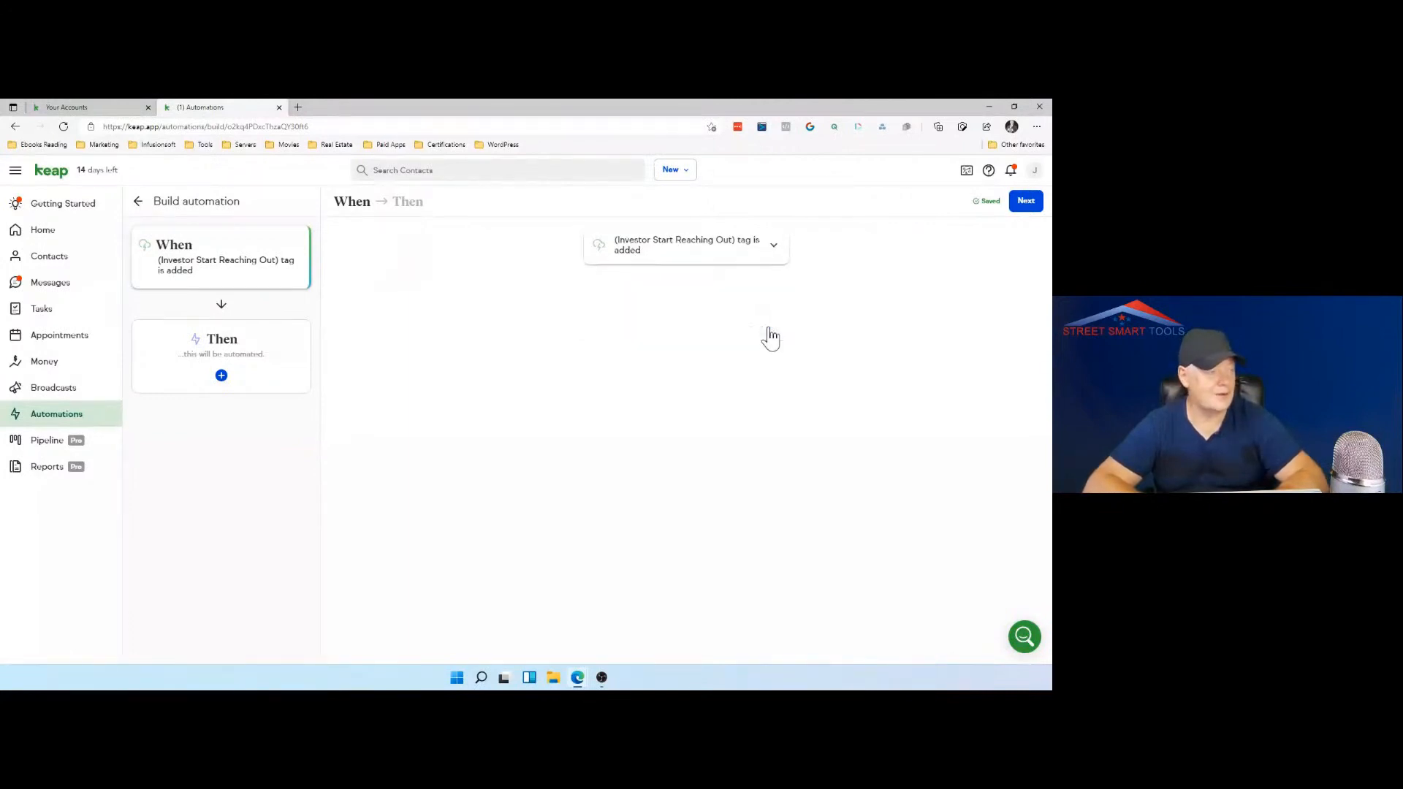
{"action": "left_click", "coordinate": [1028, 208]}
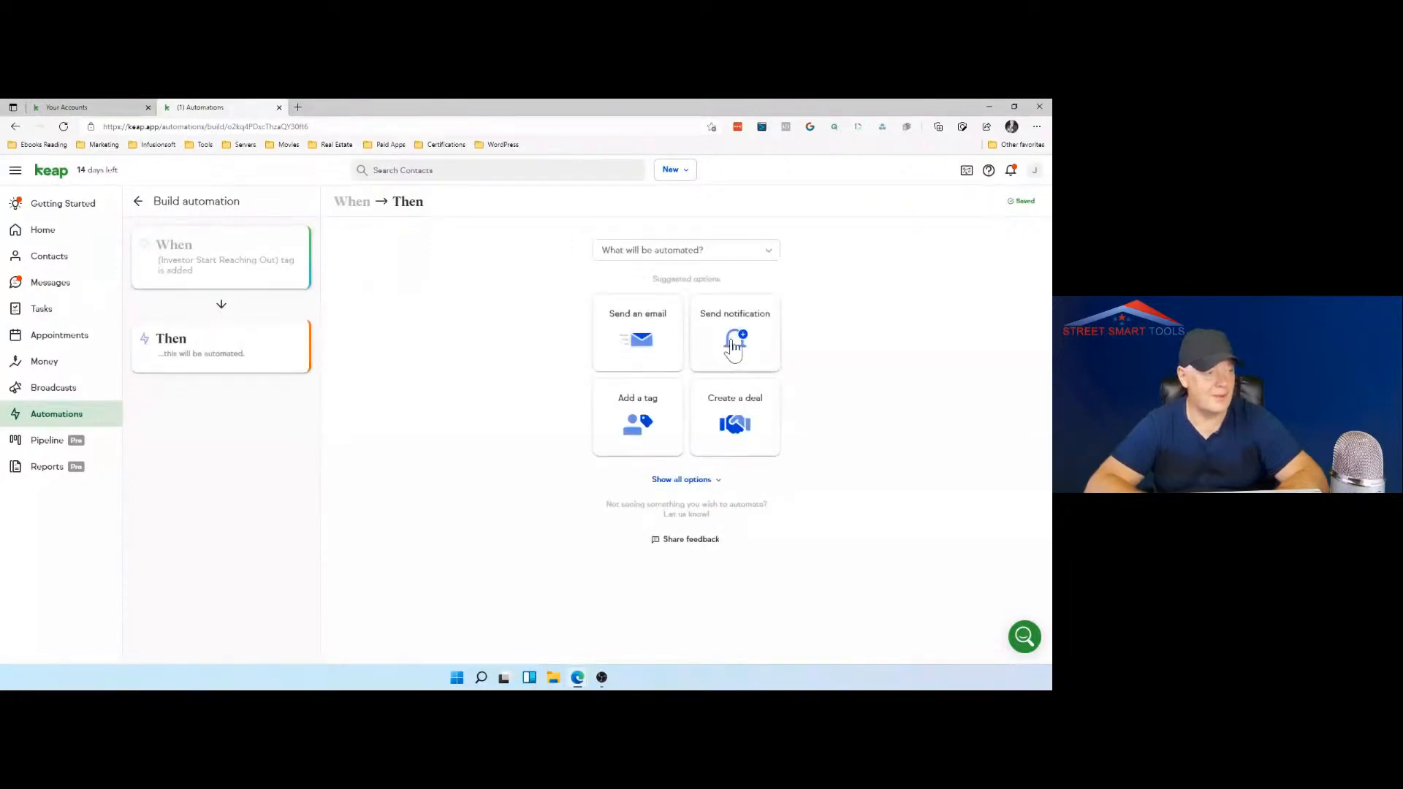
{"action": "left_click", "coordinate": [653, 351]}
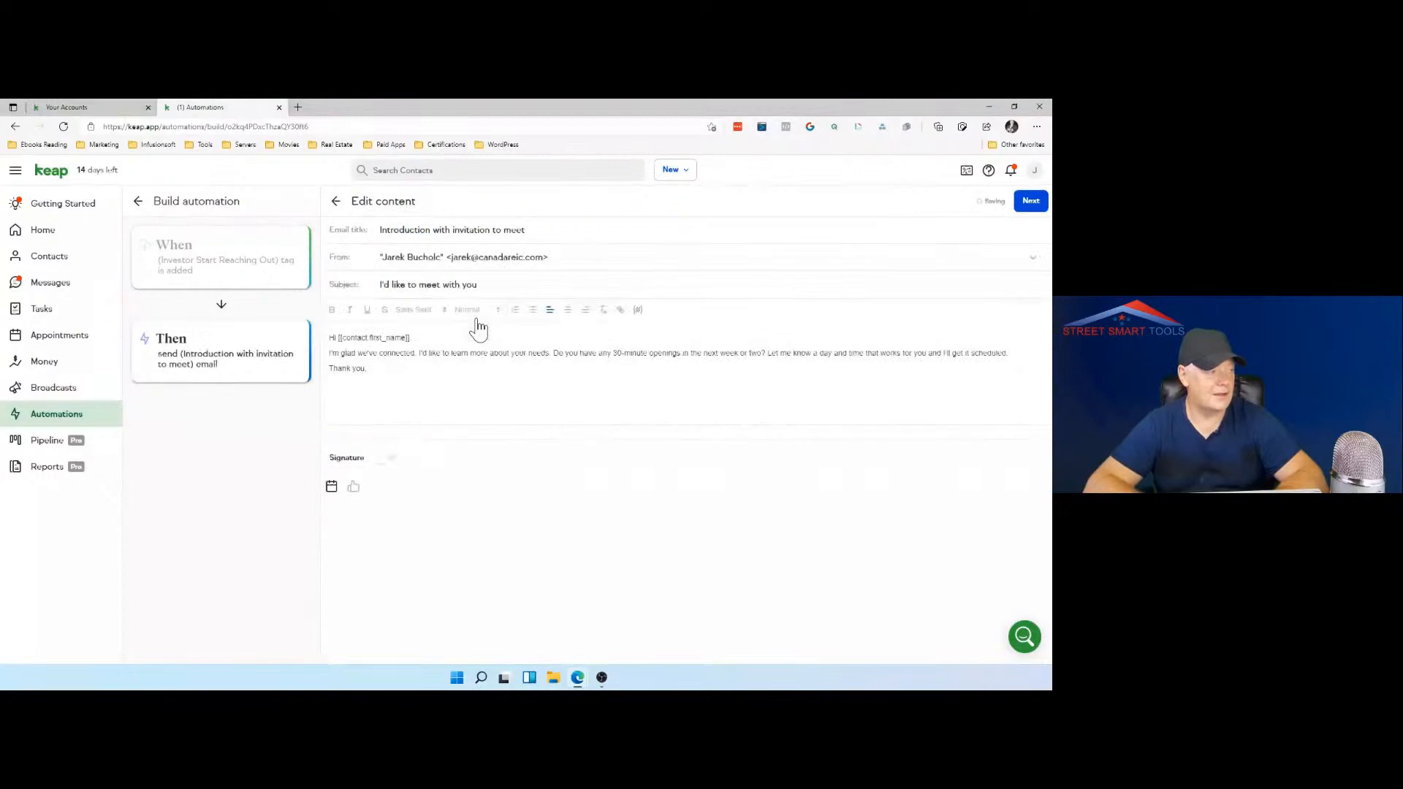
Step: Replace the email's opening sentence with "I'm so sorry I did not reach out to you for long time." and start a new paragraph after it
{"action": "left_click", "coordinate": [416, 354]}
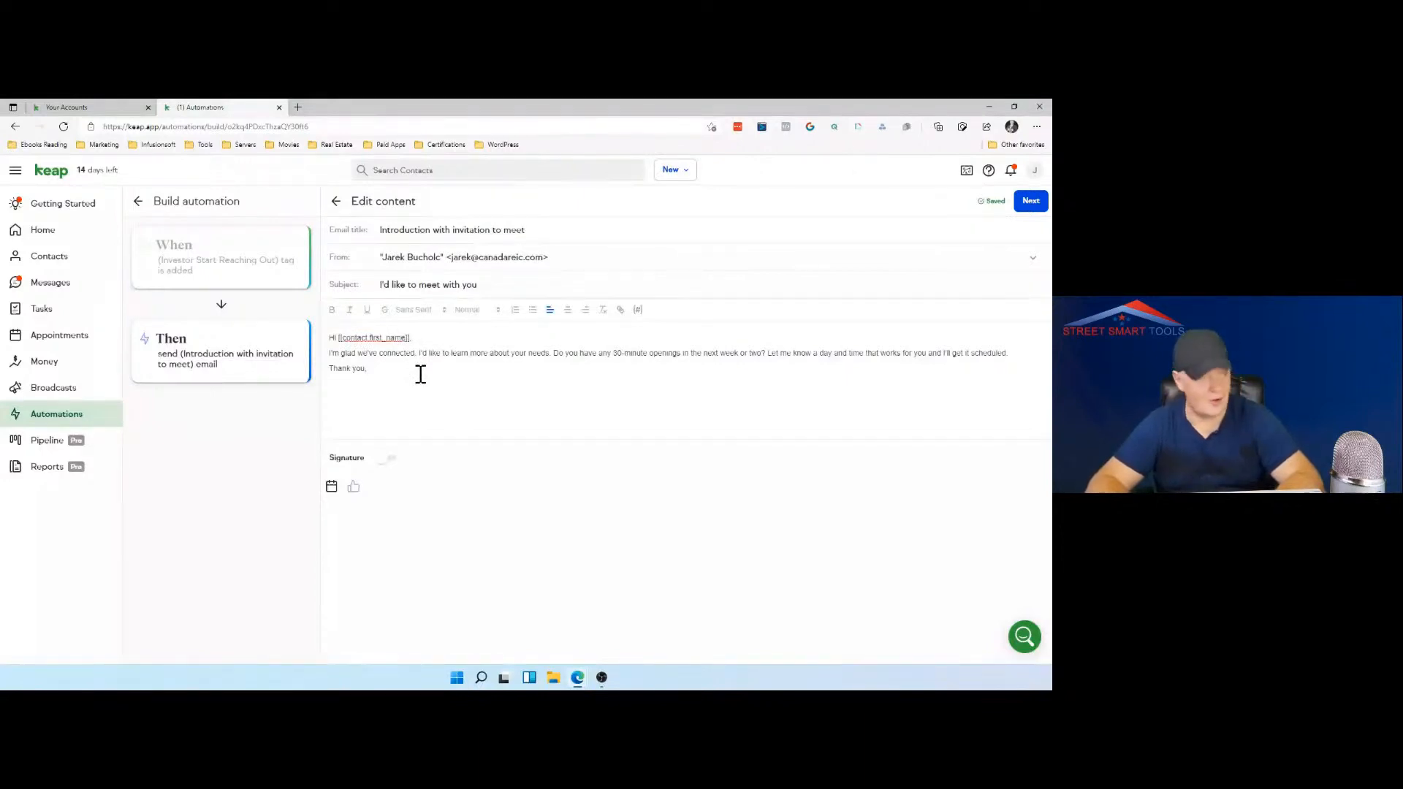
{"action": "key", "text": "BackSpace"}
{"action": "key", "text": "BackSpace"}
{"action": "key", "text": "BackSpace"}
{"action": "key", "text": "BackSpace"}
{"action": "key", "text": "BackSpace"}
{"action": "key", "text": "BackSpace"}
{"action": "key", "text": "BackSpace"}
{"action": "key", "text": "BackSpace"}
{"action": "key", "text": "BackSpace"}
{"action": "key", "text": "BackSpace"}
{"action": "key", "text": "BackSpace"}
{"action": "key", "text": "BackSpace"}
{"action": "key", "text": "BackSpace"}
{"action": "key", "text": "BackSpace"}
{"action": "key", "text": "BackSpace"}
{"action": "key", "text": "BackSpace"}
{"action": "key", "text": "BackSpace"}
{"action": "key", "text": "BackSpace"}
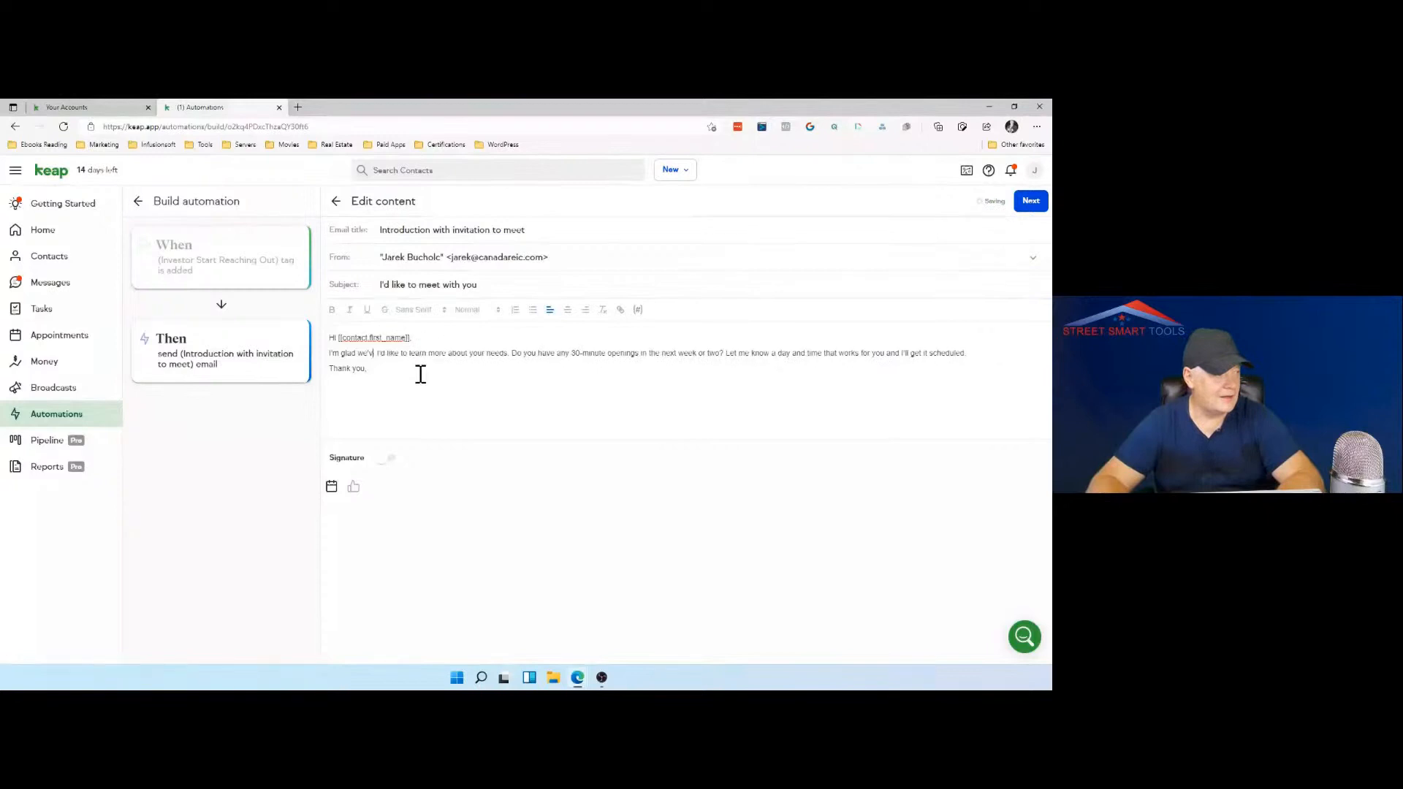
{"action": "key", "text": "BackSpace"}
{"action": "key", "text": "BackSpace"}
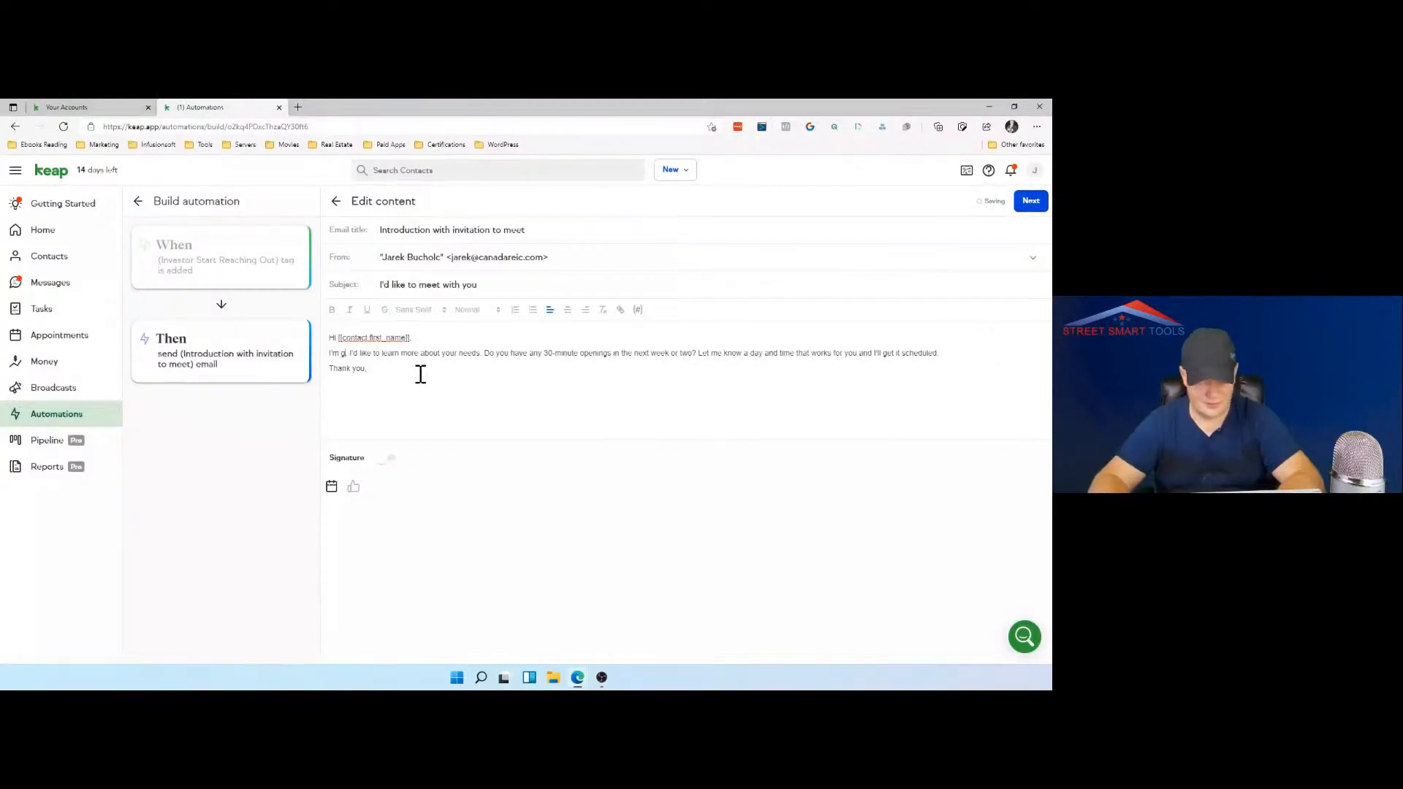
{"action": "type", "text": "so sorry"}
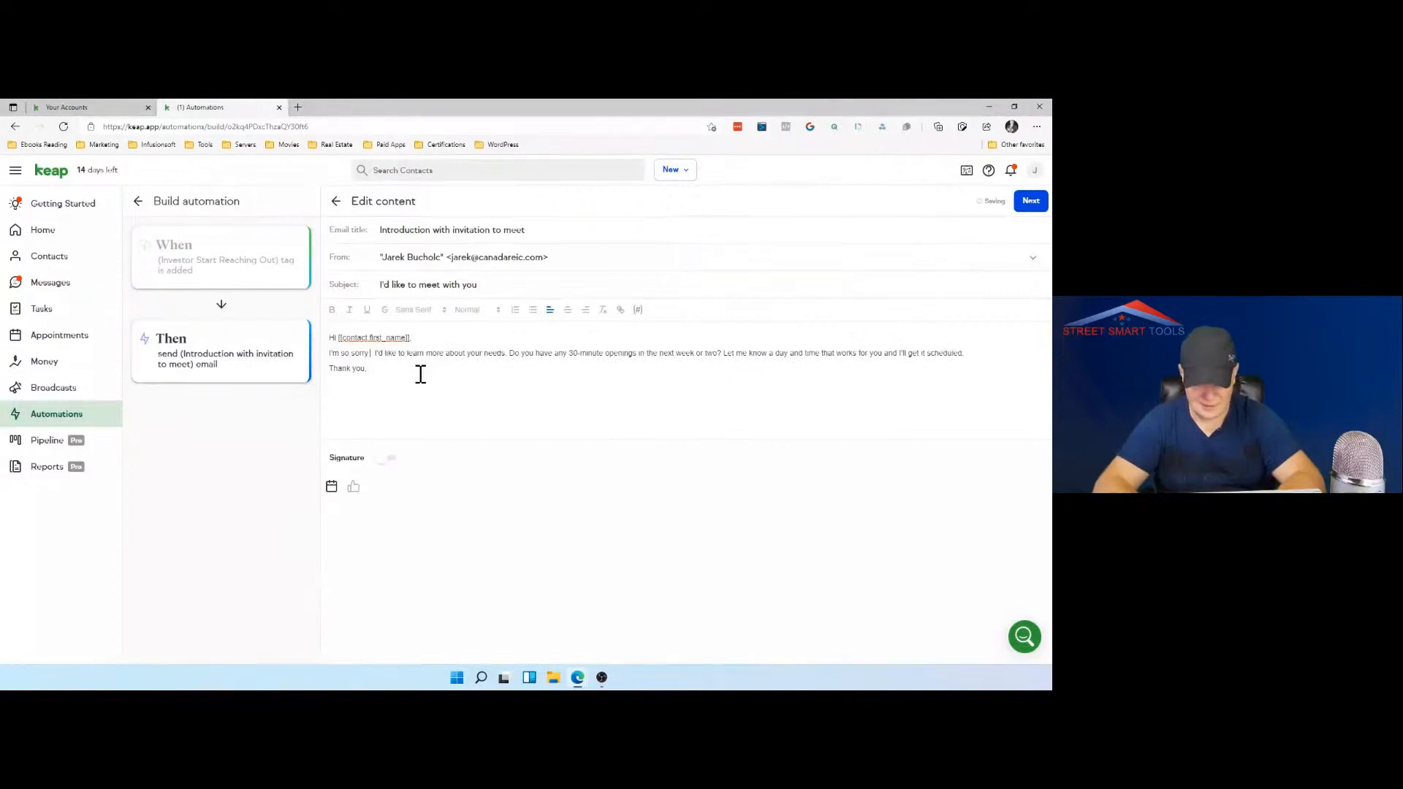
{"action": "type", "text": " I did n"}
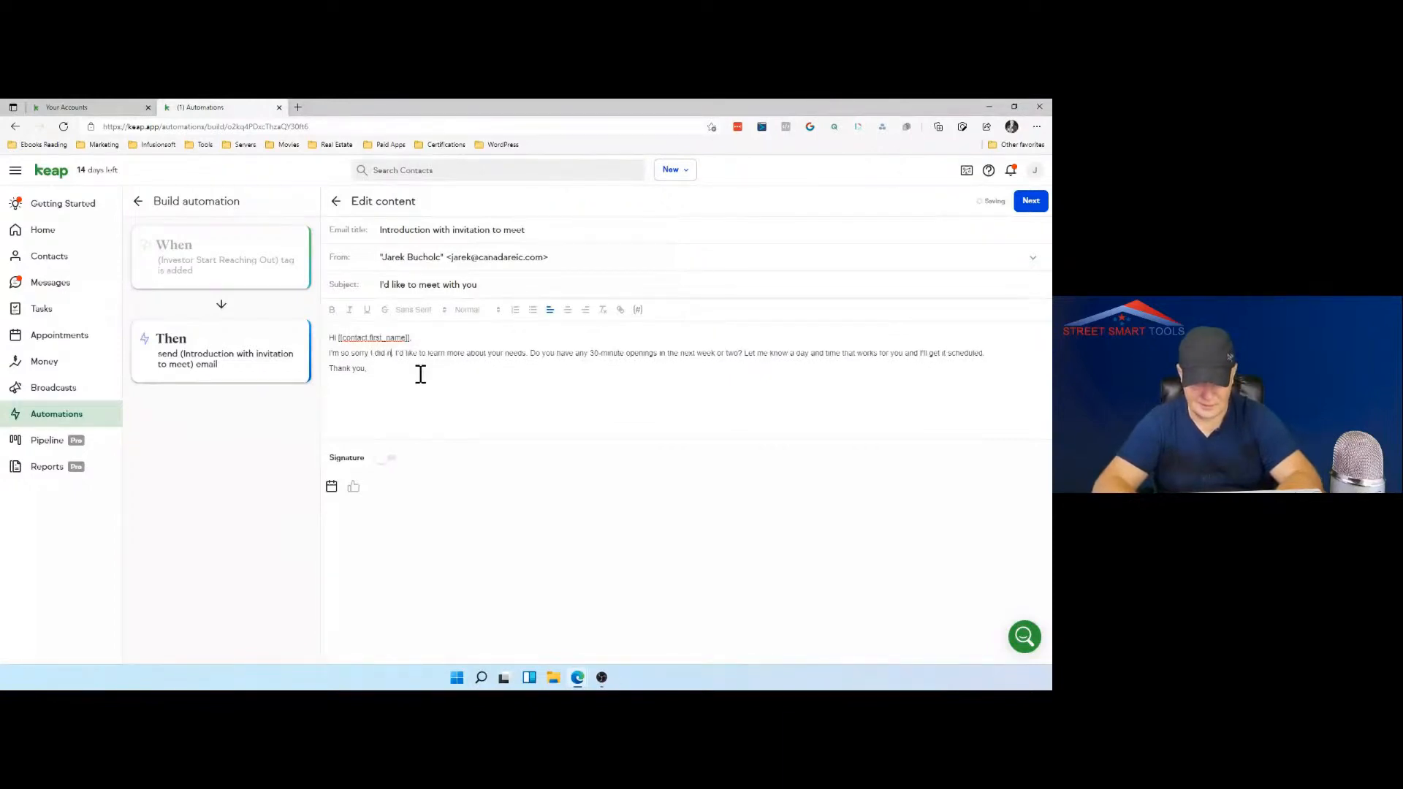
{"action": "type", "text": "ot reach"}
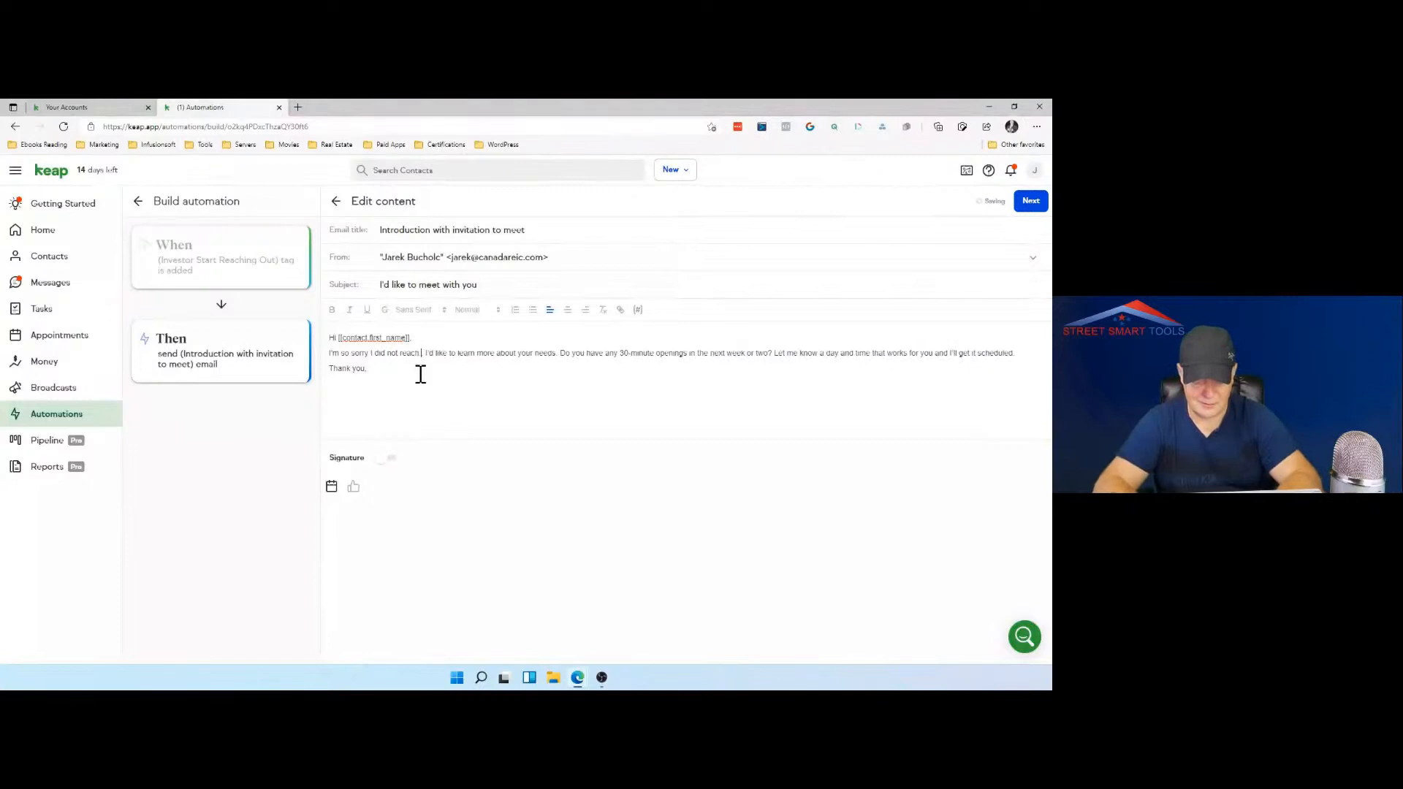
{"action": "type", "text": " out to yo"}
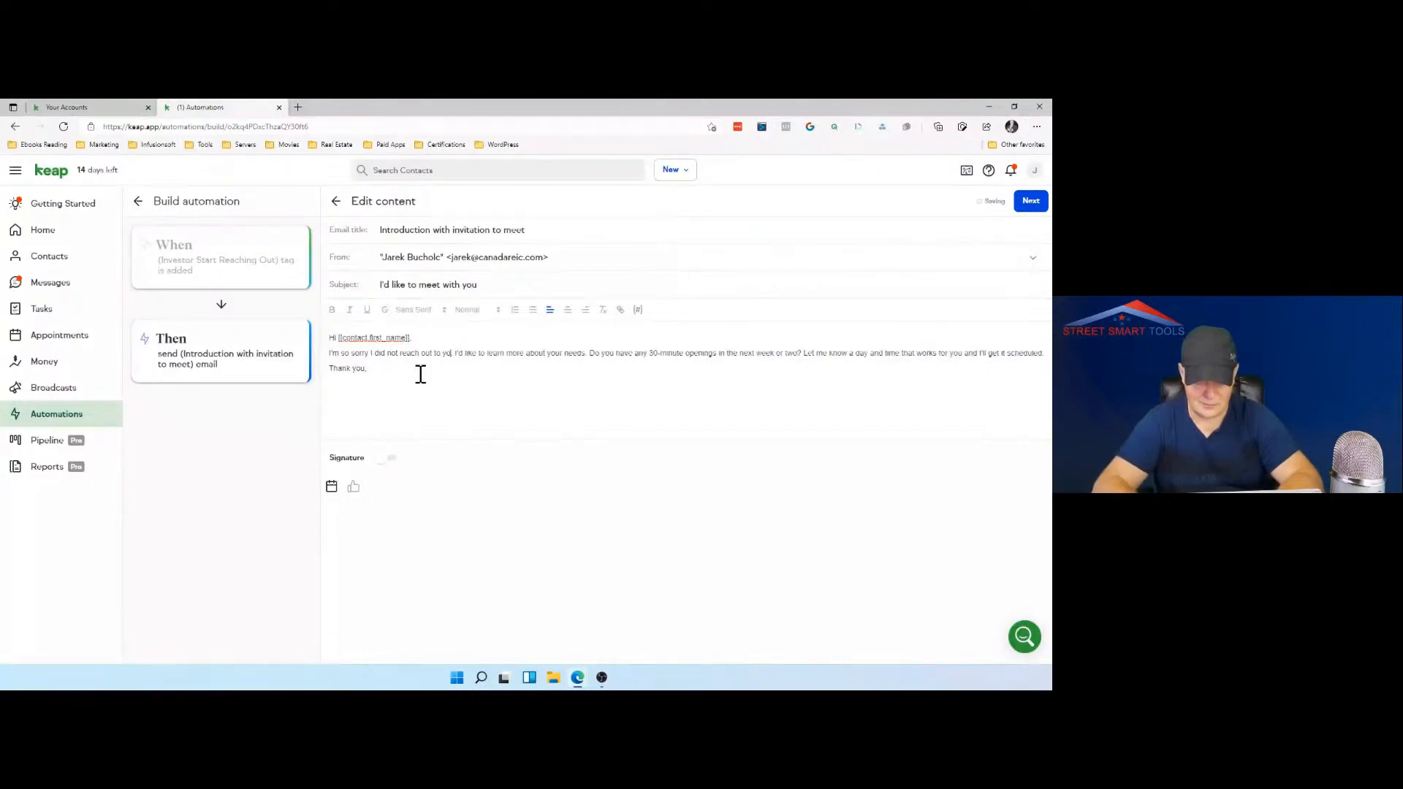
{"action": "type", "text": "u for lon"}
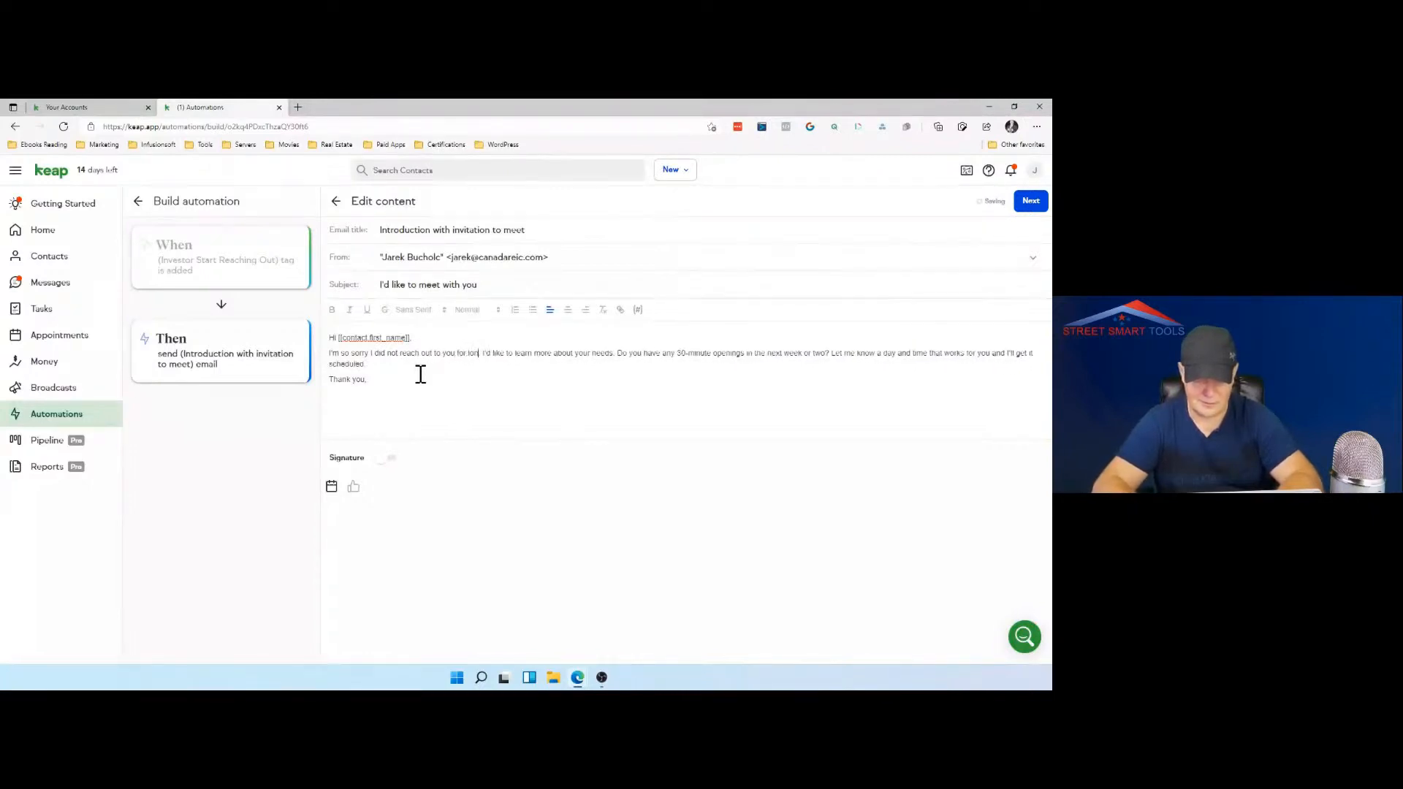
{"action": "type", "text": "g time"}
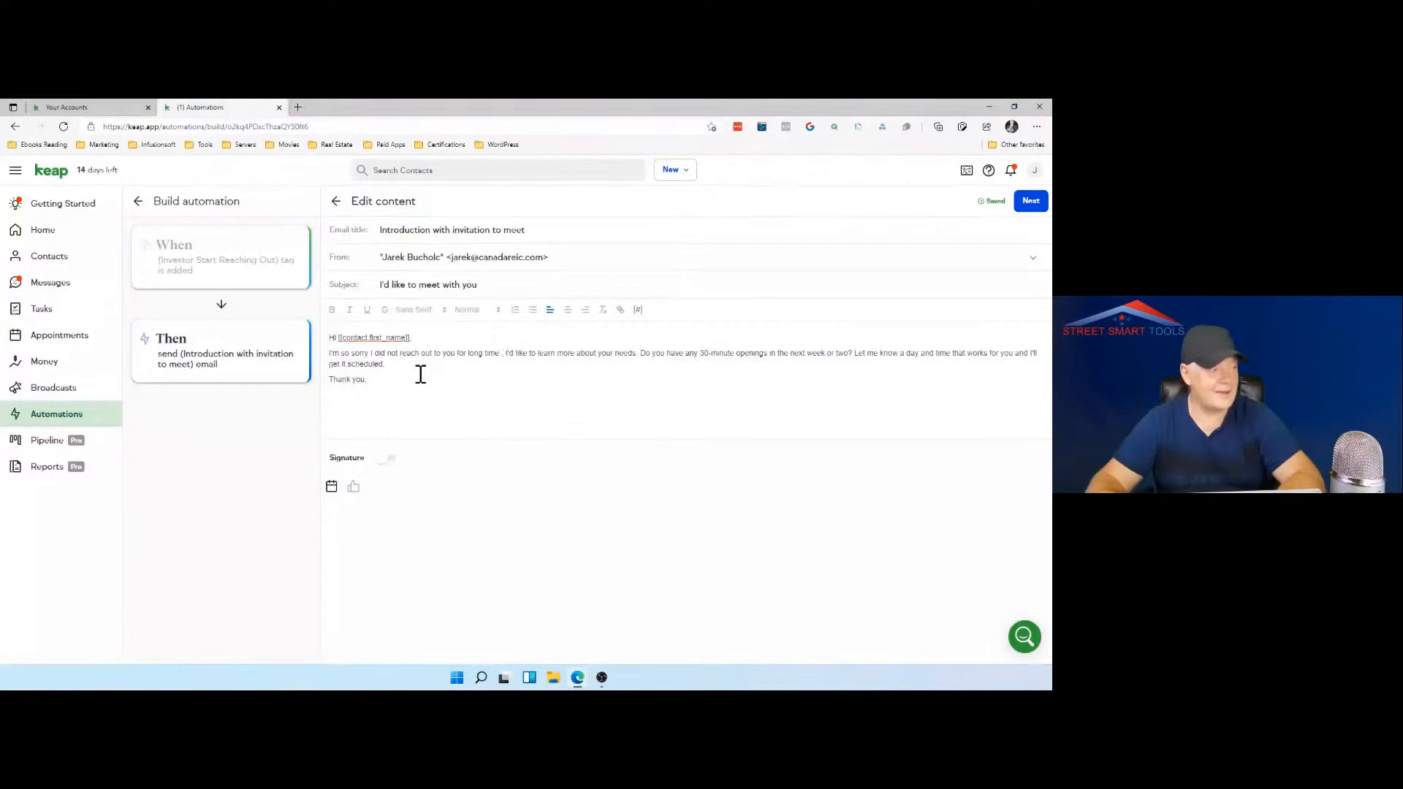
{"action": "key", "text": "Return"}
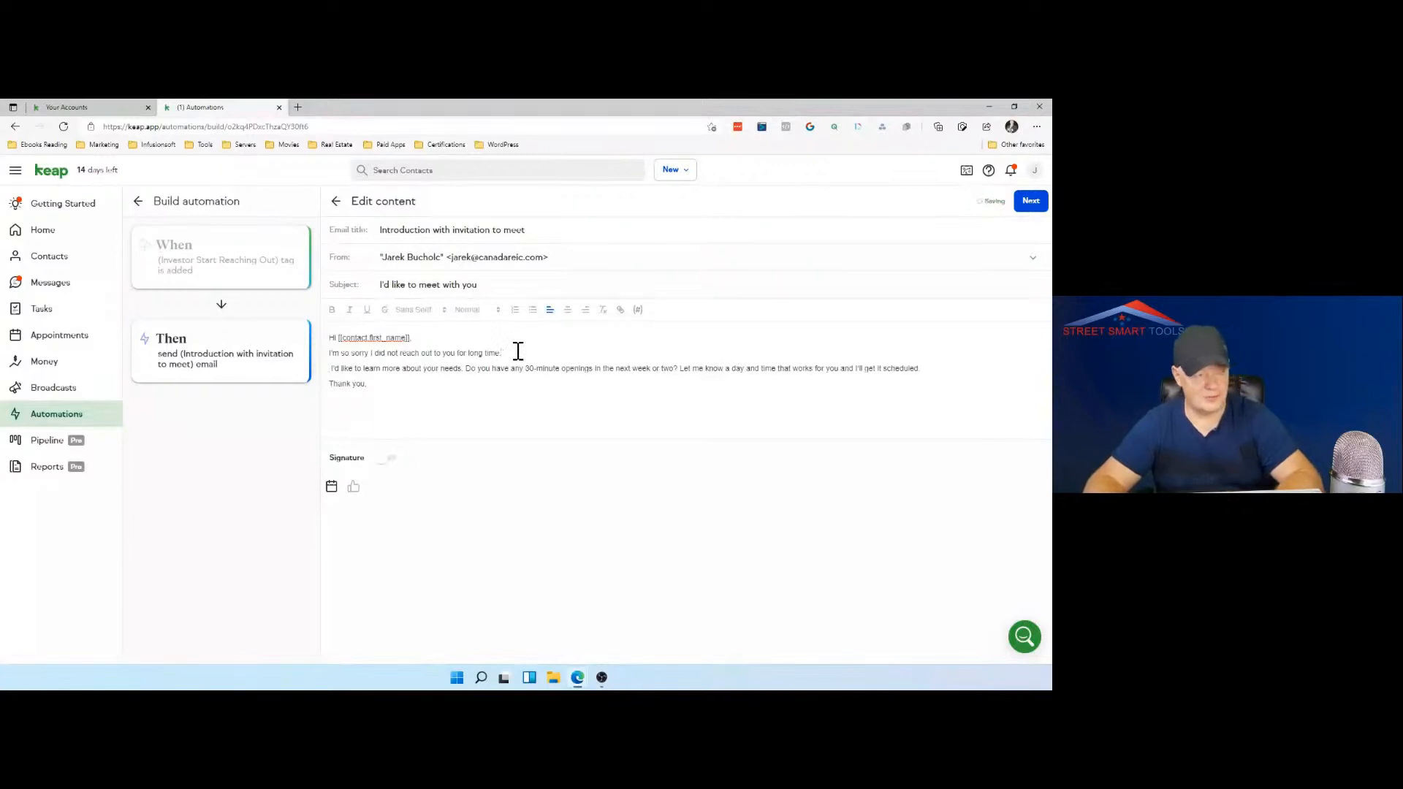
Step: Add "I would love to have an opportunity to meet with you" after the apology, correcting the misspelled words
{"action": "type", "text": "I would"}
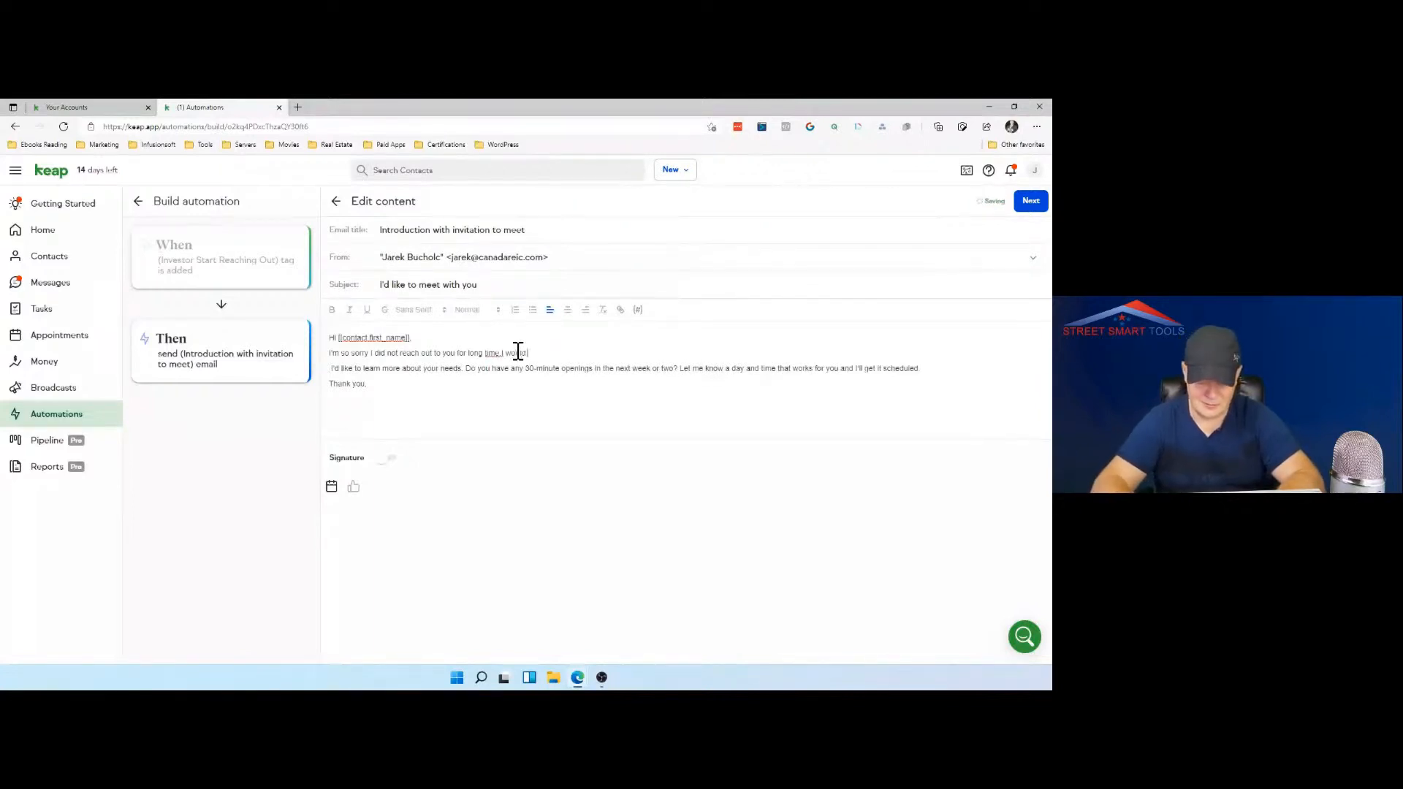
{"action": "type", "text": " love to"}
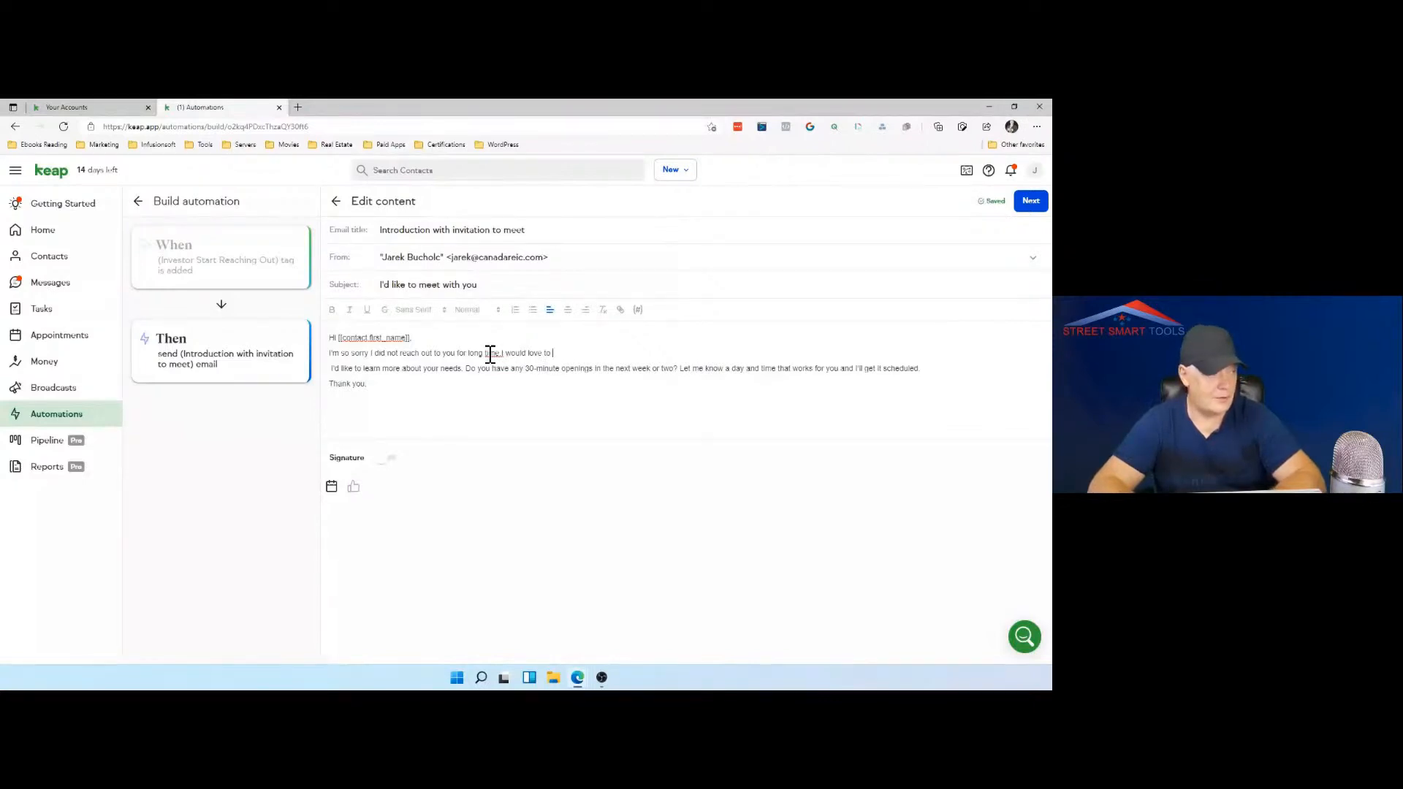
{"action": "right_click", "coordinate": [494, 353]}
{"action": "left_click", "coordinate": [520, 364]}
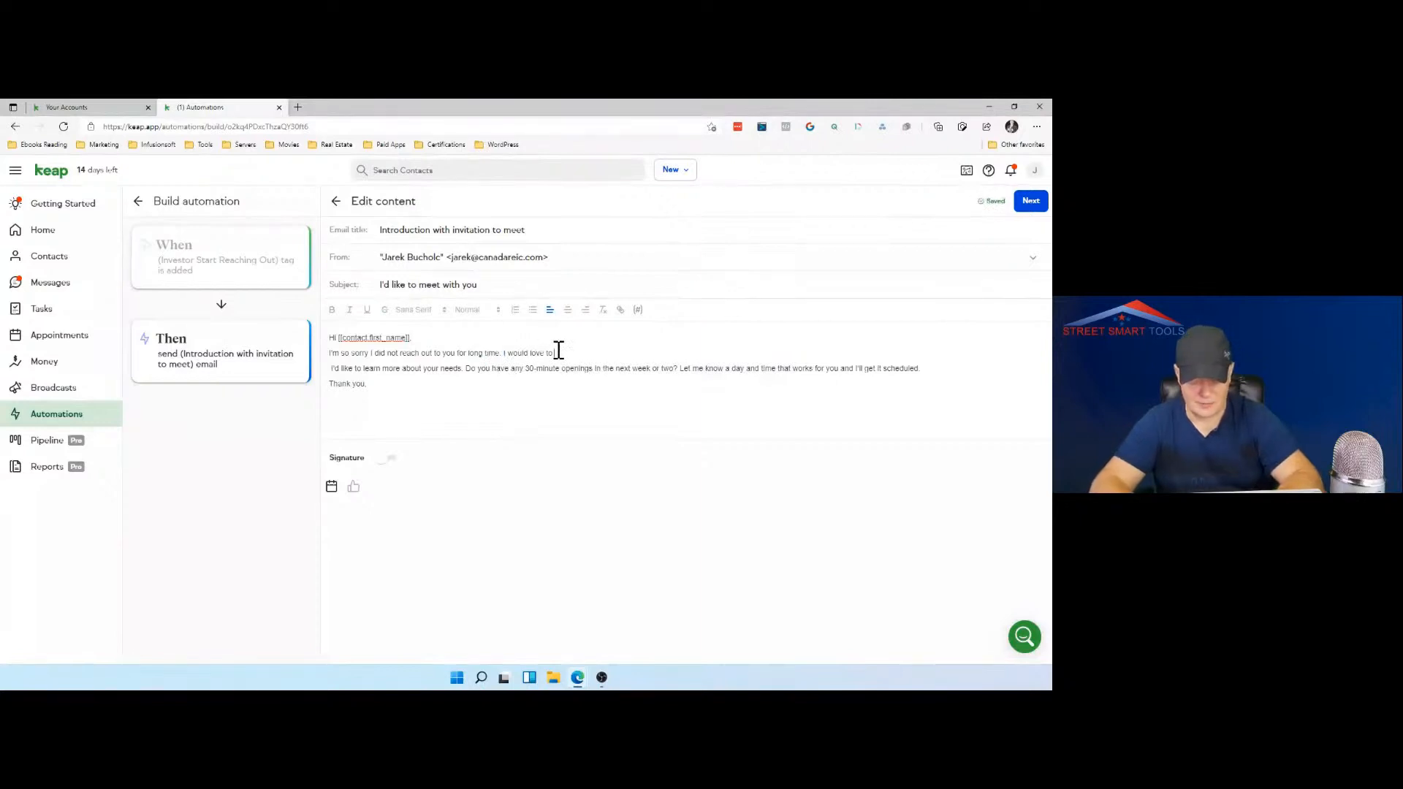
{"action": "type", "text": "have an "}
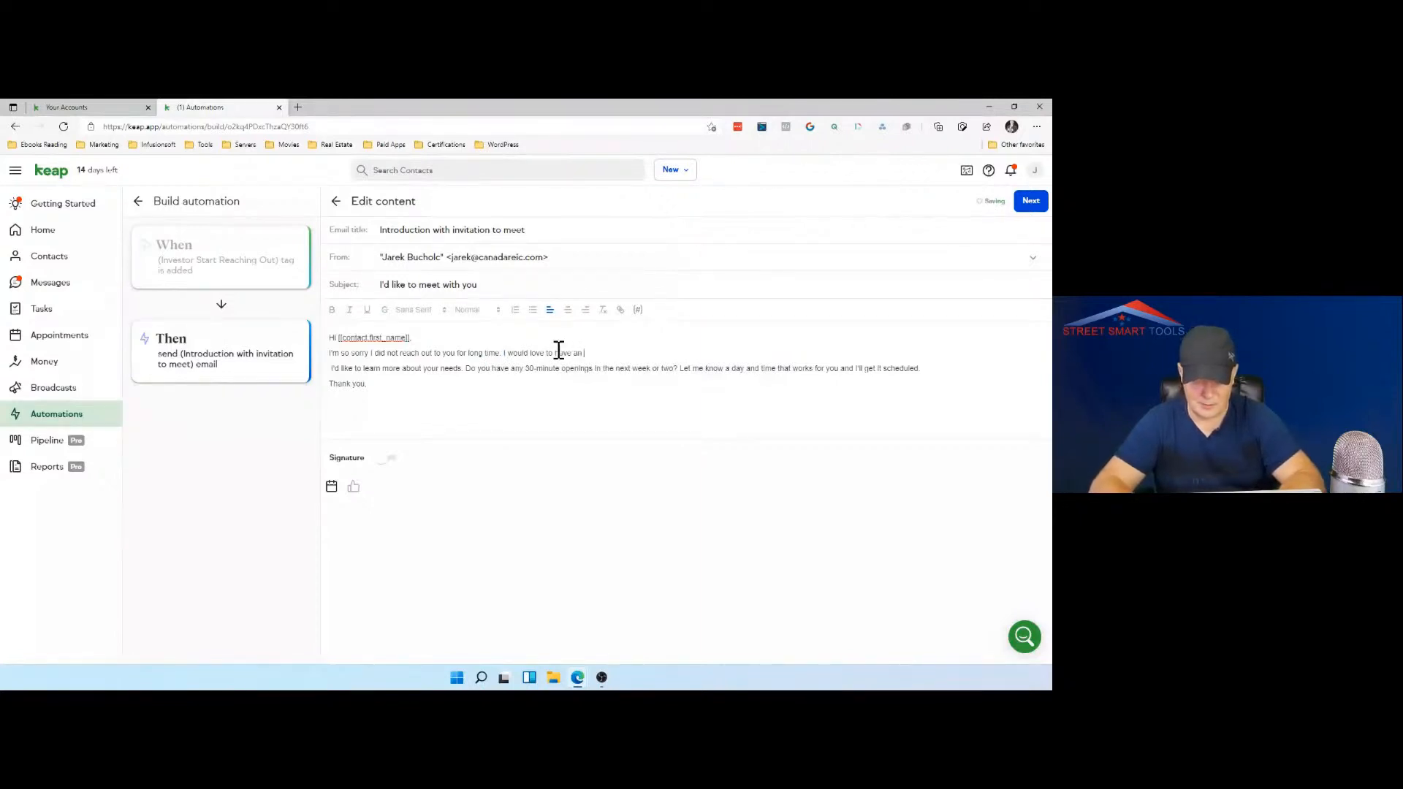
{"action": "type", "text": "oportunity"}
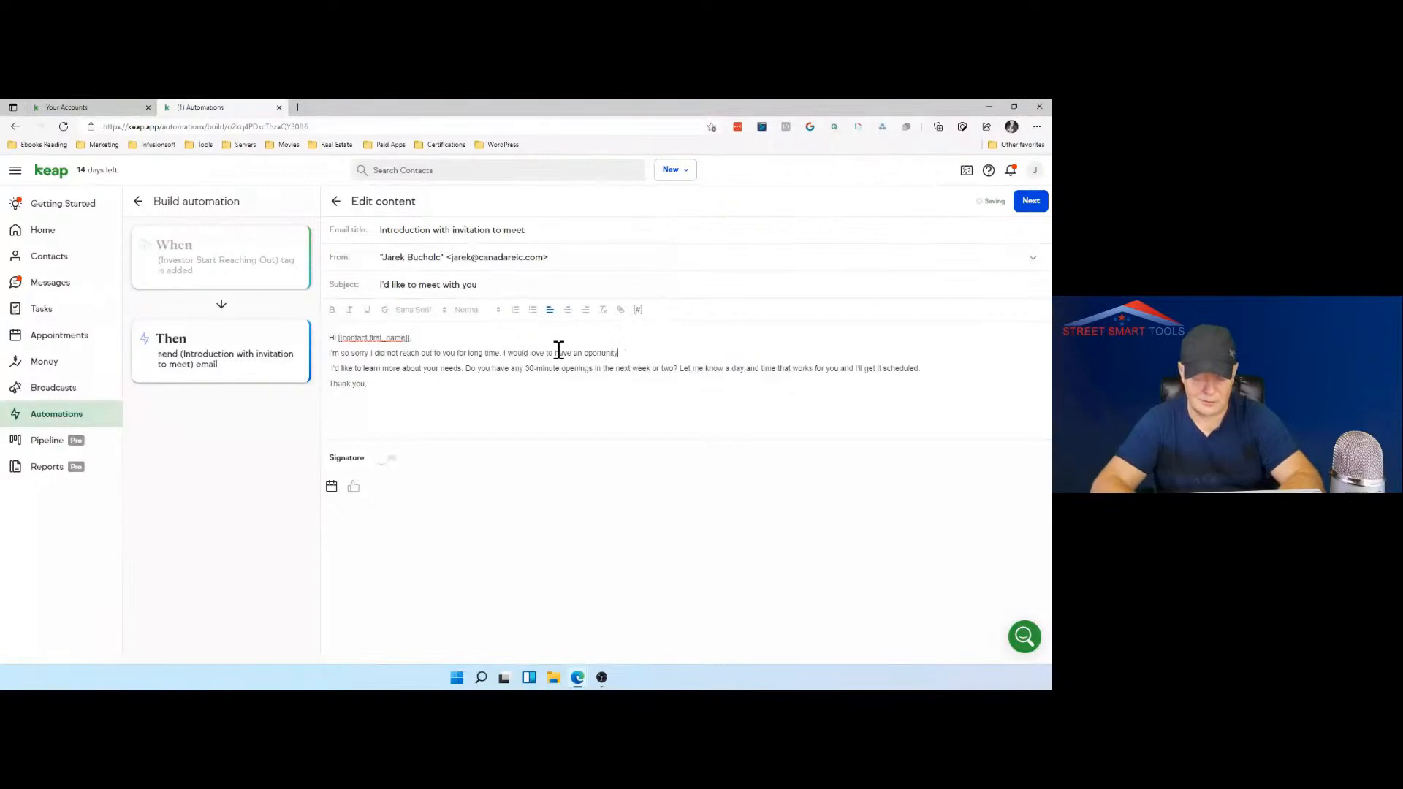
{"action": "type", "text": " to "}
{"action": "type", "text": "meet "}
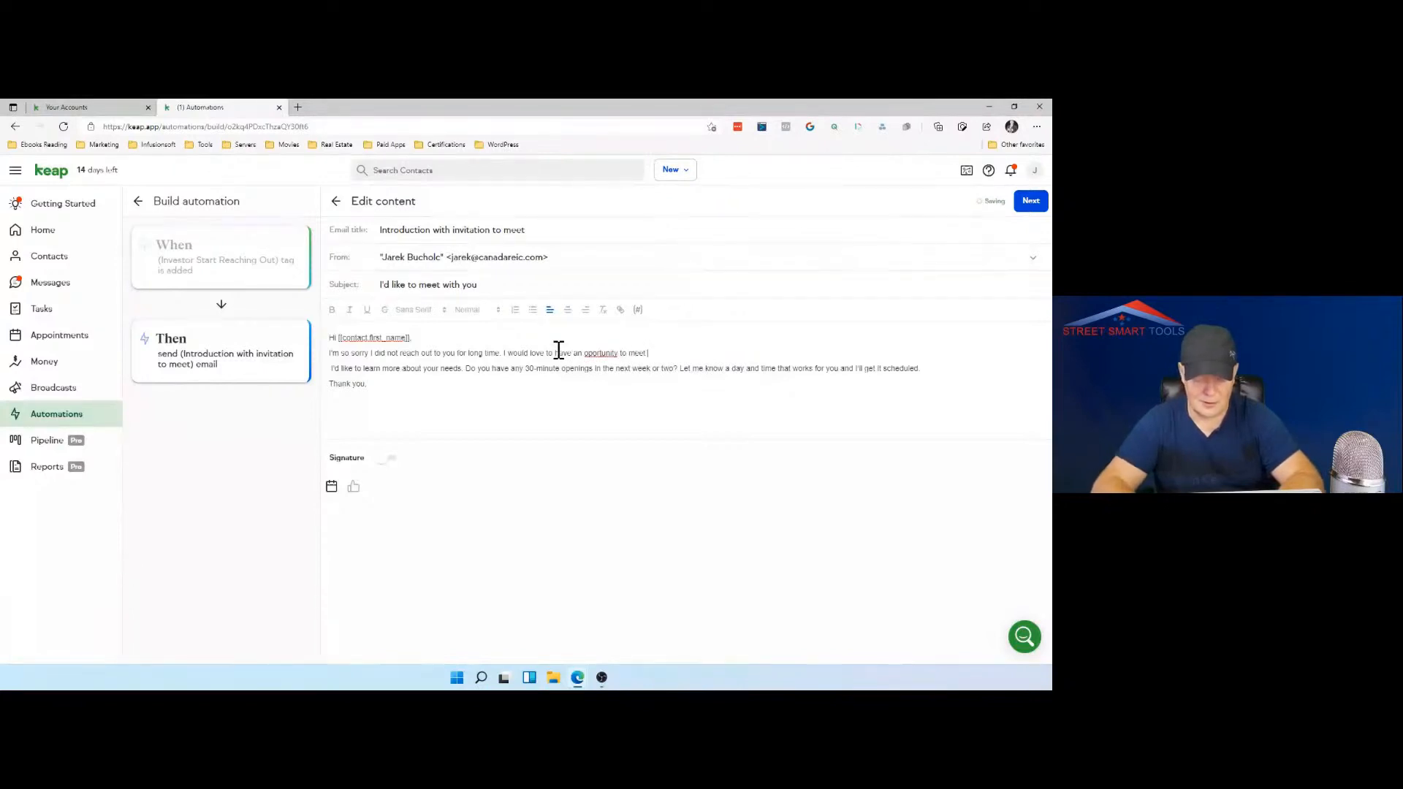
{"action": "type", "text": "with you"}
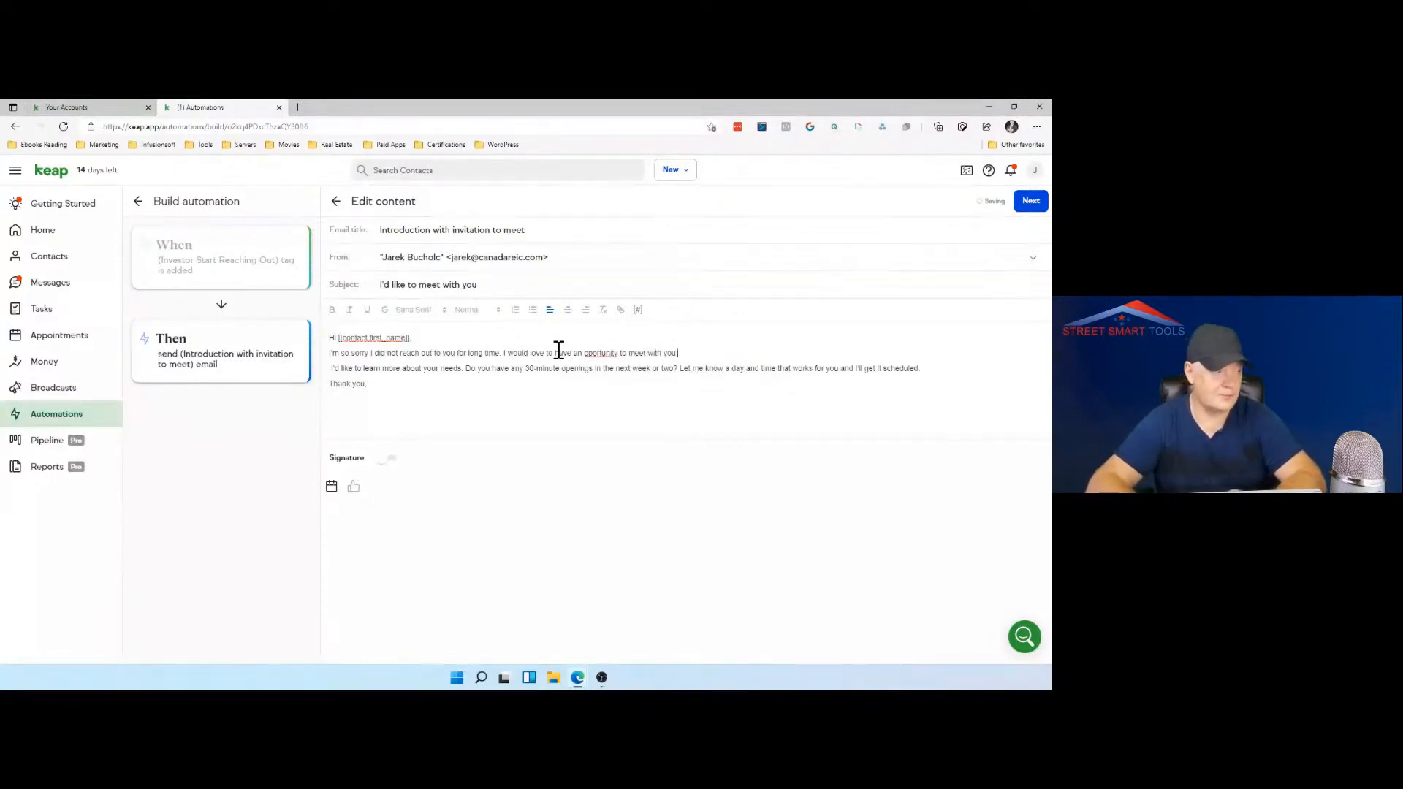
{"action": "right_click", "coordinate": [596, 356]}
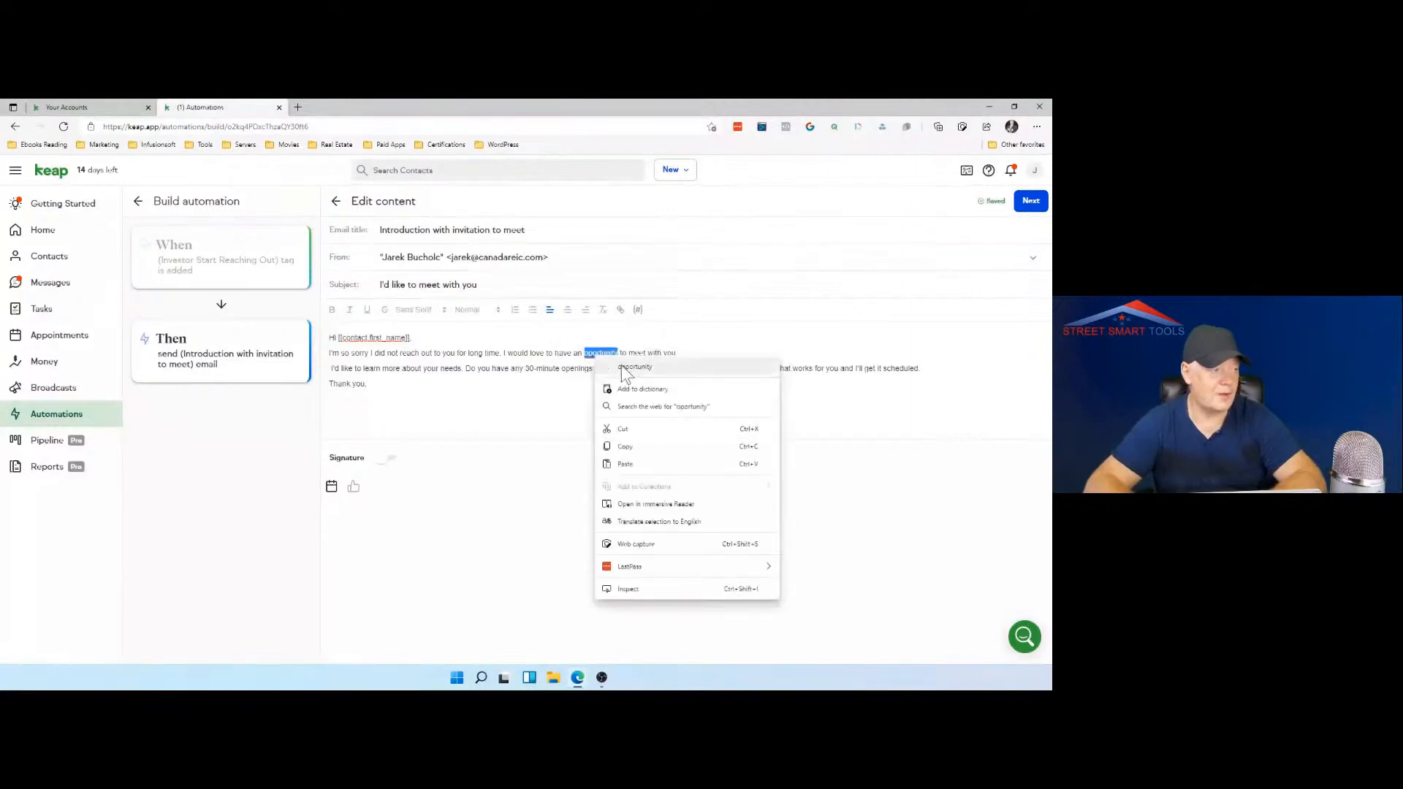
{"action": "left_click", "coordinate": [627, 368]}
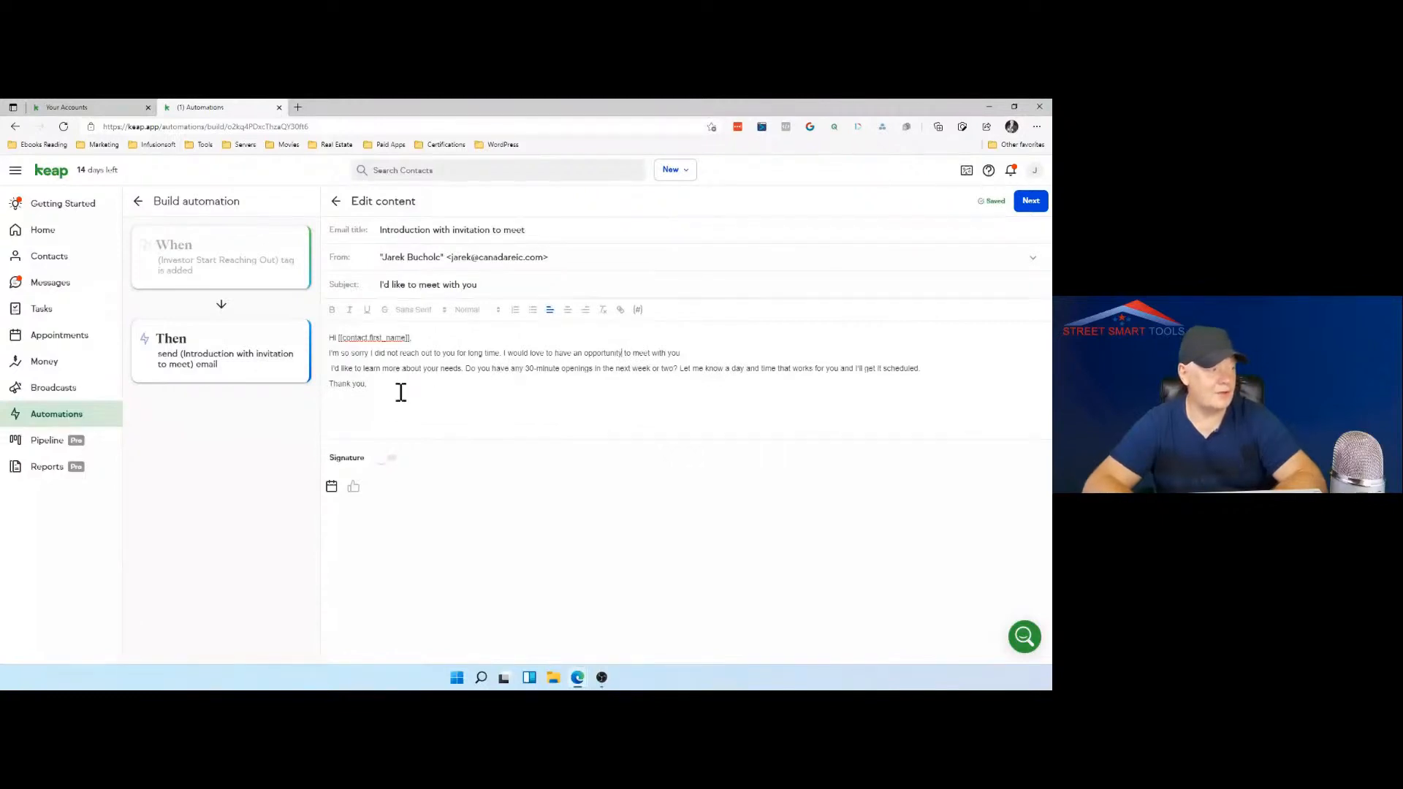
Step: Turn on the signature for the email
{"action": "right_click", "coordinate": [389, 460]}
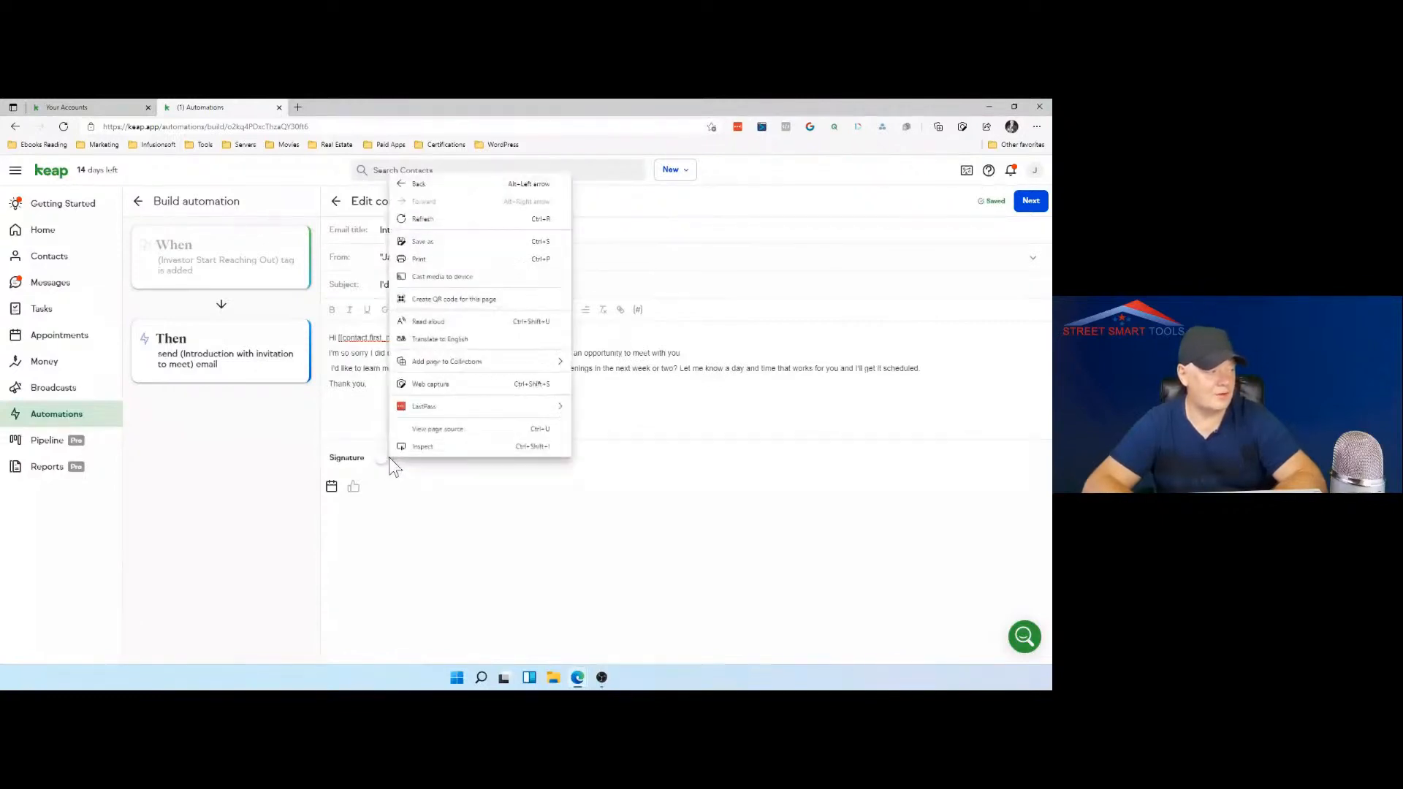
{"action": "left_click", "coordinate": [390, 461]}
{"action": "left_click", "coordinate": [392, 466]}
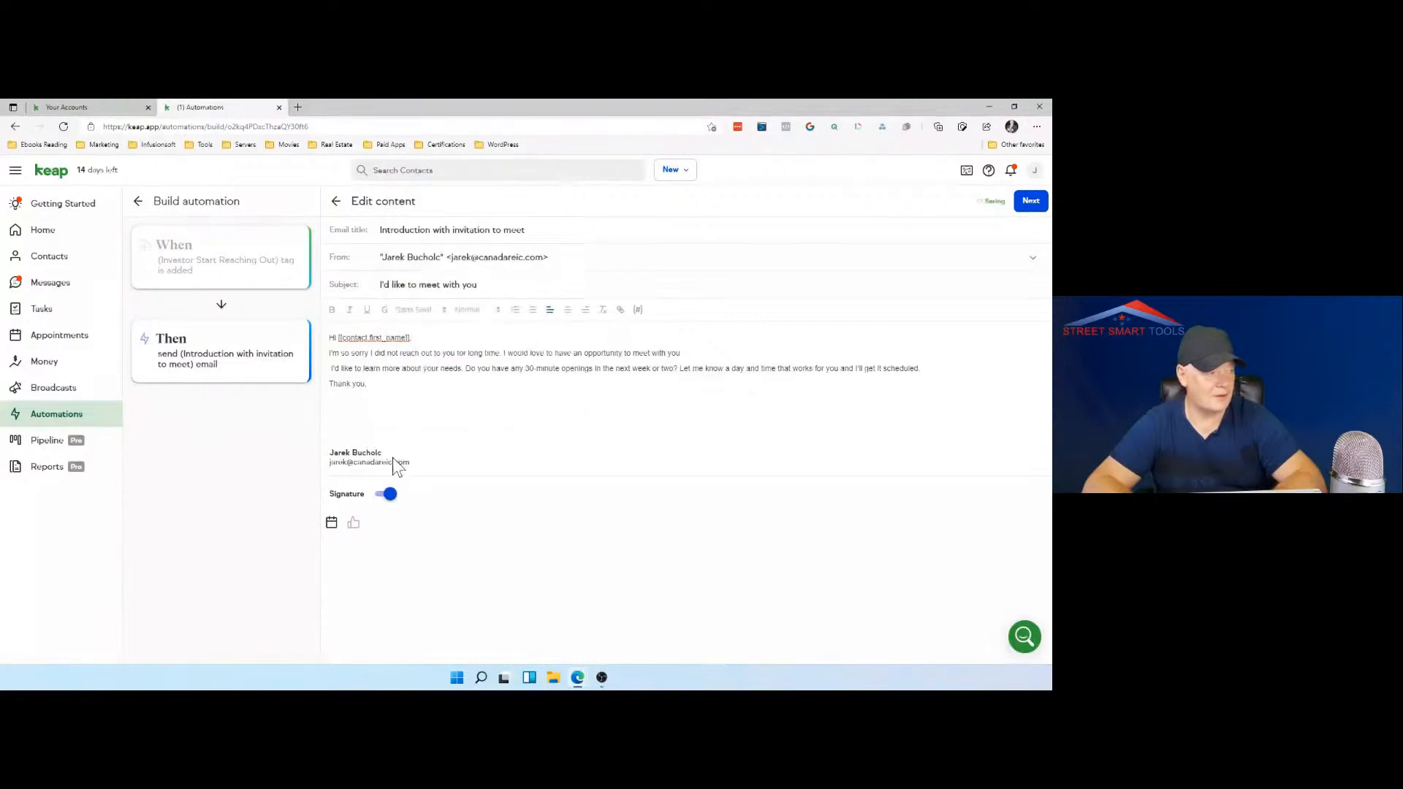
Step: Insert the 30 minutes Consultation booking link into the email body
{"action": "left_click", "coordinate": [332, 523]}
{"action": "left_click", "coordinate": [332, 523]}
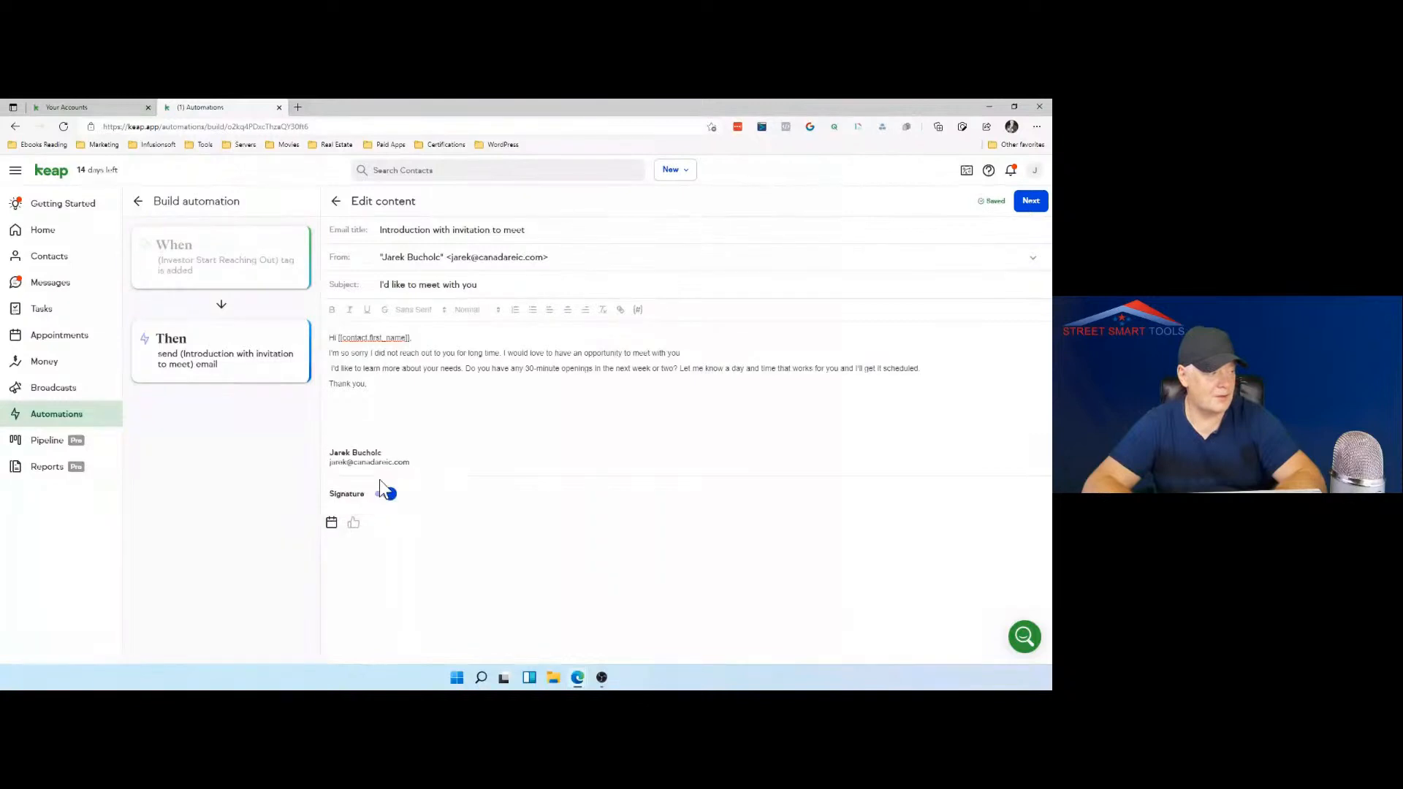
{"action": "left_click", "coordinate": [333, 525]}
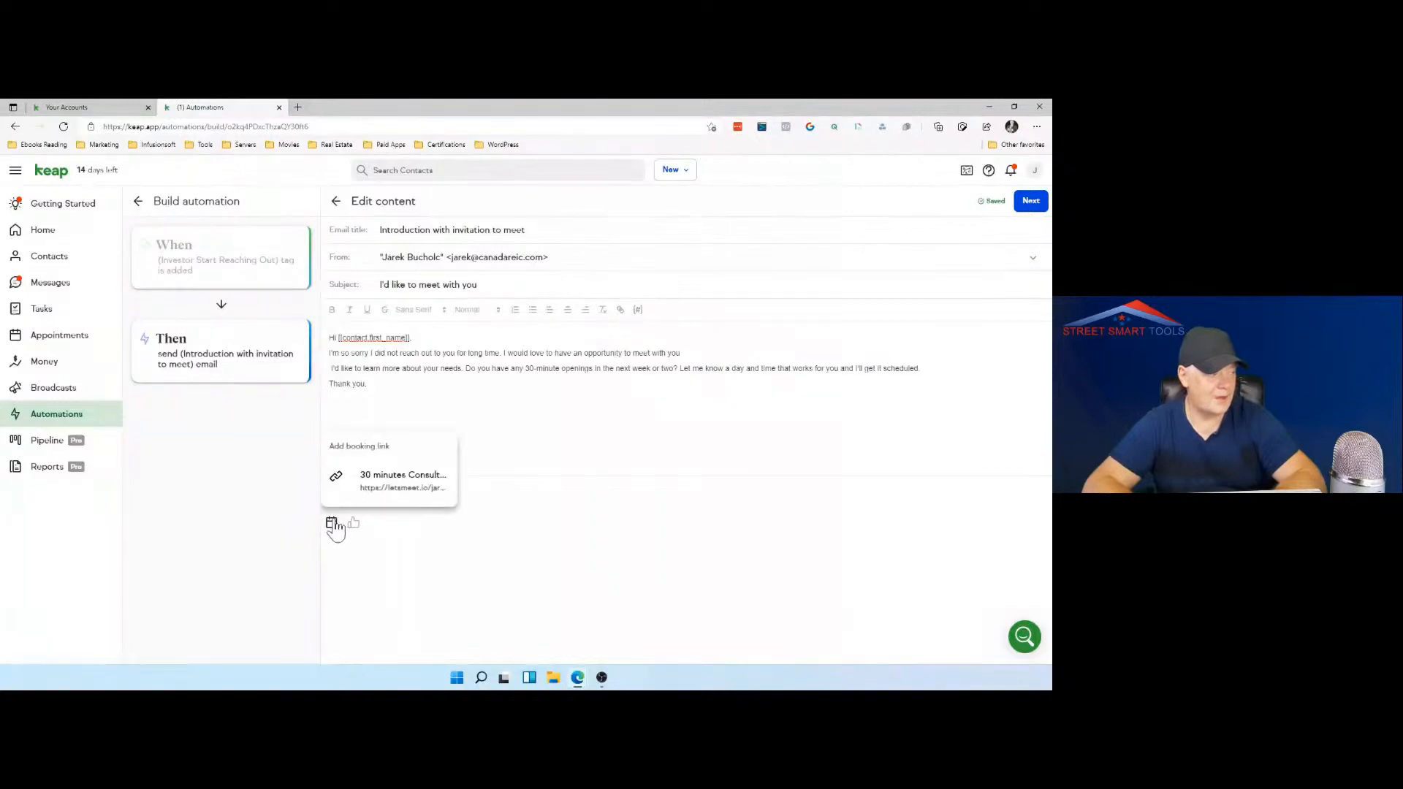
{"action": "left_click", "coordinate": [369, 486]}
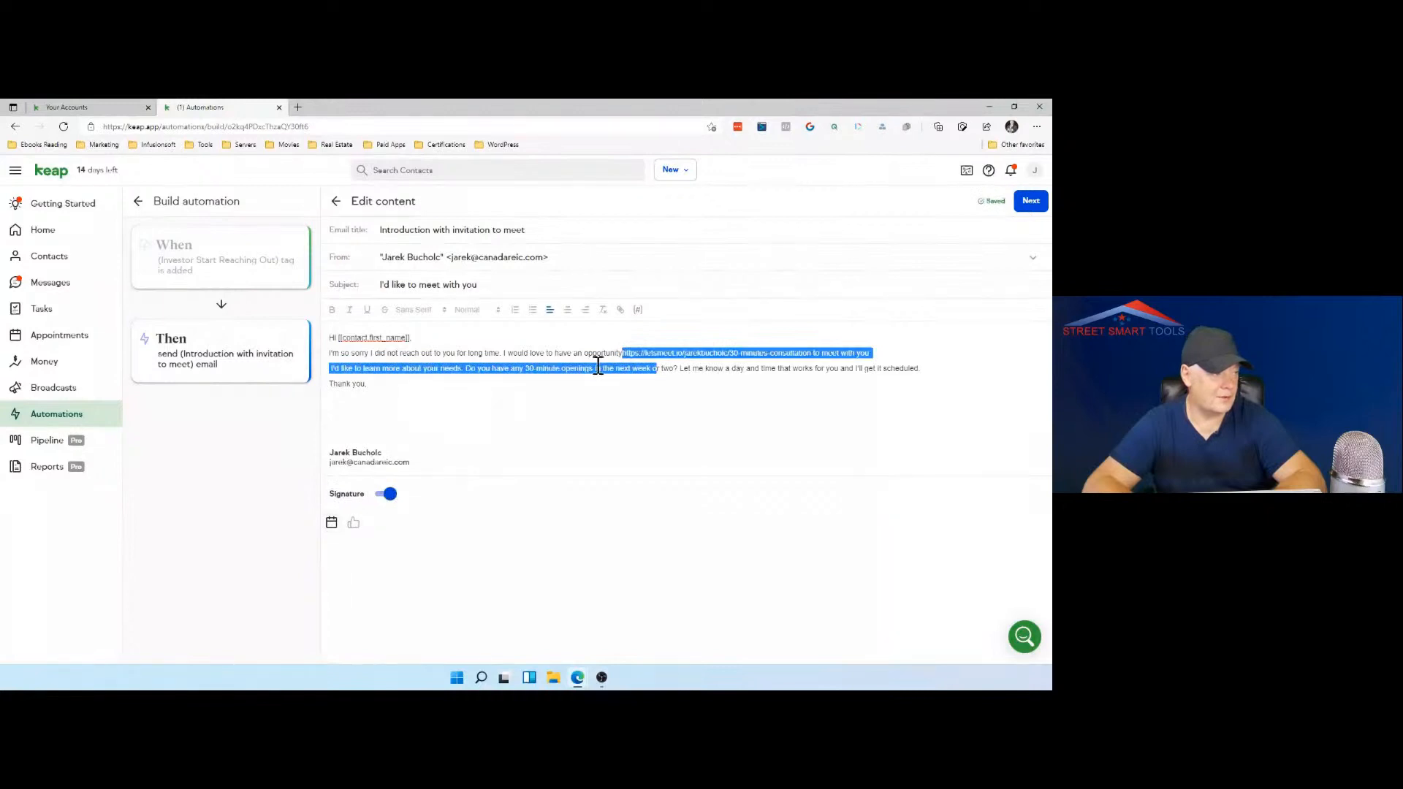
Step: Move the 30-minute consultation booking link out of the opening paragraph onto its own line below the "I'll get it scheduled" sentence
{"action": "left_click", "coordinate": [626, 355]}
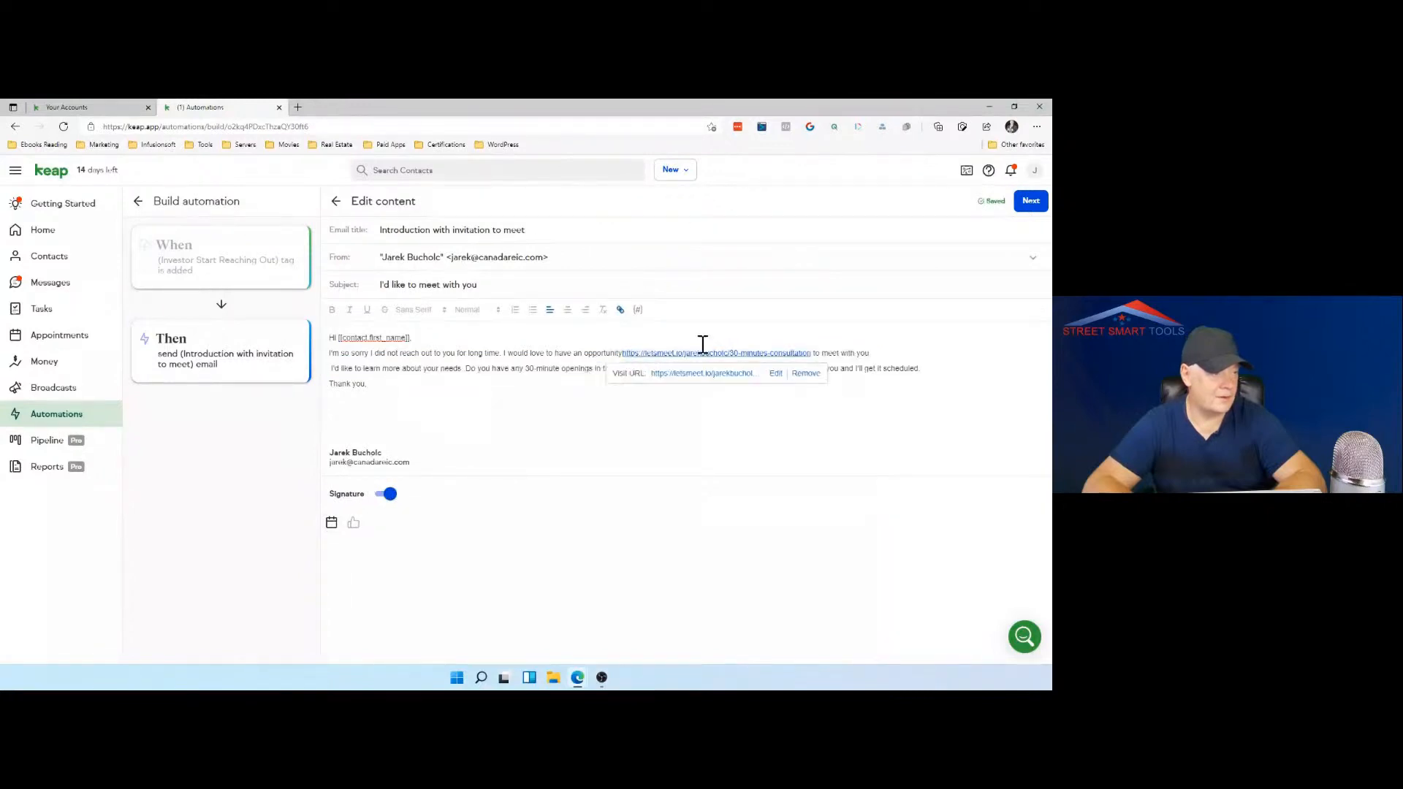
{"action": "left_click", "coordinate": [816, 355]}
{"action": "key", "text": "shift+Left"}
{"action": "key", "text": "shift+Left"}
{"action": "key", "text": "shift+Left"}
{"action": "key", "text": "shift+Left"}
{"action": "key", "text": "shift+Left"}
{"action": "key", "text": "shift+Left"}
{"action": "key", "text": "shift+Left"}
{"action": "key", "text": "shift+Left"}
{"action": "key", "text": "shift+Left"}
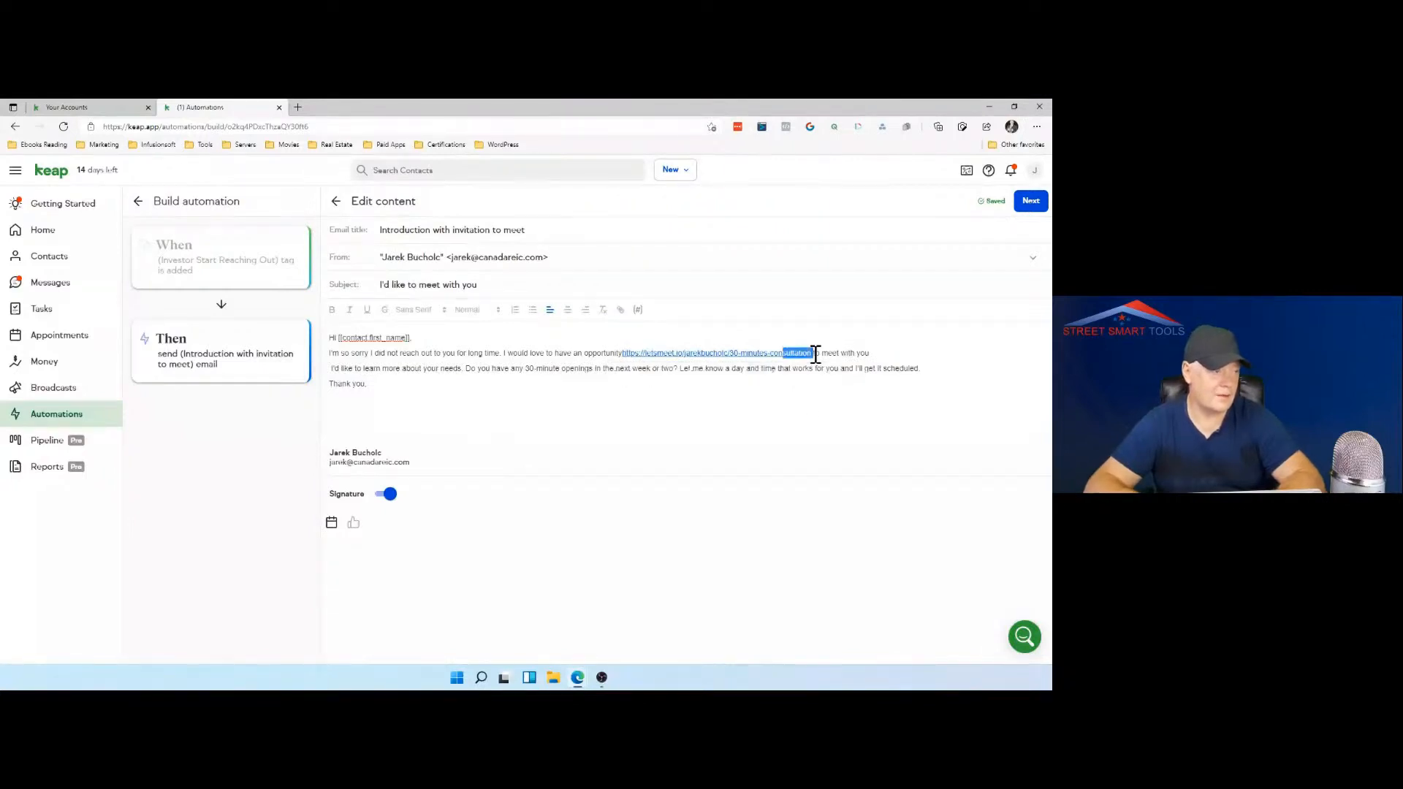
{"action": "key", "text": "shift+Left"}
{"action": "key", "text": "shift+Left"}
{"action": "key", "text": "shift+Left"}
{"action": "key", "text": "shift+Left"}
{"action": "key", "text": "shift+Left"}
{"action": "key", "text": "shift+Left"}
{"action": "key", "text": "shift+Left"}
{"action": "key", "text": "shift+Left"}
{"action": "key", "text": "shift+Left"}
{"action": "key", "text": "shift+Left"}
{"action": "key", "text": "shift+Left"}
{"action": "key", "text": "shift+Left"}
{"action": "key", "text": "shift+Left"}
{"action": "key", "text": "shift+Left"}
{"action": "key", "text": "shift+Left"}
{"action": "key", "text": "shift+Left"}
{"action": "key", "text": "shift+Left"}
{"action": "key", "text": "shift+Left"}
{"action": "key", "text": "shift+Left"}
{"action": "key", "text": "shift+Left"}
{"action": "key", "text": "ctrl+c"}
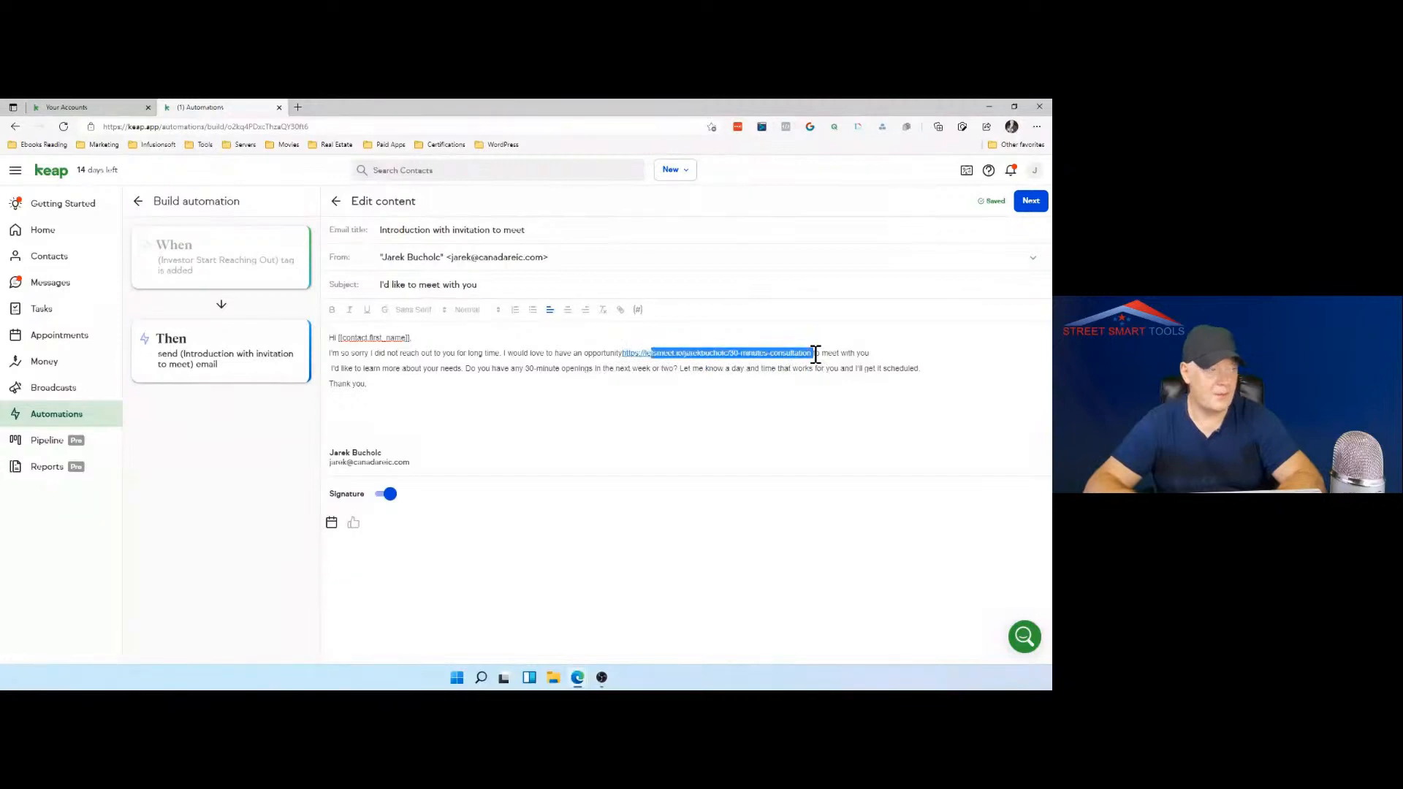
{"action": "key", "text": "shift+Left"}
{"action": "key", "text": "shift+Left"}
{"action": "key", "text": "shift+Left"}
{"action": "key", "text": "shift+Left"}
{"action": "key", "text": "shift+Left"}
{"action": "key", "text": "shift+Left"}
{"action": "key", "text": "shift+Left"}
{"action": "key", "text": "shift+Left"}
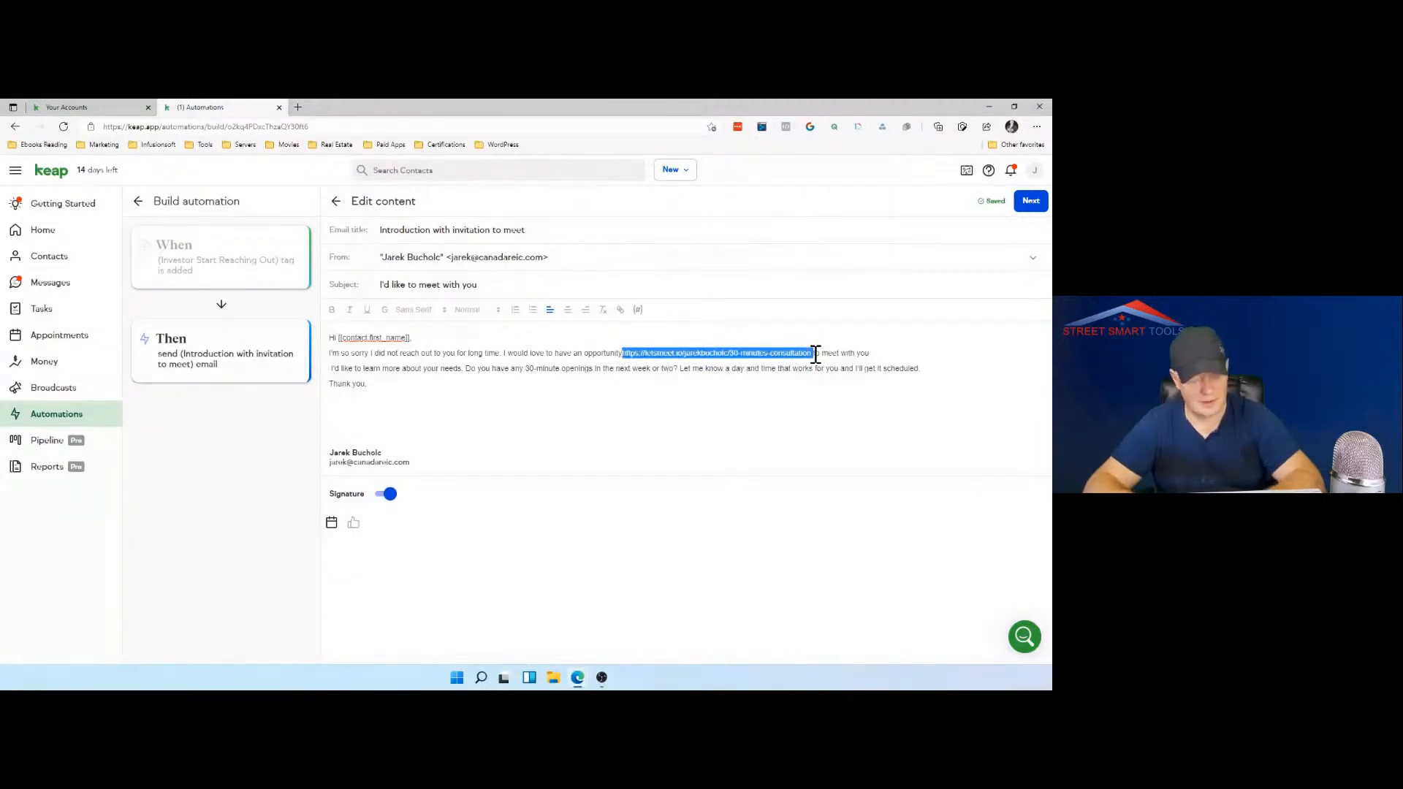
{"action": "key", "text": "BackSpace"}
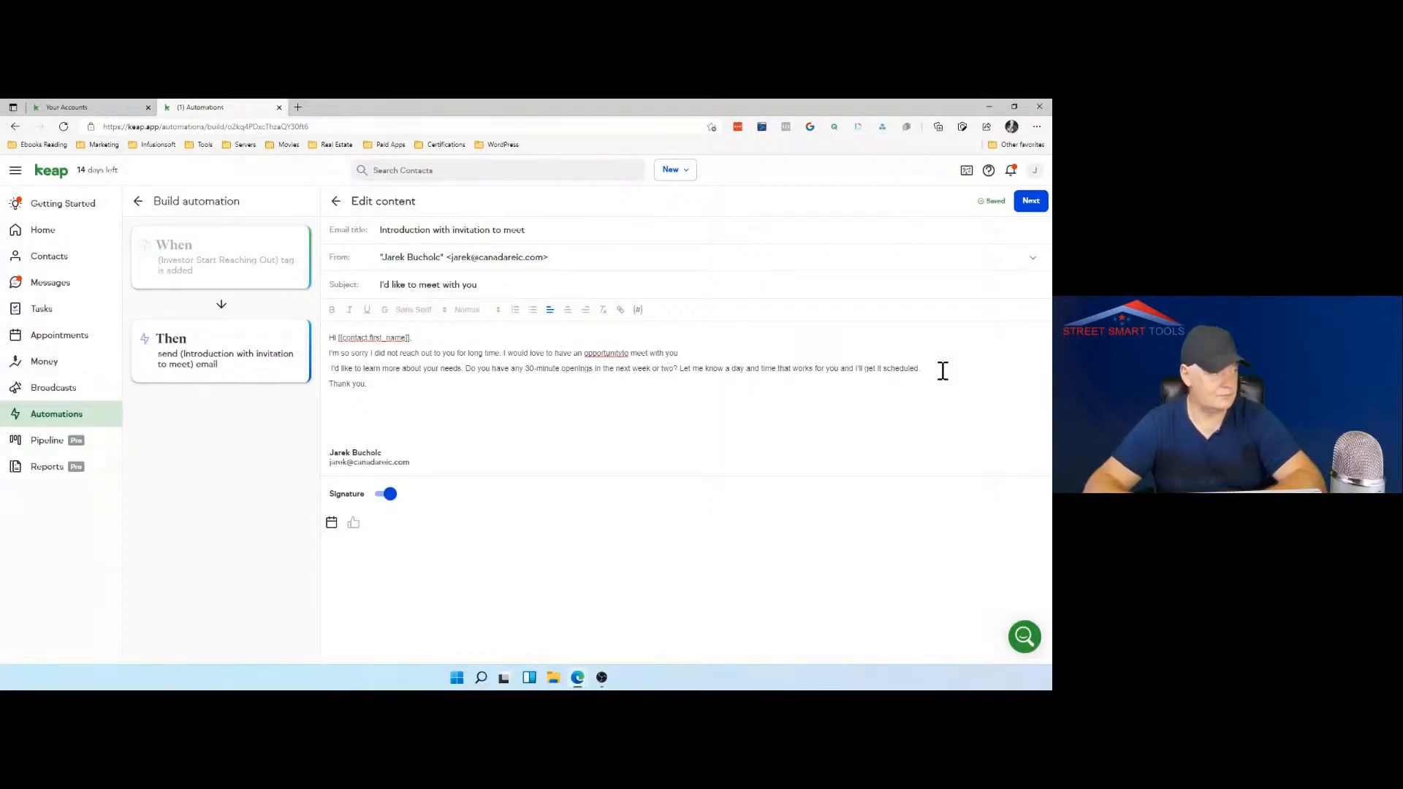
{"action": "key", "text": "Return"}
{"action": "key", "text": "Return"}
{"action": "key", "text": "ctrl+v"}
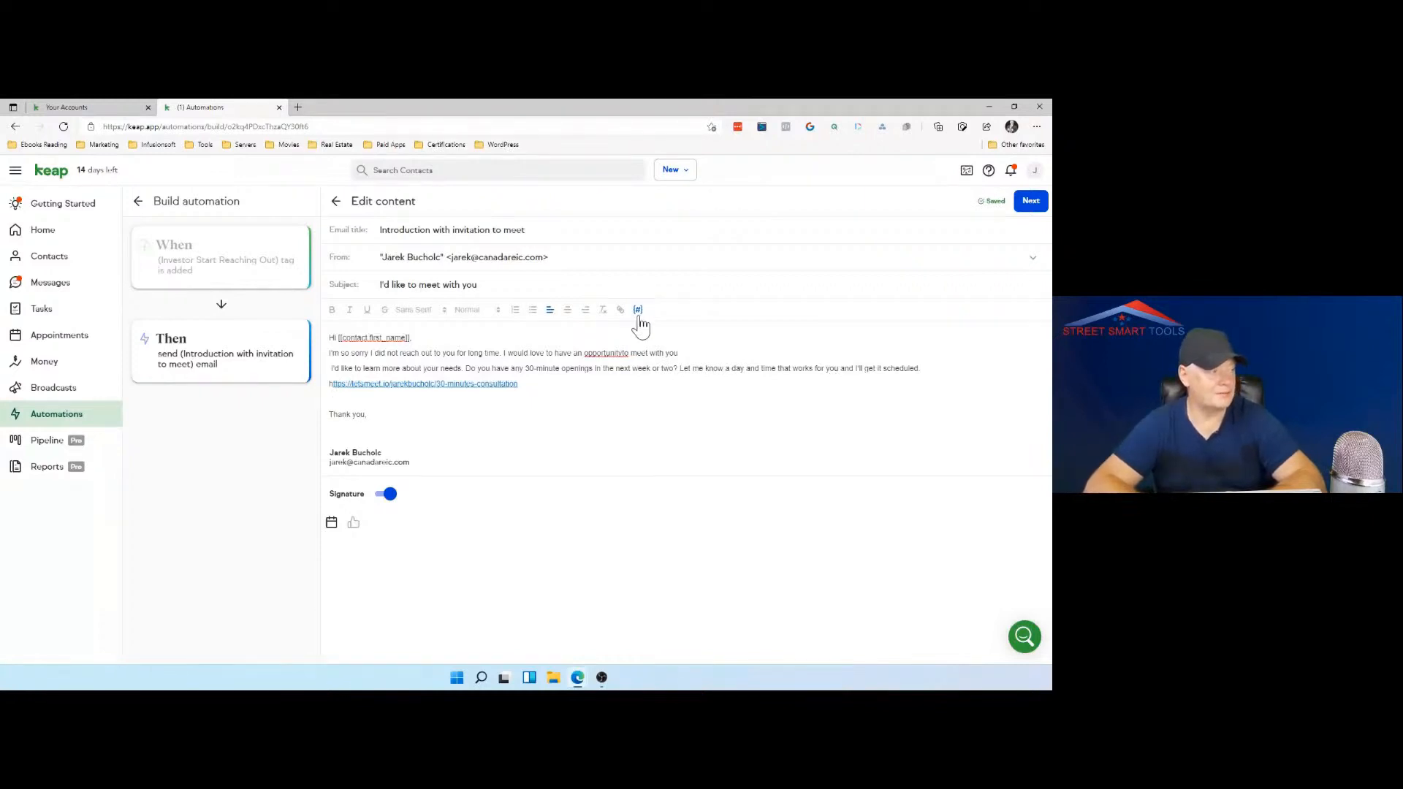
Step: Delay sending the introduction email with a Wait of 1 hour
{"action": "left_click", "coordinate": [1029, 202]}
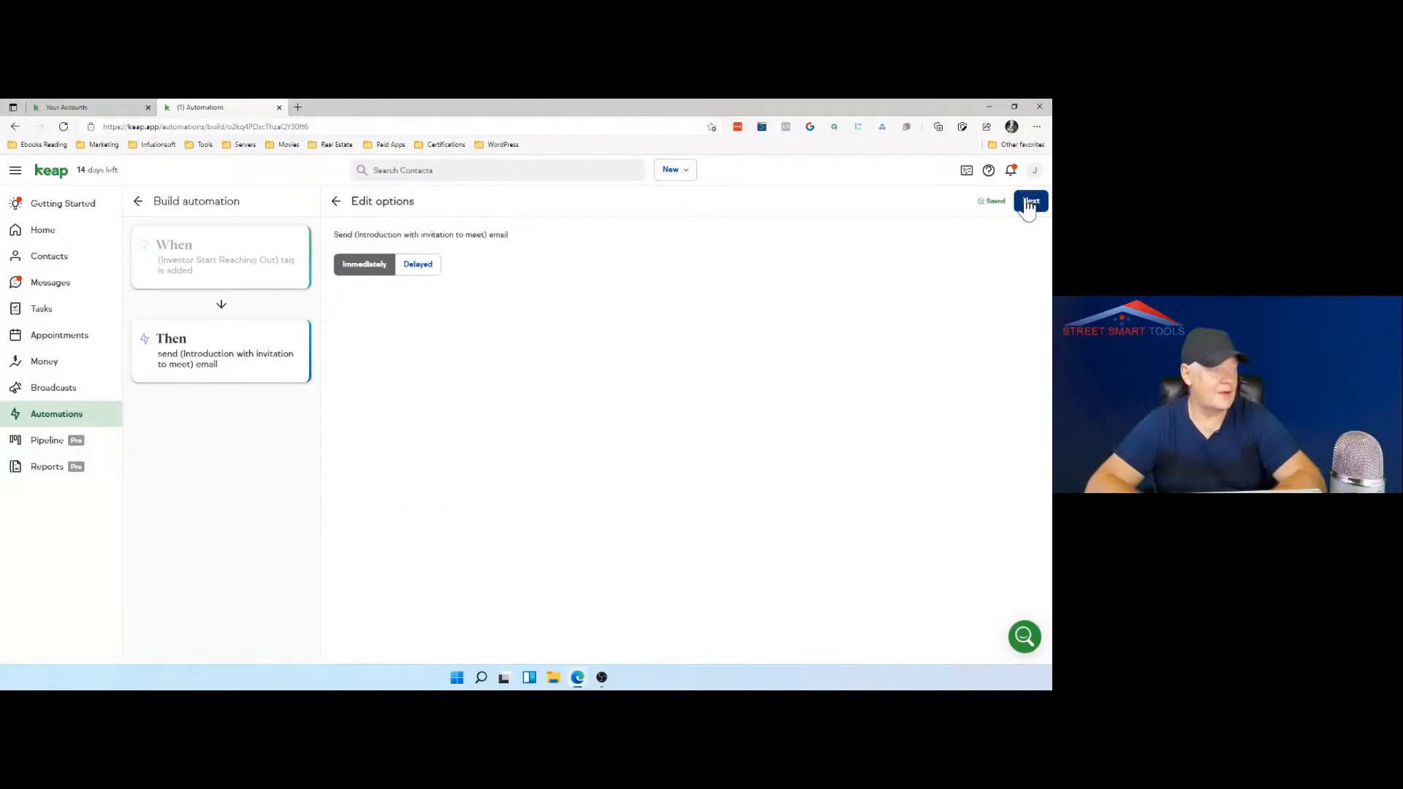
{"action": "left_click", "coordinate": [429, 271]}
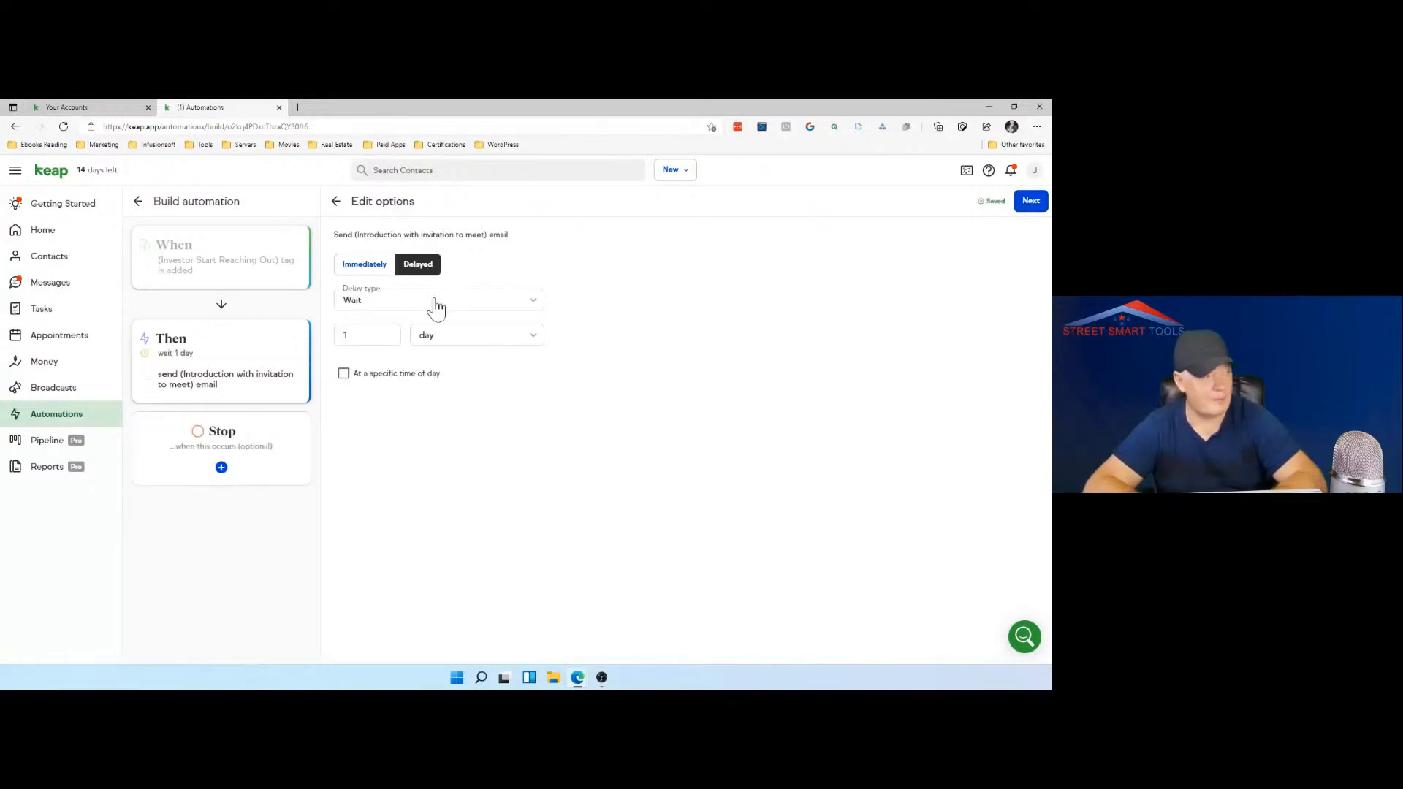
{"action": "left_click", "coordinate": [436, 302]}
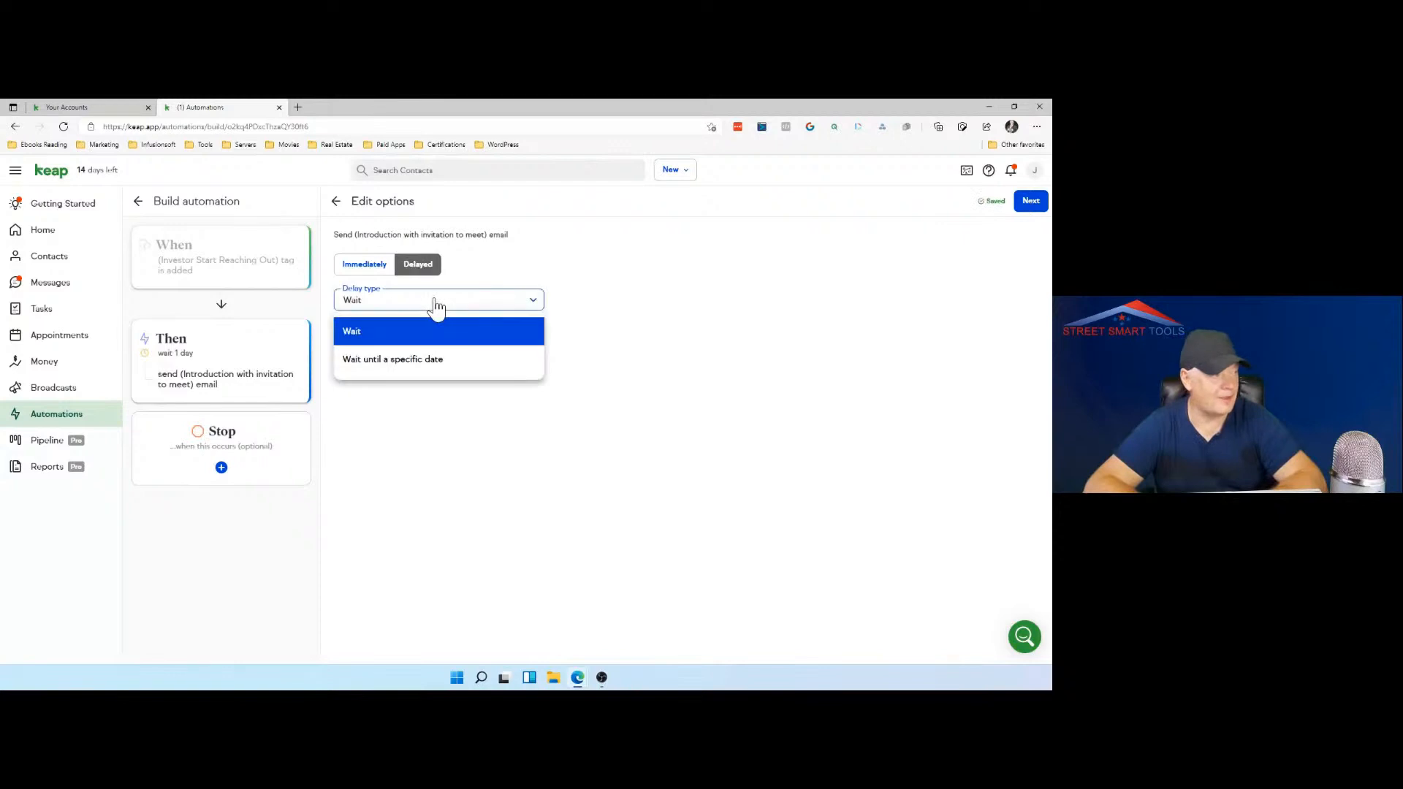
{"action": "left_click", "coordinate": [407, 331]}
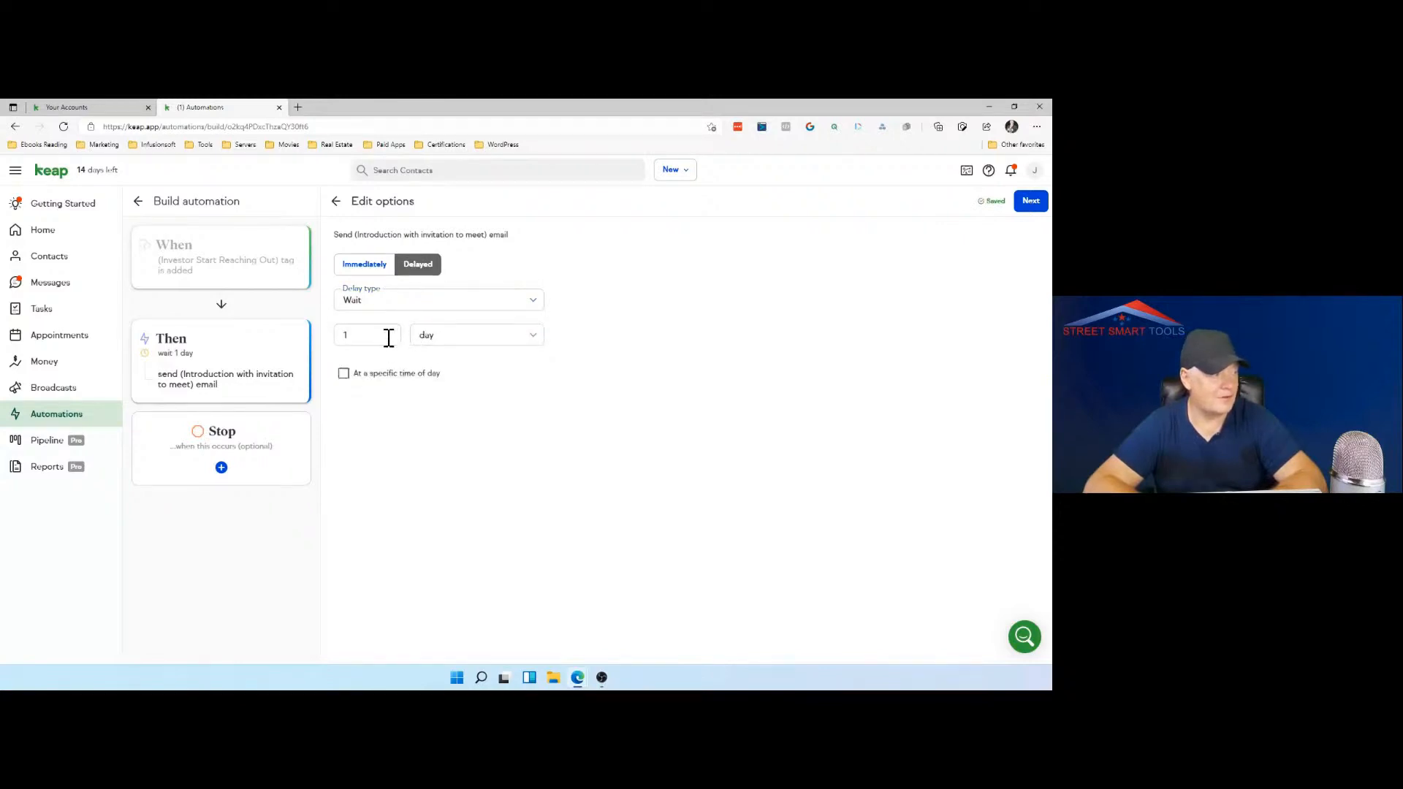
{"action": "left_click", "coordinate": [459, 335]}
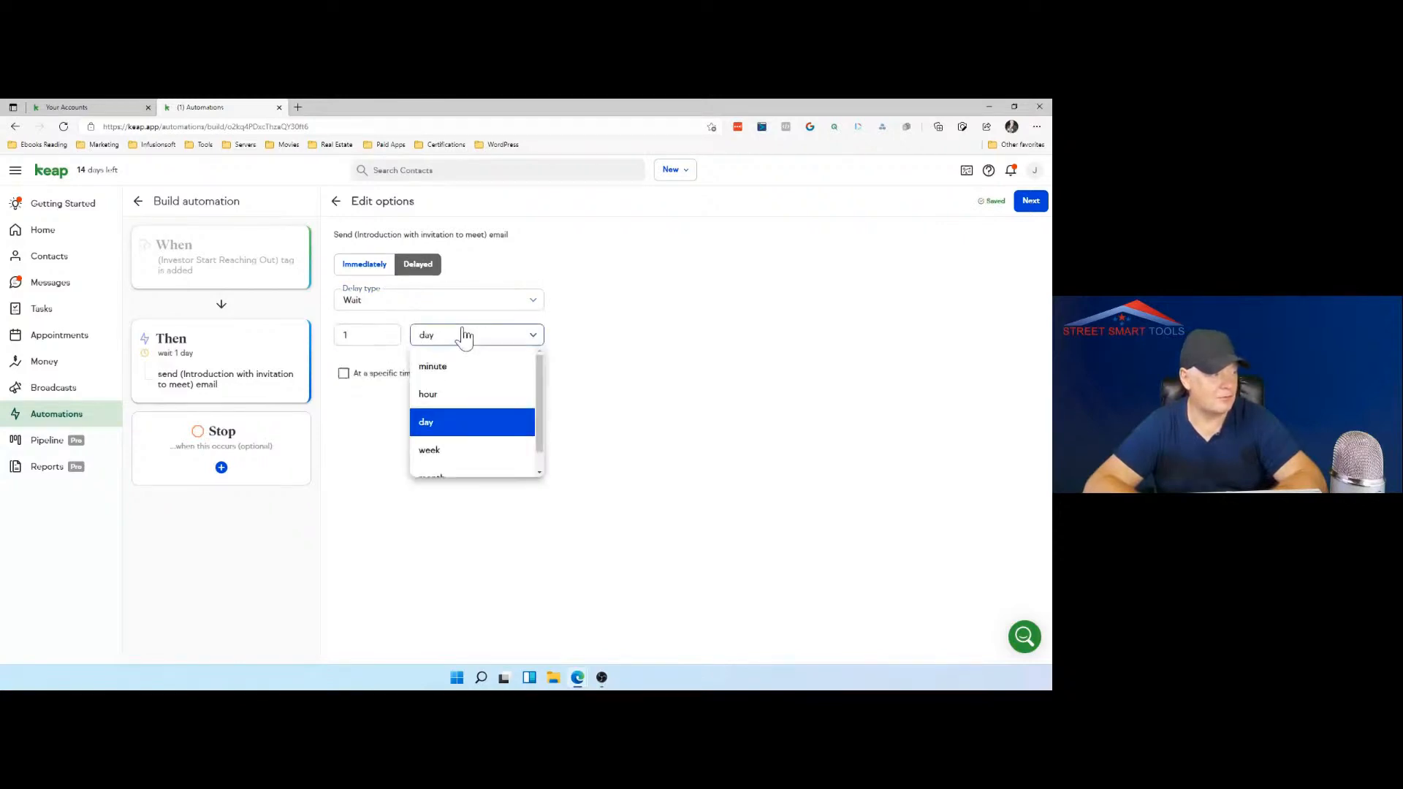
{"action": "left_click", "coordinate": [433, 396]}
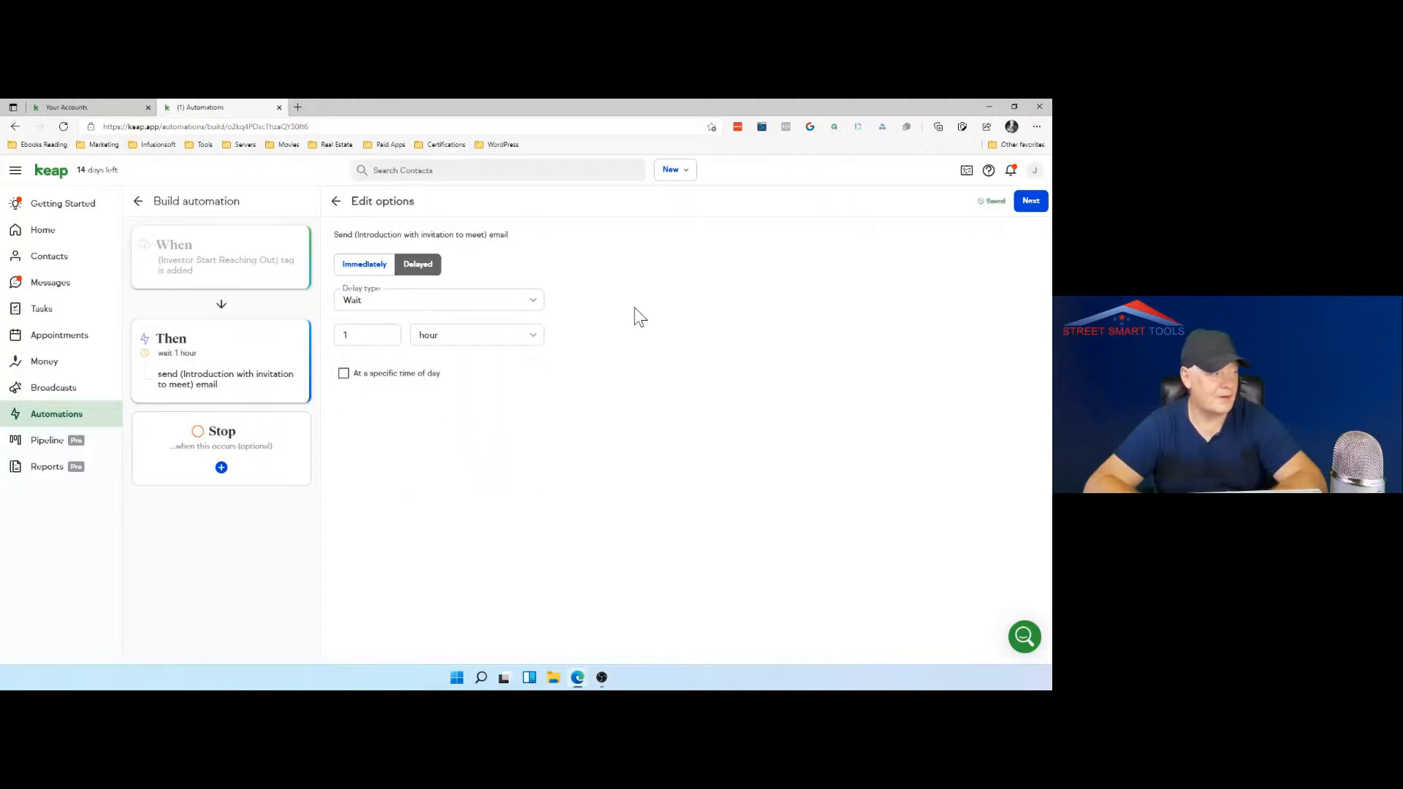
{"action": "left_click", "coordinate": [1036, 209]}
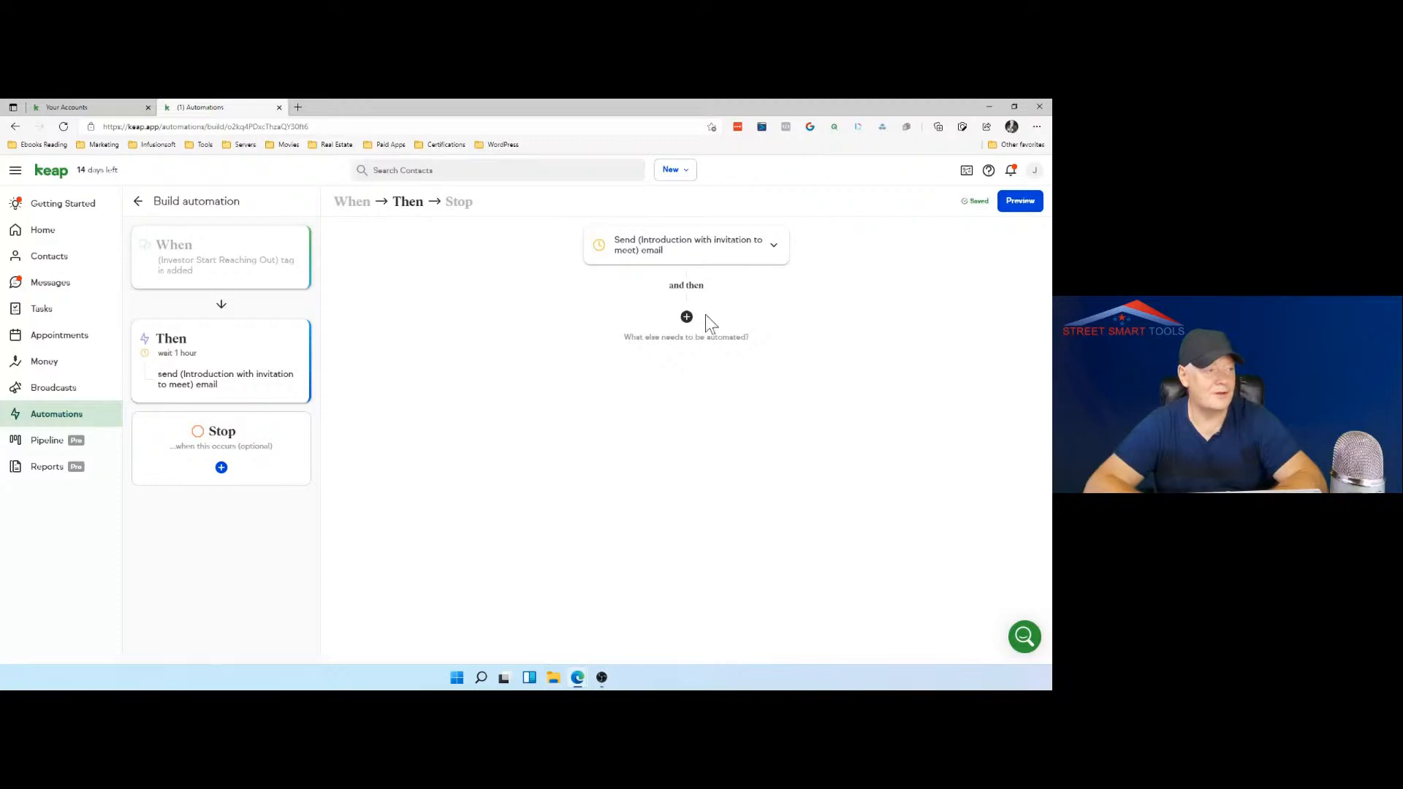
Step: Add a tag action after the email, using a new tag named "Investor Sent first email"
{"action": "left_click", "coordinate": [687, 317]}
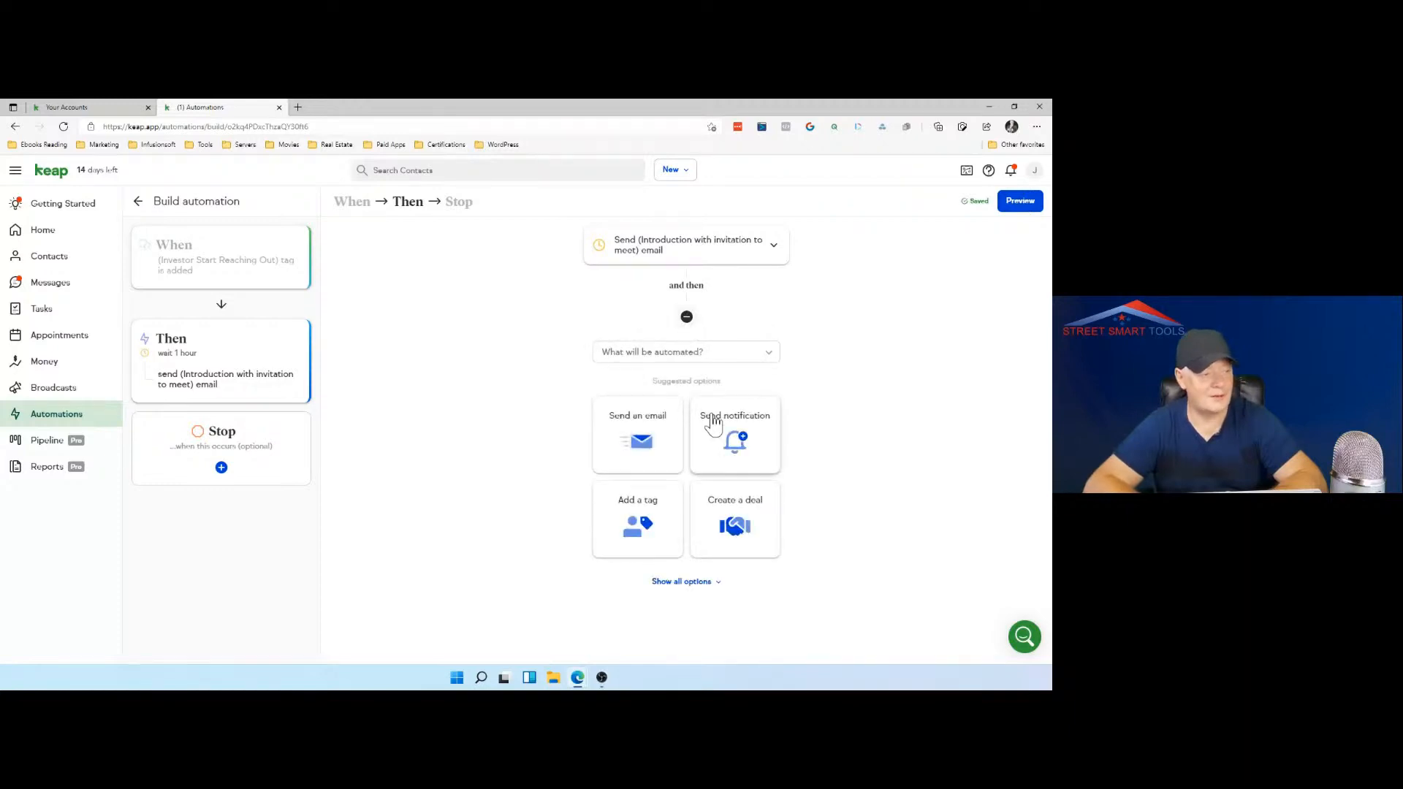
{"action": "left_click", "coordinate": [640, 516]}
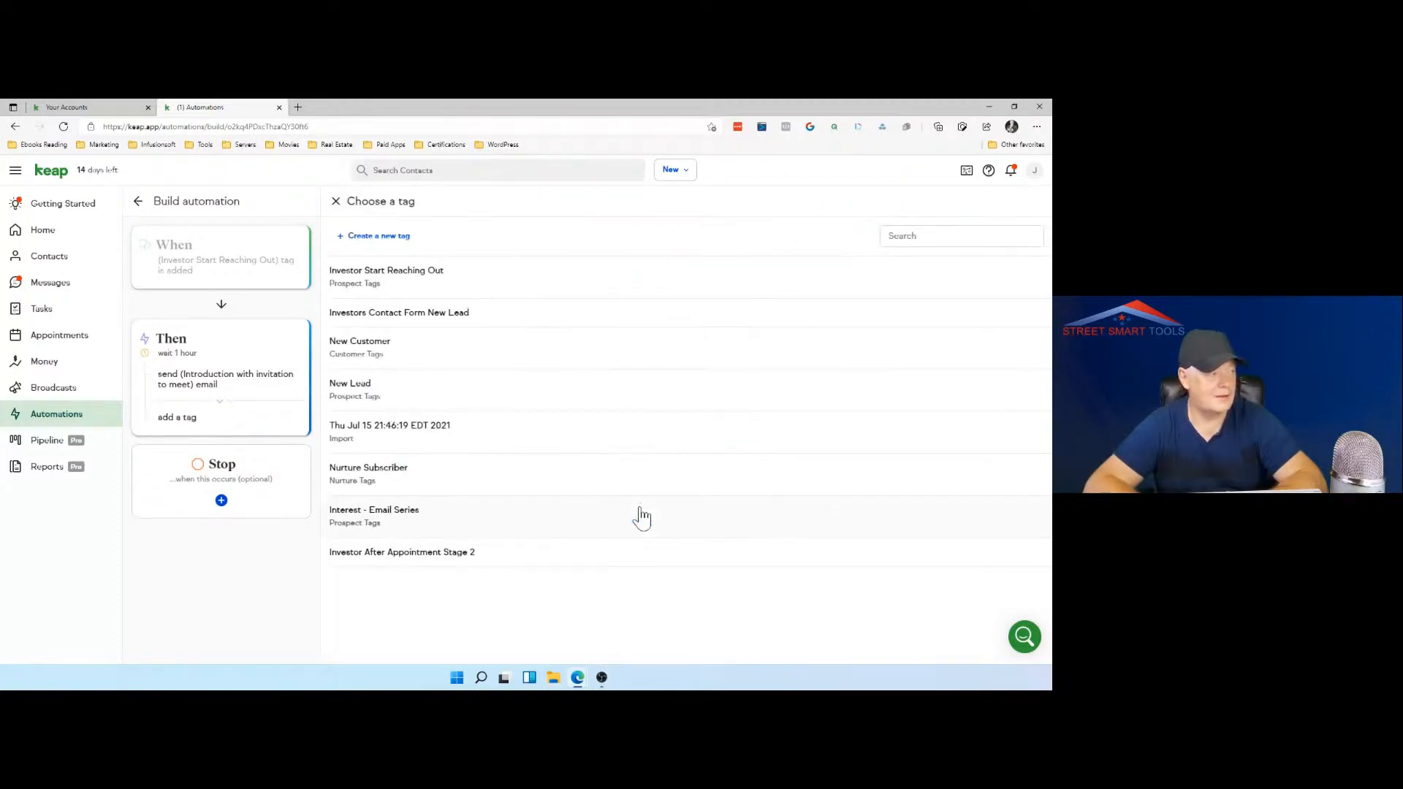
{"action": "left_click", "coordinate": [388, 237]}
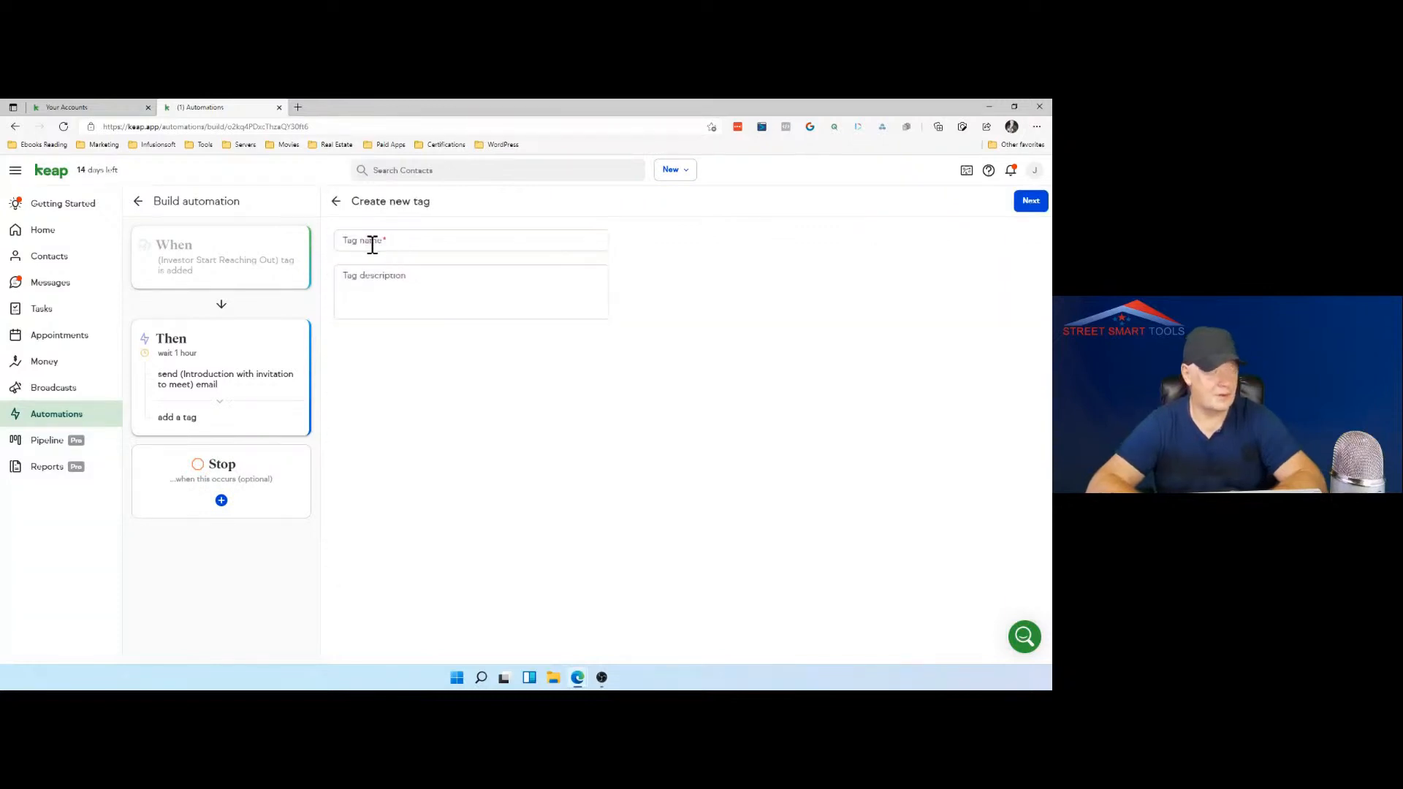
{"action": "left_click", "coordinate": [371, 244]}
{"action": "type", "text": "Inv"}
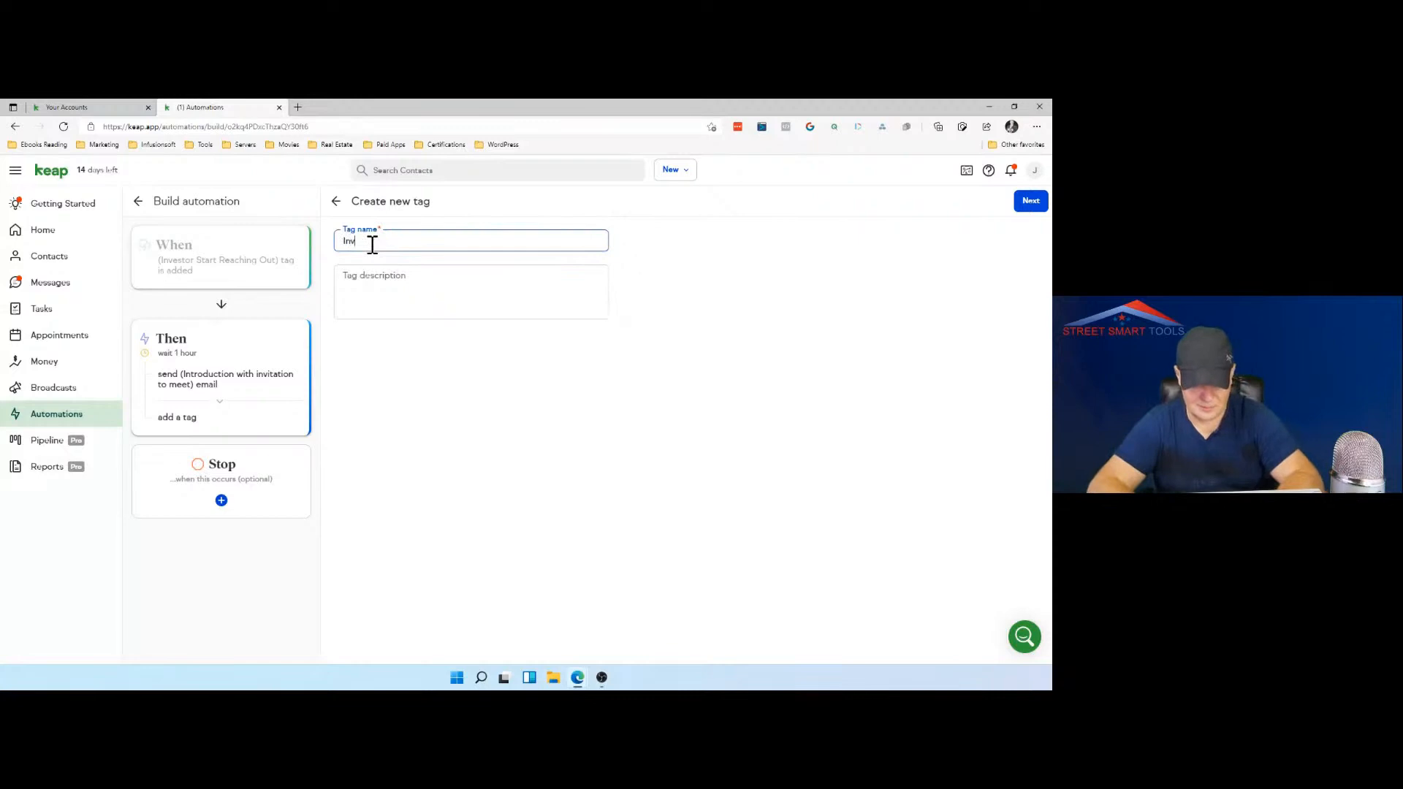
{"action": "type", "text": "estor"}
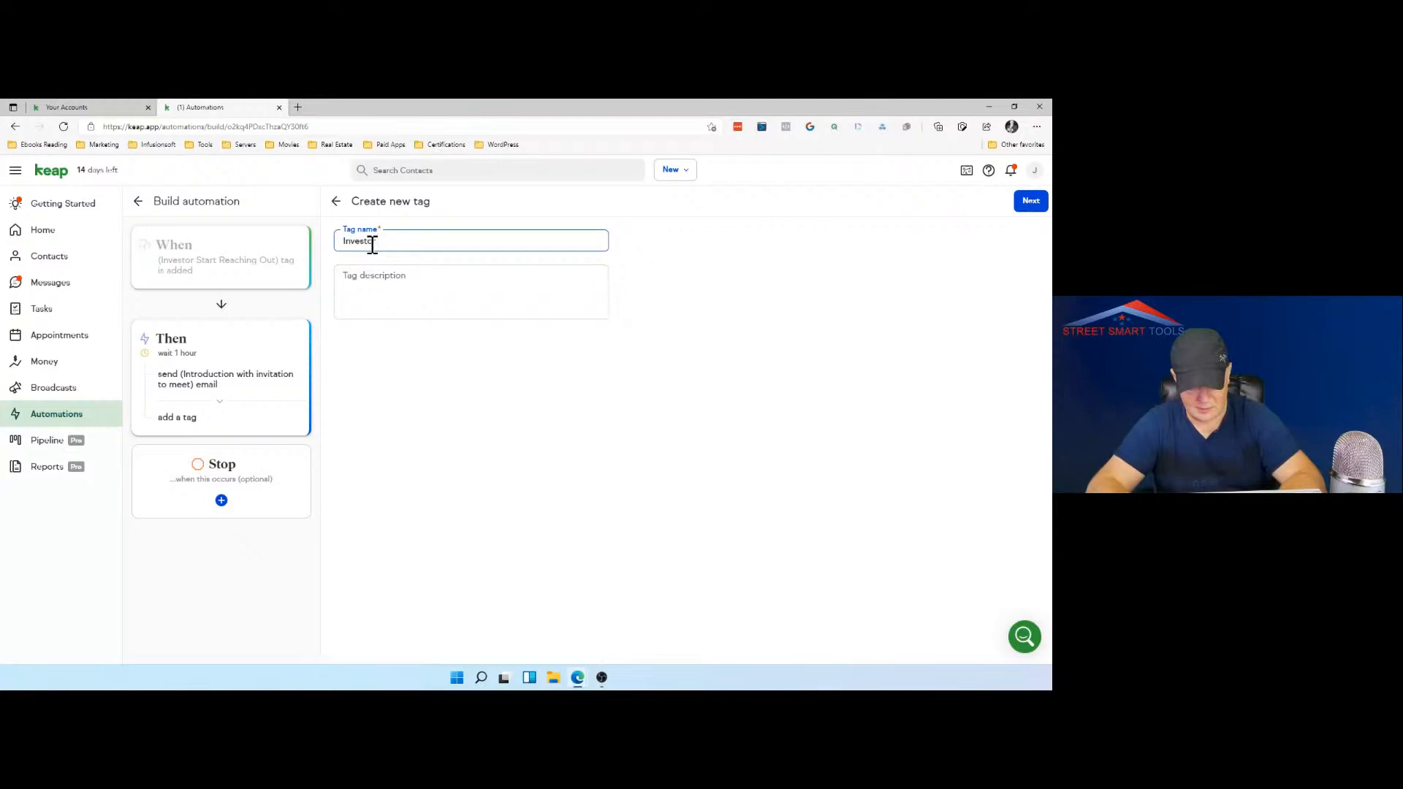
{"action": "type", "text": "Sent fi"}
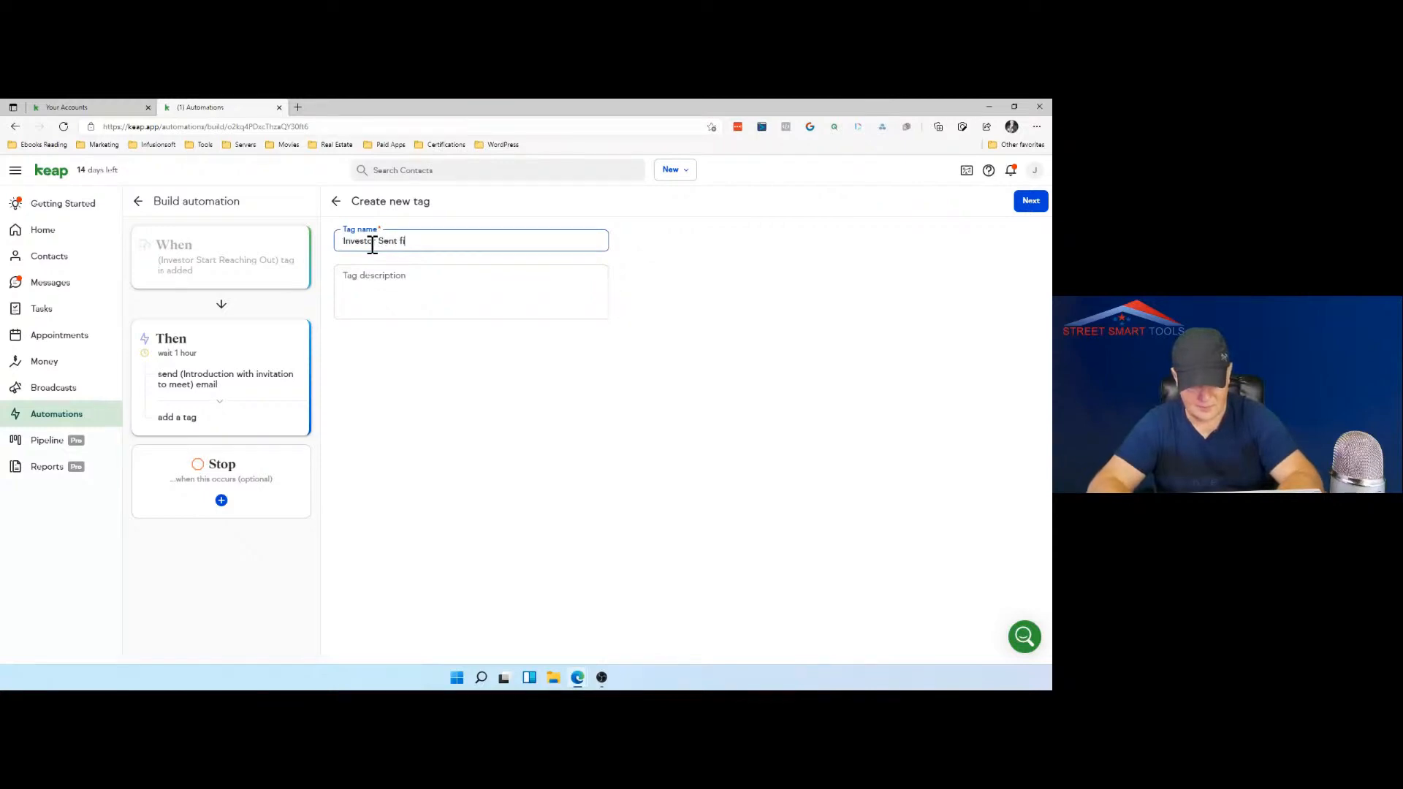
{"action": "type", "text": "rst email"}
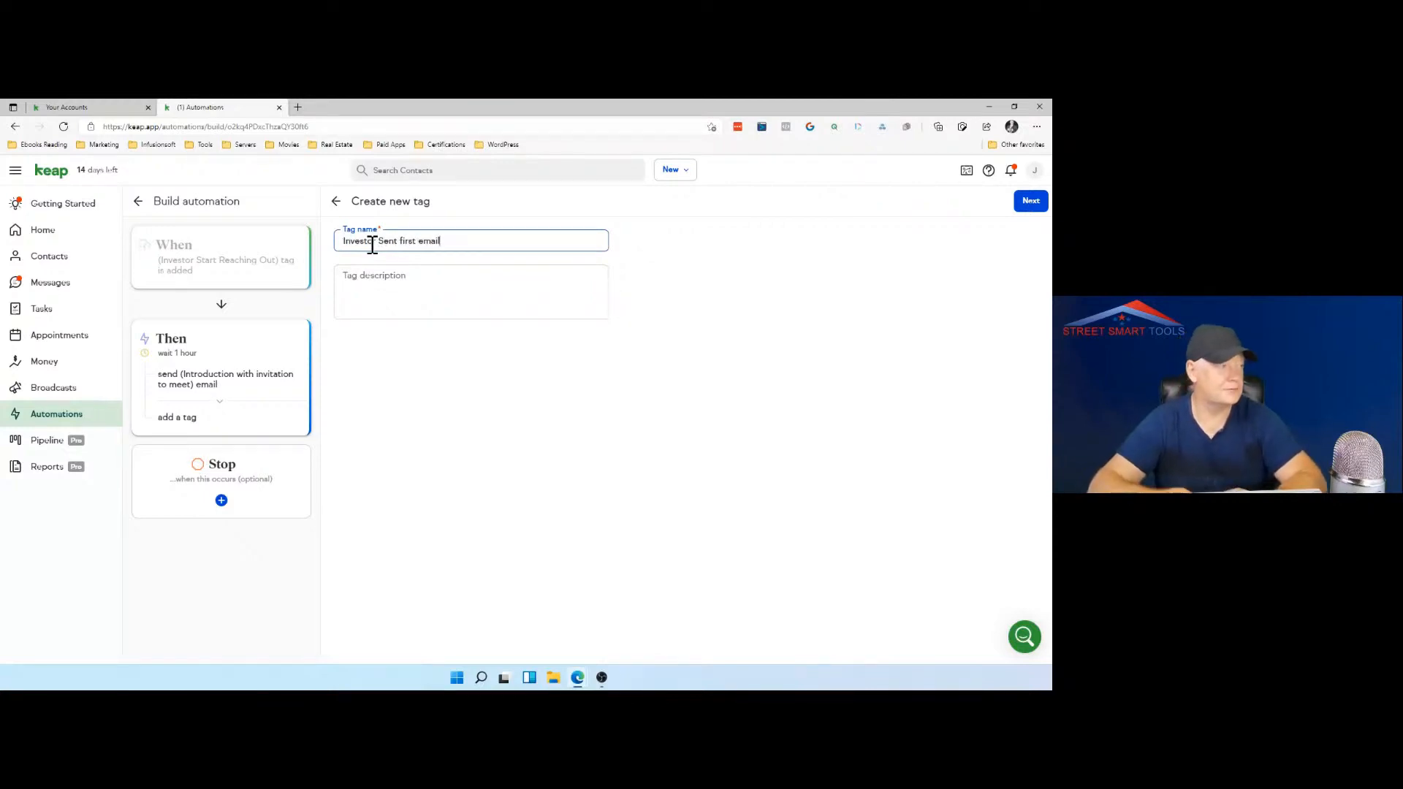
Step: Describe the new tag as "First email was sent to reintroduce my operations", correcting the misspelled word, and create it
{"action": "left_click", "coordinate": [397, 286]}
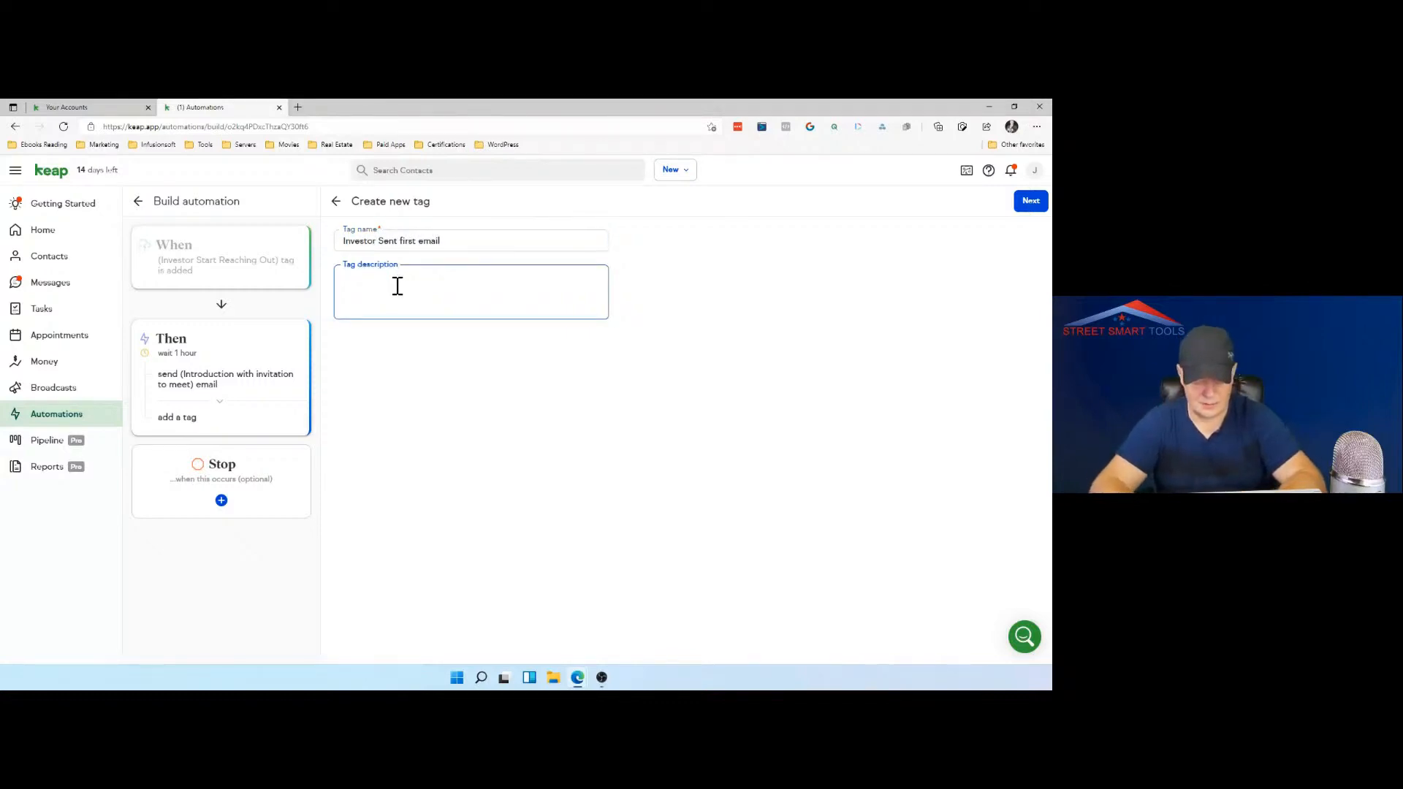
{"action": "type", "text": "First "}
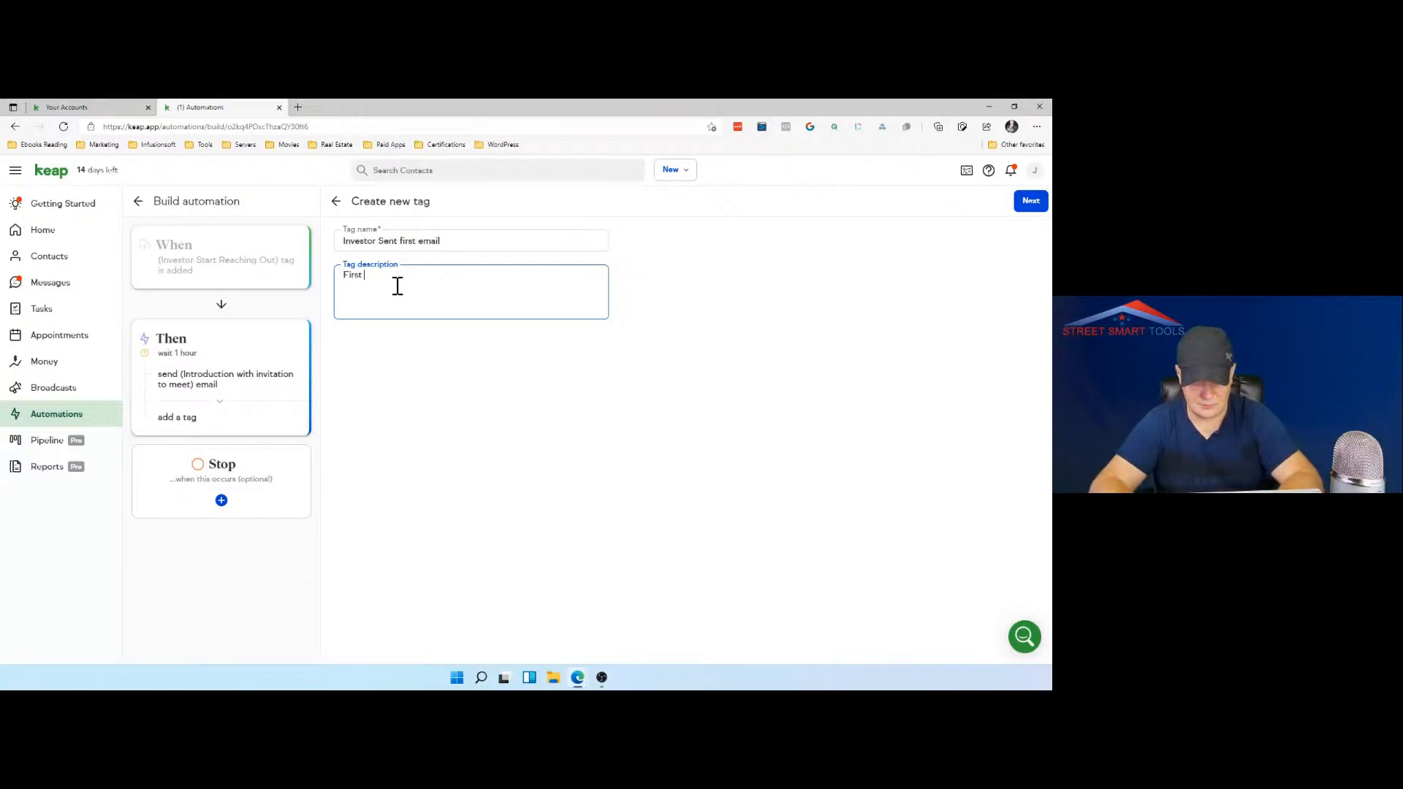
{"action": "type", "text": "email was sent to"}
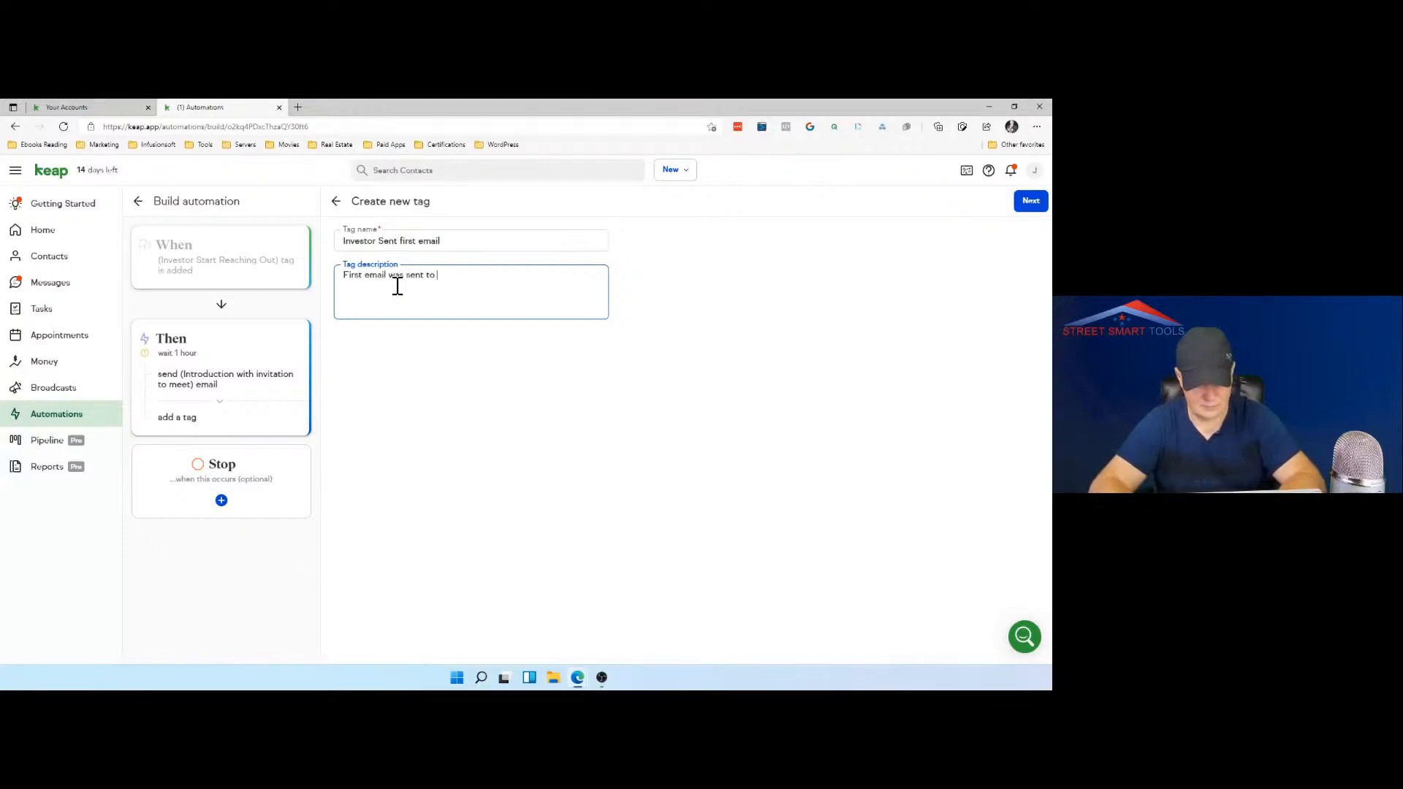
{"action": "type", "text": " rreint"}
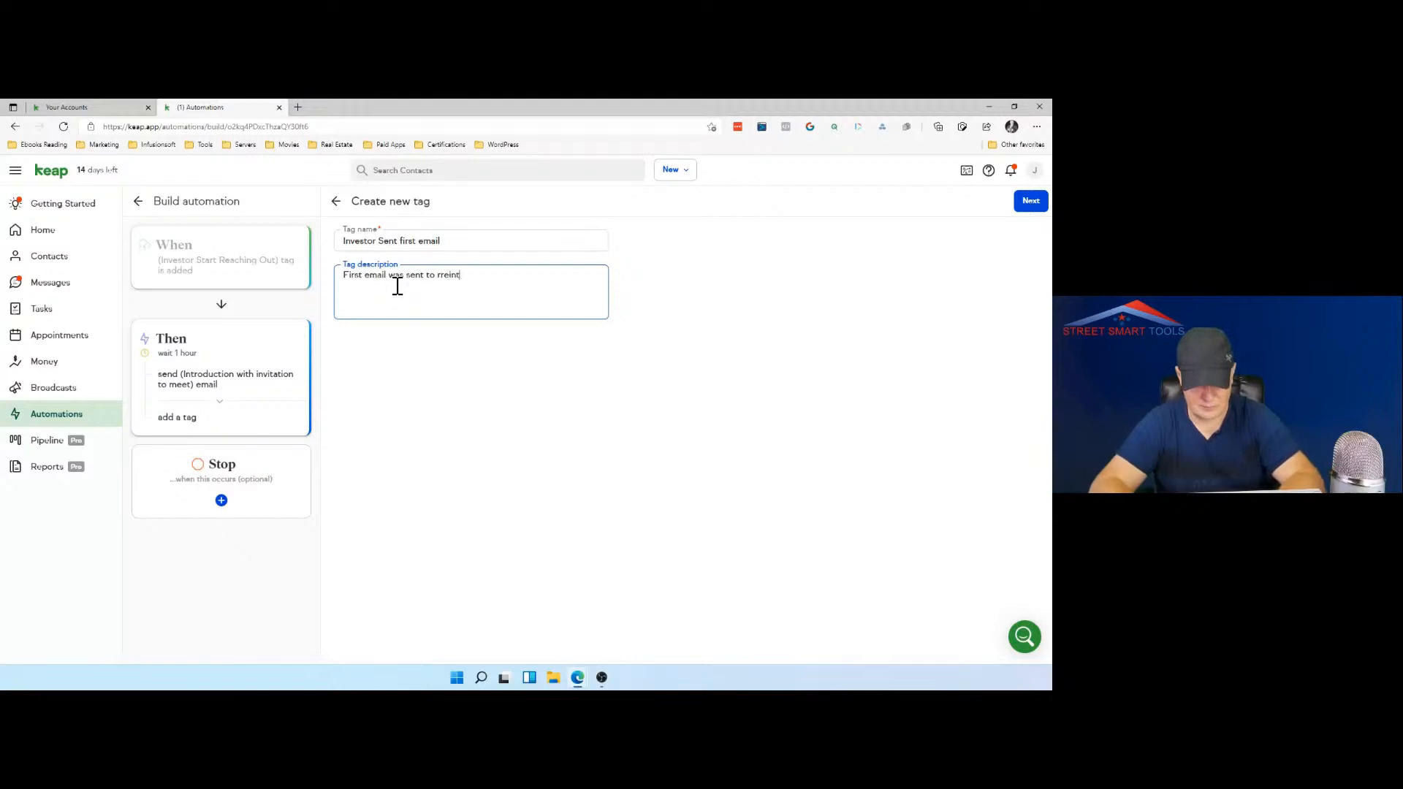
{"action": "type", "text": "rduce"}
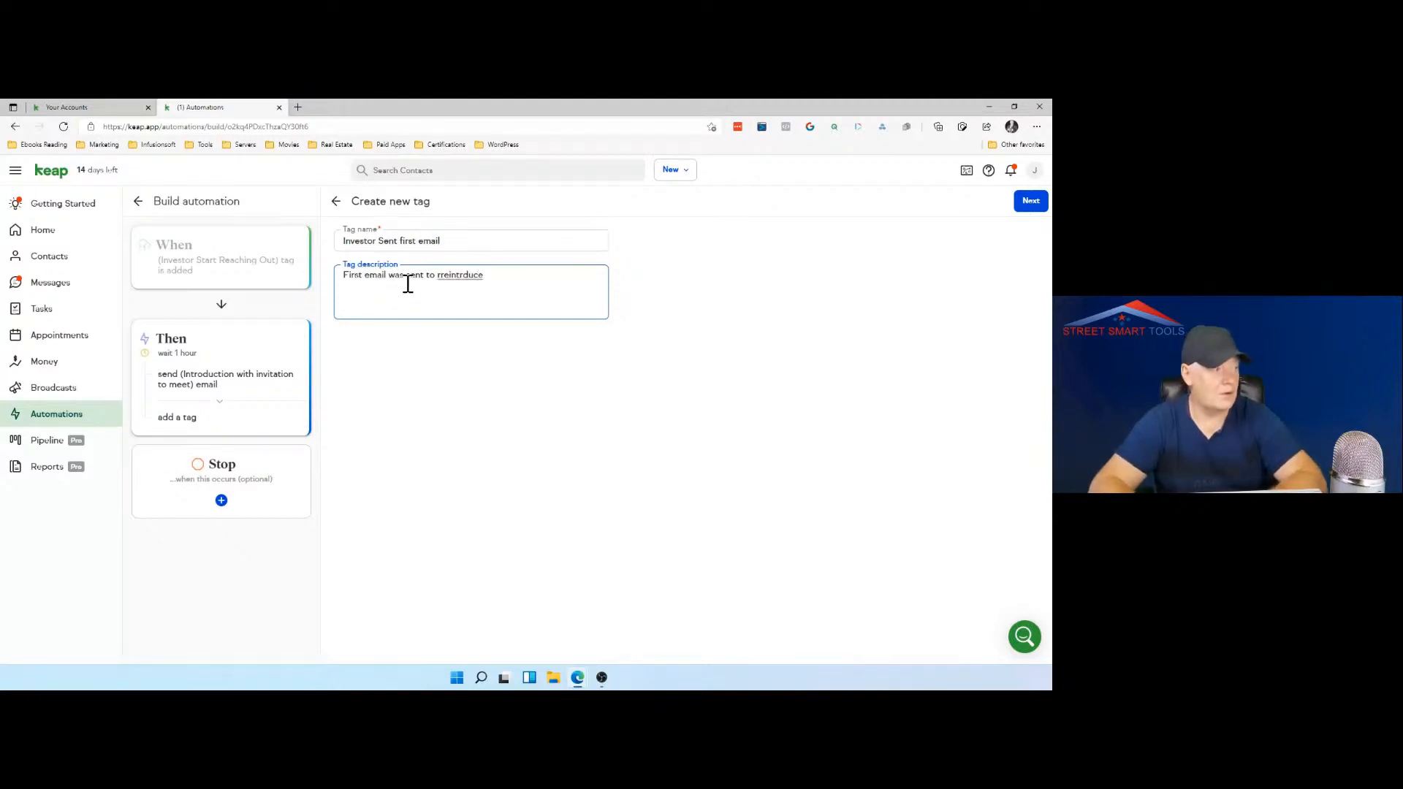
{"action": "right_click", "coordinate": [454, 275]}
{"action": "left_click", "coordinate": [479, 286]}
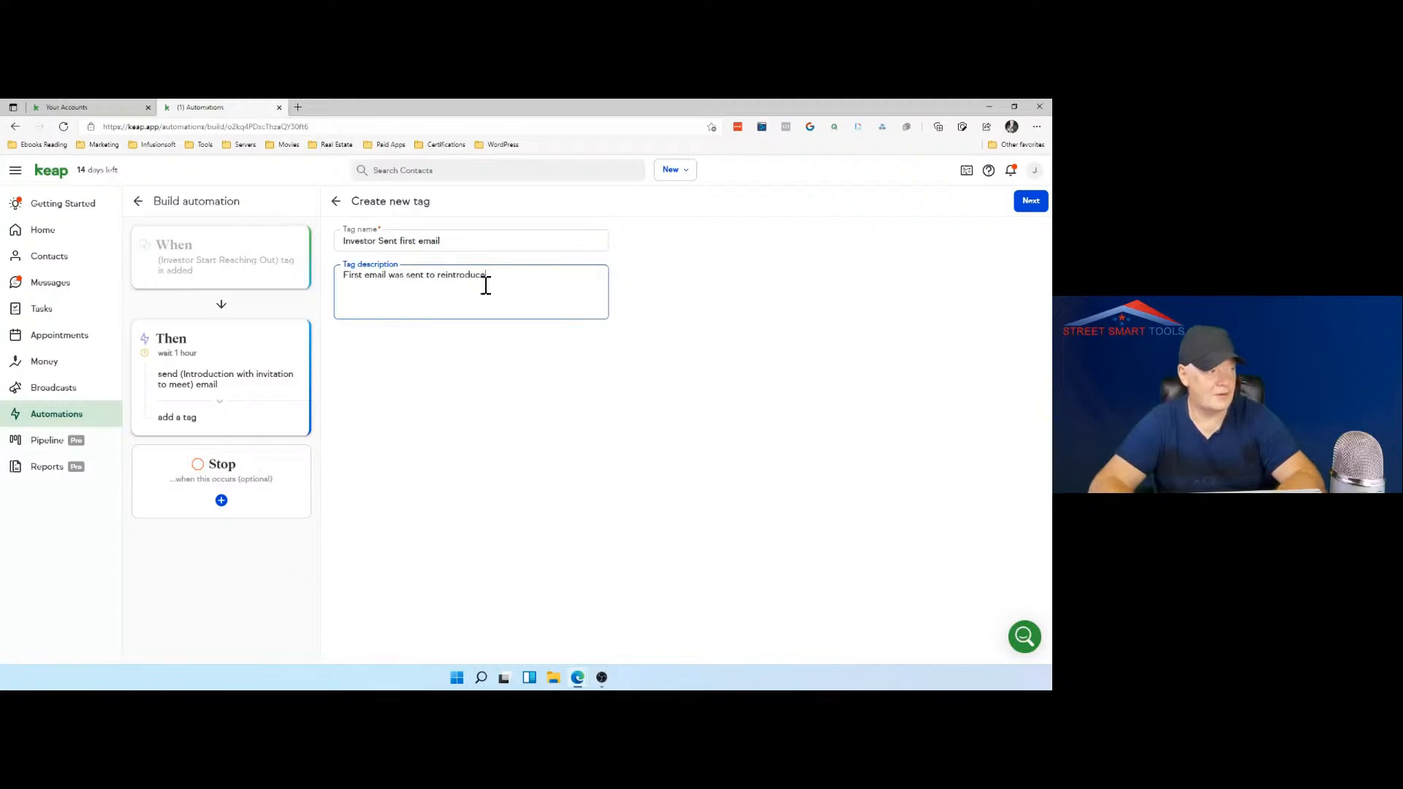
{"action": "type", "text": "my "}
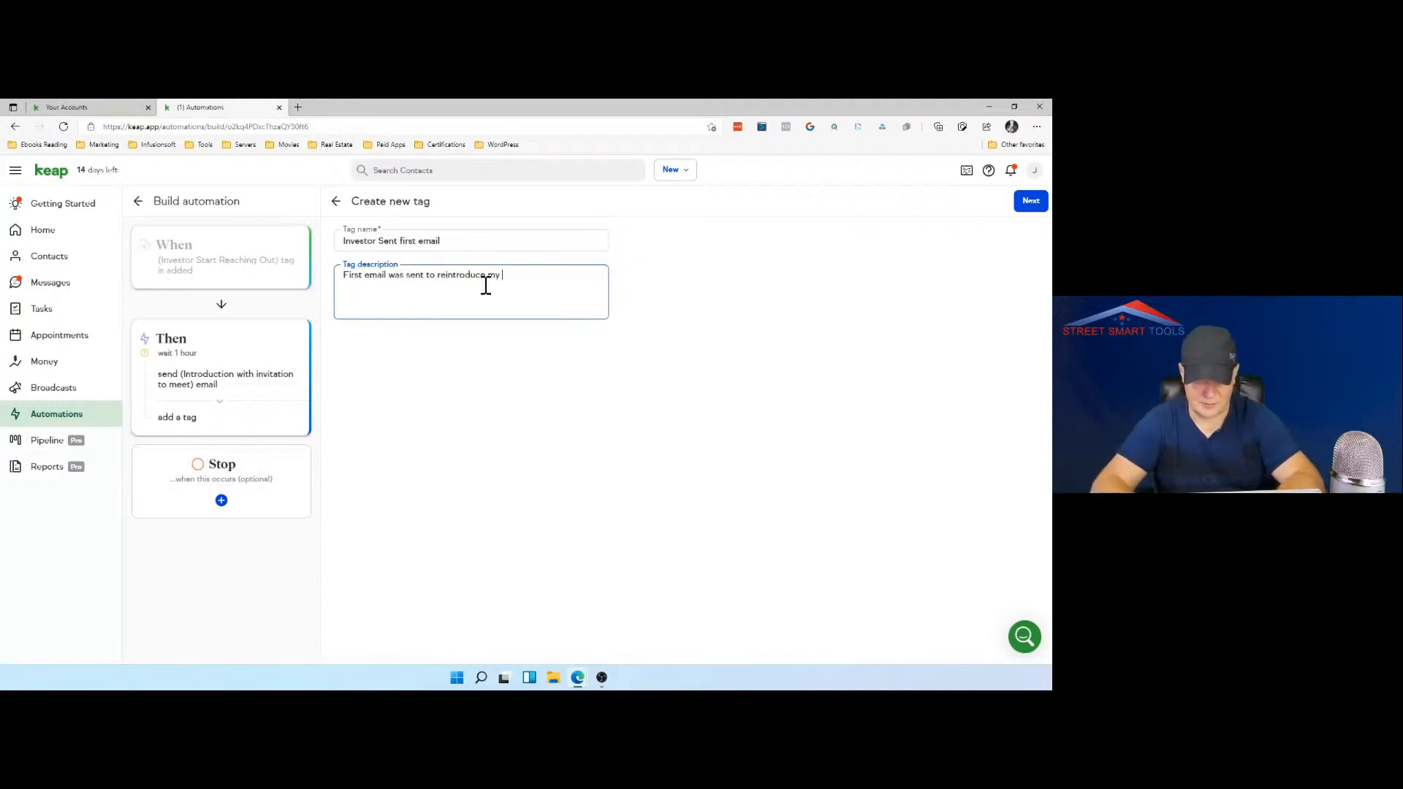
{"action": "type", "text": "operations"}
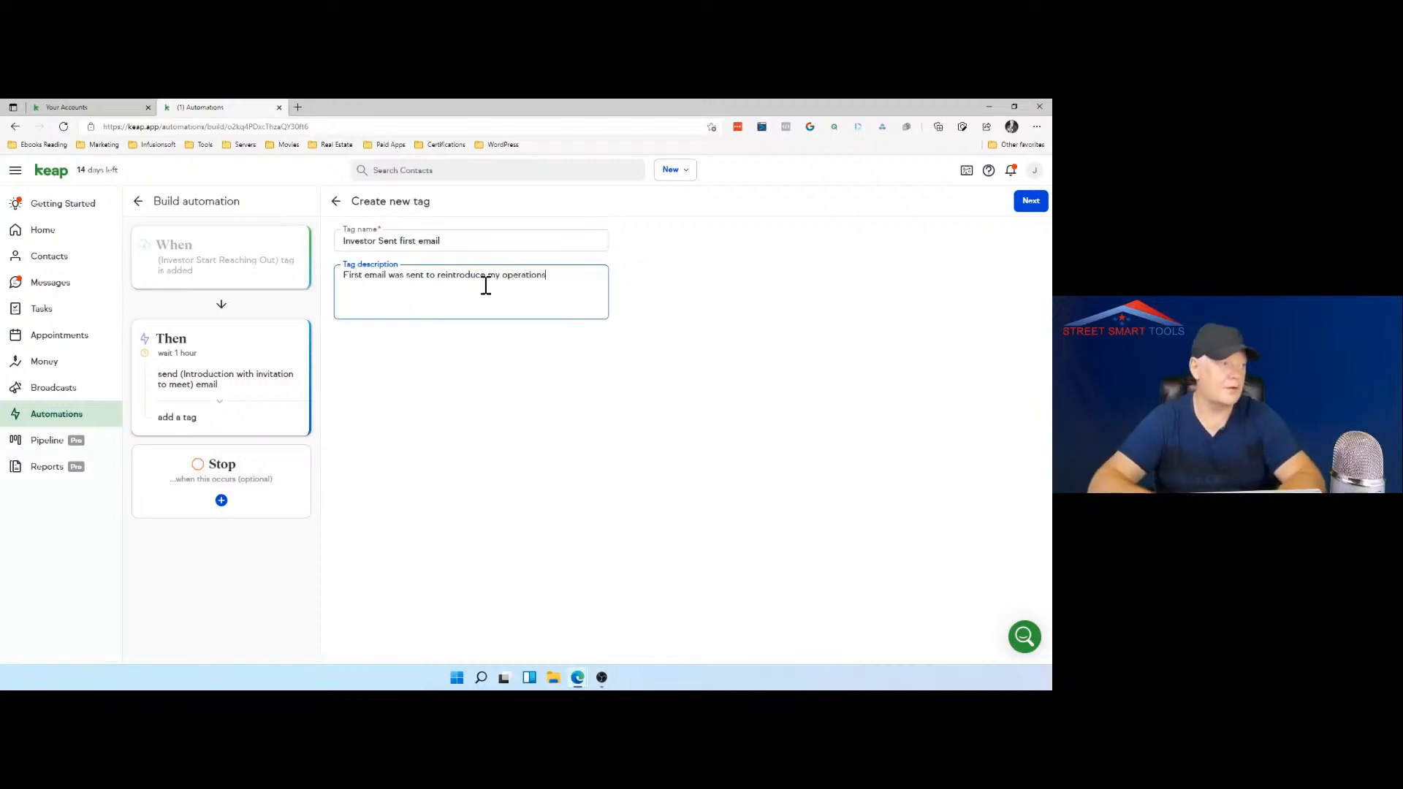
{"action": "left_click", "coordinate": [1028, 212]}
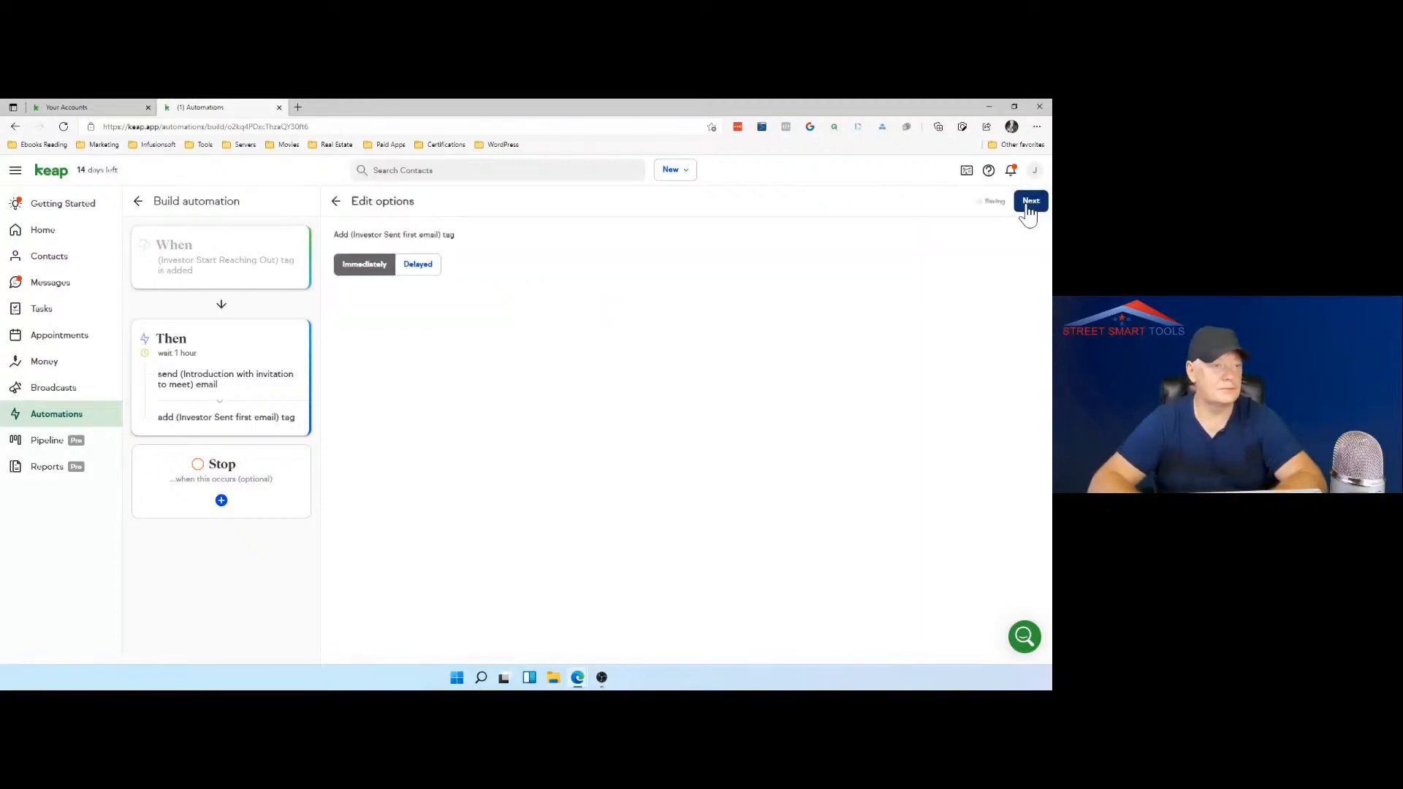
Step: Keep the tag applied immediately, preview the finished automation and publish it
{"action": "left_click", "coordinate": [1030, 208]}
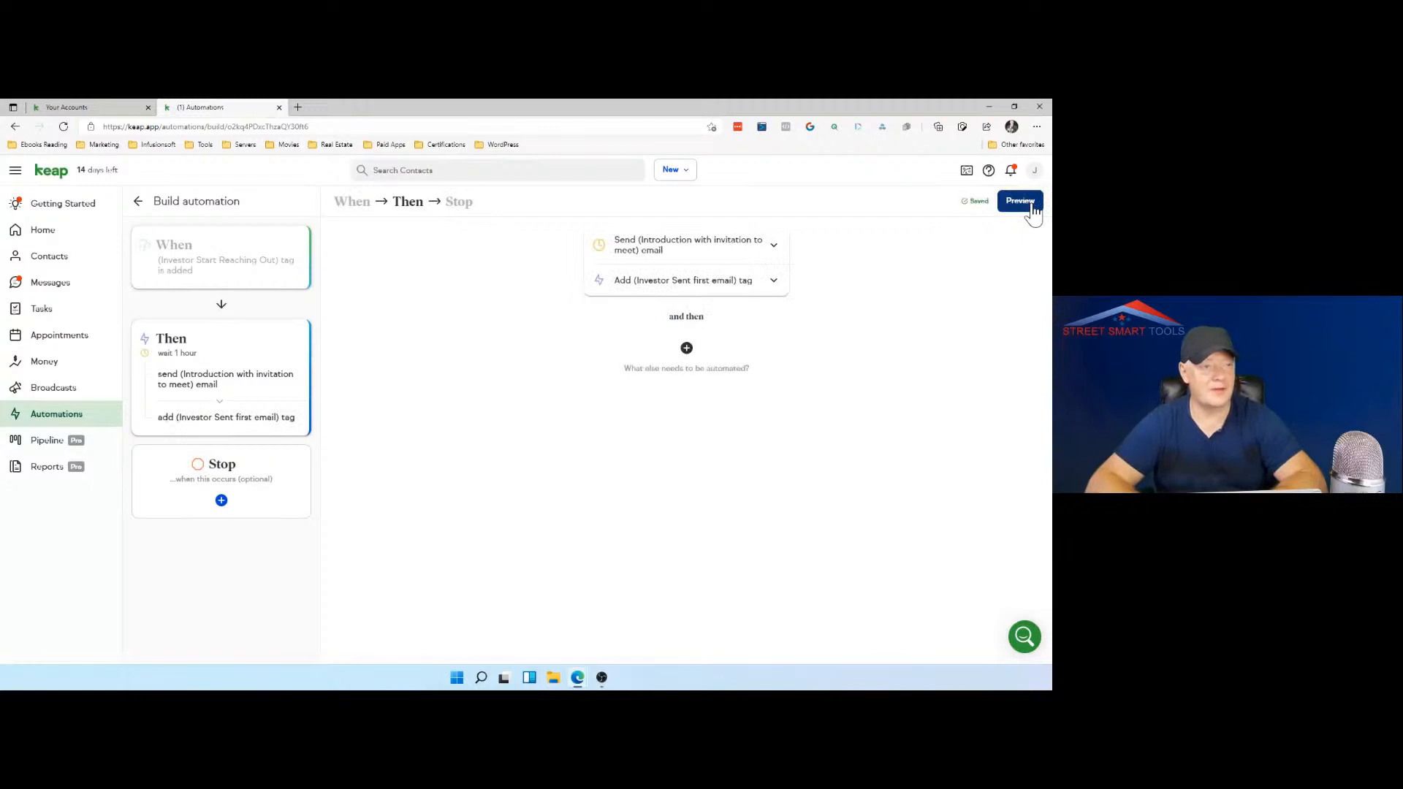
{"action": "left_click", "coordinate": [1032, 208]}
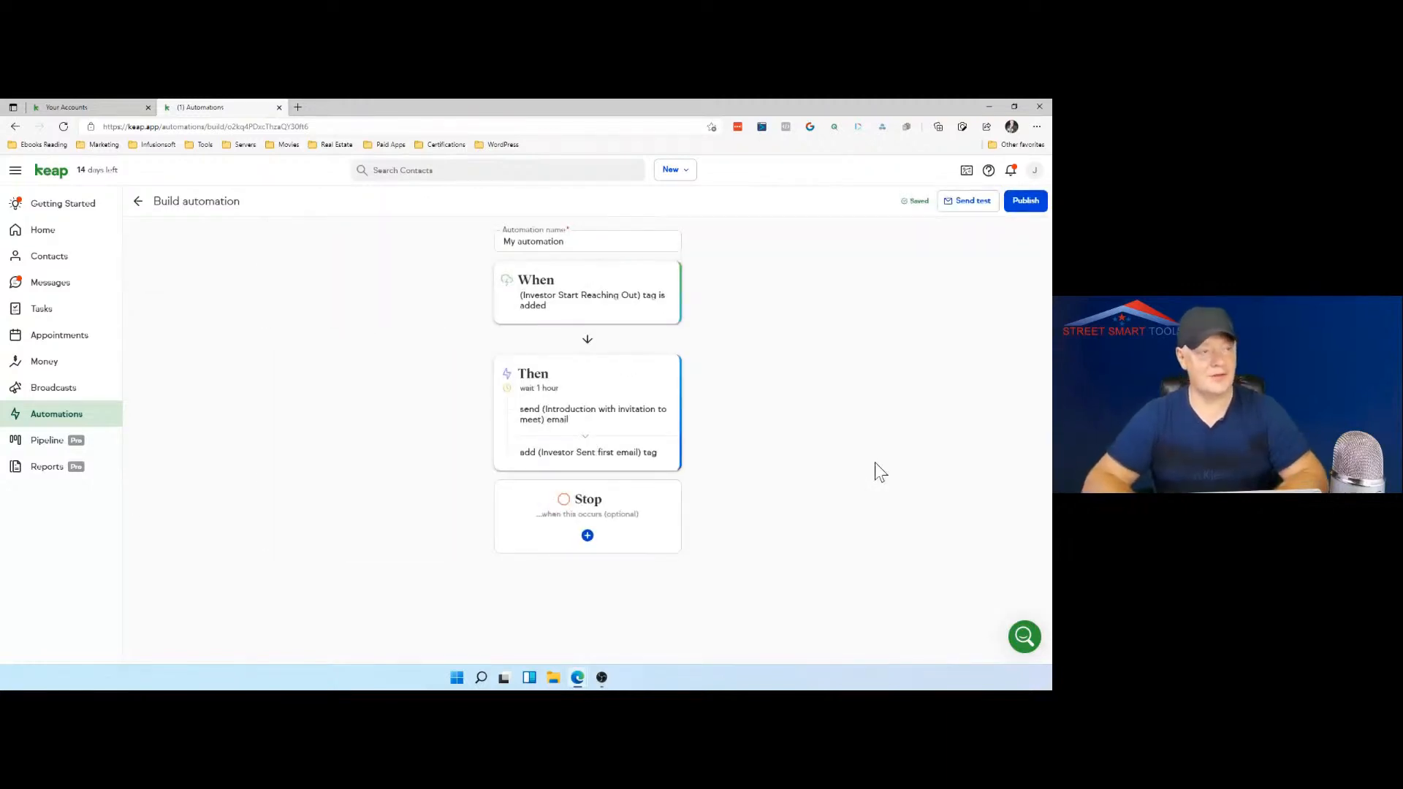
{"action": "left_click", "coordinate": [1030, 202]}
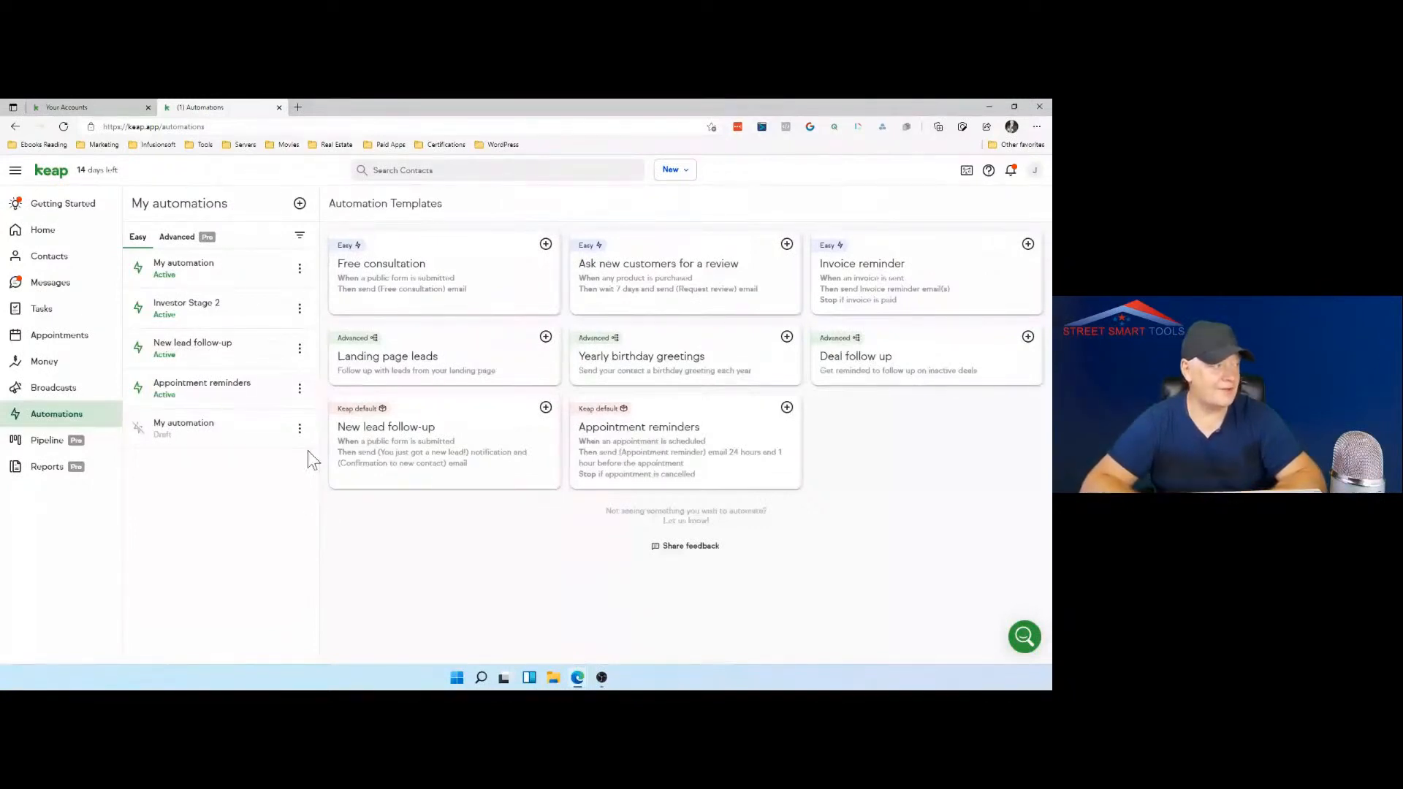
Step: Create a new advanced automation and name the campaign "Investors Journey"
{"action": "left_click", "coordinate": [190, 245]}
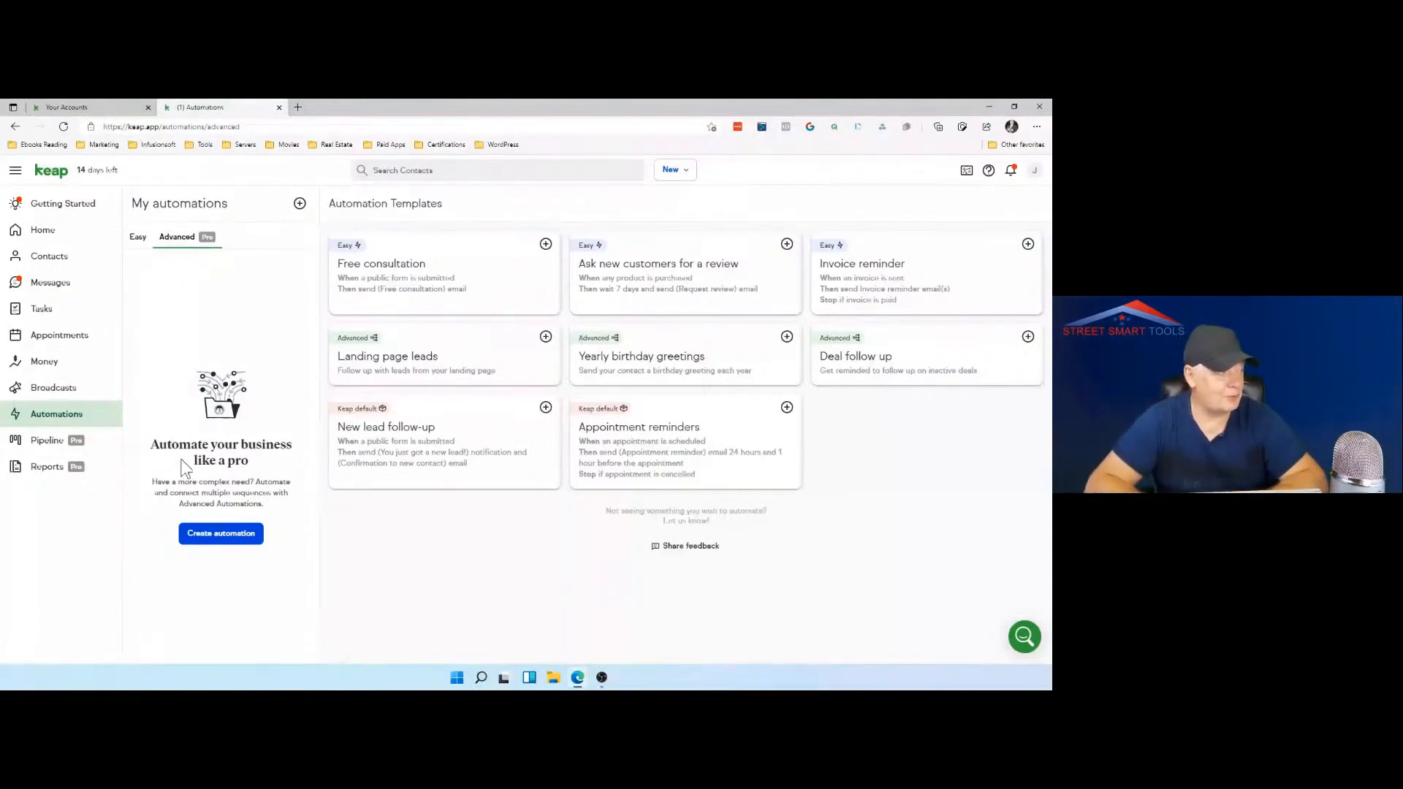
{"action": "left_click", "coordinate": [220, 540]}
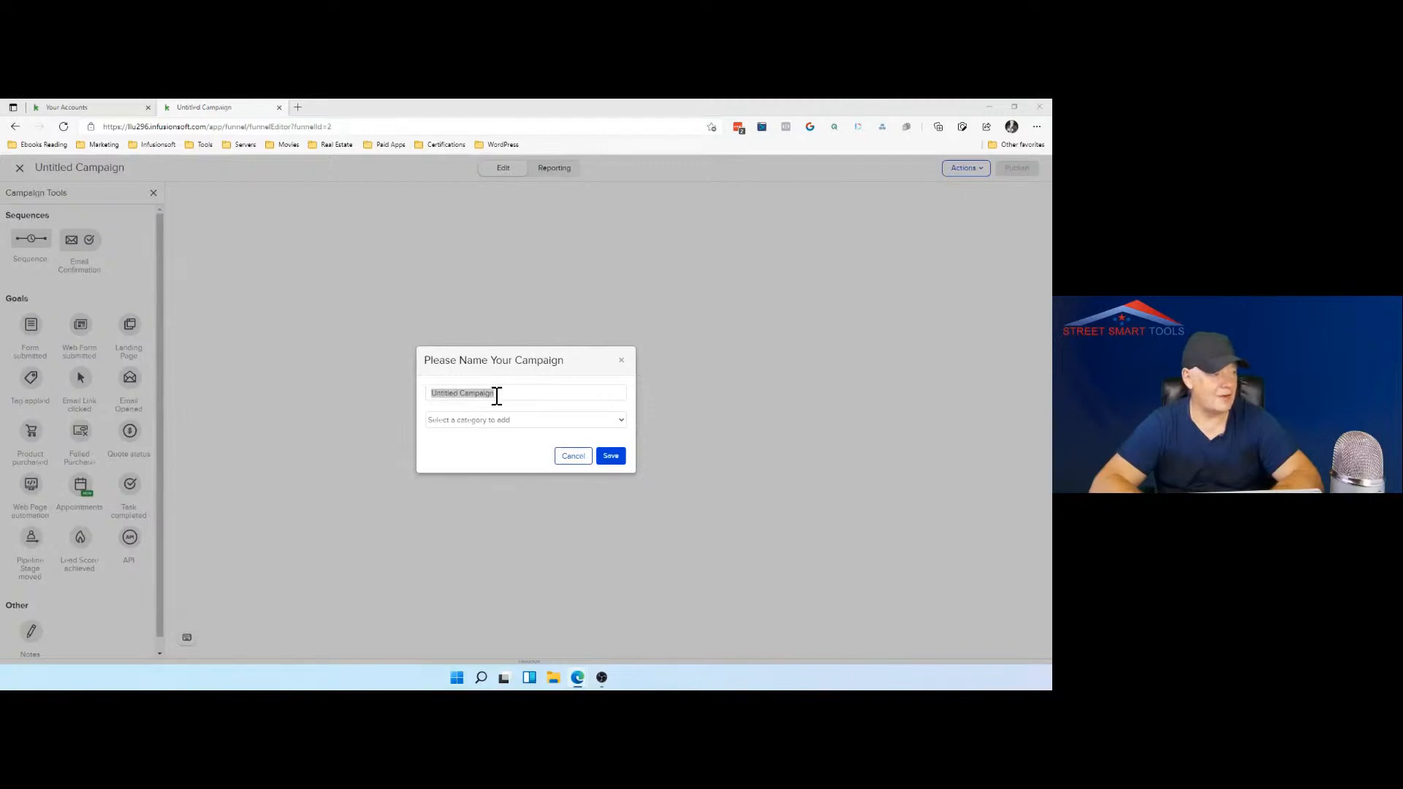
{"action": "left_click_drag", "start_coordinate": [503, 395], "coordinate": [422, 404]}
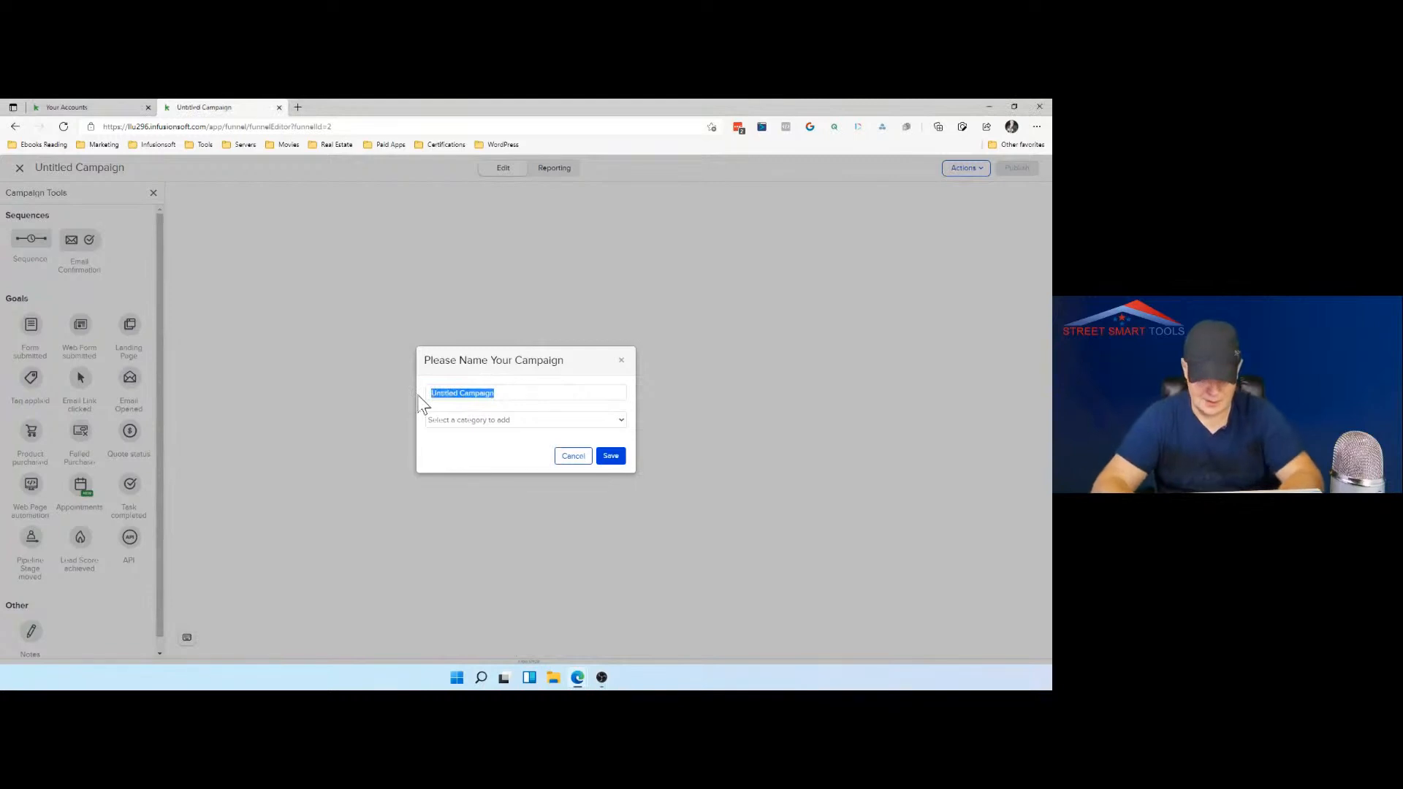
{"action": "type", "text": "Inves"}
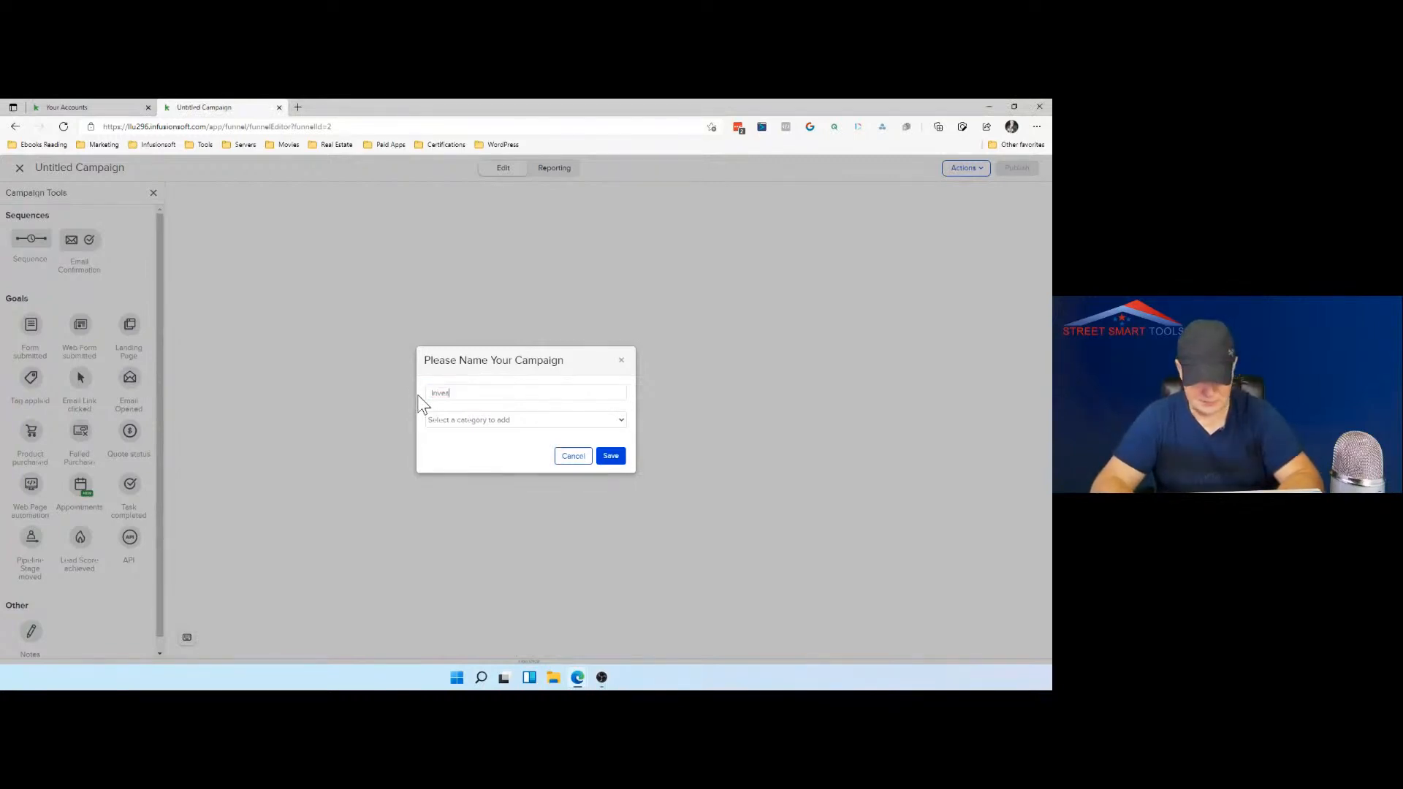
{"action": "type", "text": "tors"}
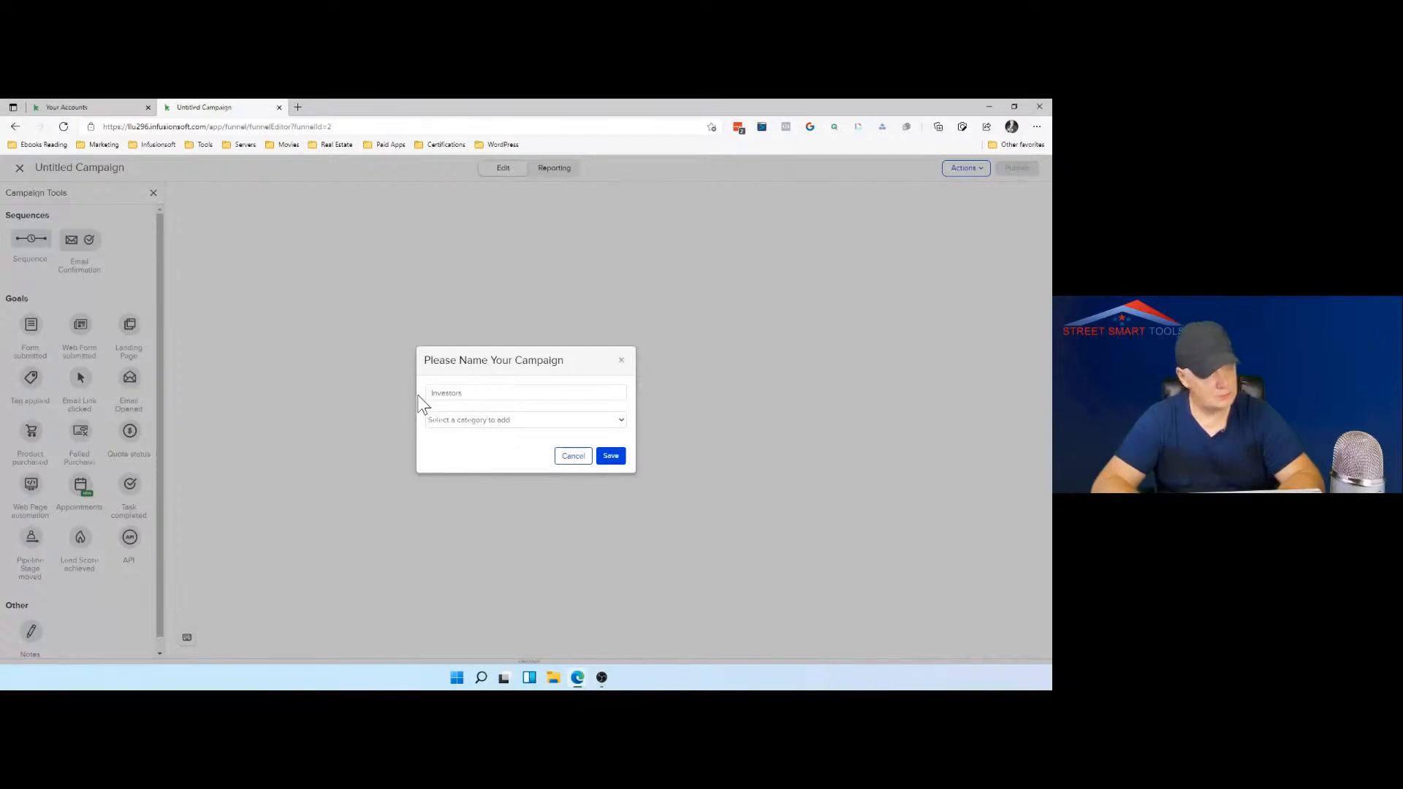
{"action": "type", "text": " Journ"}
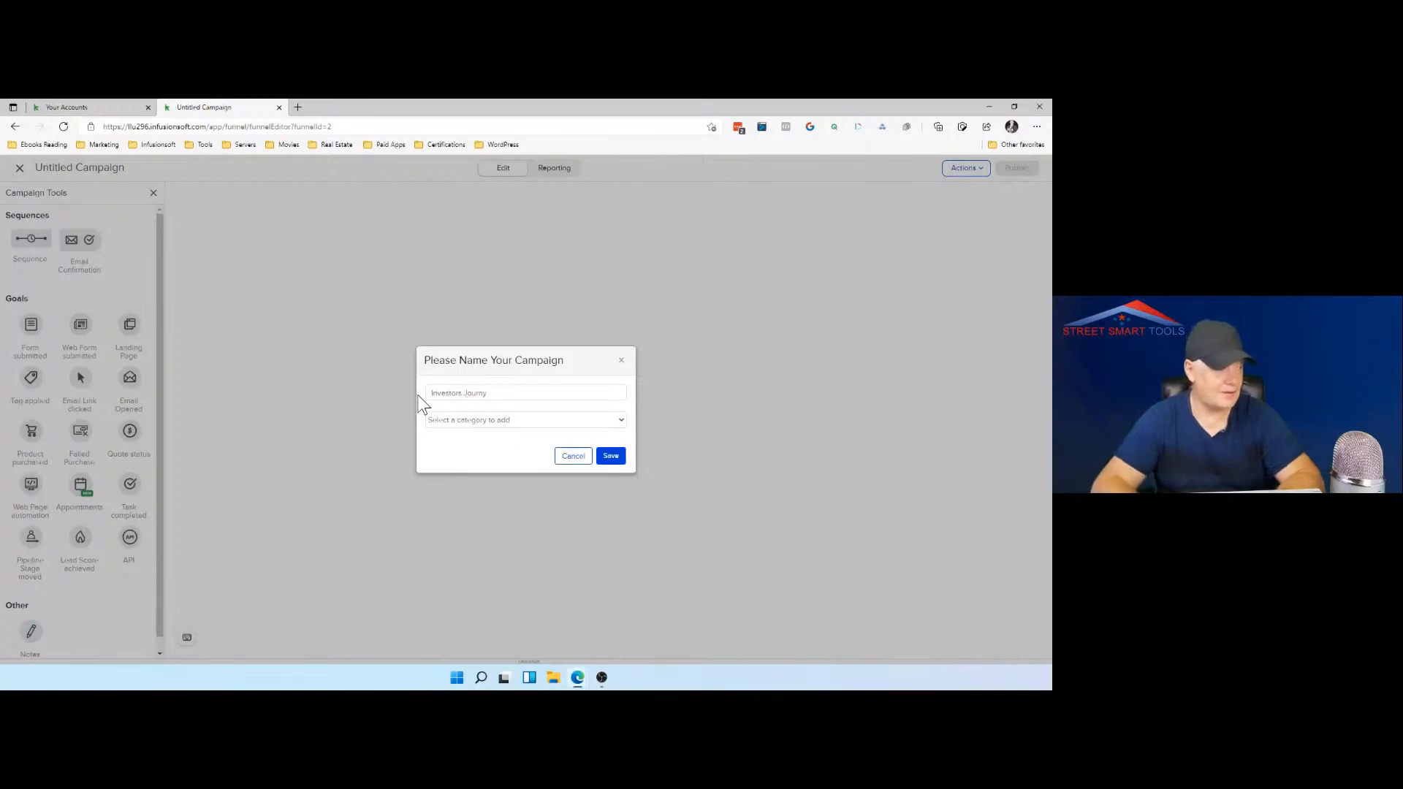
{"action": "type", "text": "ey"}
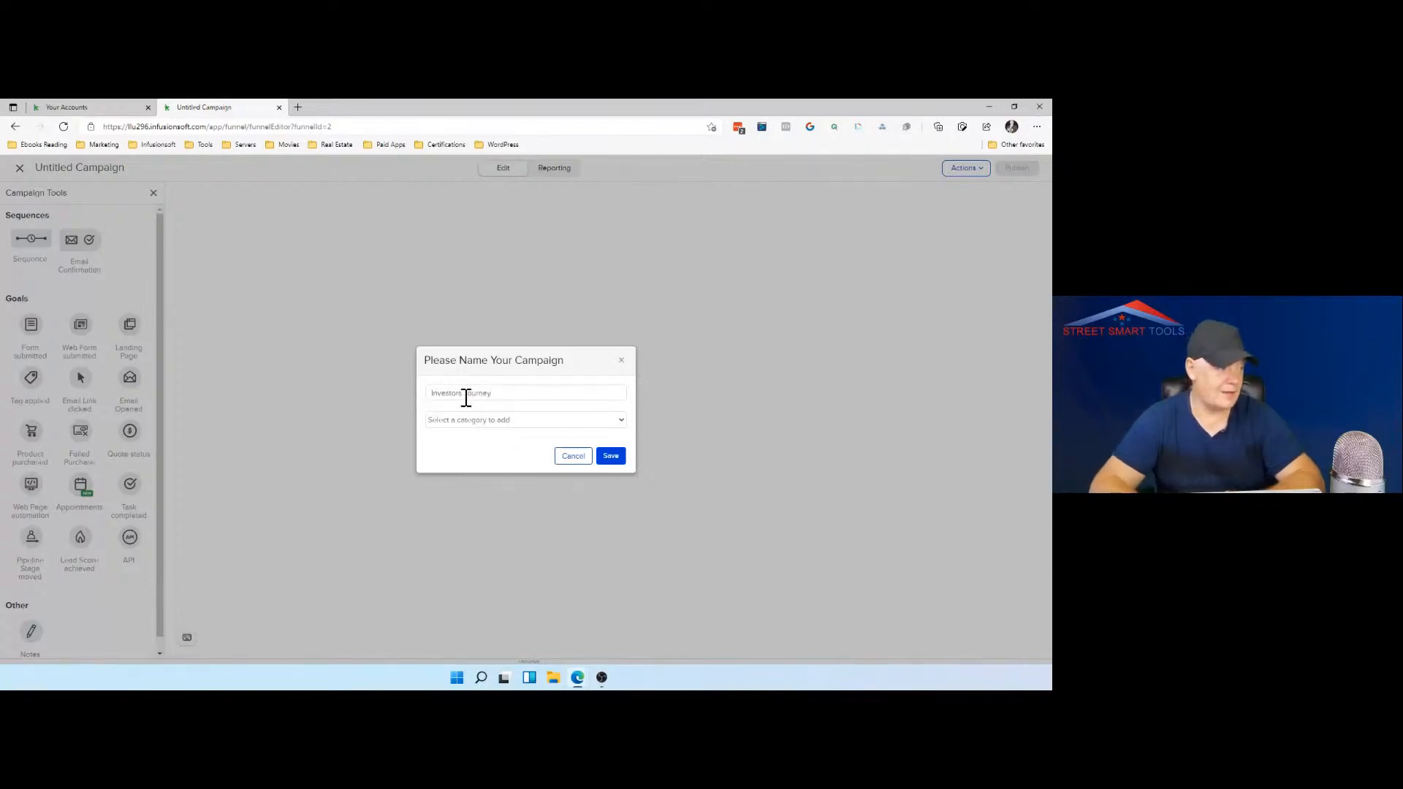
Step: Enter "Investors Prospects" as a new category for the campaign and save the campaign
{"action": "left_click", "coordinate": [492, 418]}
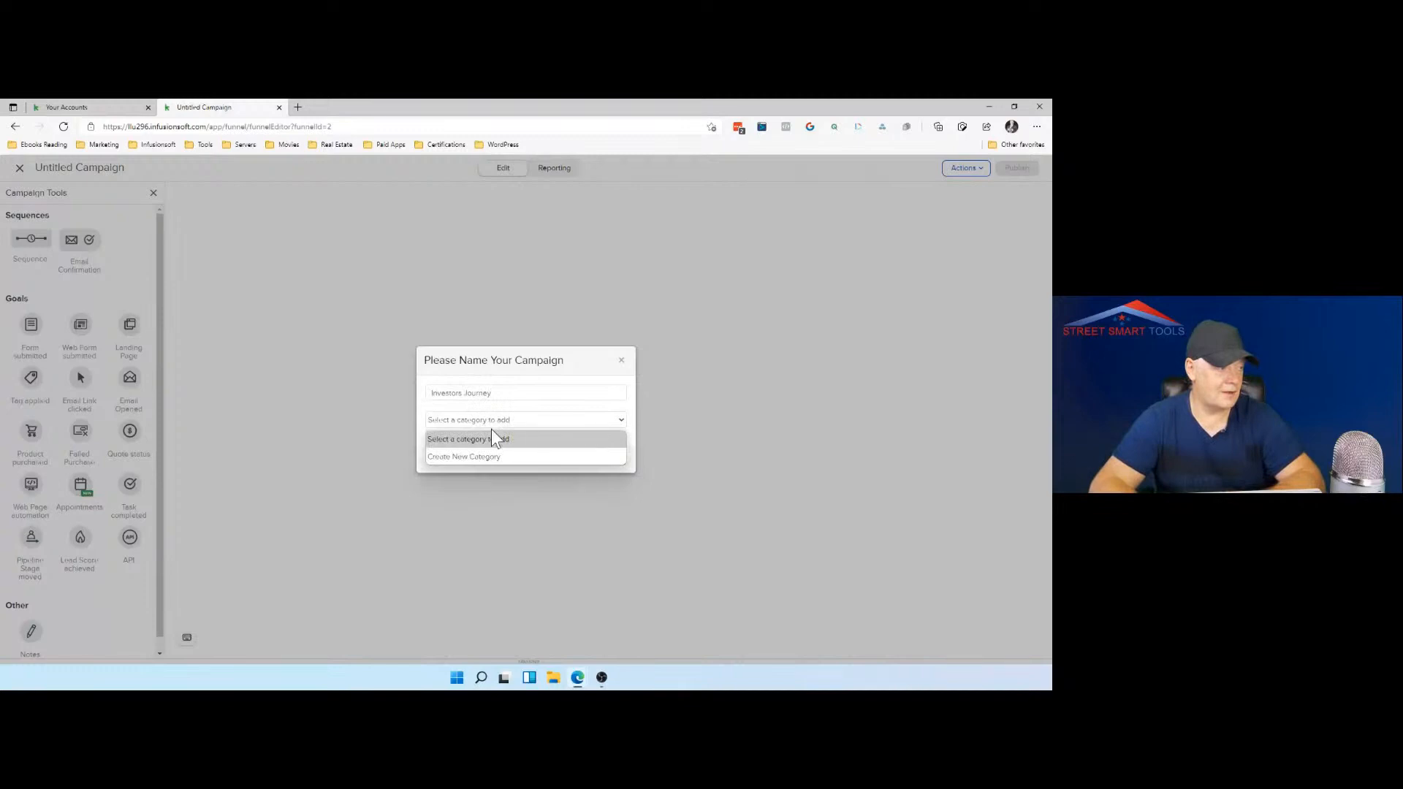
{"action": "left_click", "coordinate": [491, 457]}
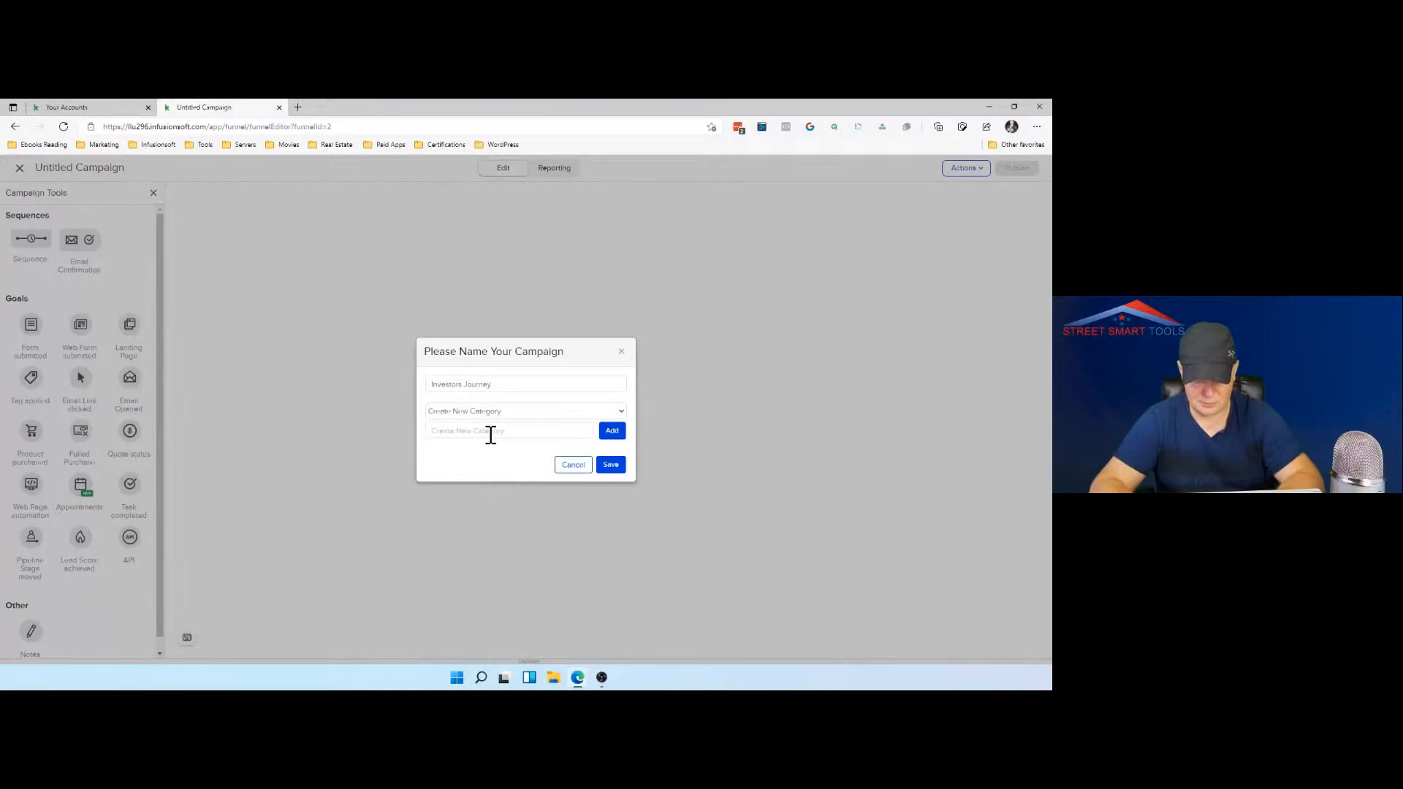
{"action": "type", "text": "Investors"}
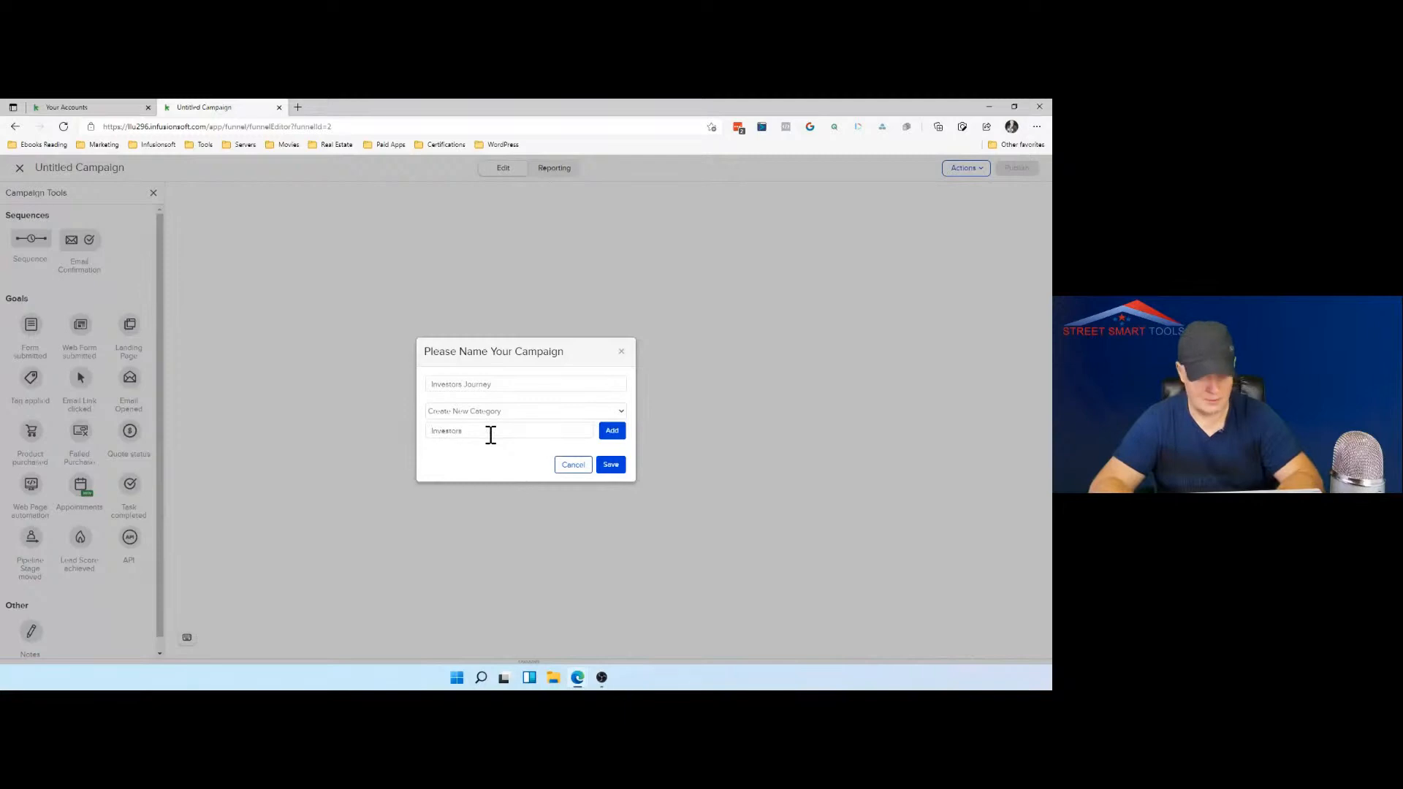
{"action": "type", "text": "Prospects"}
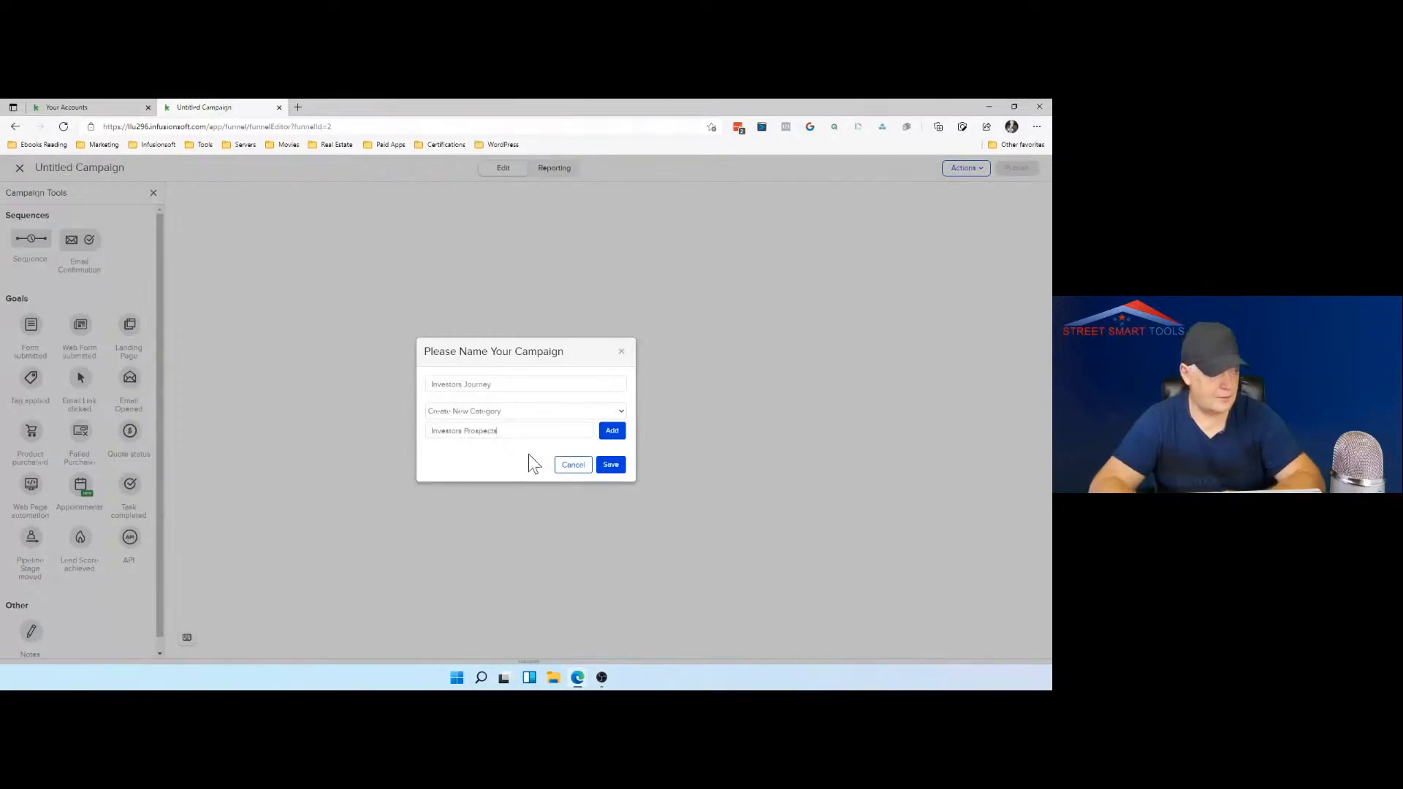
{"action": "left_click", "coordinate": [610, 465]}
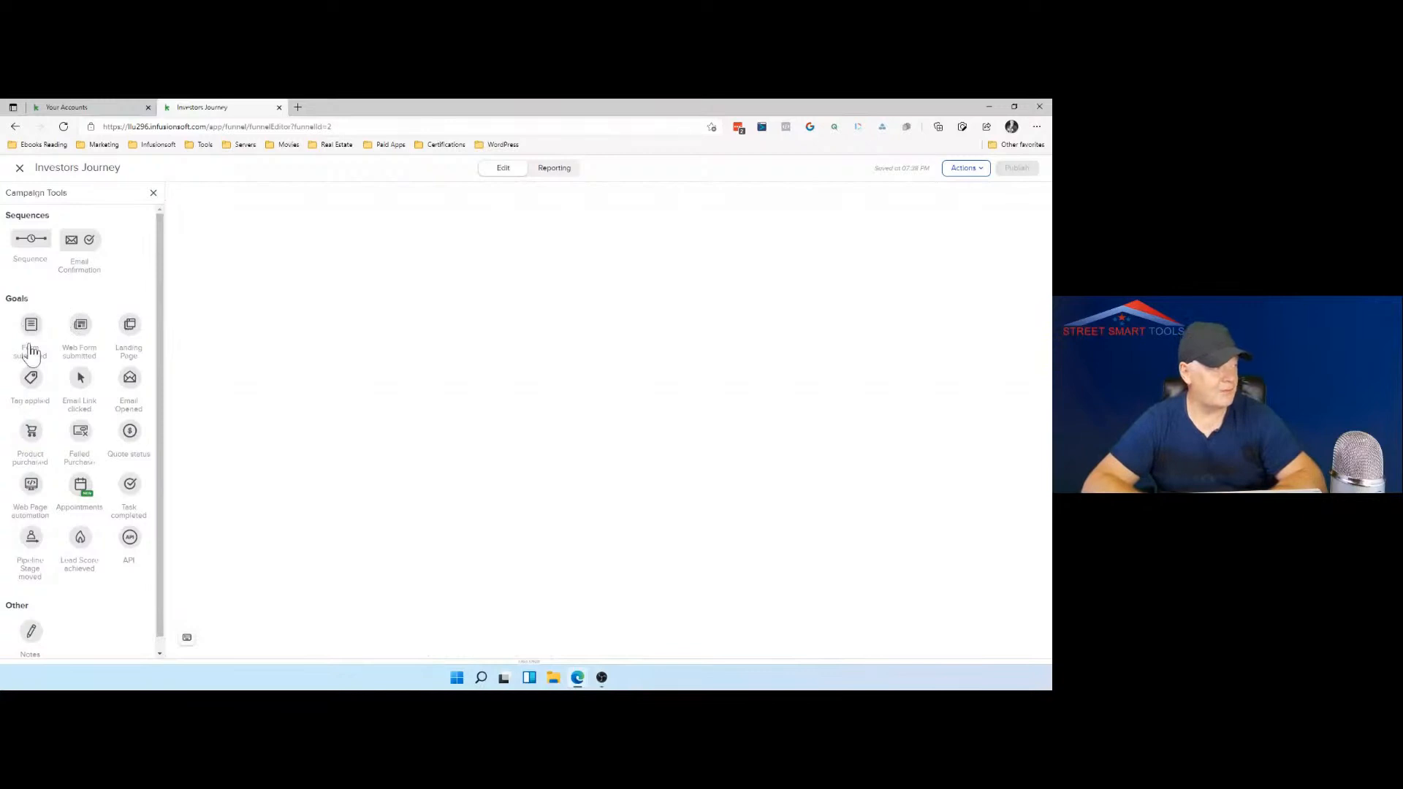
Step: Place a Form submitted goal on the canvas, with a Landing Page goal below it and a Tag applied goal above it
{"action": "left_click_drag", "start_coordinate": [33, 324], "coordinate": [236, 316]}
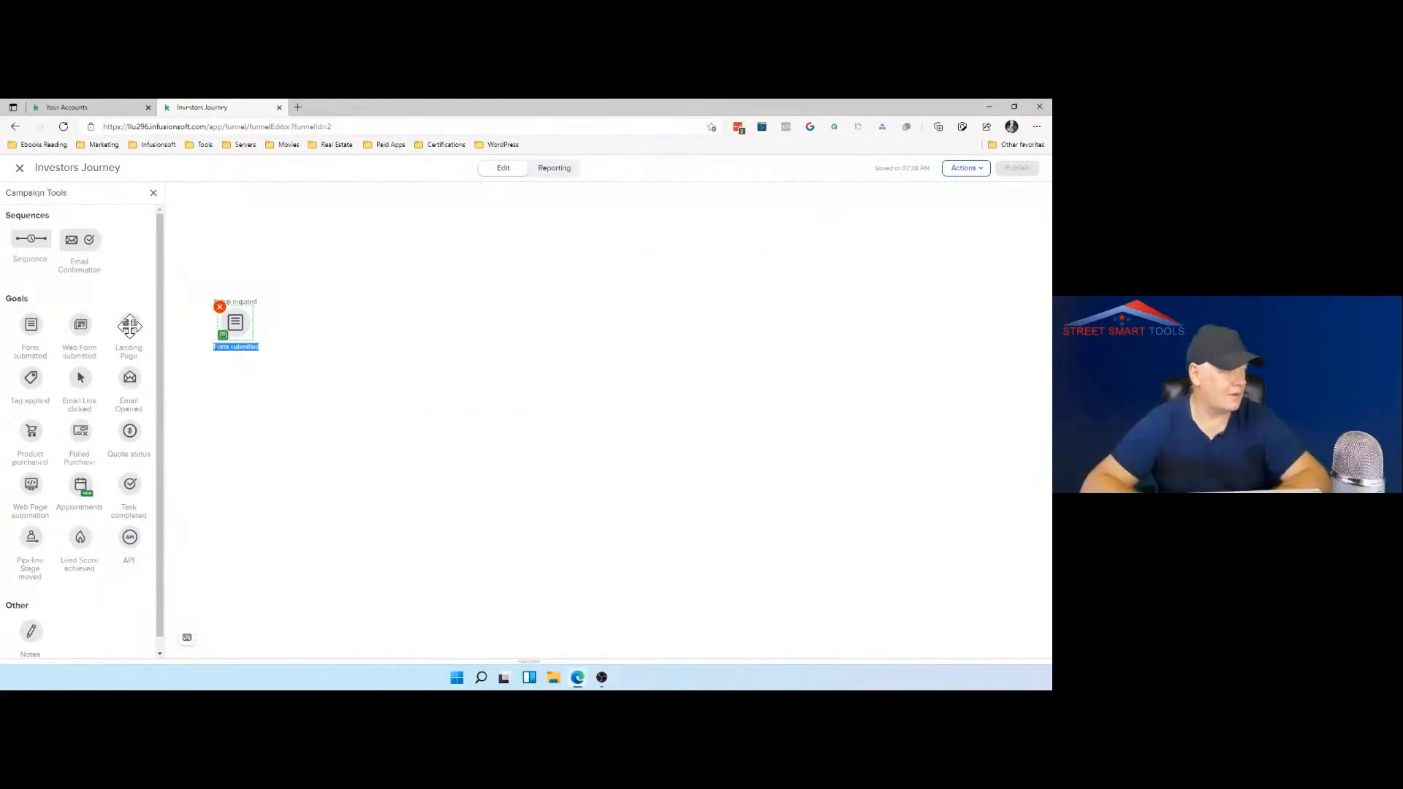
{"action": "left_click_drag", "start_coordinate": [129, 327], "coordinate": [226, 414]}
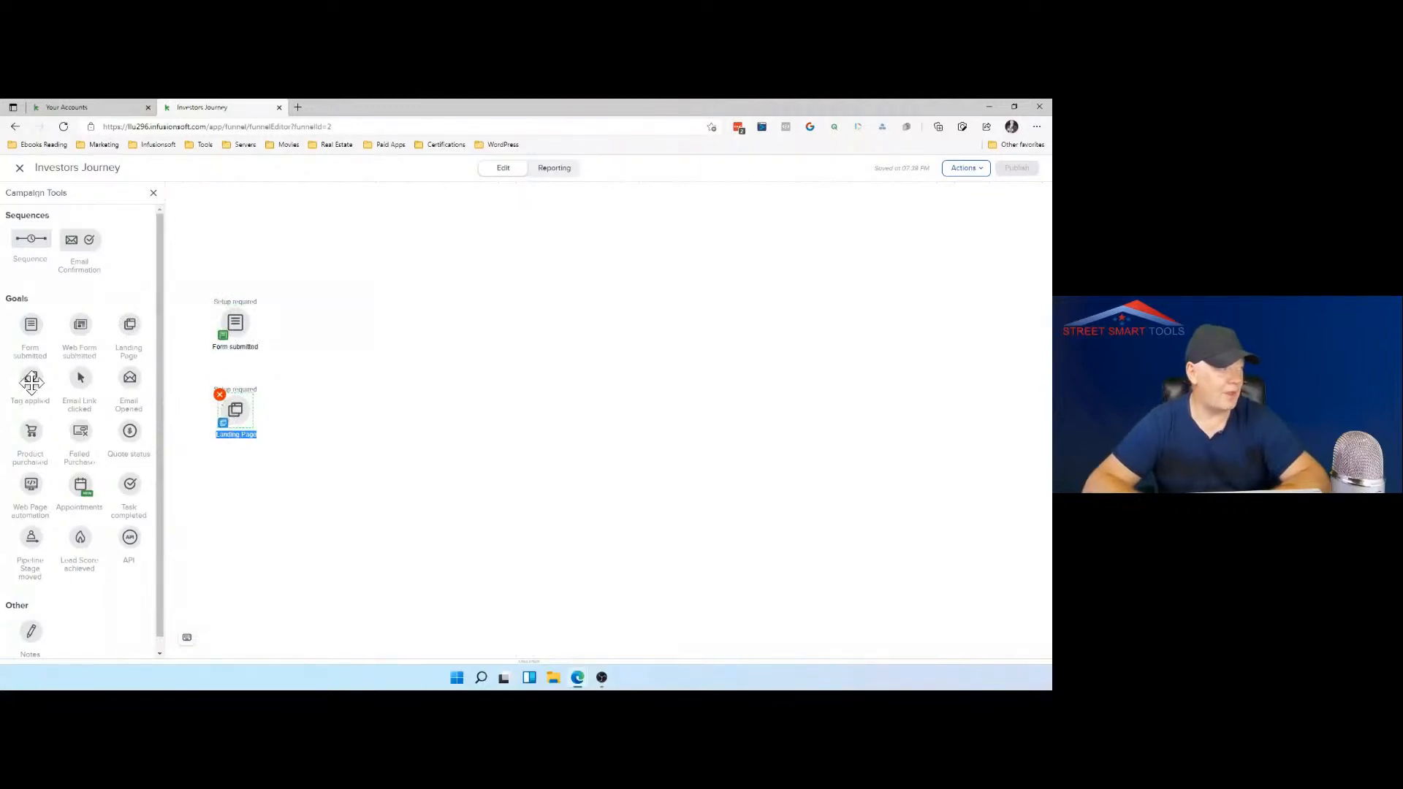
{"action": "left_click_drag", "start_coordinate": [31, 378], "coordinate": [219, 255]}
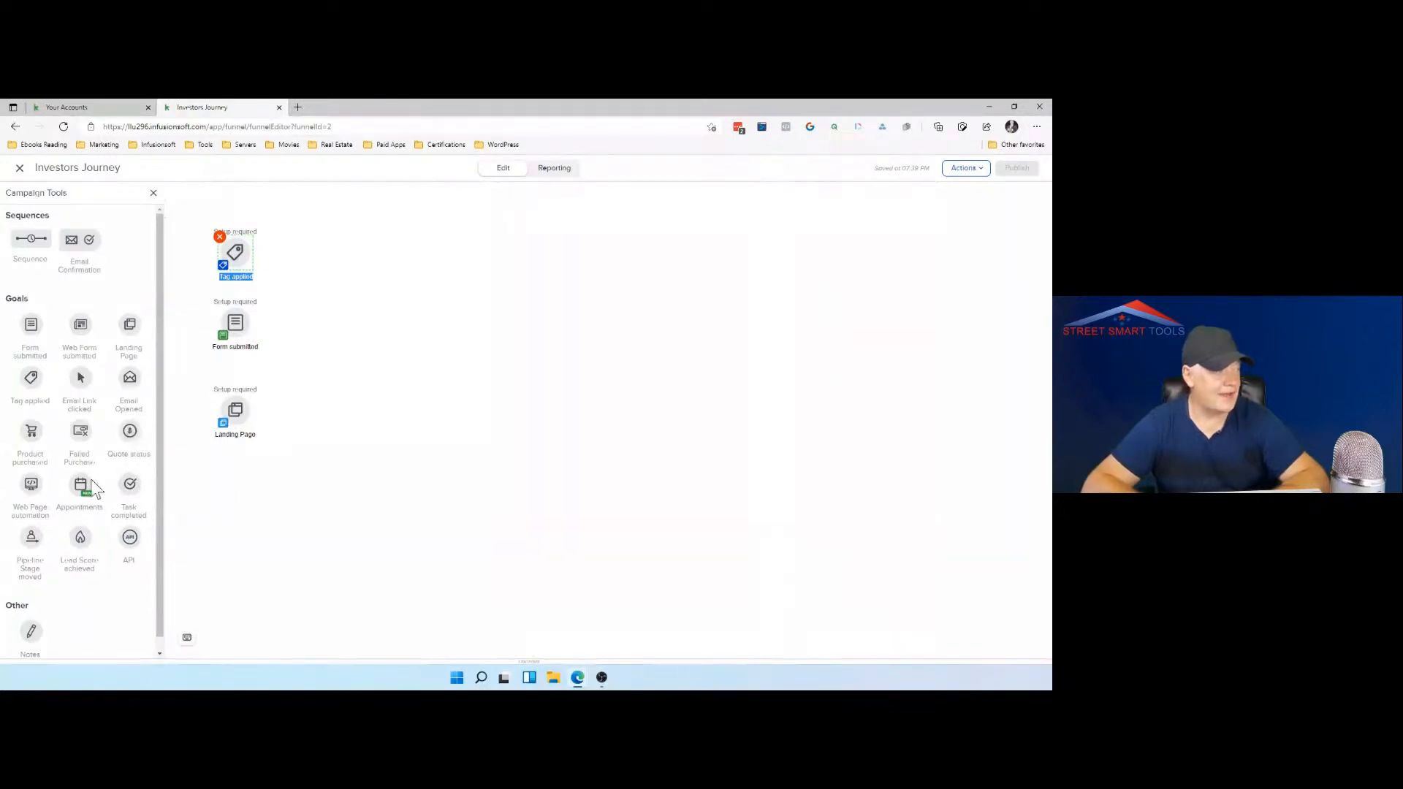
{"action": "left_click_drag", "start_coordinate": [30, 488], "coordinate": [236, 497]}
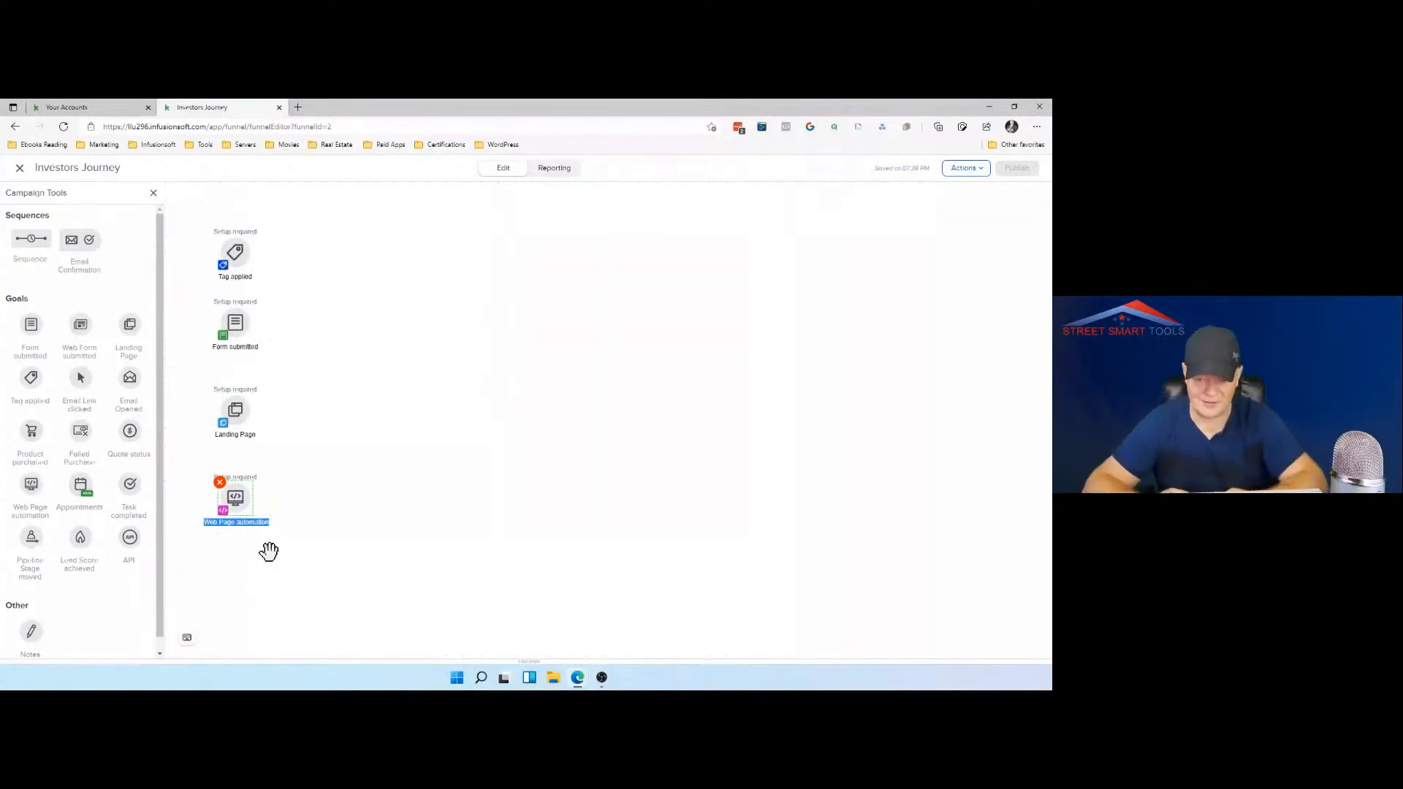
{"action": "left_click", "coordinate": [238, 509]}
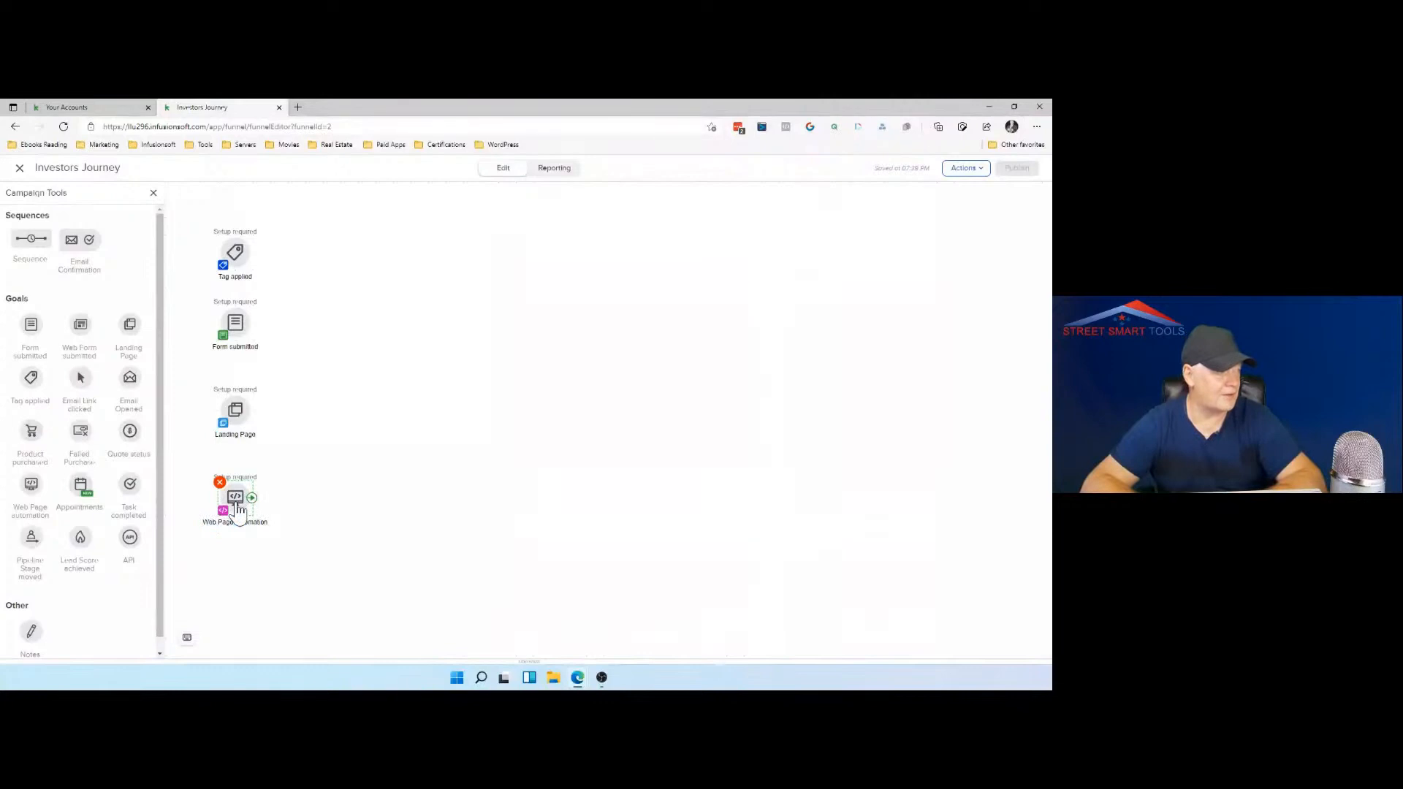
{"action": "right_click", "coordinate": [238, 509]}
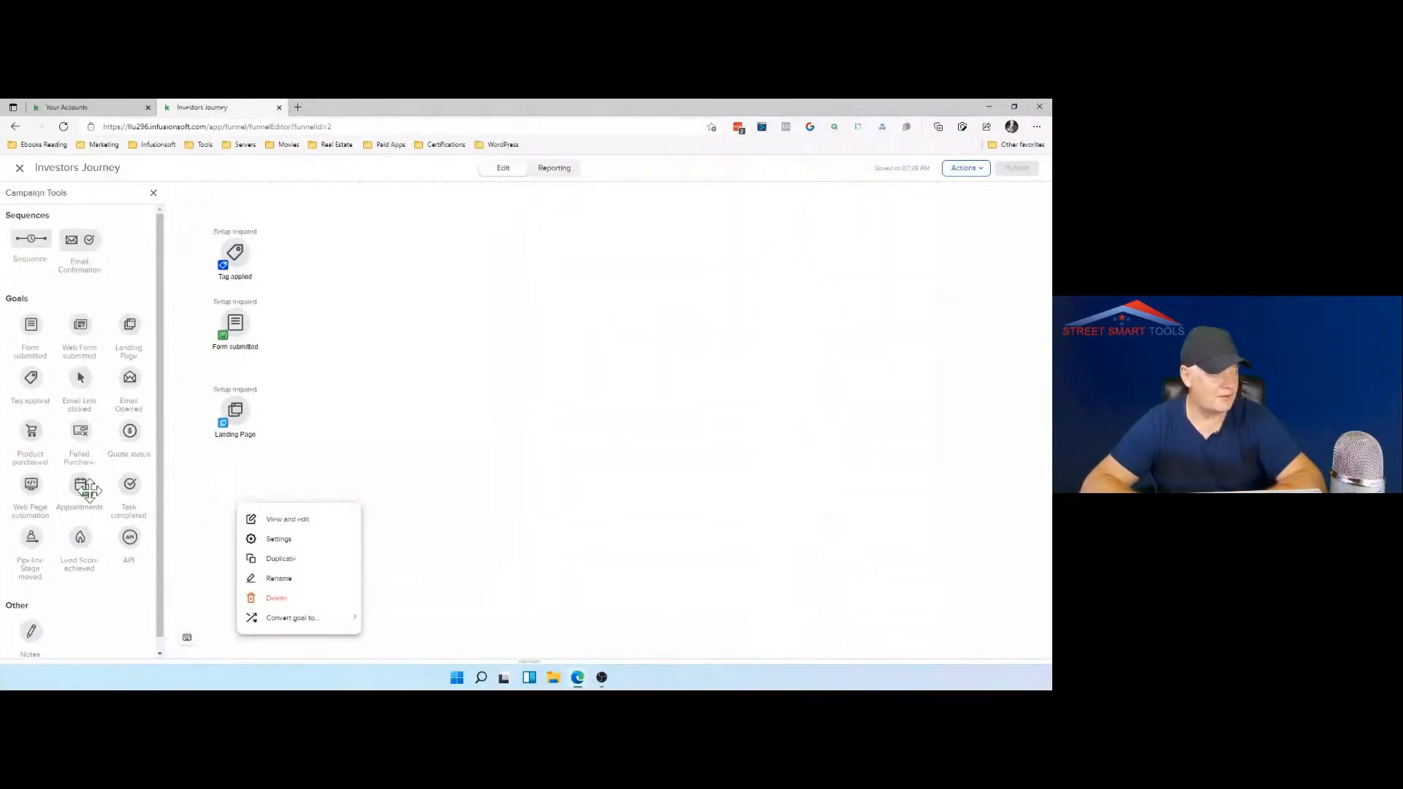
Step: Place an Appointments goal below the Landing Page goal and add a note beneath it reading "Note for Investors"
{"action": "left_click_drag", "start_coordinate": [82, 487], "coordinate": [233, 486]}
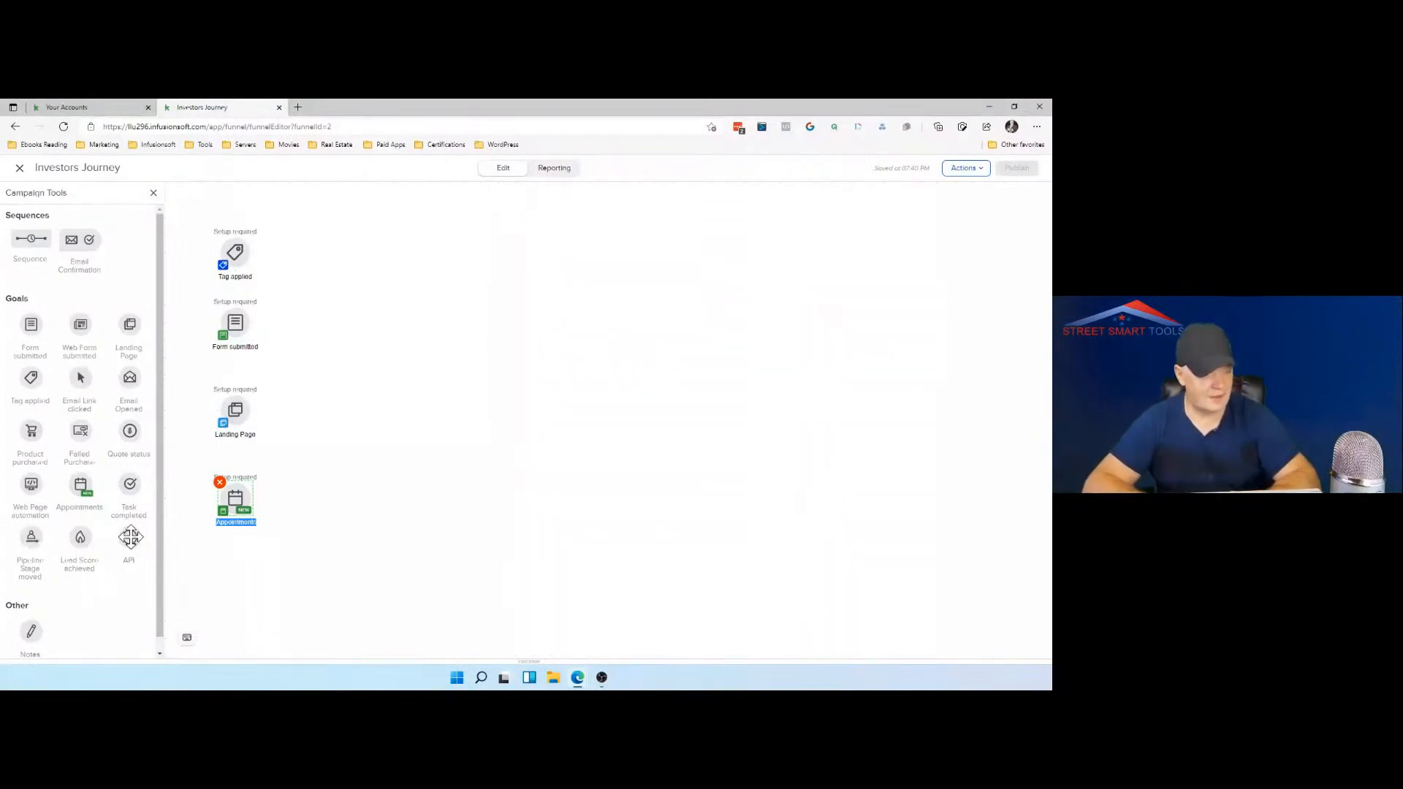
{"action": "scroll", "coordinate": [130, 537], "scroll_direction": "down", "scroll_amount": 1}
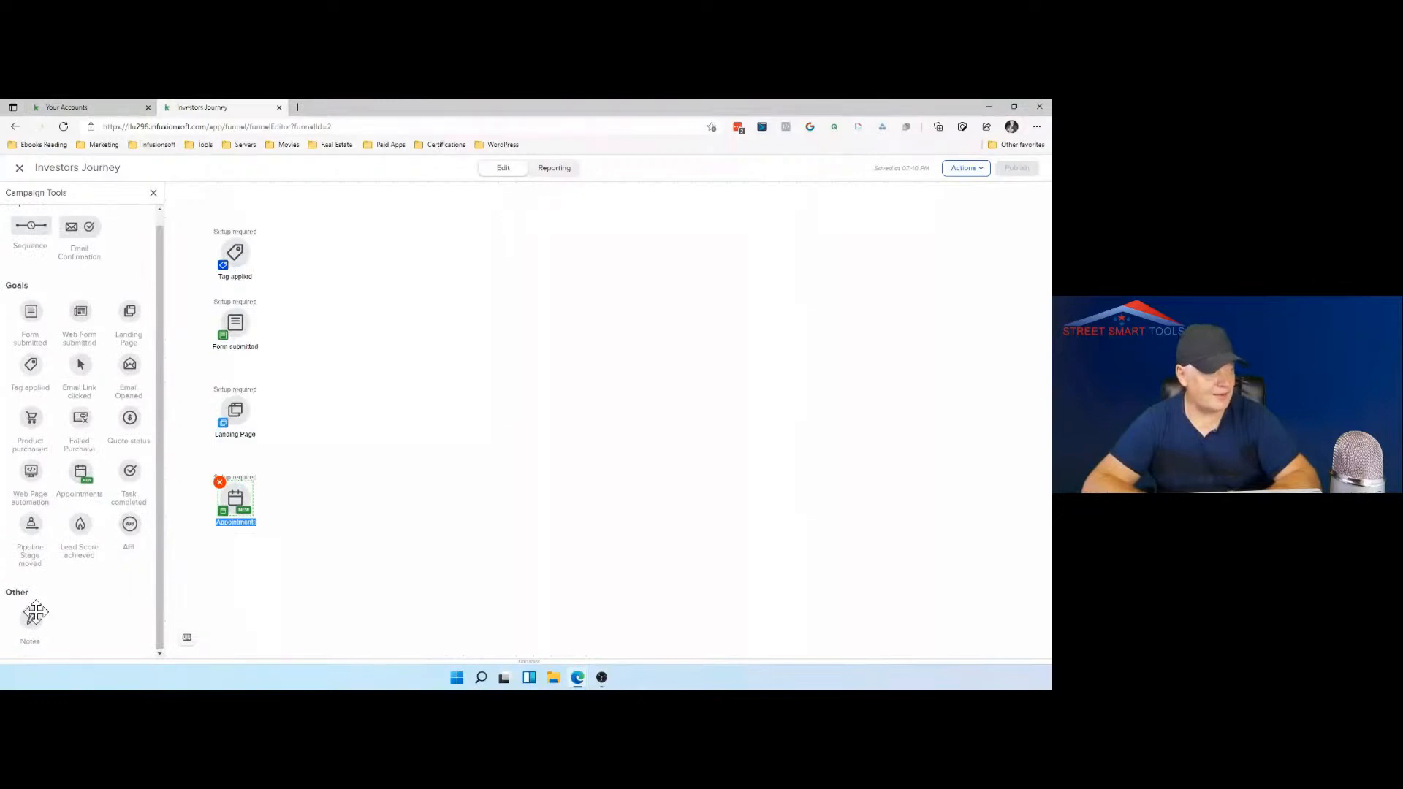
{"action": "left_click_drag", "start_coordinate": [30, 619], "coordinate": [246, 564]}
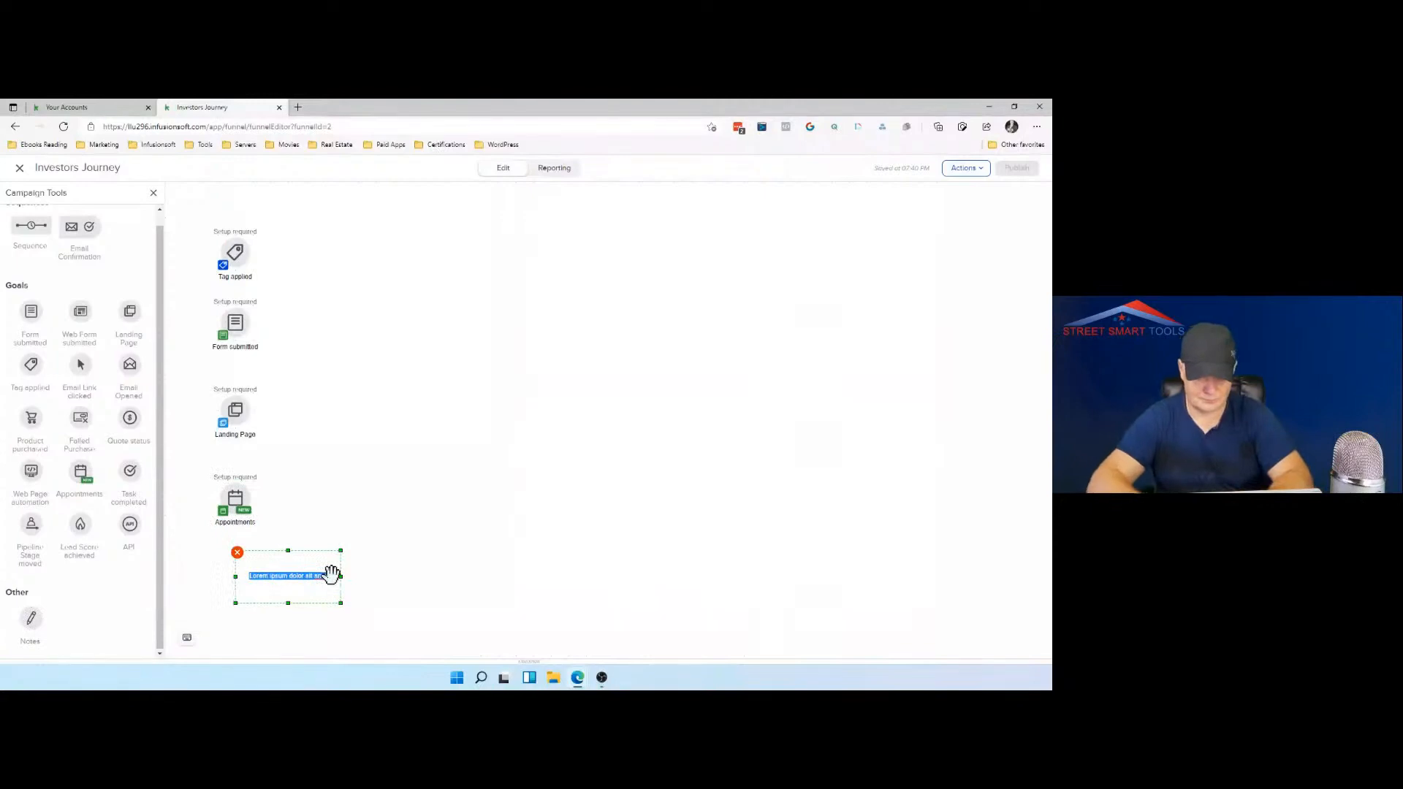
{"action": "type", "text": "Note for Investors"}
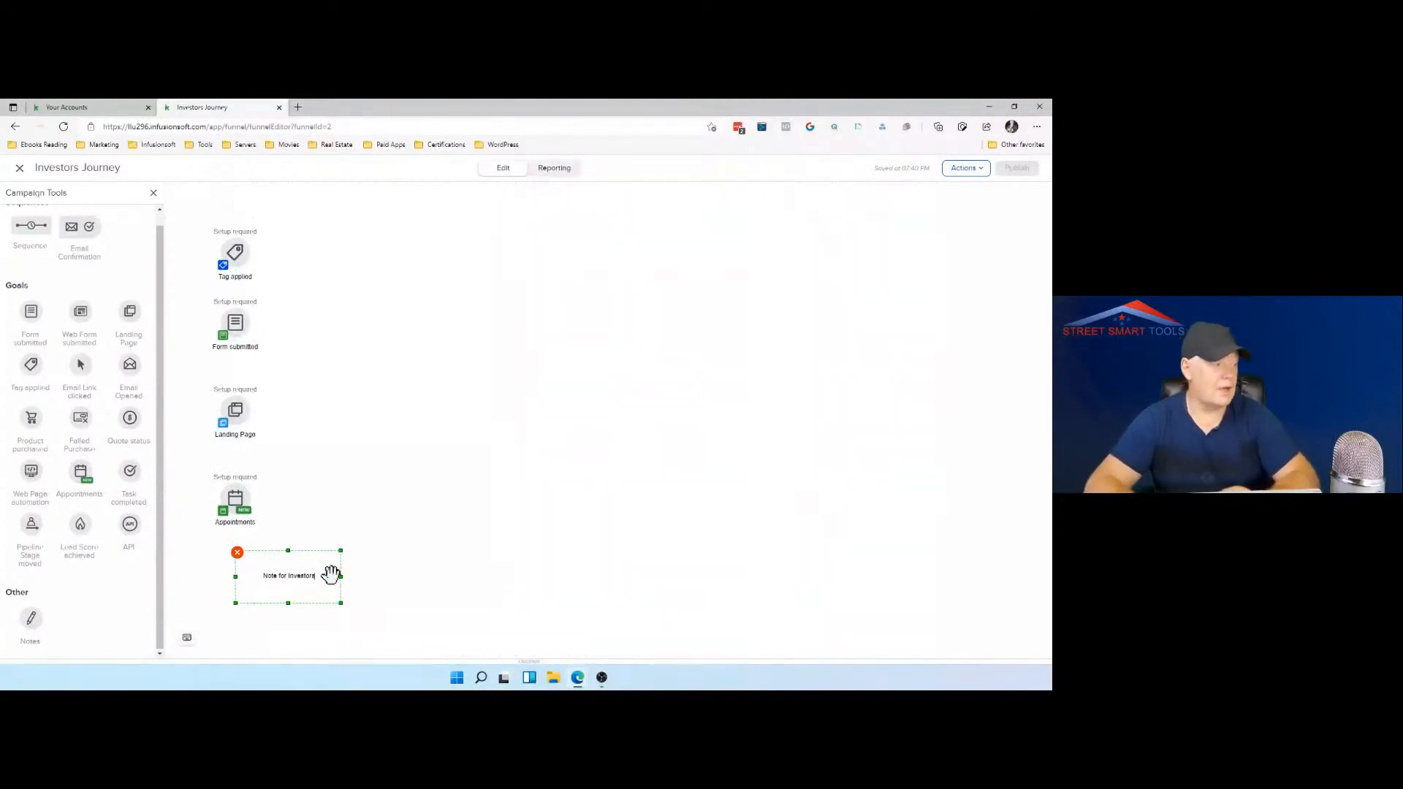
{"action": "left_click", "coordinate": [351, 567]}
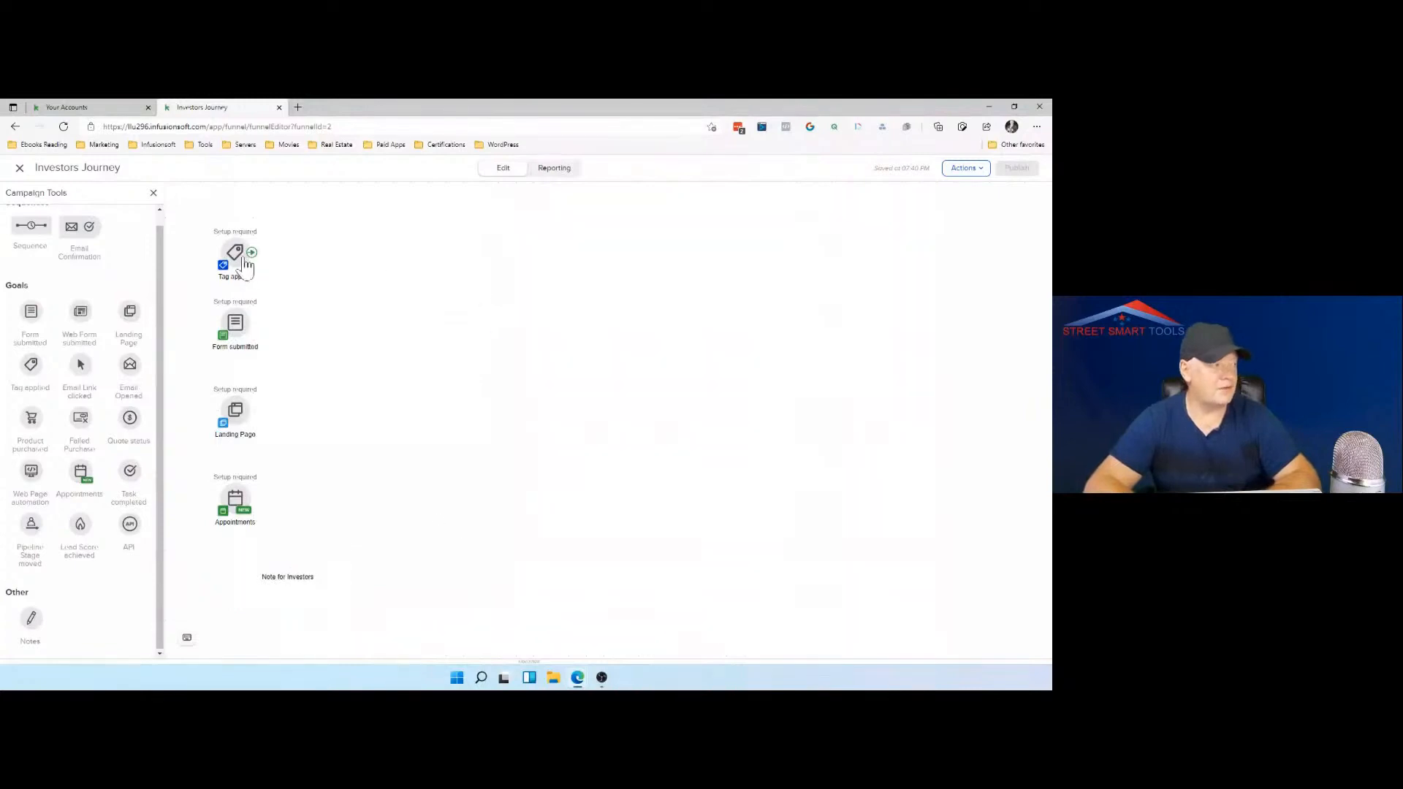
Step: Configure the Tag applied goal to be achieved by the "Investor Sent first email" tag and save it
{"action": "right_click", "coordinate": [256, 260]}
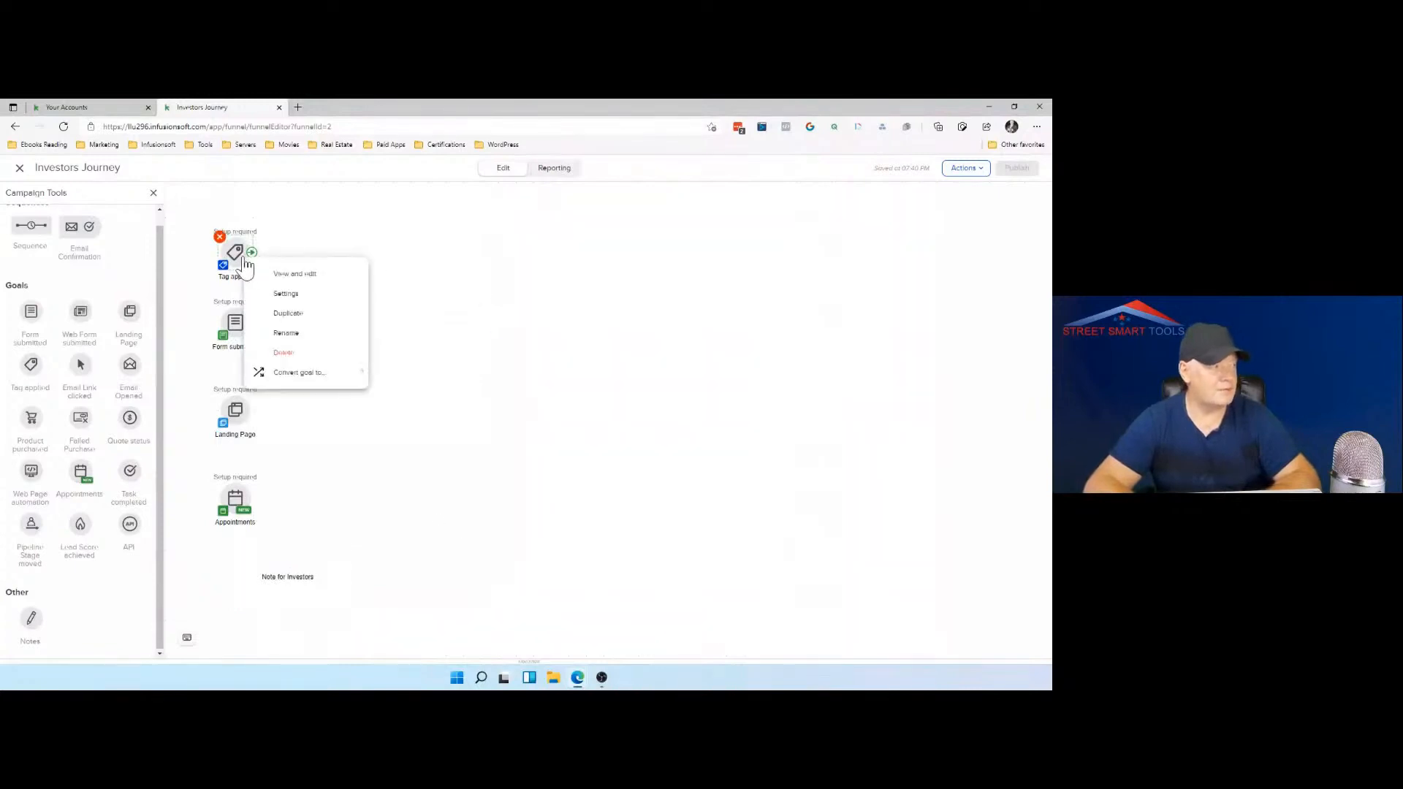
{"action": "left_click", "coordinate": [296, 276]}
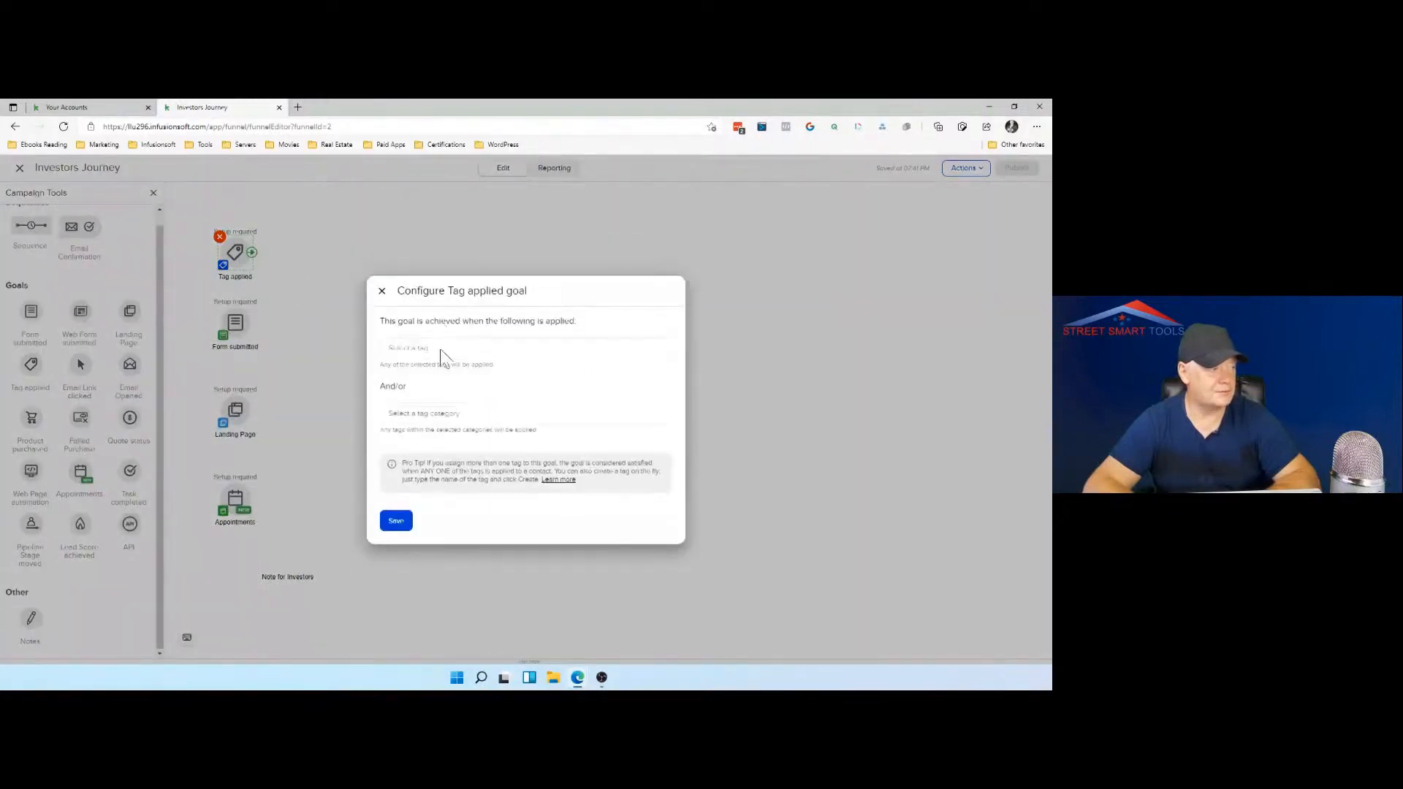
{"action": "left_click", "coordinate": [442, 351]}
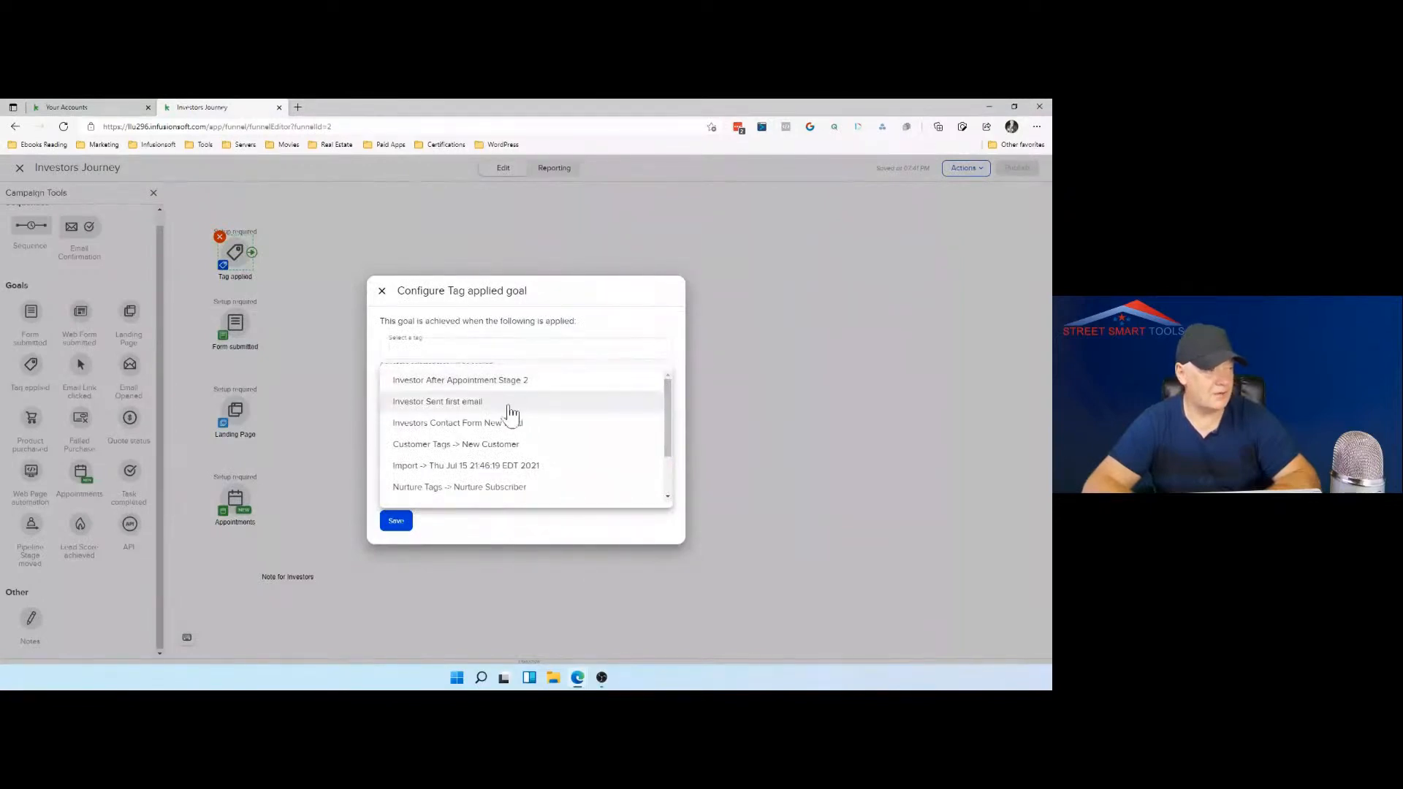
{"action": "left_click", "coordinate": [504, 406]}
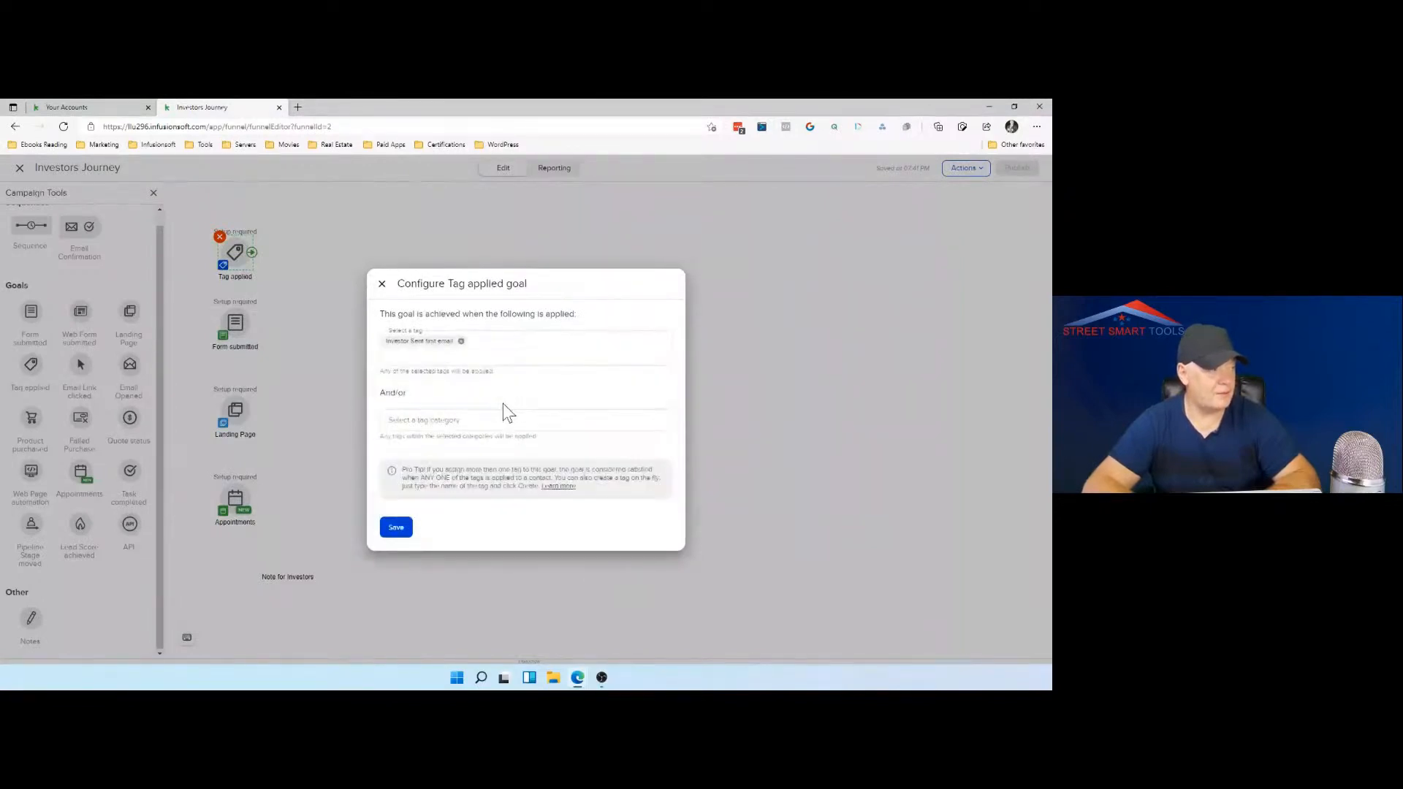
{"action": "left_click", "coordinate": [398, 528]}
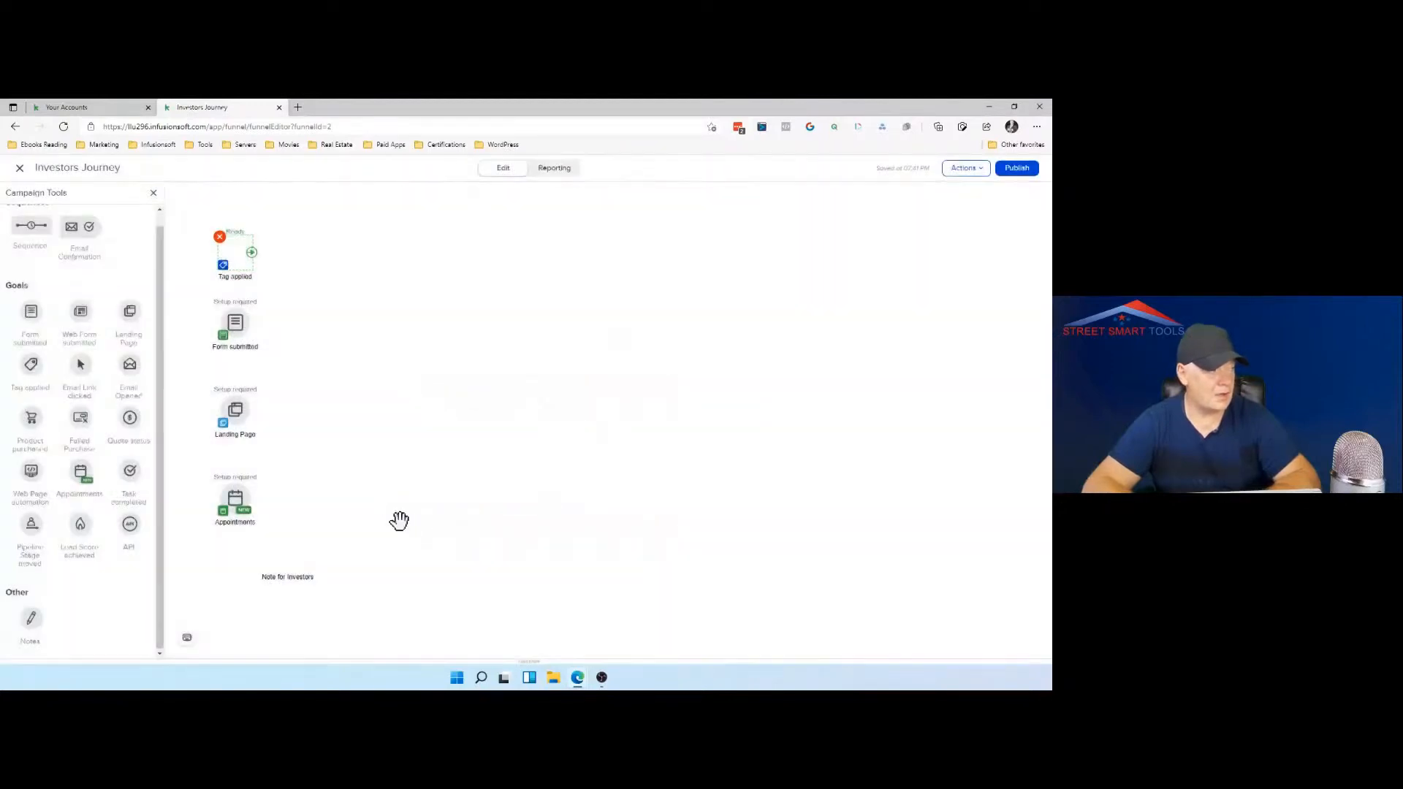
Step: Configure the Form submitted goal to use the "Contact Us" public form and save it
{"action": "double_click", "coordinate": [236, 329]}
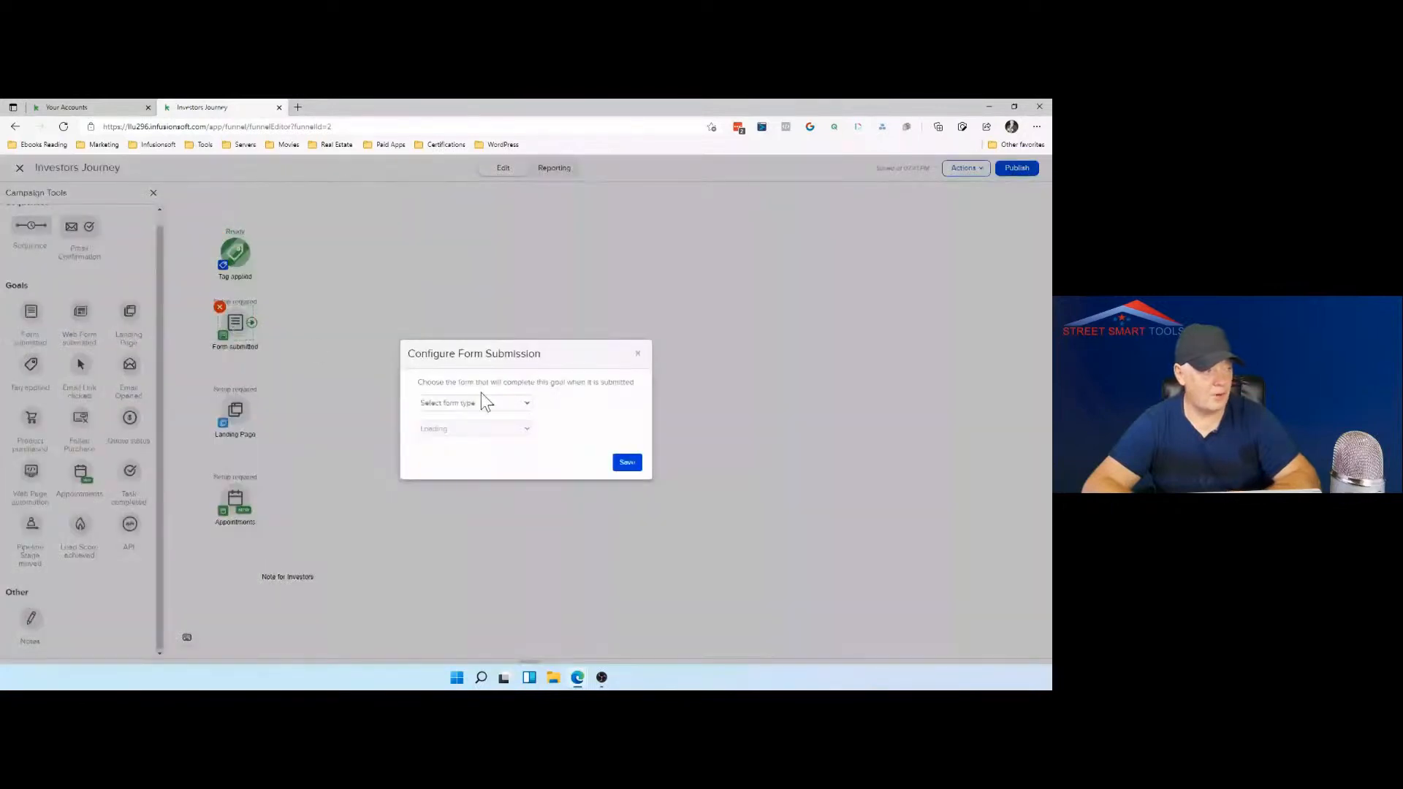
{"action": "left_click", "coordinate": [501, 401]}
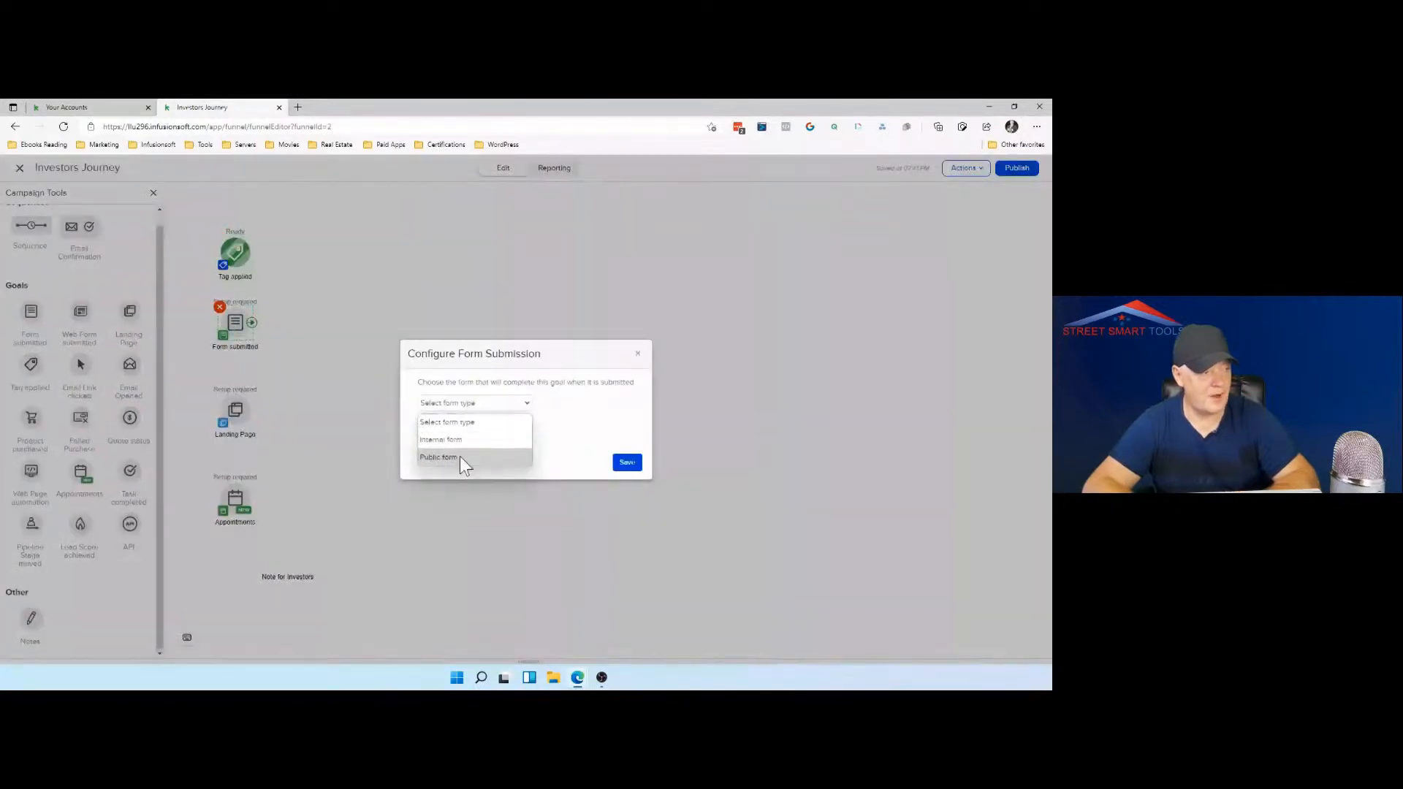
{"action": "left_click", "coordinate": [459, 456]}
{"action": "left_click", "coordinate": [507, 429]}
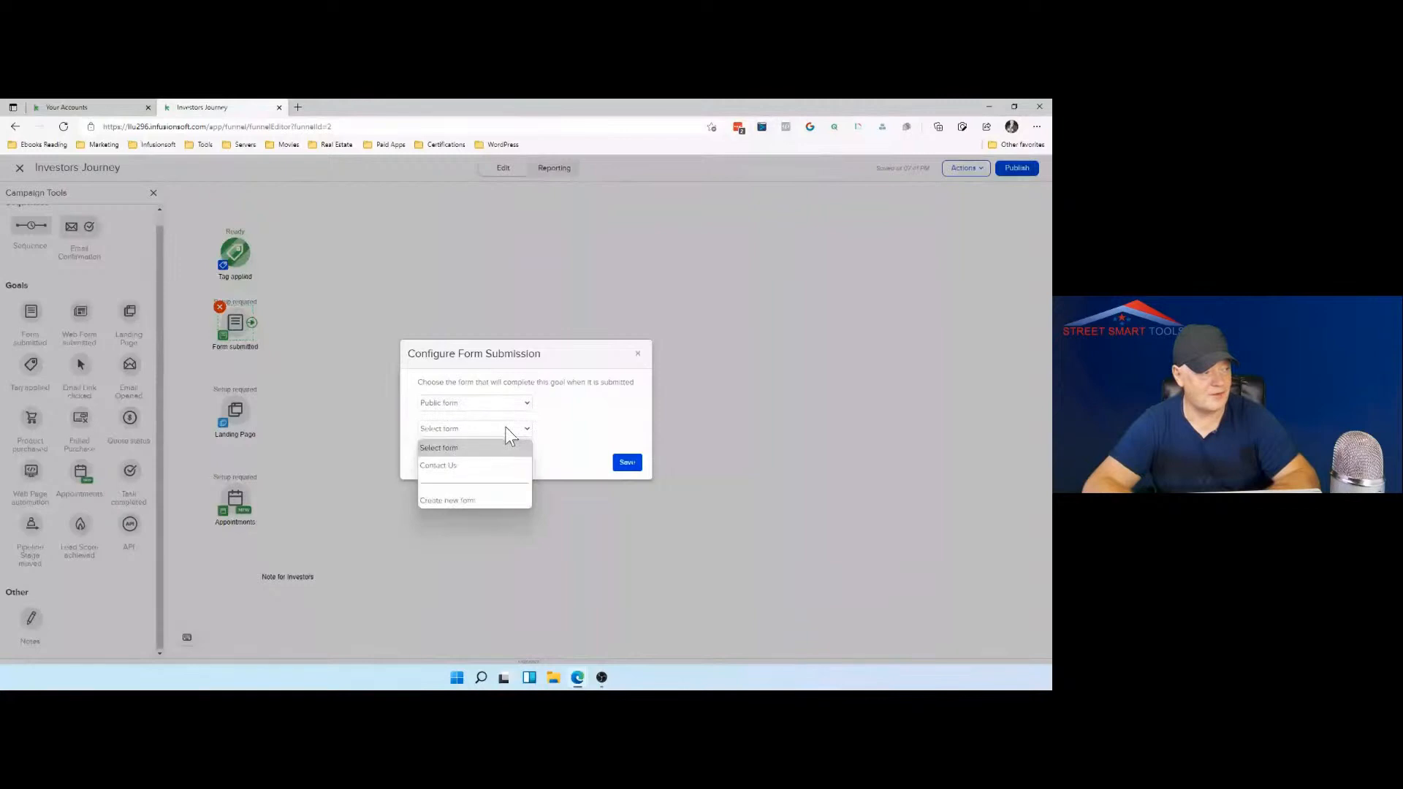
{"action": "left_click", "coordinate": [463, 466]}
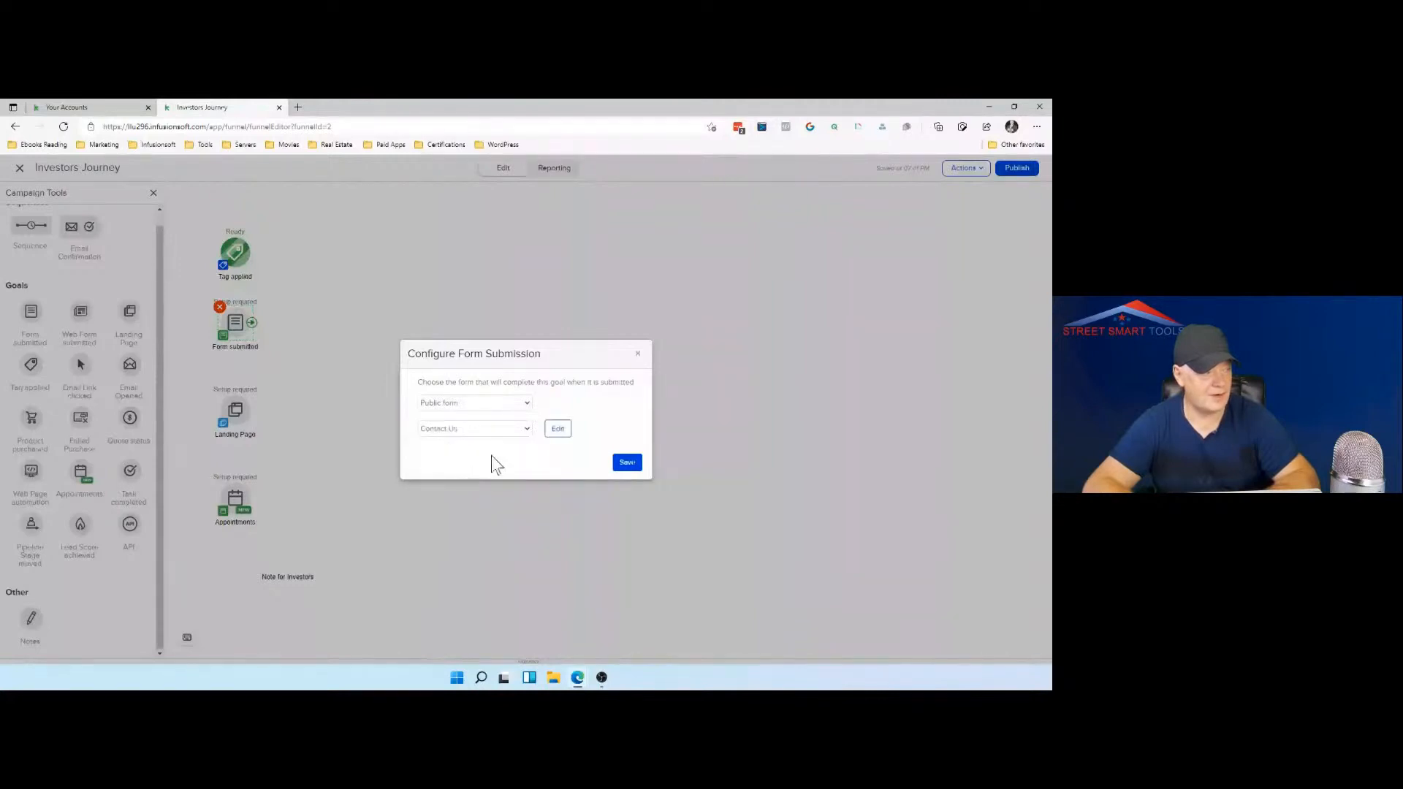
{"action": "left_click", "coordinate": [628, 464]}
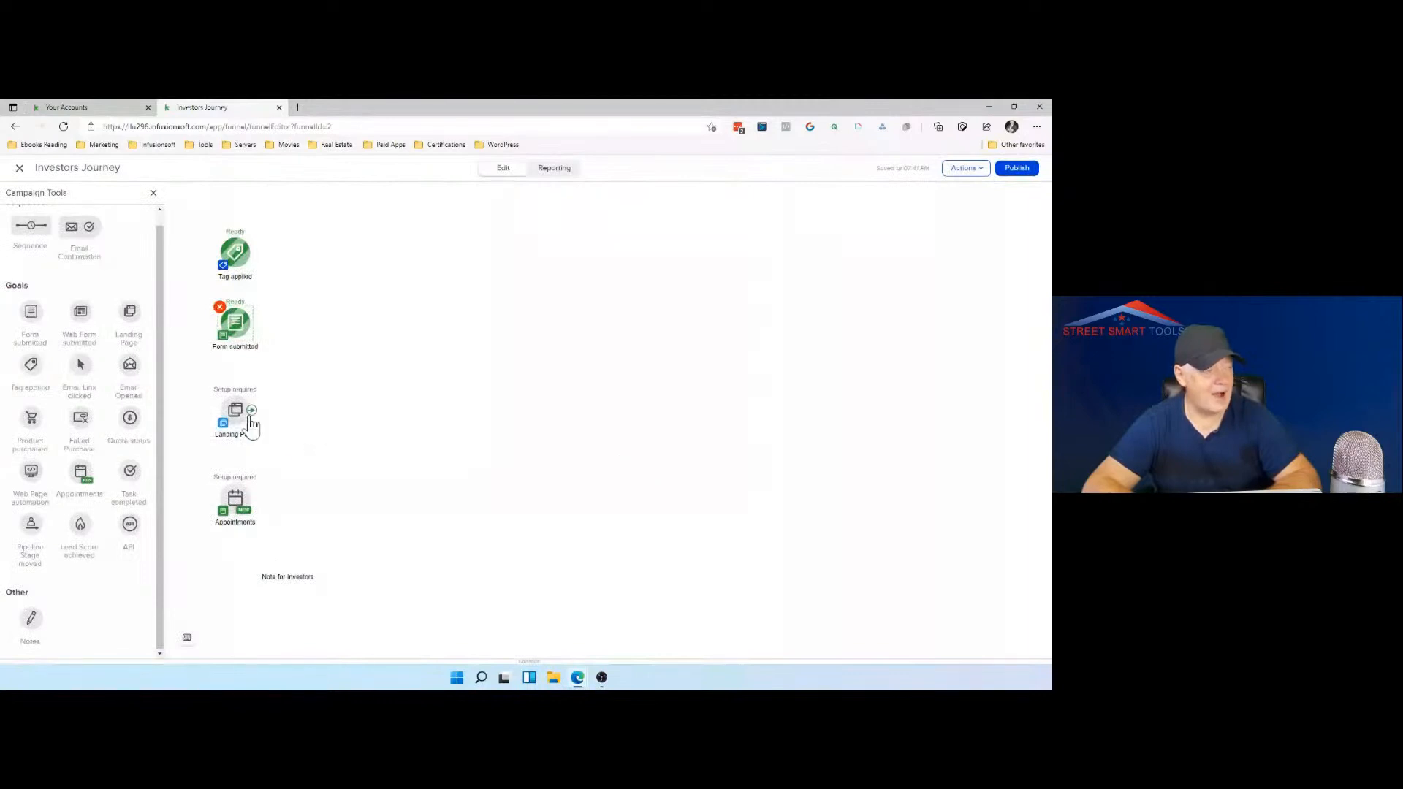
Step: Move the Appointments goal to the right, out of the column of goals, and open the Landing Page goal for setup
{"action": "left_click_drag", "start_coordinate": [229, 504], "coordinate": [334, 505]}
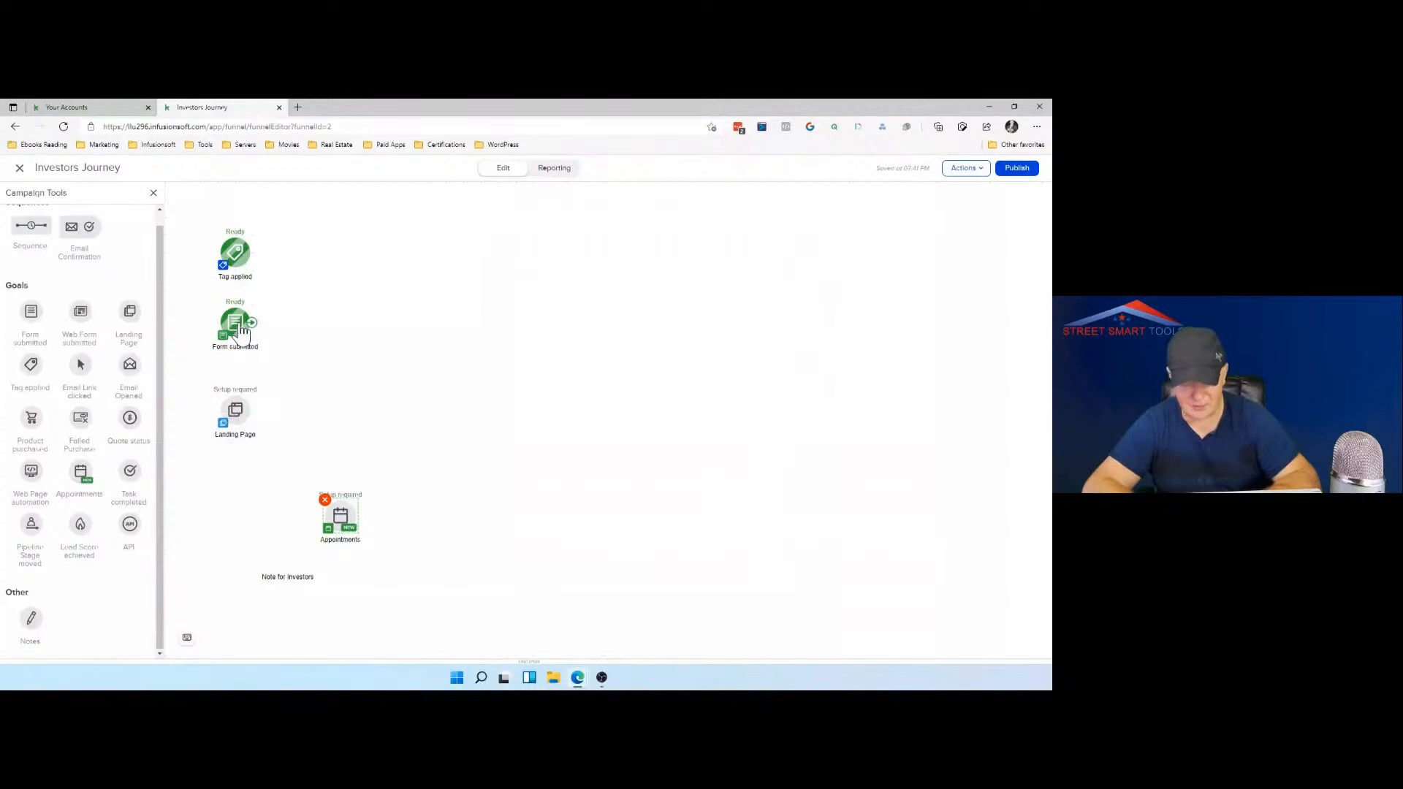
{"action": "left_click", "coordinate": [239, 423]}
{"action": "double_click", "coordinate": [238, 416]}
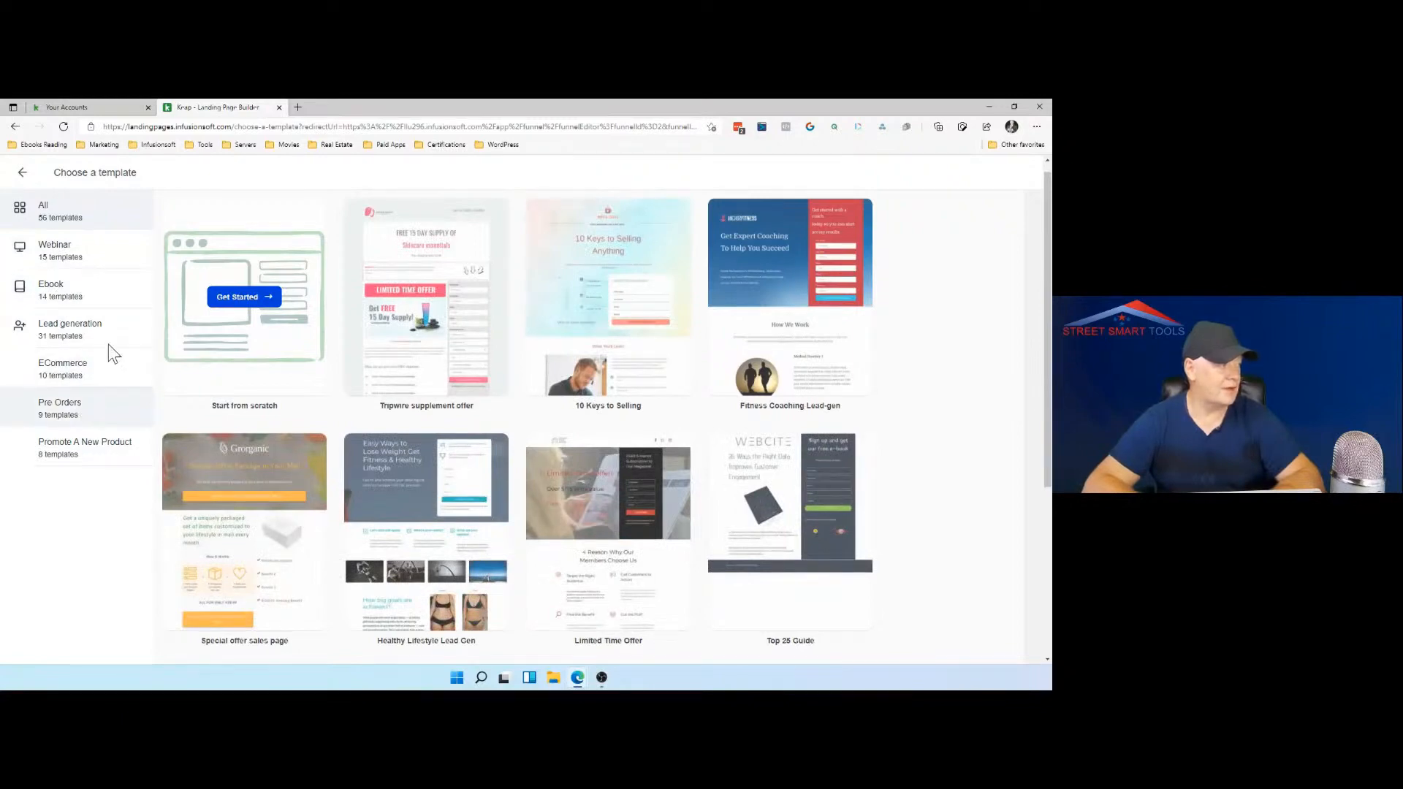
Step: Preview the "Free Interactive Webinar" template from the Webinar category and use it for the landing page
{"action": "left_click", "coordinate": [73, 269]}
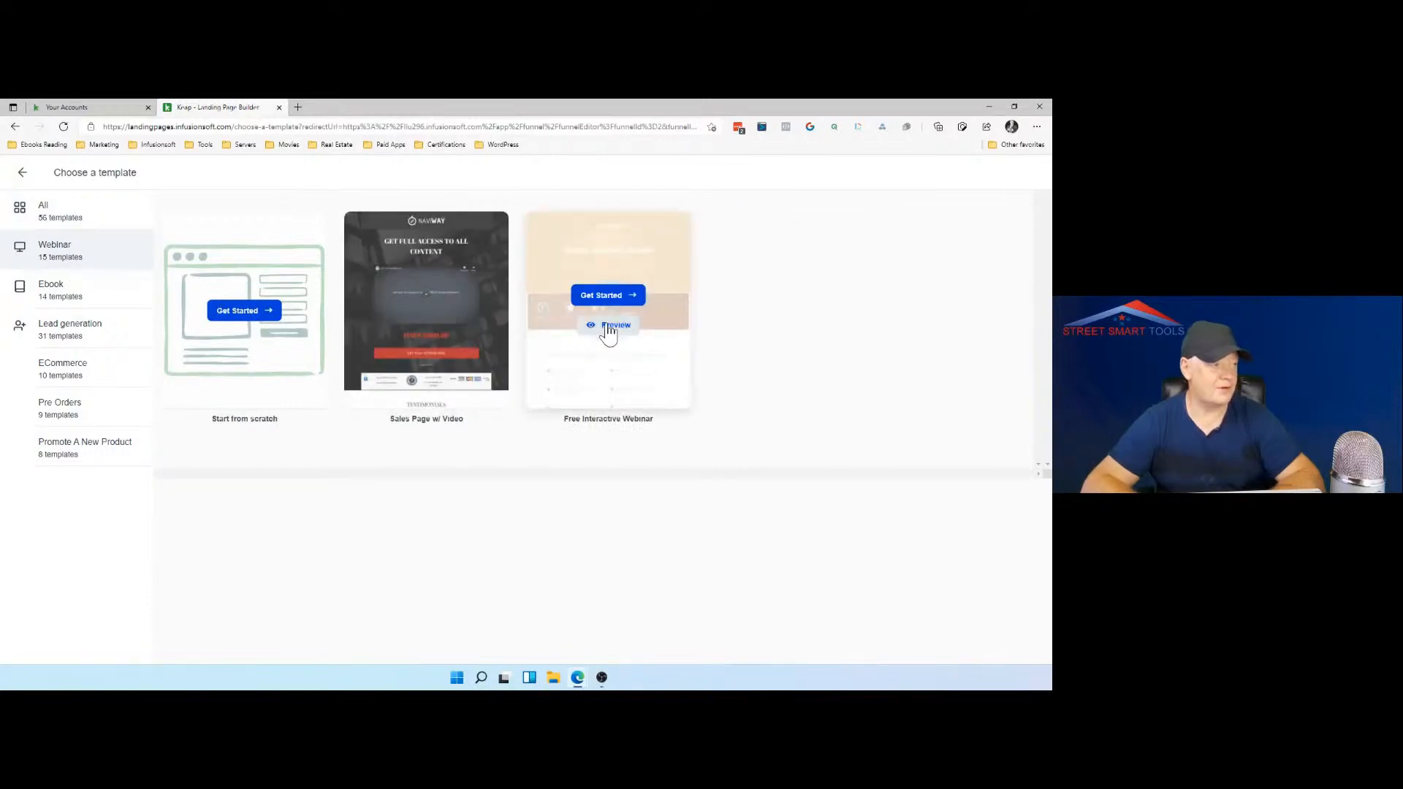
{"action": "left_click", "coordinate": [608, 333]}
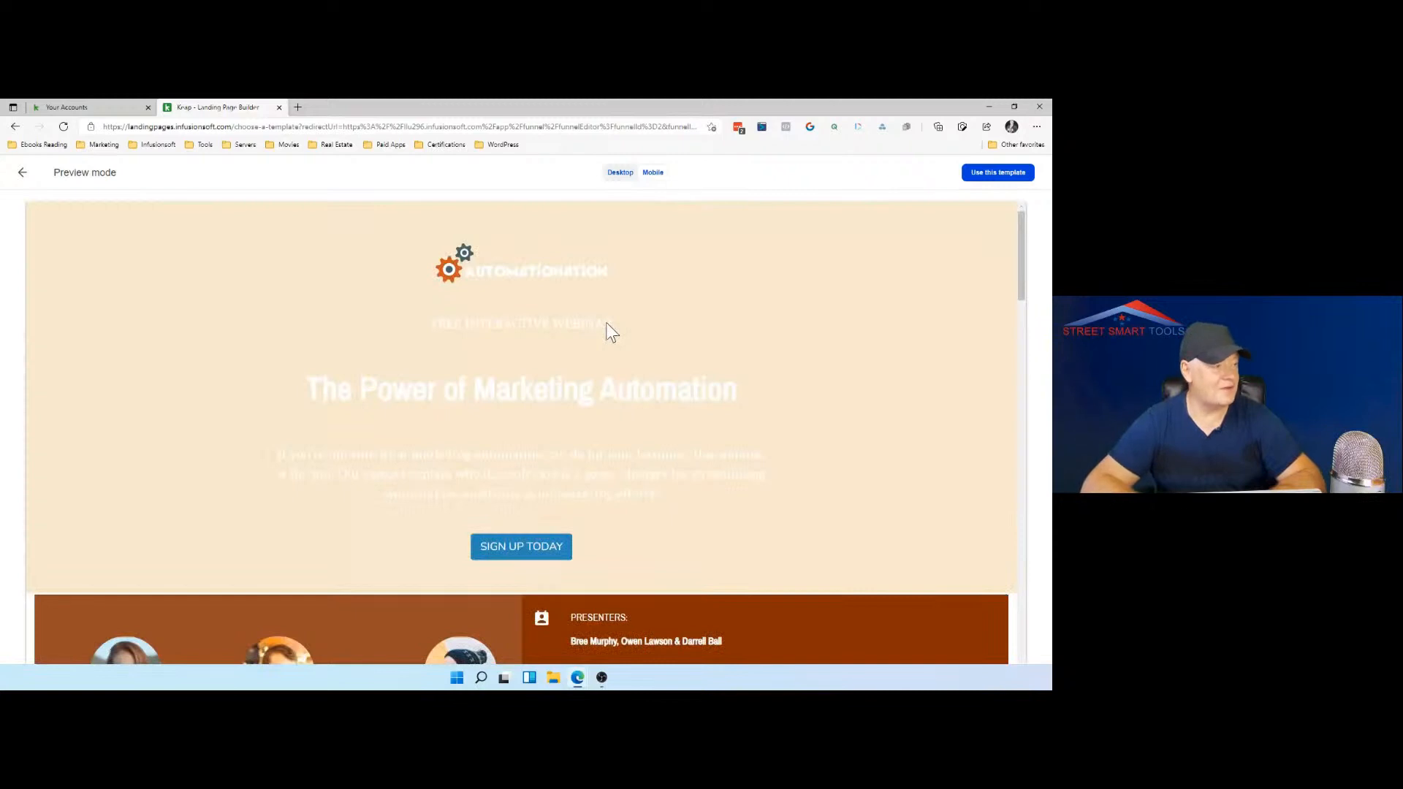
{"action": "scroll", "coordinate": [249, 409], "scroll_direction": "down", "scroll_amount": 5}
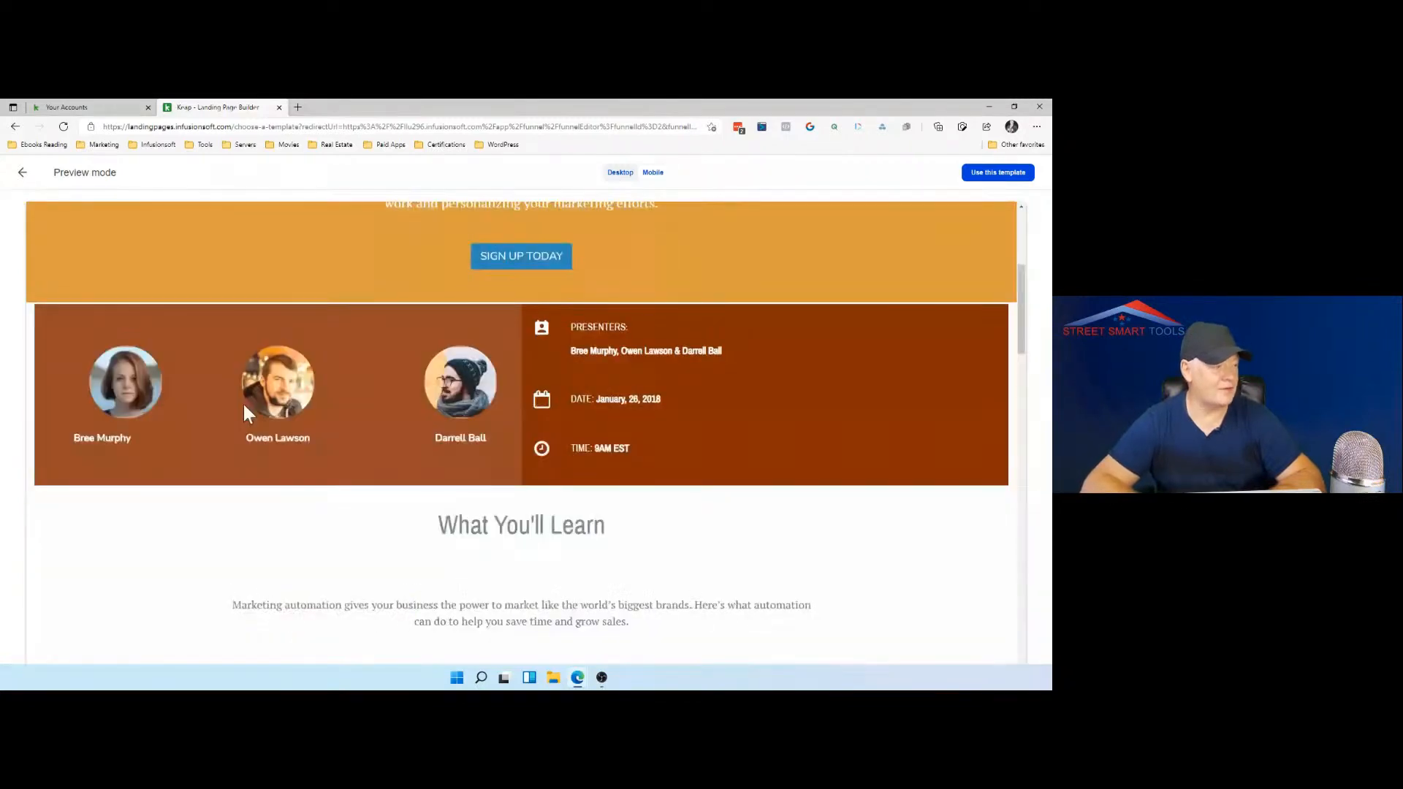
{"action": "scroll", "coordinate": [243, 404], "scroll_direction": "down", "scroll_amount": 5}
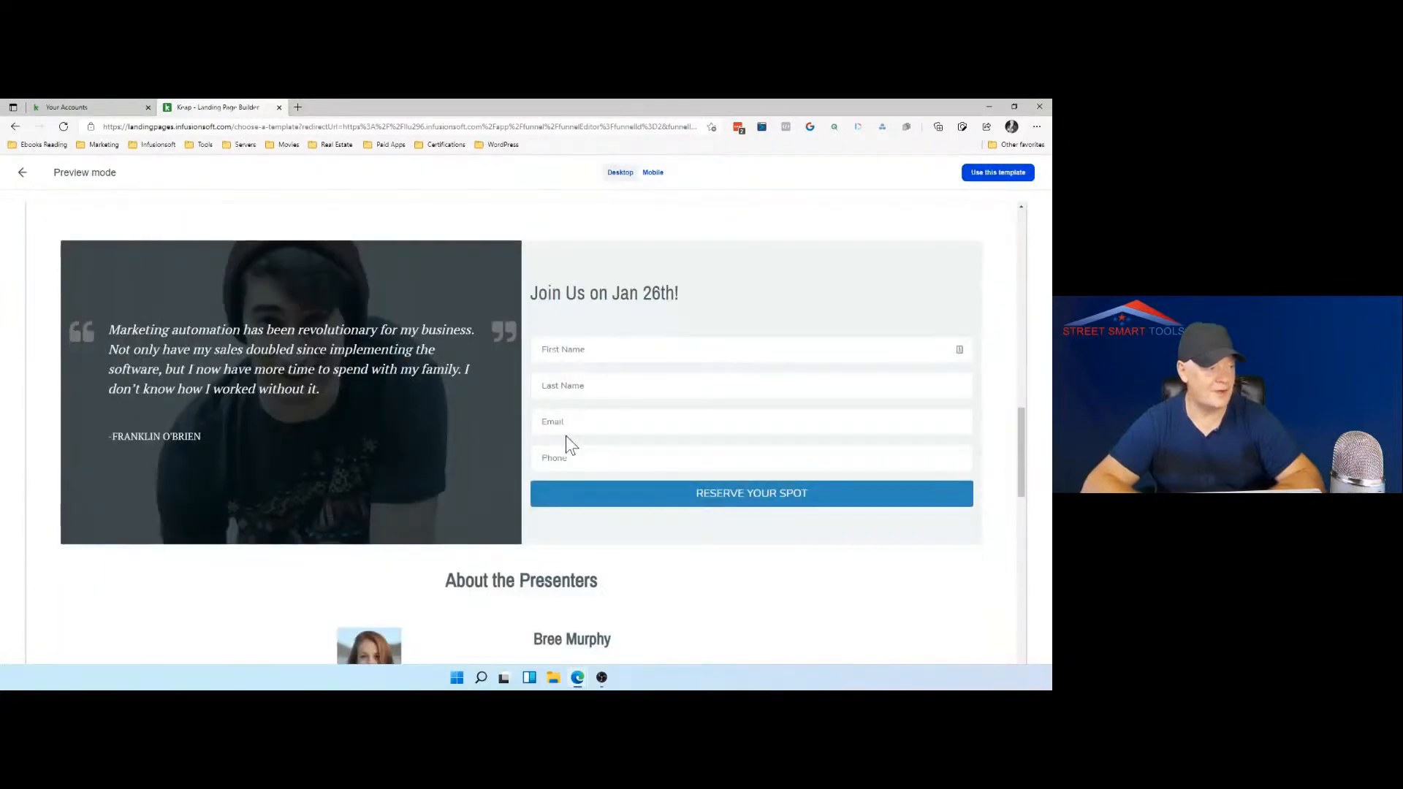
{"action": "scroll", "coordinate": [570, 444], "scroll_direction": "down", "scroll_amount": 3}
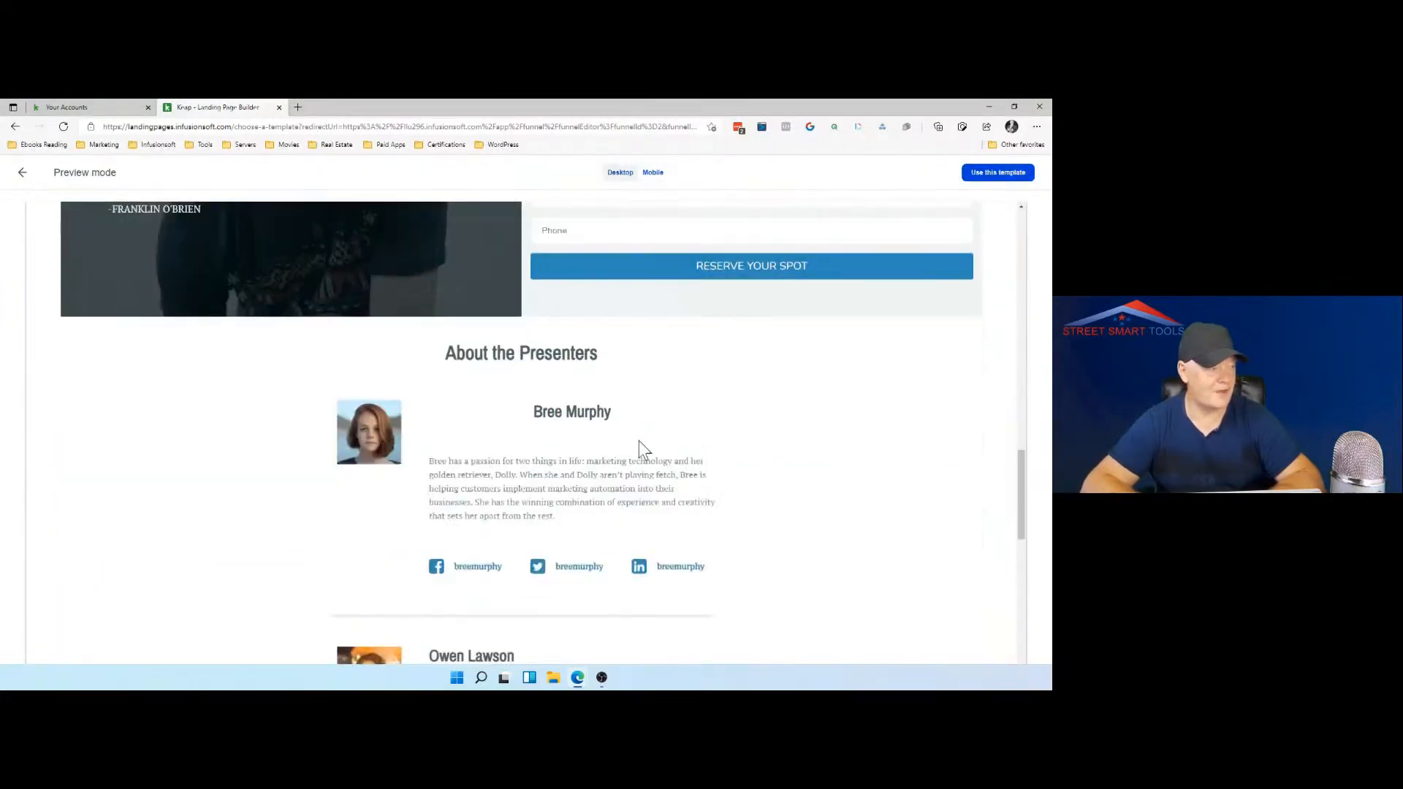
{"action": "scroll", "coordinate": [639, 441], "scroll_direction": "down", "scroll_amount": 4}
{"action": "scroll", "coordinate": [638, 441], "scroll_direction": "down", "scroll_amount": 3}
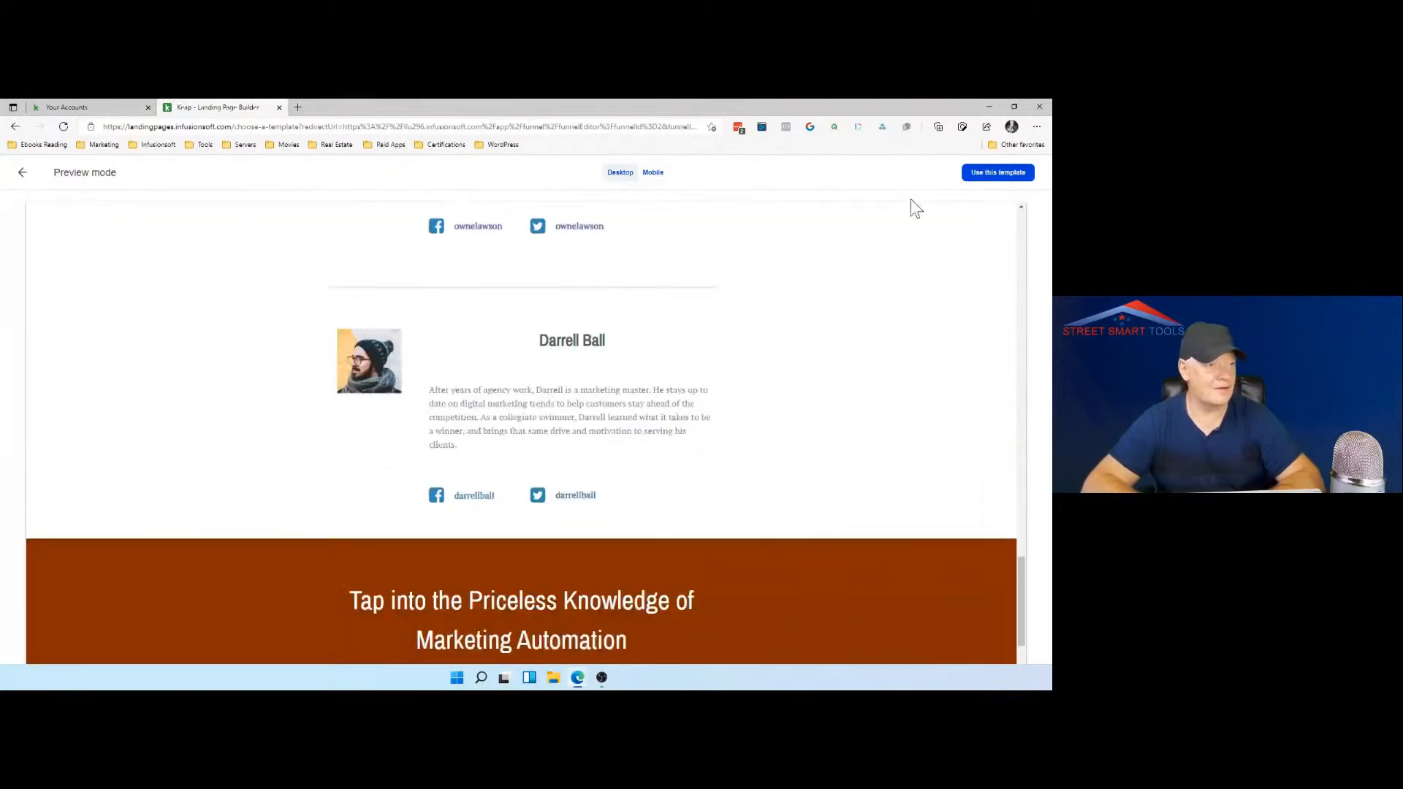
{"action": "left_click", "coordinate": [999, 175]}
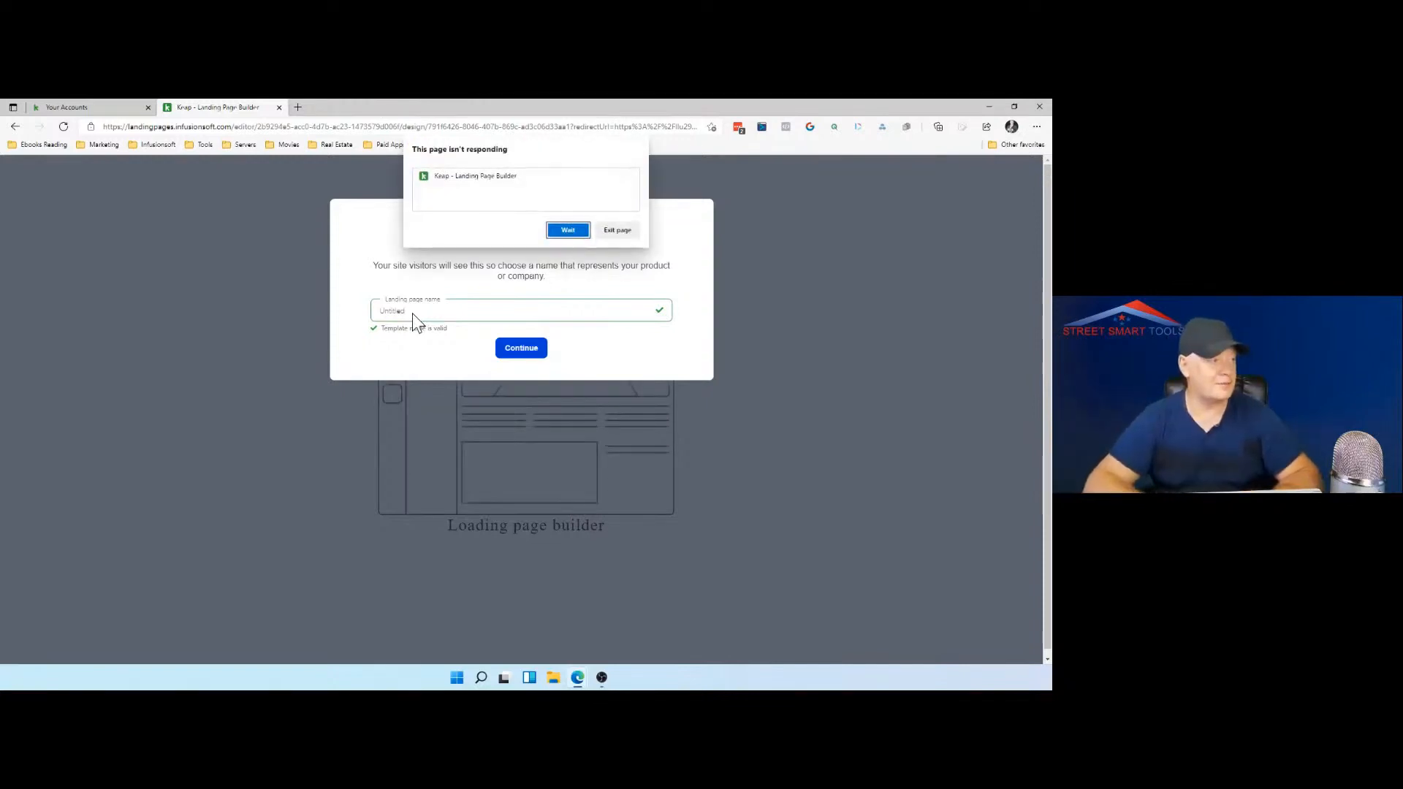
Step: Name the landing page "Investors" and continue into the page builder
{"action": "left_click", "coordinate": [568, 228]}
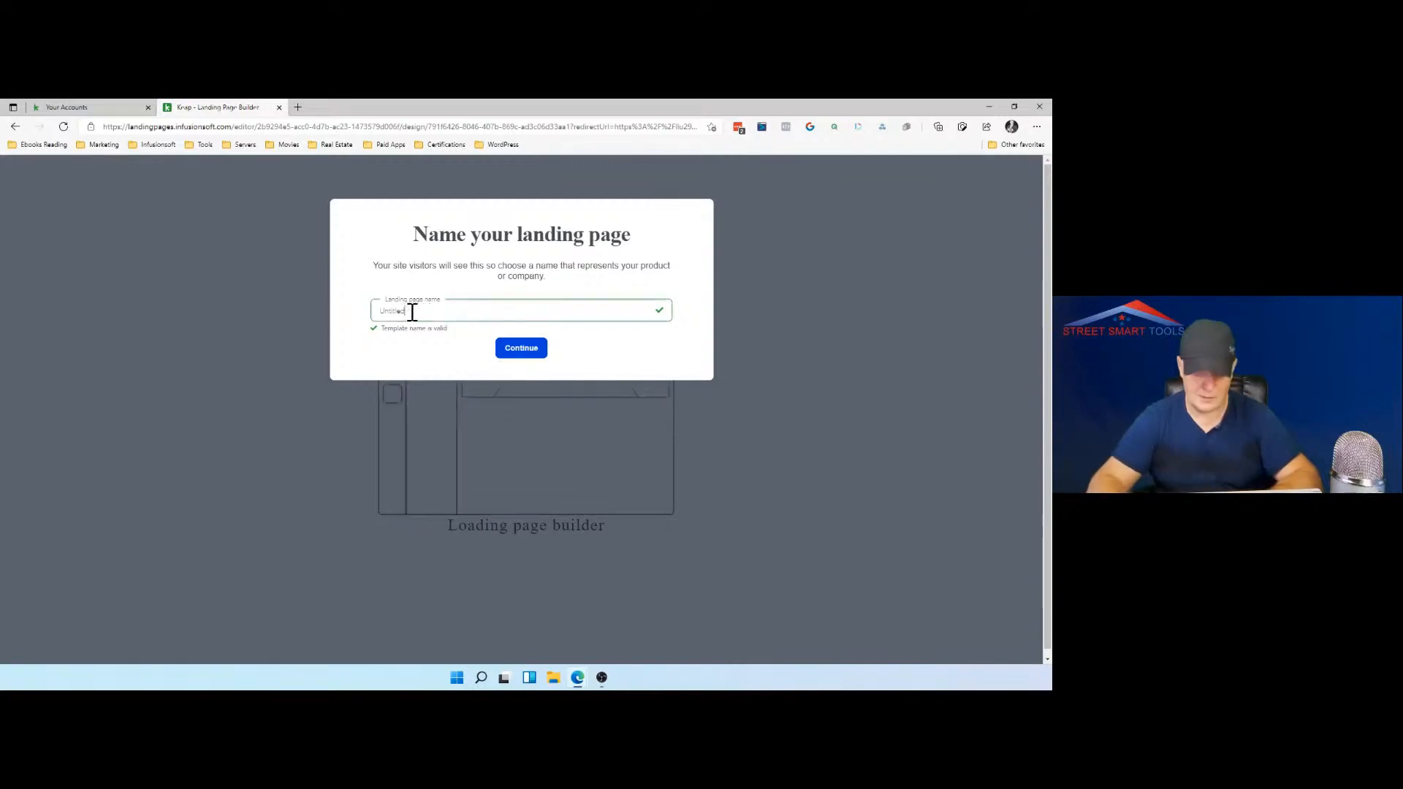
{"action": "key", "text": "BackSpace"}
{"action": "key", "text": "BackSpace"}
{"action": "key", "text": "BackSpace"}
{"action": "key", "text": "BackSpace"}
{"action": "key", "text": "BackSpace"}
{"action": "key", "text": "BackSpace"}
{"action": "key", "text": "BackSpace"}
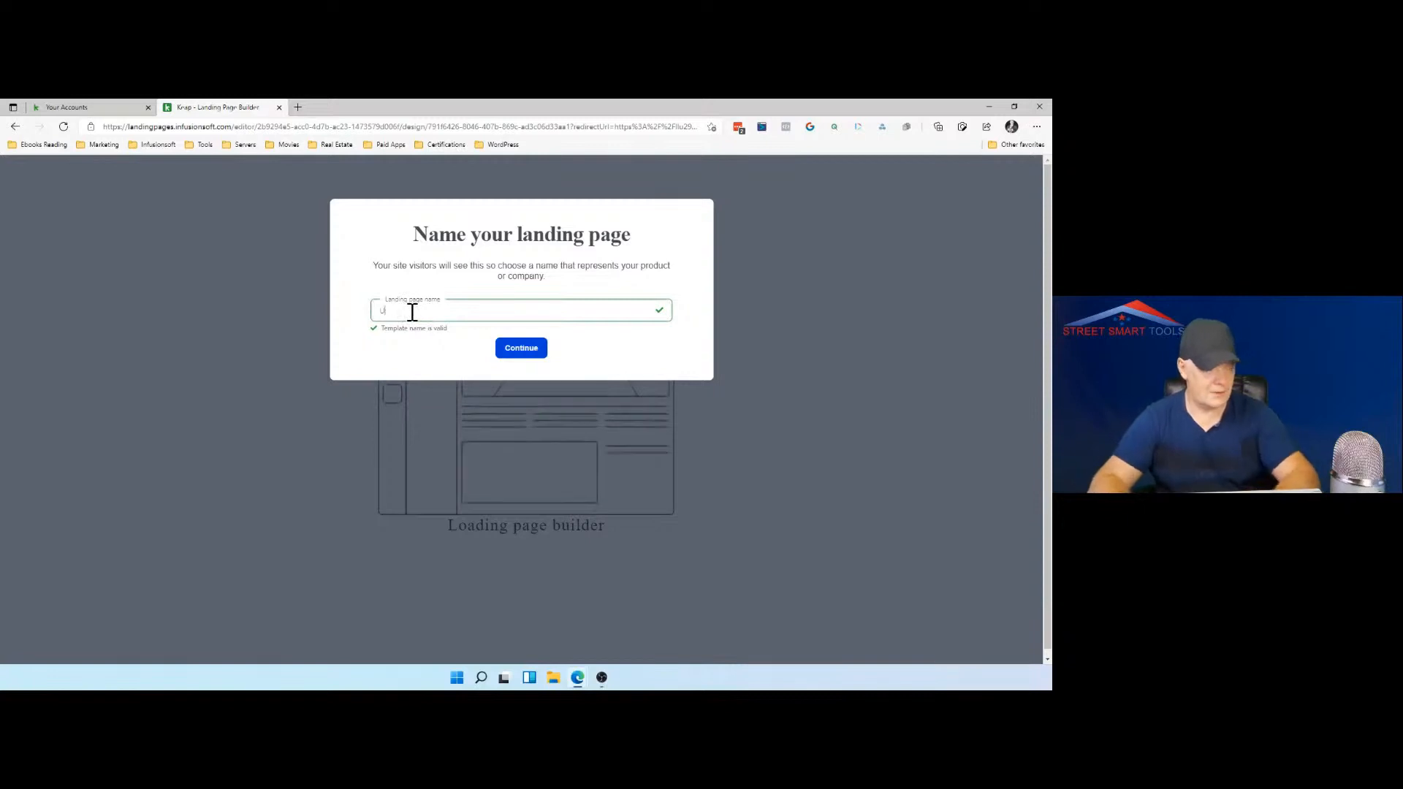
{"action": "key", "text": "BackSpace"}
{"action": "type", "text": "inv"}
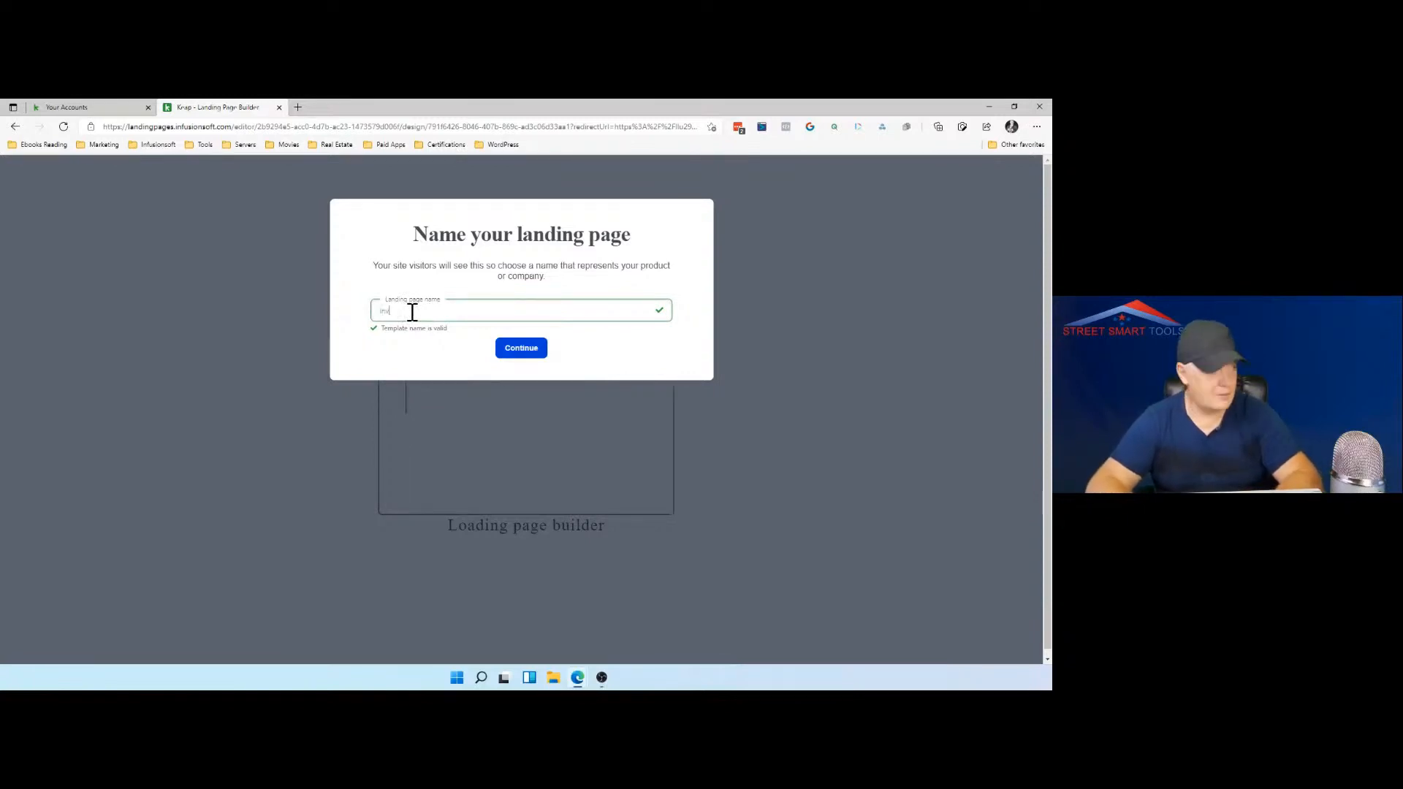
{"action": "type", "text": "estors"}
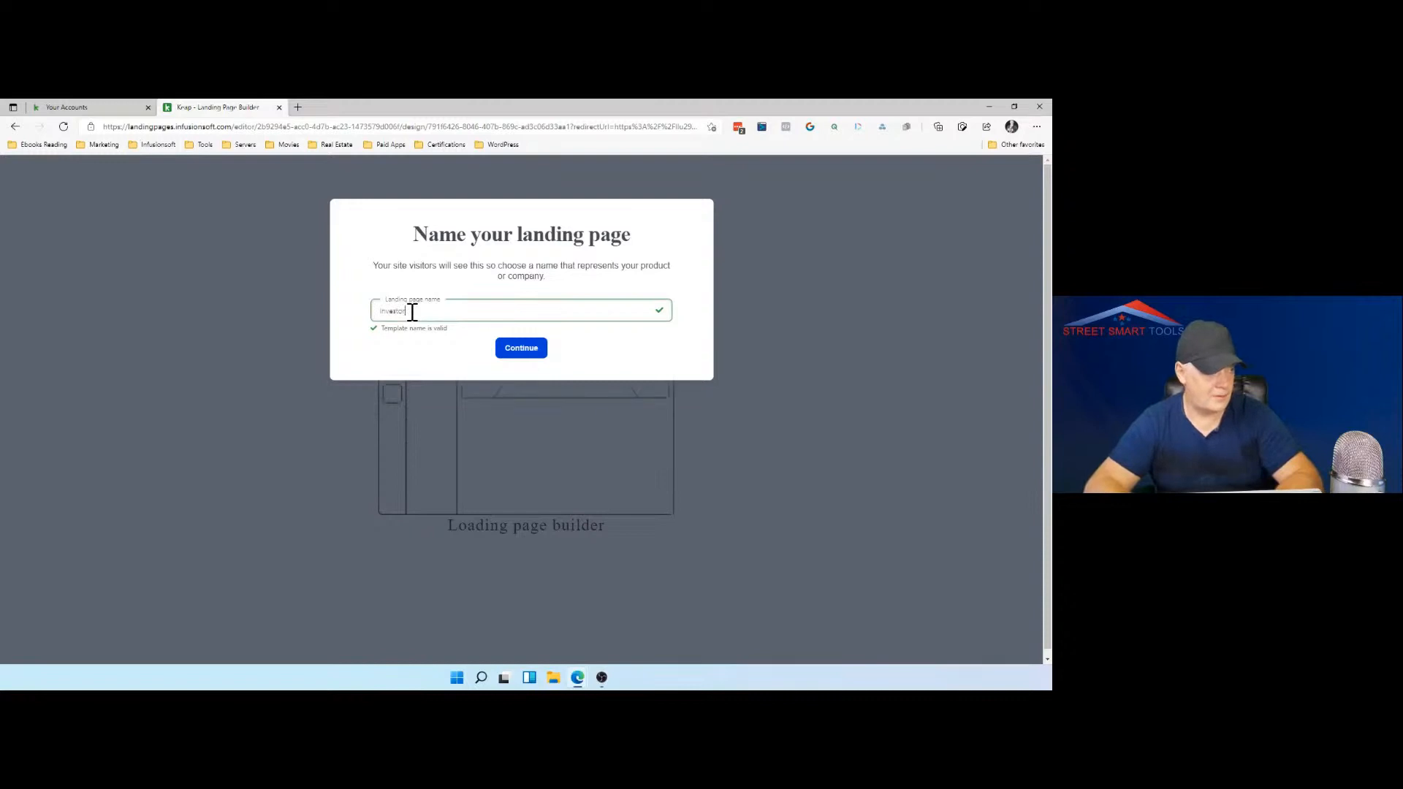
{"action": "left_click", "coordinate": [529, 345]}
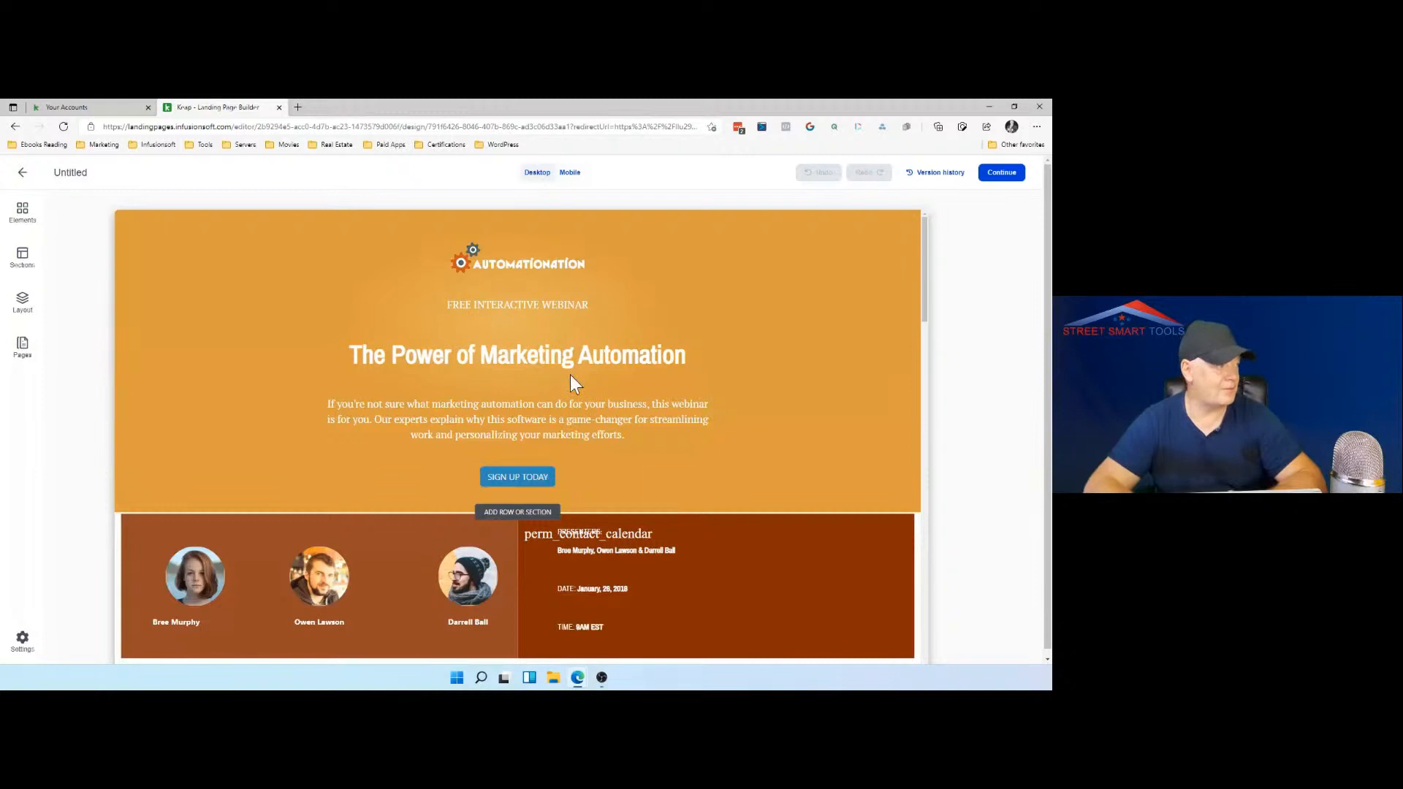
Step: Look over the landing page's index page and open its Thank you page, waiting for the builder to load
{"action": "scroll", "coordinate": [570, 375], "scroll_direction": "down", "scroll_amount": 1}
{"action": "left_click_drag", "start_coordinate": [575, 293], "coordinate": [527, 343]}
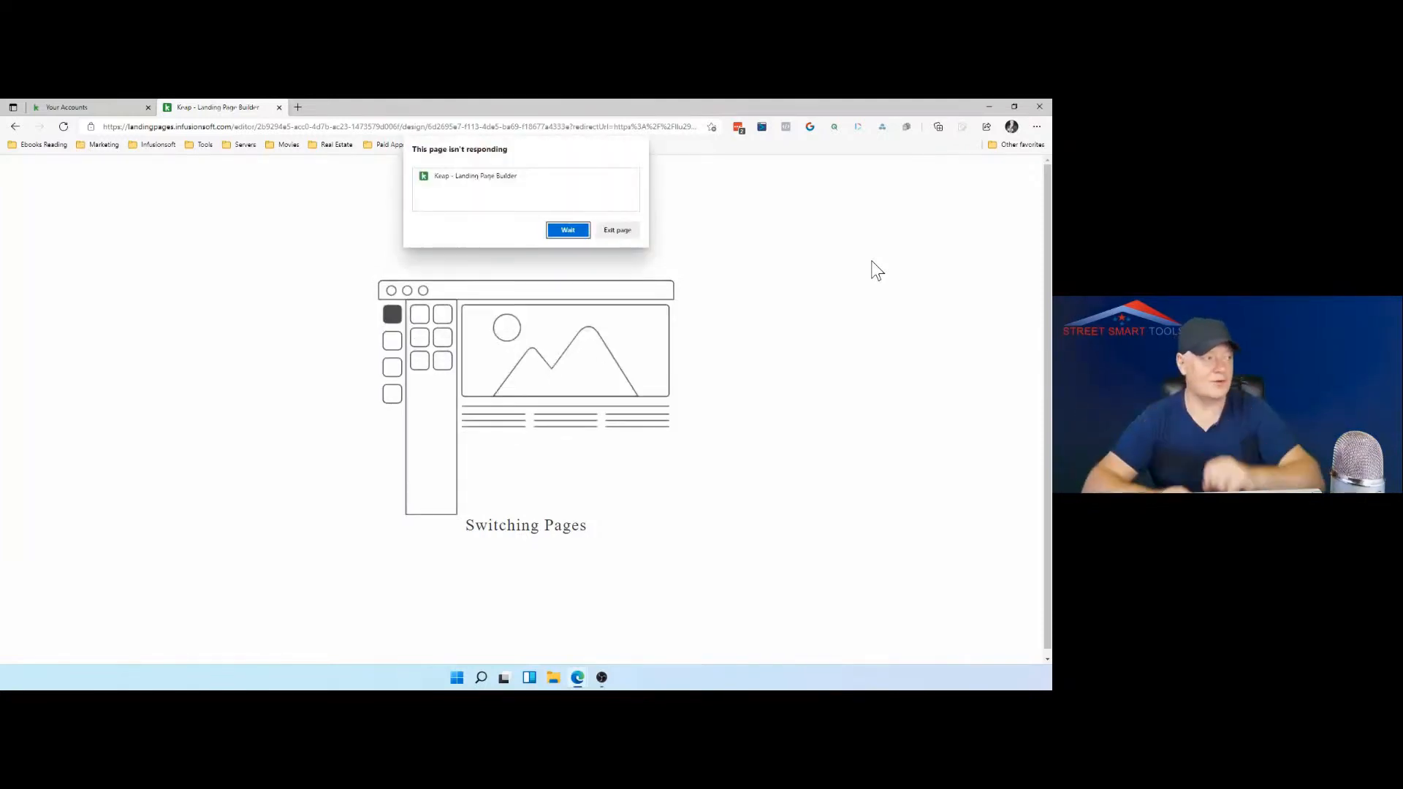
{"action": "left_click", "coordinate": [562, 231]}
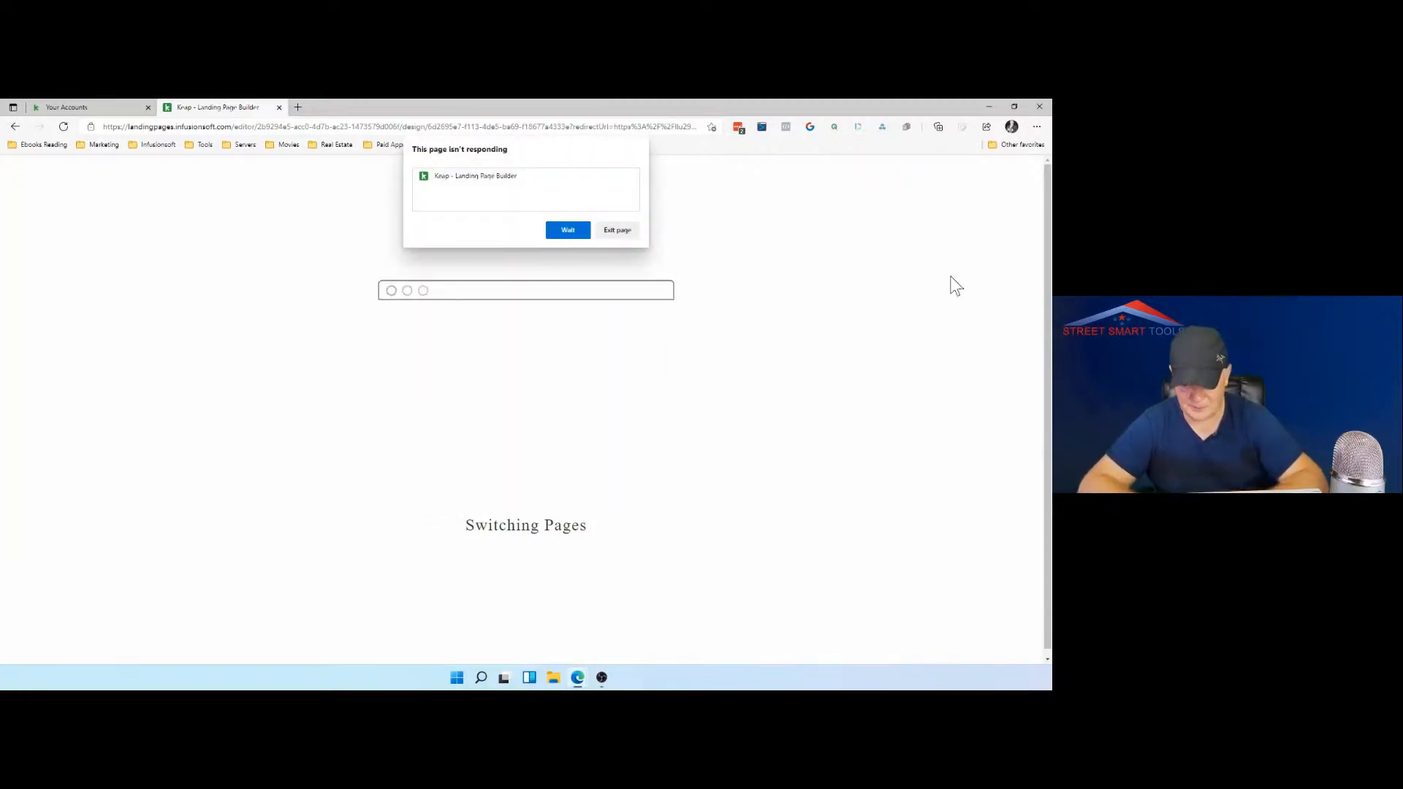
{"action": "left_click", "coordinate": [578, 233]}
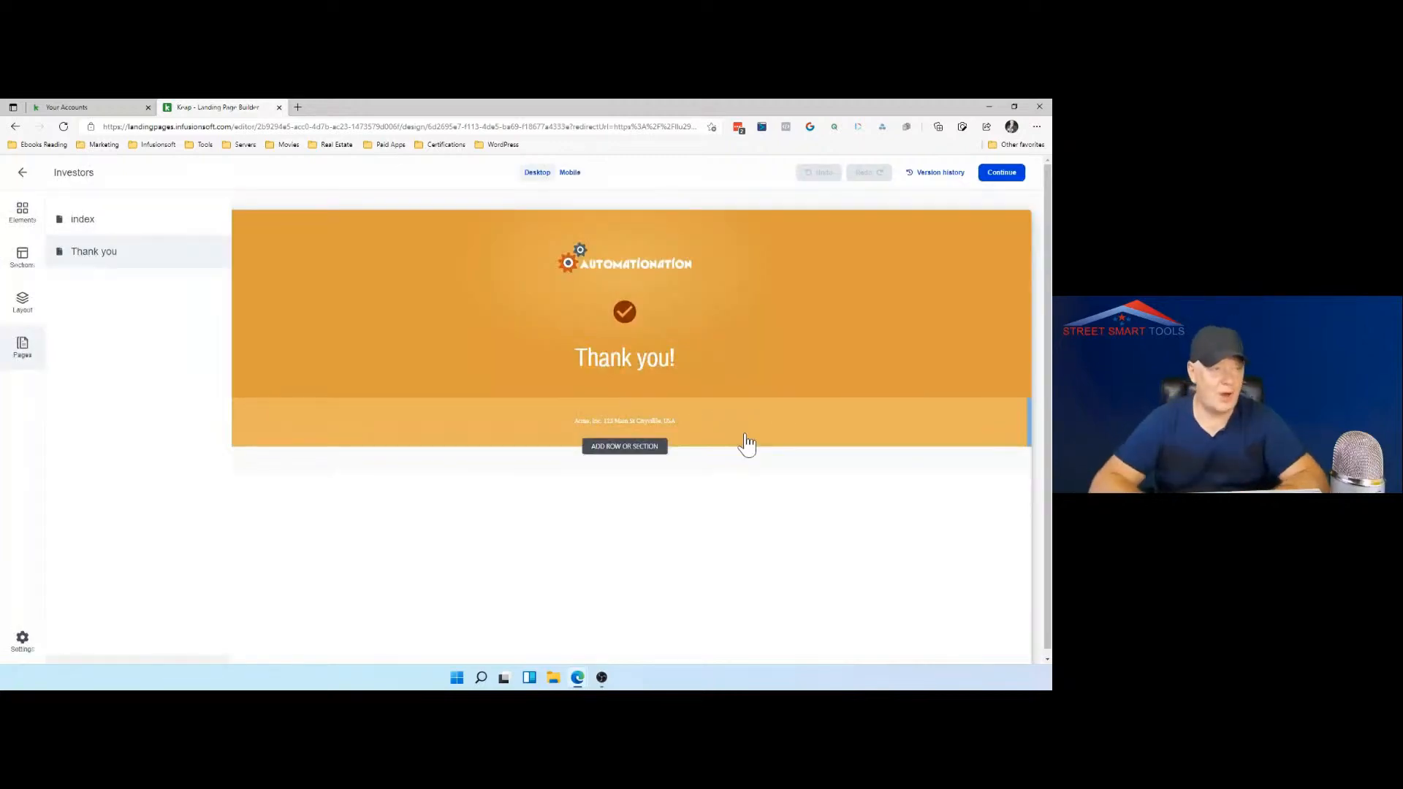
Step: Publish the Investors landing page and copy its URL
{"action": "left_click", "coordinate": [1002, 174]}
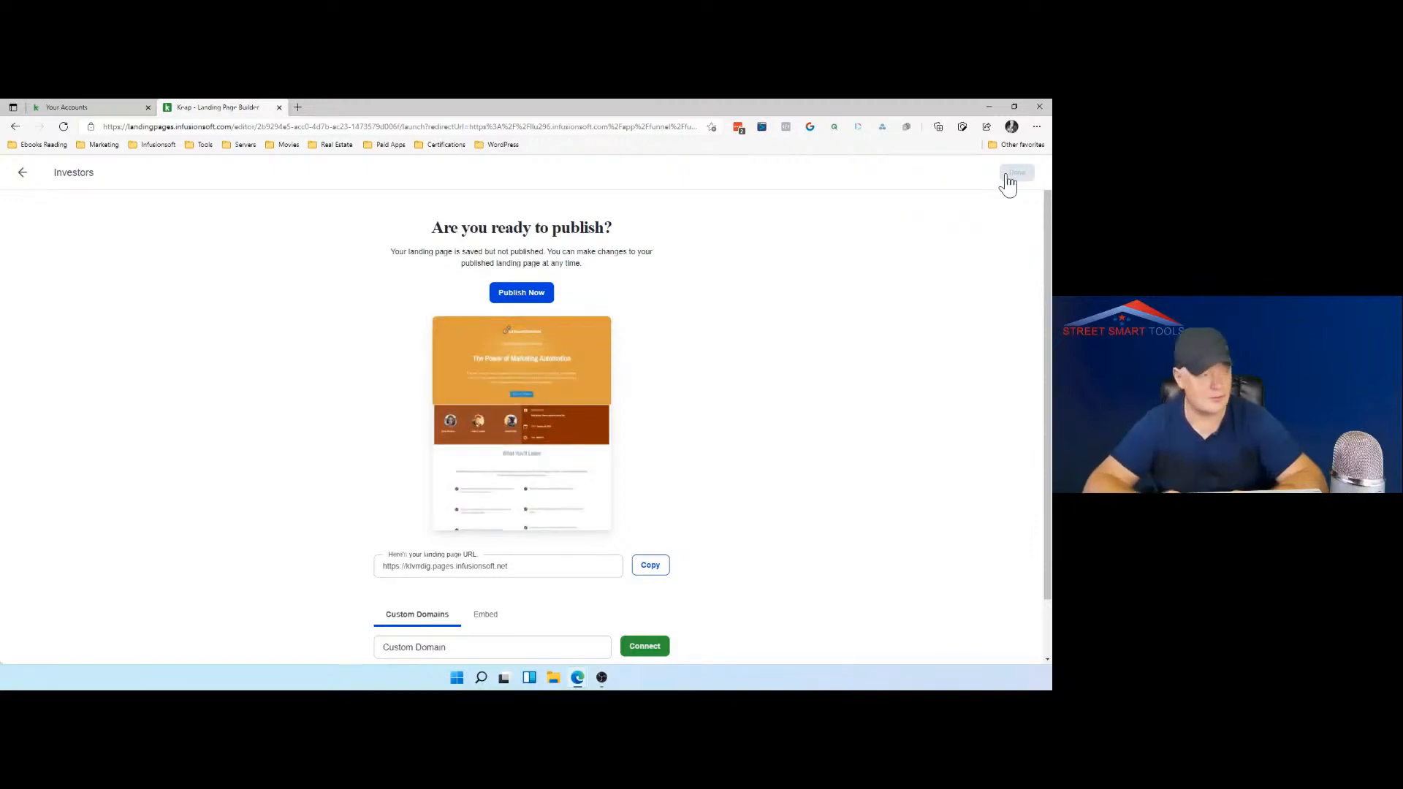
{"action": "left_click", "coordinate": [529, 294]}
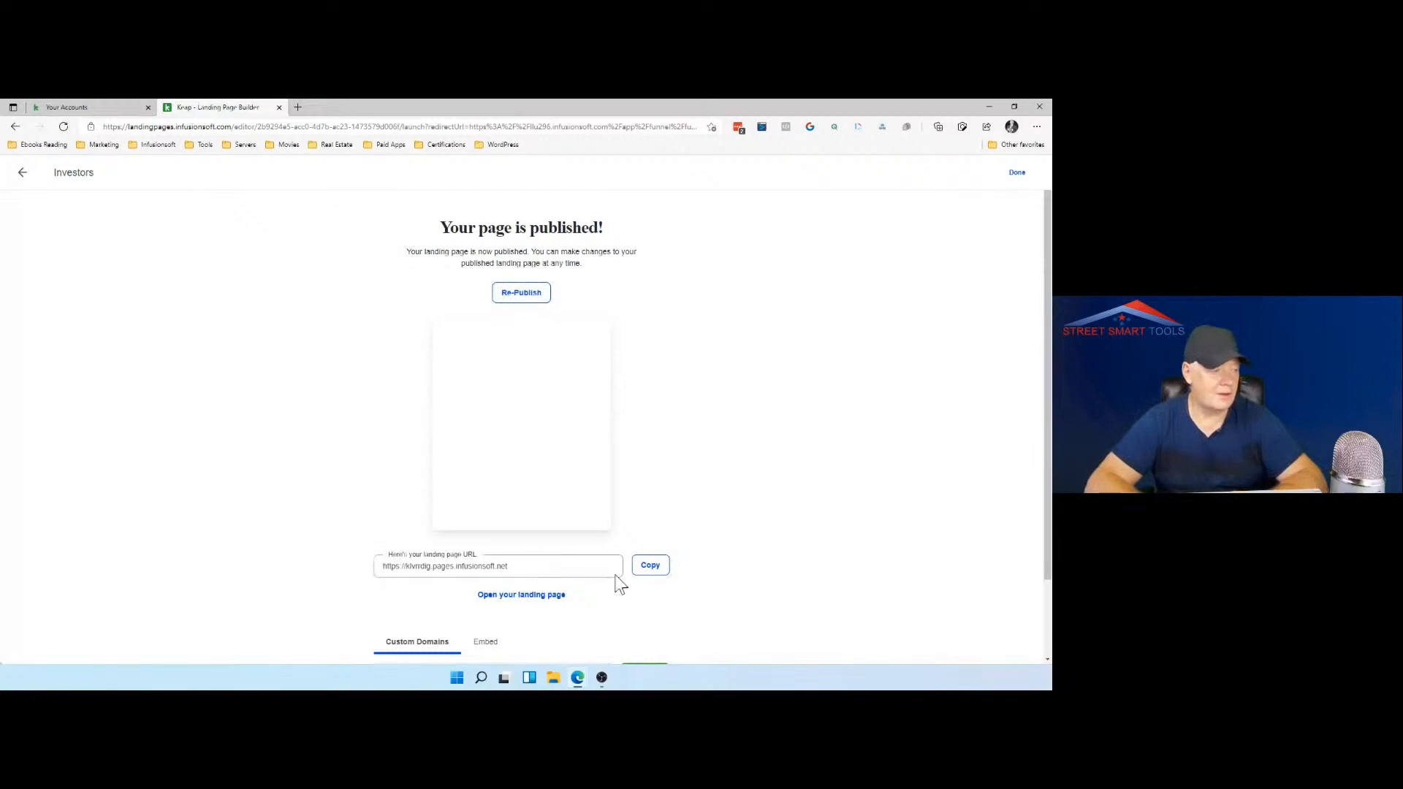
{"action": "left_click", "coordinate": [647, 569]}
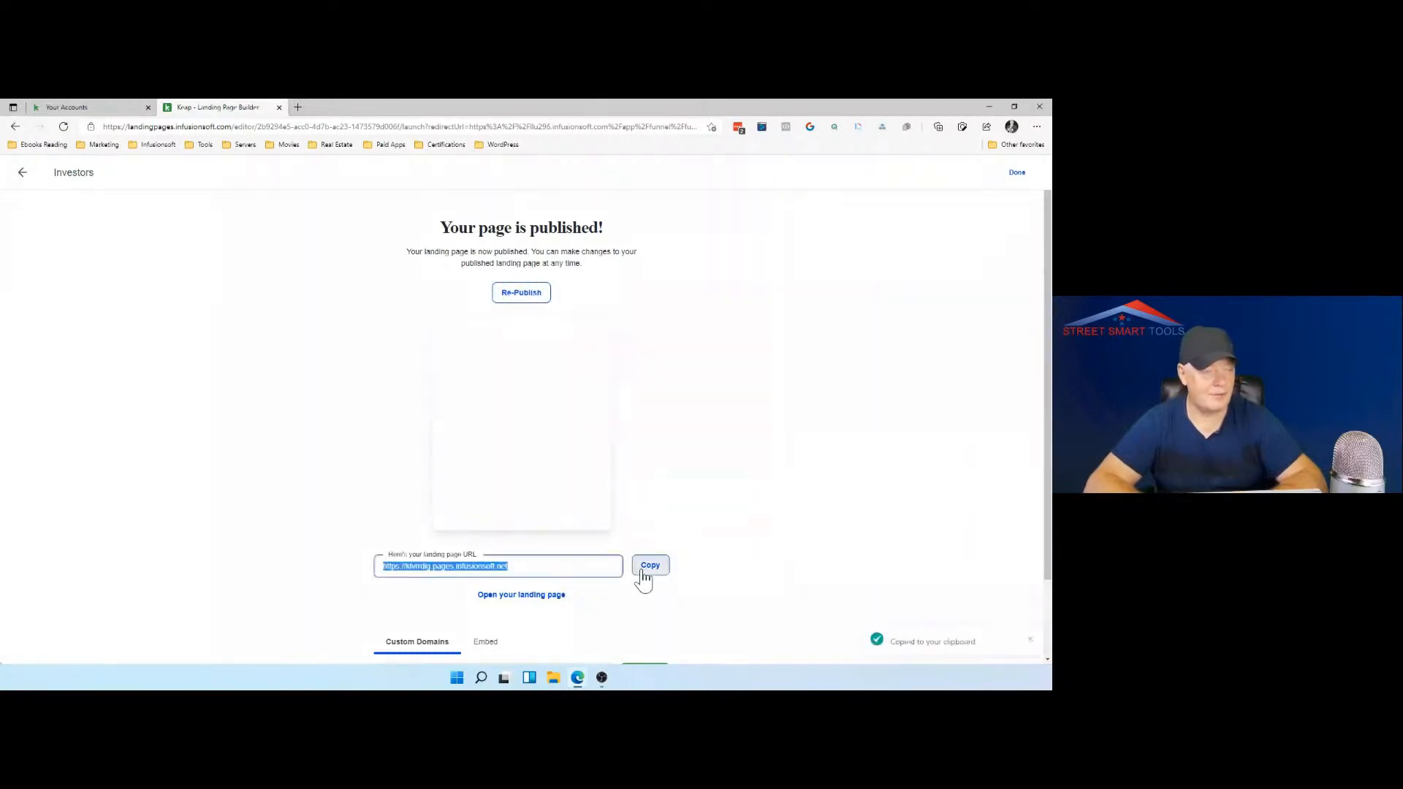
Step: Check the published landing page in a new browser tab, and finish the landing page setup to return to the campaign
{"action": "left_click", "coordinate": [298, 108]}
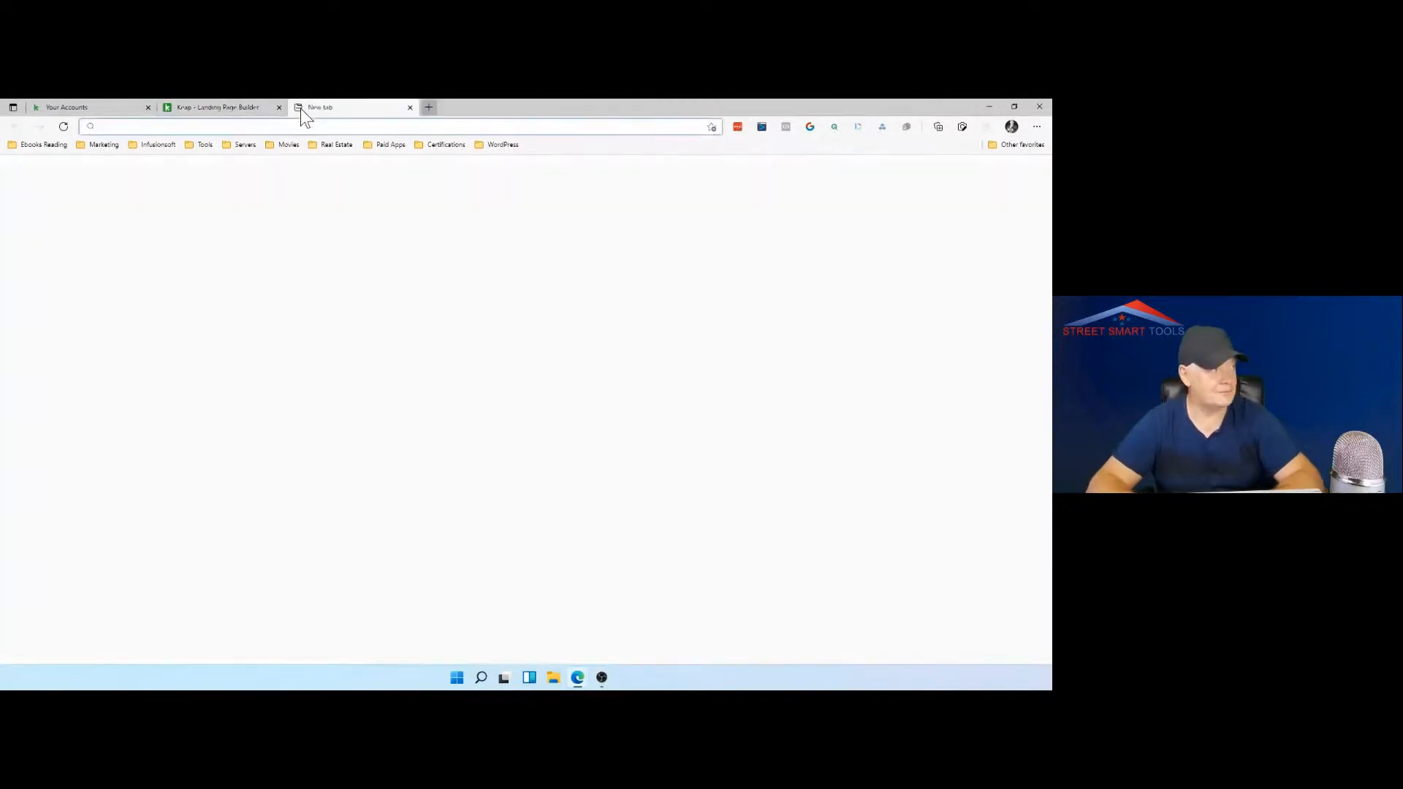
{"action": "key", "text": "ctrl+v"}
{"action": "key", "text": "Return"}
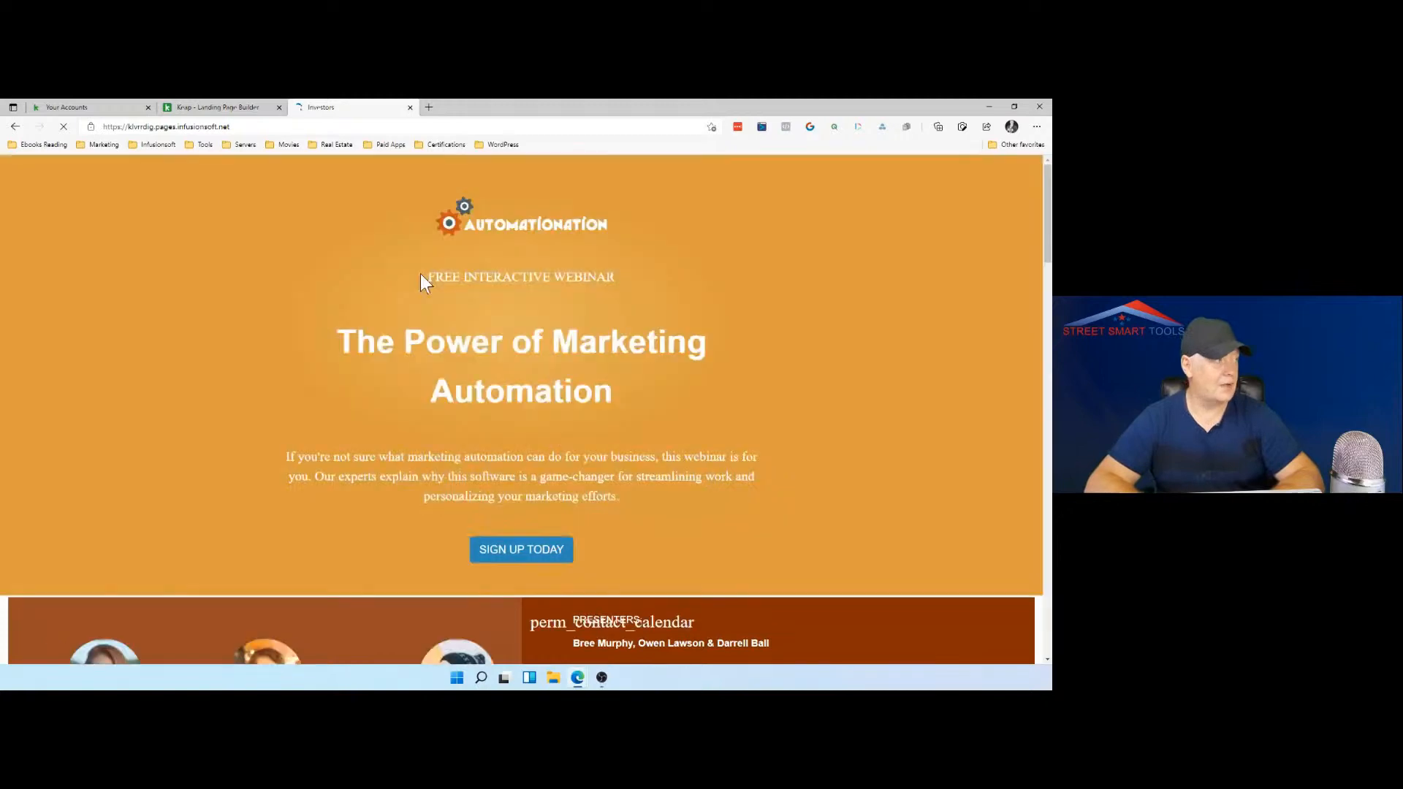
{"action": "left_click", "coordinate": [110, 108]}
{"action": "left_click", "coordinate": [182, 108]}
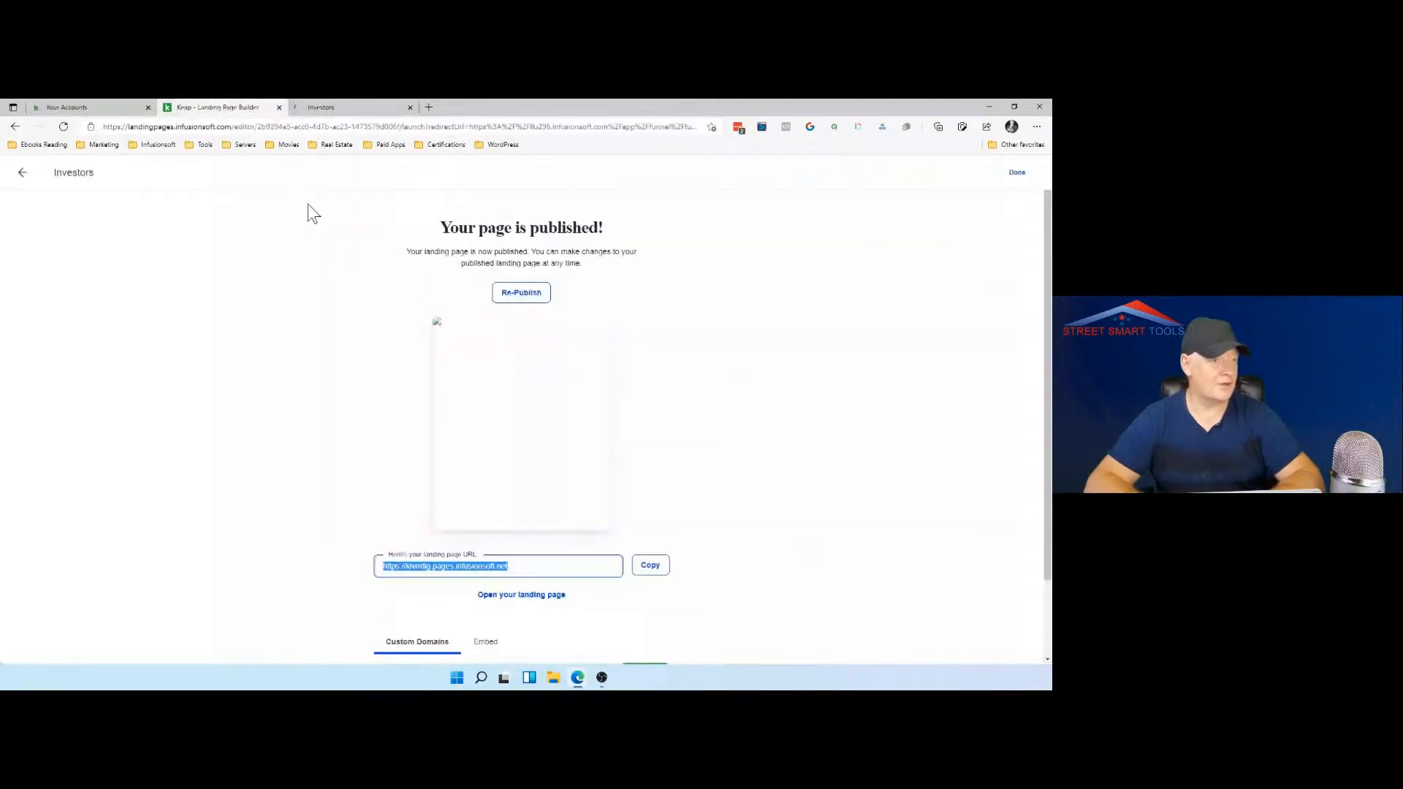
{"action": "left_click", "coordinate": [1016, 183]}
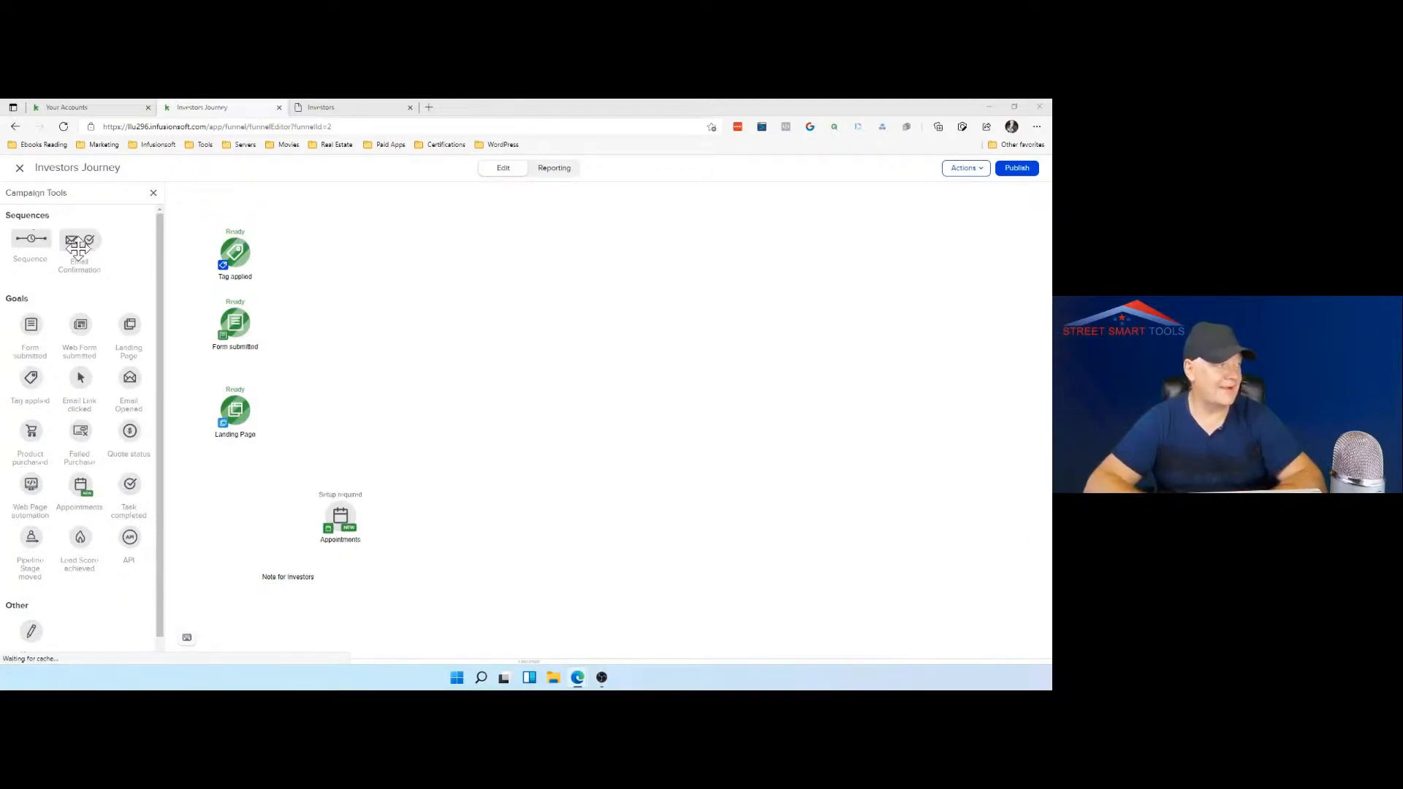
Step: Add an Email Confirmation sequence beside the Tag applied and Form submitted goals and connect both goals to it
{"action": "left_click_drag", "start_coordinate": [78, 248], "coordinate": [332, 291]}
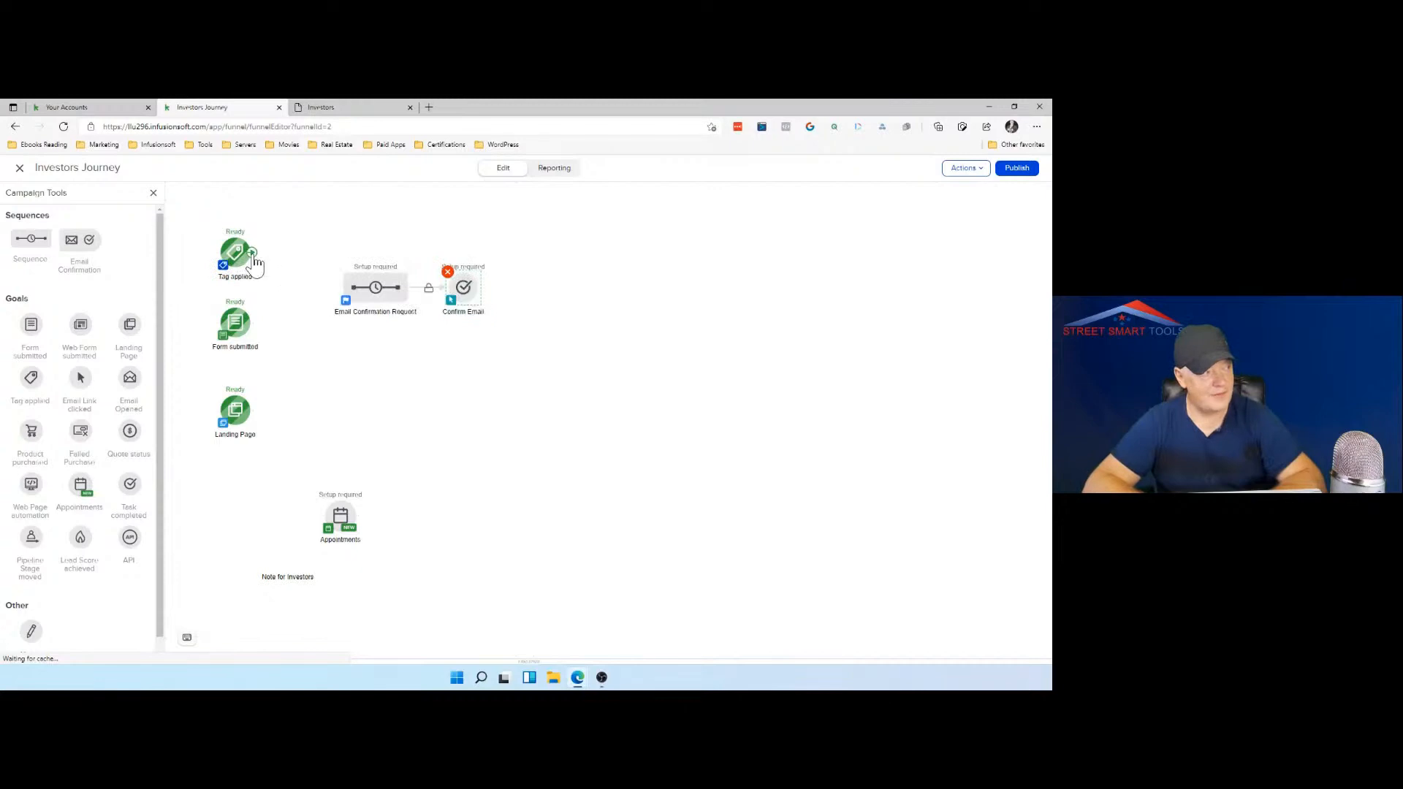
{"action": "left_click_drag", "start_coordinate": [256, 271], "coordinate": [376, 303]}
{"action": "left_click_drag", "start_coordinate": [252, 323], "coordinate": [389, 296]}
Step: Set the subject of the sequence's Confirmation Email to "One more step" followed by the contact's First Name merge field
{"action": "left_click", "coordinate": [379, 290]}
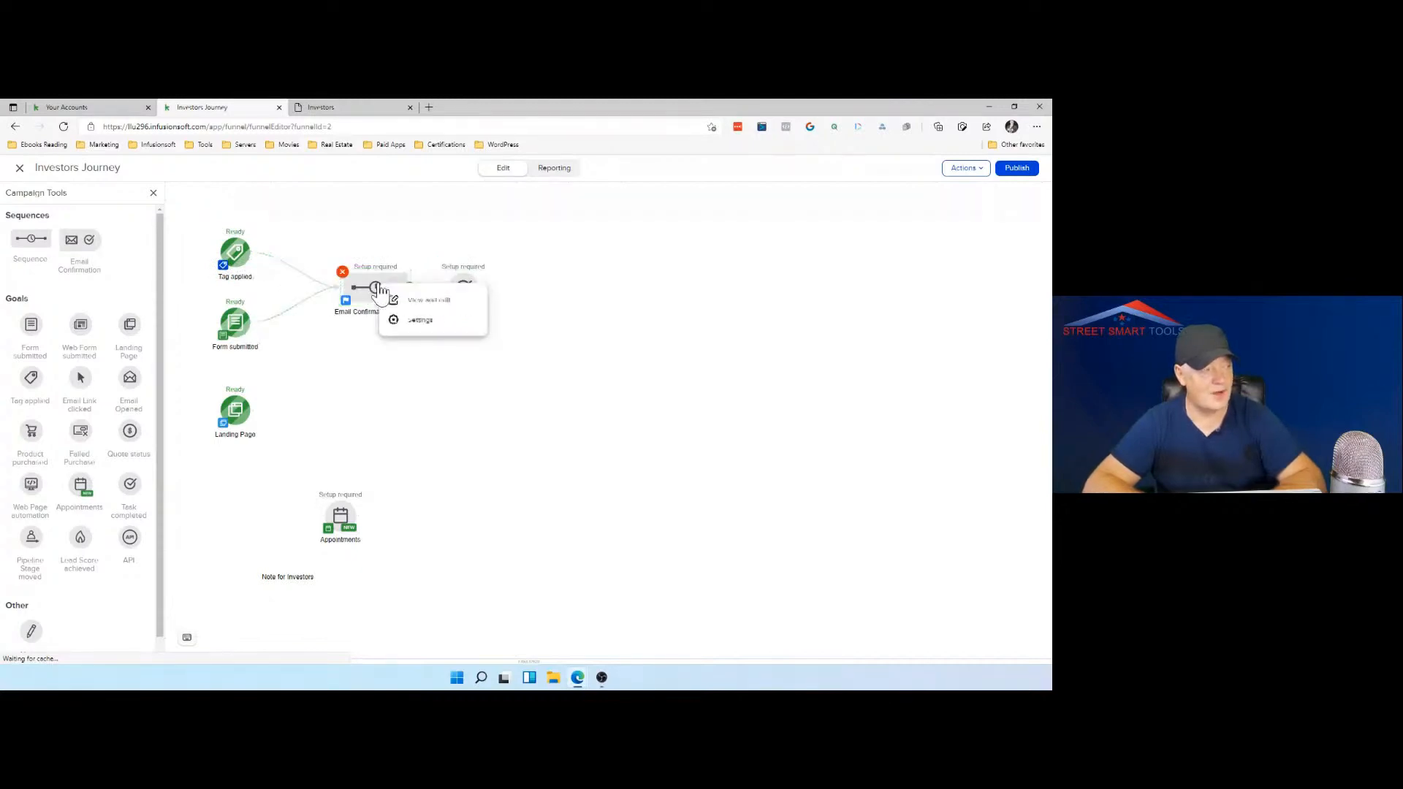
{"action": "left_click", "coordinate": [396, 299]}
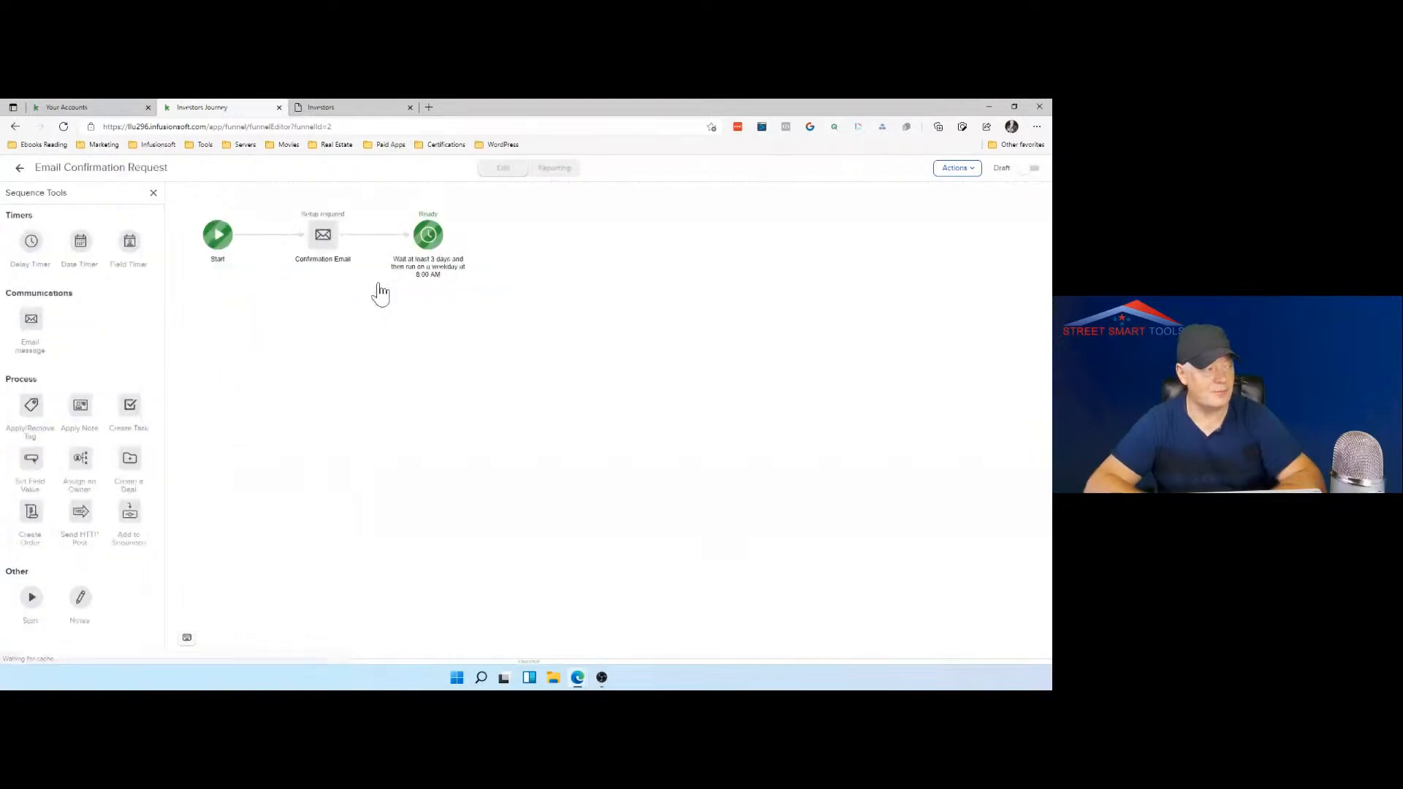
{"action": "double_click", "coordinate": [324, 237]}
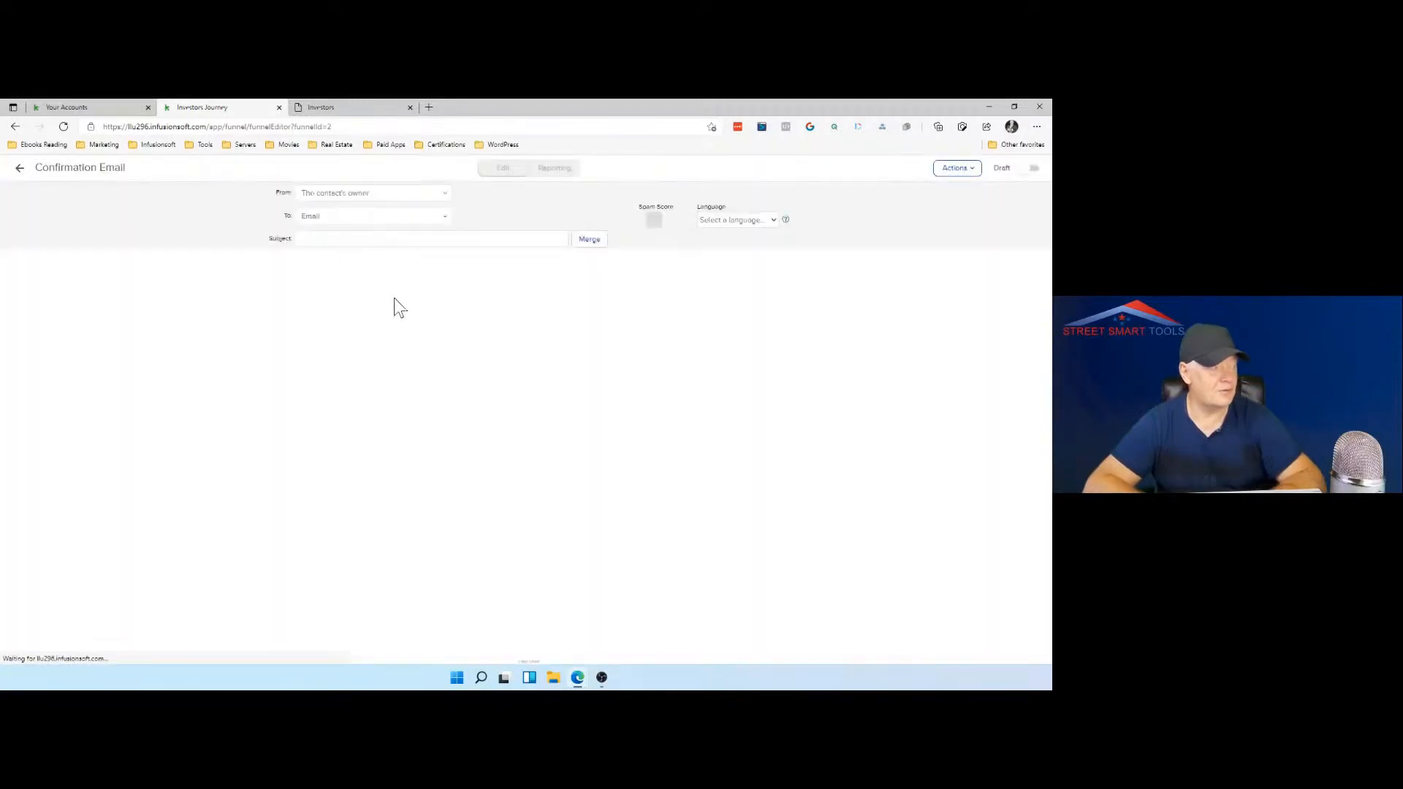
{"action": "left_click", "coordinate": [340, 238]}
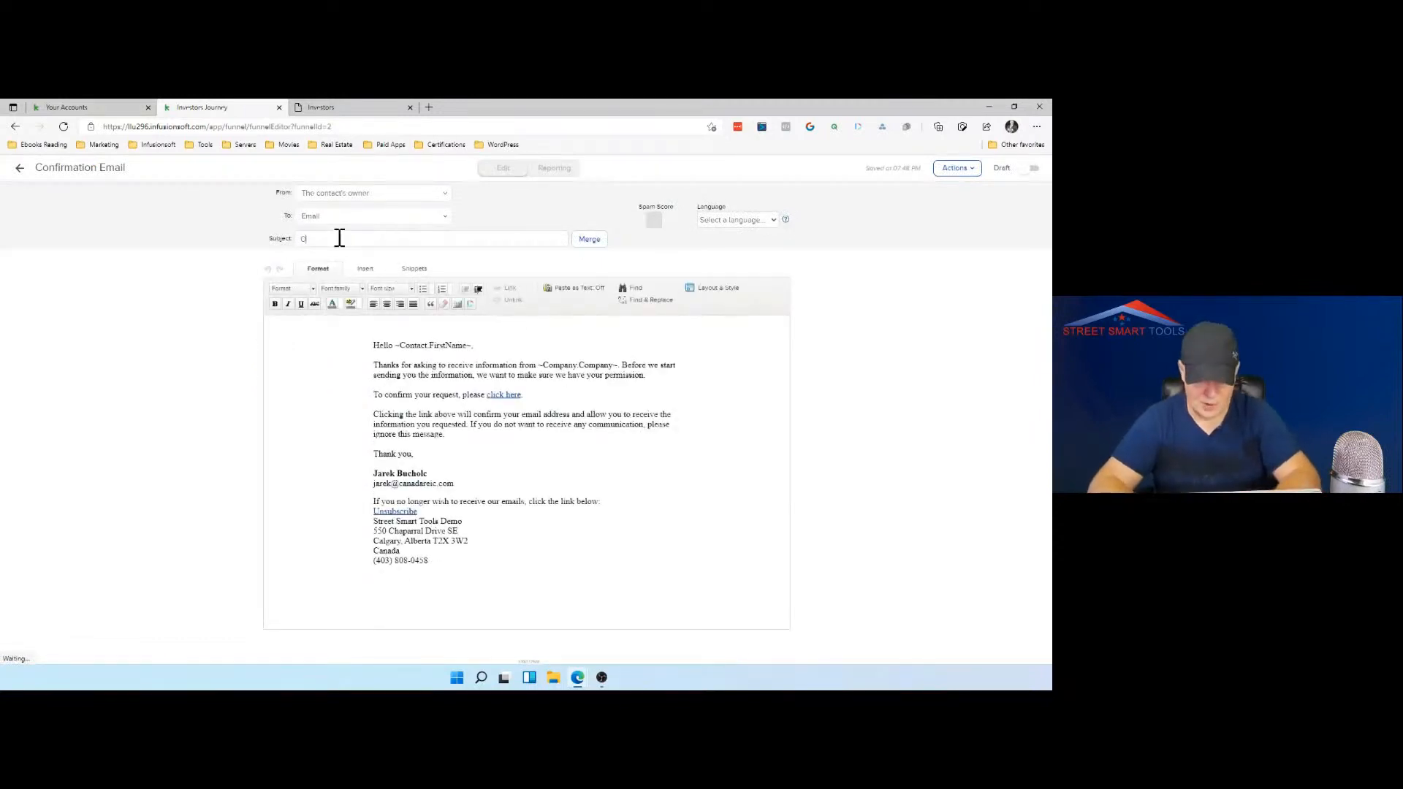
{"action": "type", "text": "One more step"}
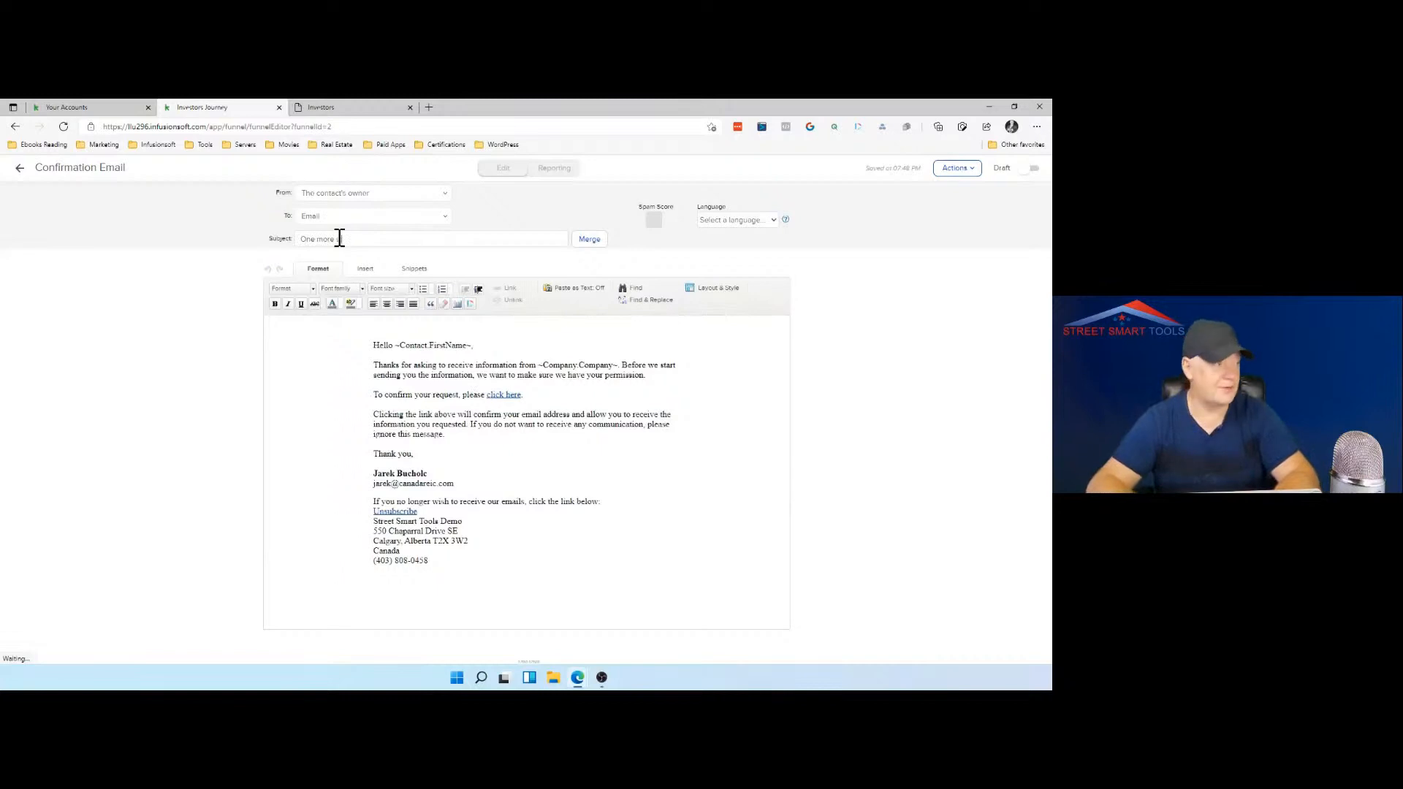
{"action": "left_click", "coordinate": [590, 240]}
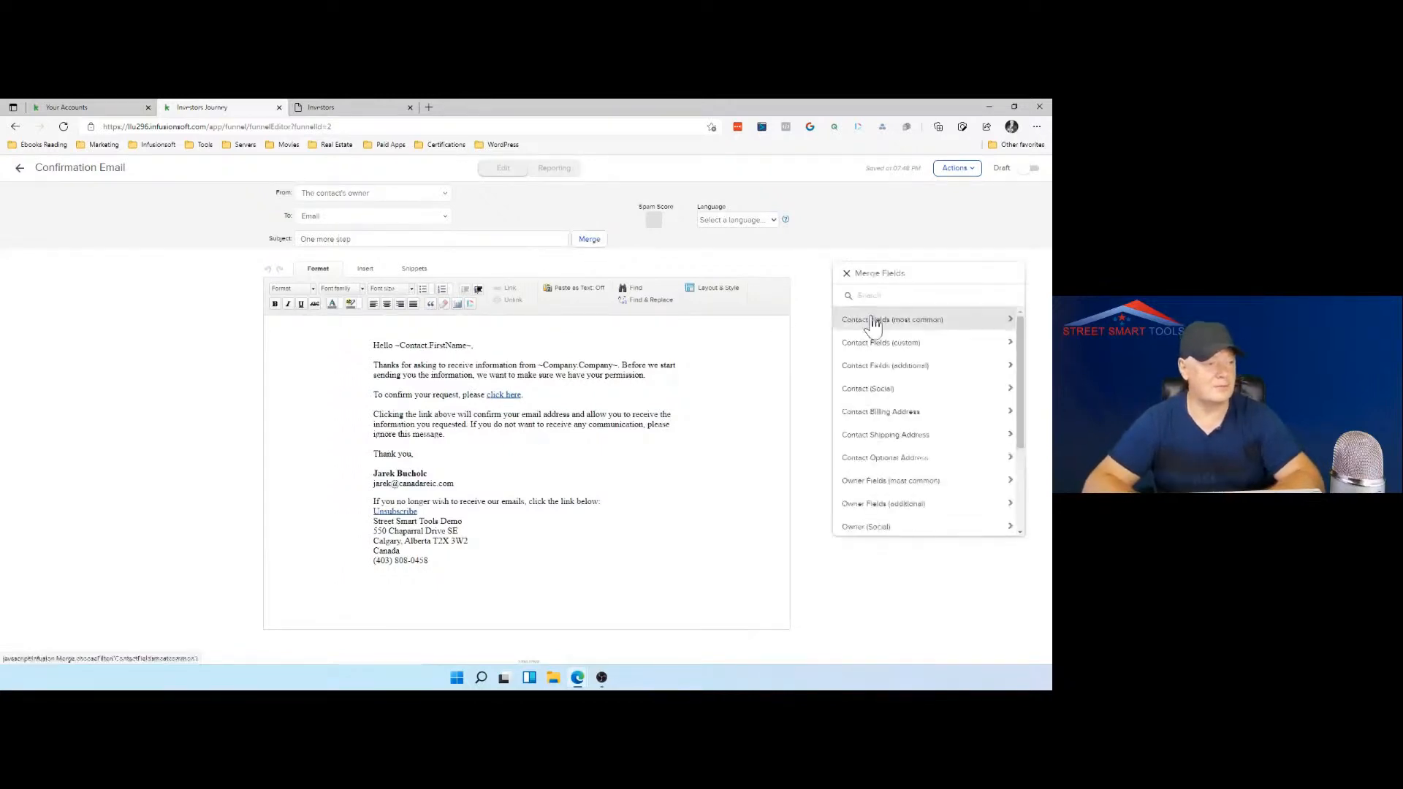
{"action": "left_click", "coordinate": [877, 320]}
{"action": "left_click", "coordinate": [866, 321]}
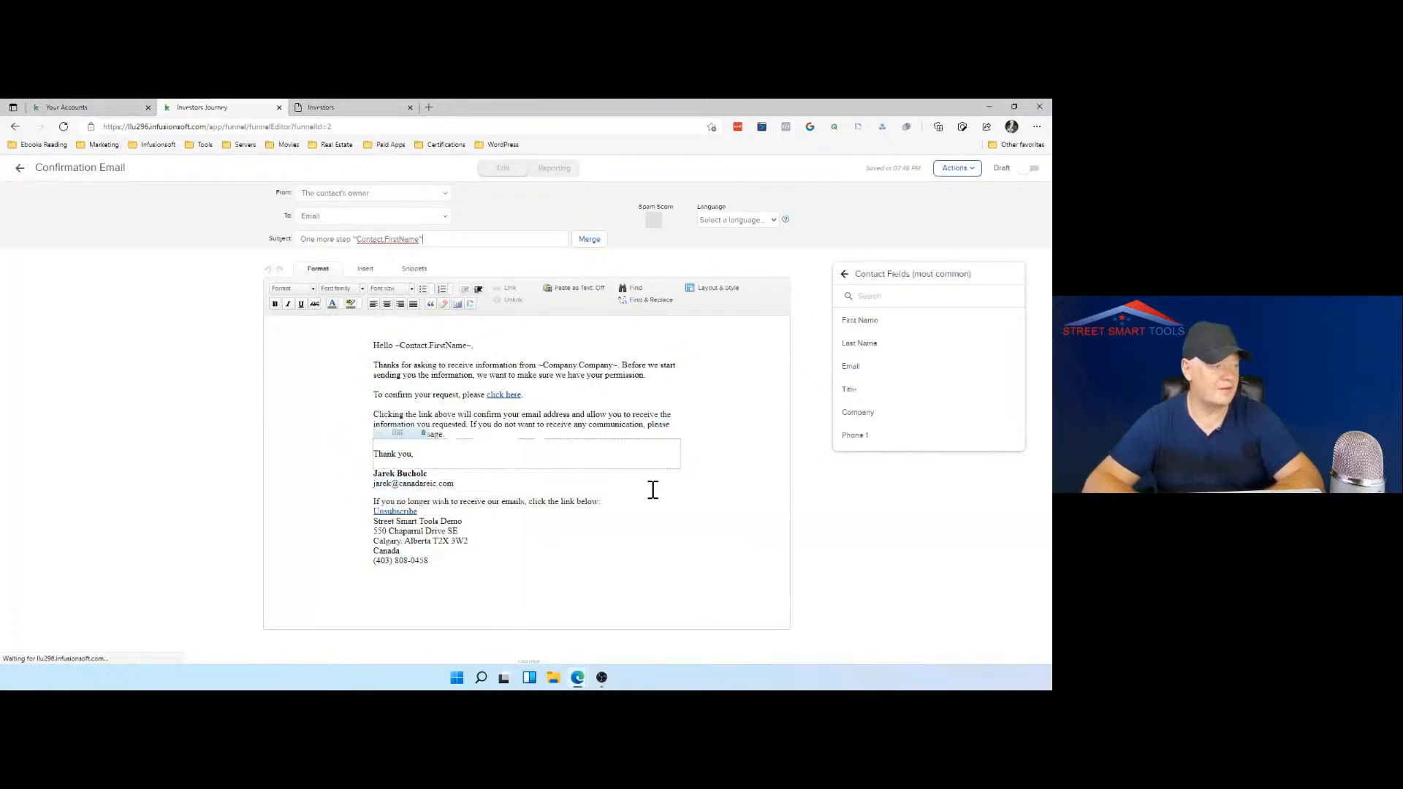
Step: Mark the Confirmation Email and the Email Confirmation Request sequence as Ready, and return to the Investors Journey campaign
{"action": "left_click", "coordinate": [1033, 172]}
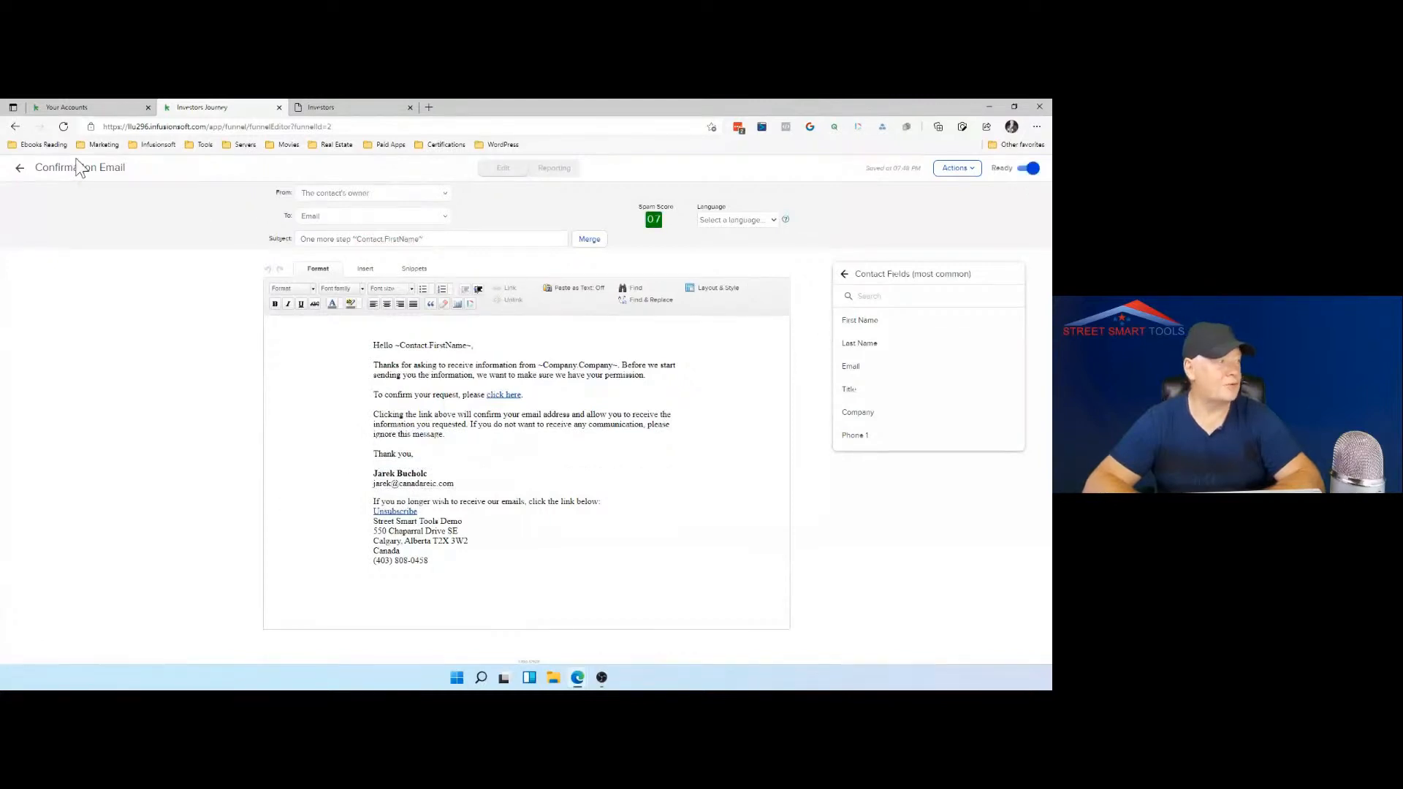
{"action": "left_click", "coordinate": [21, 169]}
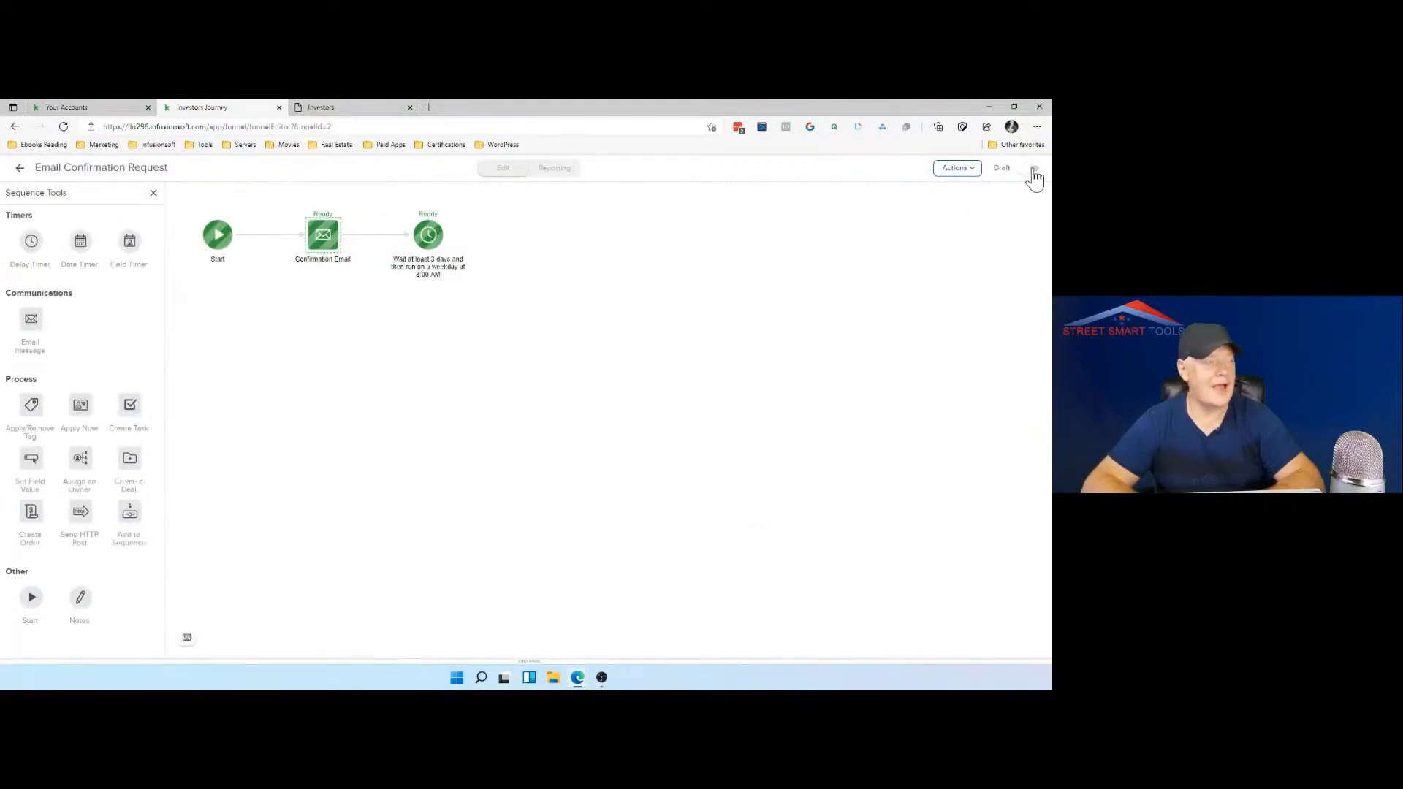
{"action": "left_click", "coordinate": [1033, 171]}
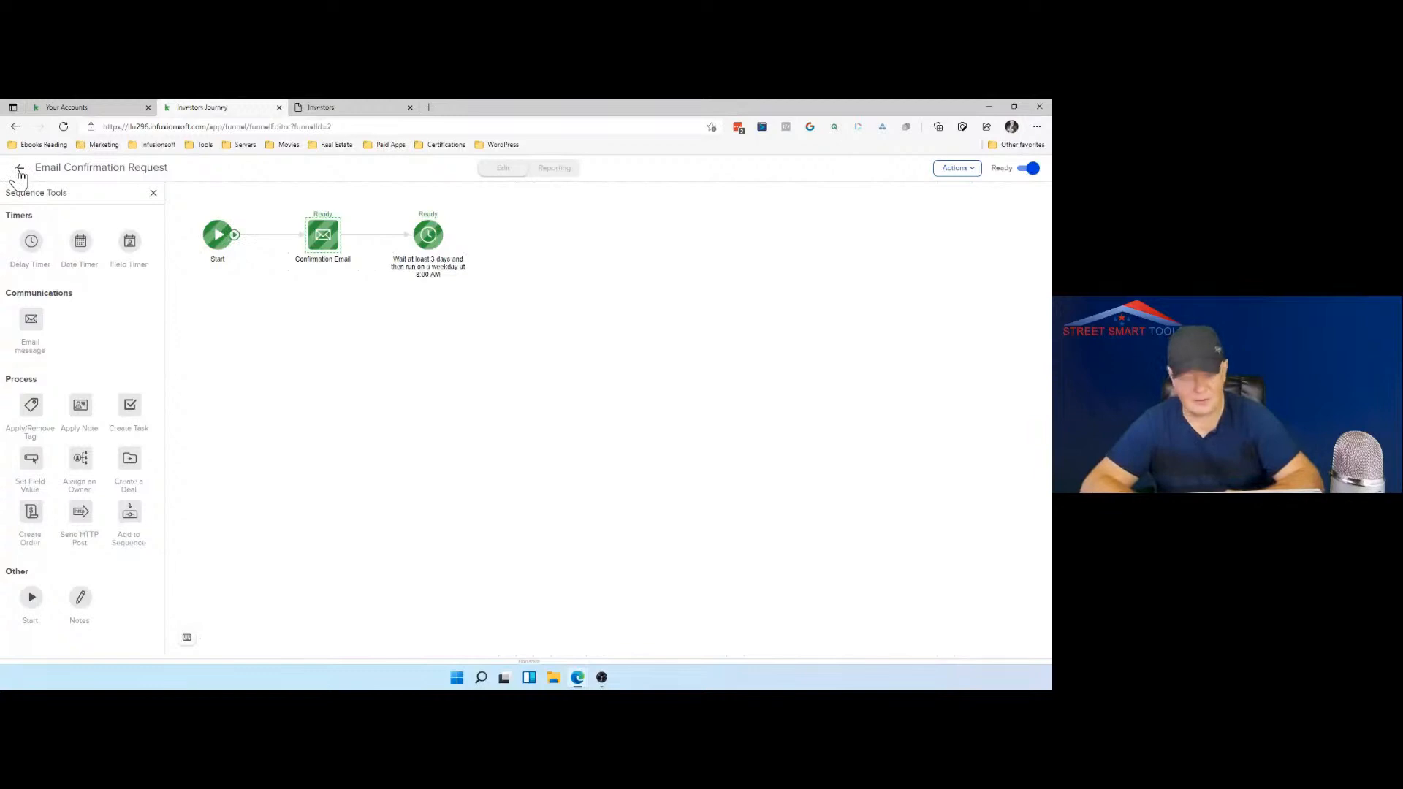
{"action": "left_click", "coordinate": [19, 174]}
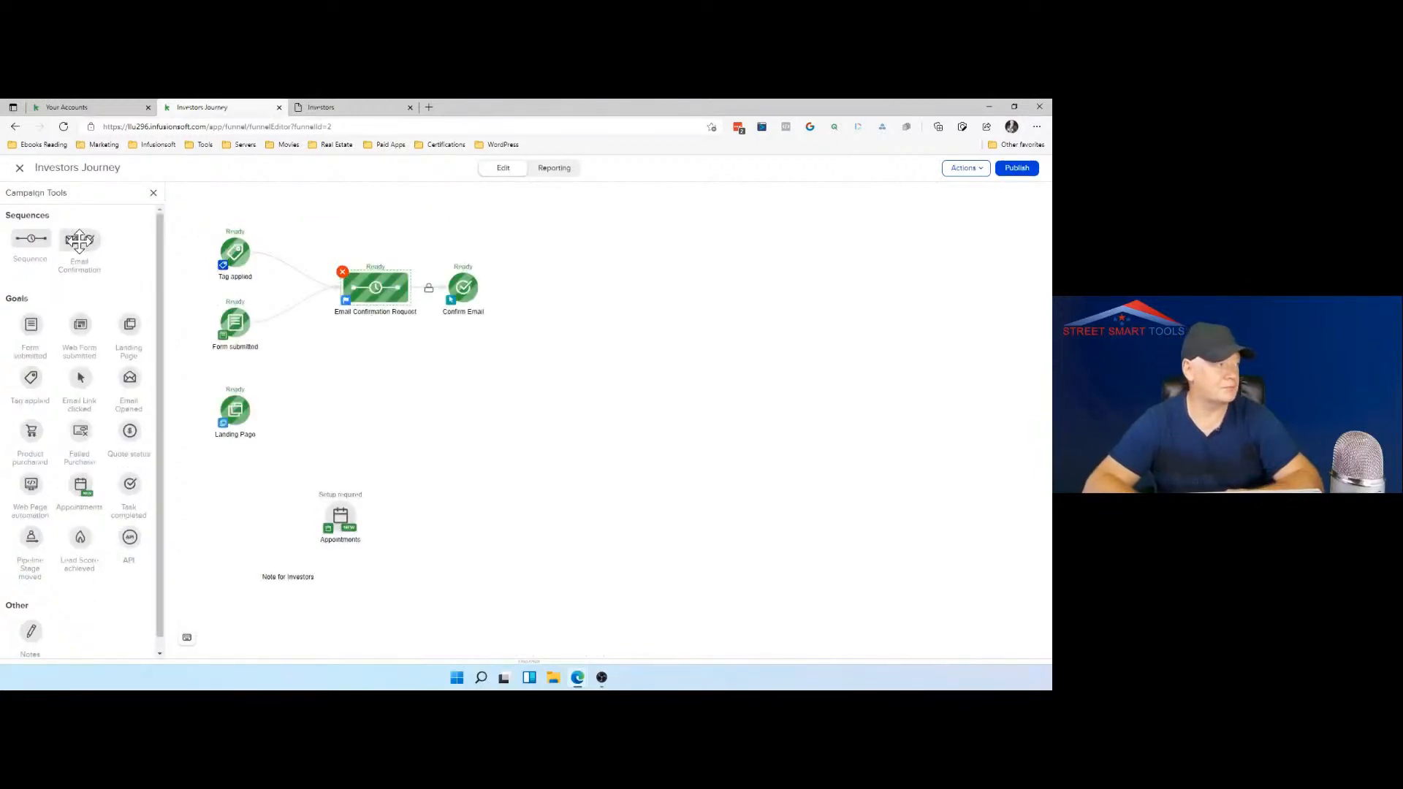
Step: Add a second Email Confirmation sequence, connect the first Email Confirmation Request sequence to it, and open the new sequence for editing
{"action": "left_click_drag", "start_coordinate": [80, 240], "coordinate": [500, 350]}
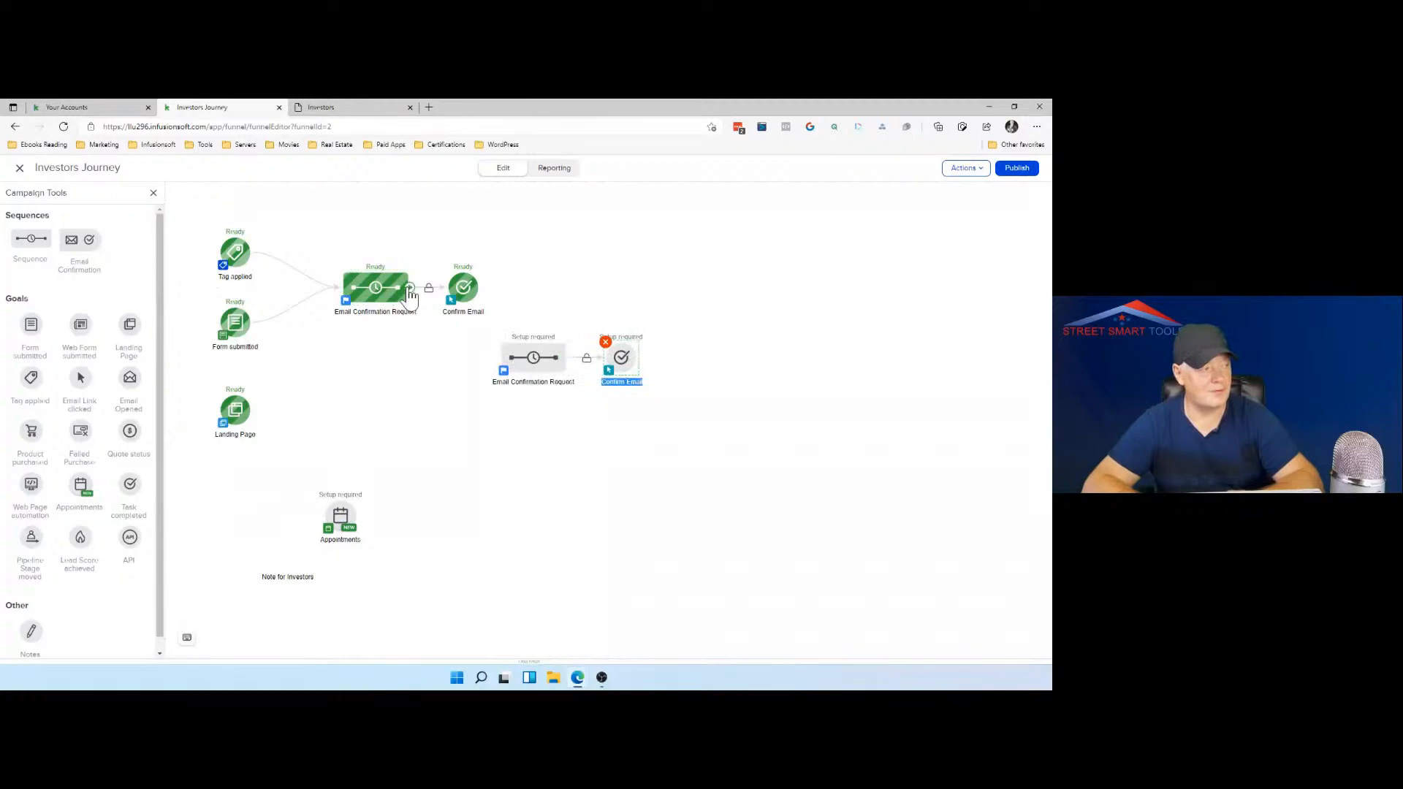
{"action": "left_click_drag", "start_coordinate": [407, 300], "coordinate": [503, 371]}
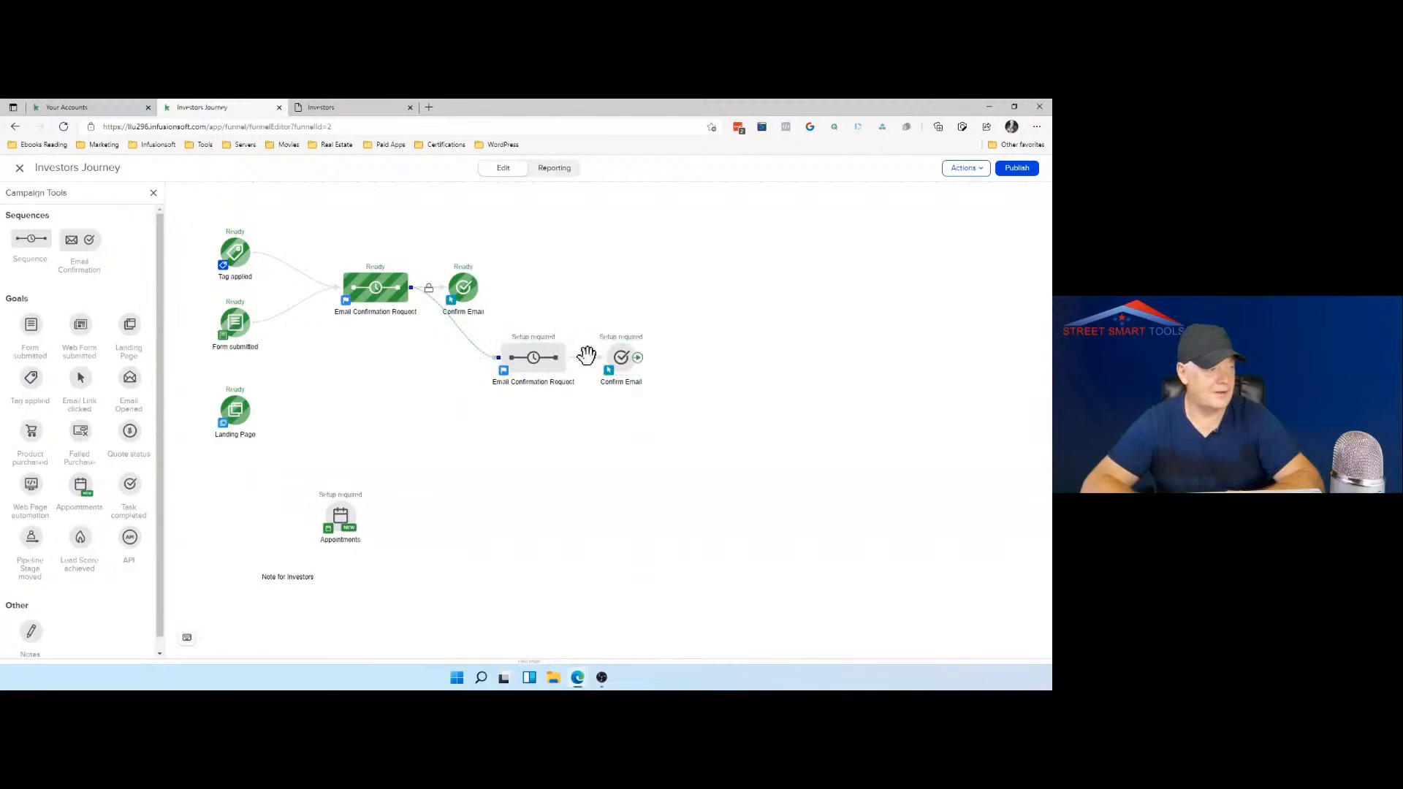
{"action": "left_click", "coordinate": [536, 362]}
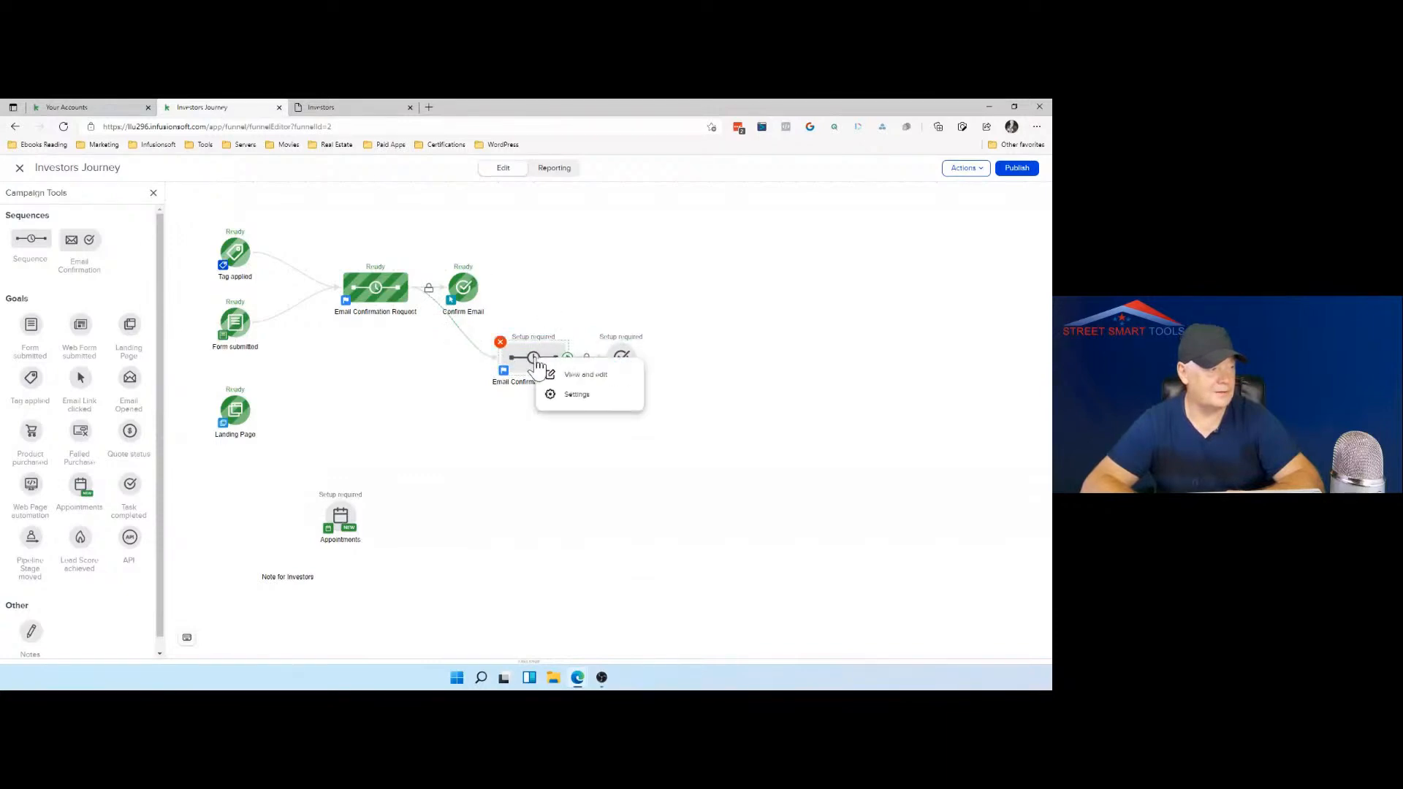
{"action": "left_click", "coordinate": [563, 376]}
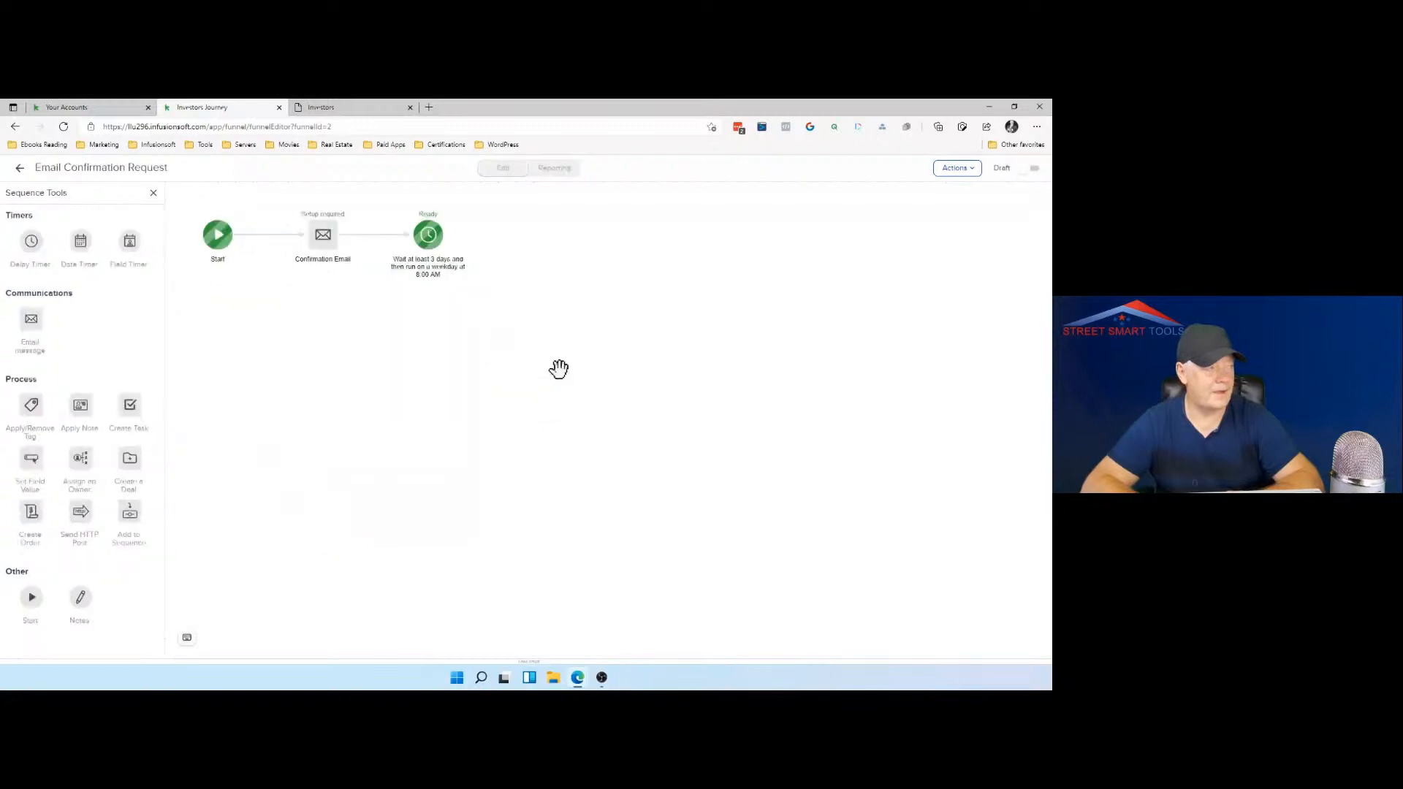
Step: Set the subject of the new sequence's Confirmation Email to "Let's get ball rolling", correcting the misspelled words
{"action": "double_click", "coordinate": [321, 249]}
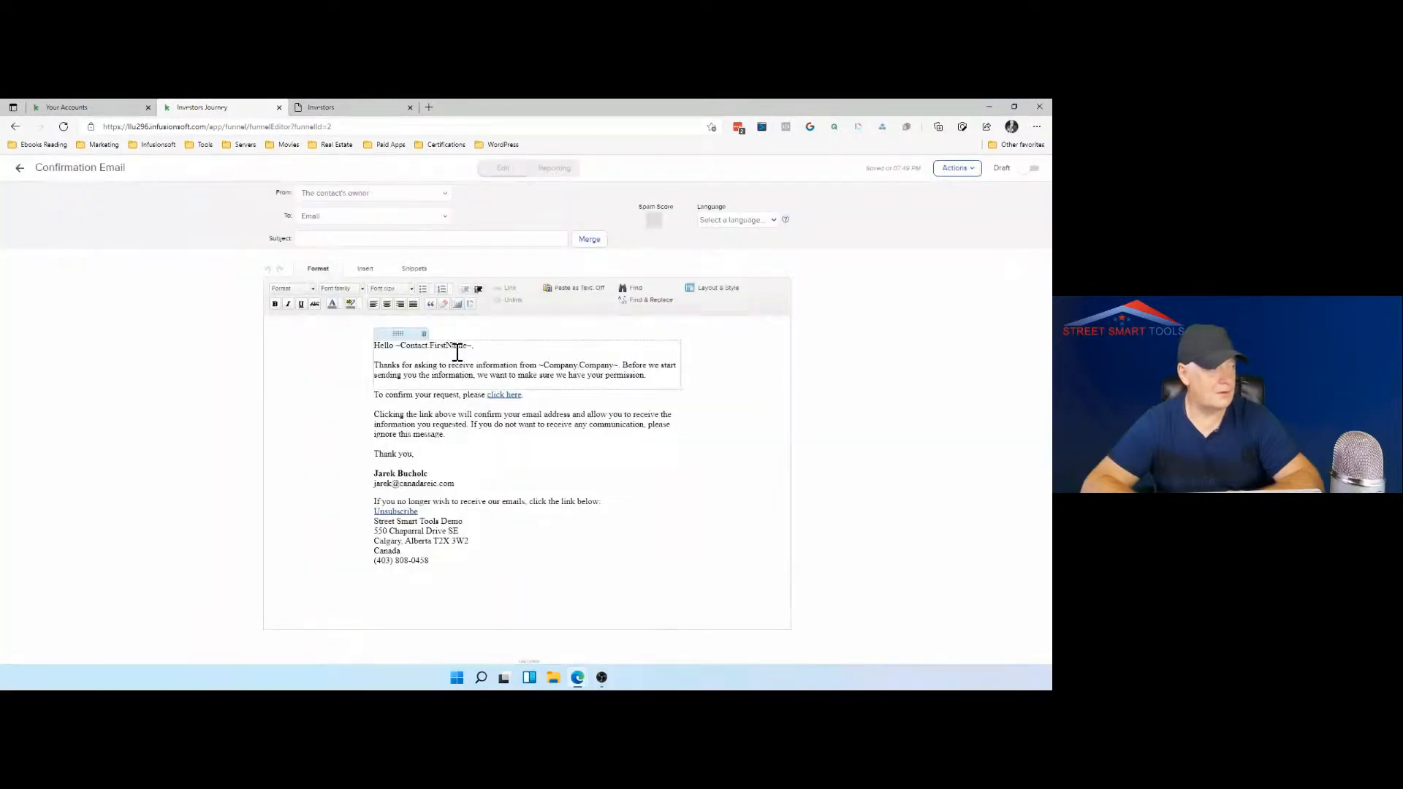
{"action": "left_click", "coordinate": [463, 239]}
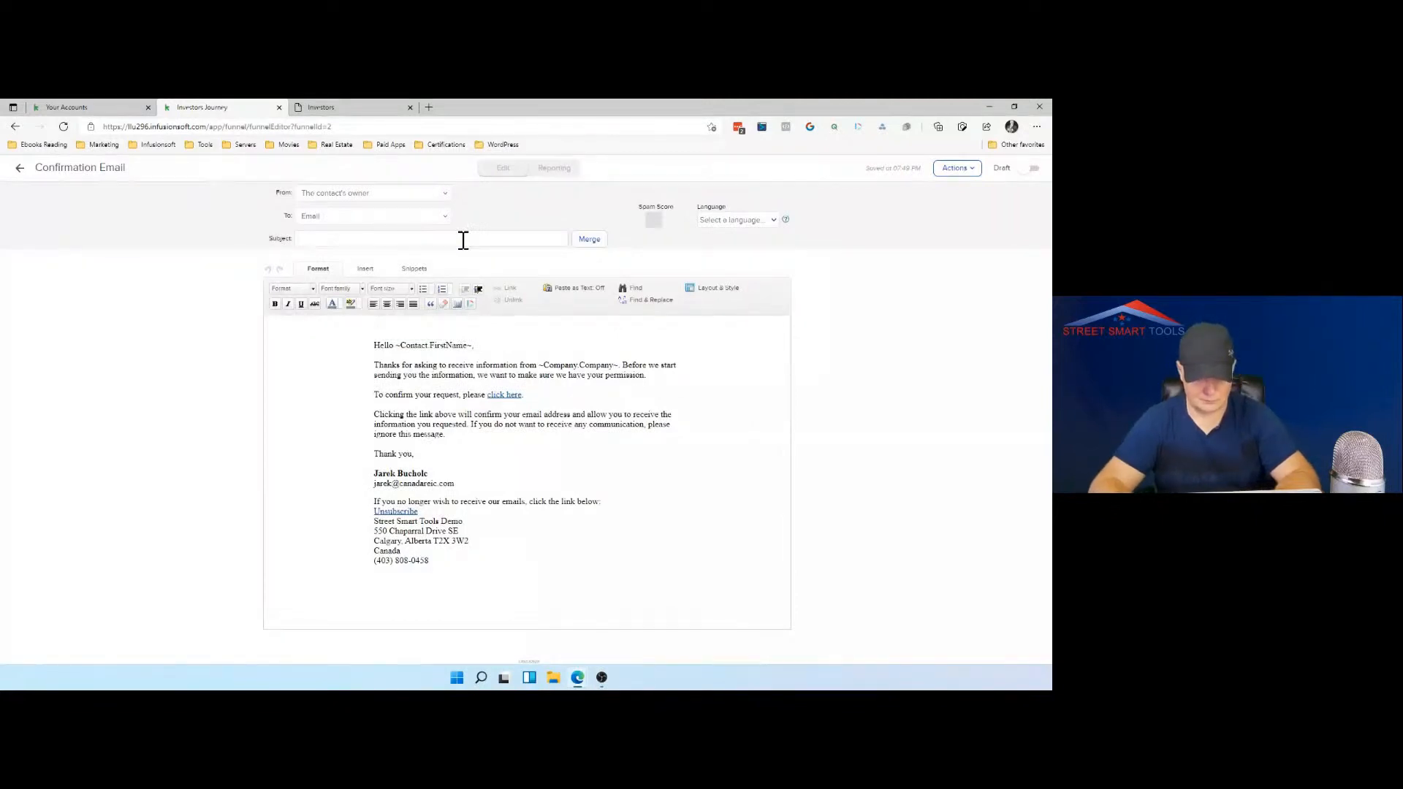
{"action": "type", "text": "Let"}
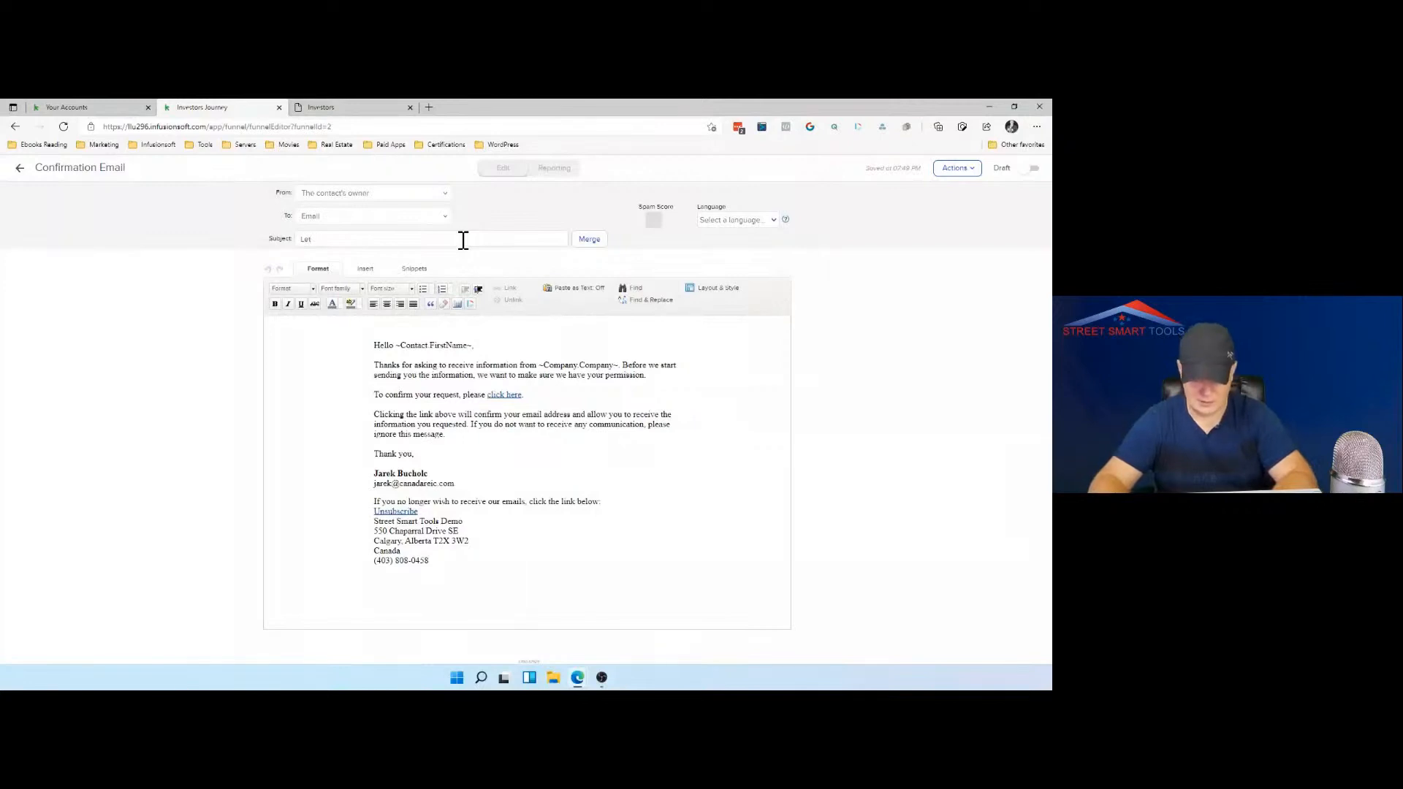
{"action": "type", "text": "s's get stll rolling"}
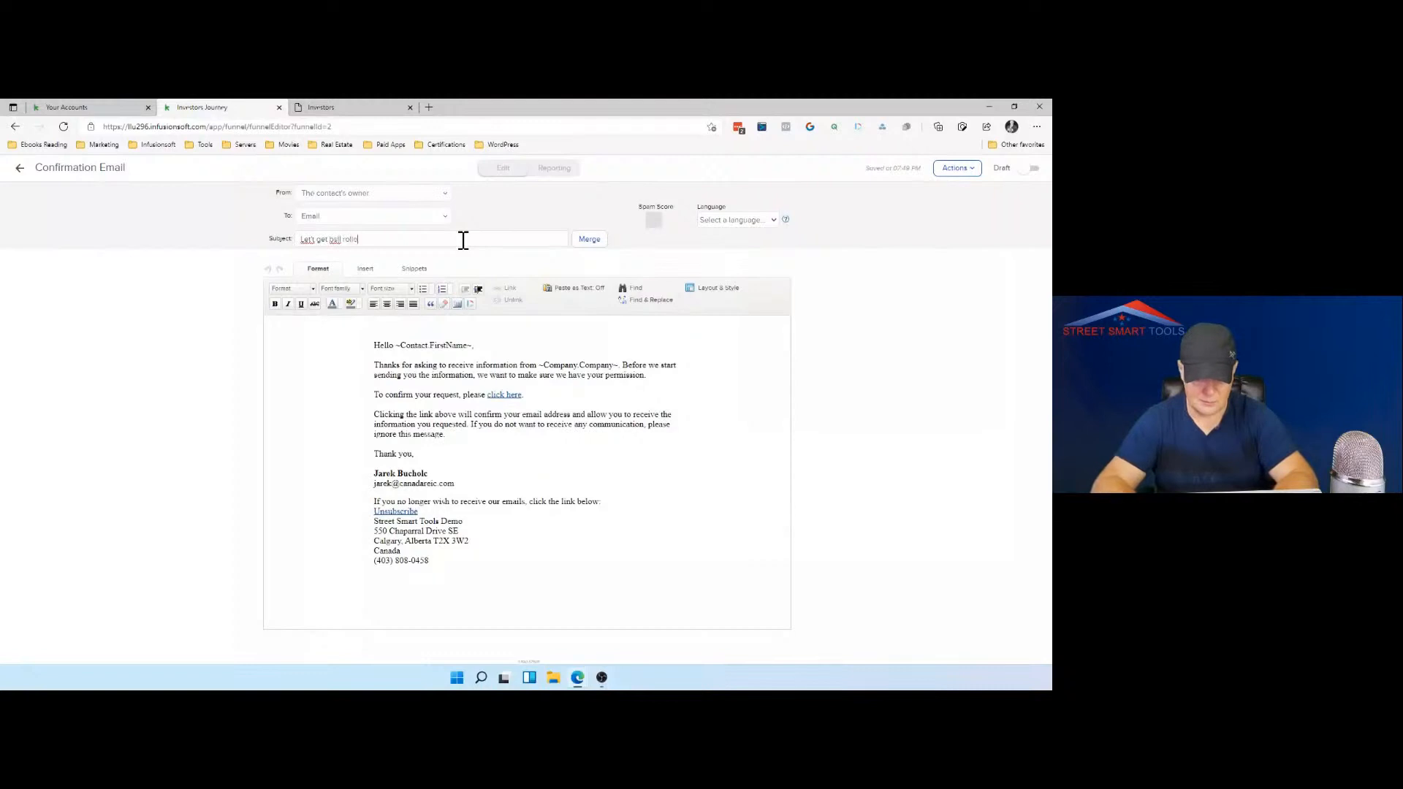
{"action": "right_click", "coordinate": [336, 240]}
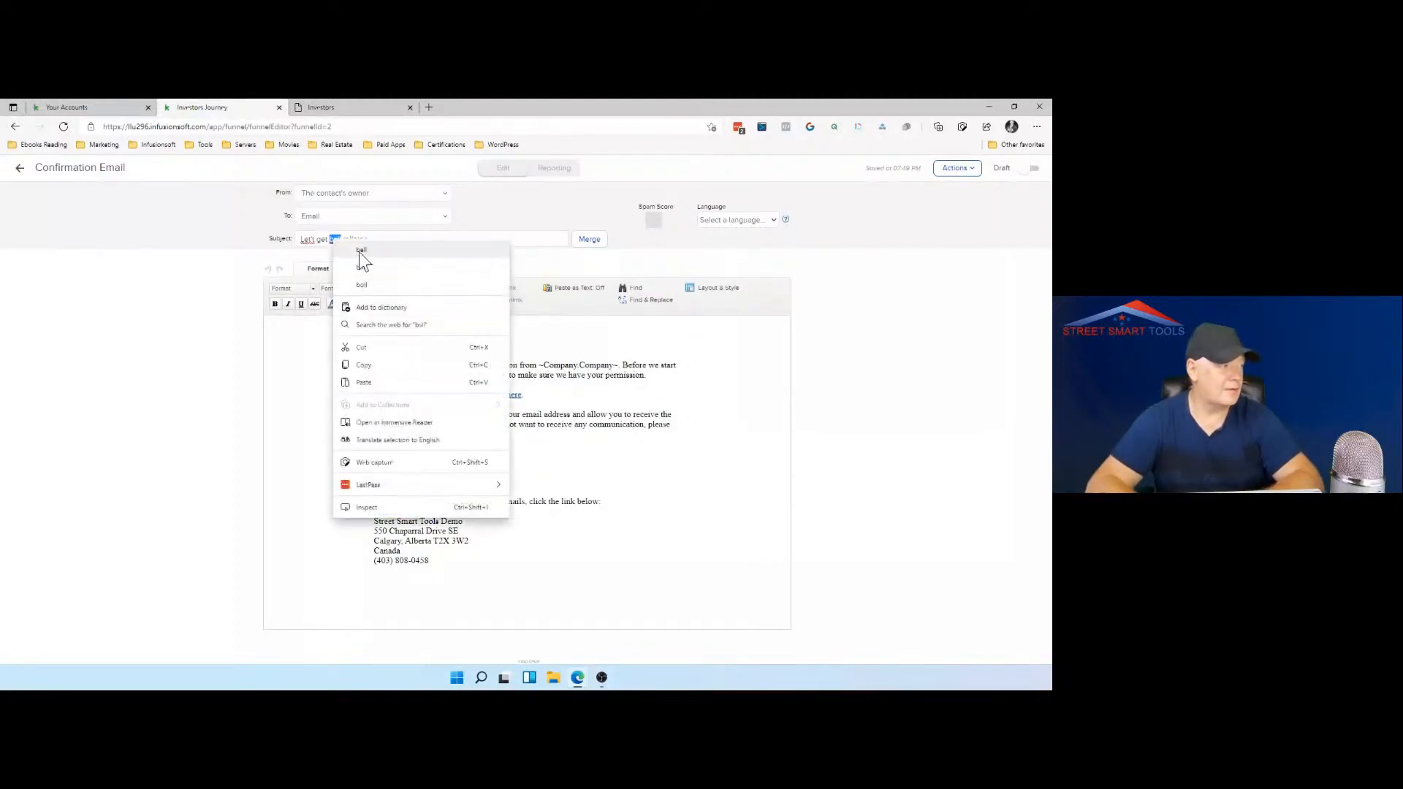
{"action": "left_click", "coordinate": [364, 285]}
{"action": "right_click", "coordinate": [355, 240]}
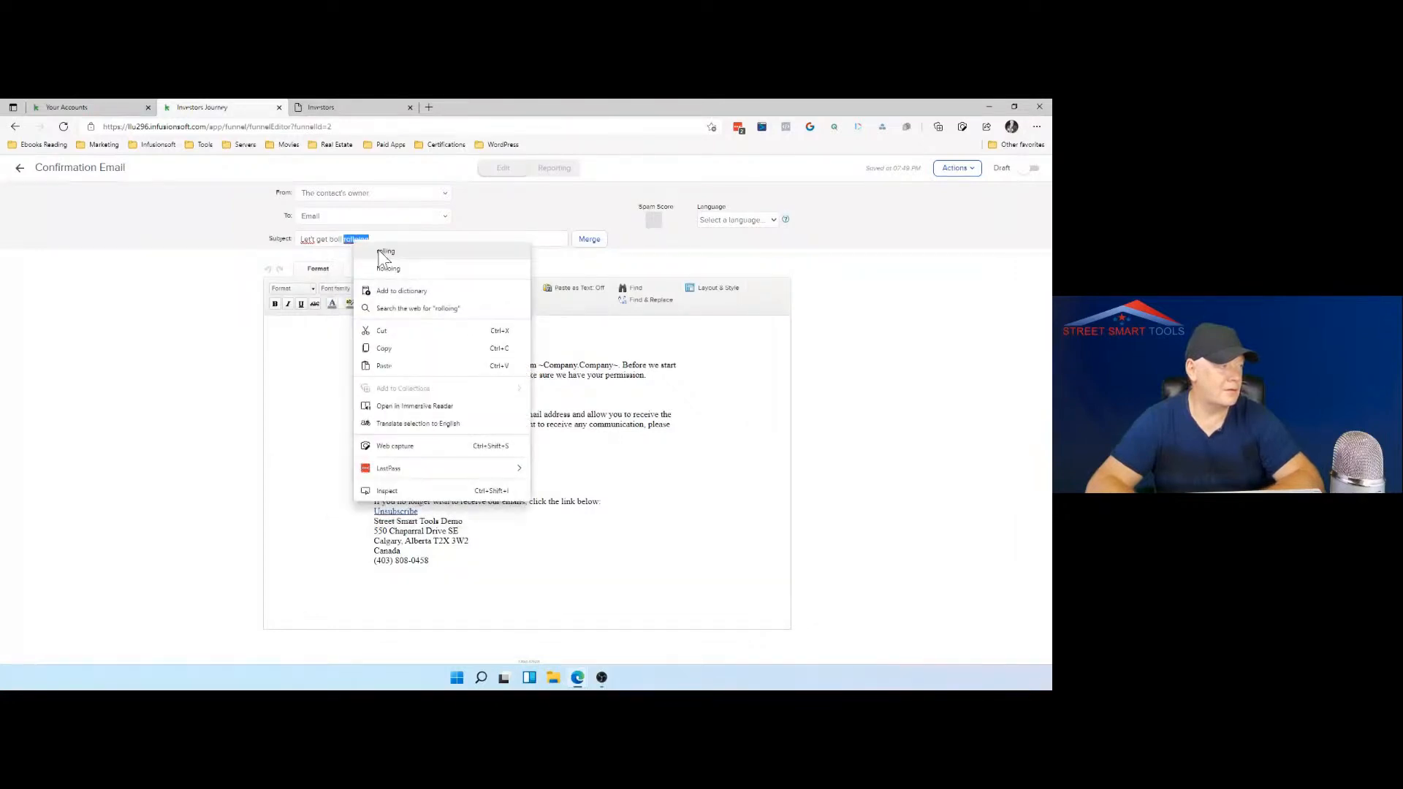
{"action": "left_click", "coordinate": [381, 252]}
Step: Append the contact's First Name merge field to the email subject, separated from the text by a space
{"action": "left_click", "coordinate": [583, 243]}
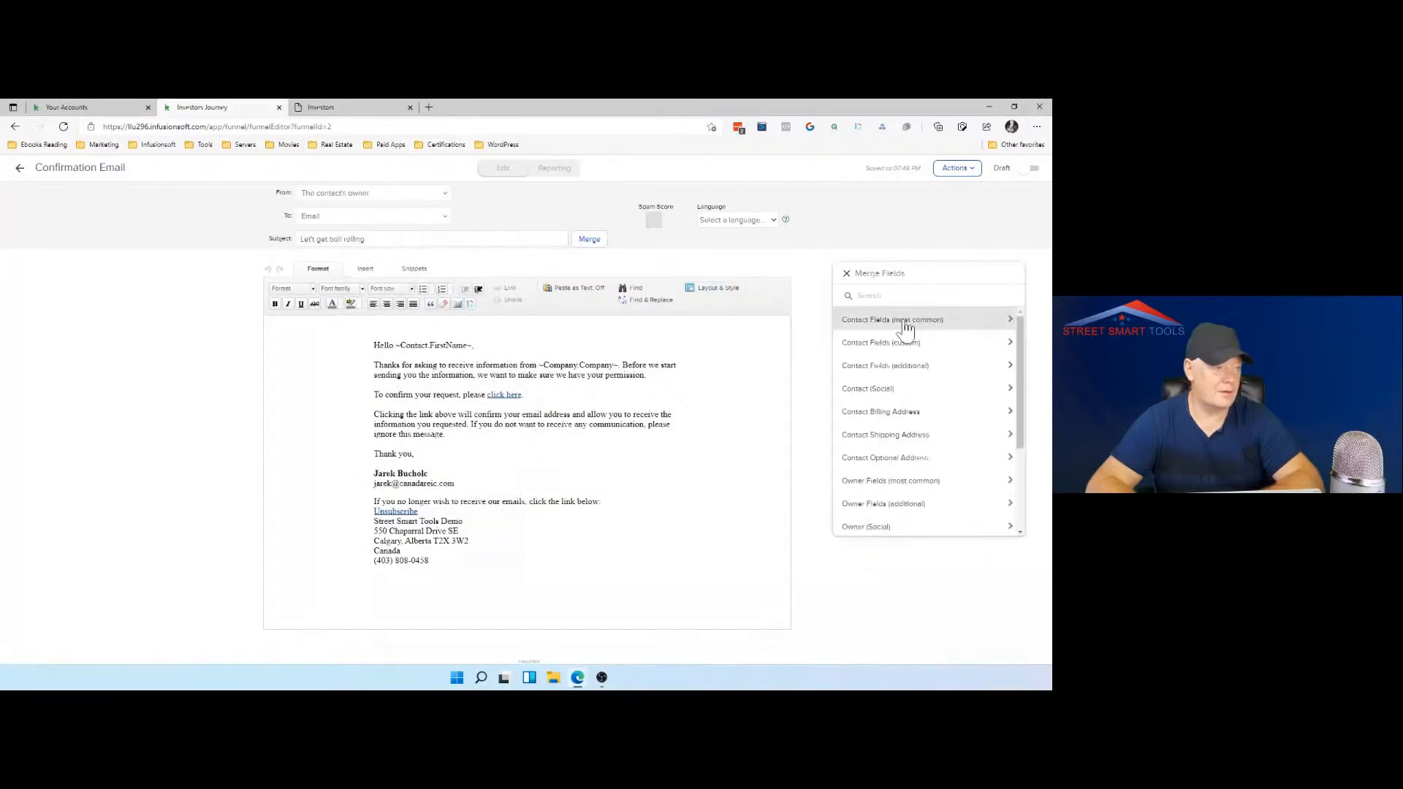
{"action": "left_click", "coordinate": [905, 319]}
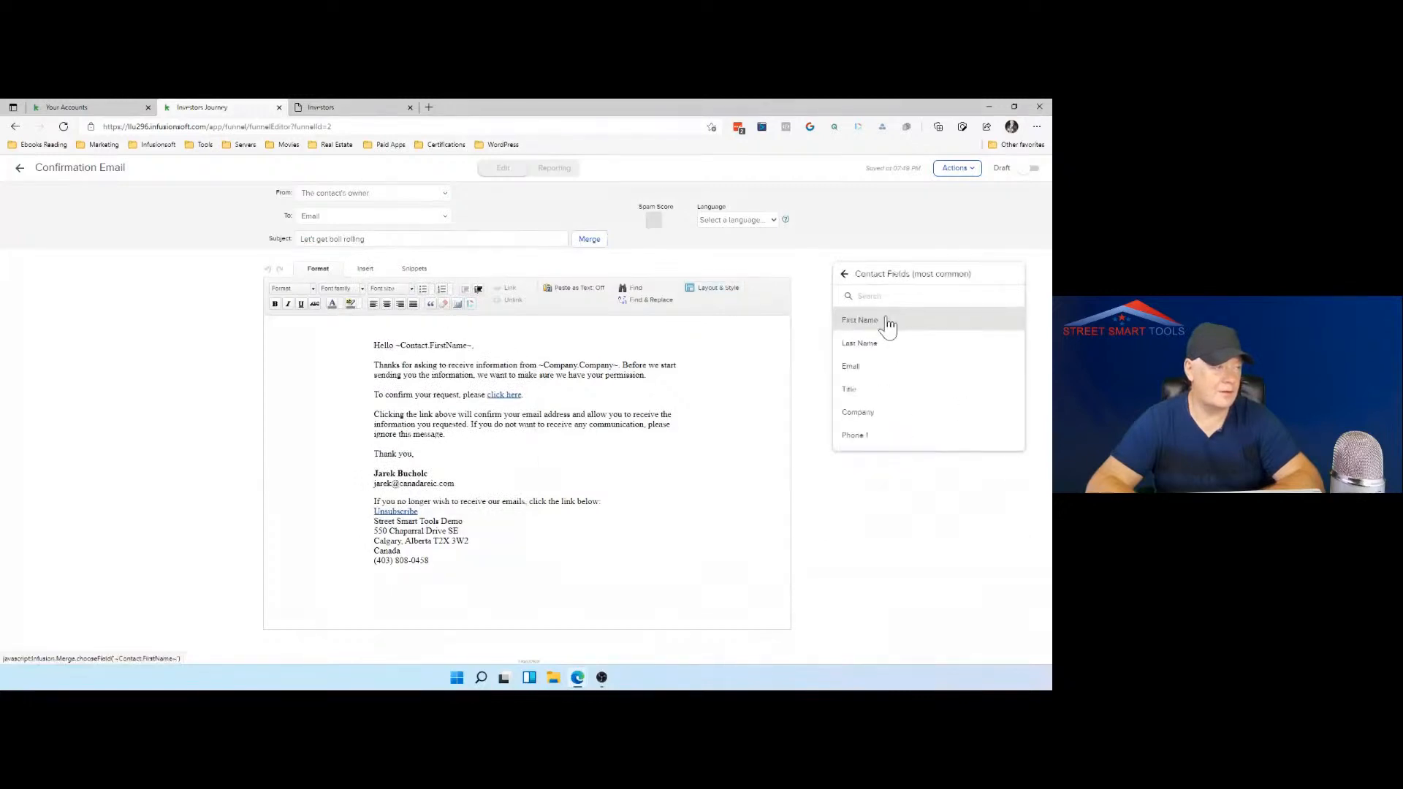
{"action": "left_click", "coordinate": [887, 325]}
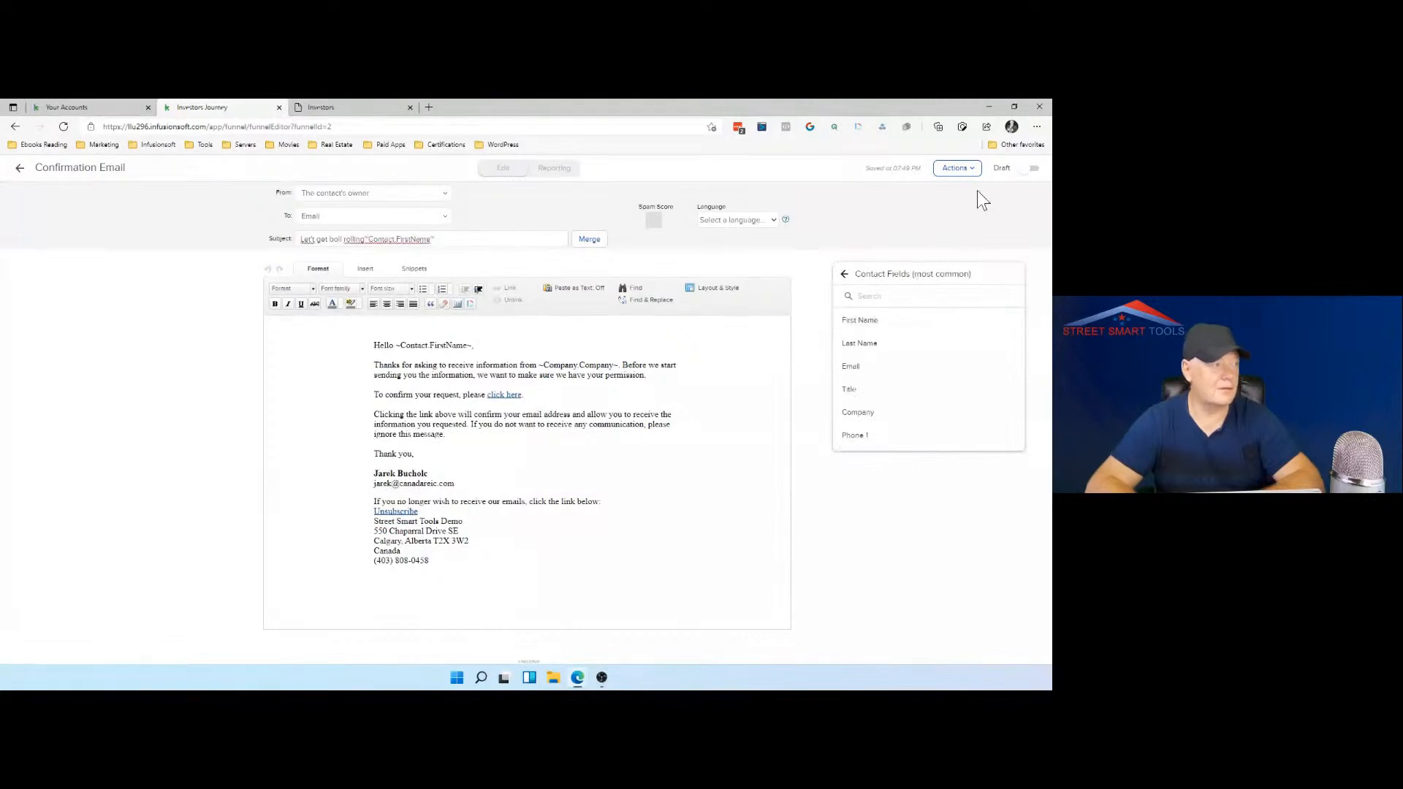
{"action": "left_click", "coordinate": [357, 241]}
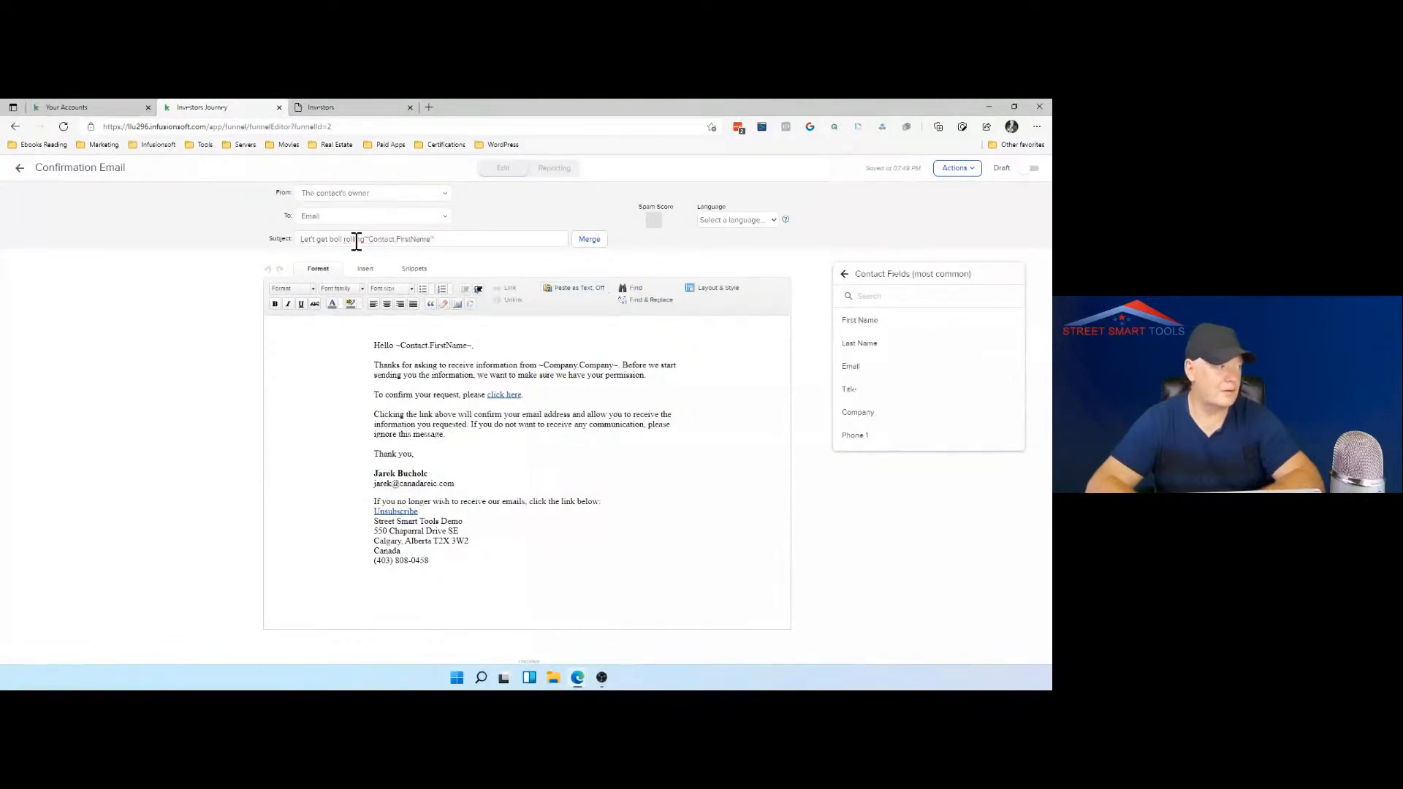
{"action": "right_click", "coordinate": [356, 242]}
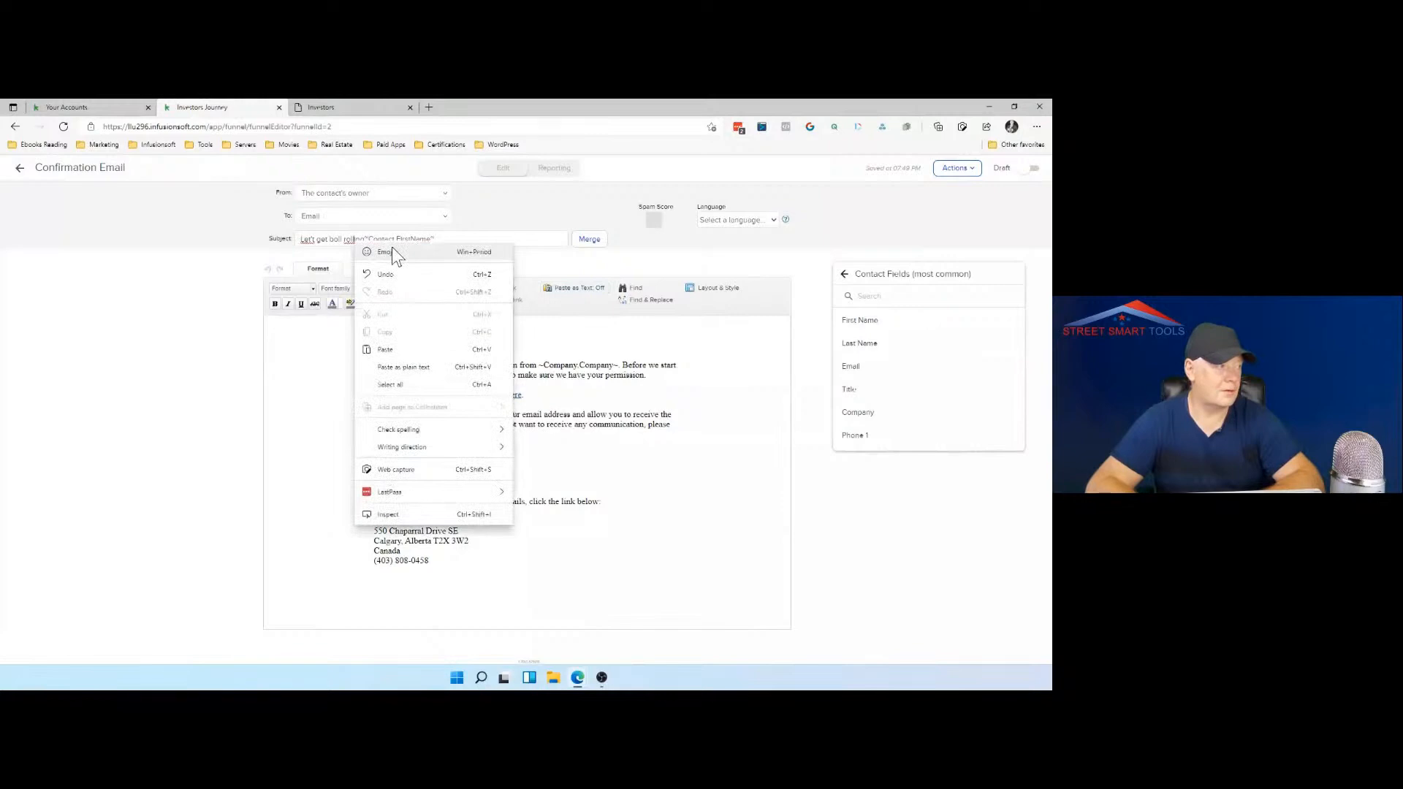
{"action": "left_click", "coordinate": [364, 239]}
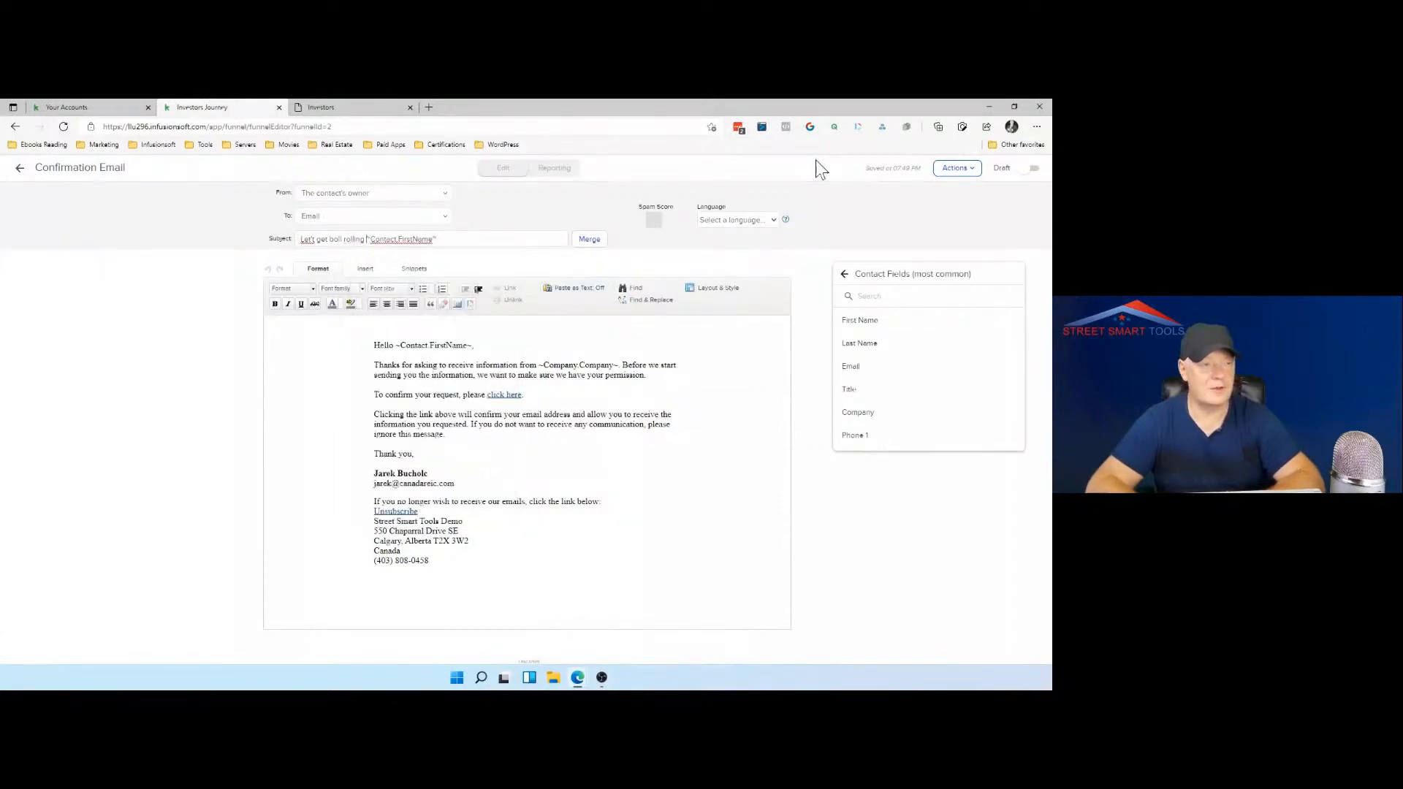
Step: Mark this Confirmation Email and its Email Confirmation Request sequence as Ready, and return to the campaign canvas
{"action": "left_click", "coordinate": [1033, 169]}
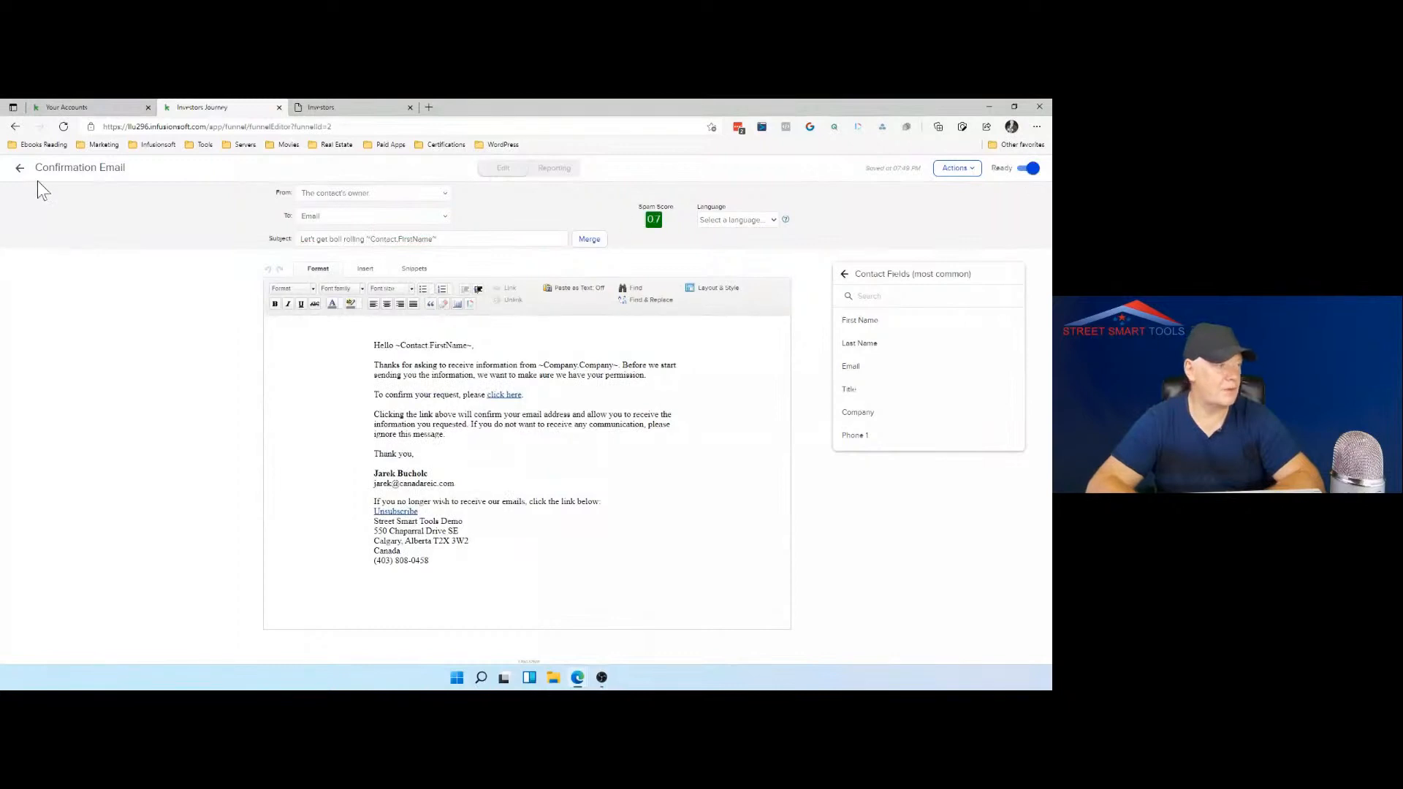
{"action": "left_click", "coordinate": [21, 169]}
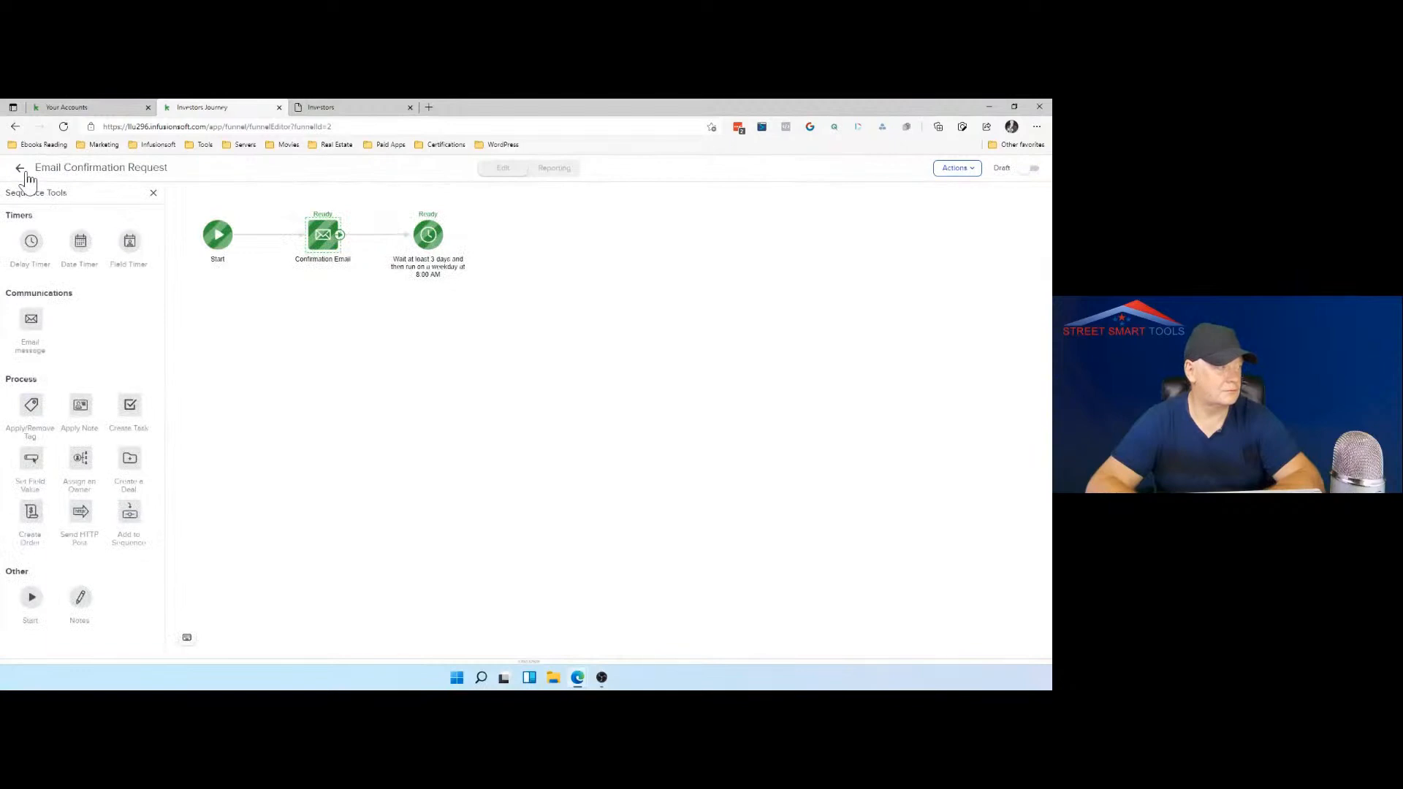
{"action": "left_click", "coordinate": [1036, 170]}
{"action": "left_click", "coordinate": [268, 234]}
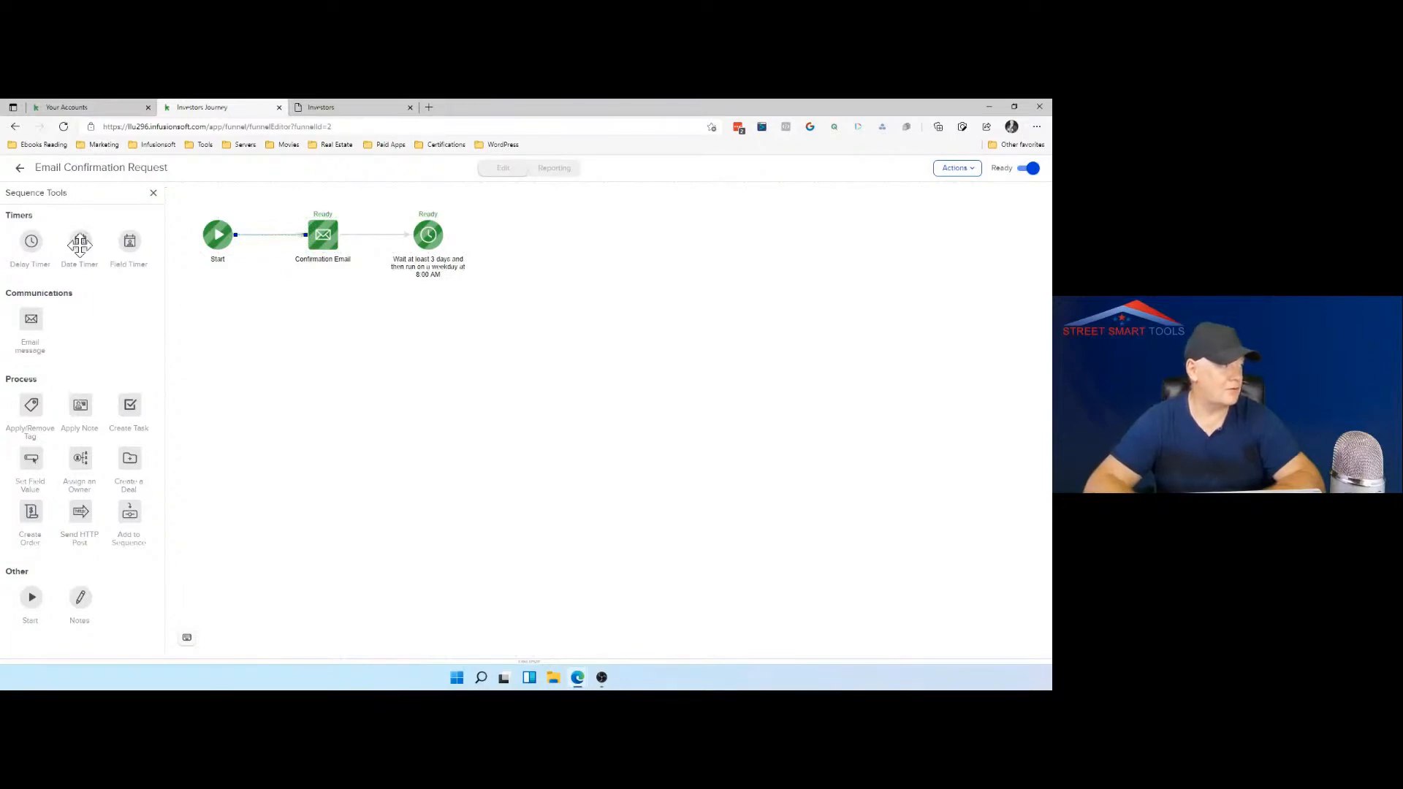
{"action": "left_click_drag", "start_coordinate": [30, 243], "coordinate": [234, 296]}
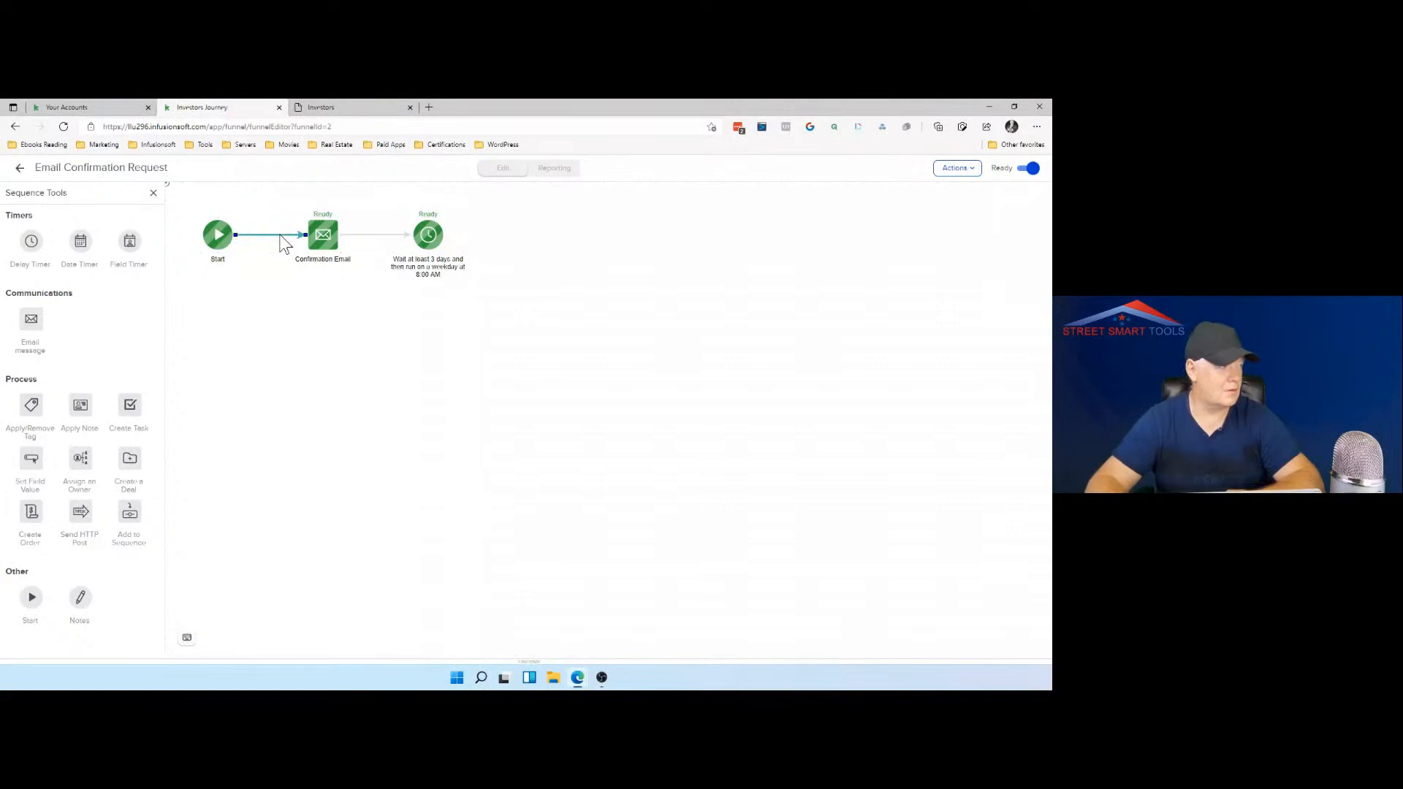
{"action": "left_click", "coordinate": [20, 170]}
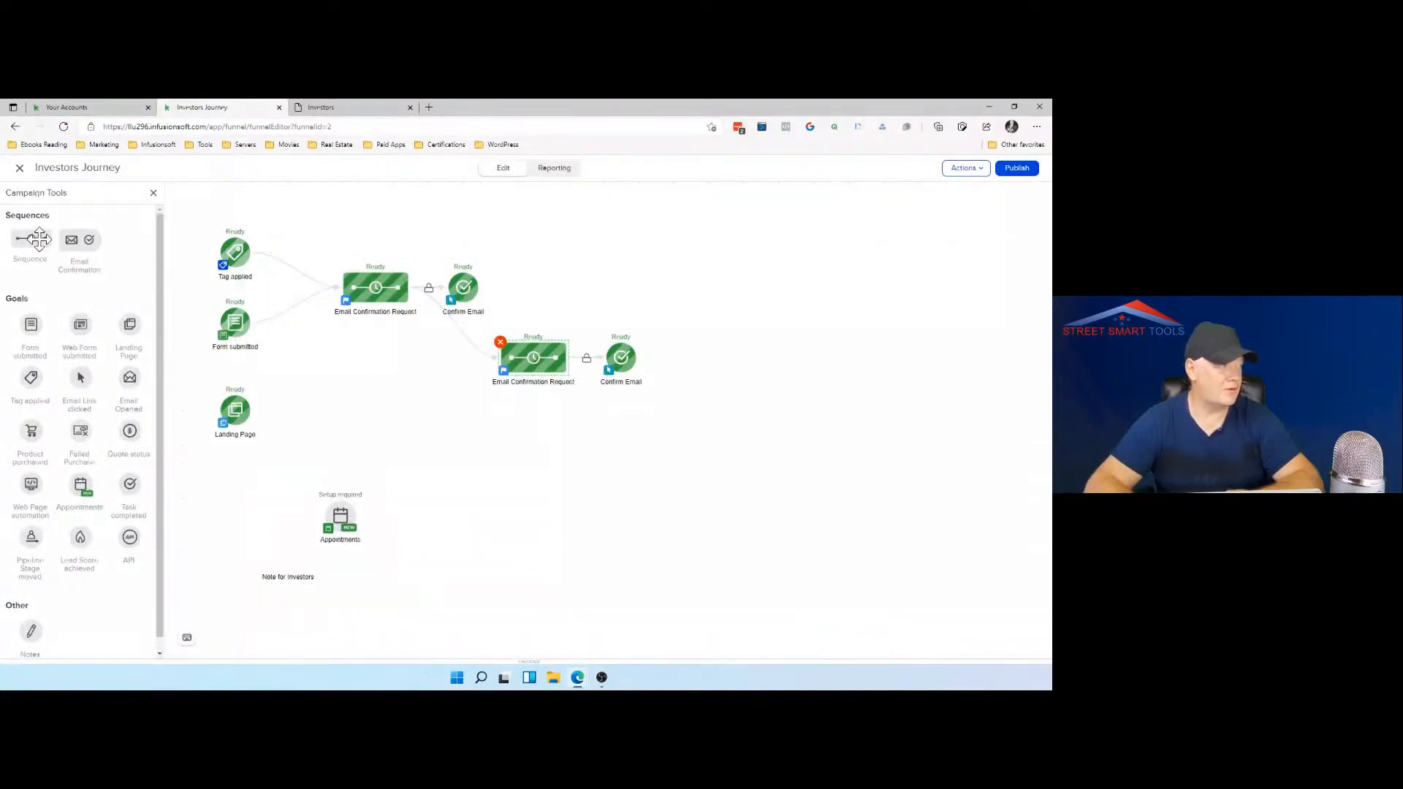
Step: Add a new sequence beyond the two Confirm Email goals and connect both goals to it
{"action": "left_click_drag", "start_coordinate": [39, 238], "coordinate": [709, 305]}
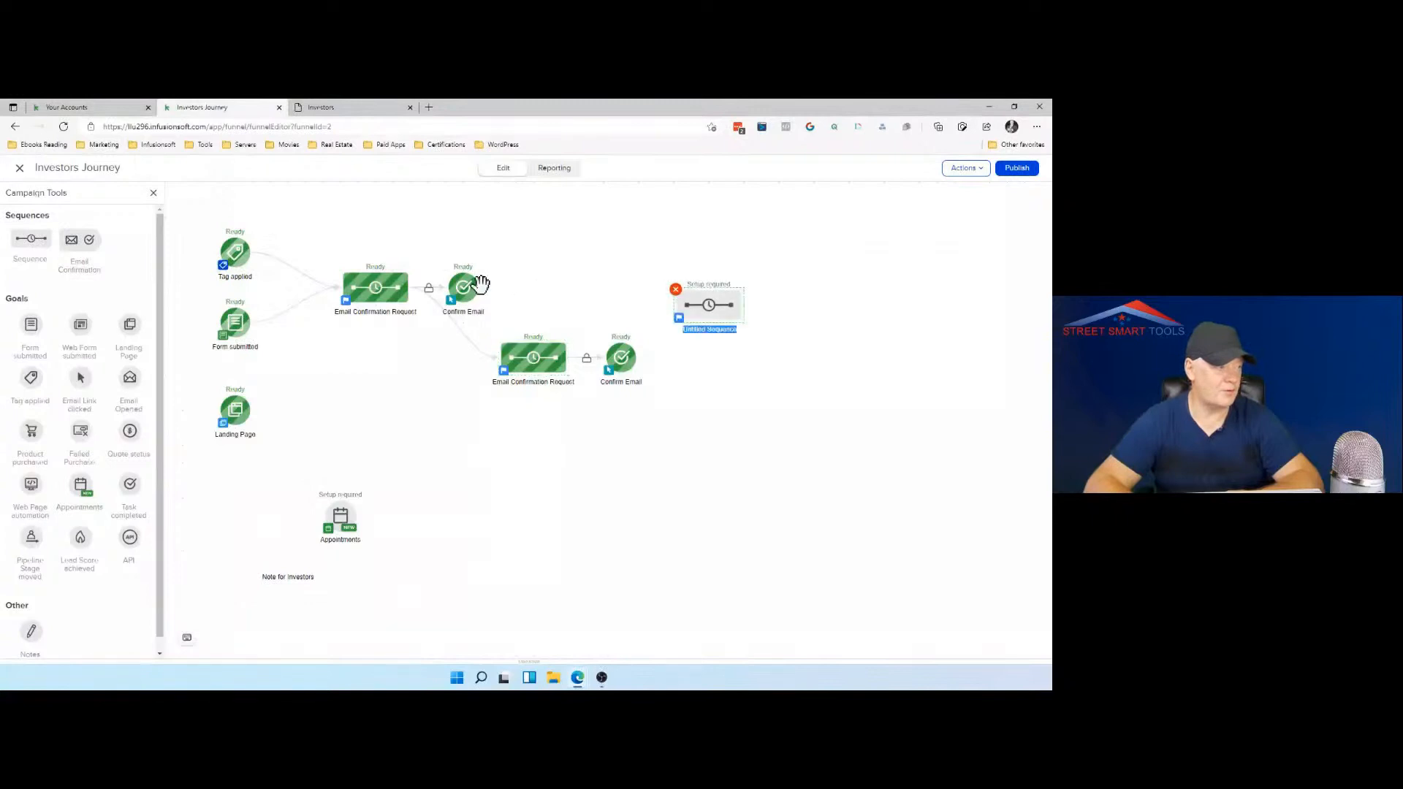
{"action": "left_click_drag", "start_coordinate": [481, 283], "coordinate": [683, 309]}
{"action": "left_click_drag", "start_coordinate": [635, 354], "coordinate": [685, 314]}
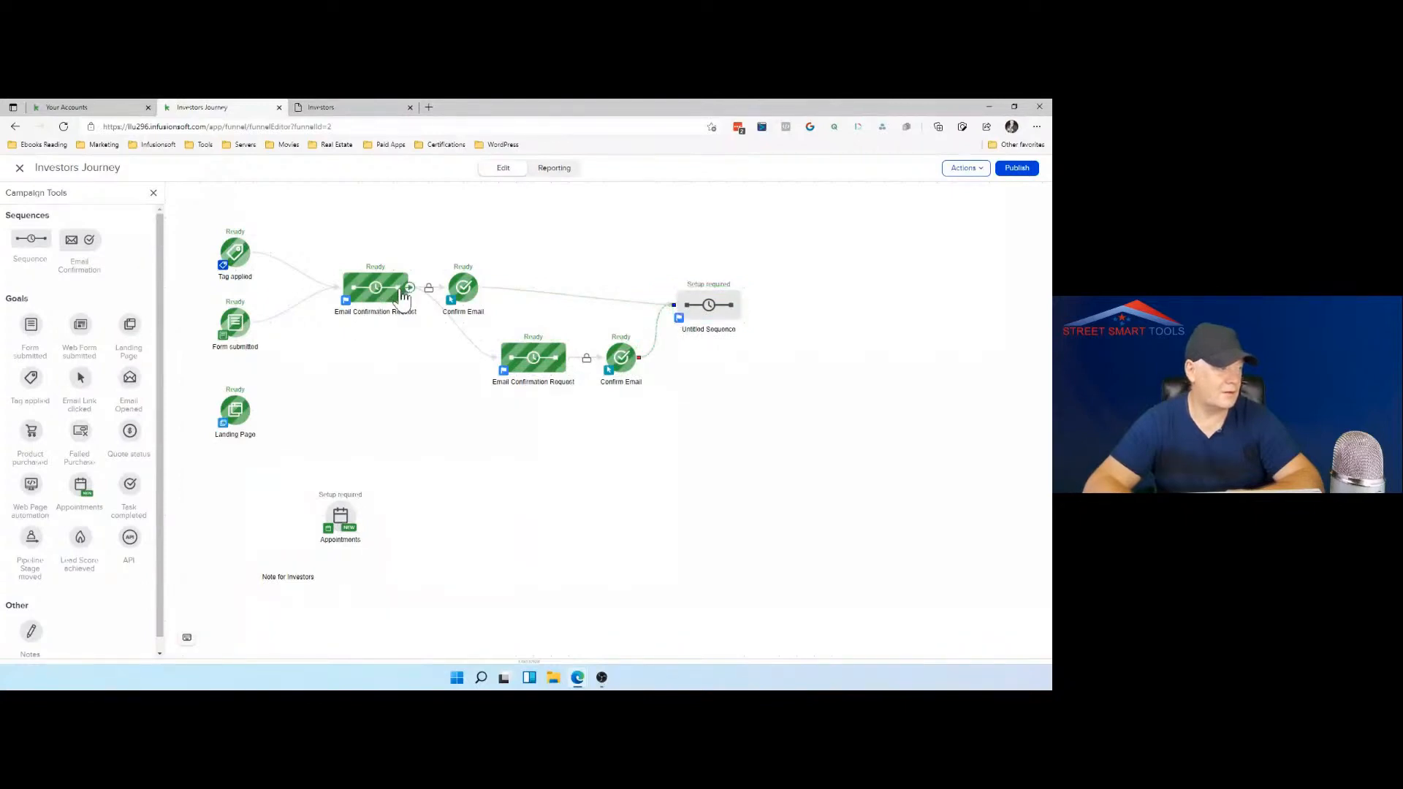
Step: In the new sequence, add a delay timer after Start that waits at least 30 minutes, then runs on a weekday between 8:00 AM and 5:00 PM
{"action": "double_click", "coordinate": [708, 306]}
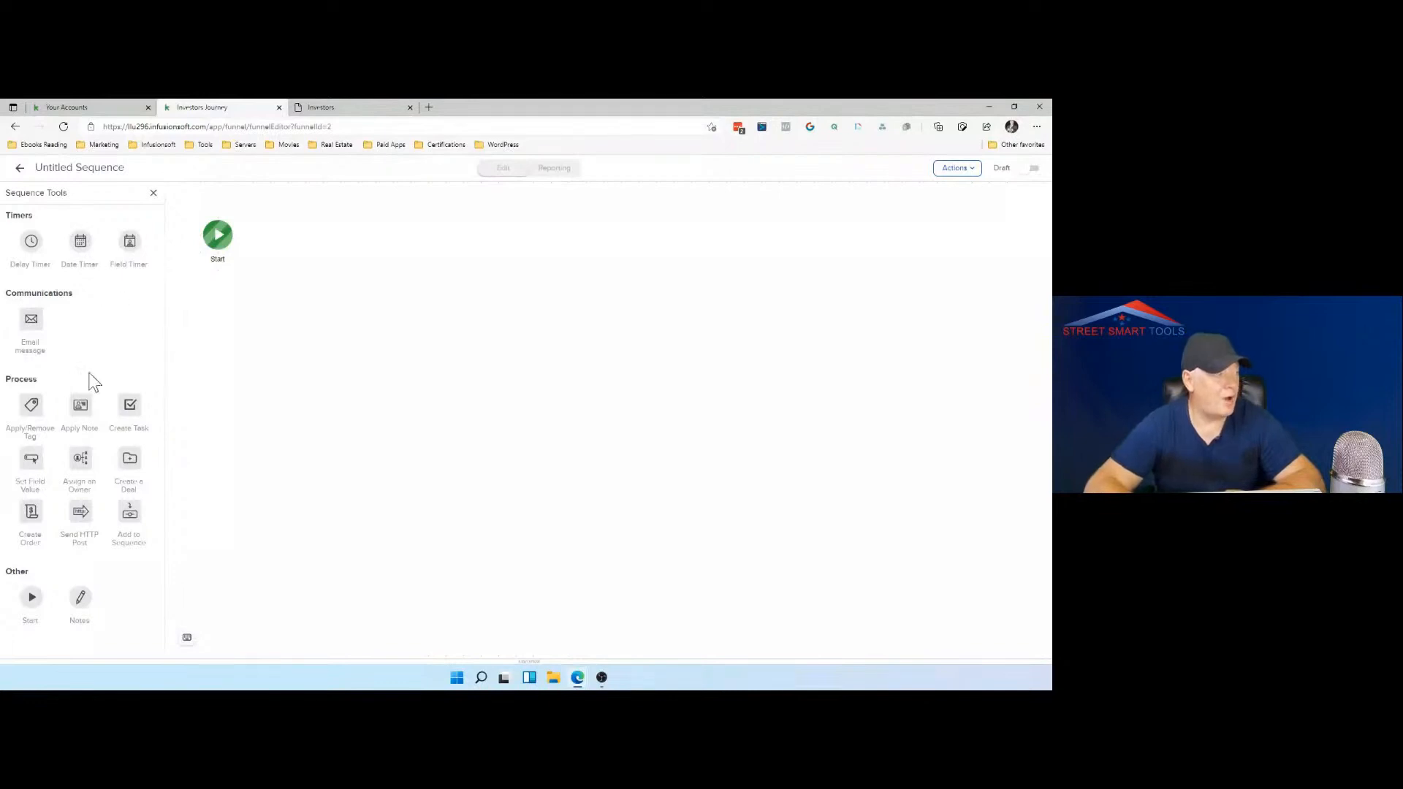
{"action": "left_click_drag", "start_coordinate": [31, 241], "coordinate": [280, 234]}
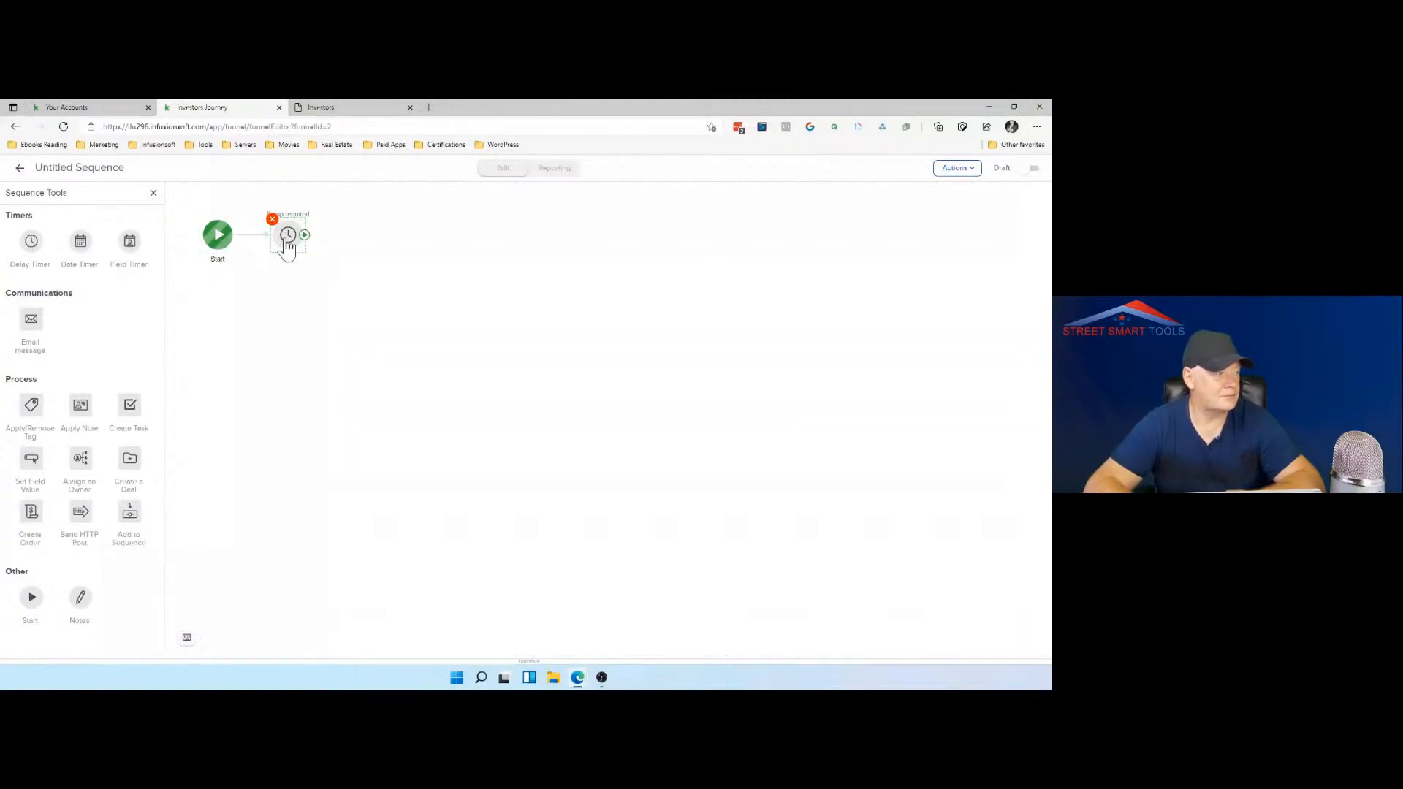
{"action": "left_click", "coordinate": [287, 241]}
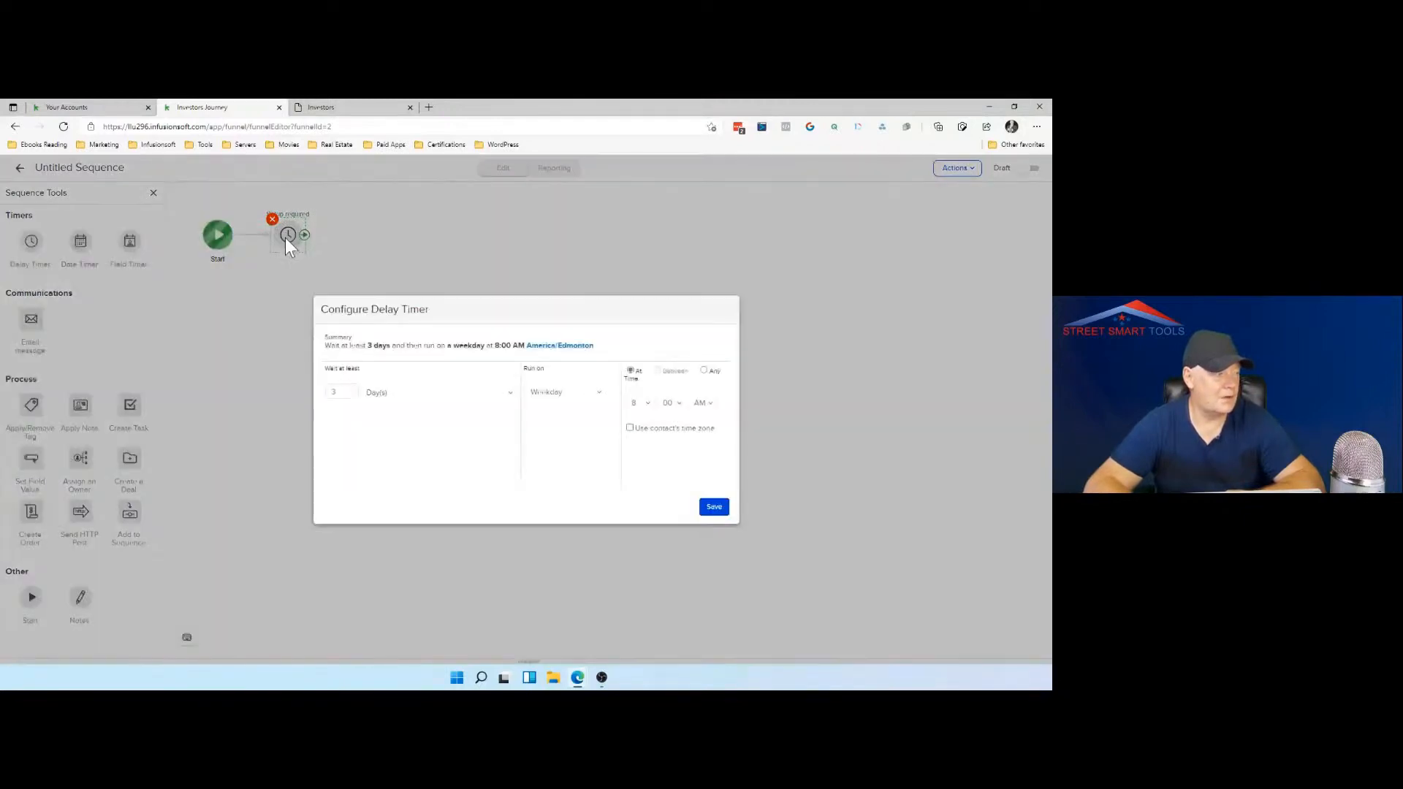
{"action": "triple_click", "coordinate": [353, 395]}
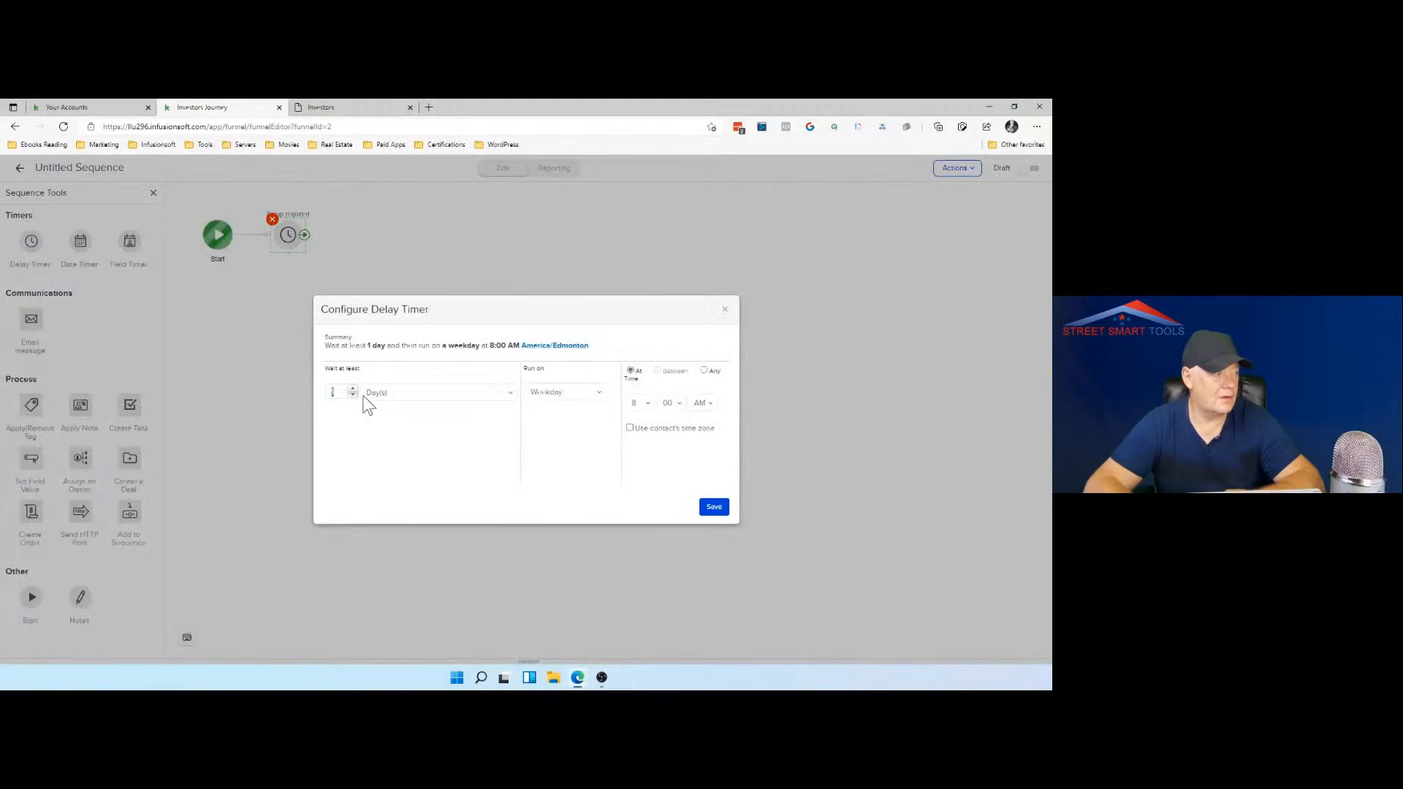
{"action": "left_click", "coordinate": [388, 392]}
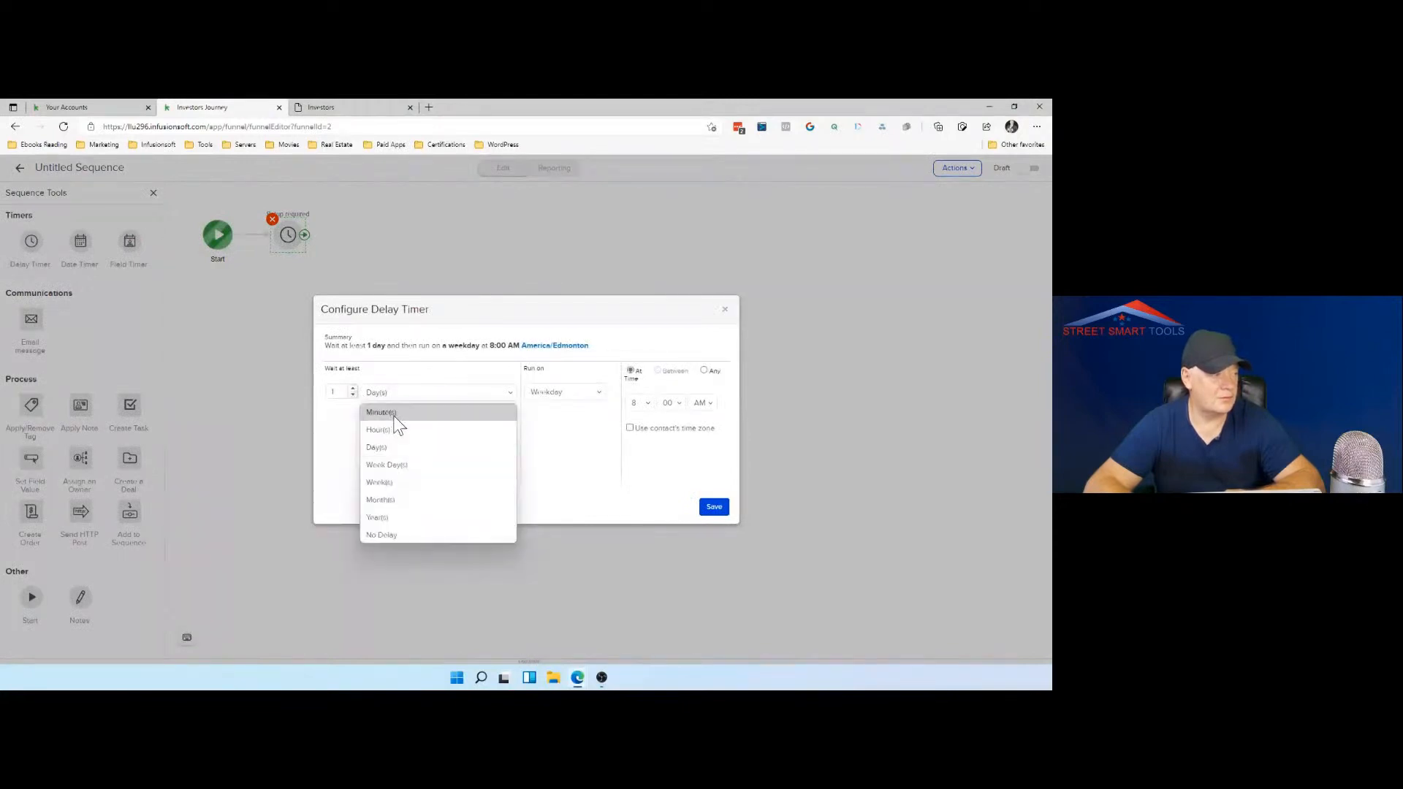
{"action": "left_click", "coordinate": [392, 414]}
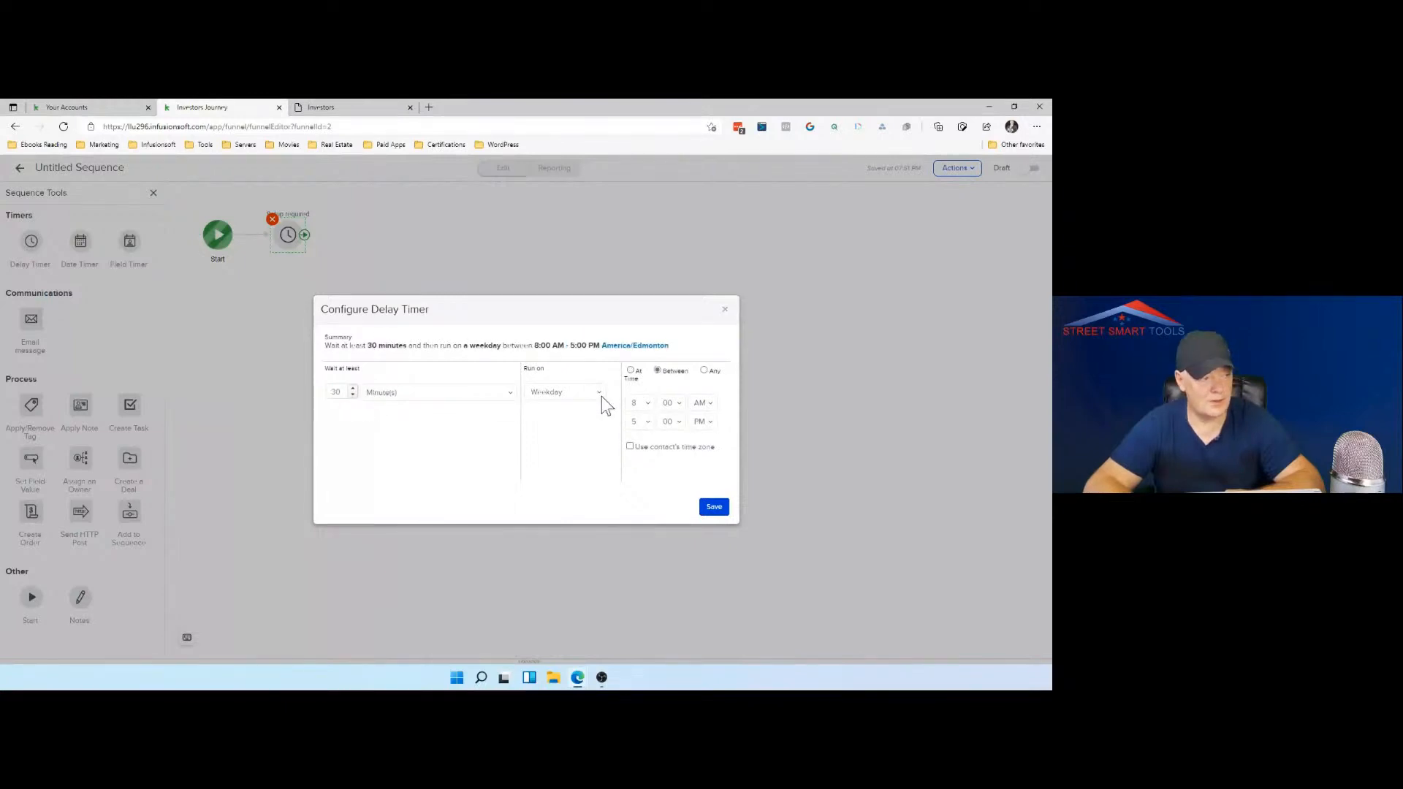
{"action": "left_click", "coordinate": [713, 506]}
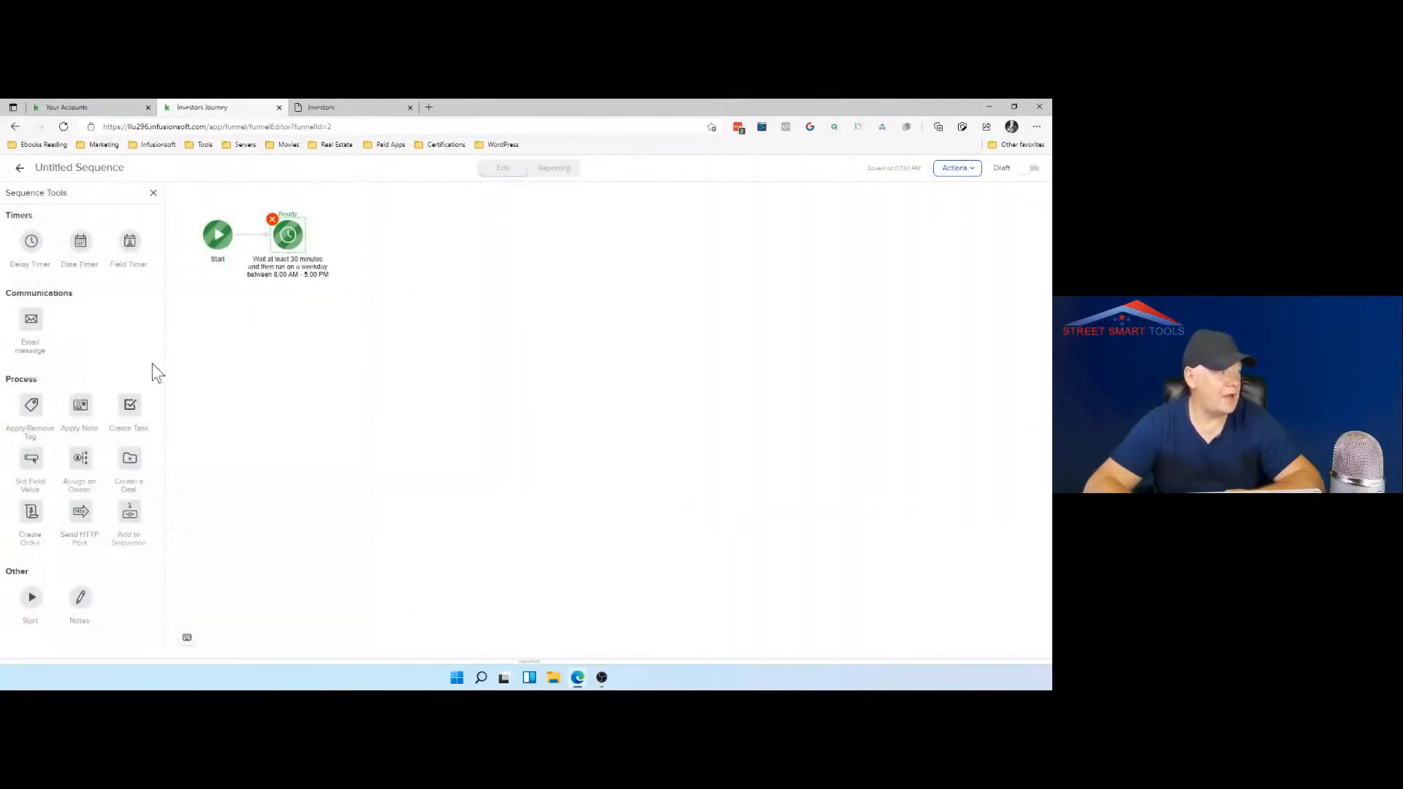
Step: Add an Apply Note step connected after the delay timer and set its action type to Other
{"action": "left_click_drag", "start_coordinate": [85, 392], "coordinate": [396, 218]}
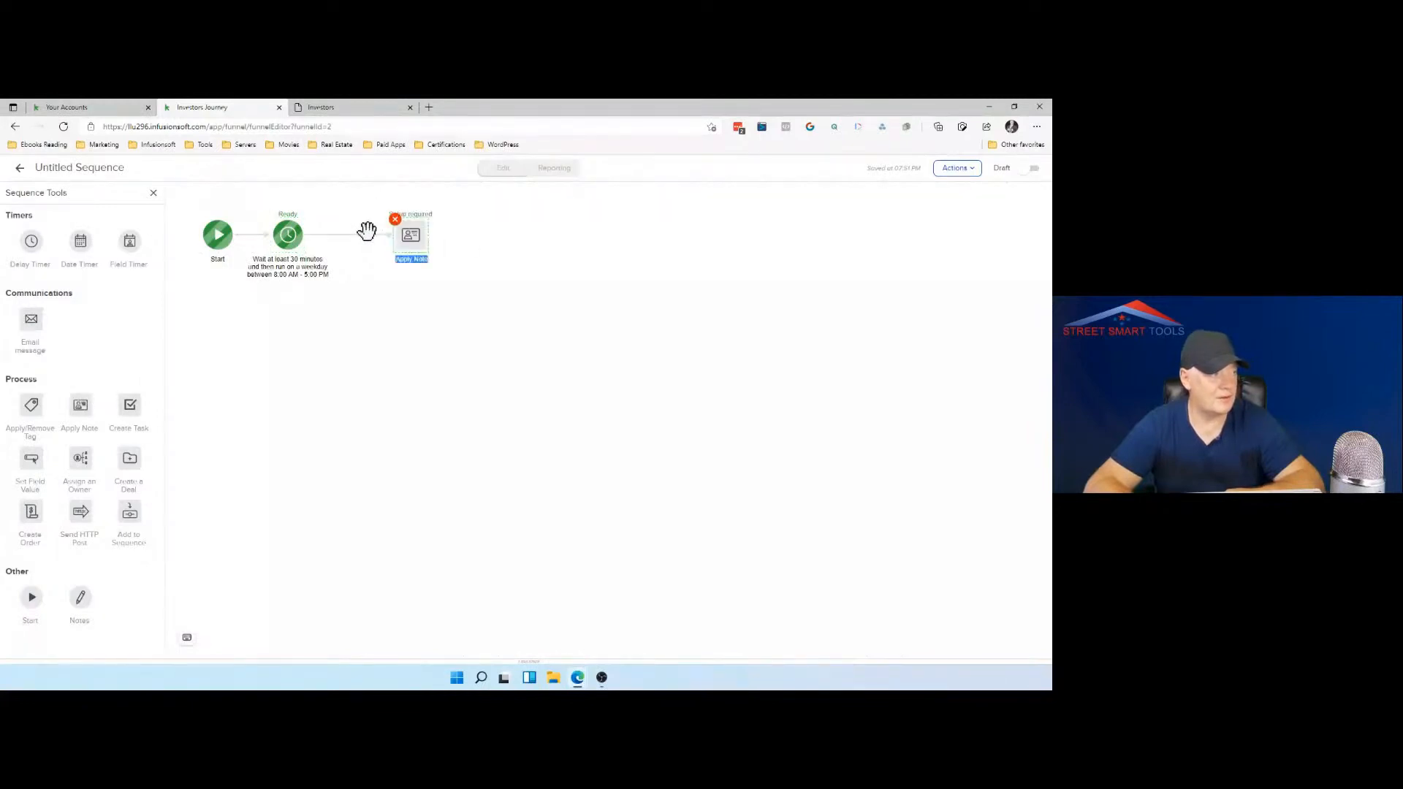
{"action": "left_click_drag", "start_coordinate": [306, 234], "coordinate": [406, 235]}
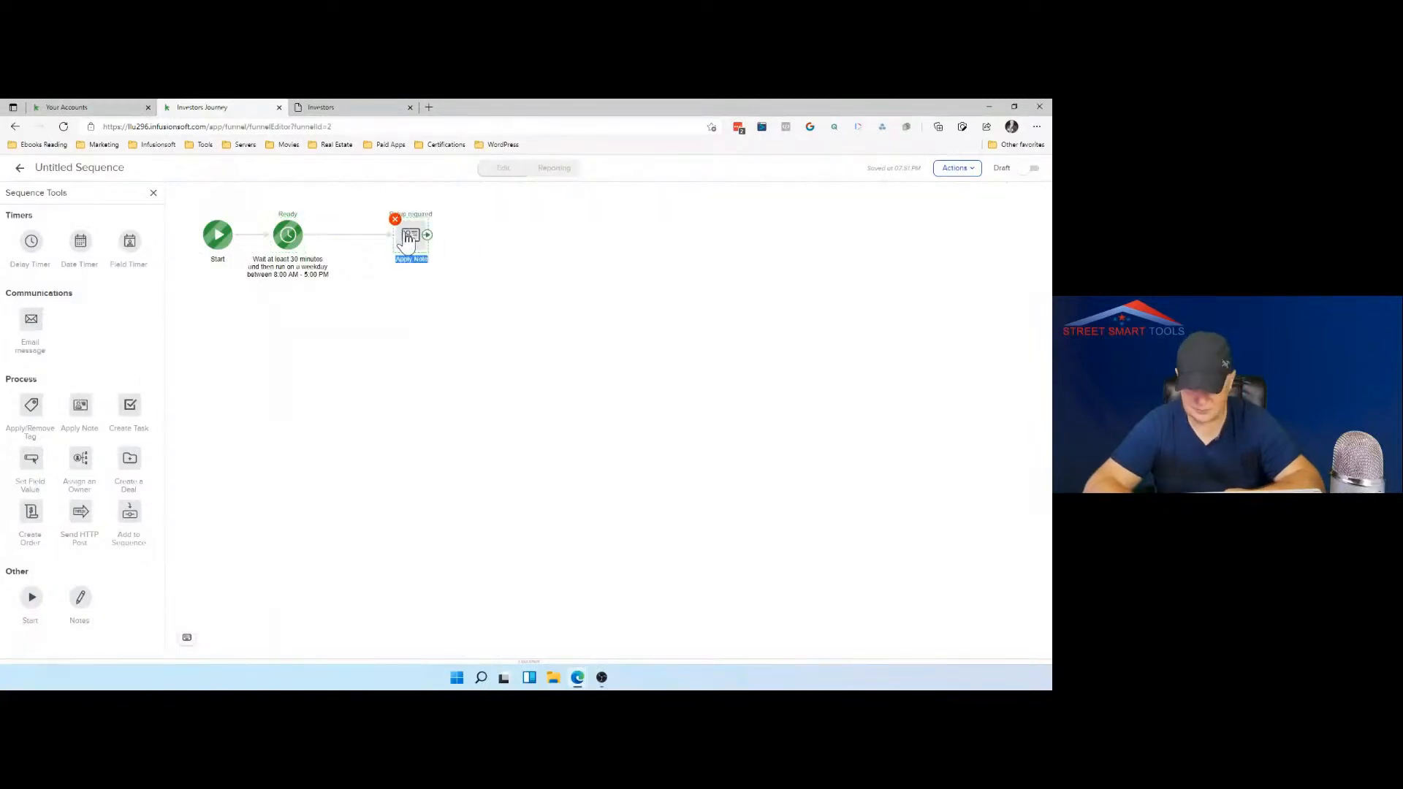
{"action": "left_click", "coordinate": [408, 239]}
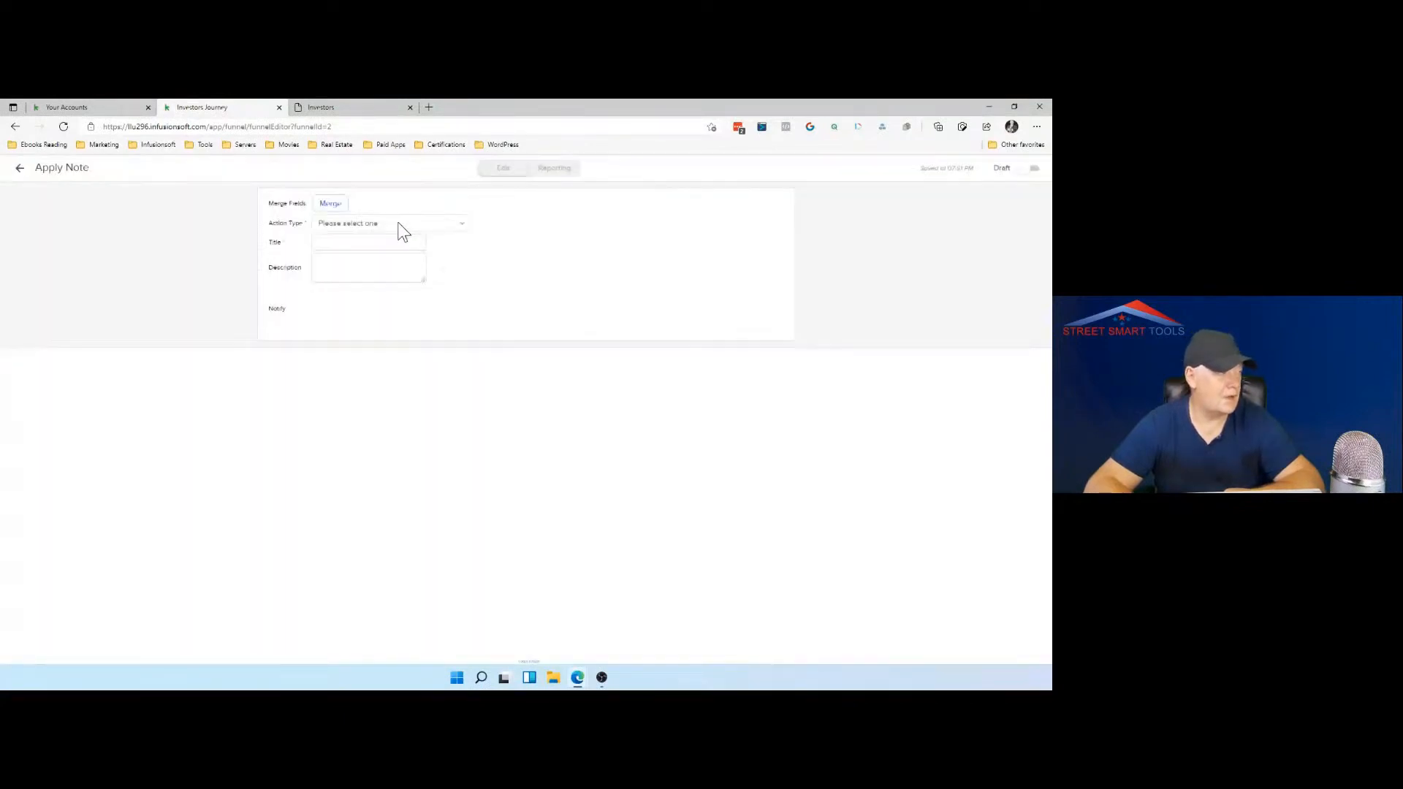
{"action": "left_click", "coordinate": [402, 227]}
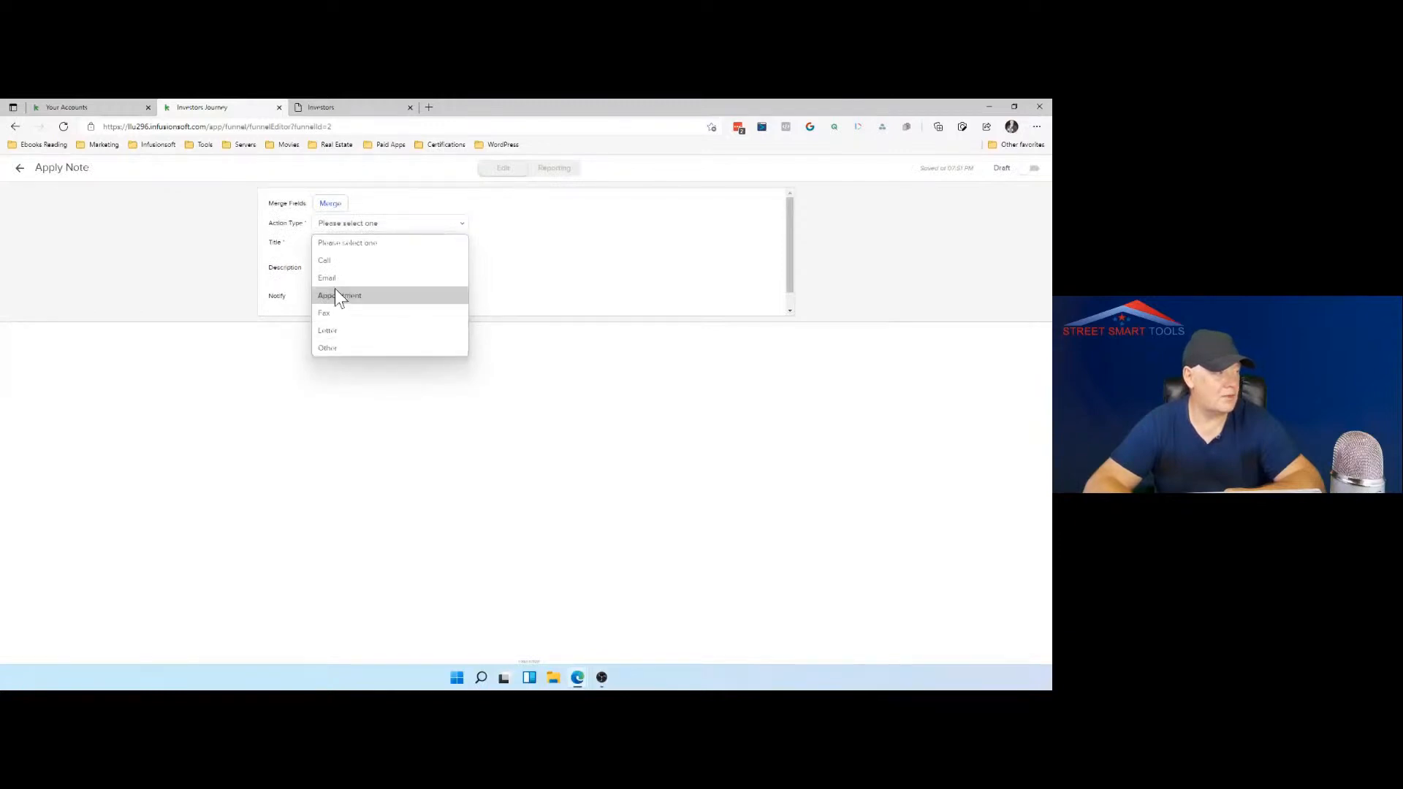
{"action": "left_click", "coordinate": [340, 346]}
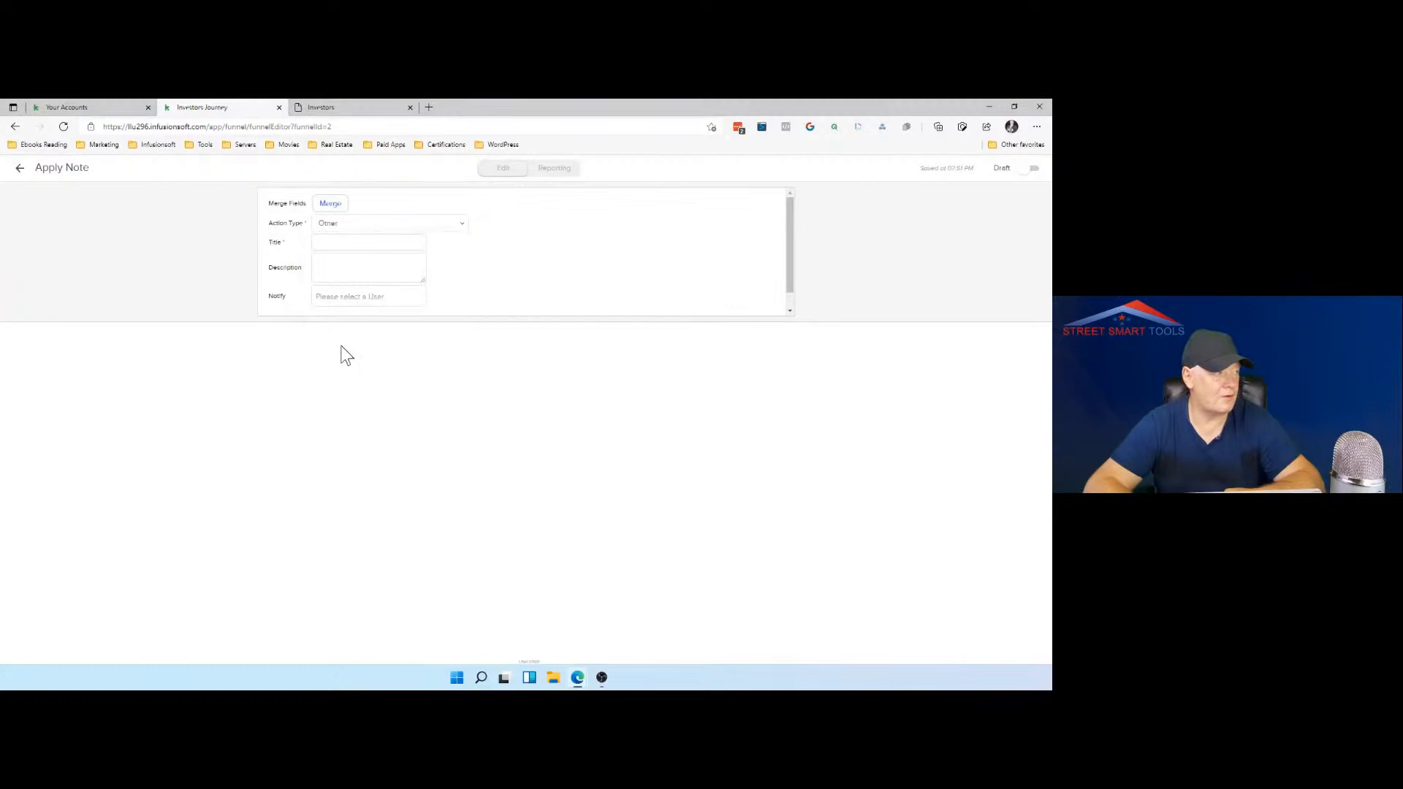
Step: Fill the note's title with the contact's First Name and Last Name merge fields, separated by a space
{"action": "left_click", "coordinate": [351, 243]}
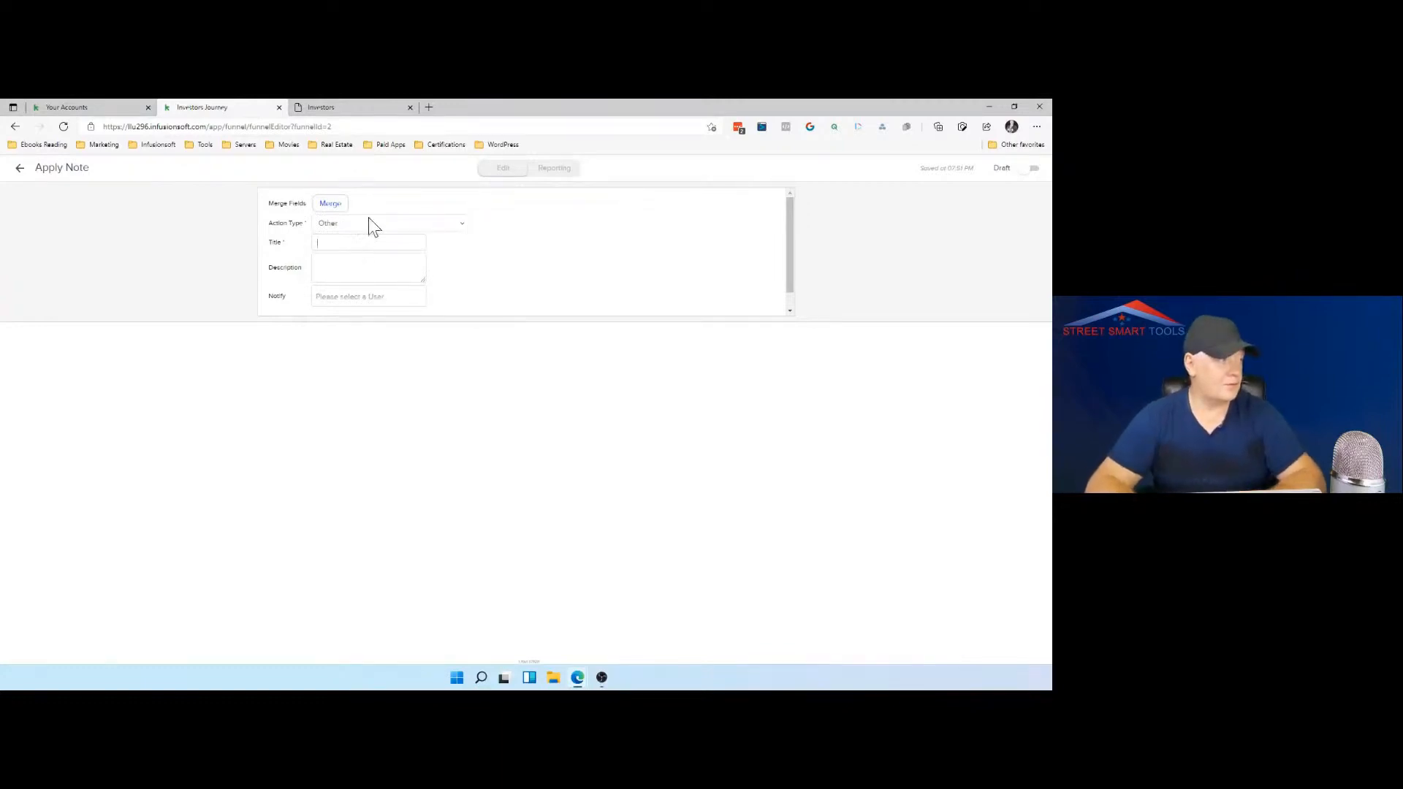
{"action": "left_click", "coordinate": [331, 204]}
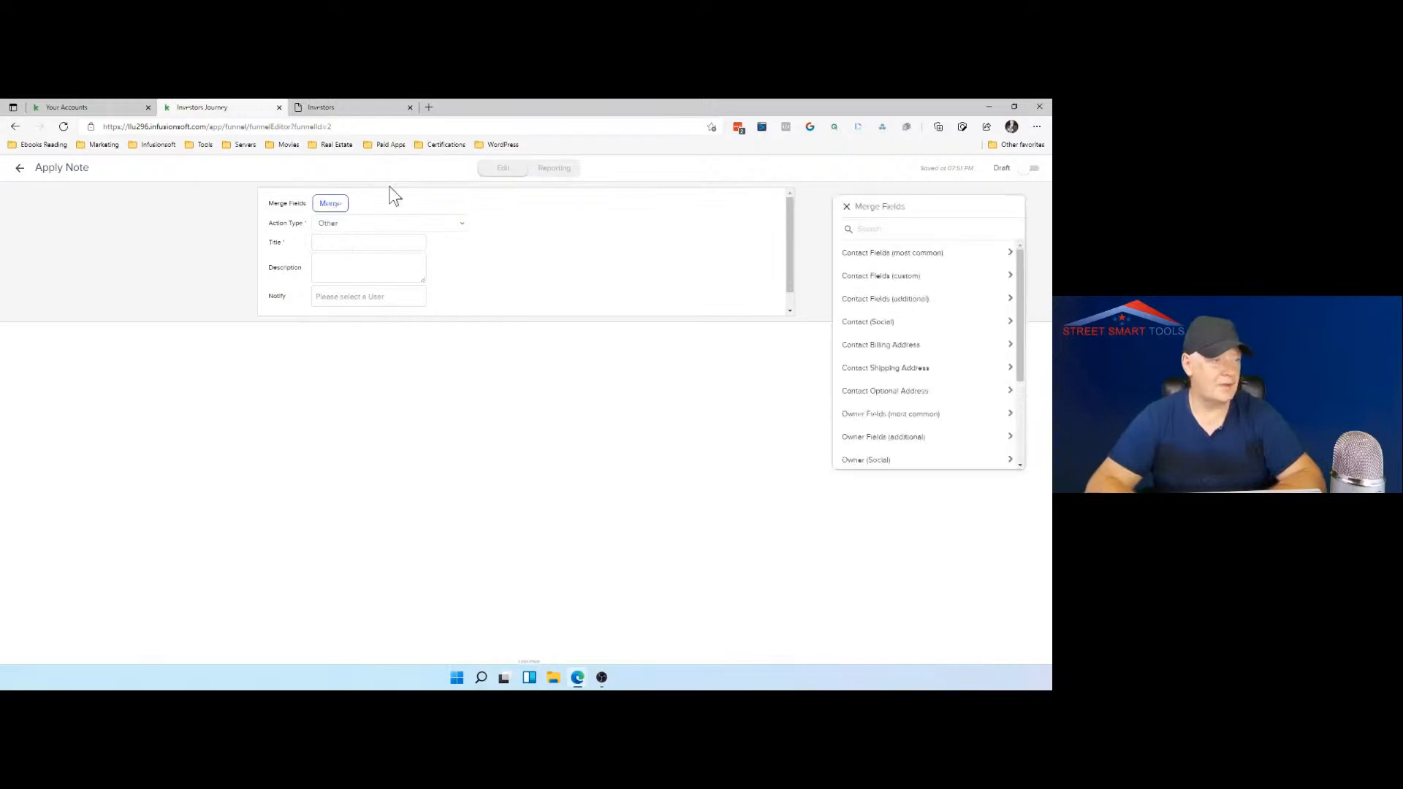
{"action": "left_click", "coordinate": [866, 253]}
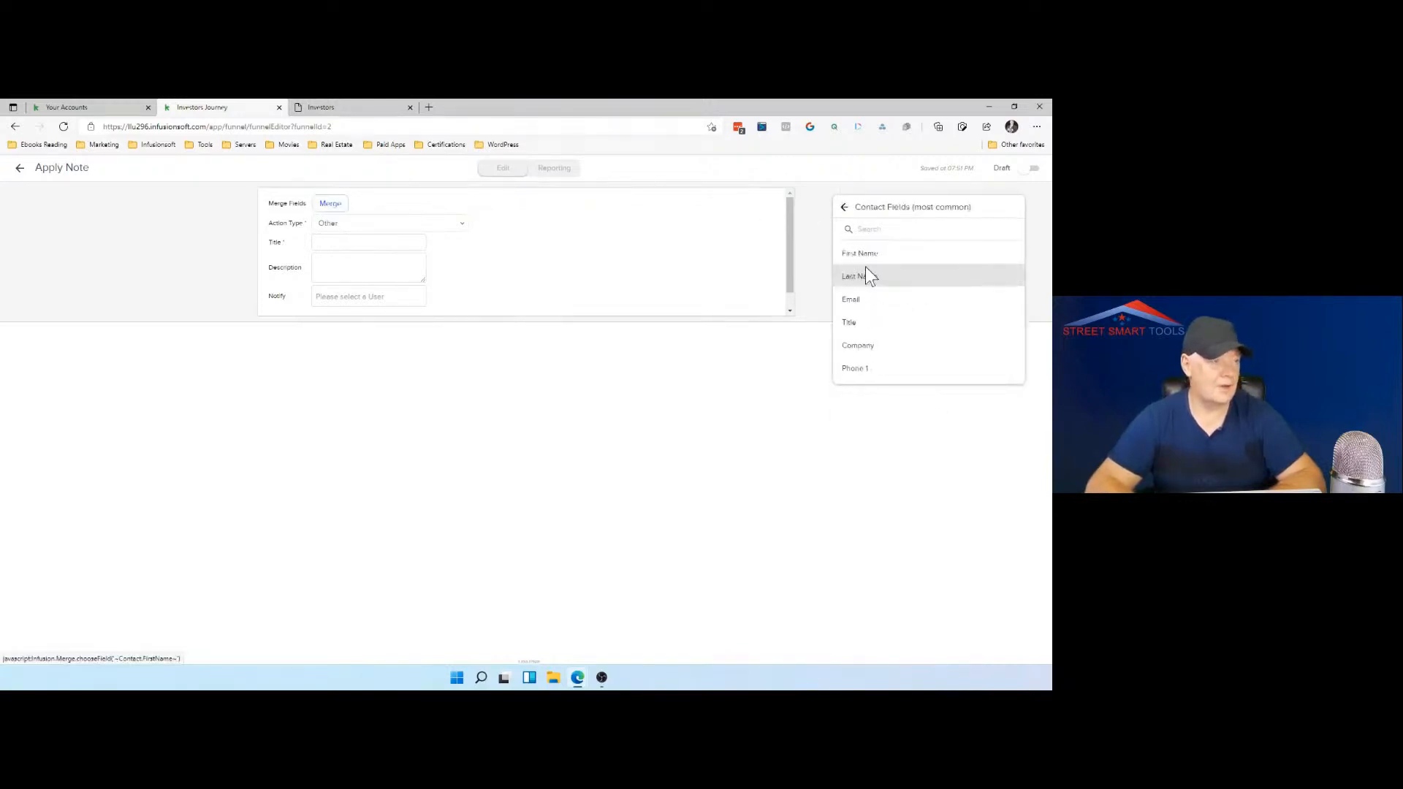
{"action": "left_click", "coordinate": [867, 257]}
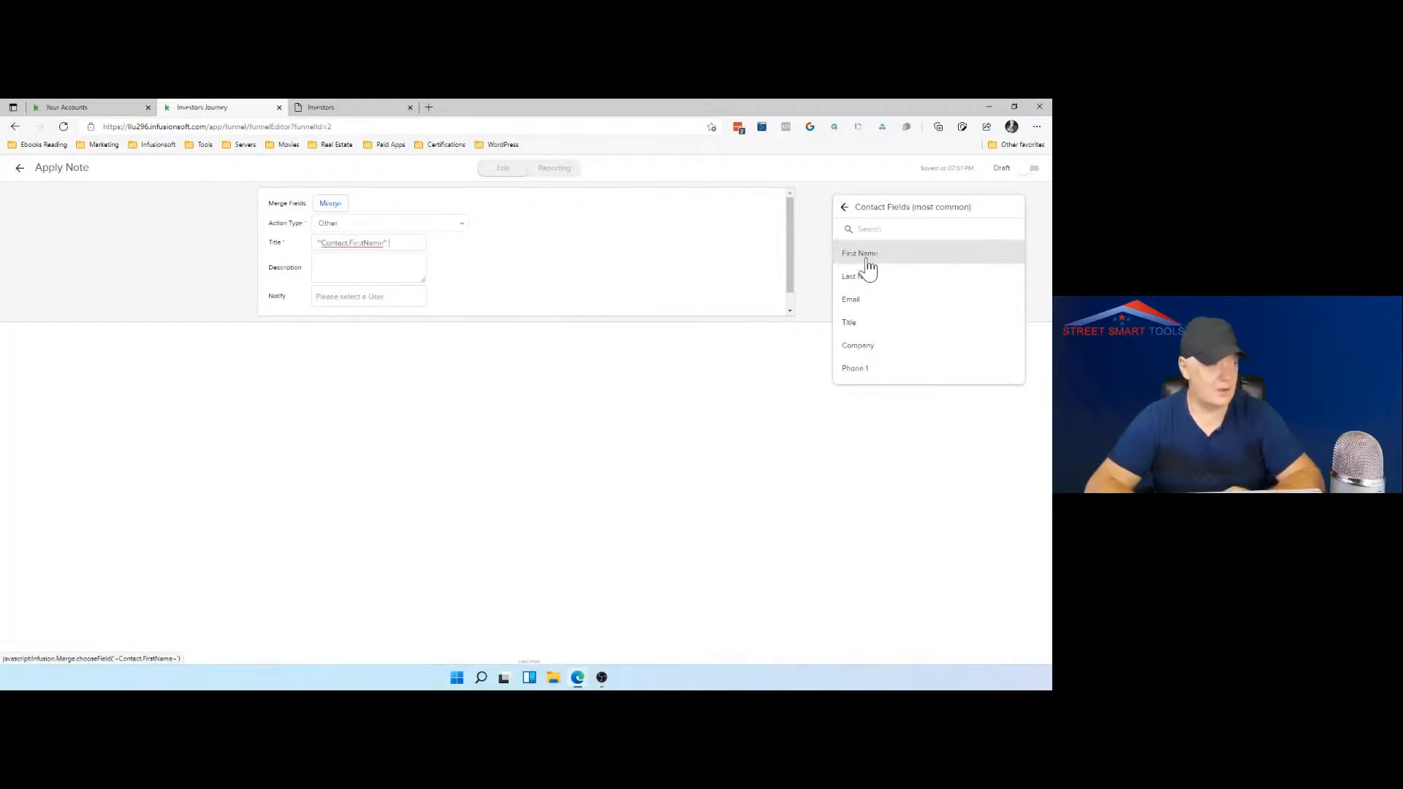
{"action": "left_click", "coordinate": [880, 287]}
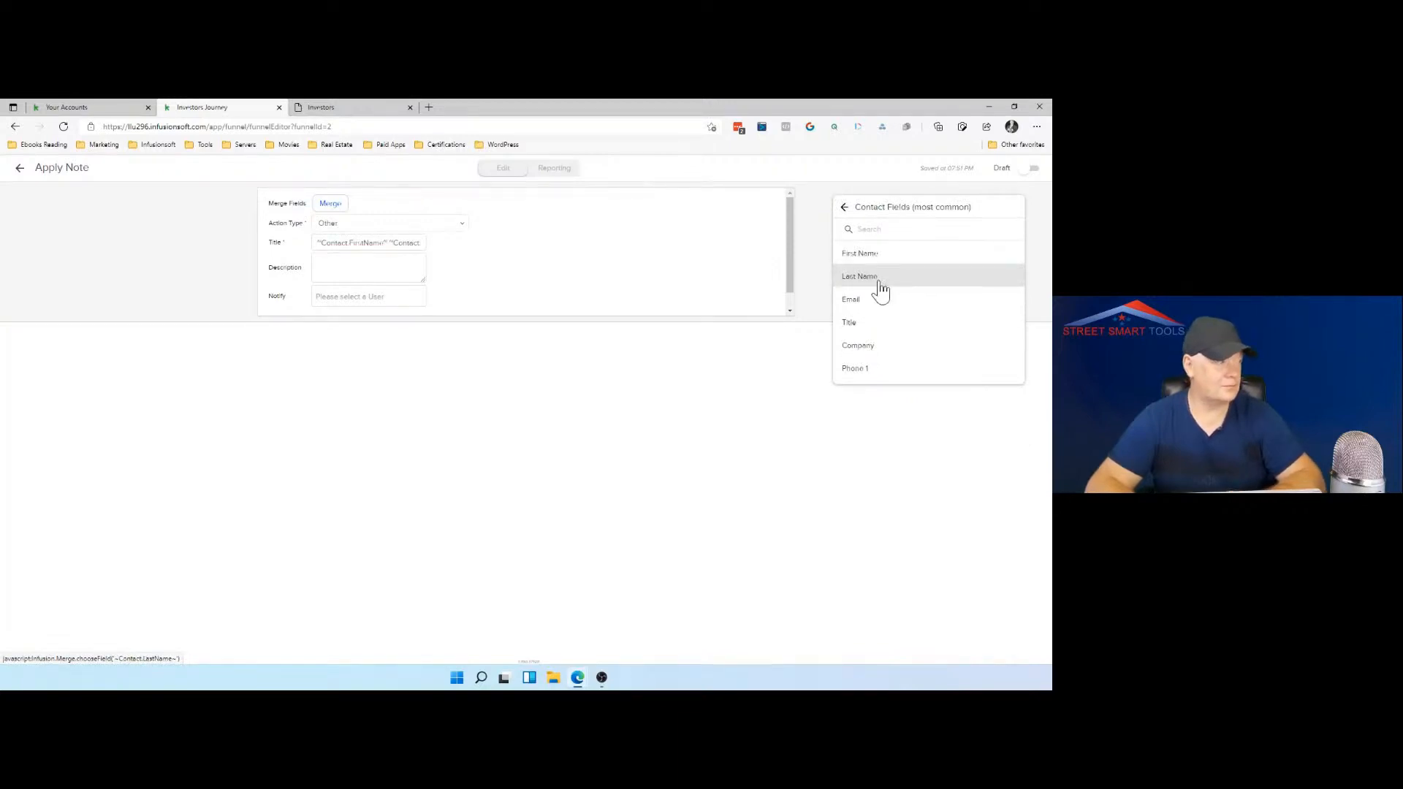
Step: Enter the note's description as "Just submitted the form and is interested to invest"
{"action": "left_click", "coordinate": [376, 270]}
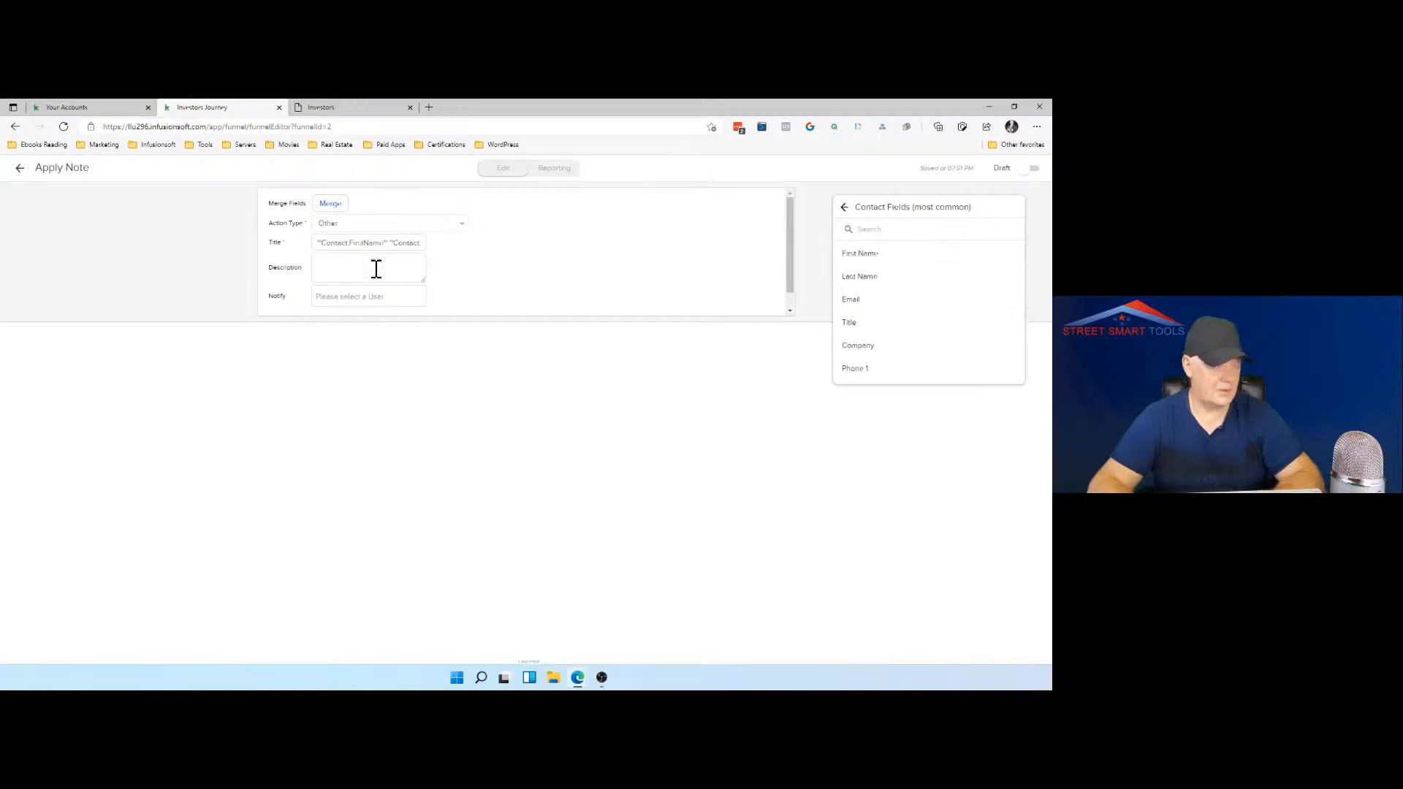
{"action": "type", "text": "Just"}
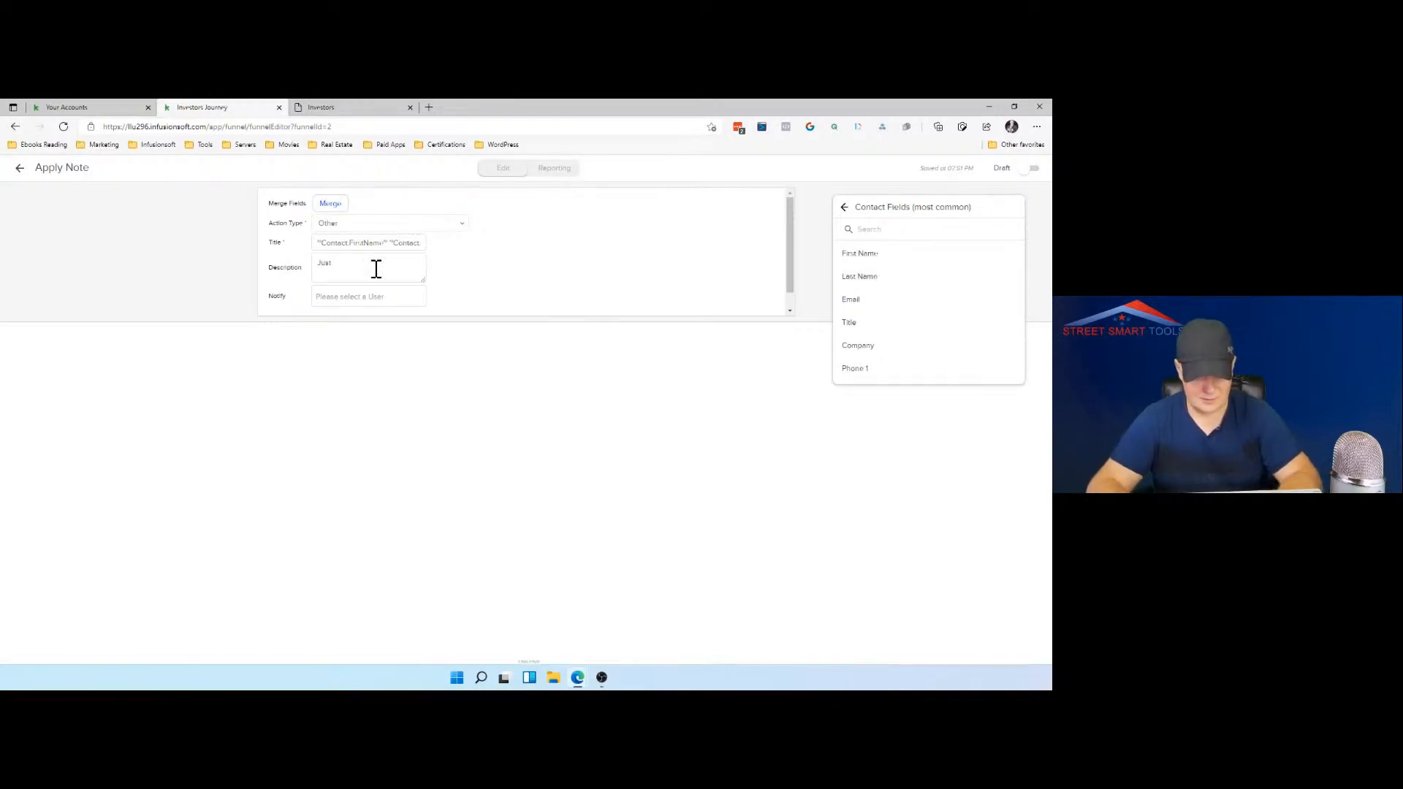
{"action": "type", "text": " sub"}
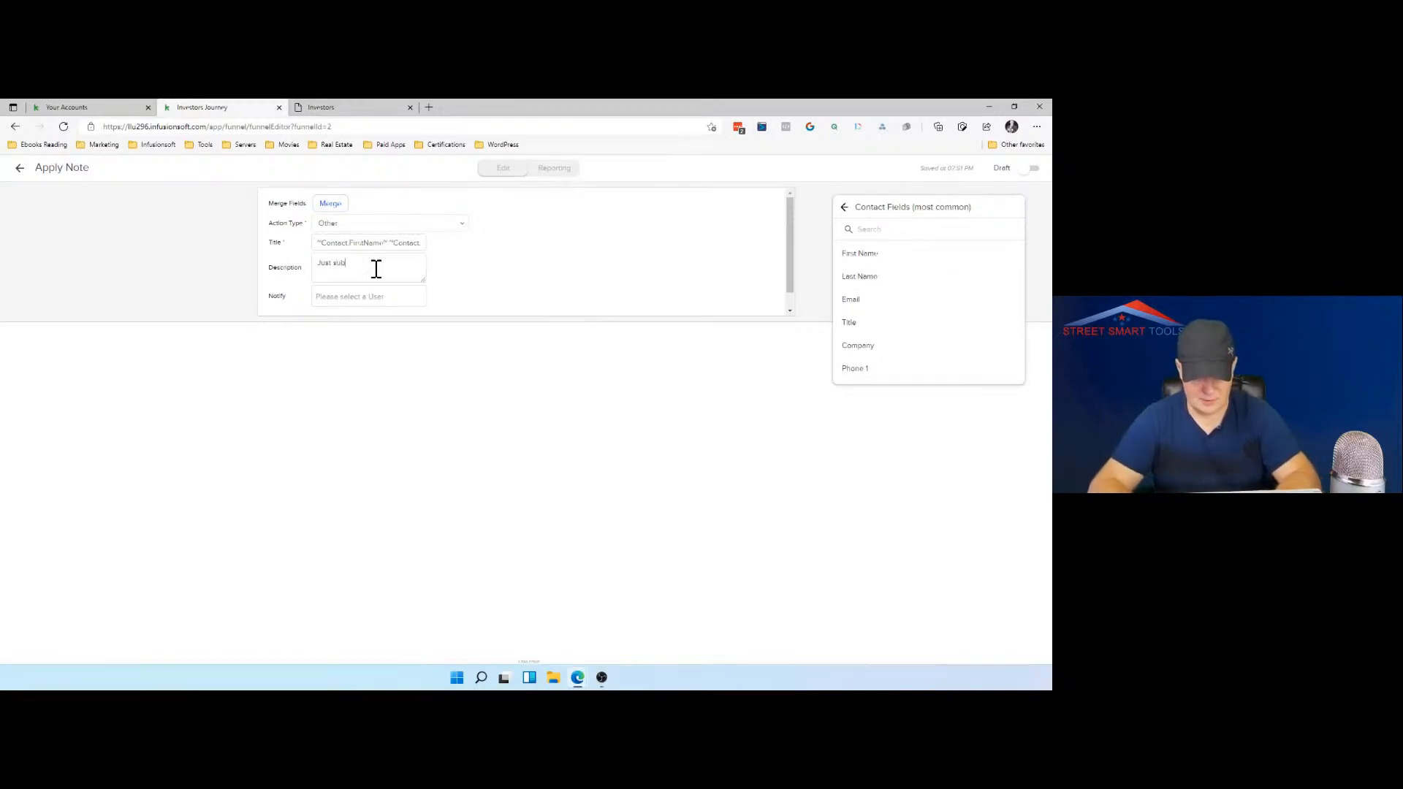
{"action": "type", "text": "mitted t"}
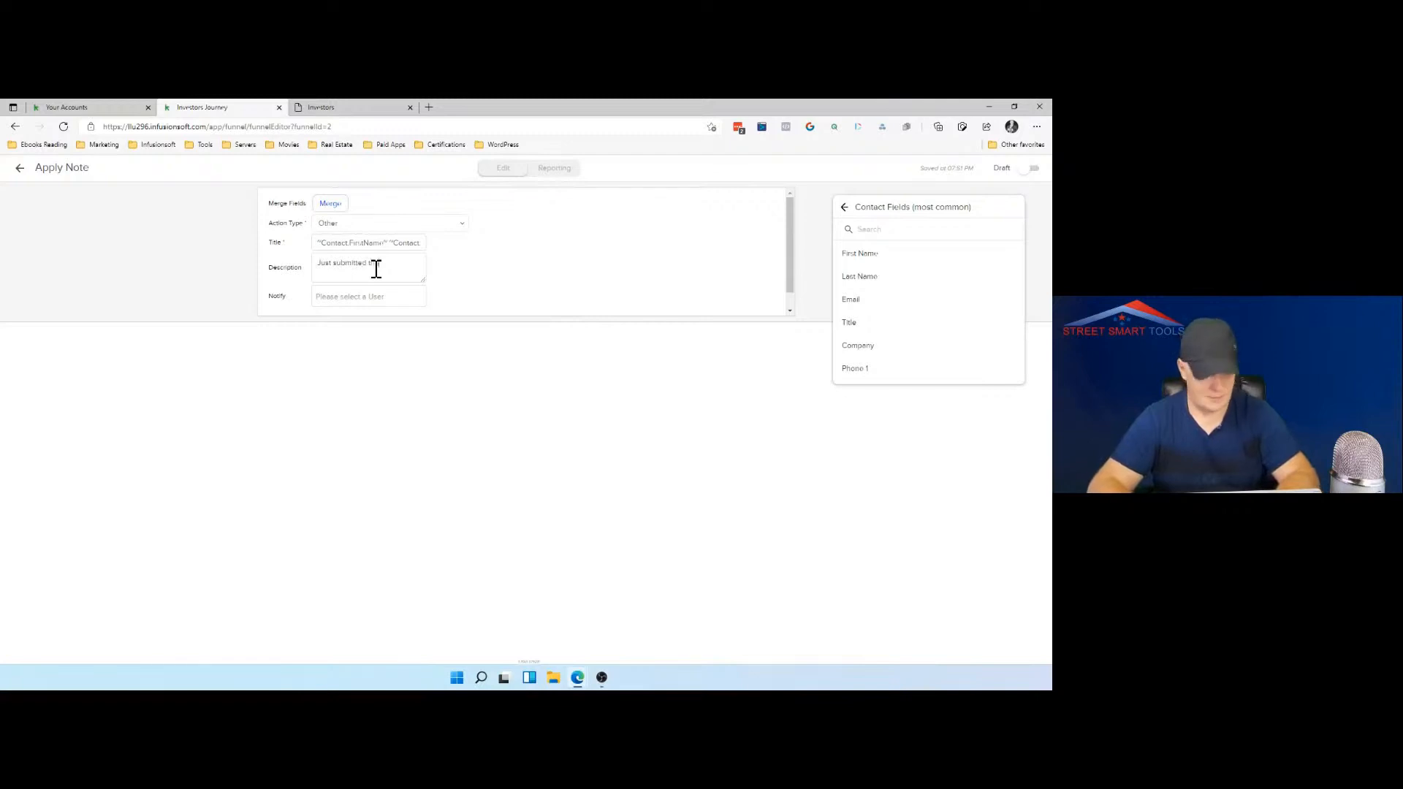
{"action": "type", "text": "he form a"}
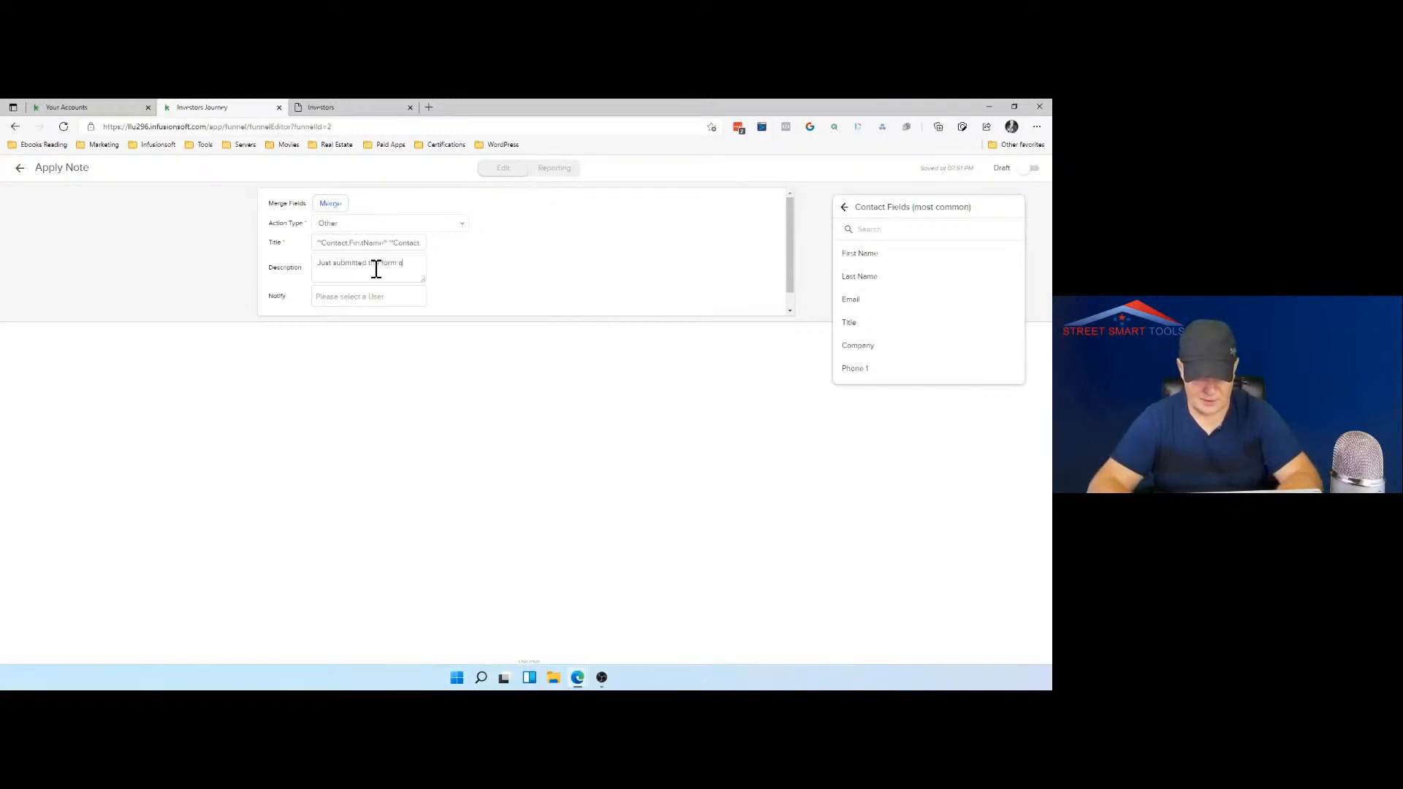
{"action": "type", "text": "nd started"}
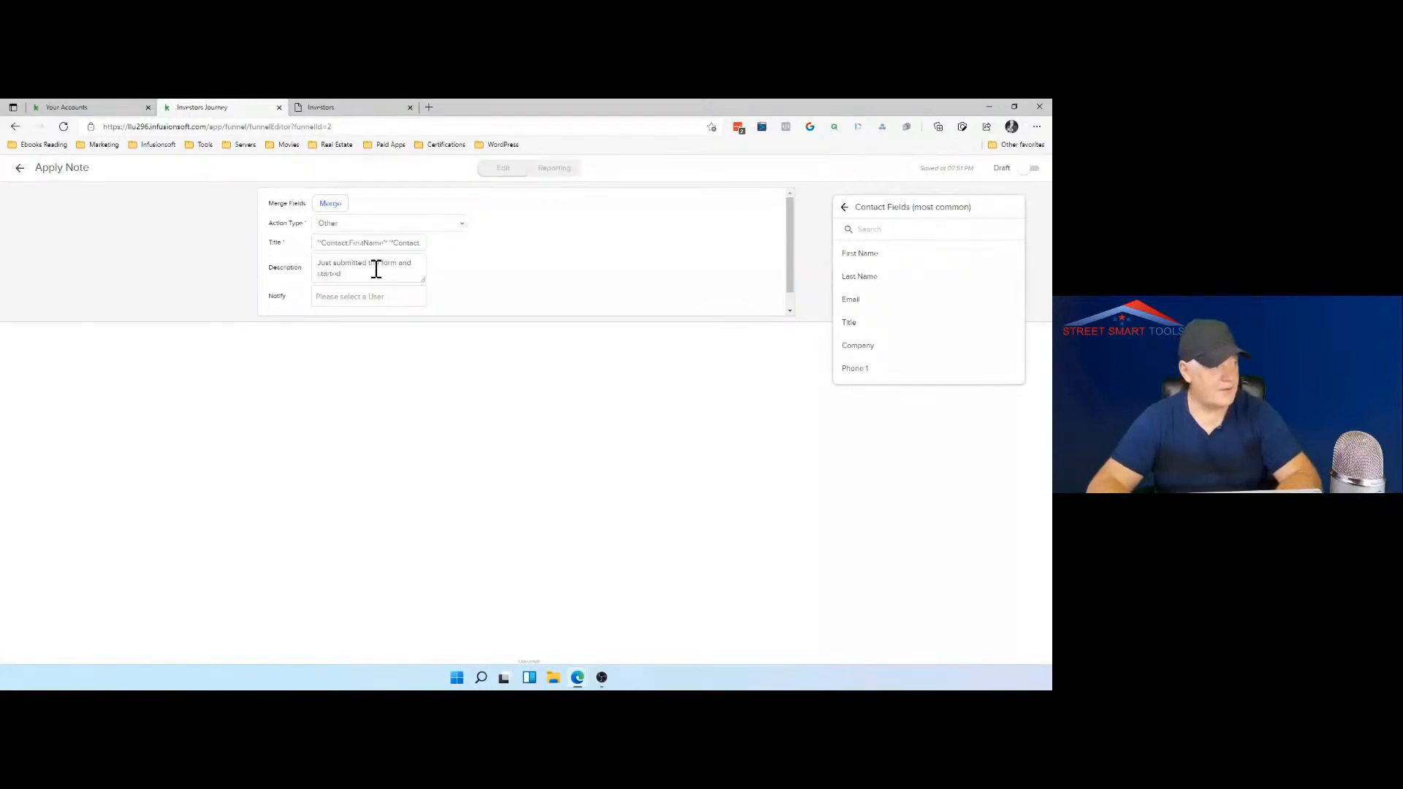
{"action": "key", "text": "BackSpace"}
{"action": "key", "text": "BackSpace"}
{"action": "key", "text": "BackSpace"}
{"action": "key", "text": "BackSpace"}
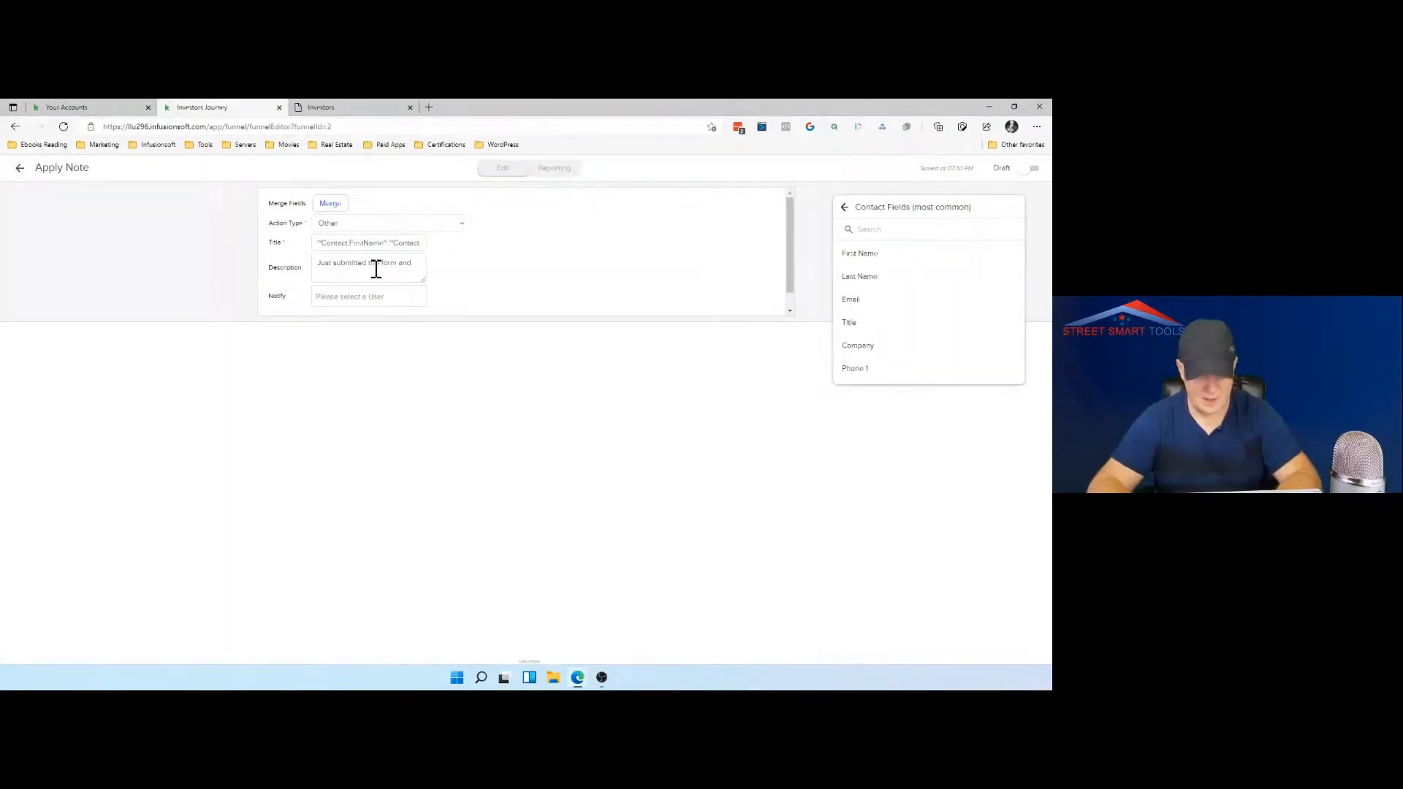
{"action": "type", "text": "is inter"}
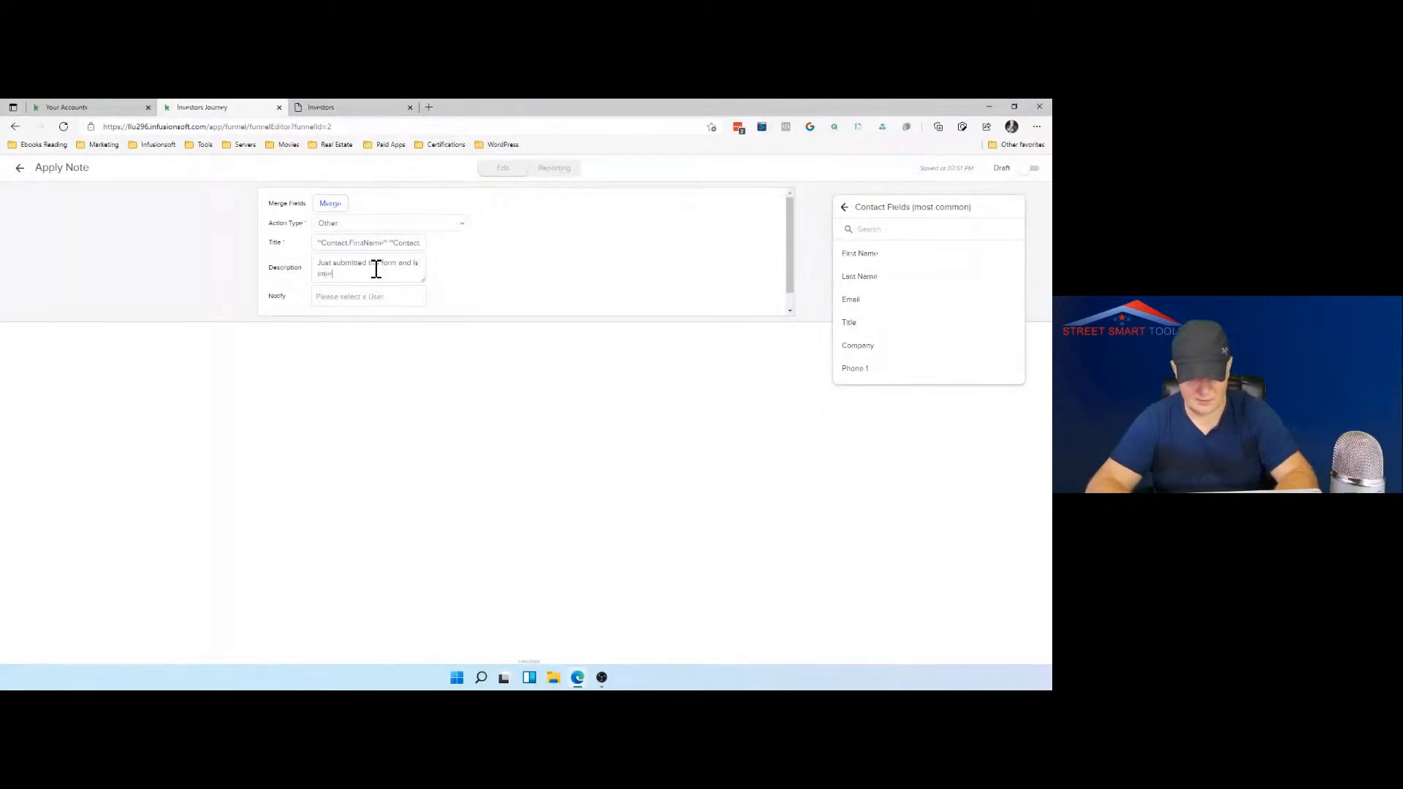
{"action": "type", "text": "ested to "}
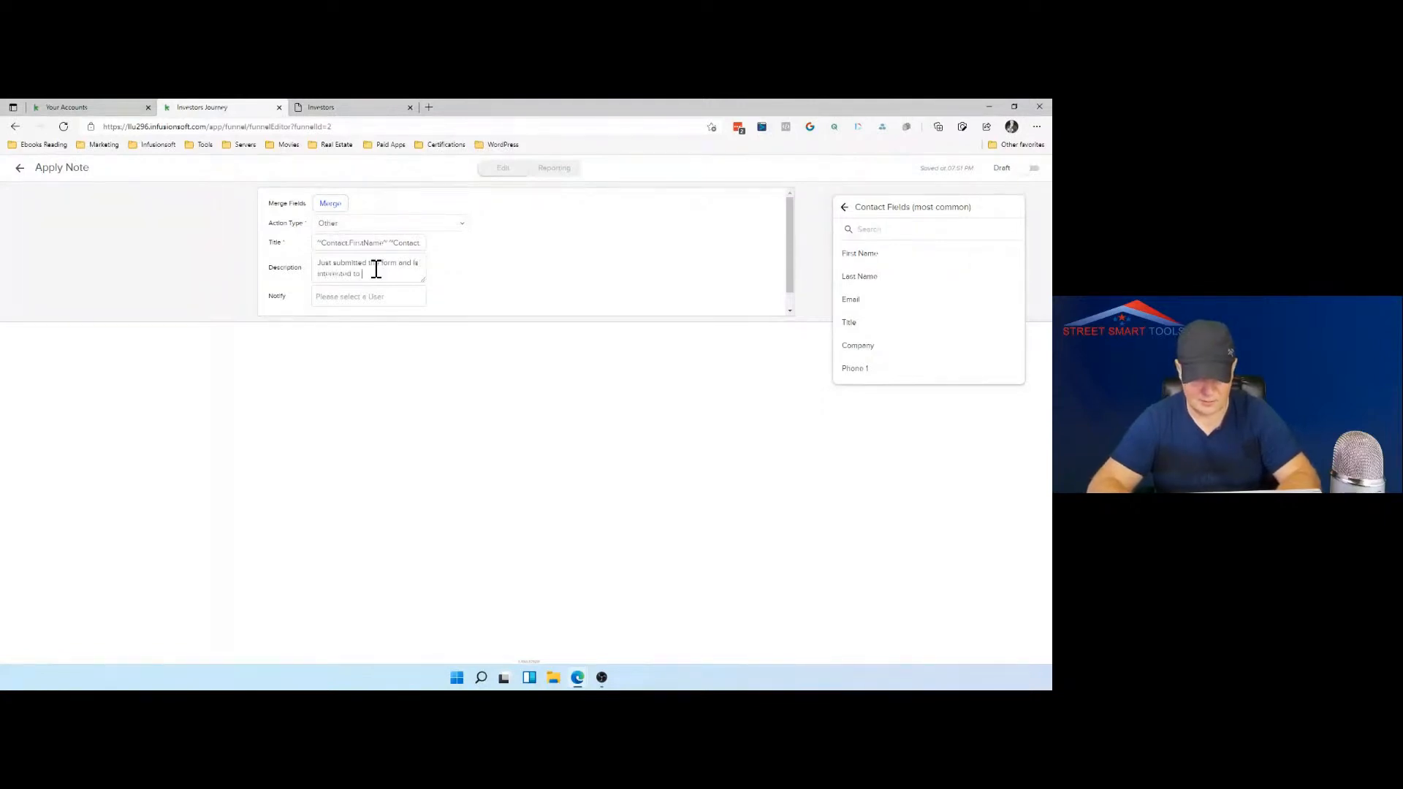
{"action": "type", "text": "invest"}
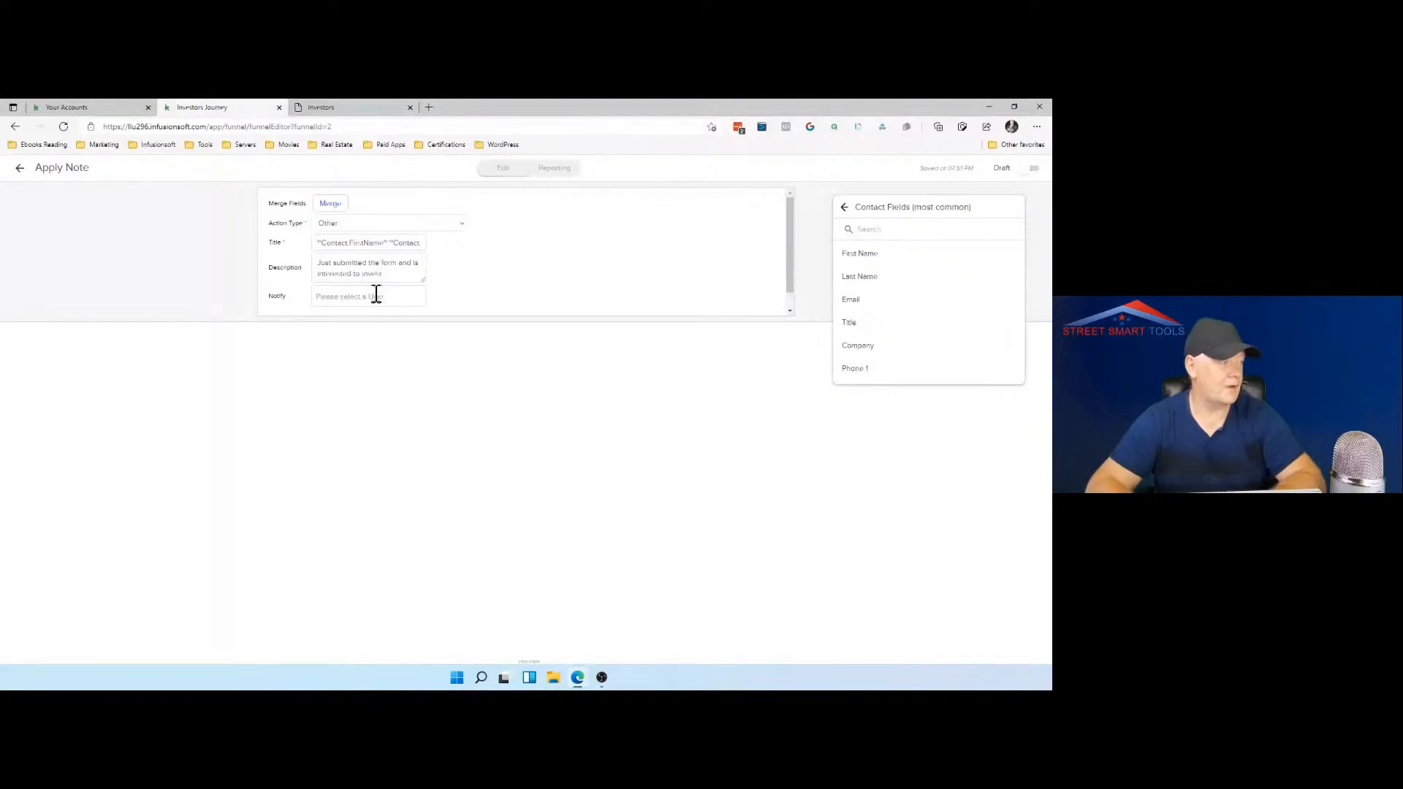
Step: Set the account user as the person to notify, mark the note as Ready, and return to the sequence
{"action": "left_click", "coordinate": [376, 298]}
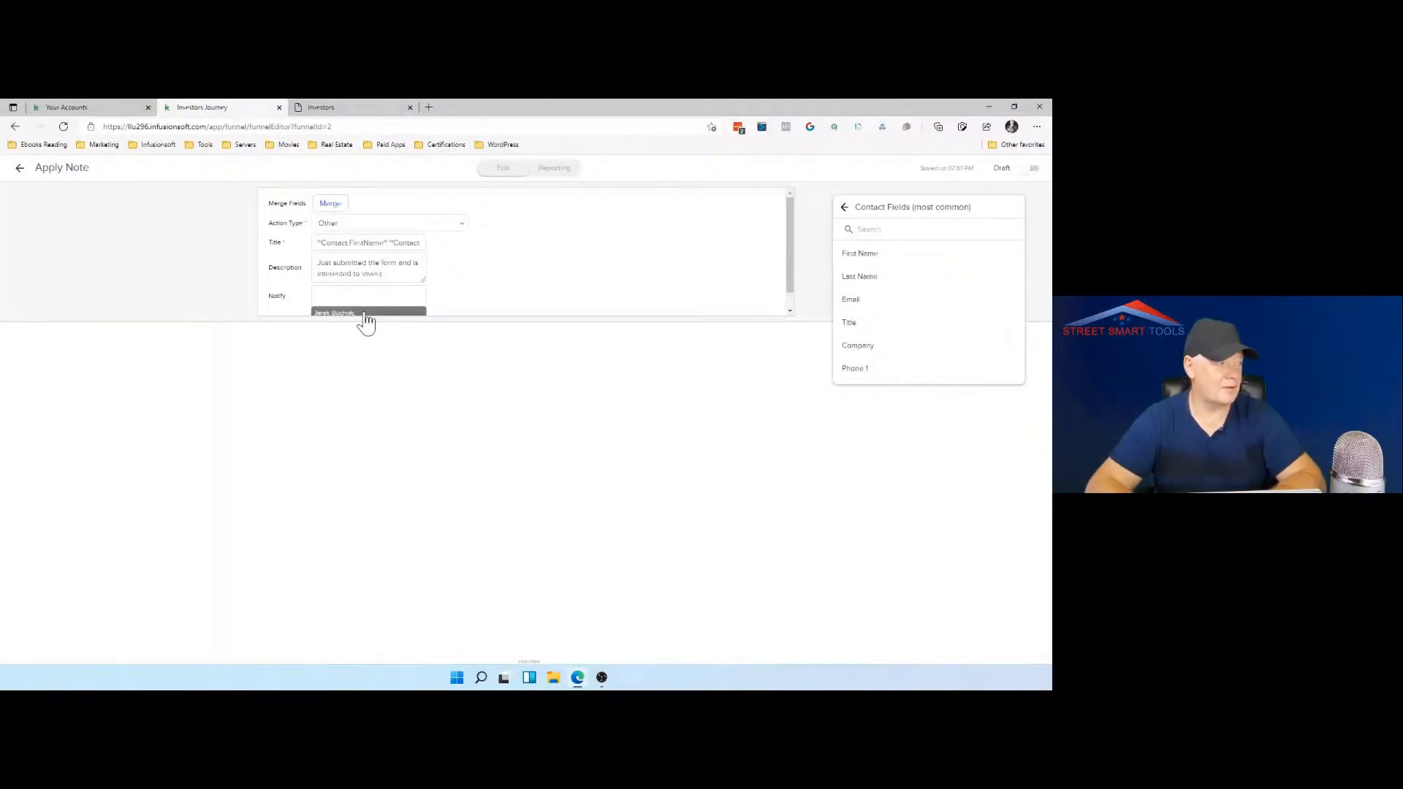
{"action": "left_click", "coordinate": [367, 313]}
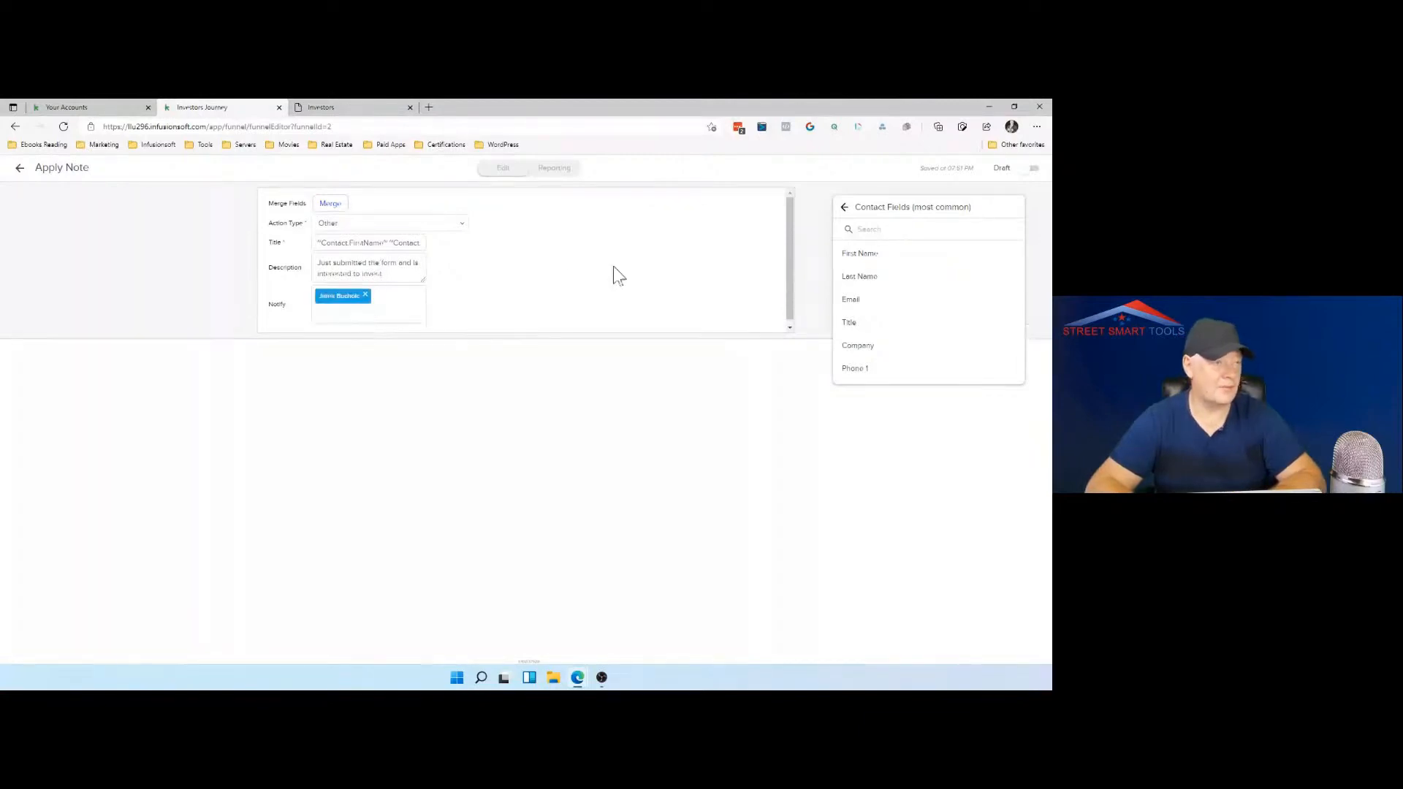
{"action": "left_click", "coordinate": [1025, 176]}
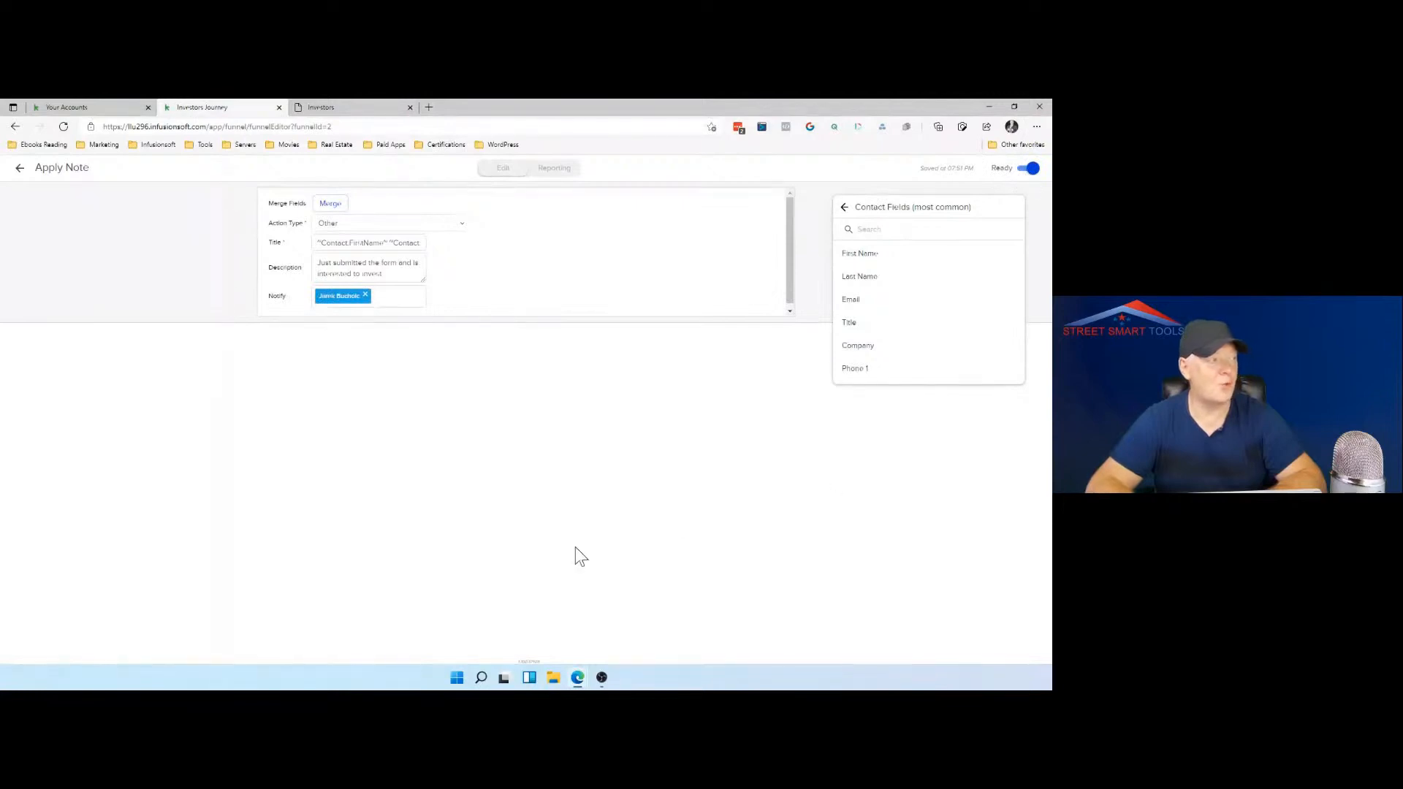
{"action": "left_click", "coordinate": [20, 169]}
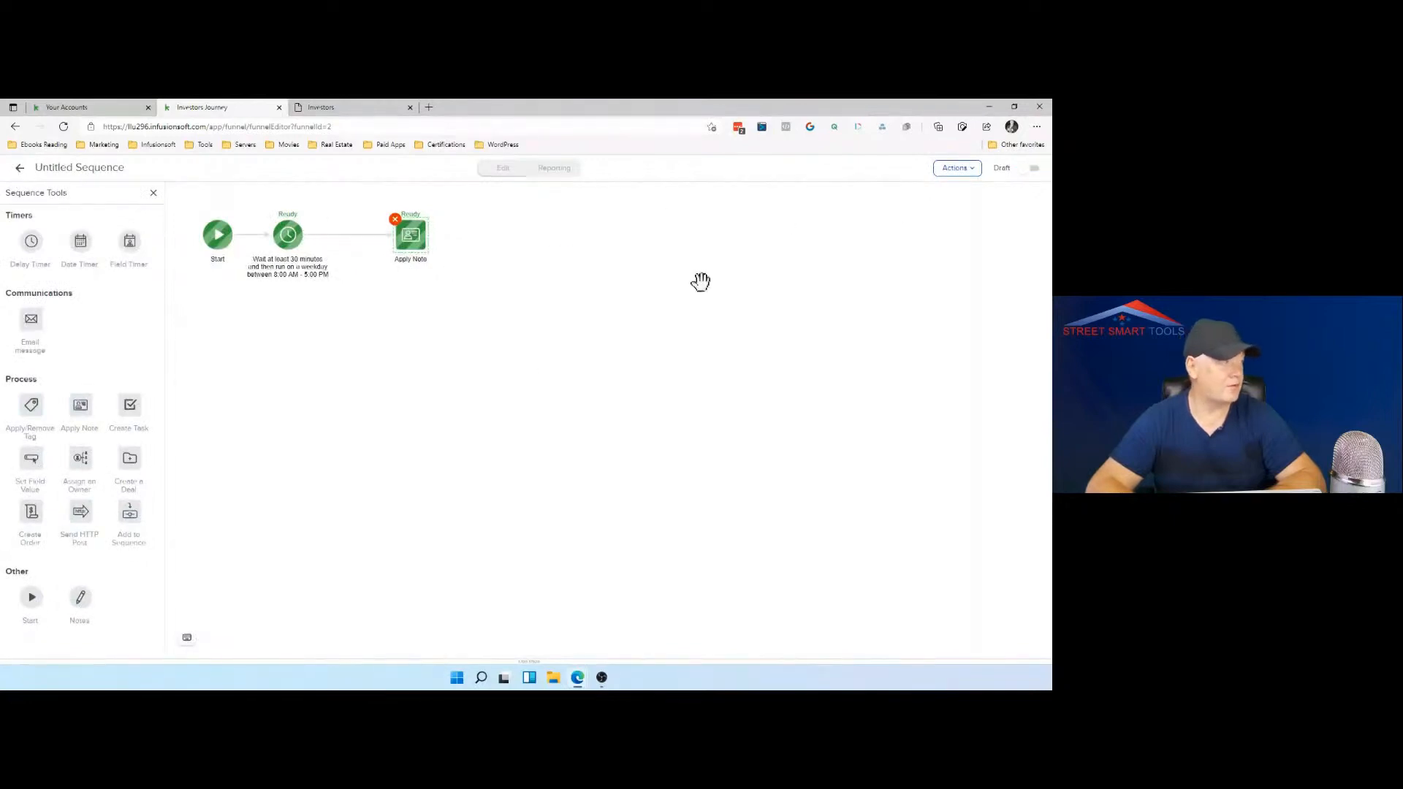
Step: Add an email message beyond the Apply Note step and start it from the Simple Text template
{"action": "left_click_drag", "start_coordinate": [30, 320], "coordinate": [497, 246]}
{"action": "double_click", "coordinate": [519, 265]}
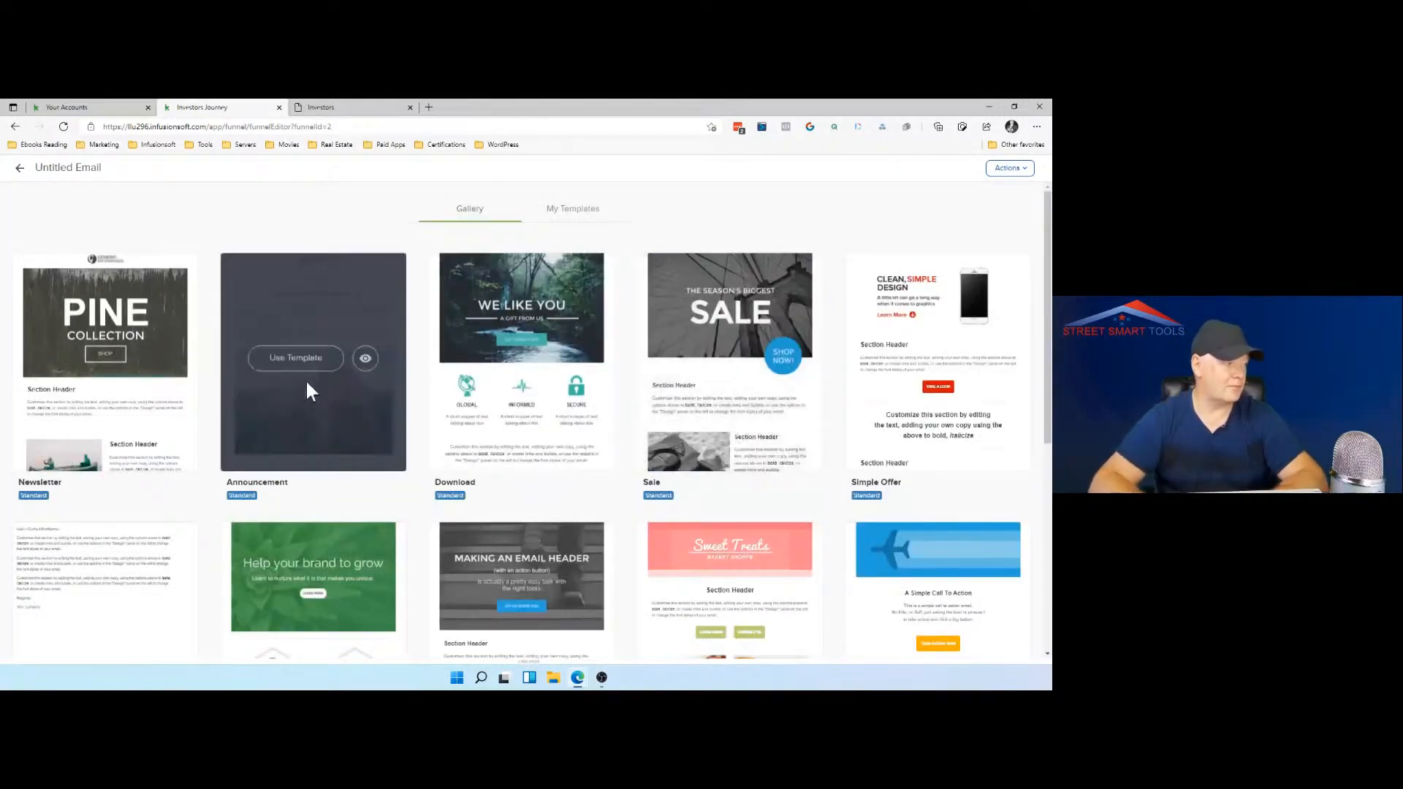
{"action": "scroll", "coordinate": [306, 389], "scroll_direction": "down", "scroll_amount": 3}
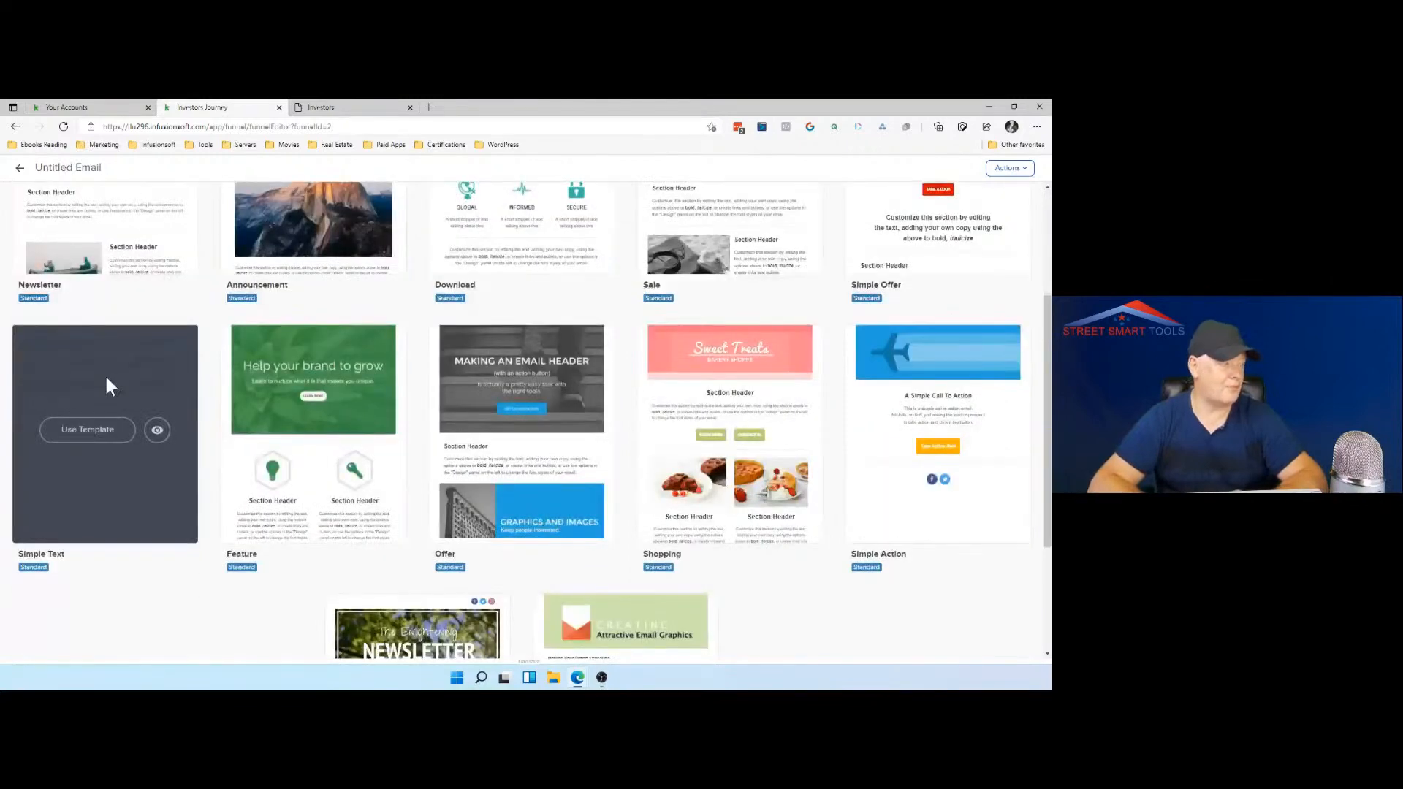
{"action": "left_click", "coordinate": [100, 431]}
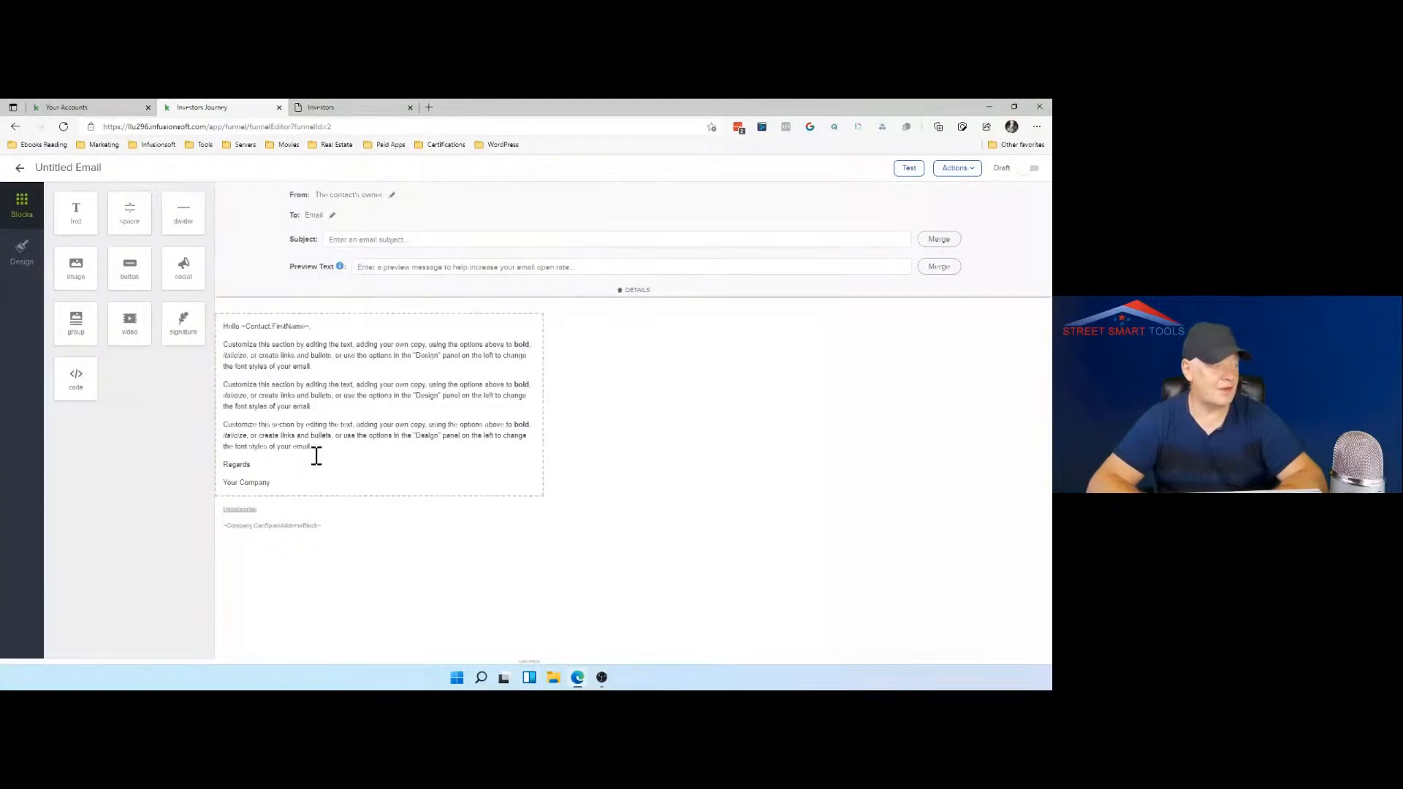
Step: Replace the three placeholder paragraphs in the email body with "I'm happy to to work with you"
{"action": "left_click_drag", "start_coordinate": [323, 448], "coordinate": [204, 380]}
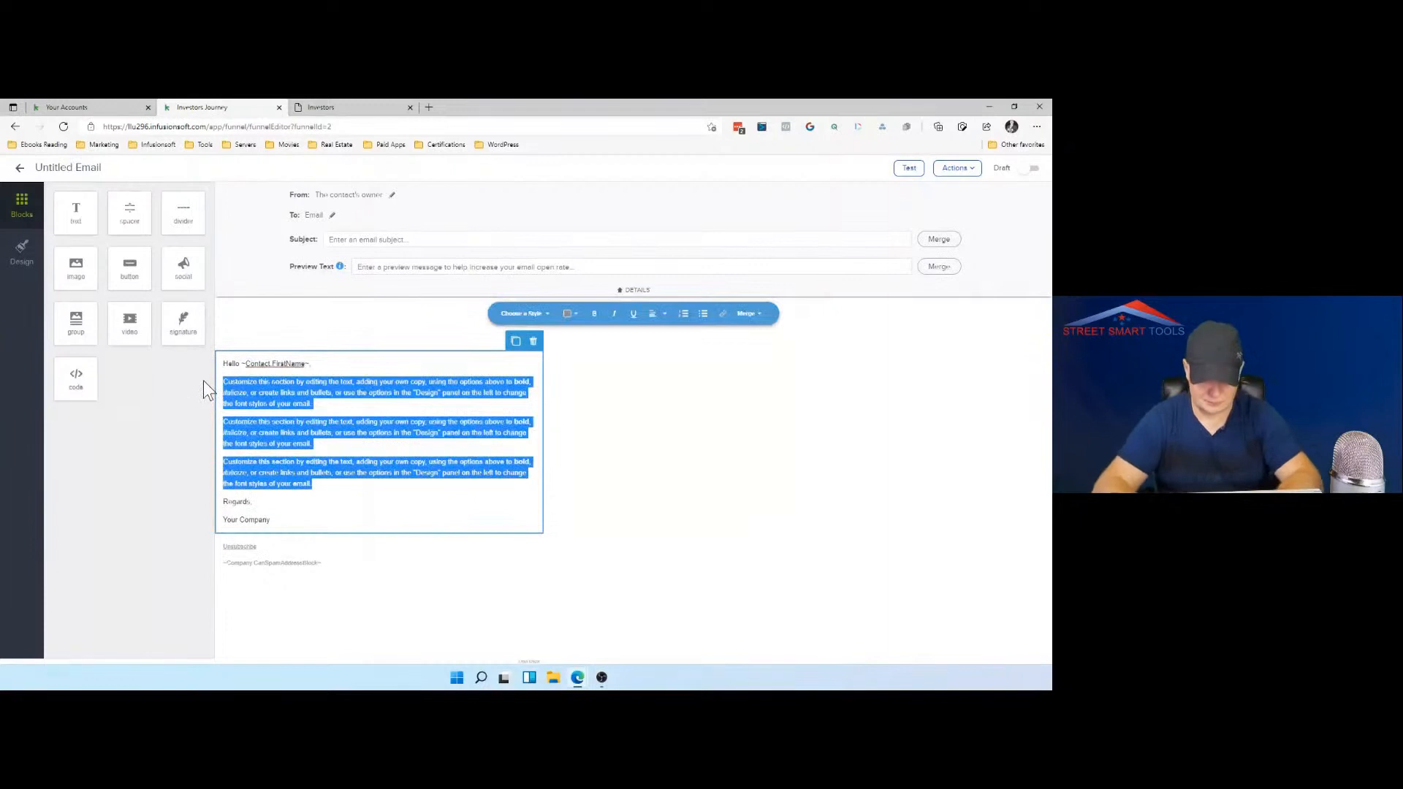
{"action": "key", "text": "BackSpace"}
{"action": "type", "text": "Im happ"}
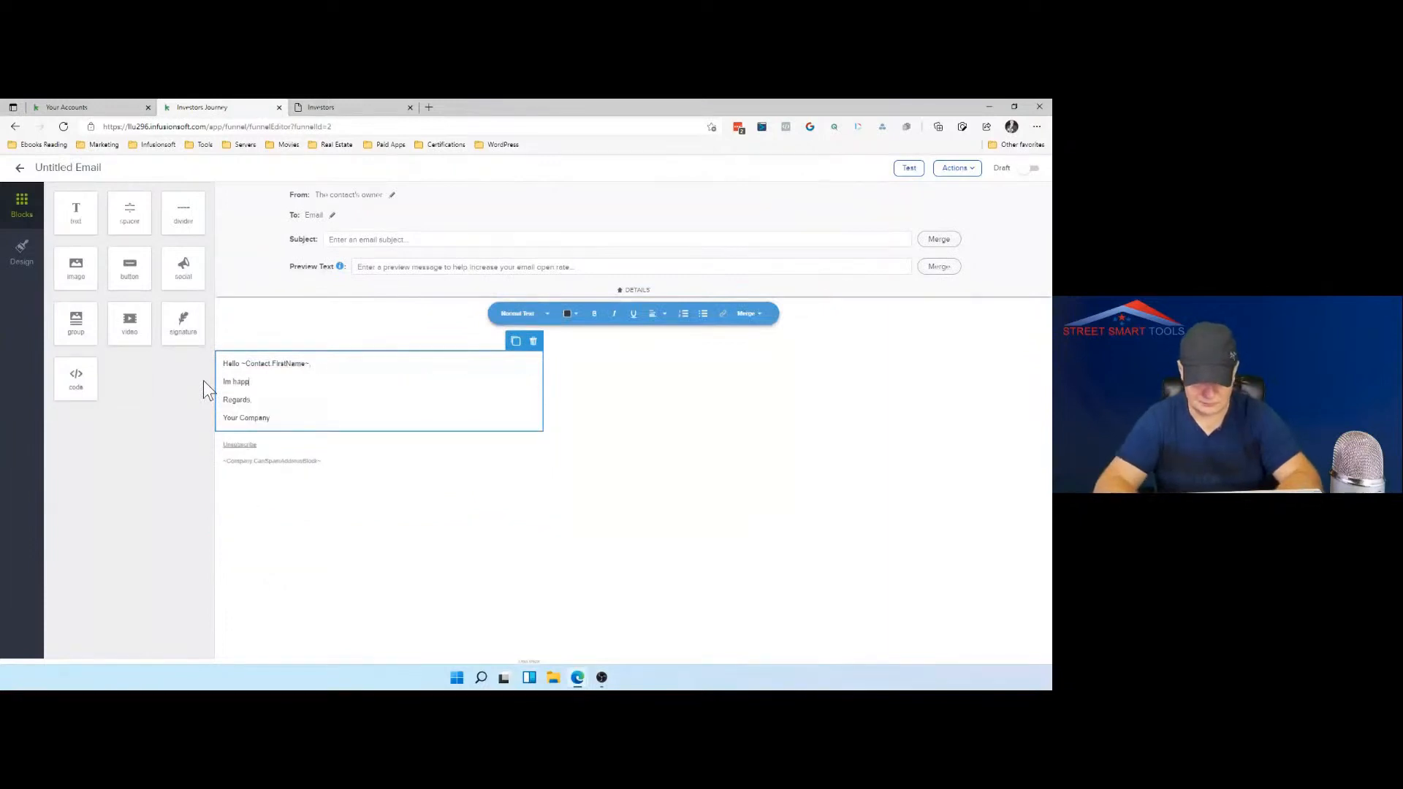
{"action": "type", "text": "y to"}
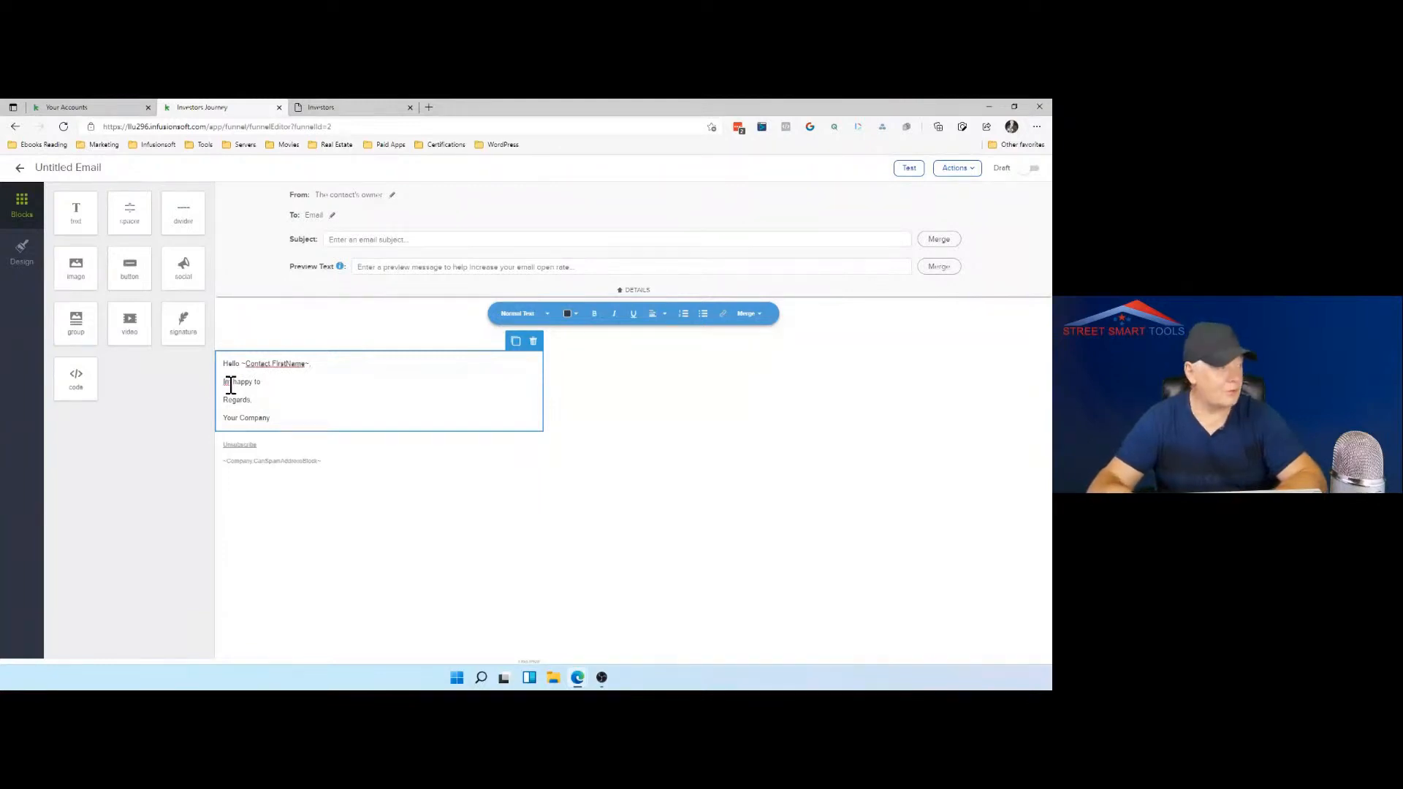
{"action": "left_click", "coordinate": [231, 386]}
{"action": "type", "text": "'"}
{"action": "key", "text": "Right"}
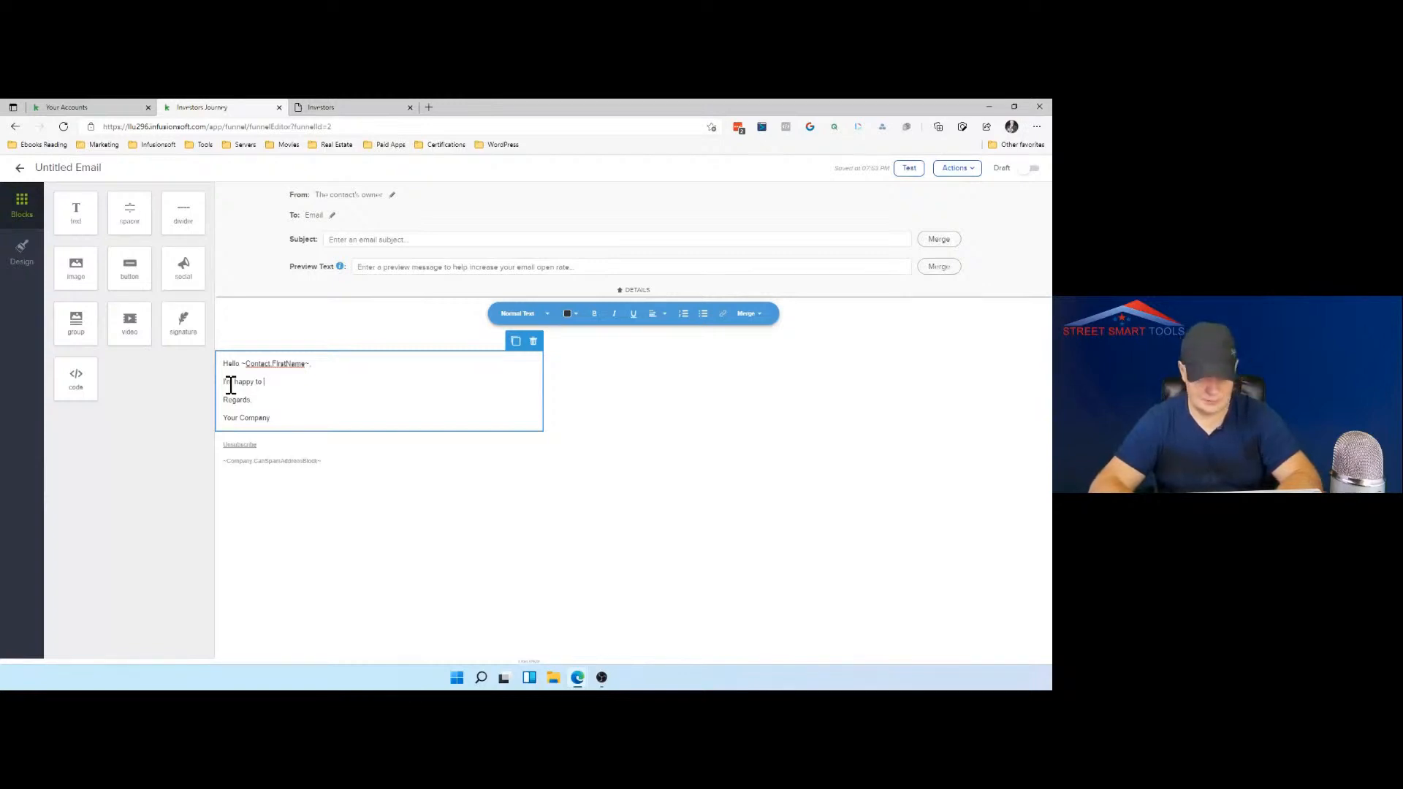
{"action": "type", "text": "o work"}
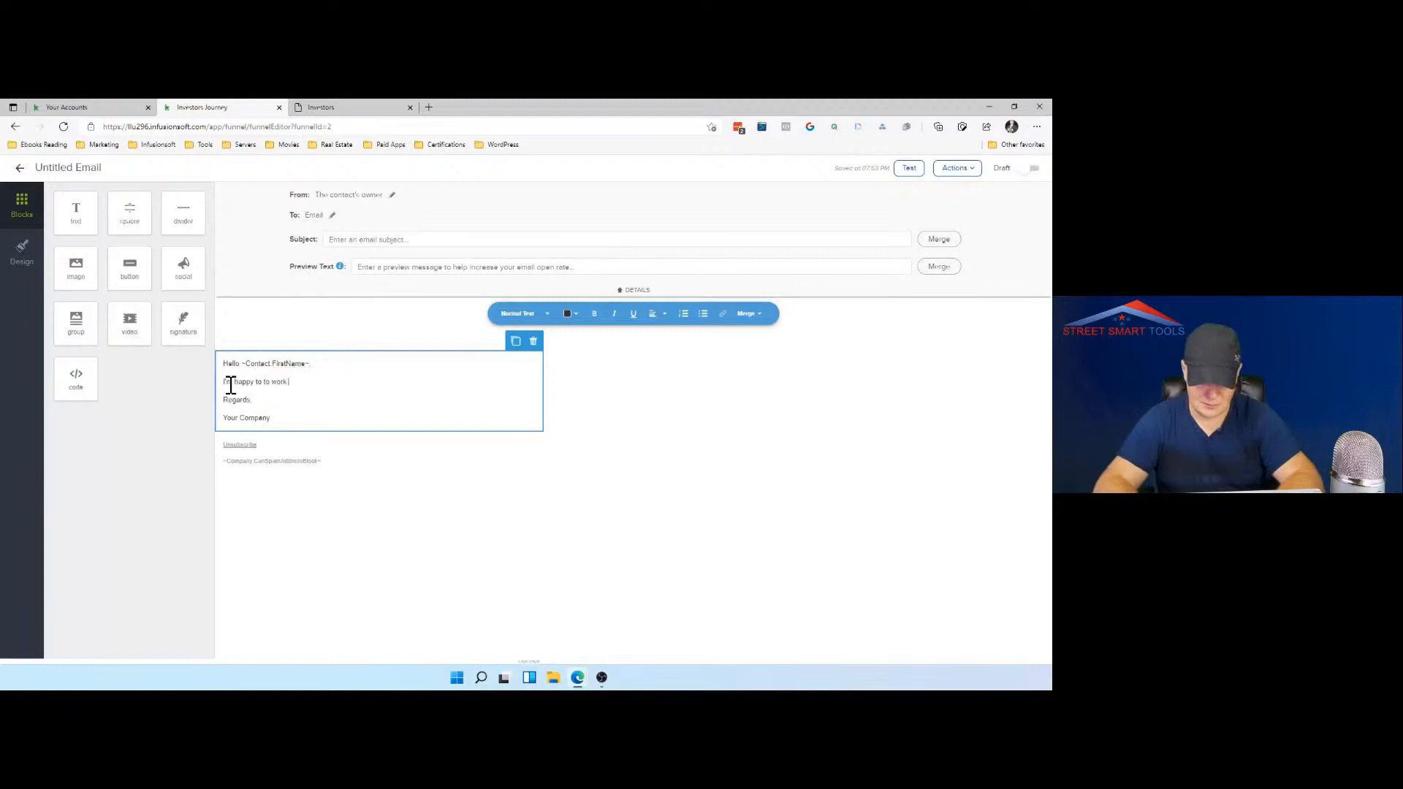
{"action": "type", "text": " with you "}
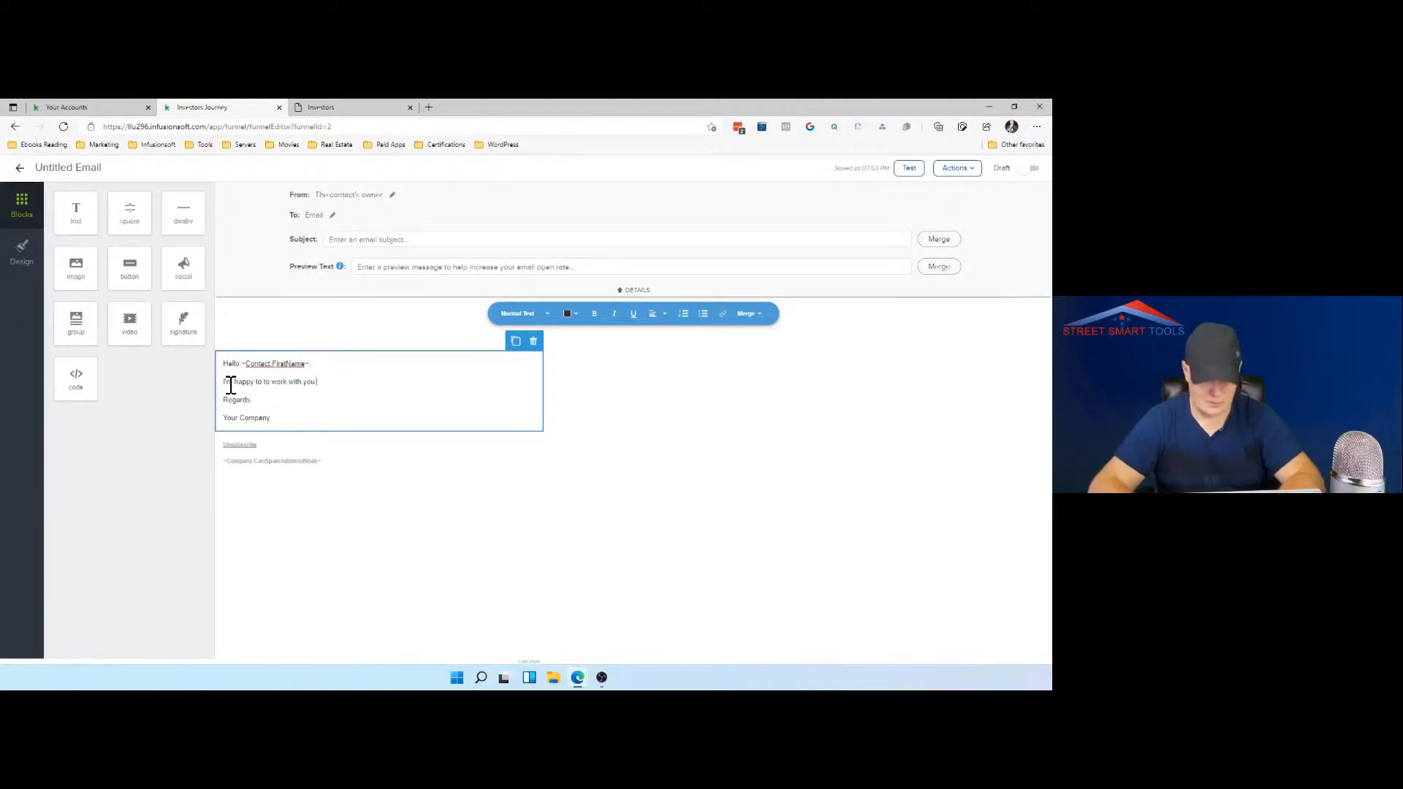
{"action": "type", "text": "lot"}
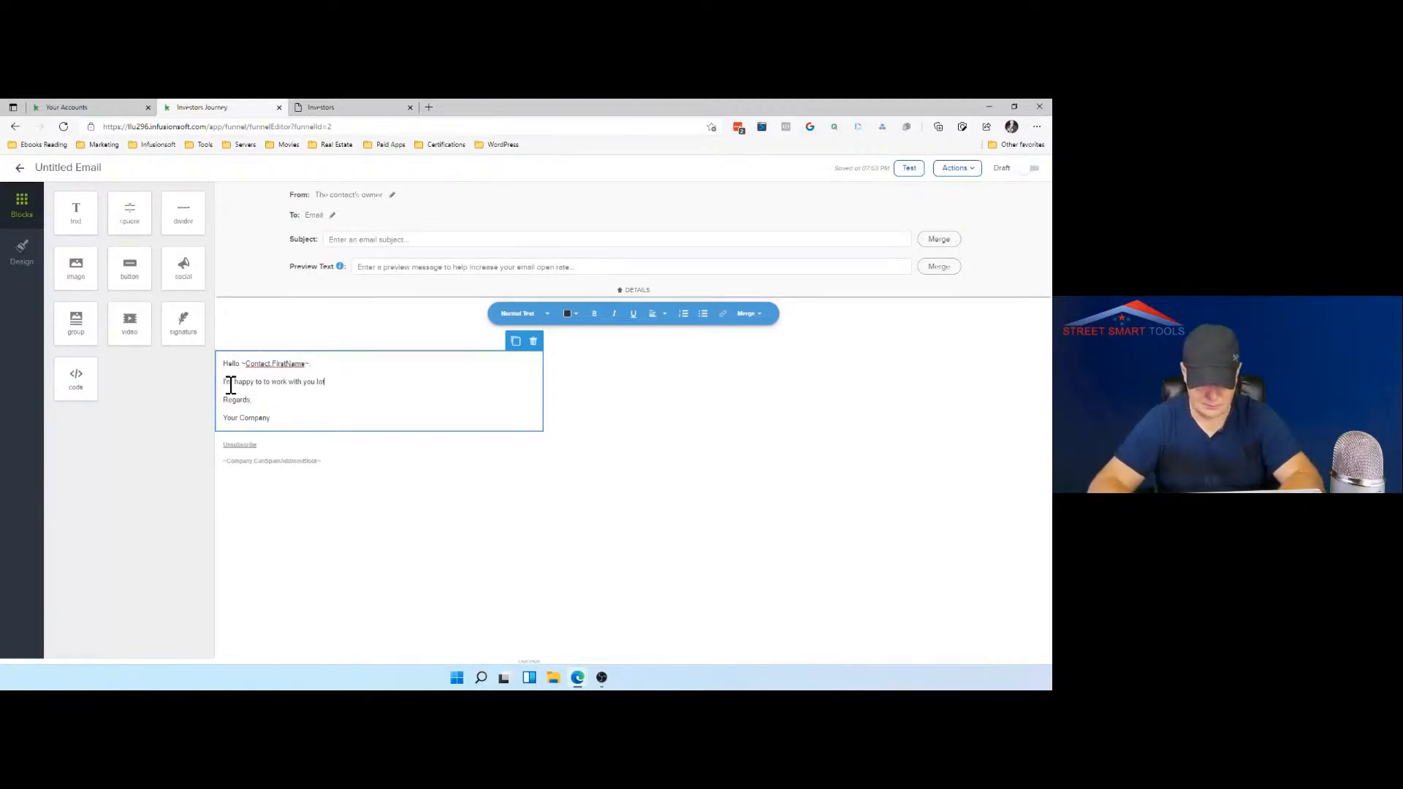
{"action": "type", "text": "s discon"}
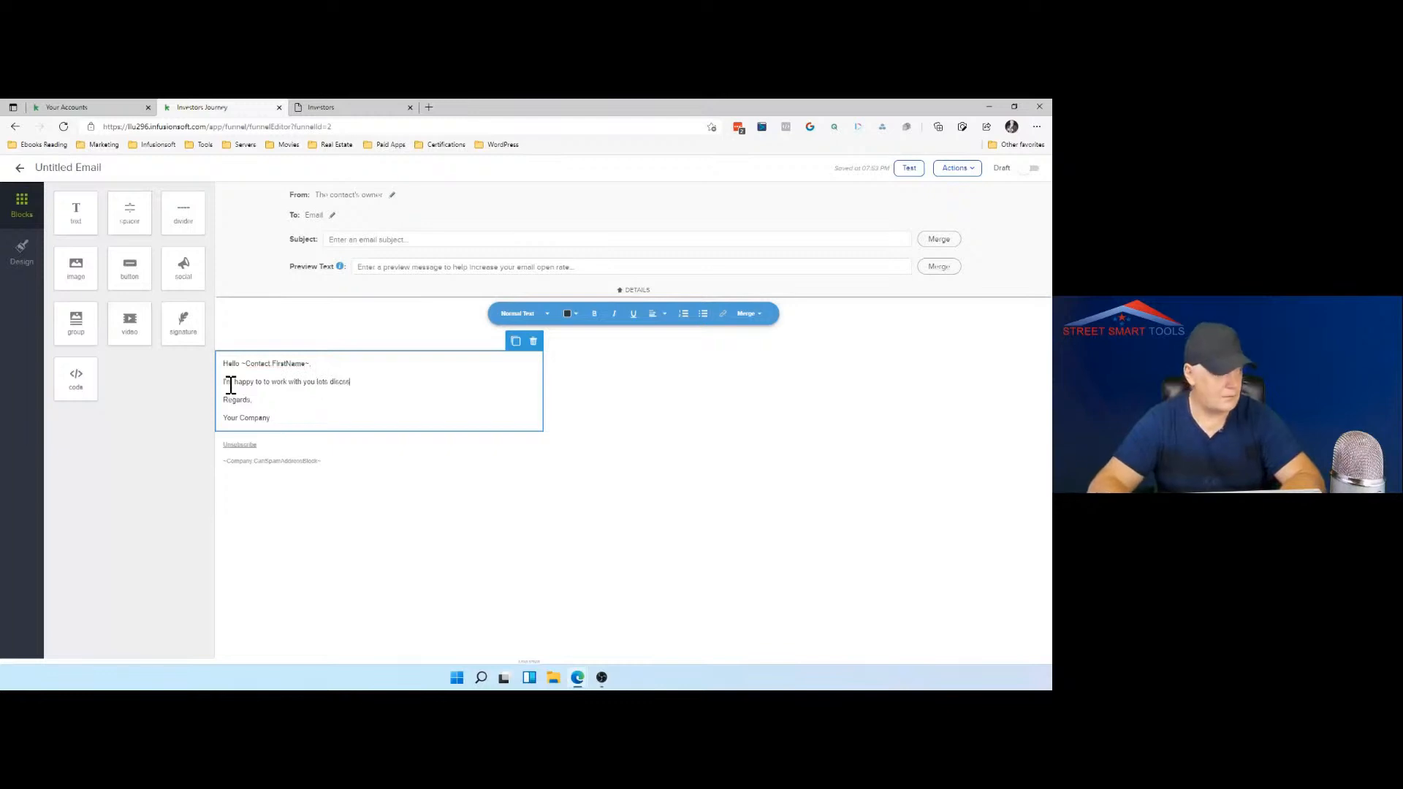
{"action": "key", "text": "BackSpace"}
{"action": "key", "text": "BackSpace"}
{"action": "key", "text": "BackSpace"}
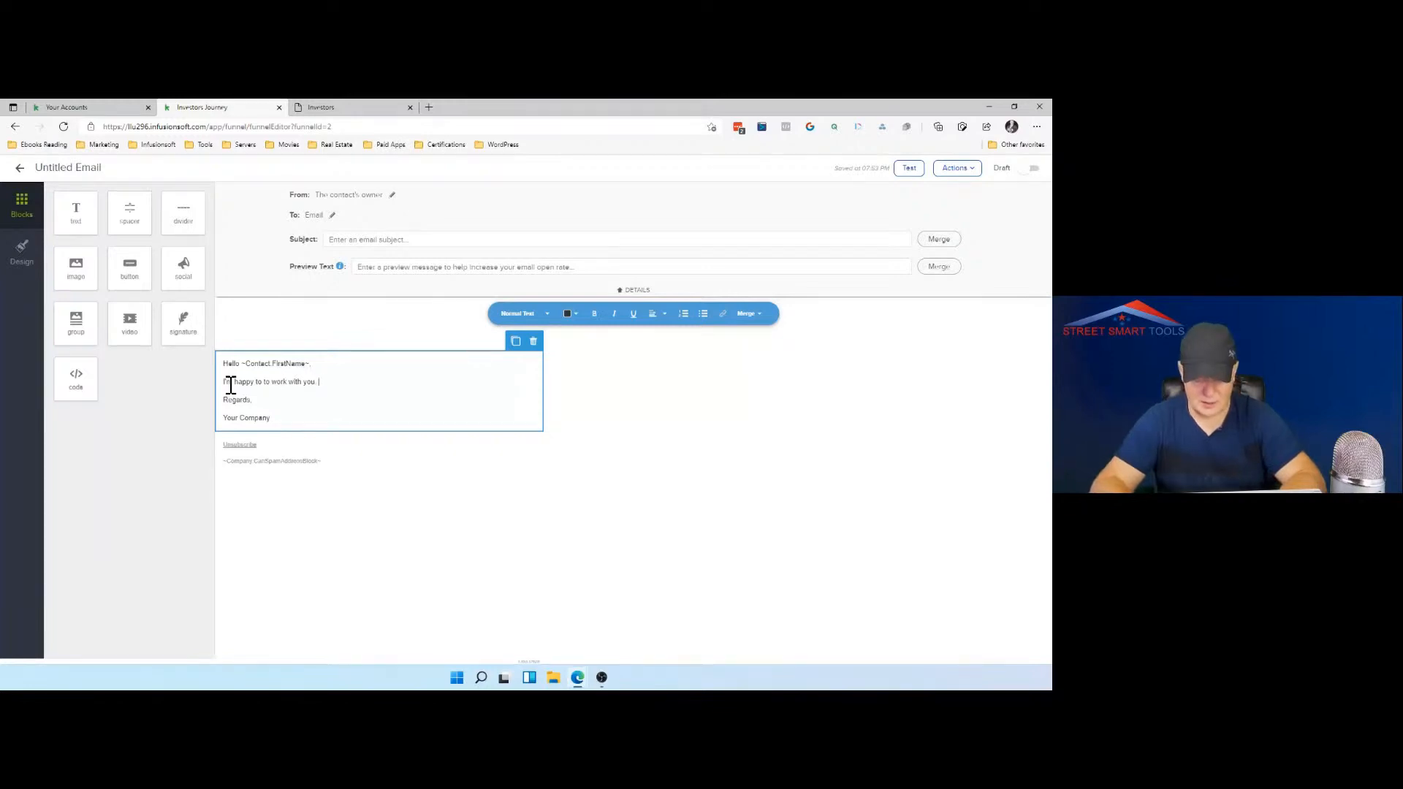
Step: Continue the email's body paragraph with "I will be calling you tomorrow", followed by a line break
{"action": "type", "text": "I will be"}
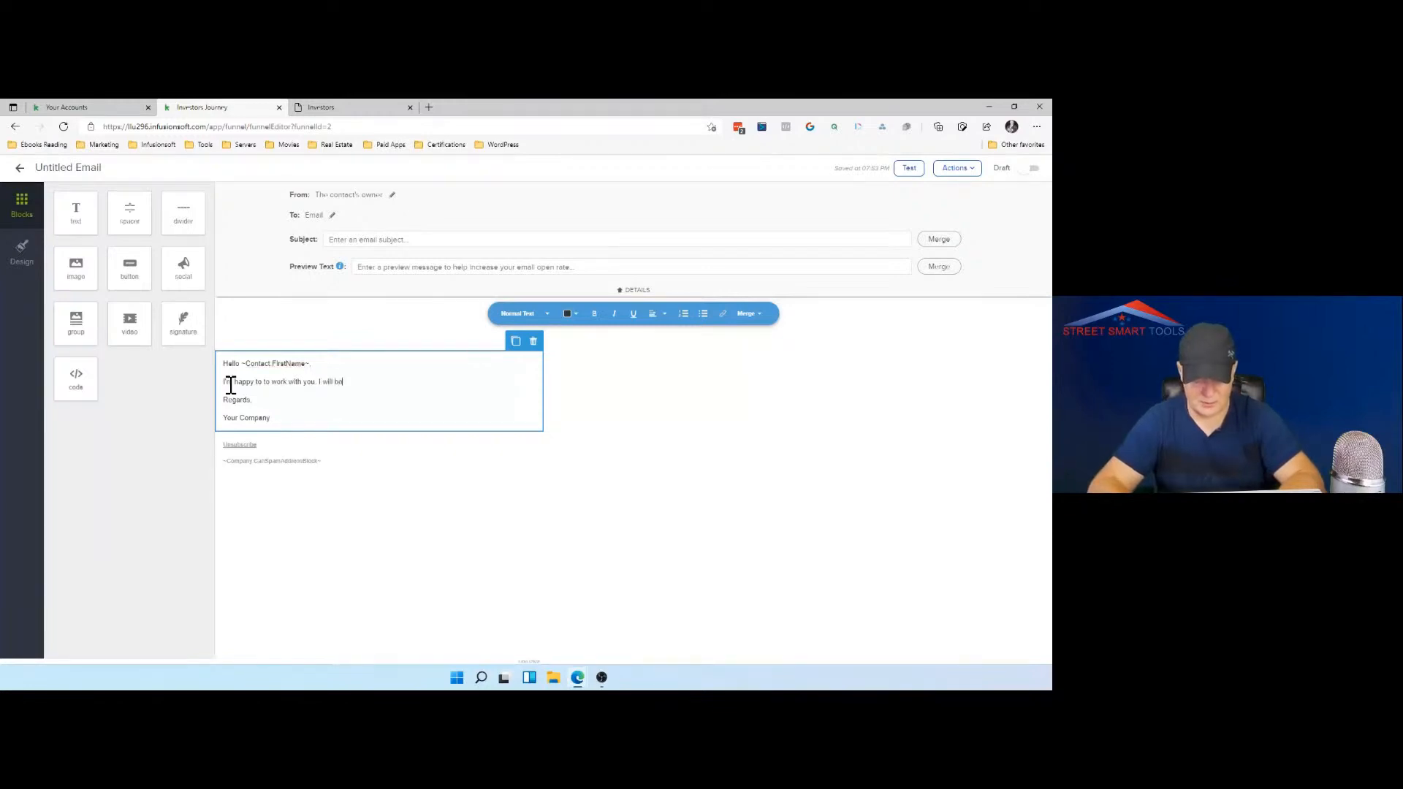
{"action": "type", "text": " calling you "}
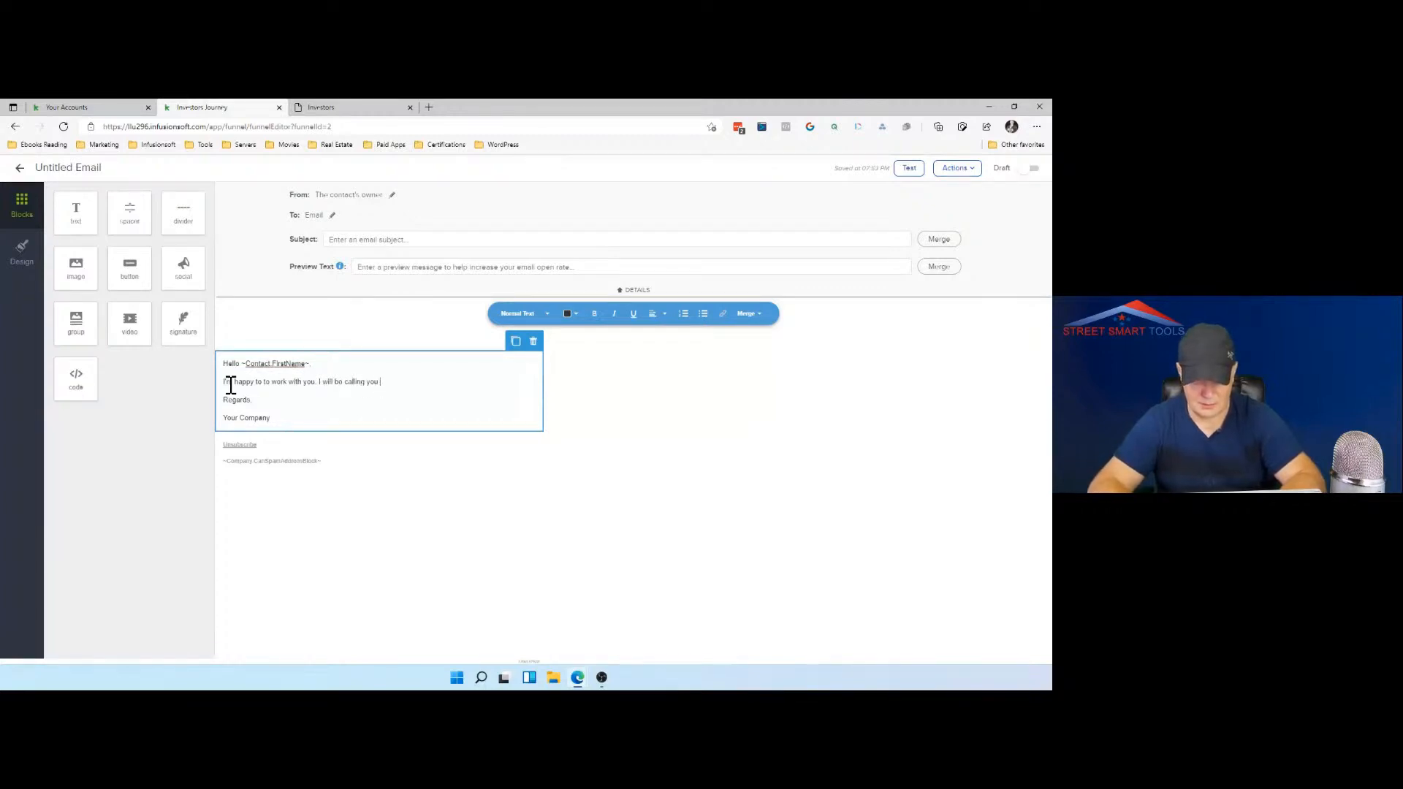
{"action": "type", "text": "tomor"}
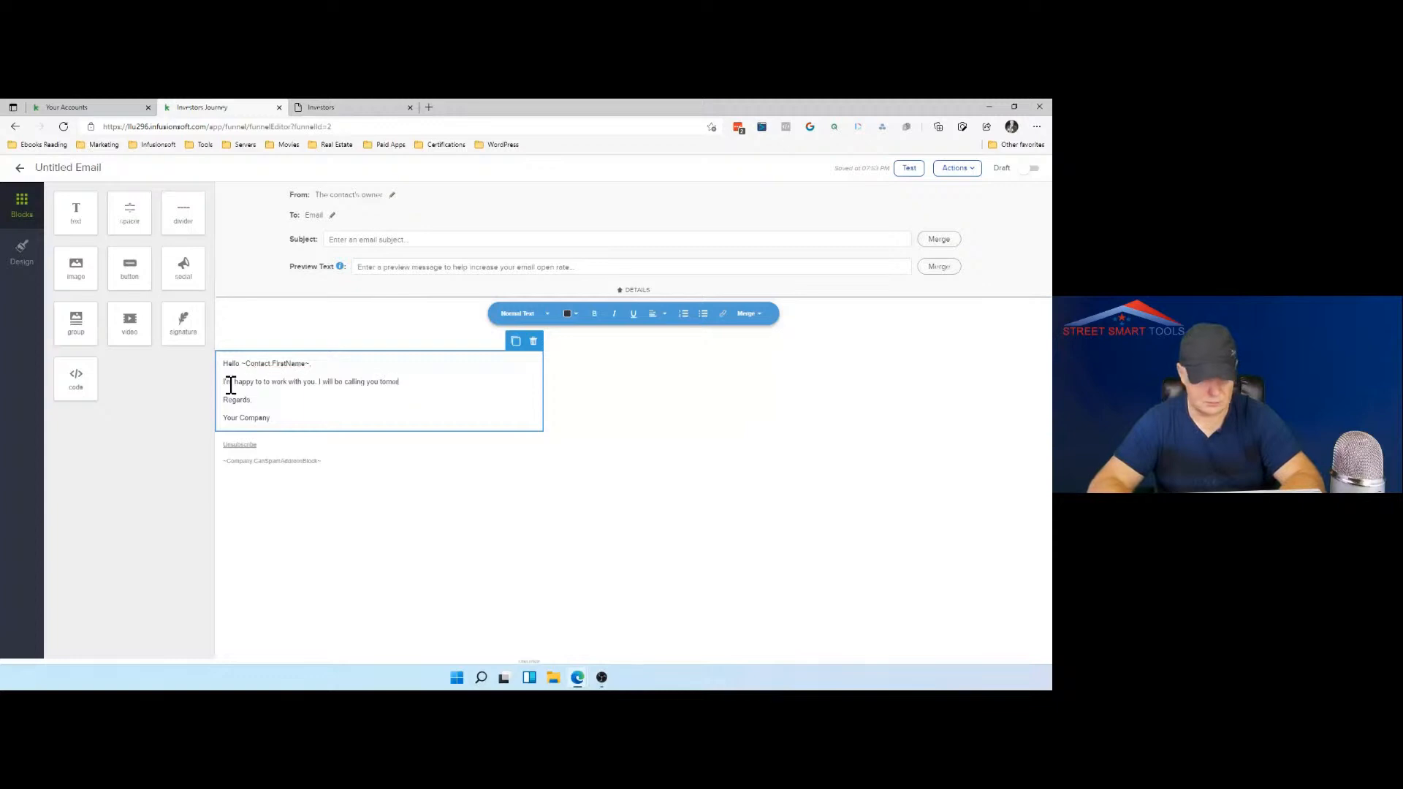
{"action": "type", "text": "row"}
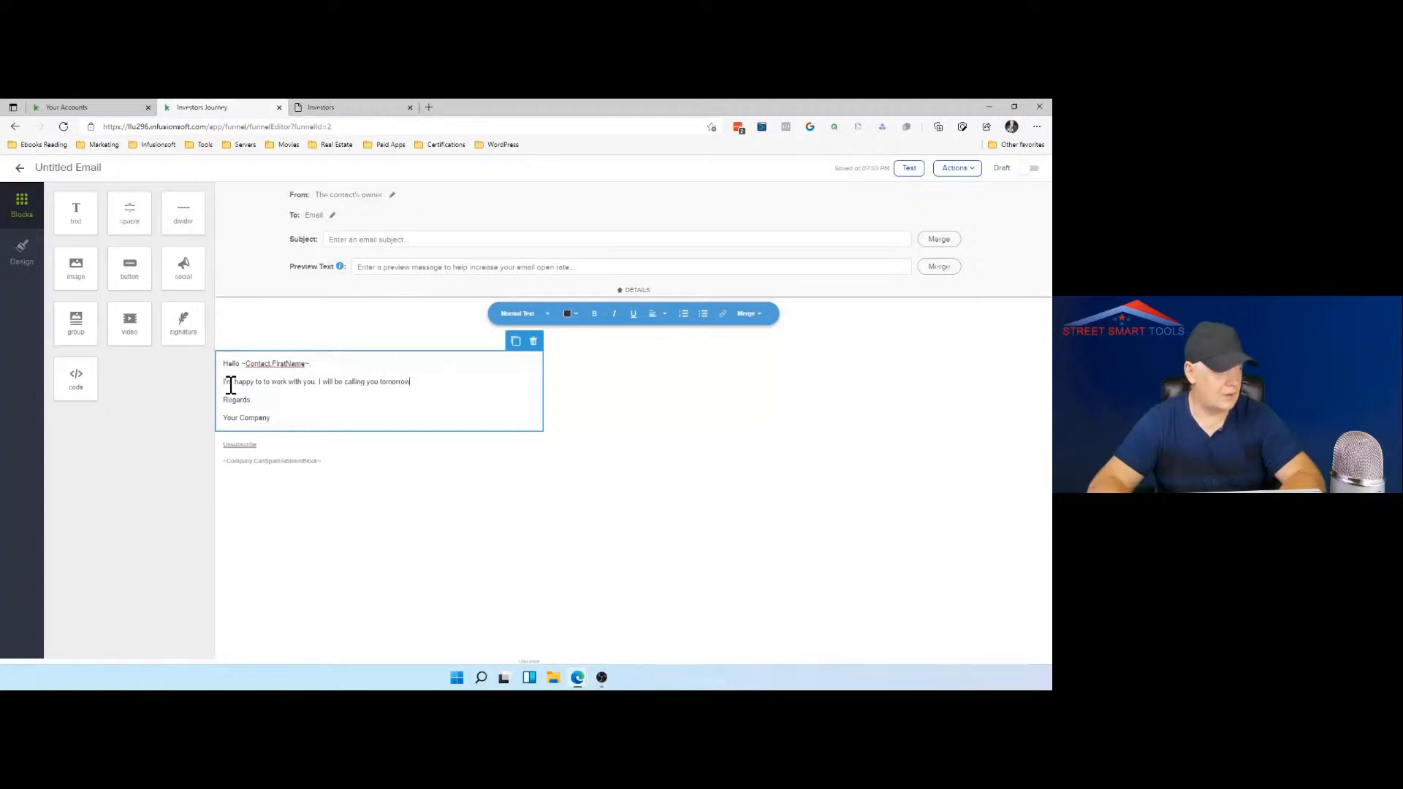
{"action": "key", "text": "Return"}
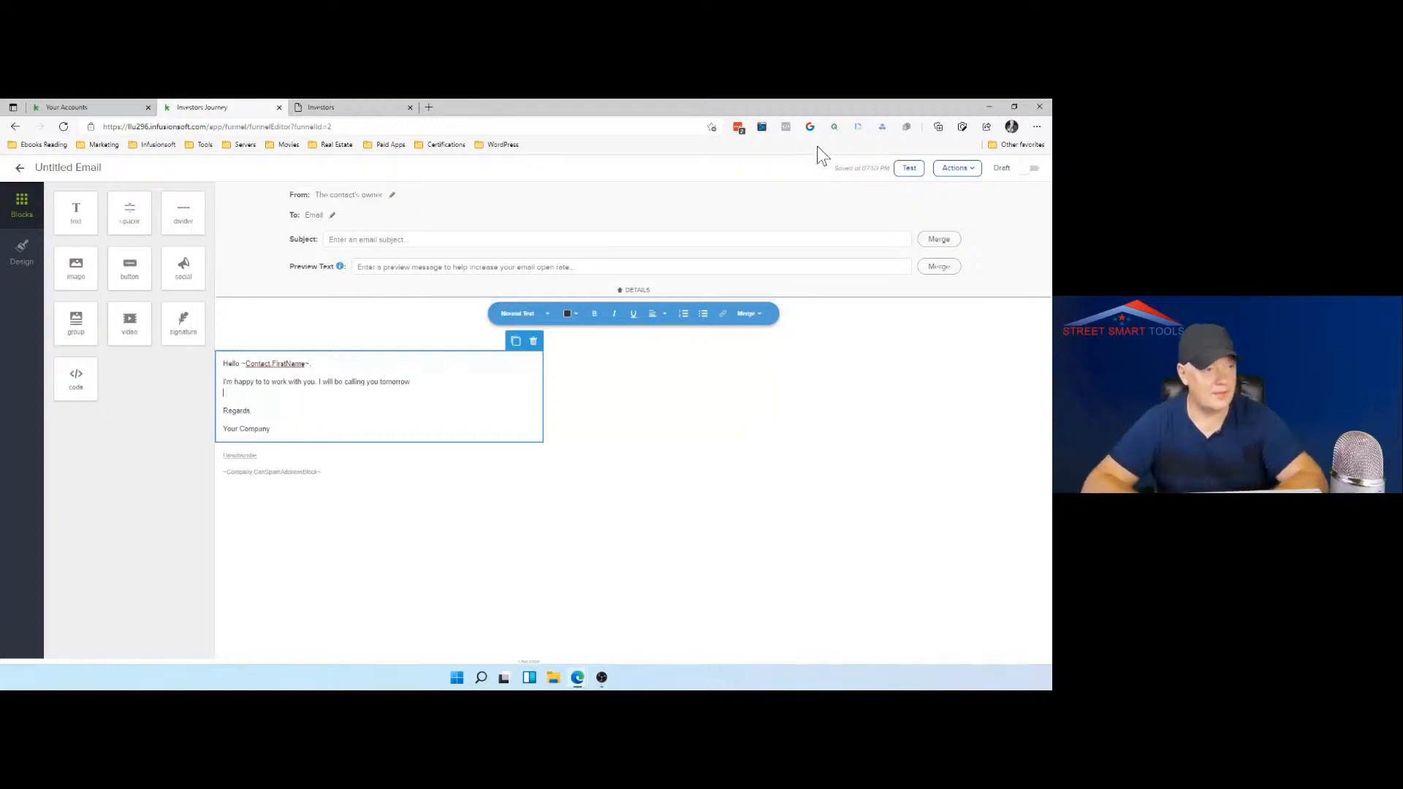
Step: Try to mark the email as Ready, return to the sequence, and reopen the email for editing
{"action": "left_click", "coordinate": [1031, 168]}
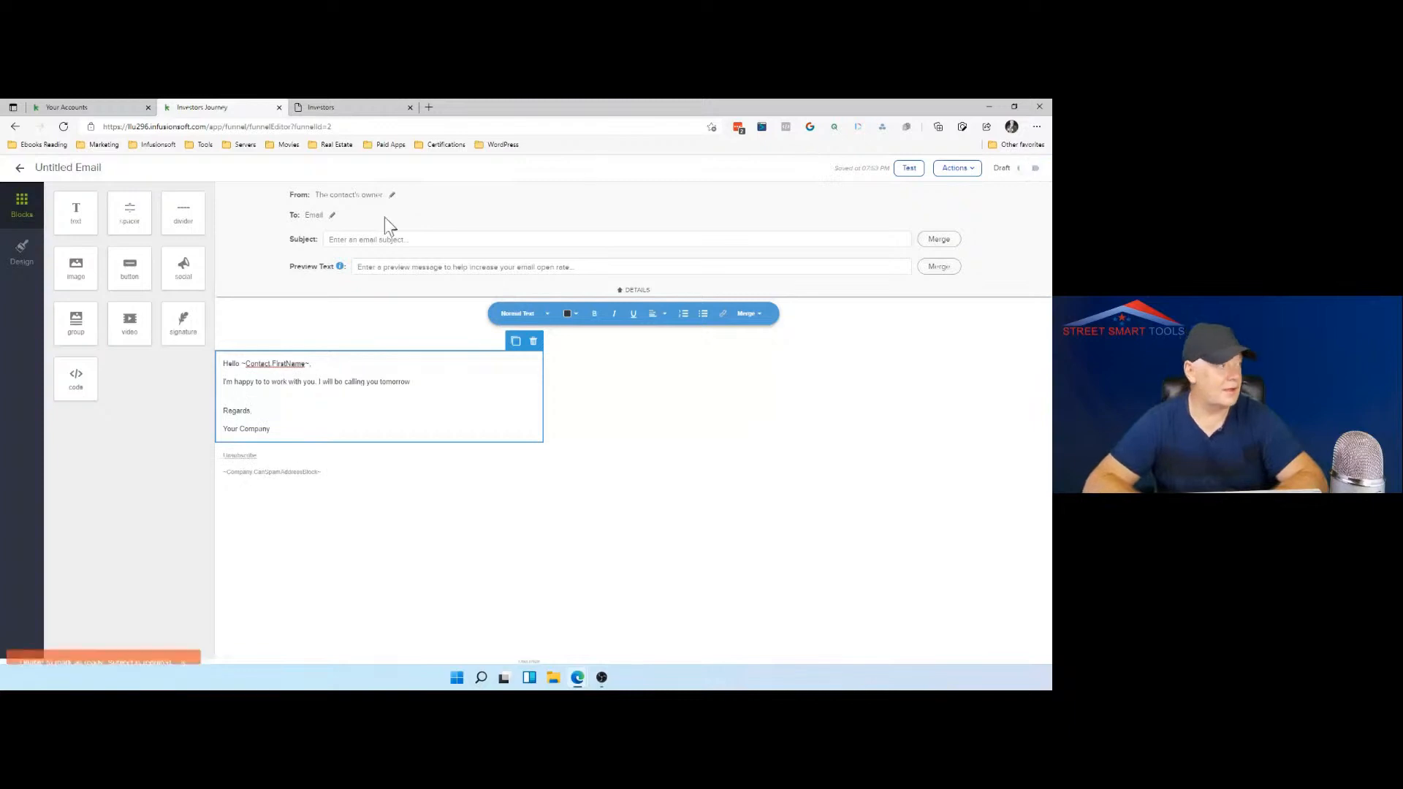
{"action": "left_click", "coordinate": [21, 170]}
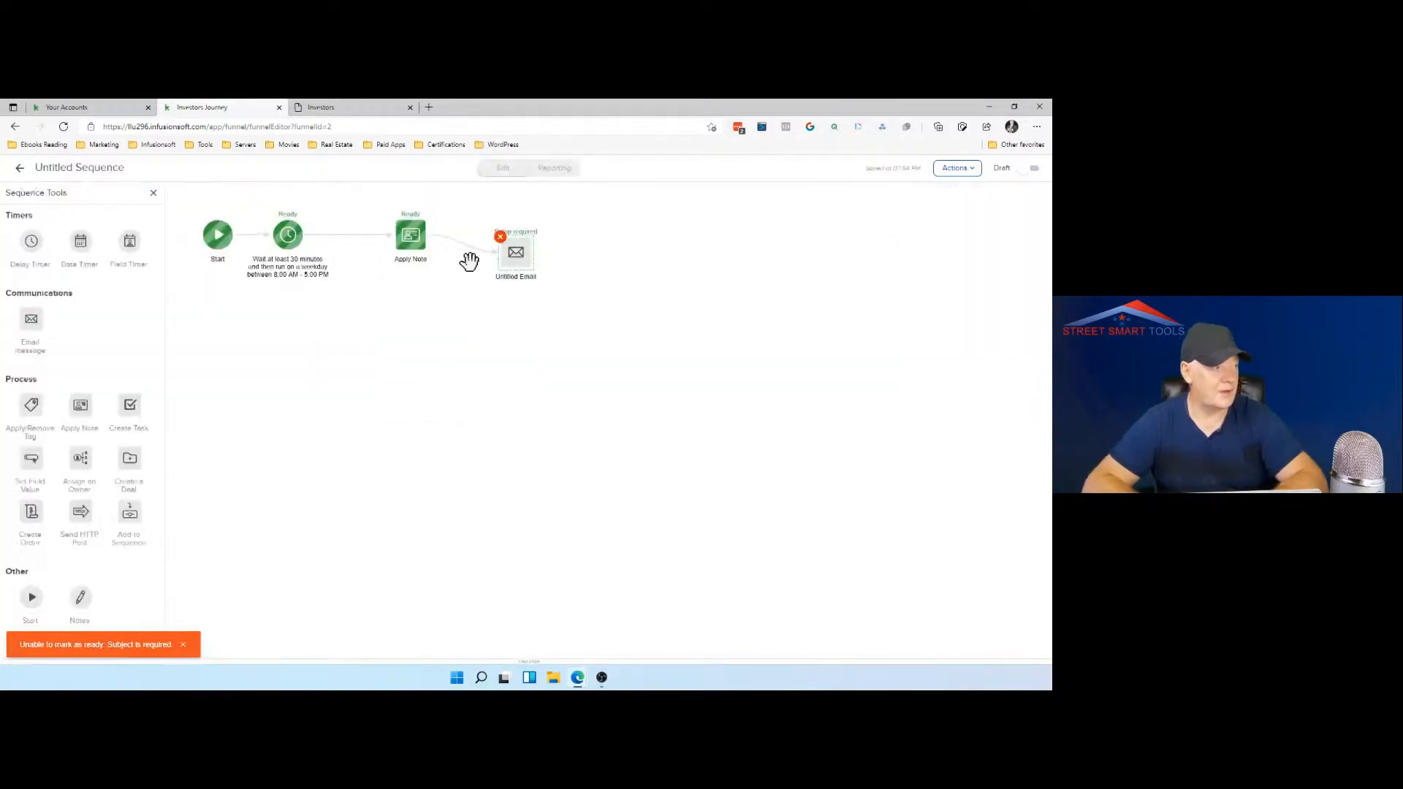
{"action": "right_click", "coordinate": [515, 268]}
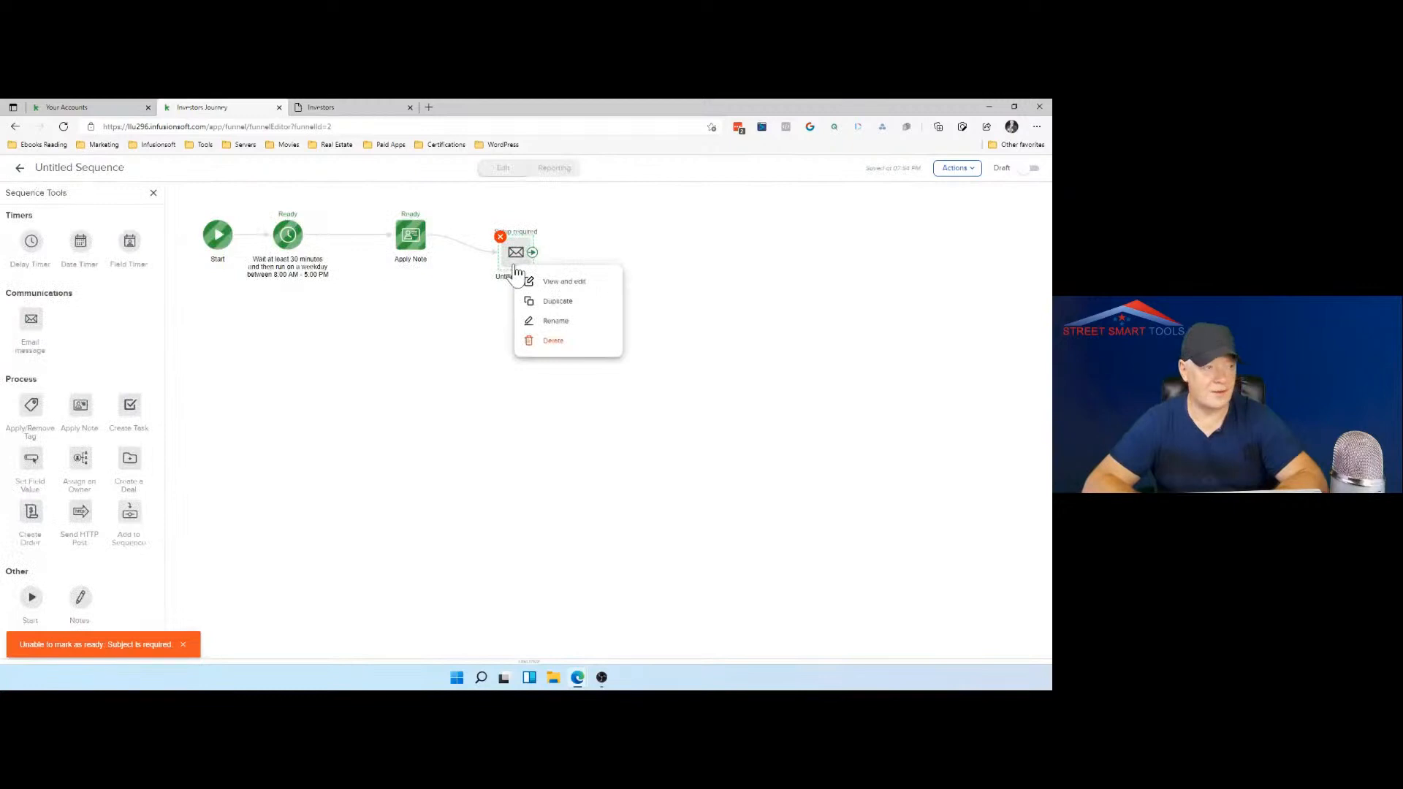
{"action": "double_click", "coordinate": [514, 268]}
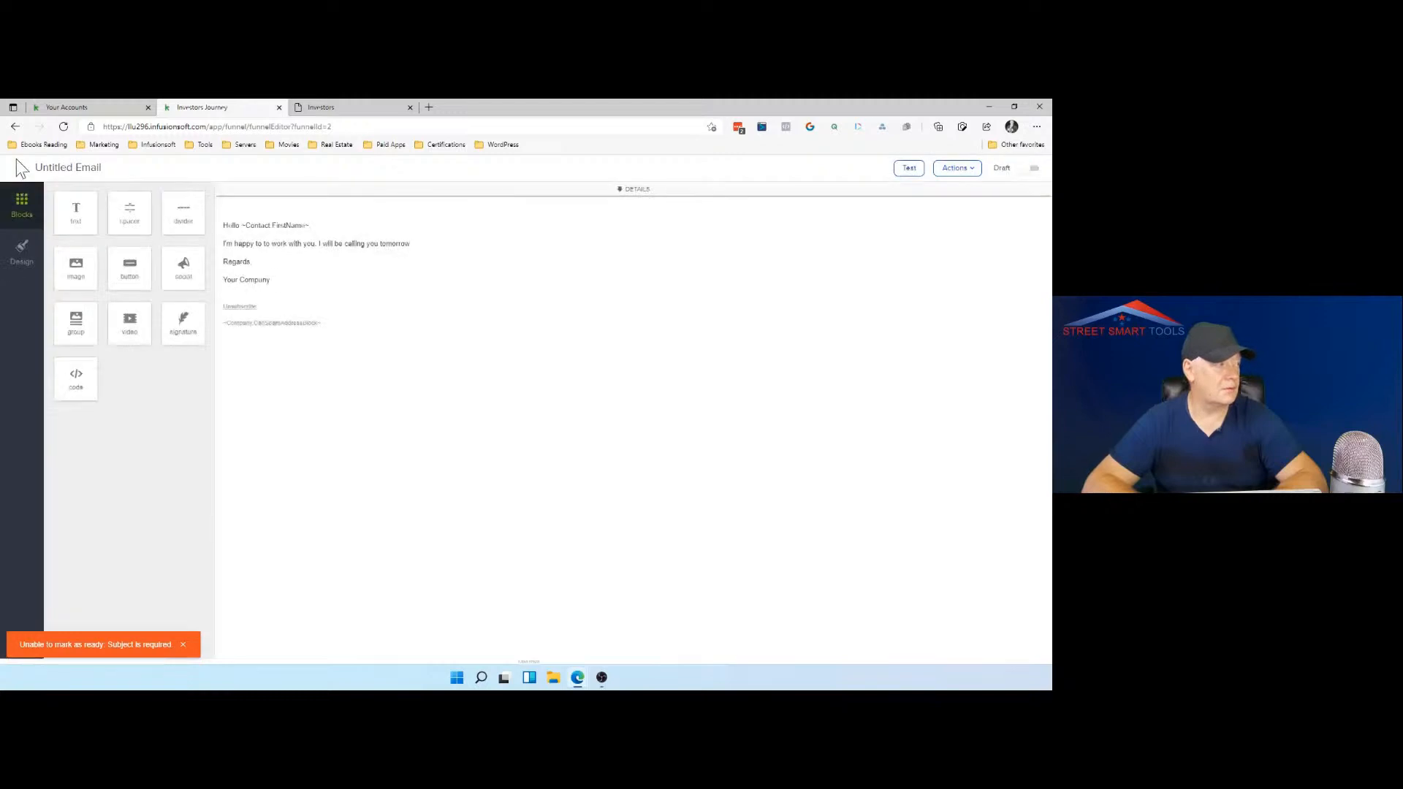
Step: Enter the subject "Will call you Tomorrow", mark the email as Ready, and return to the sequence
{"action": "left_click", "coordinate": [340, 239]}
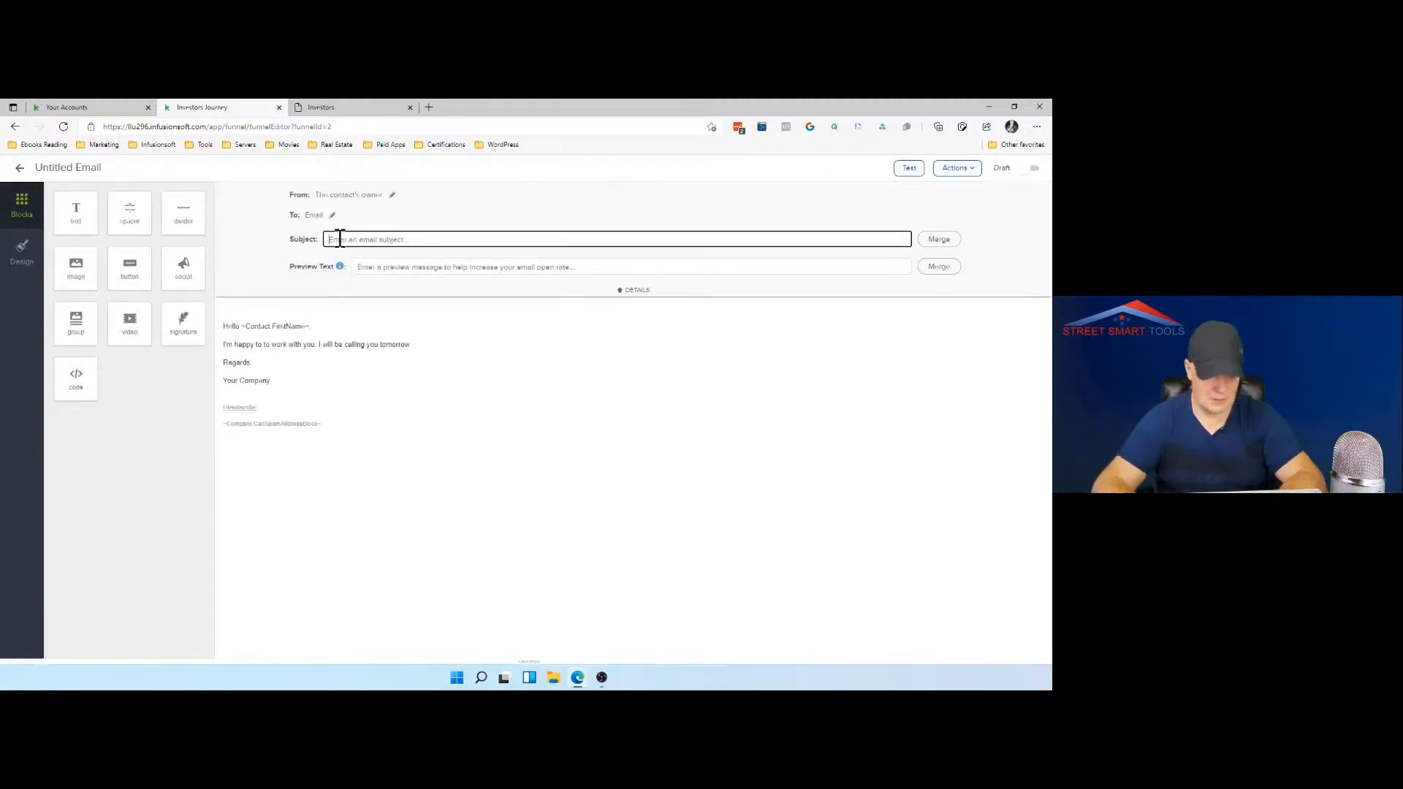
{"action": "type", "text": "Will"}
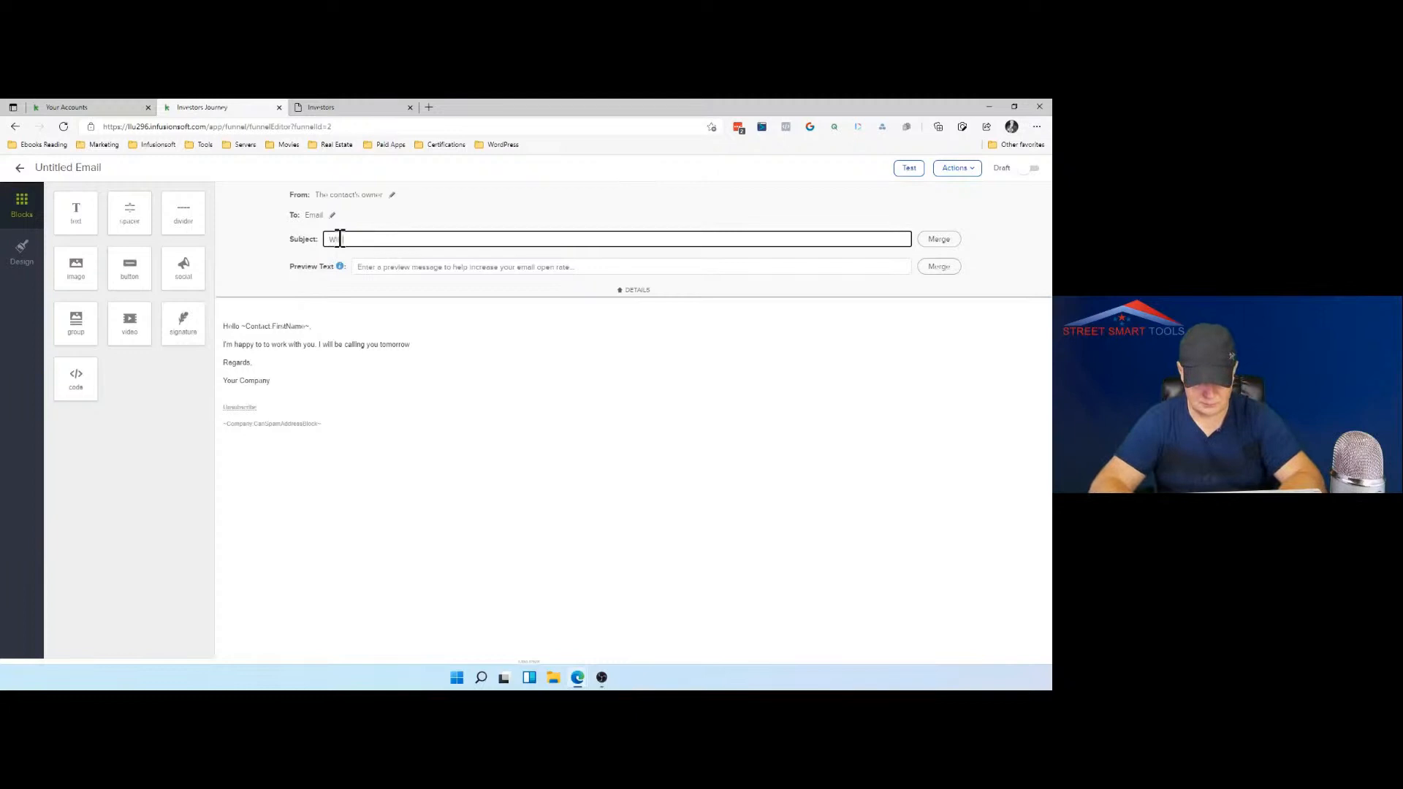
{"action": "type", "text": " call you"}
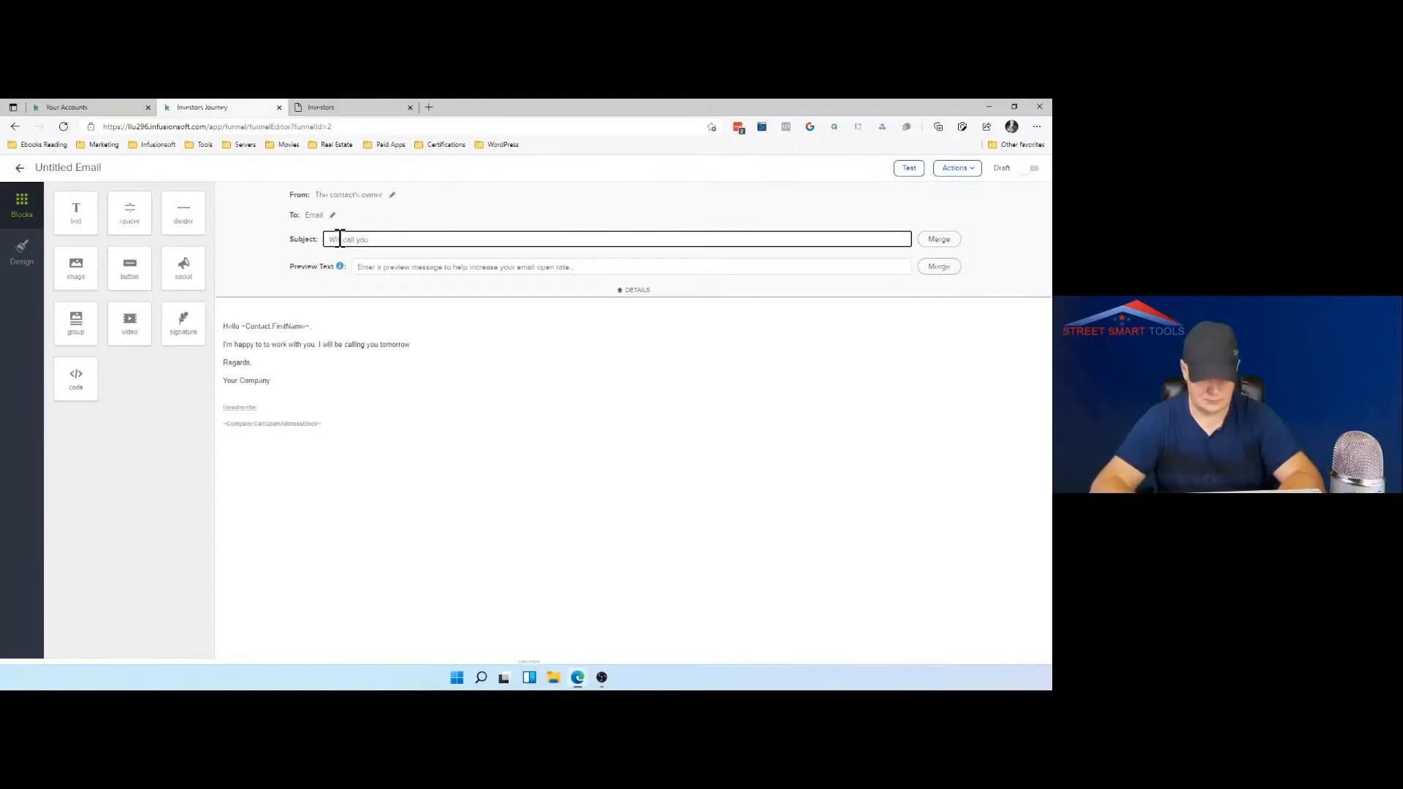
{"action": "type", "text": " Tomoorw"}
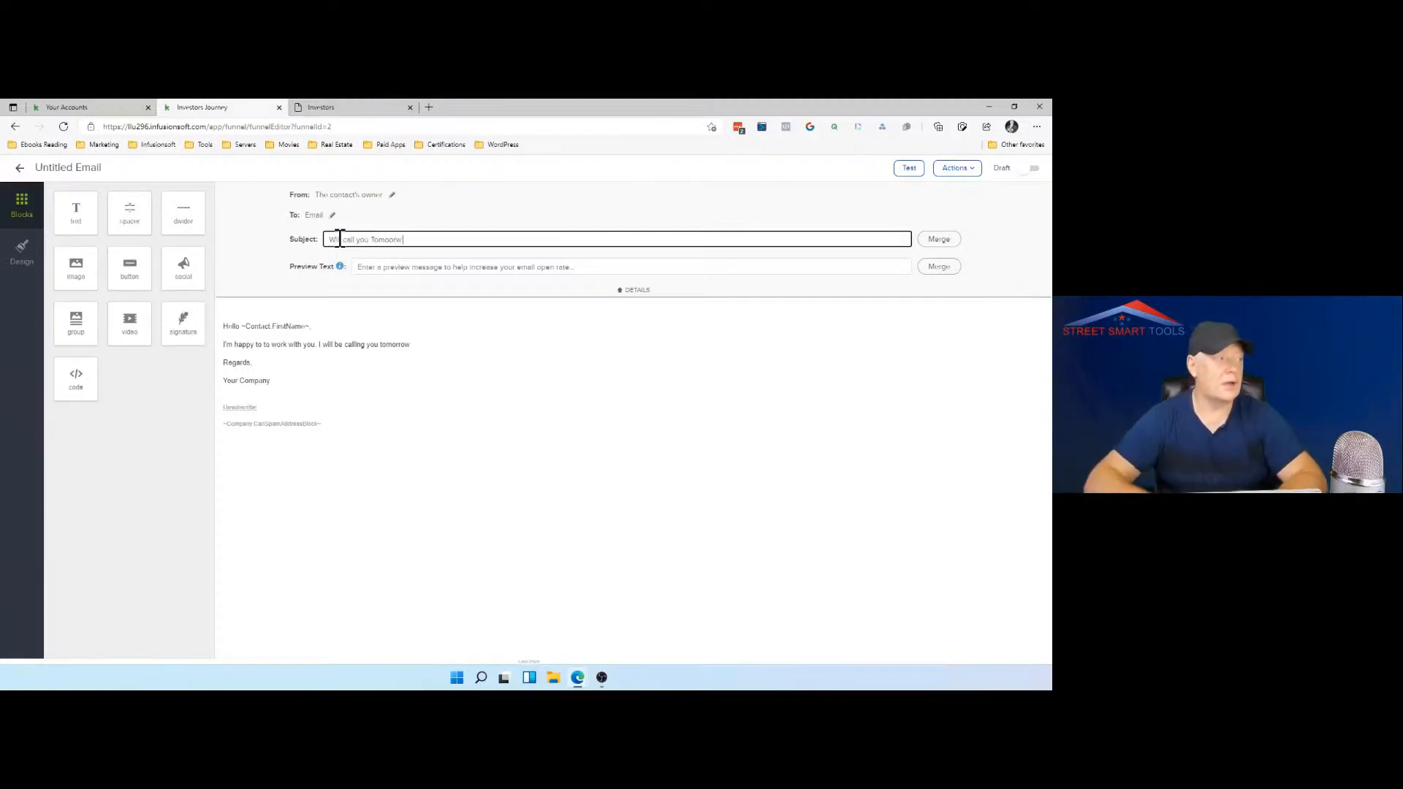
{"action": "right_click", "coordinate": [391, 239]}
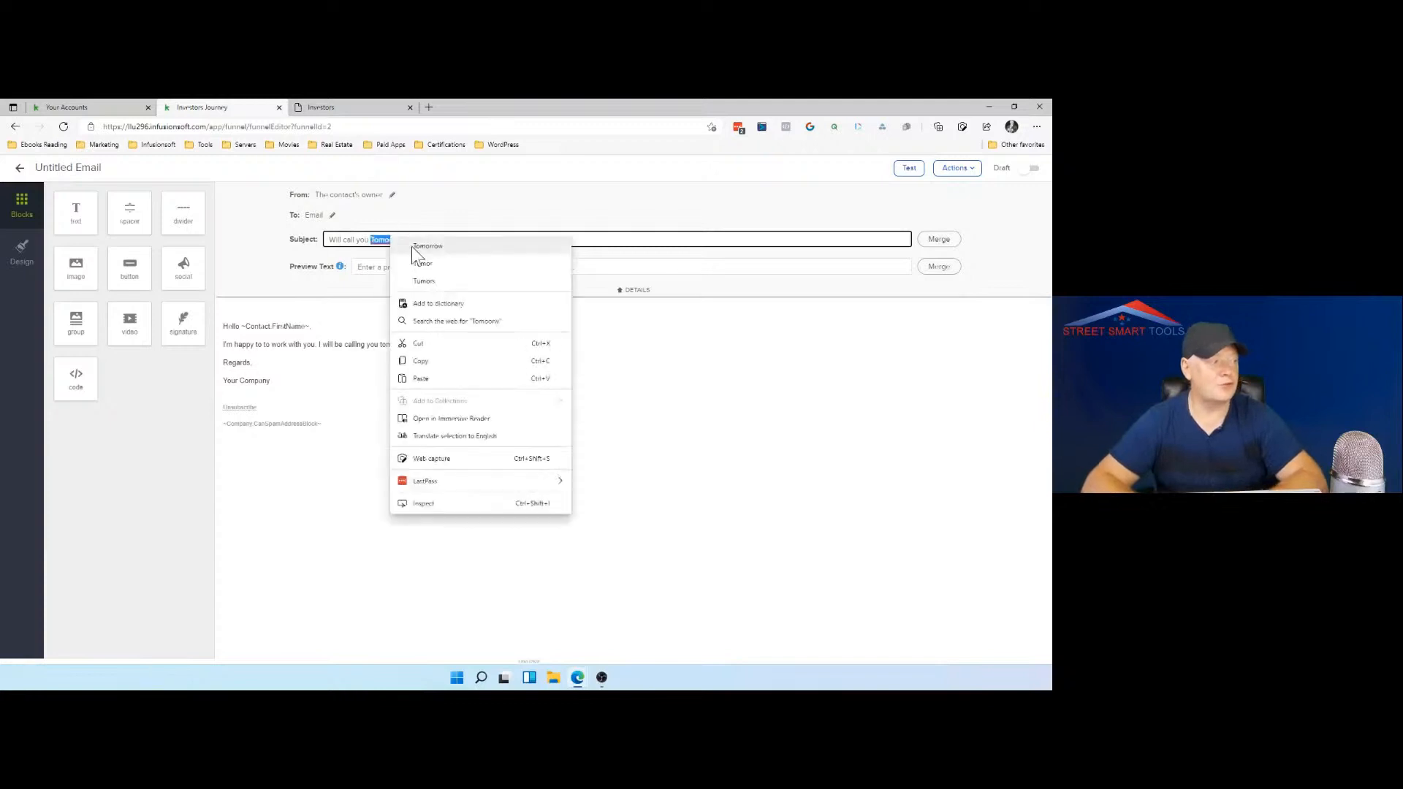
{"action": "left_click", "coordinate": [414, 247]}
{"action": "left_click", "coordinate": [1032, 169]}
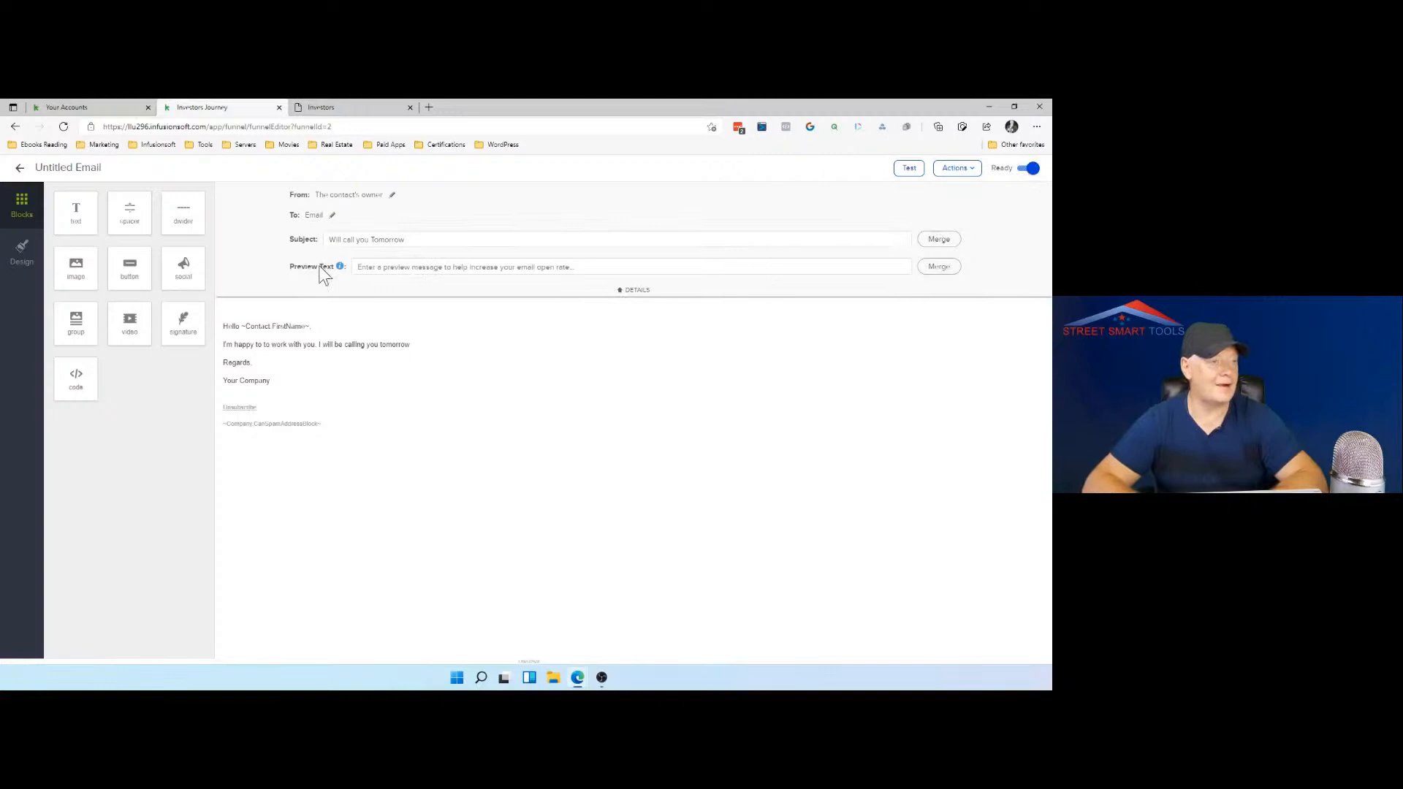
{"action": "left_click", "coordinate": [20, 170]}
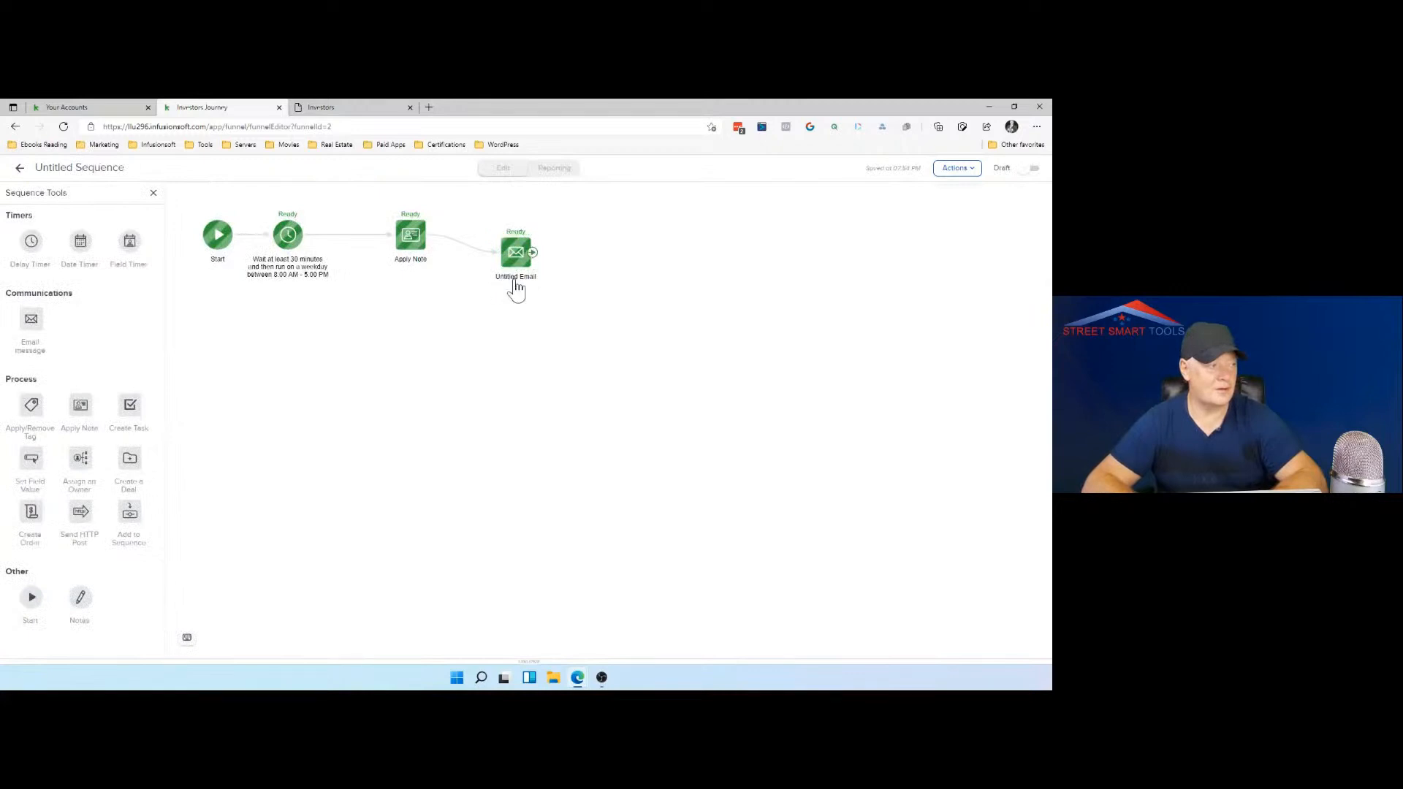
Step: Rename the email step in the sequence as "Call tomorrow"
{"action": "left_click", "coordinate": [515, 278]}
{"action": "type", "text": "Call"}
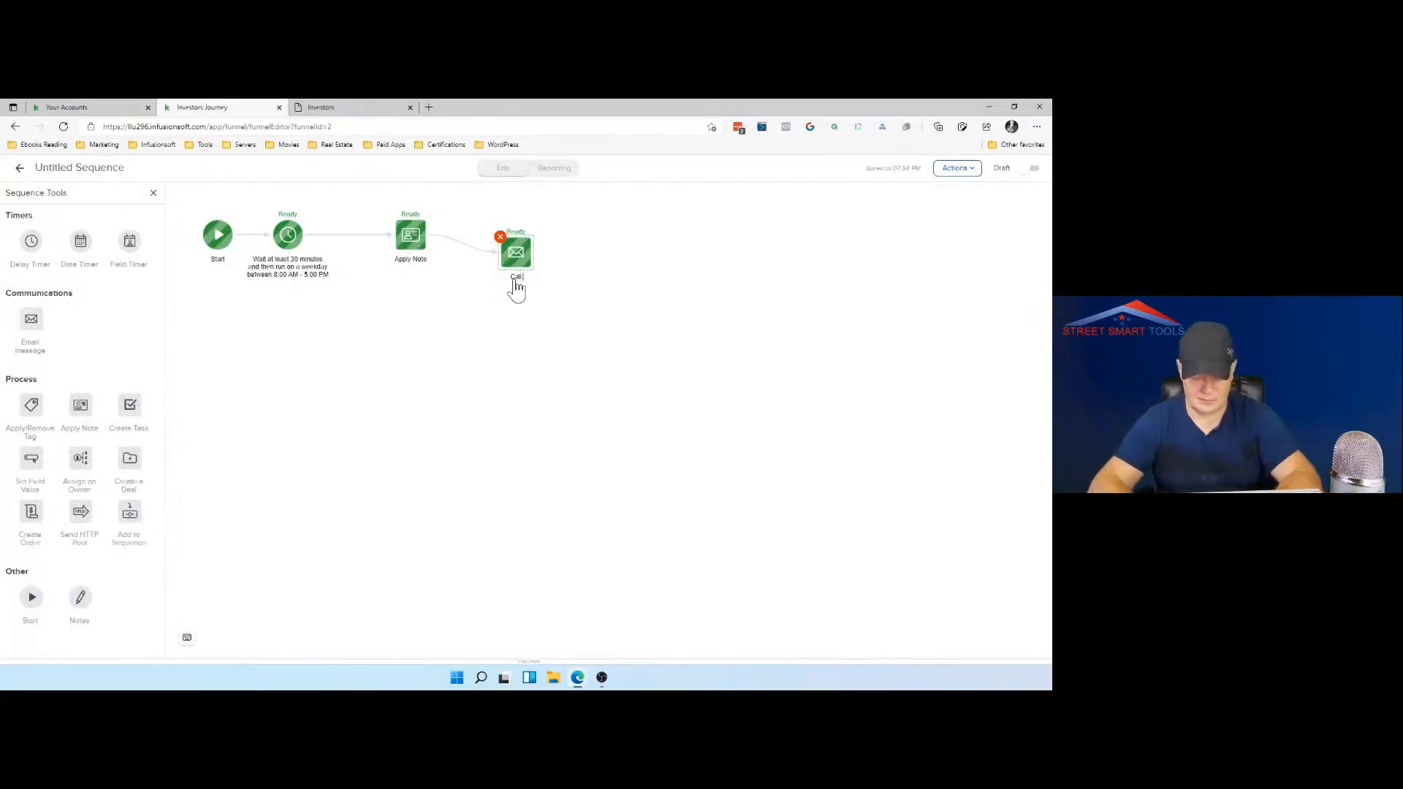
{"action": "type", "text": " tomor"}
{"action": "type", "text": "row"}
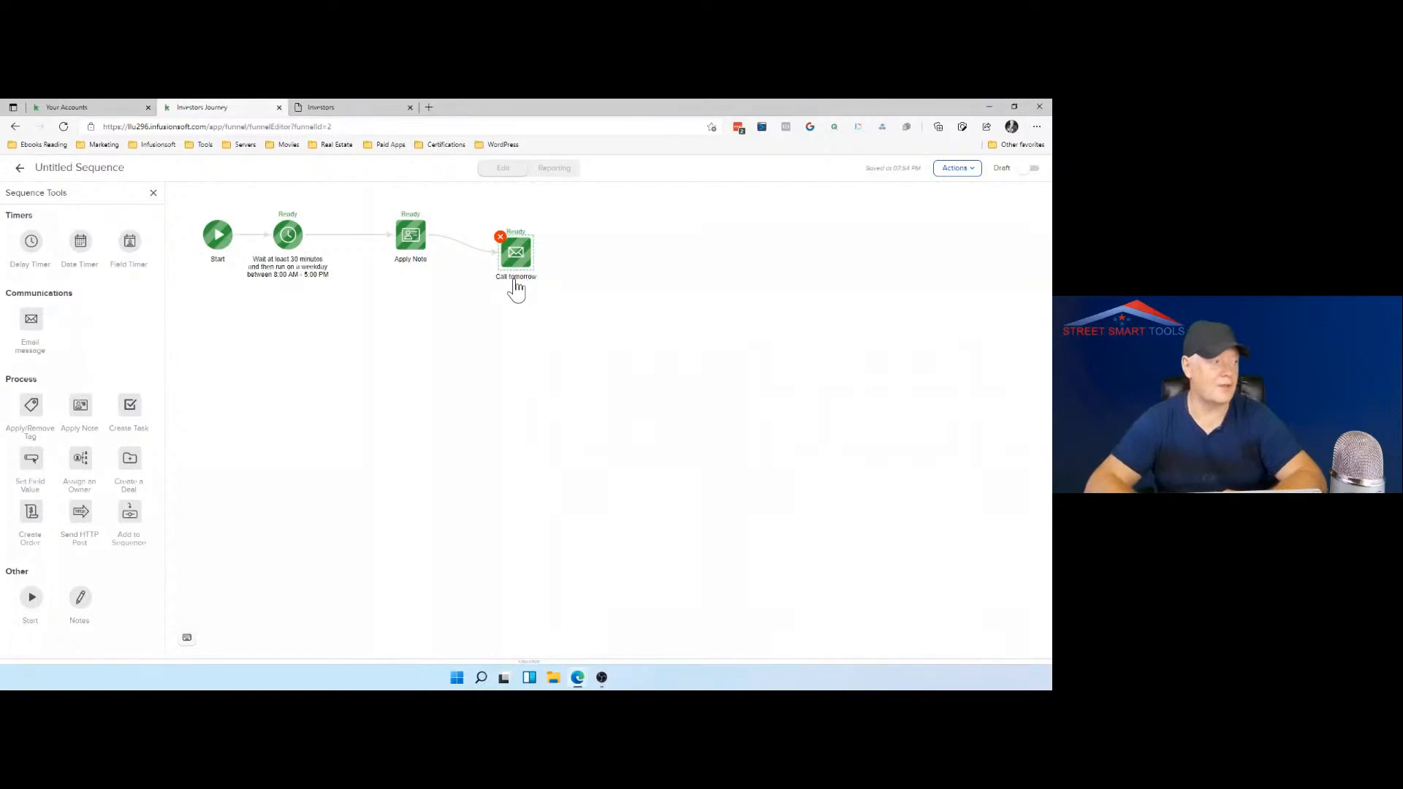
{"action": "left_click", "coordinate": [545, 300]}
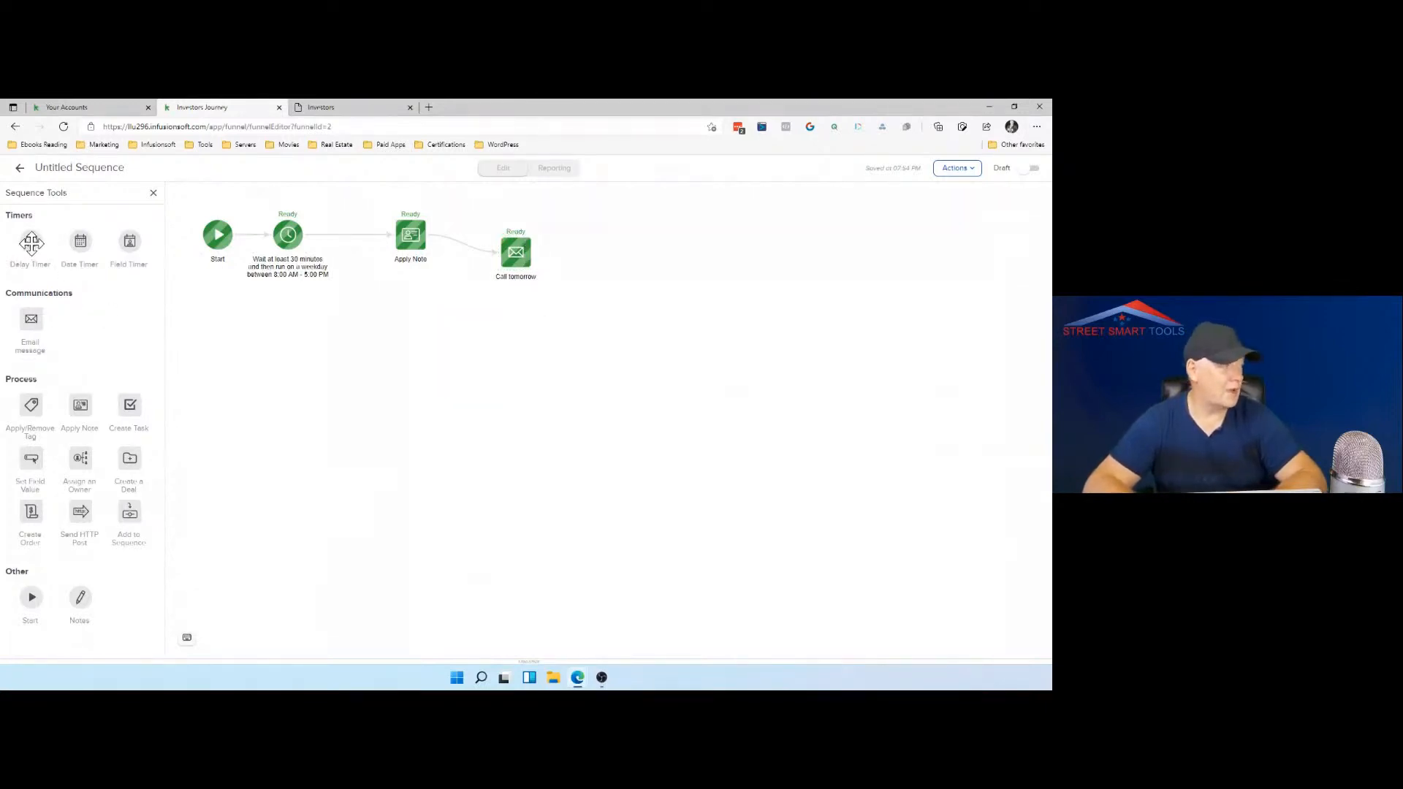
Step: Add a delay timer after the "Call tomorrow" email and set it to wait at least 4 hours
{"action": "left_click_drag", "start_coordinate": [32, 241], "coordinate": [568, 250]}
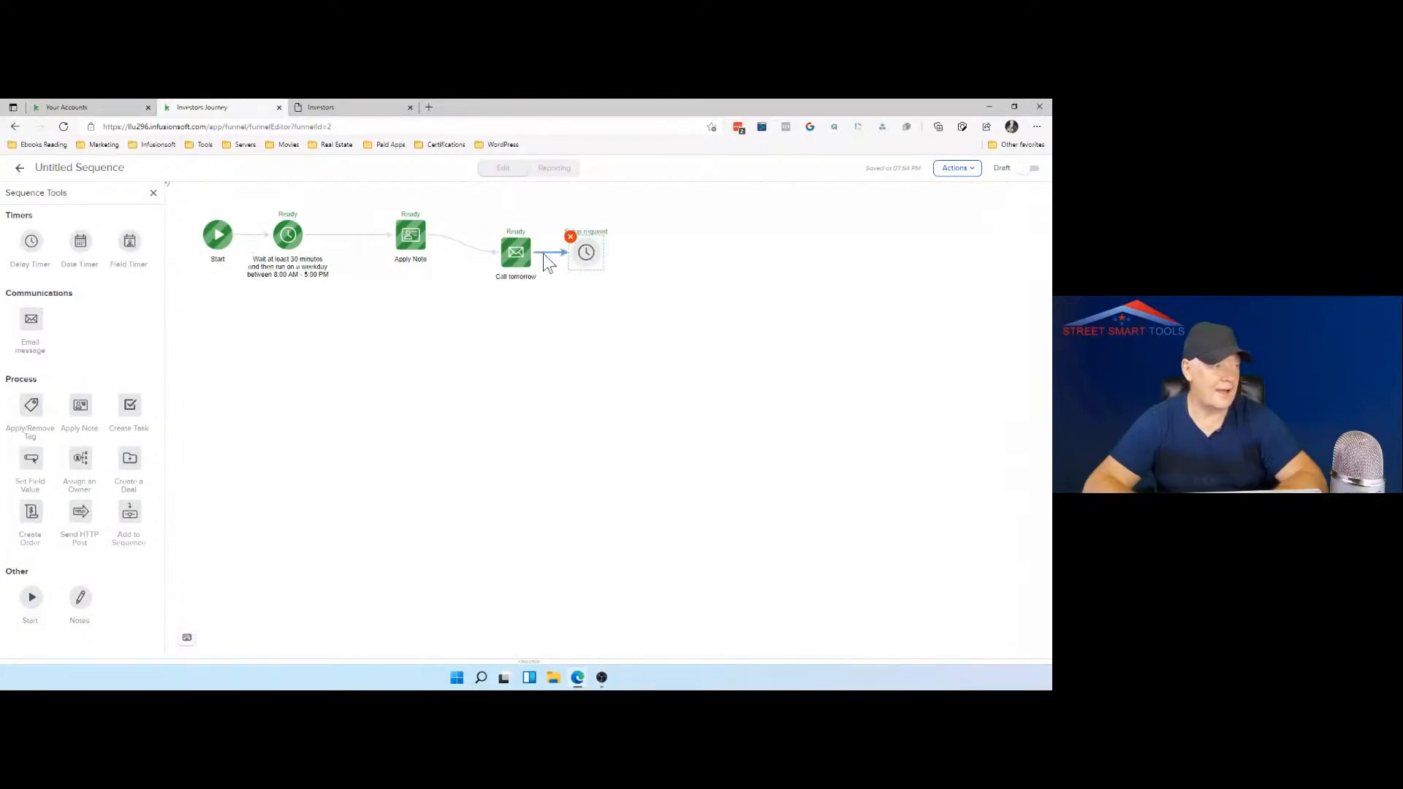
{"action": "left_click", "coordinate": [586, 257]}
{"action": "left_click", "coordinate": [353, 396]}
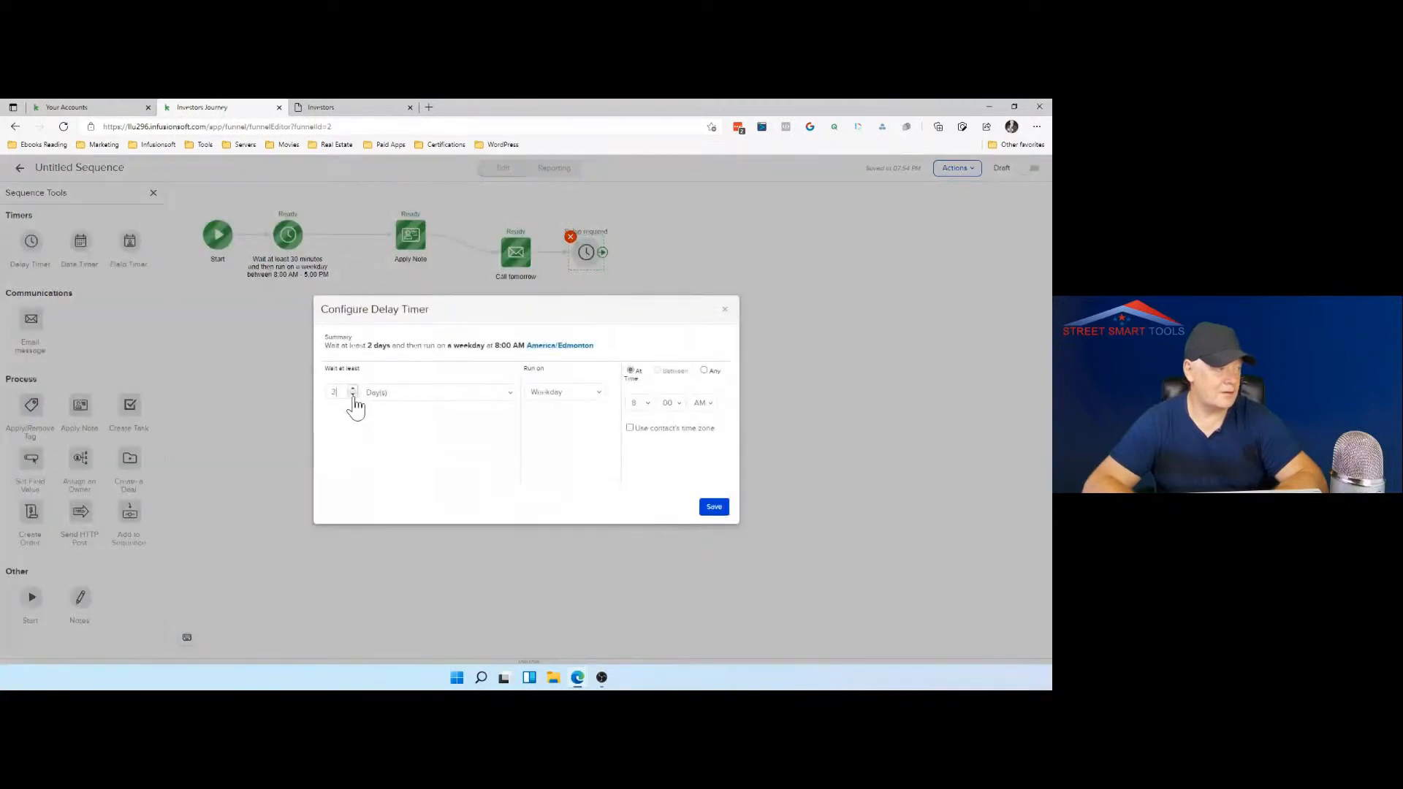
{"action": "left_click", "coordinate": [392, 392]}
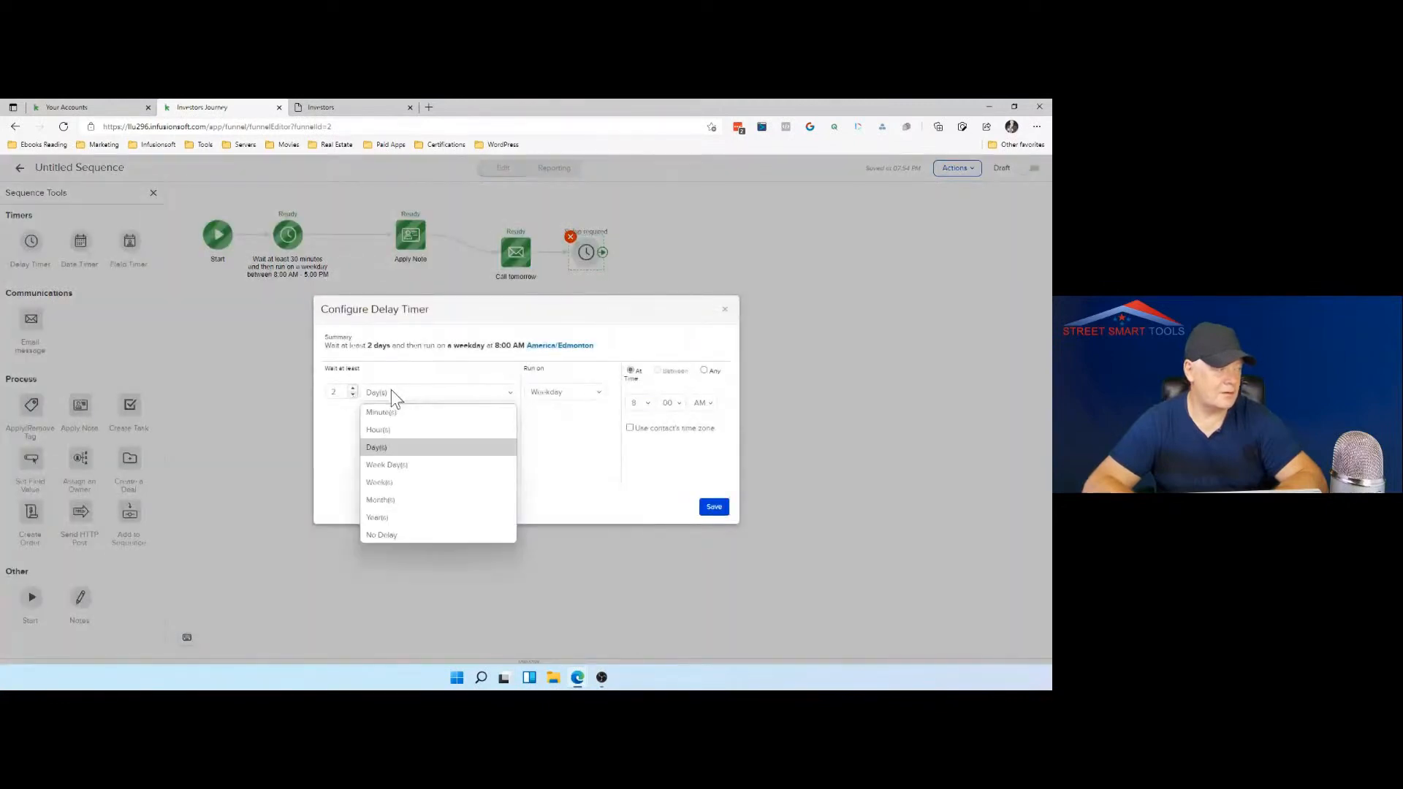
{"action": "left_click", "coordinate": [398, 431]}
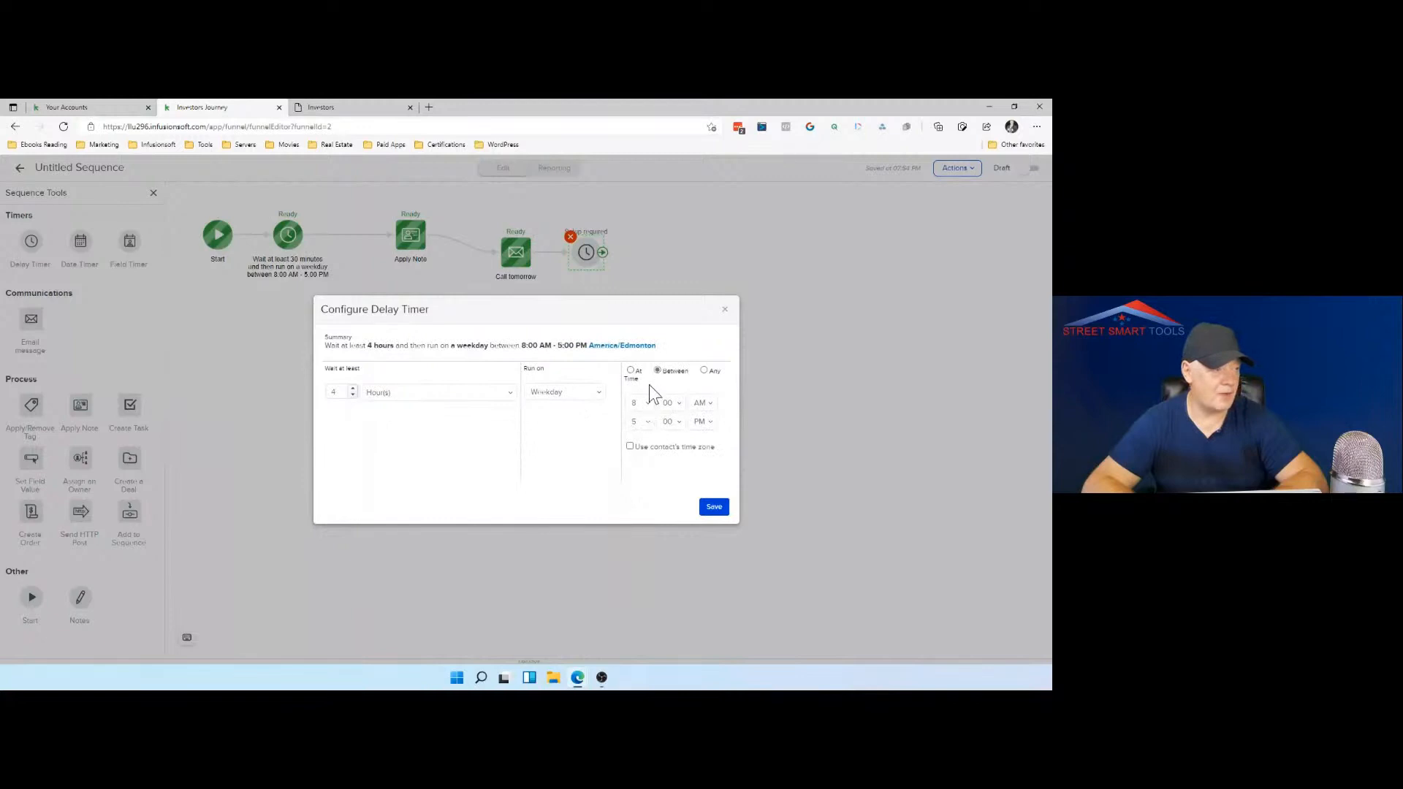
Step: Set the delay timer to run on a weekday between 8:00 AM and 1:00 PM and save it
{"action": "left_click", "coordinate": [631, 375]}
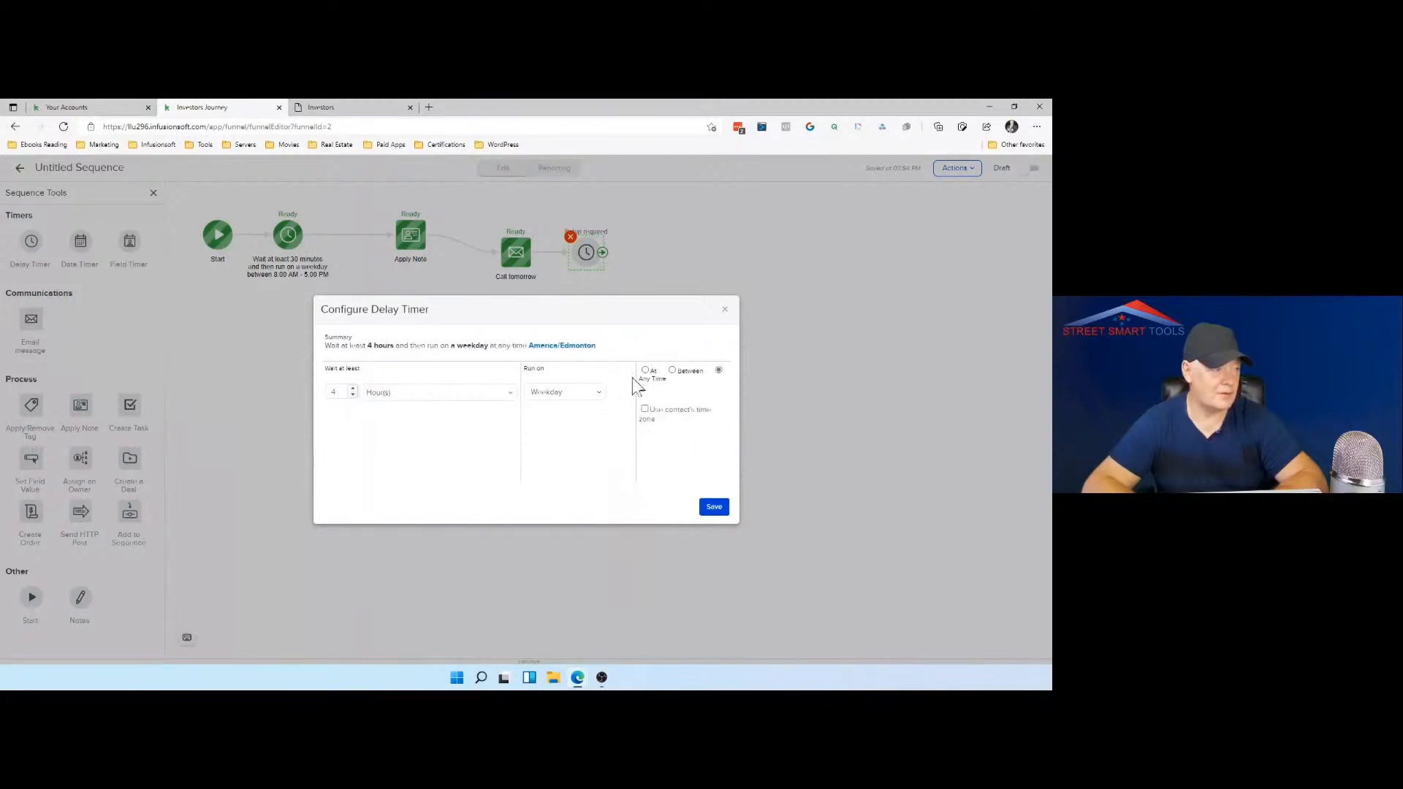
{"action": "left_click", "coordinate": [646, 372]}
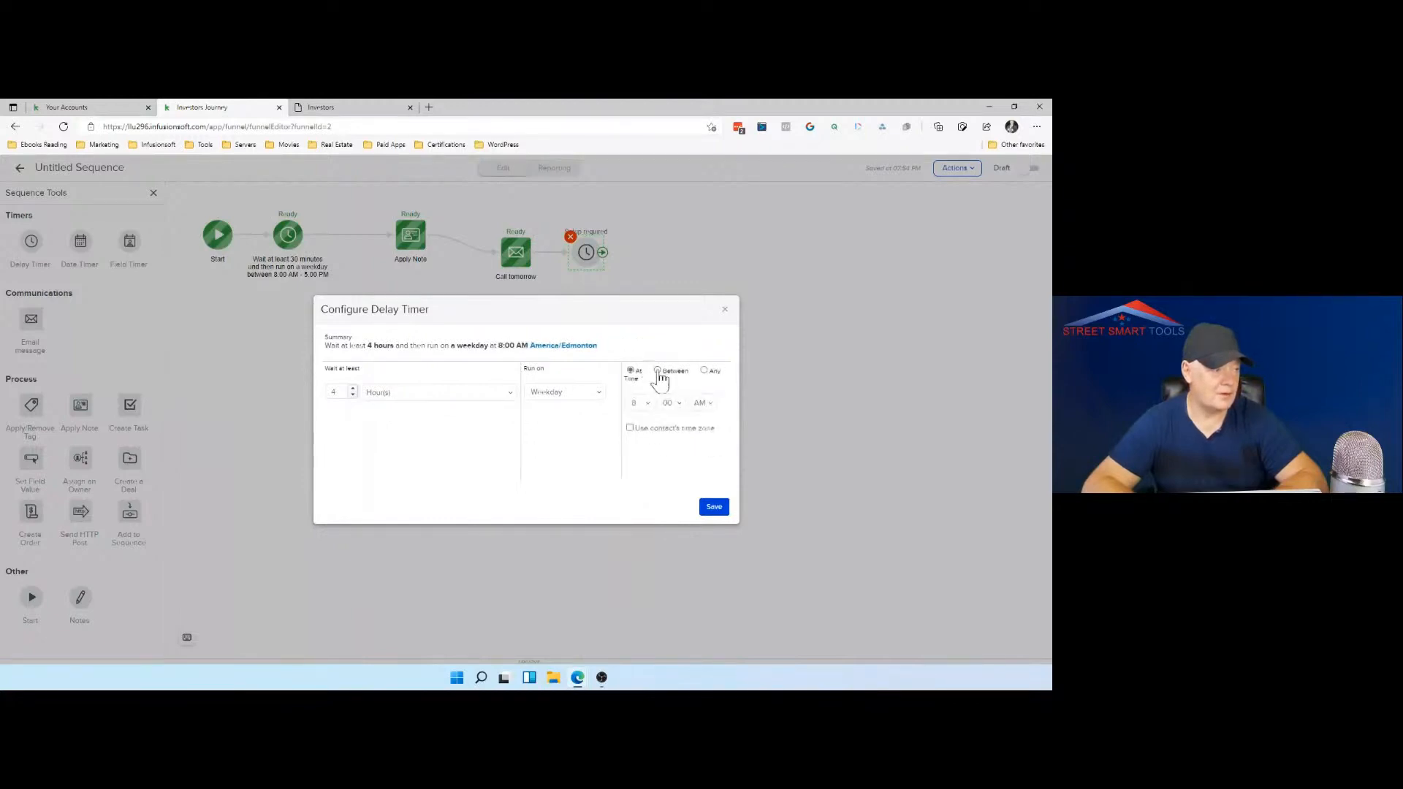
{"action": "left_click", "coordinate": [659, 372]}
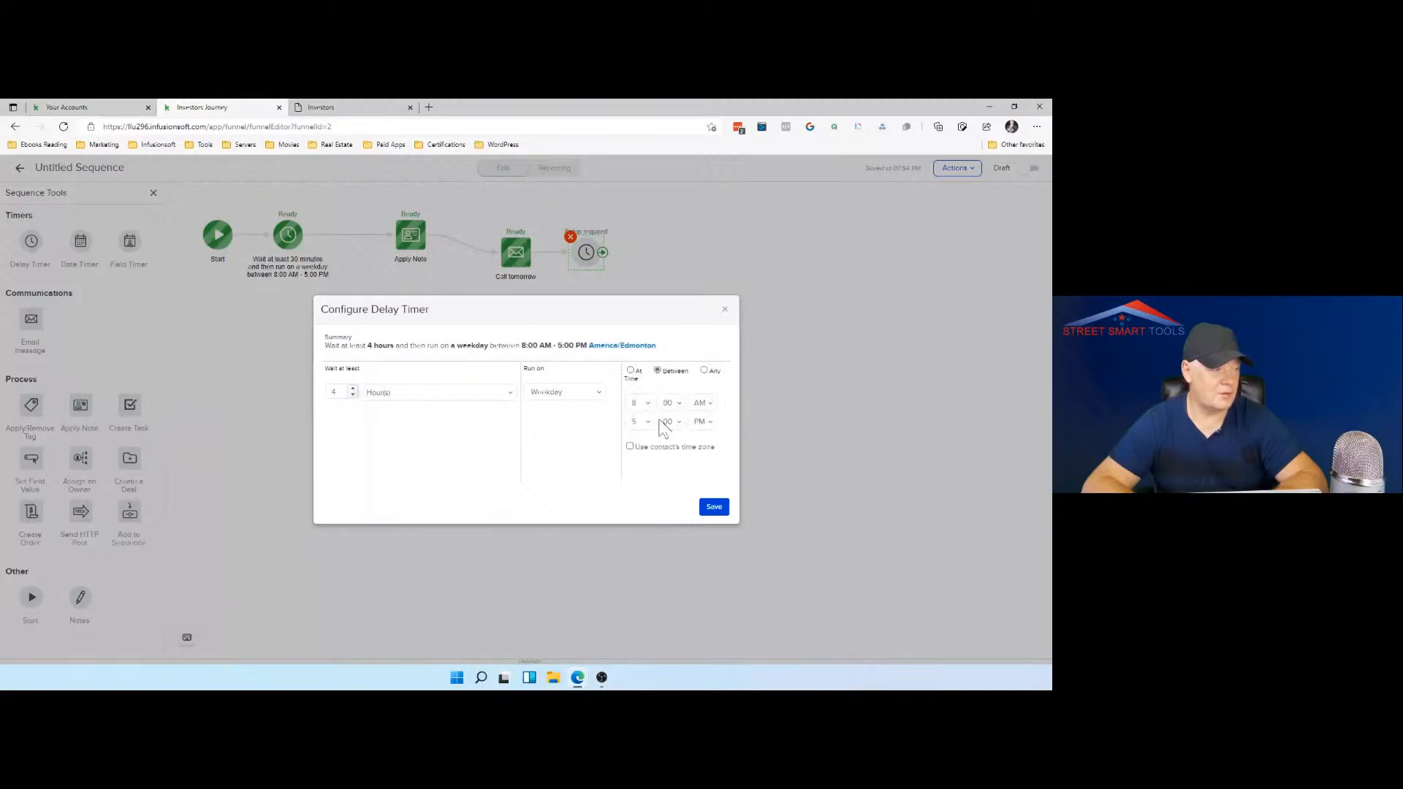
{"action": "left_click", "coordinate": [643, 422]}
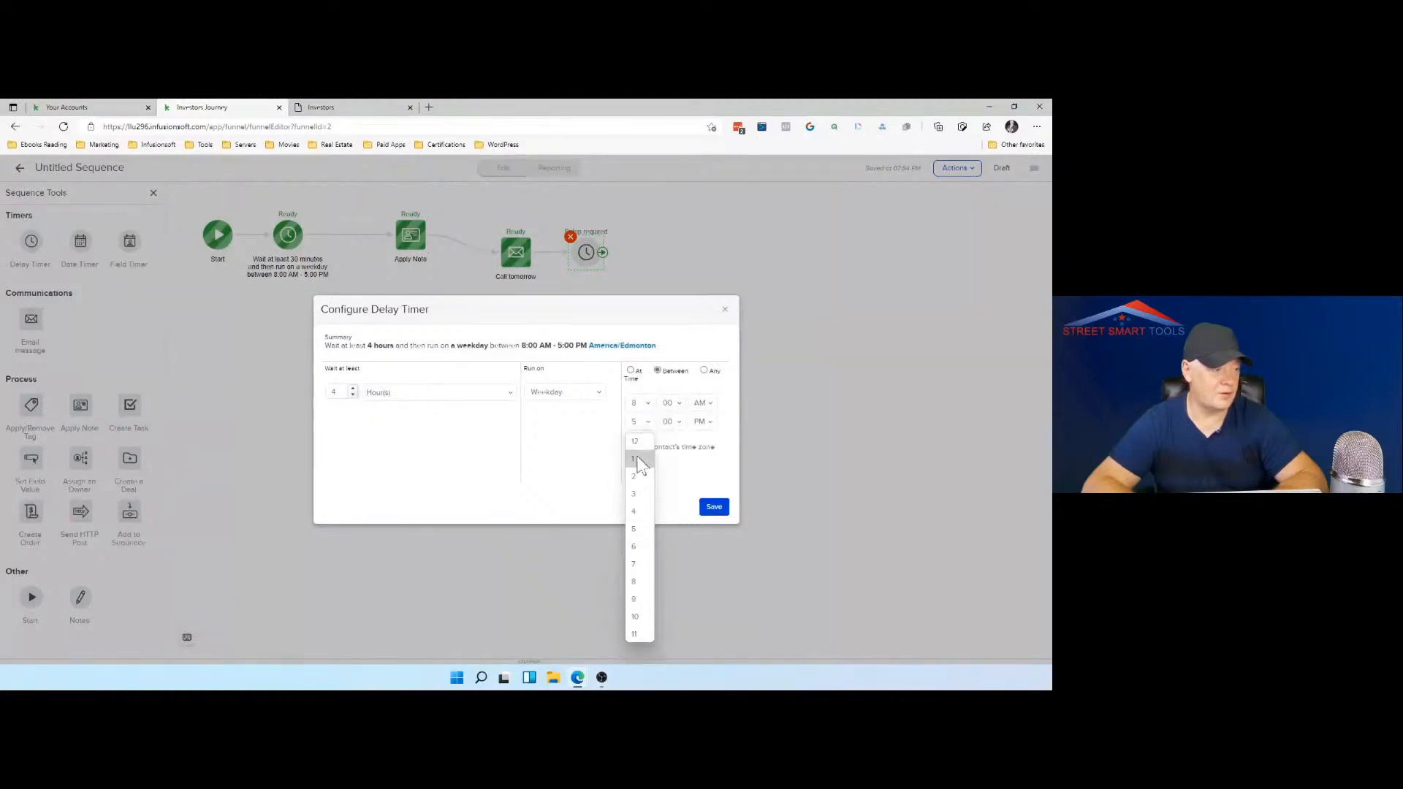
{"action": "left_click", "coordinate": [634, 458]}
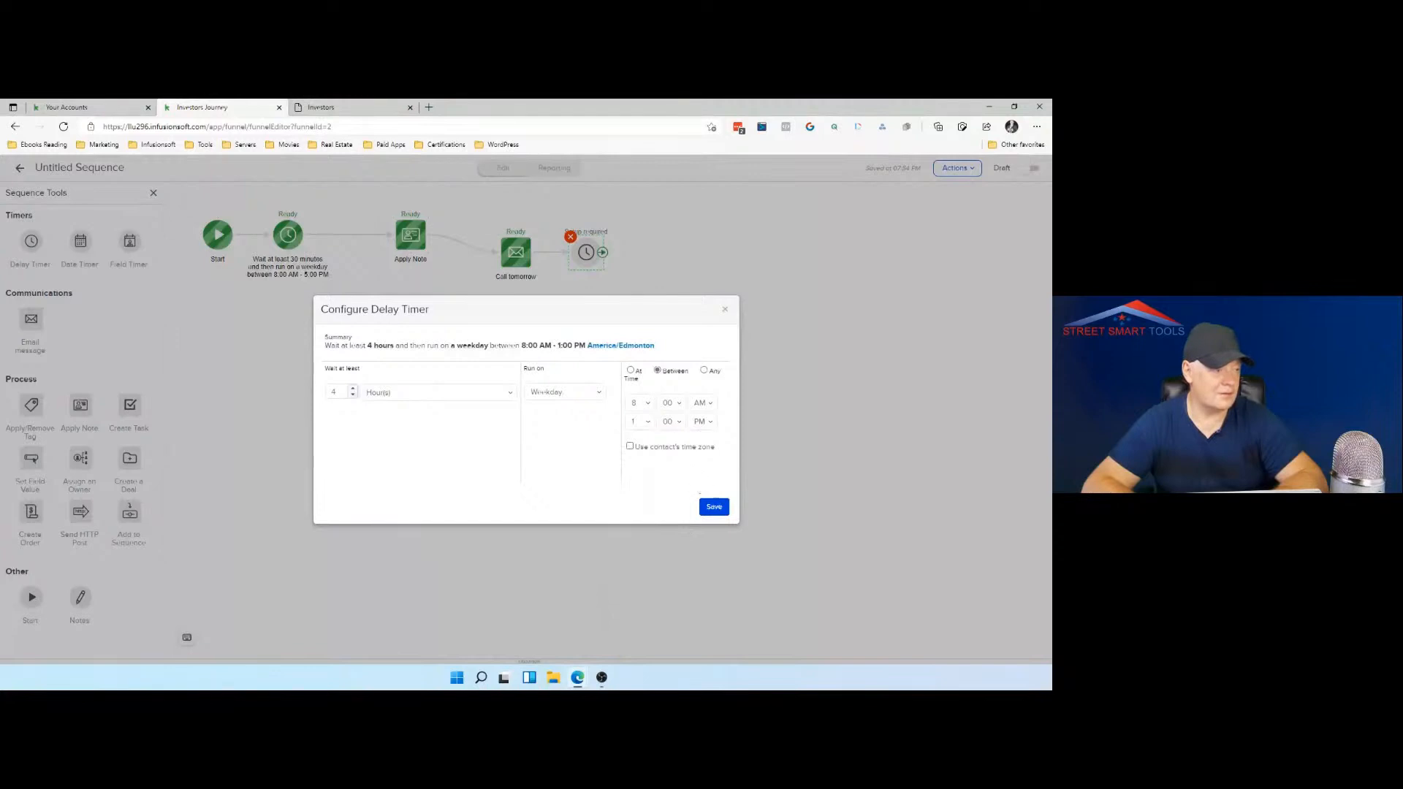
{"action": "left_click", "coordinate": [715, 509]}
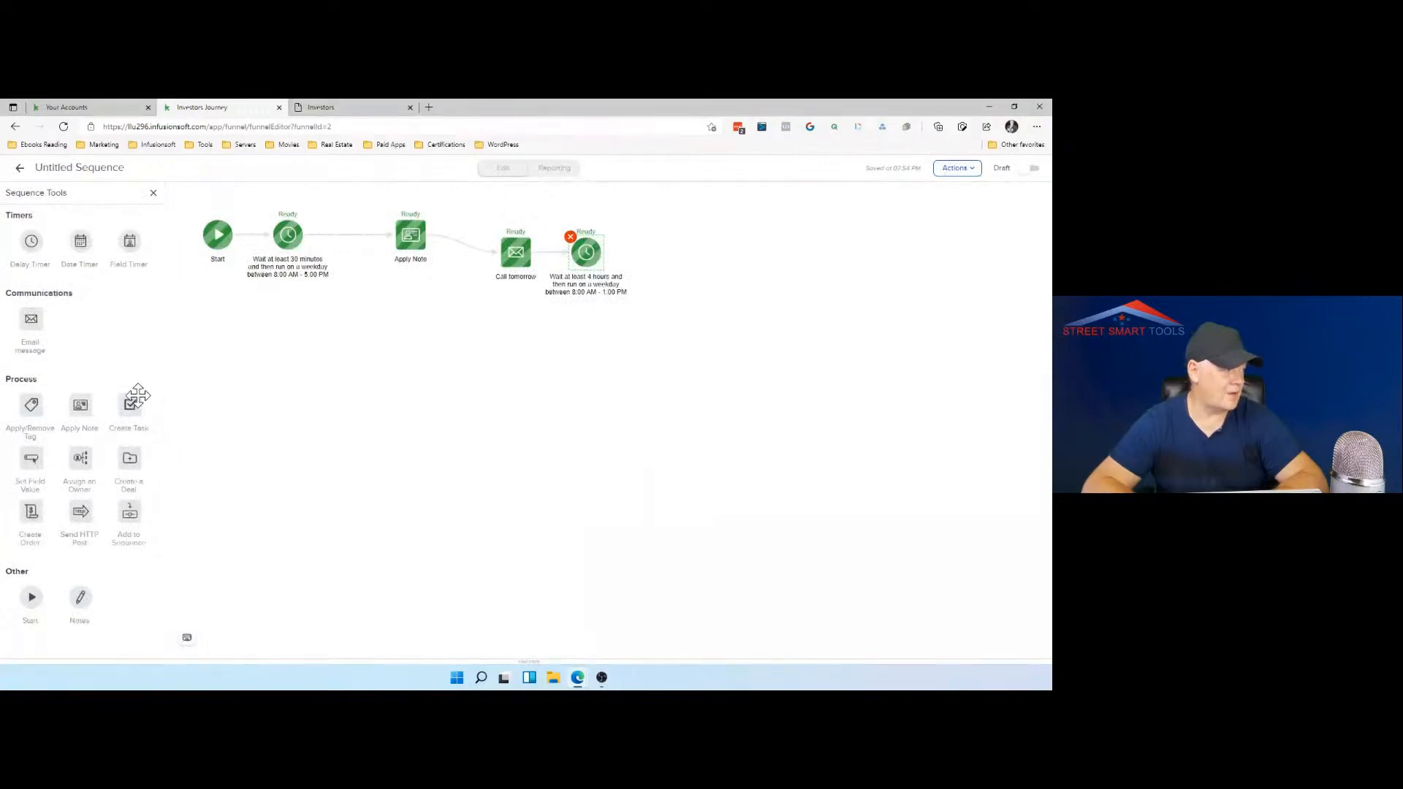
Step: Add a Create Task step after the 4-hour delay timer and open it for editing
{"action": "left_click_drag", "start_coordinate": [132, 409], "coordinate": [689, 257]}
{"action": "left_click", "coordinate": [690, 256]}
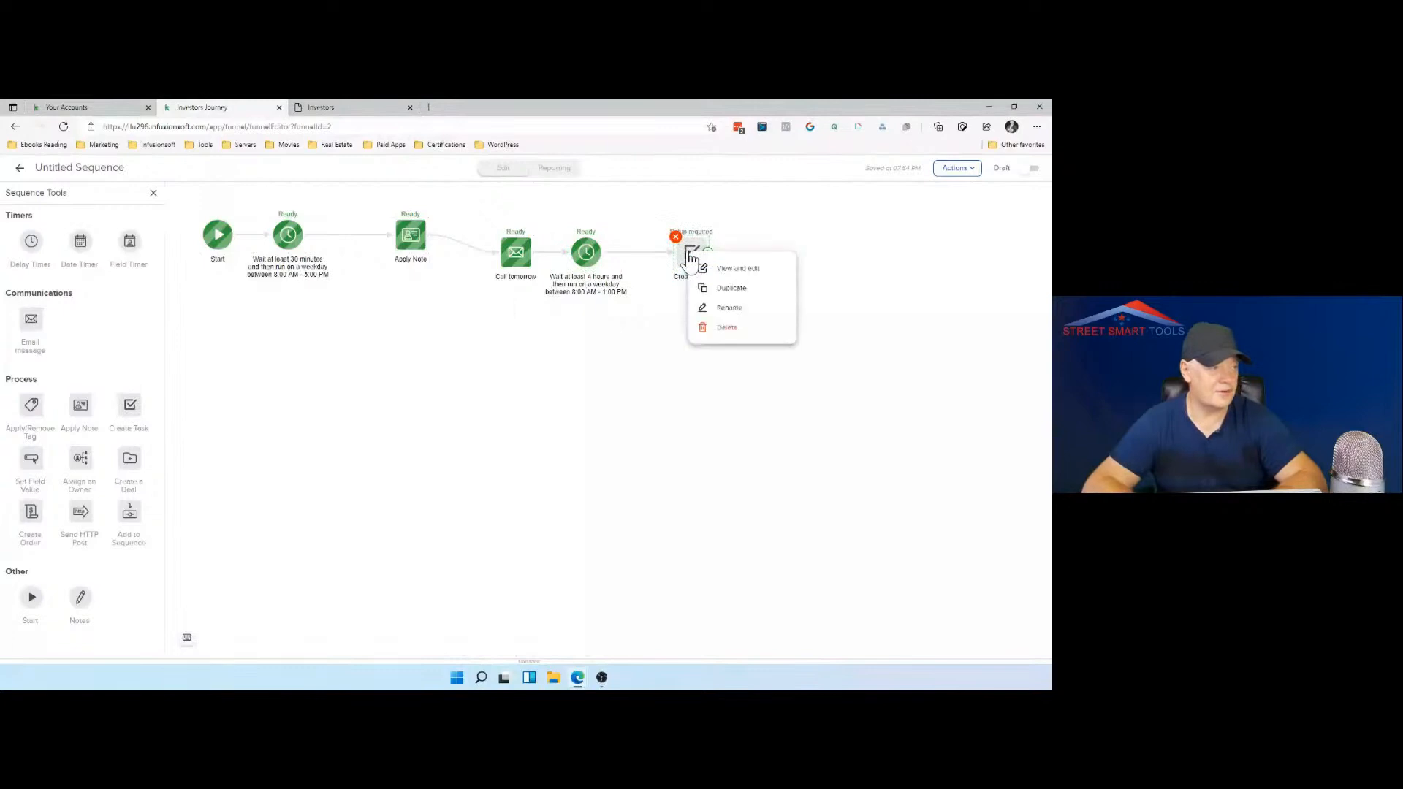
{"action": "left_click", "coordinate": [690, 254]}
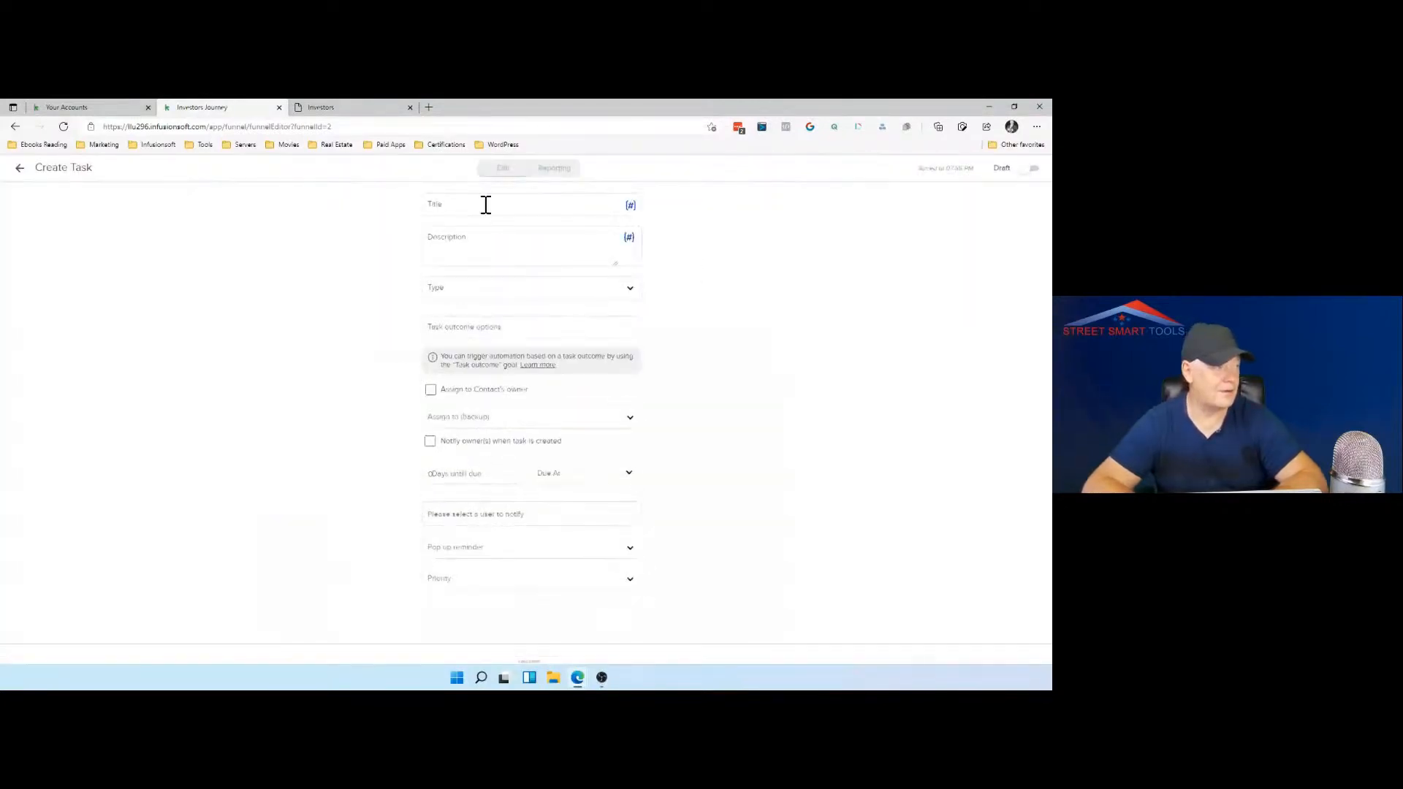
Step: Title the task "Call the" followed by the contact's First Name merge field
{"action": "left_click", "coordinate": [486, 204]}
{"action": "type", "text": "Call "}
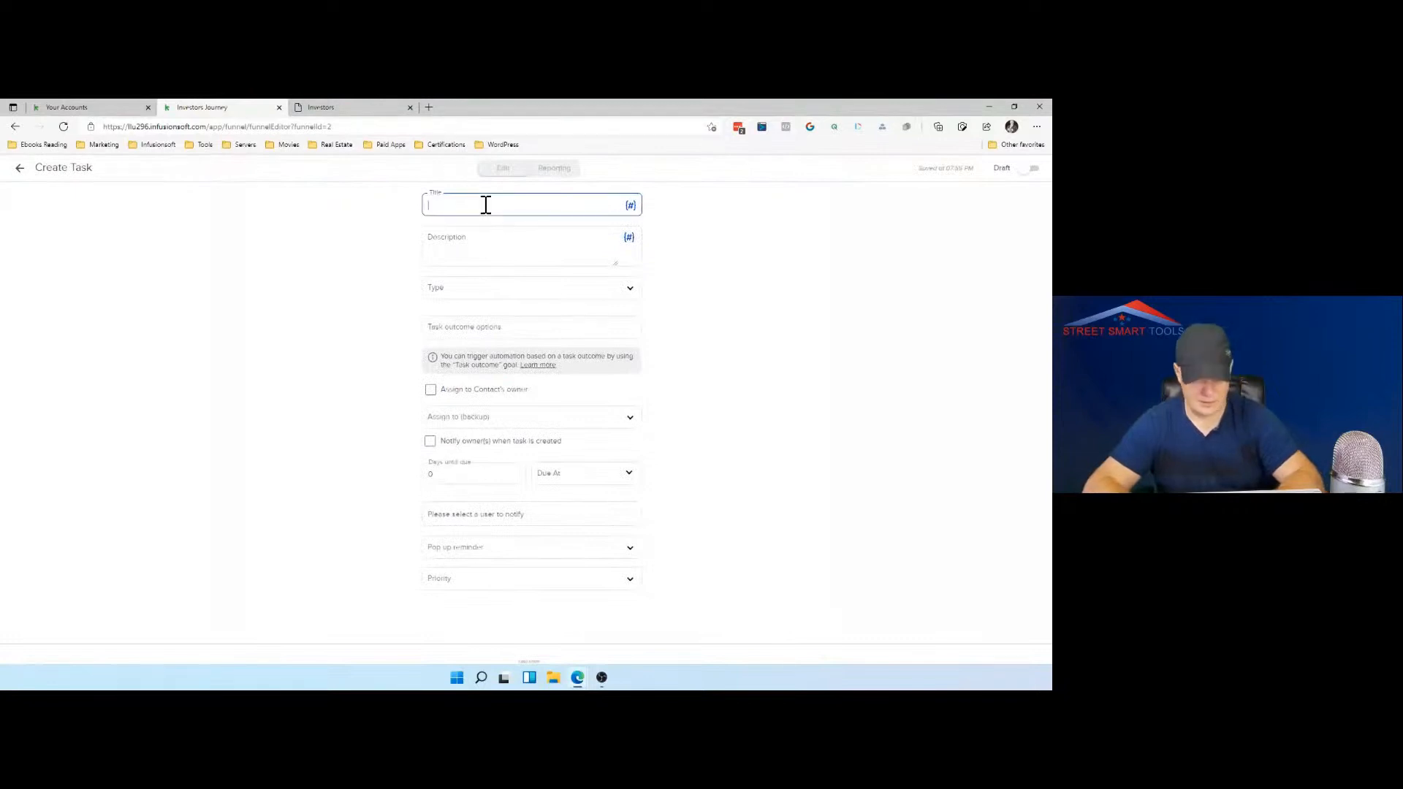
{"action": "type", "text": "the"}
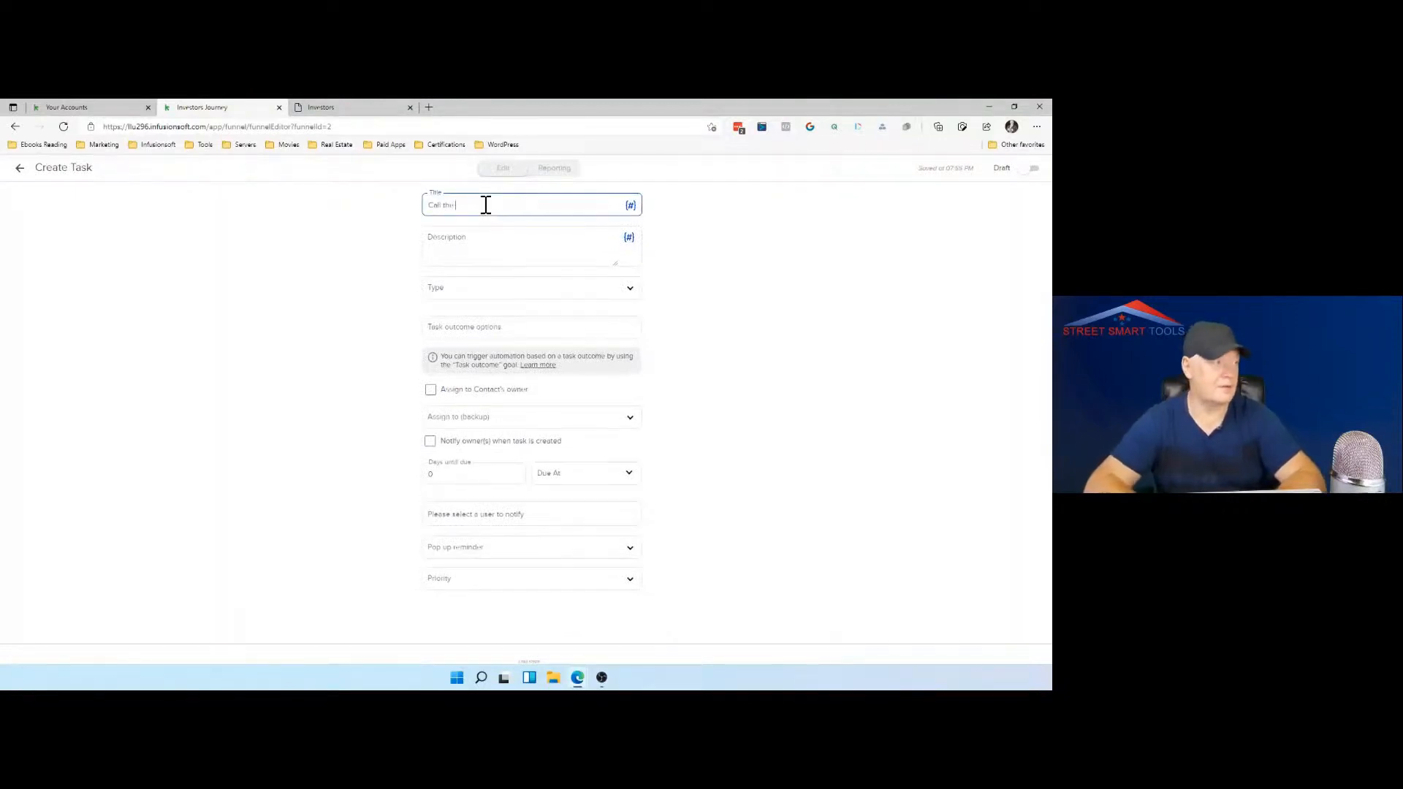
{"action": "left_click", "coordinate": [631, 207]}
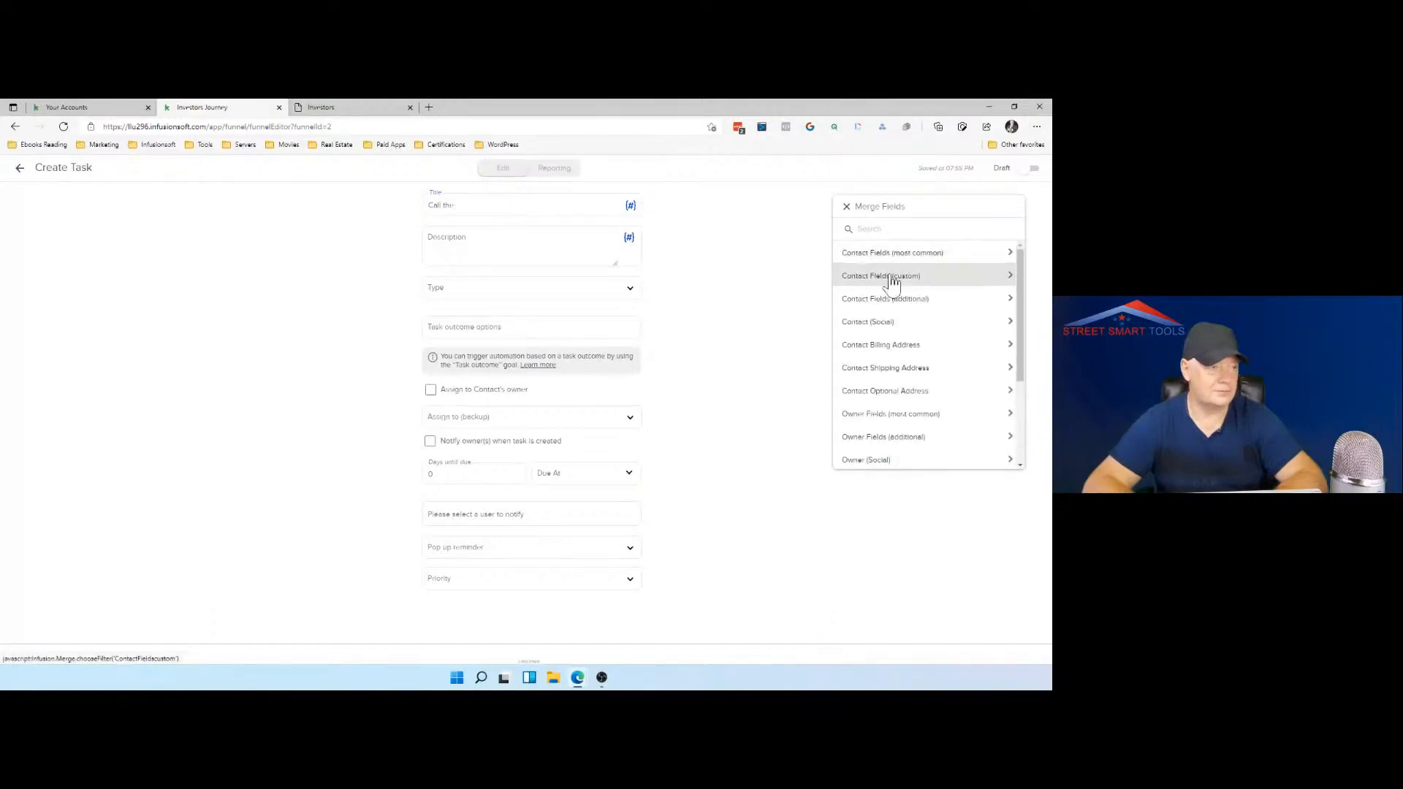
{"action": "left_click", "coordinate": [902, 260]}
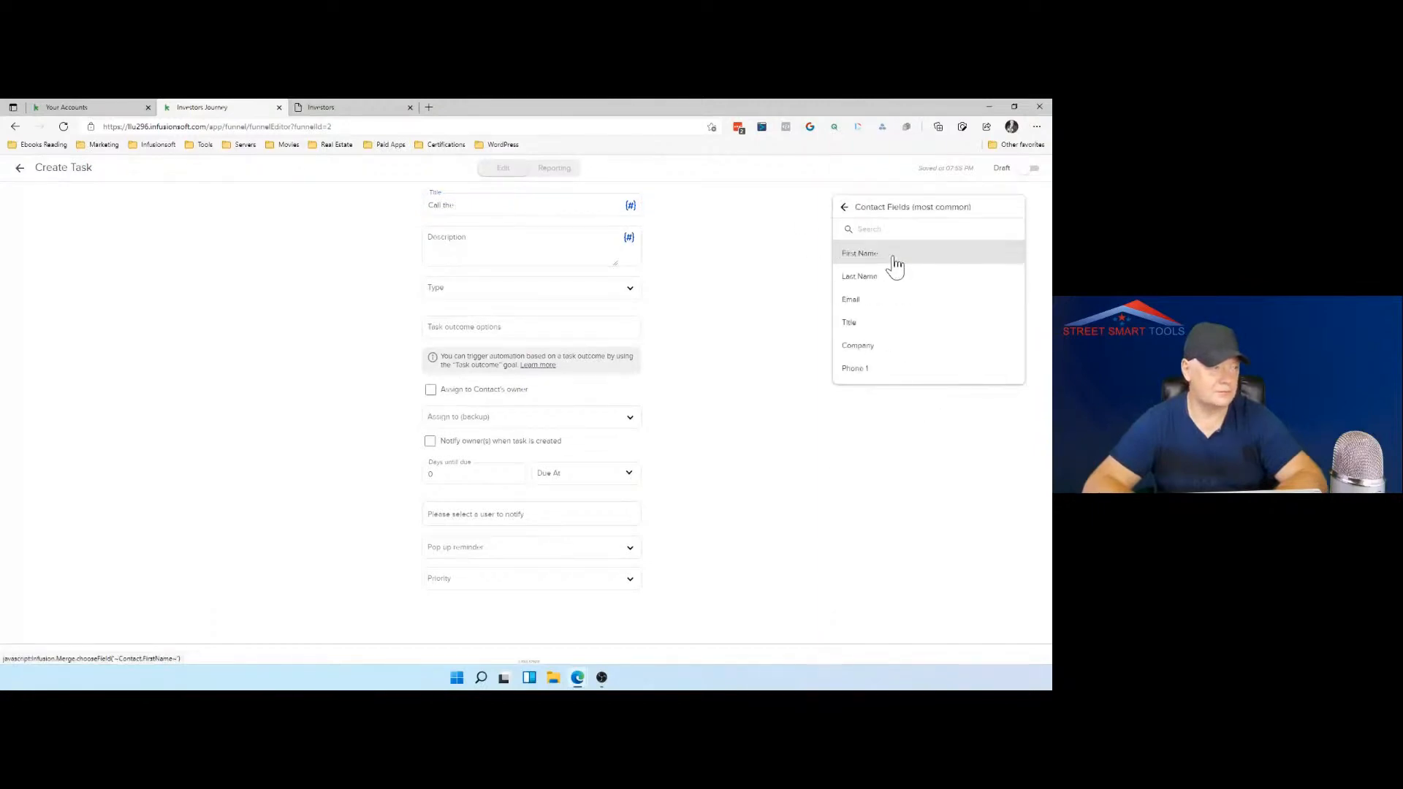
{"action": "left_click", "coordinate": [896, 261]}
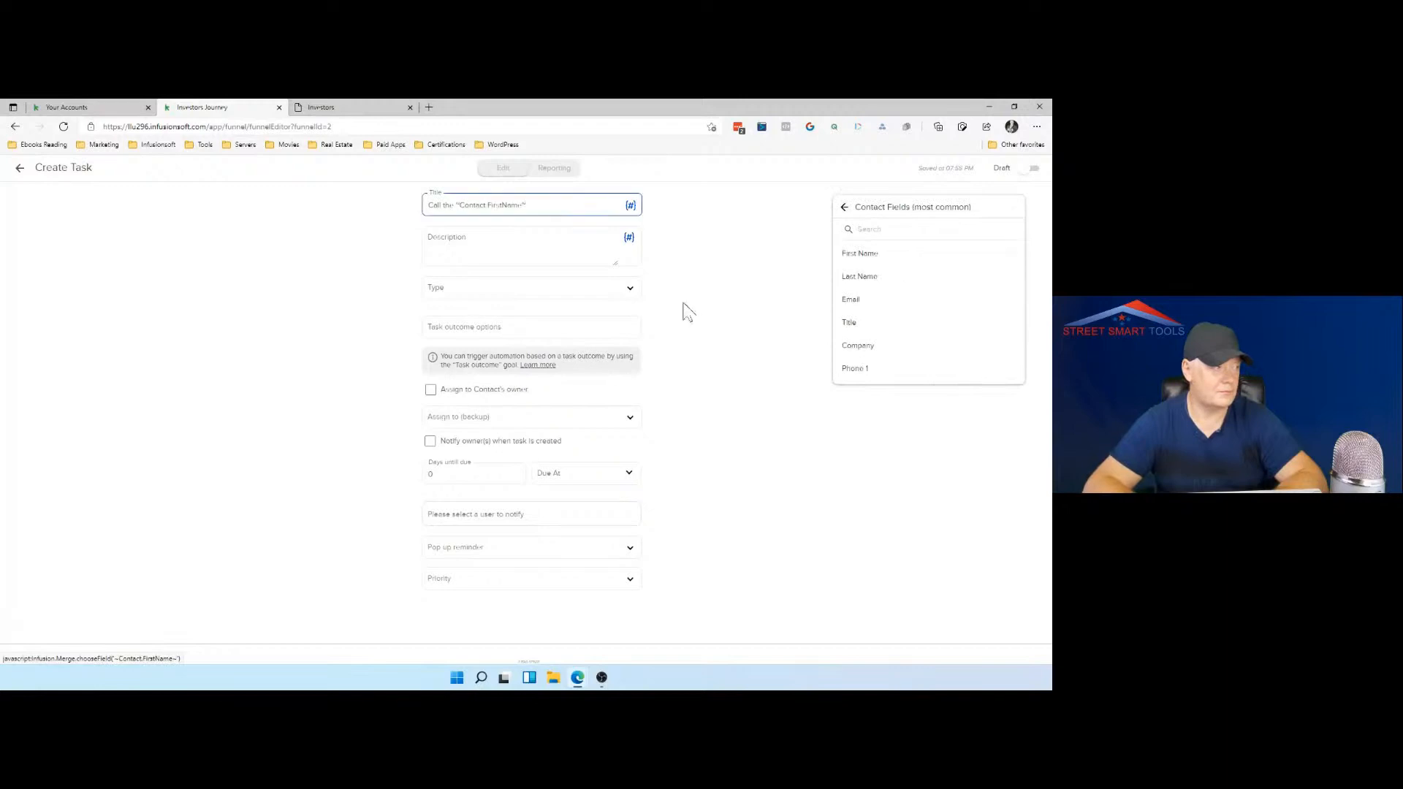
Step: Write the task description as "Call the", the First Name merge field, "number is", and the Phone 1 merge field
{"action": "left_click", "coordinate": [472, 236]}
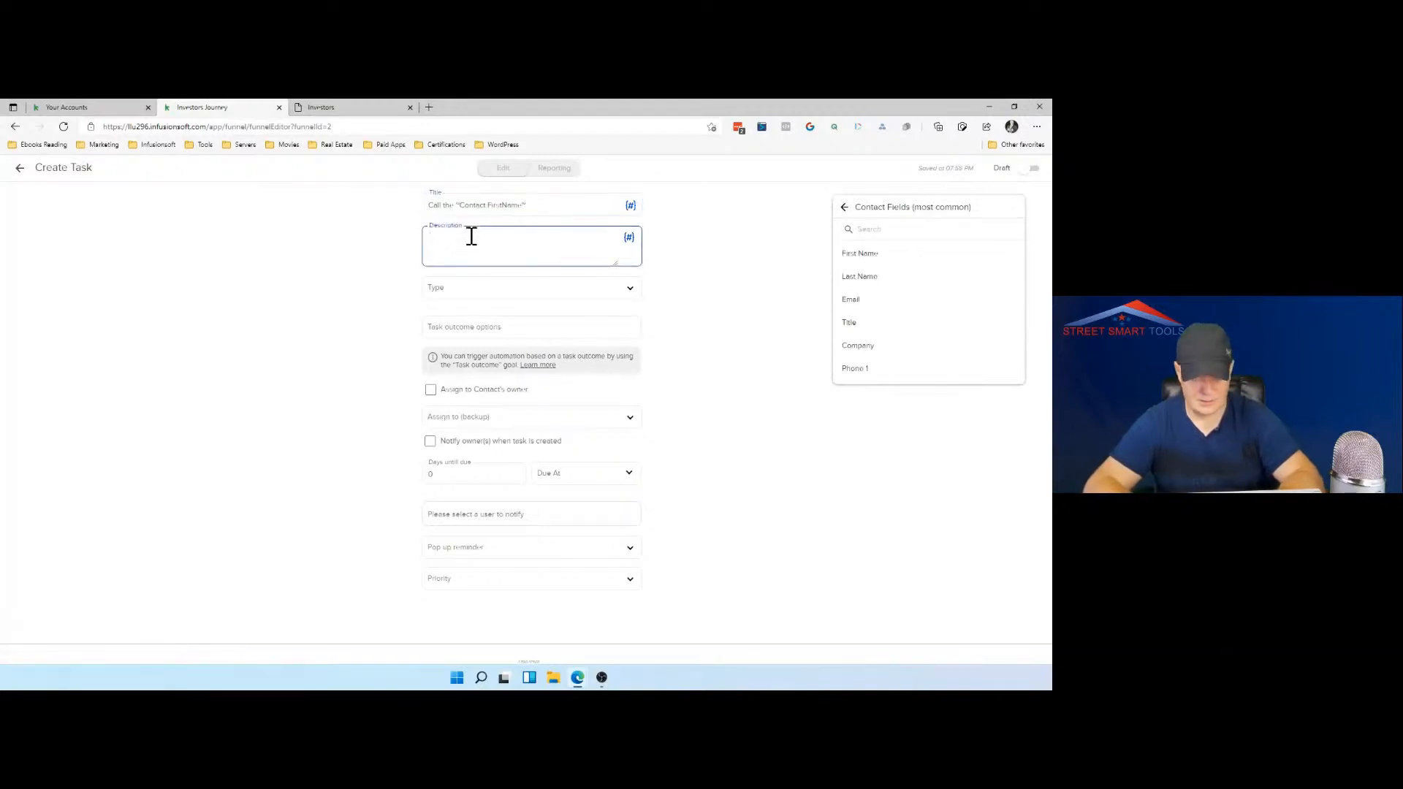
{"action": "type", "text": "Call"}
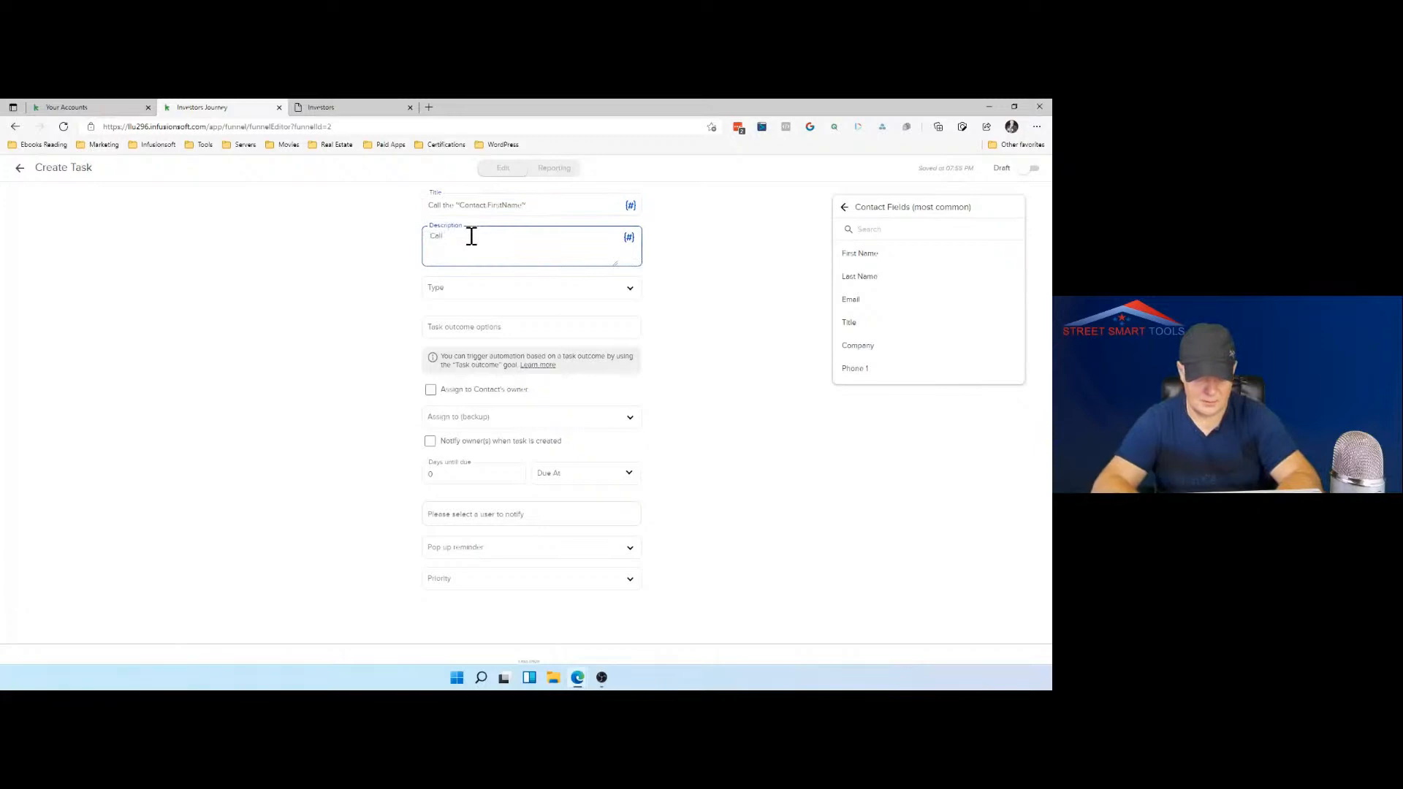
{"action": "type", "text": " the"}
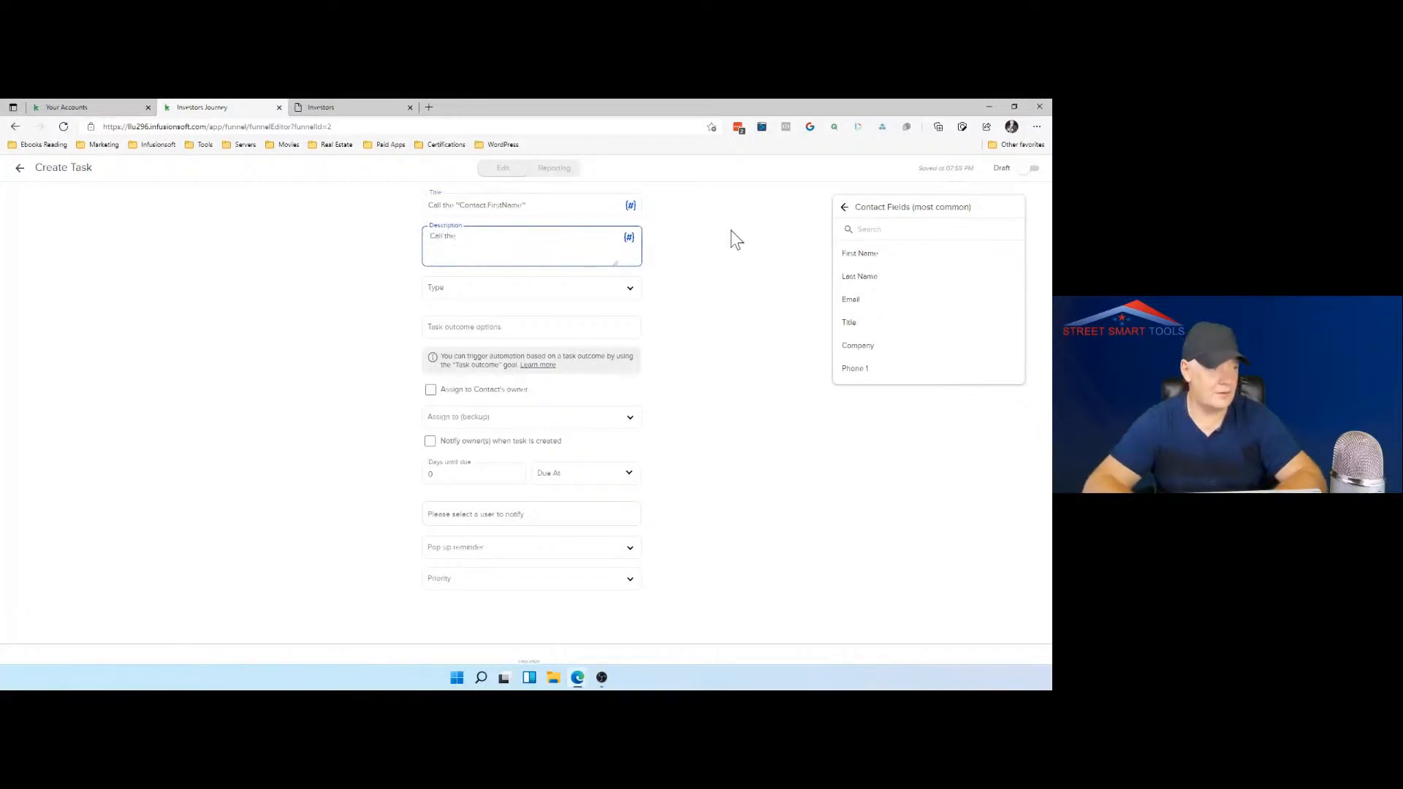
{"action": "left_click", "coordinate": [857, 255]}
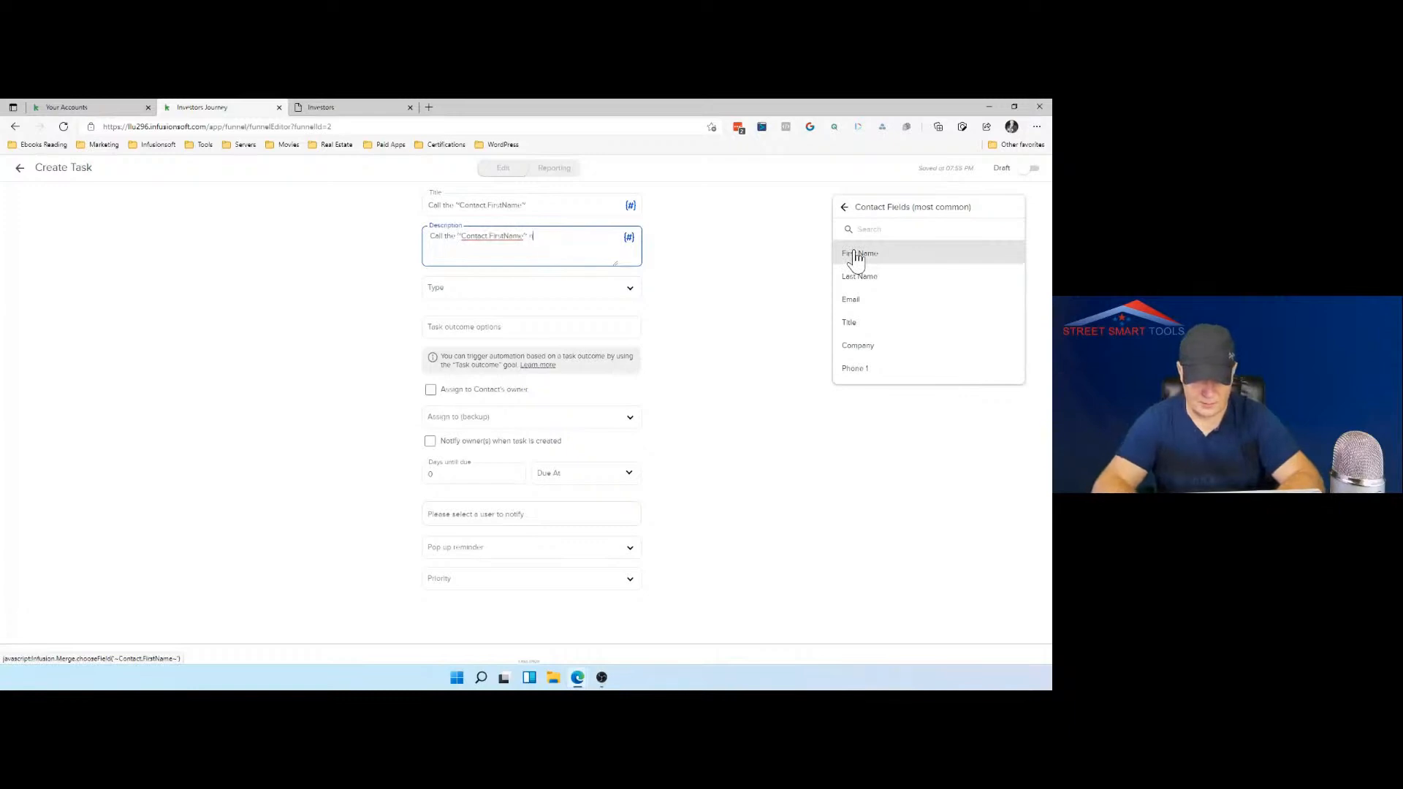
{"action": "type", "text": "number is"}
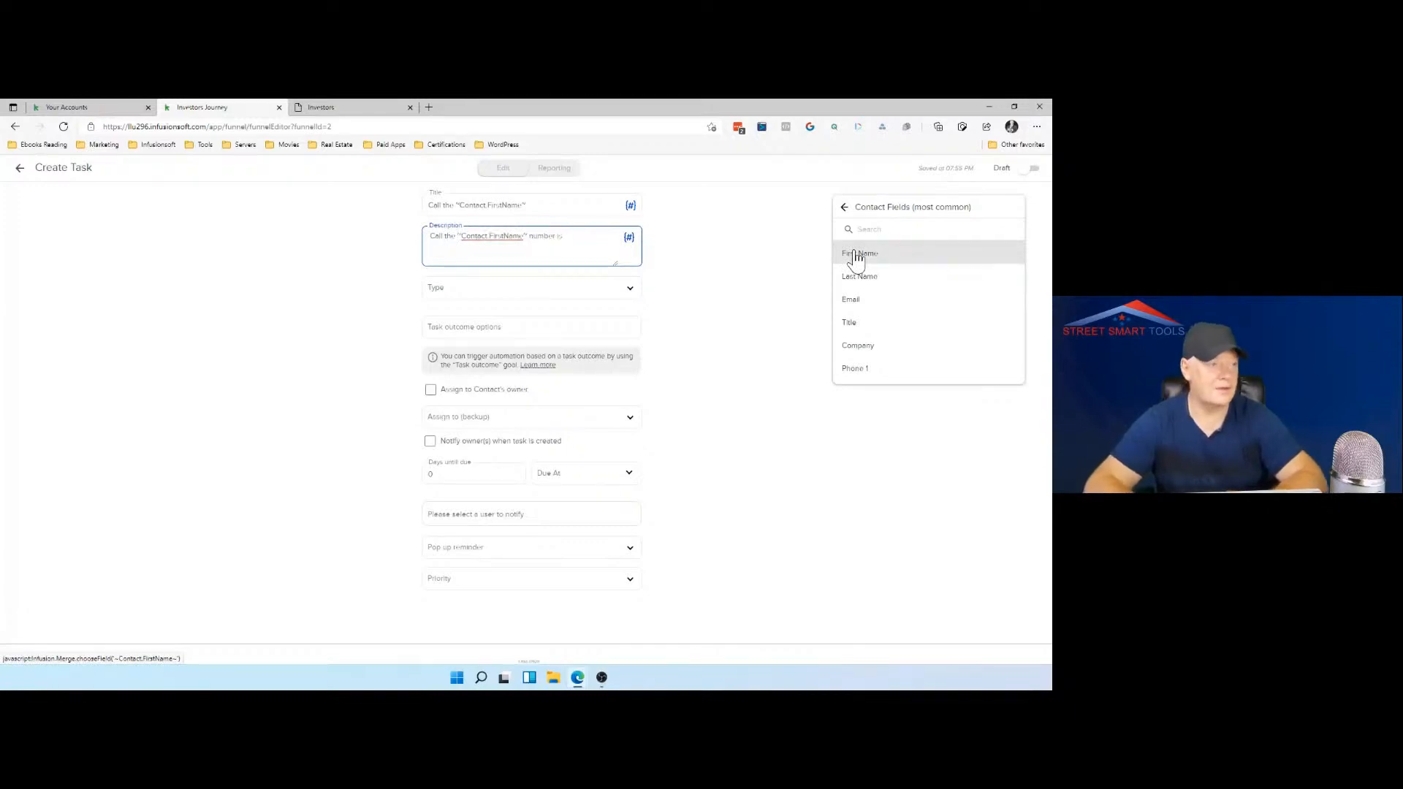
{"action": "left_click", "coordinate": [874, 373]}
Step: Set the task type to Call and assign the task to the contact's owner
{"action": "left_click", "coordinate": [630, 297]}
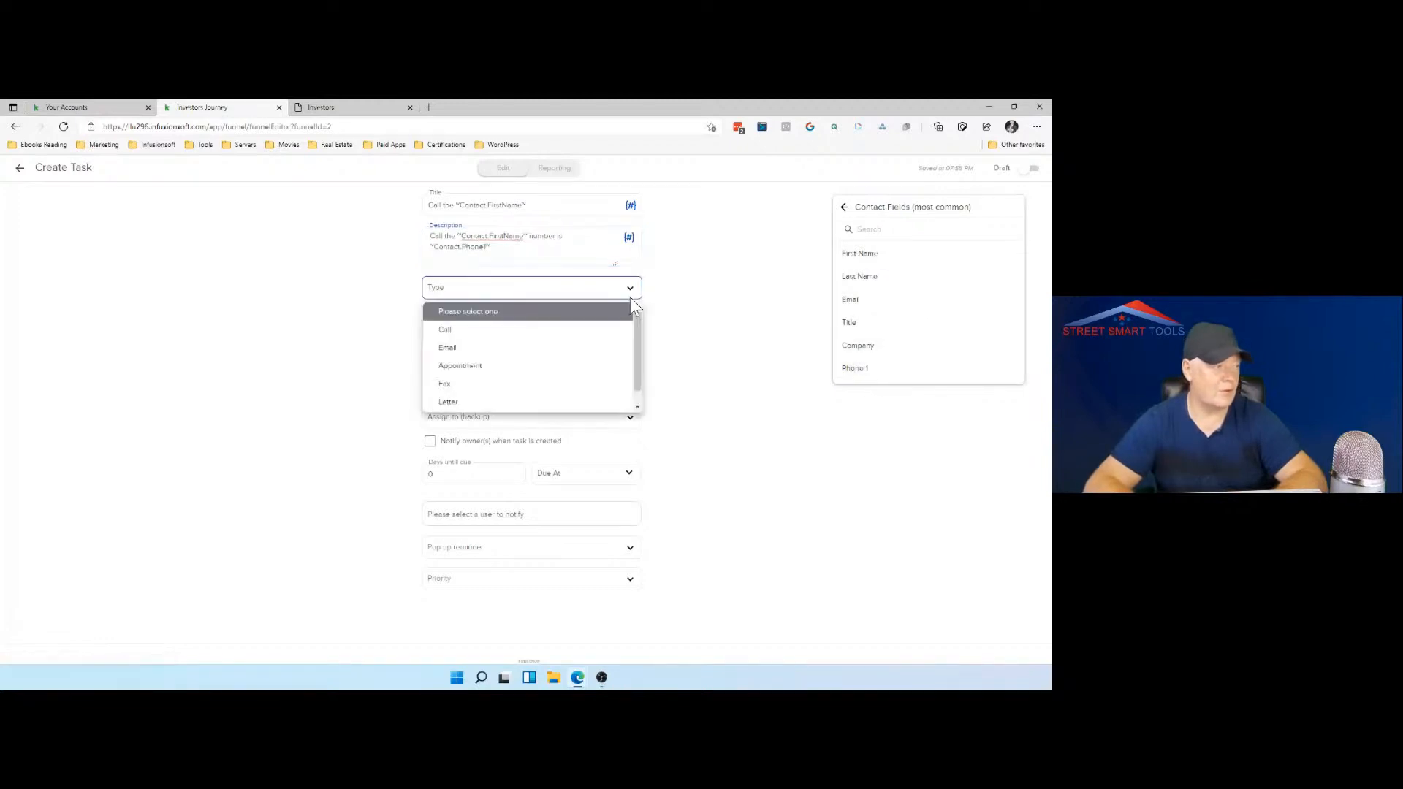
{"action": "left_click", "coordinate": [581, 330]}
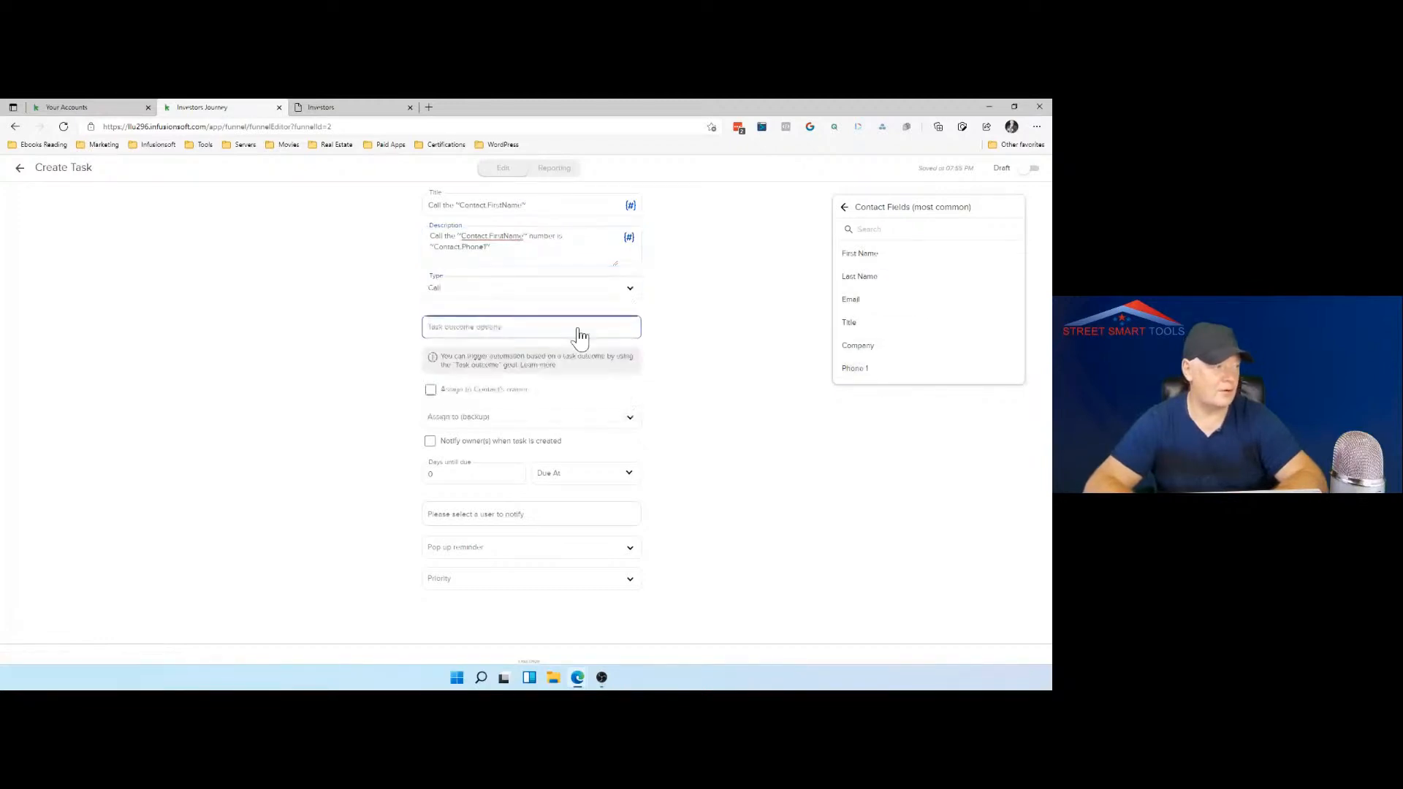
{"action": "left_click", "coordinate": [430, 391]}
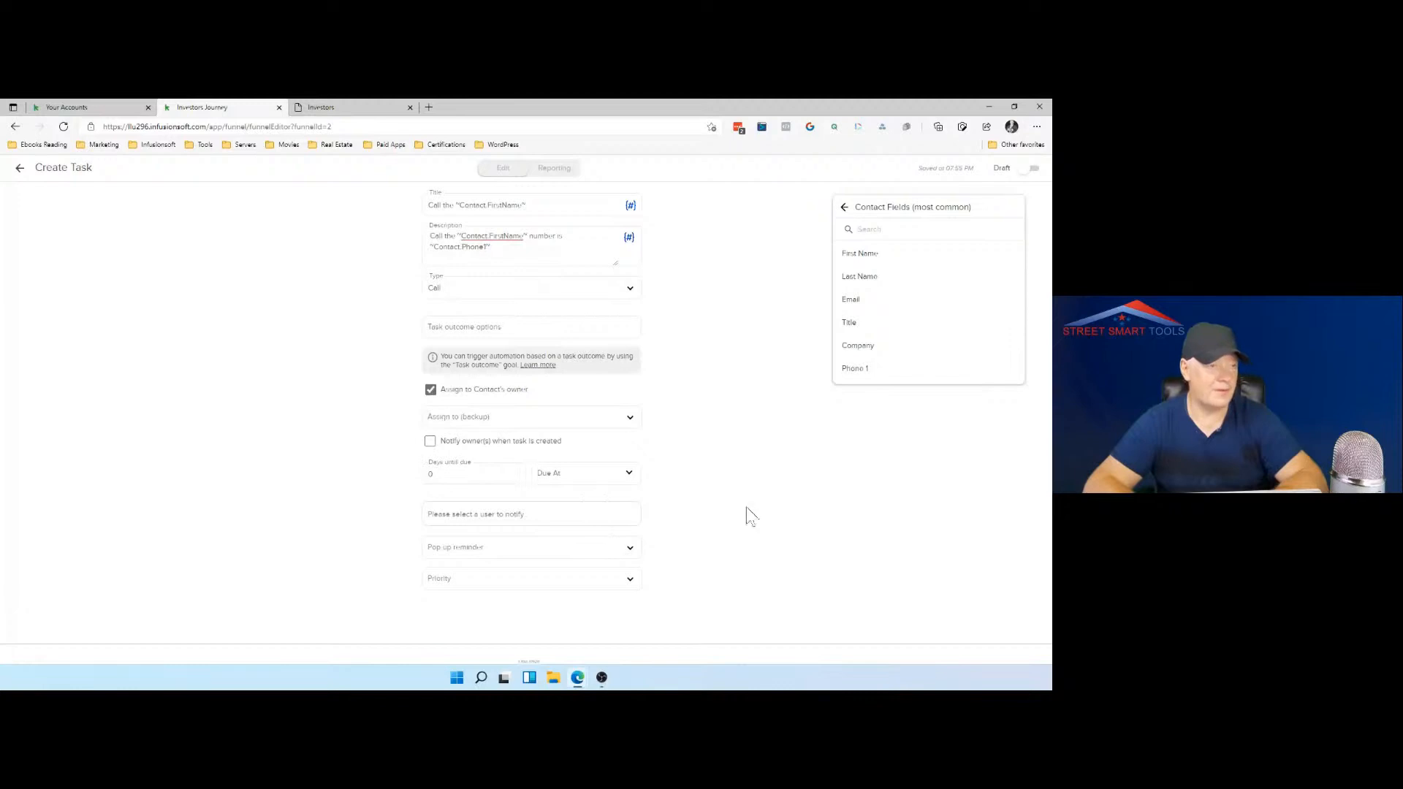
Step: Select a backup assignee for the task and try to mark it as Ready
{"action": "left_click", "coordinate": [1034, 170]}
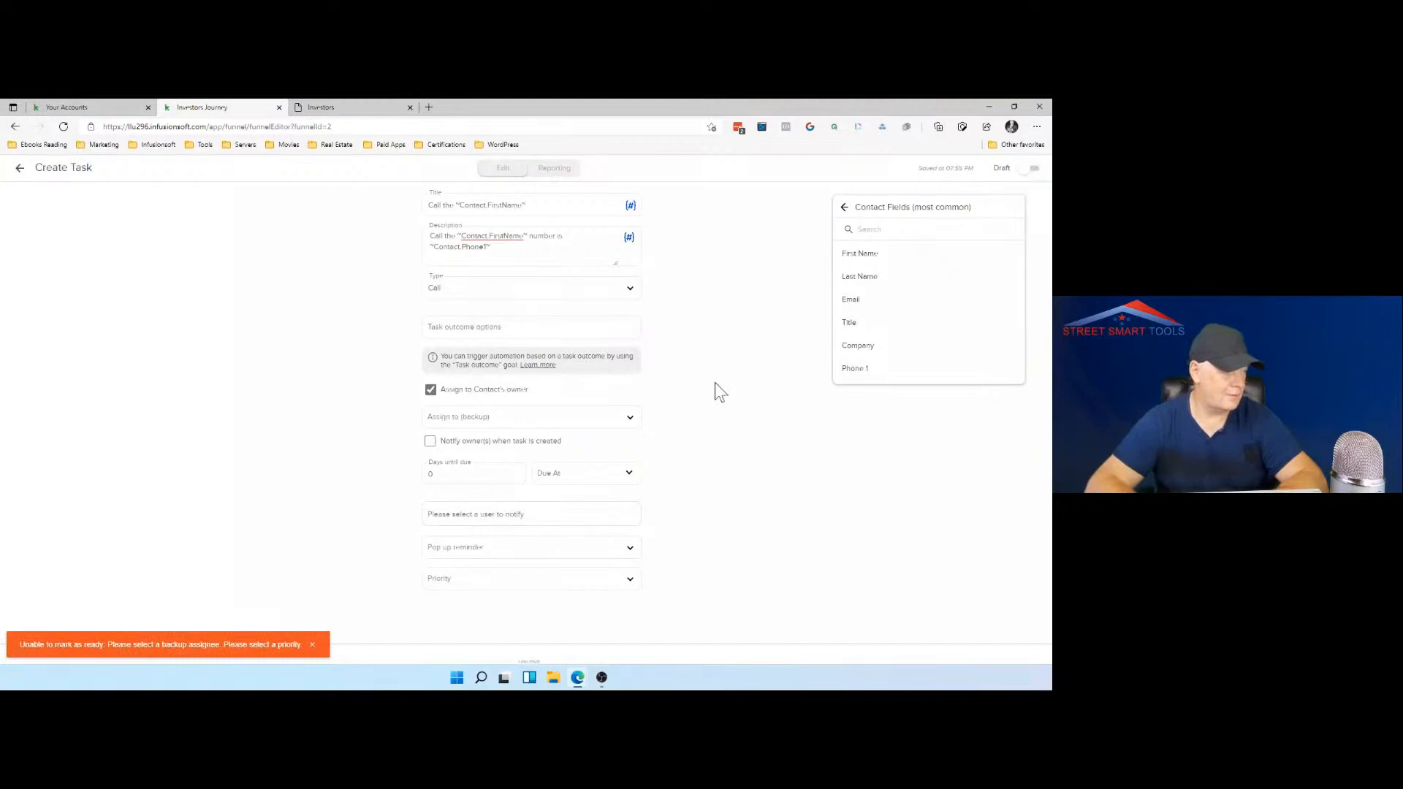
{"action": "left_click", "coordinate": [619, 419]}
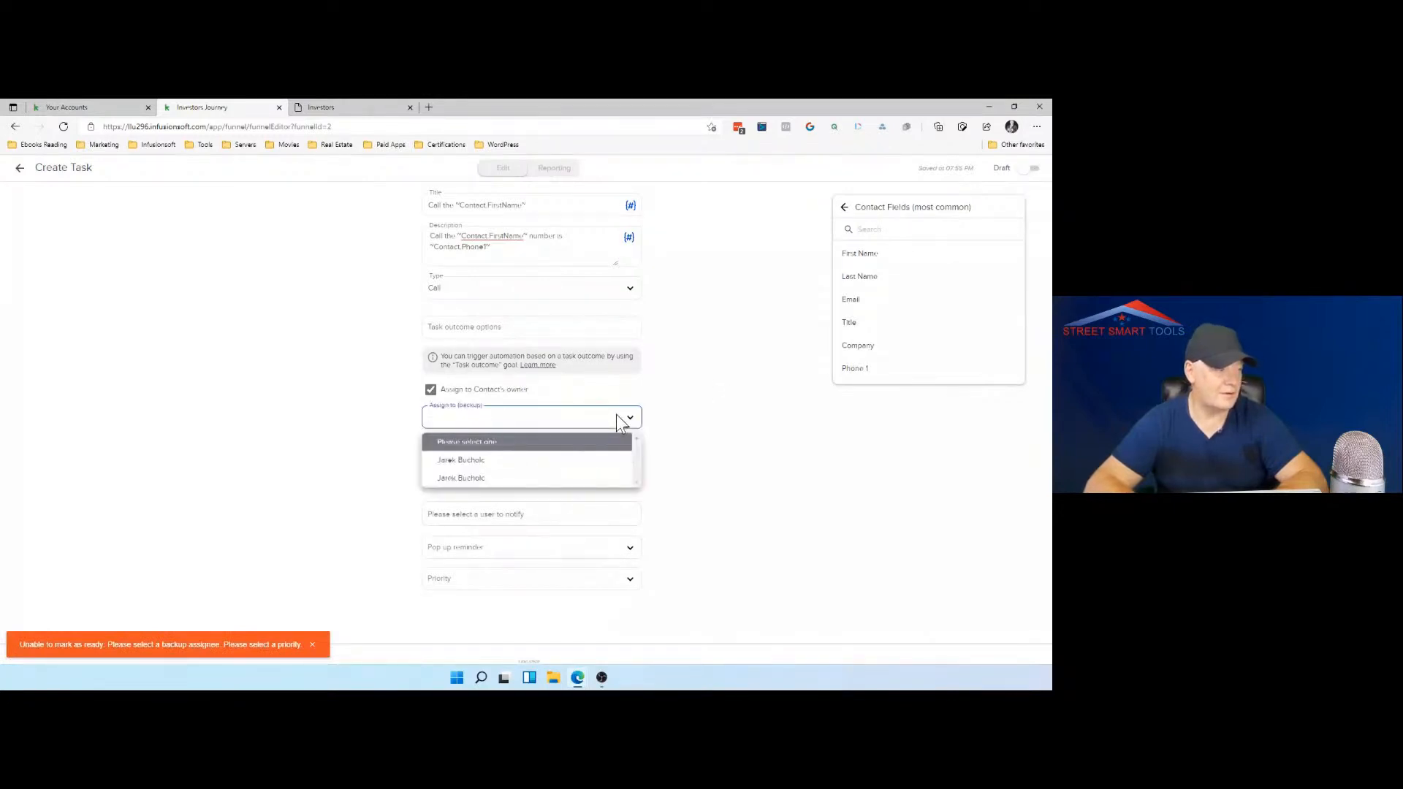
{"action": "left_click", "coordinate": [581, 459]}
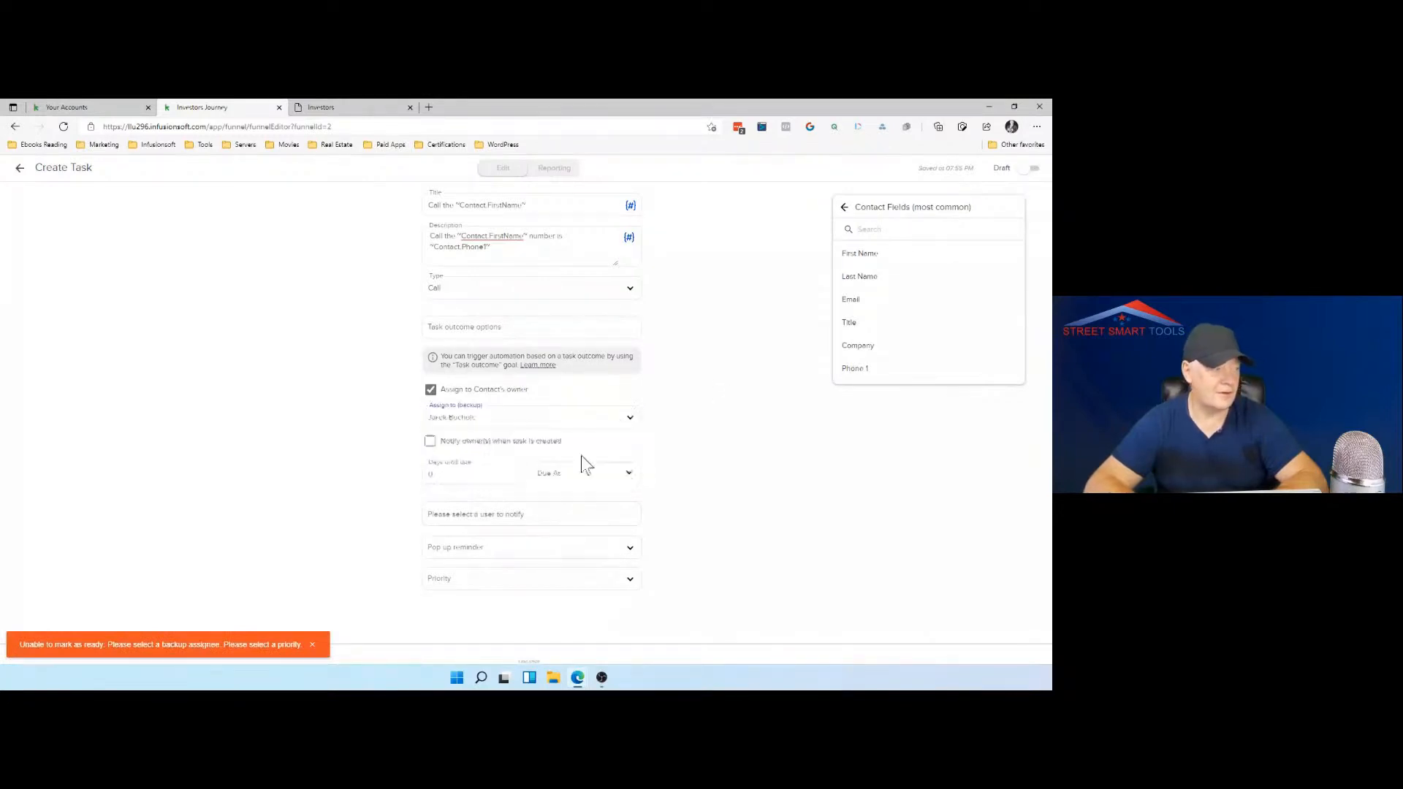
{"action": "left_click", "coordinate": [1034, 169]}
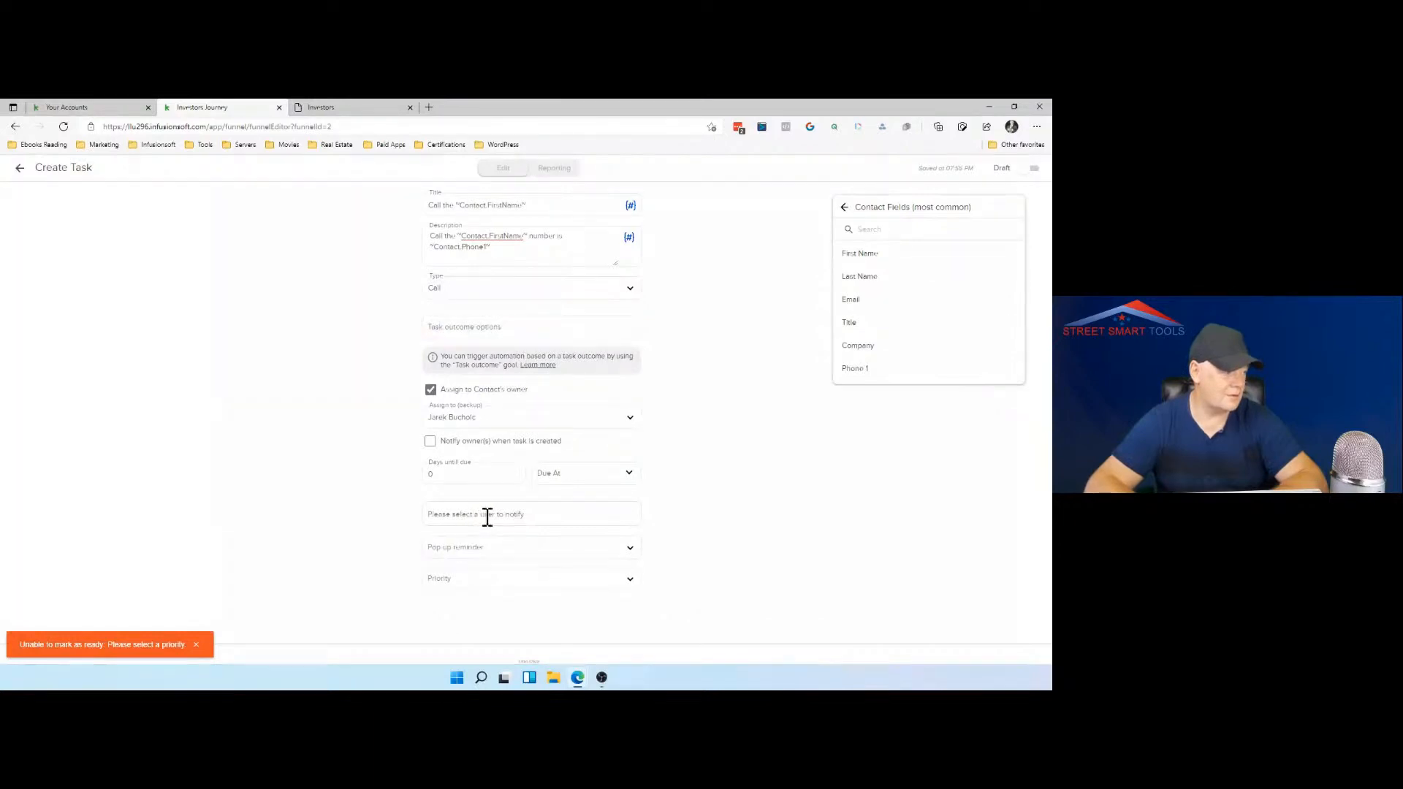
Step: Set the task priority to "2. Essential", mark the task as Ready, and return to the sequence
{"action": "left_click", "coordinate": [481, 580]}
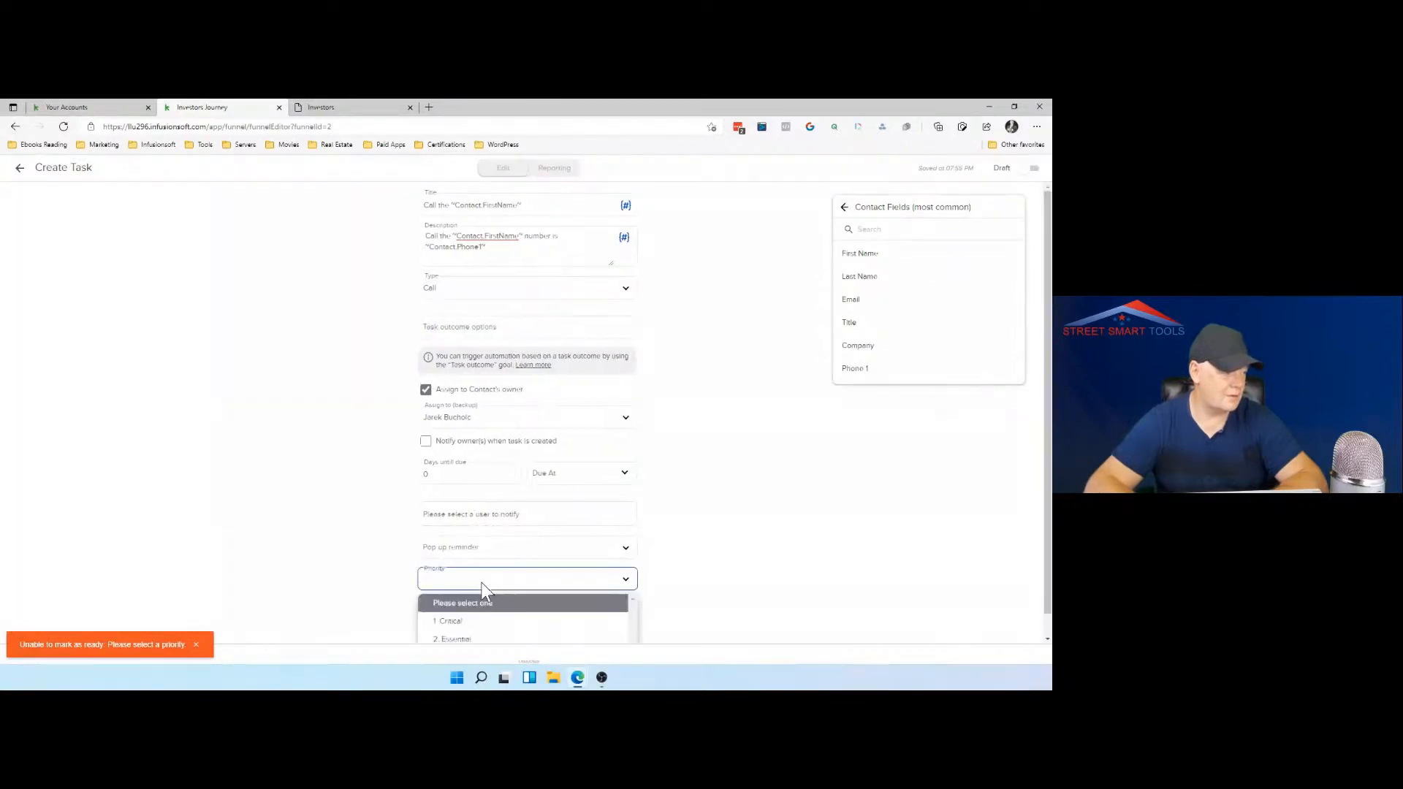
{"action": "left_click", "coordinate": [480, 642]}
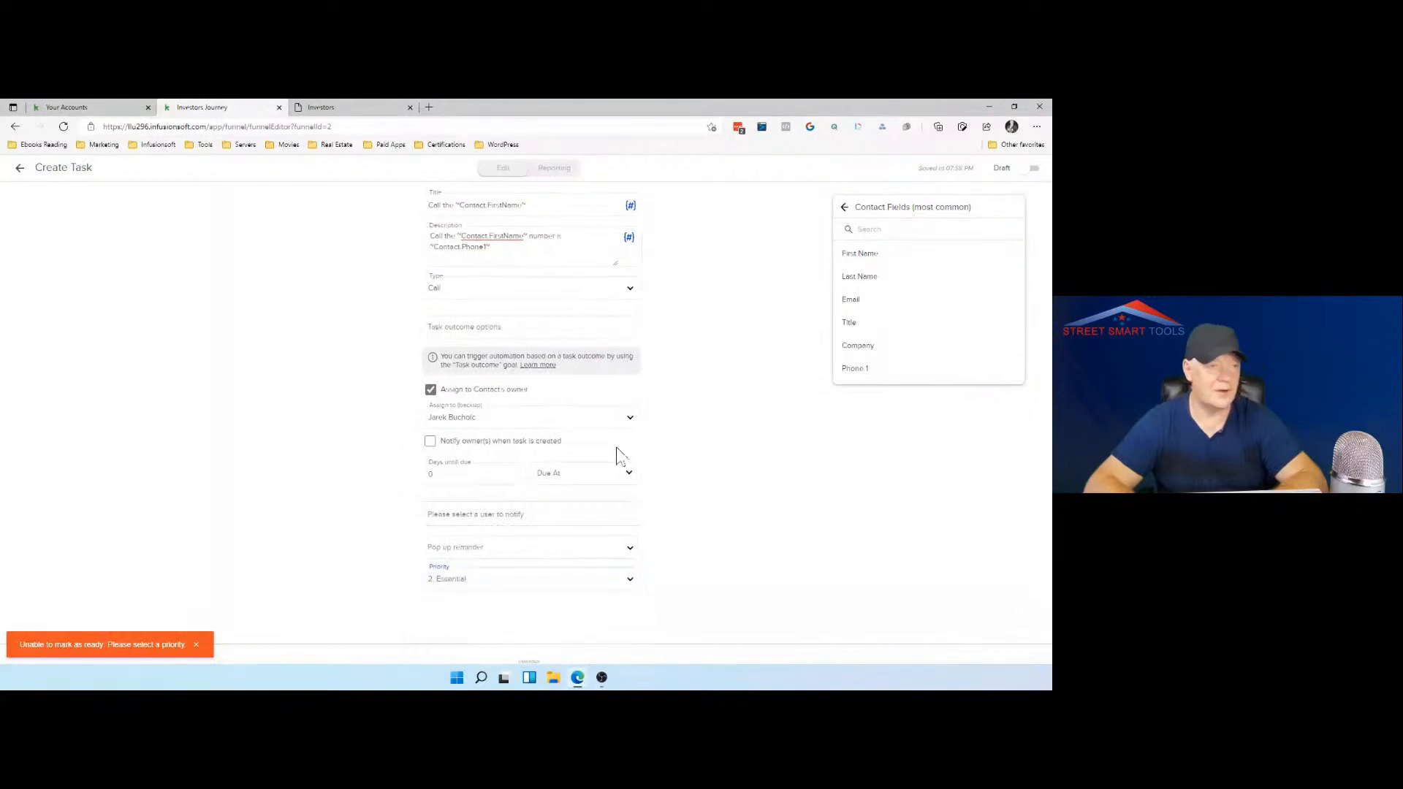
{"action": "left_click", "coordinate": [1033, 169]}
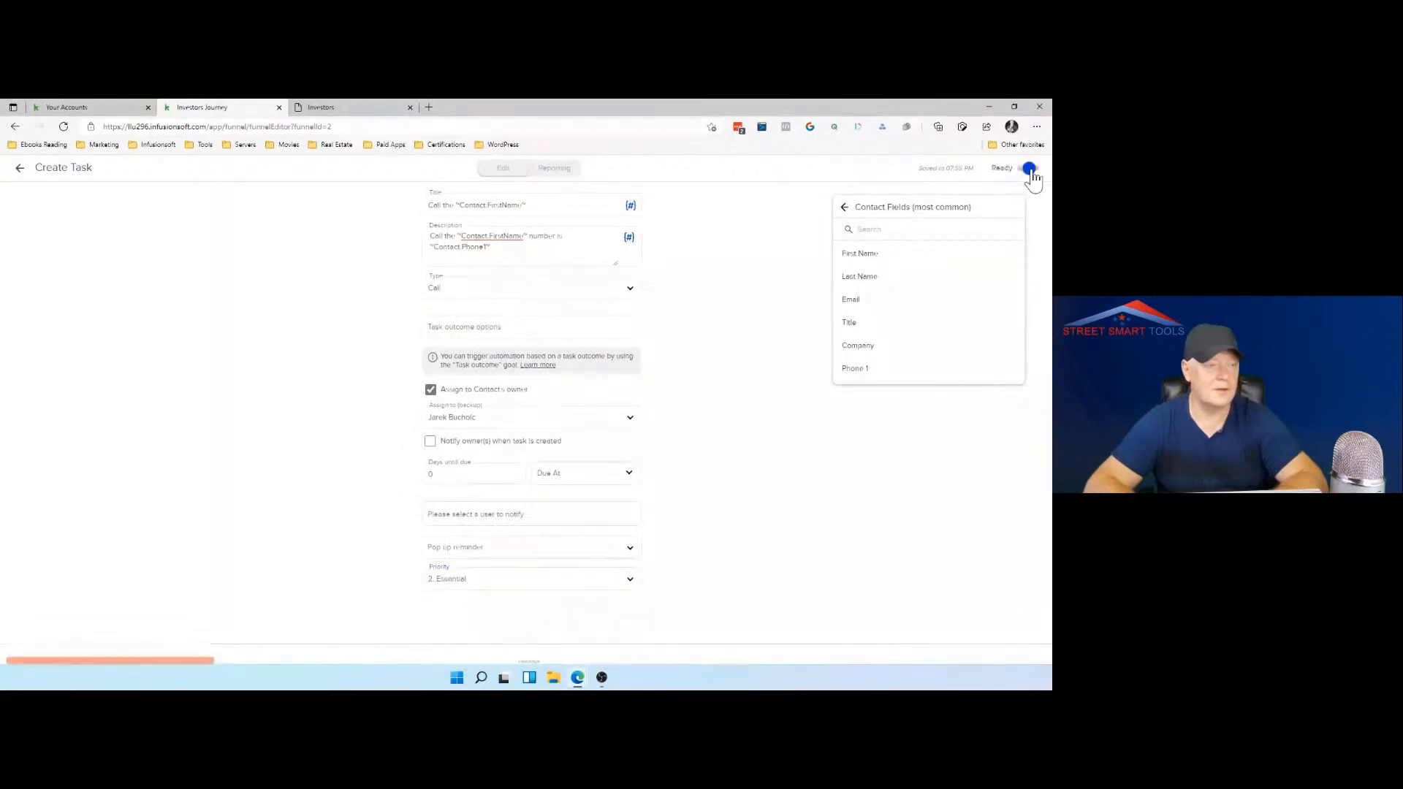
{"action": "left_click", "coordinate": [20, 171]}
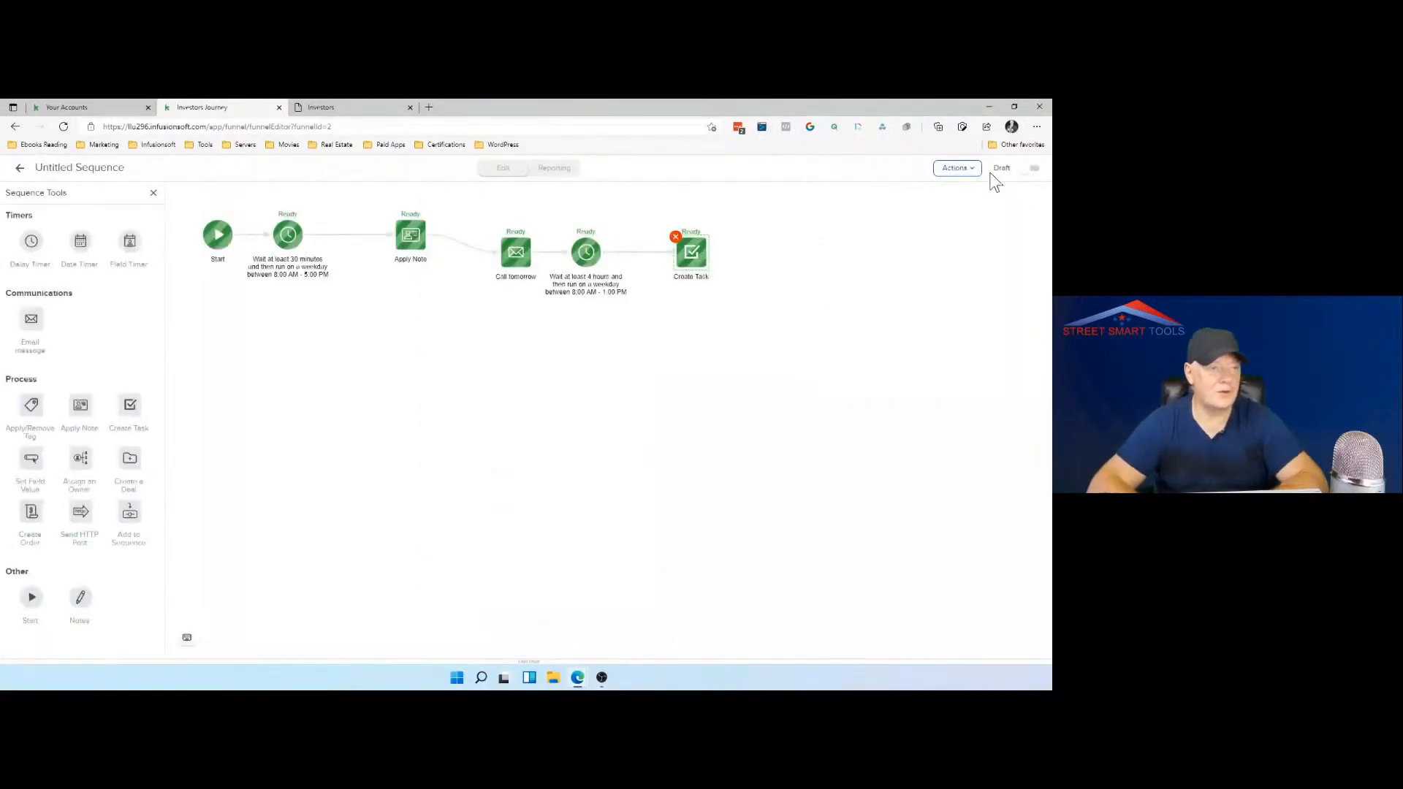
Step: Mark the whole sequence as Ready and go back to the automations list
{"action": "left_click", "coordinate": [1032, 172]}
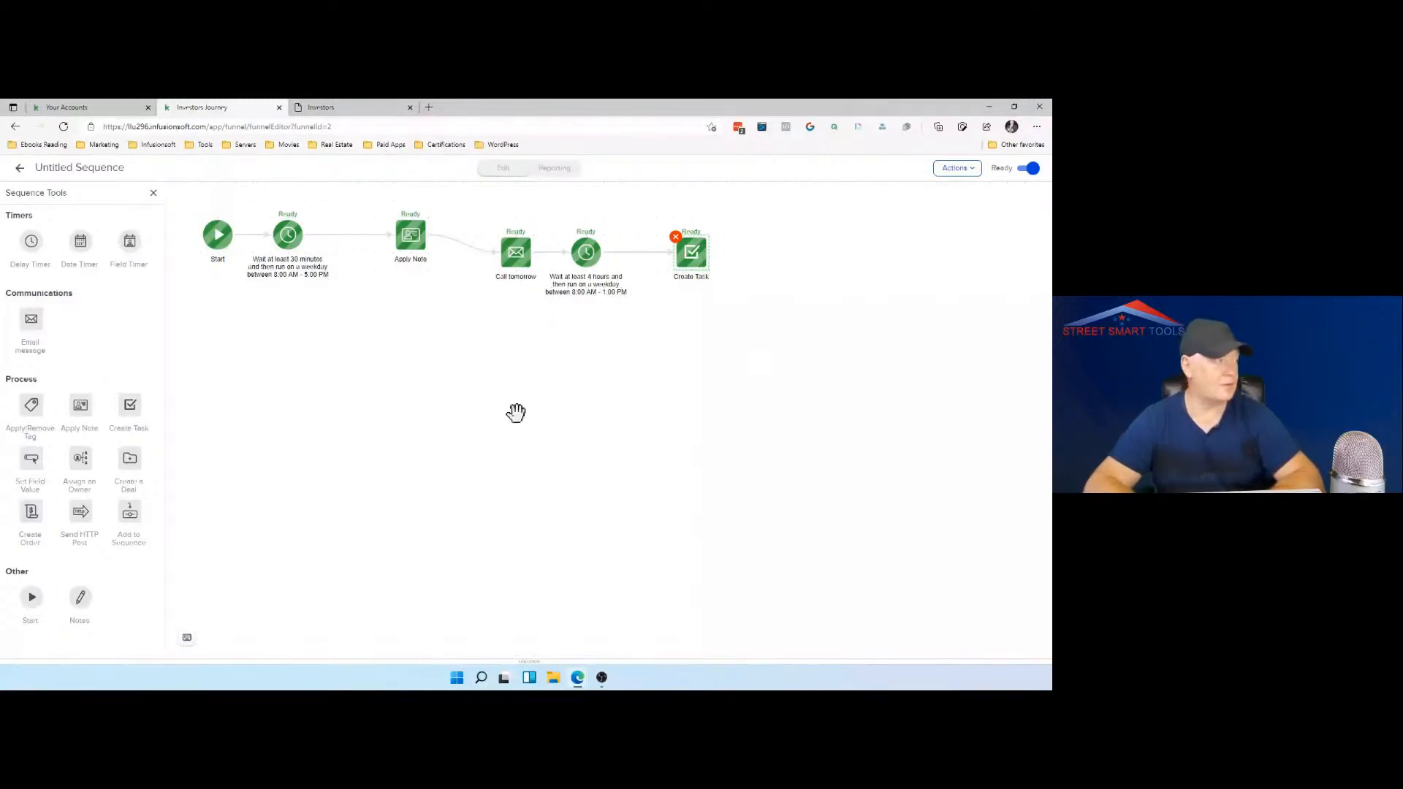
{"action": "left_click", "coordinate": [19, 168]}
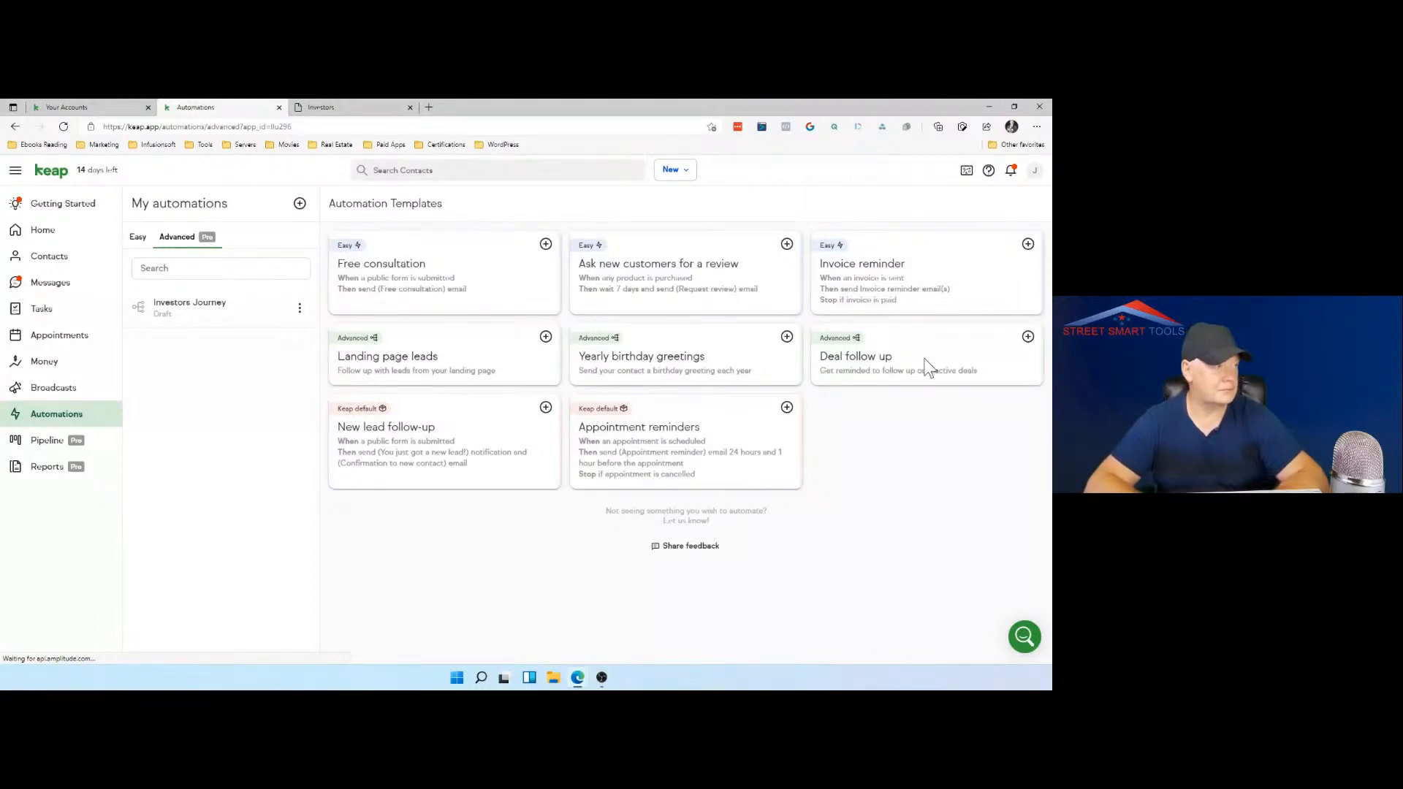
Step: Enter the web address reic.link/meet in the Investors page's browser tab and copy it
{"action": "left_click", "coordinate": [358, 105]}
{"action": "left_click", "coordinate": [330, 127]}
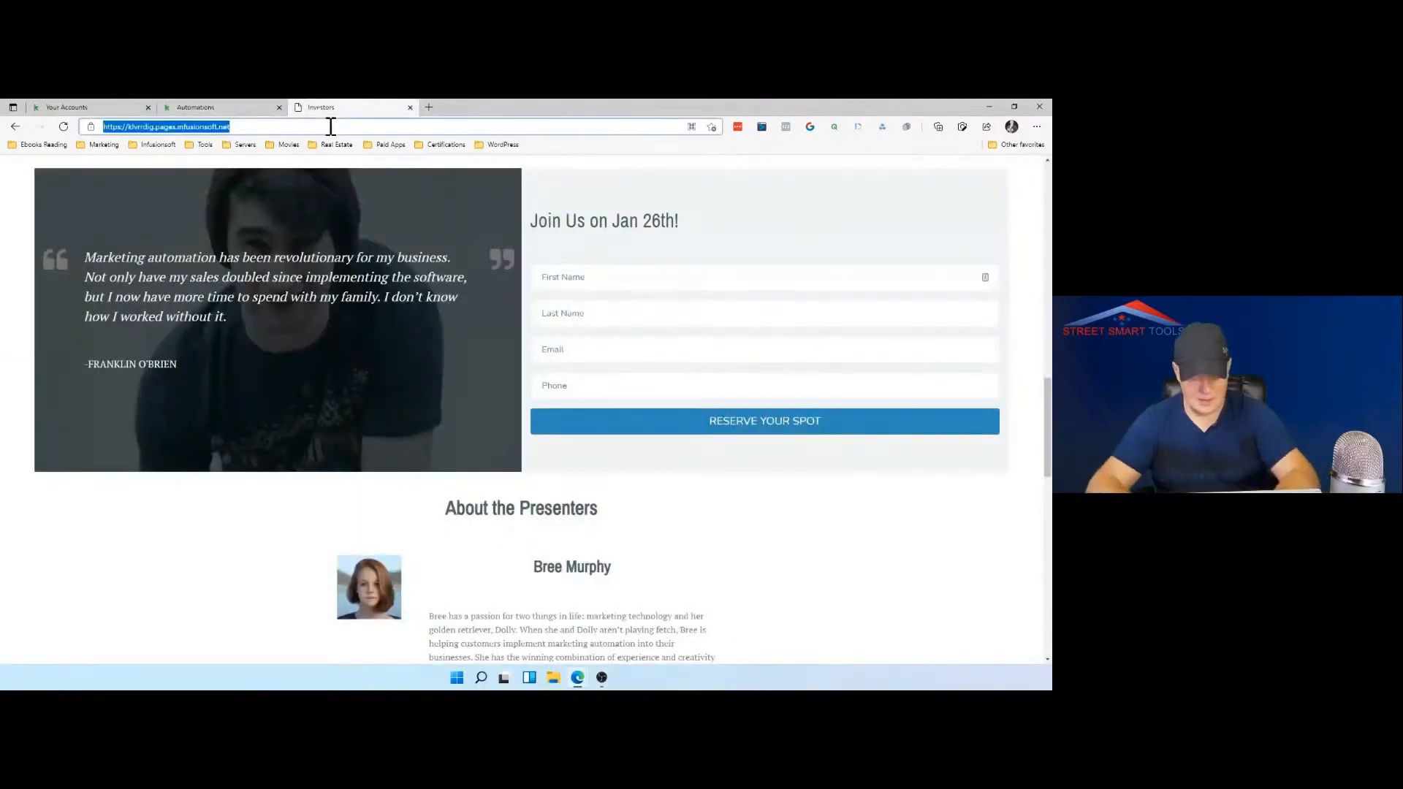
{"action": "type", "text": "reic"}
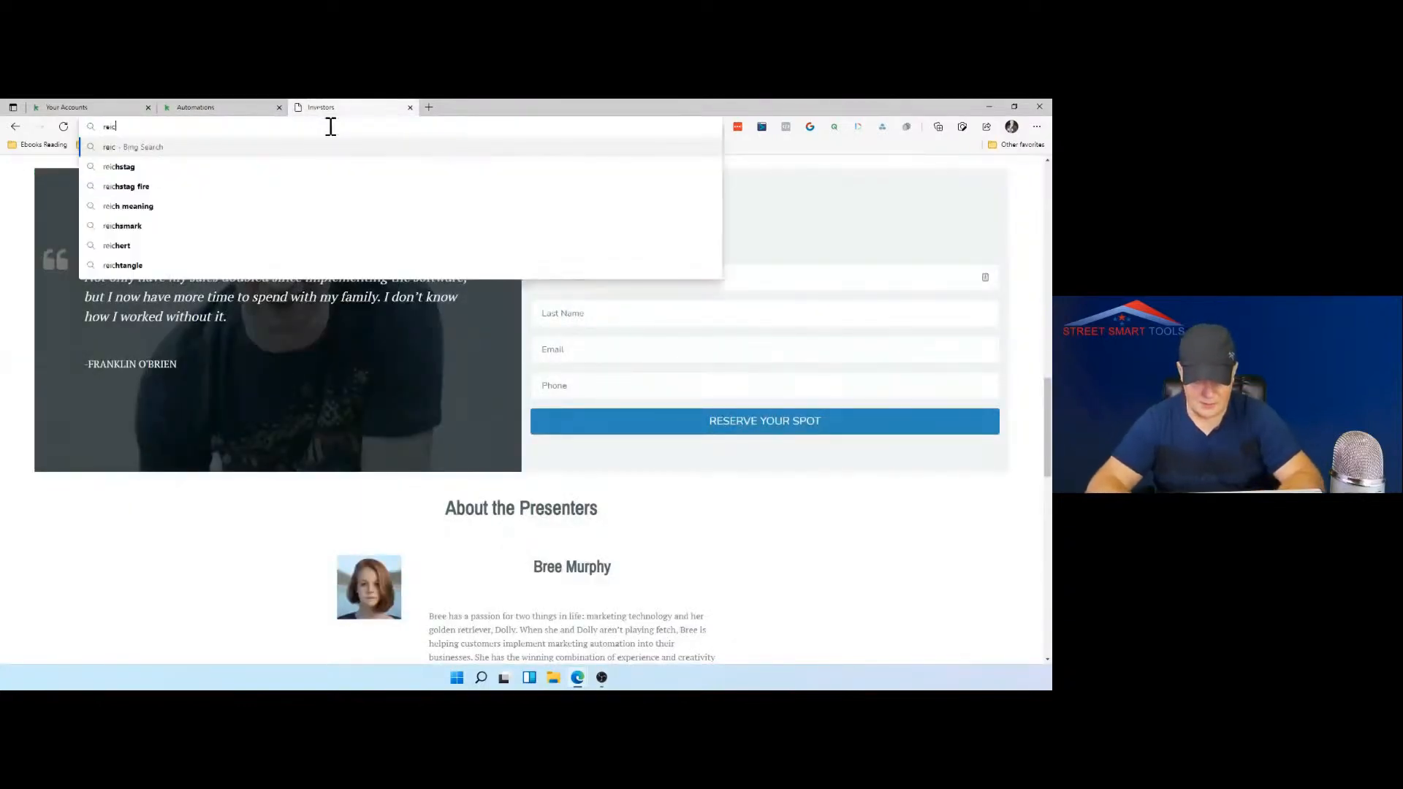
{"action": "type", "text": ".link/meet"}
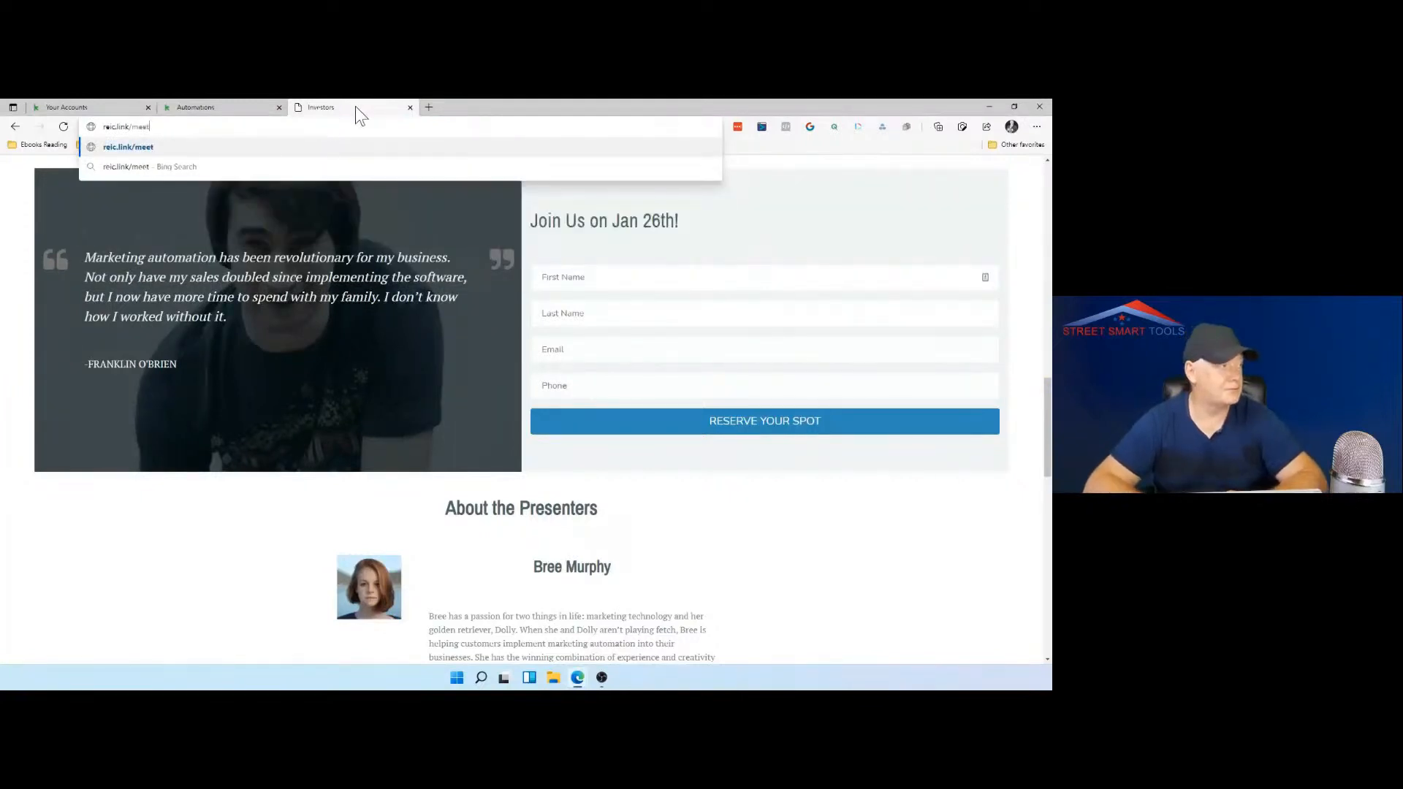
{"action": "left_click_drag", "start_coordinate": [161, 129], "coordinate": [107, 129]}
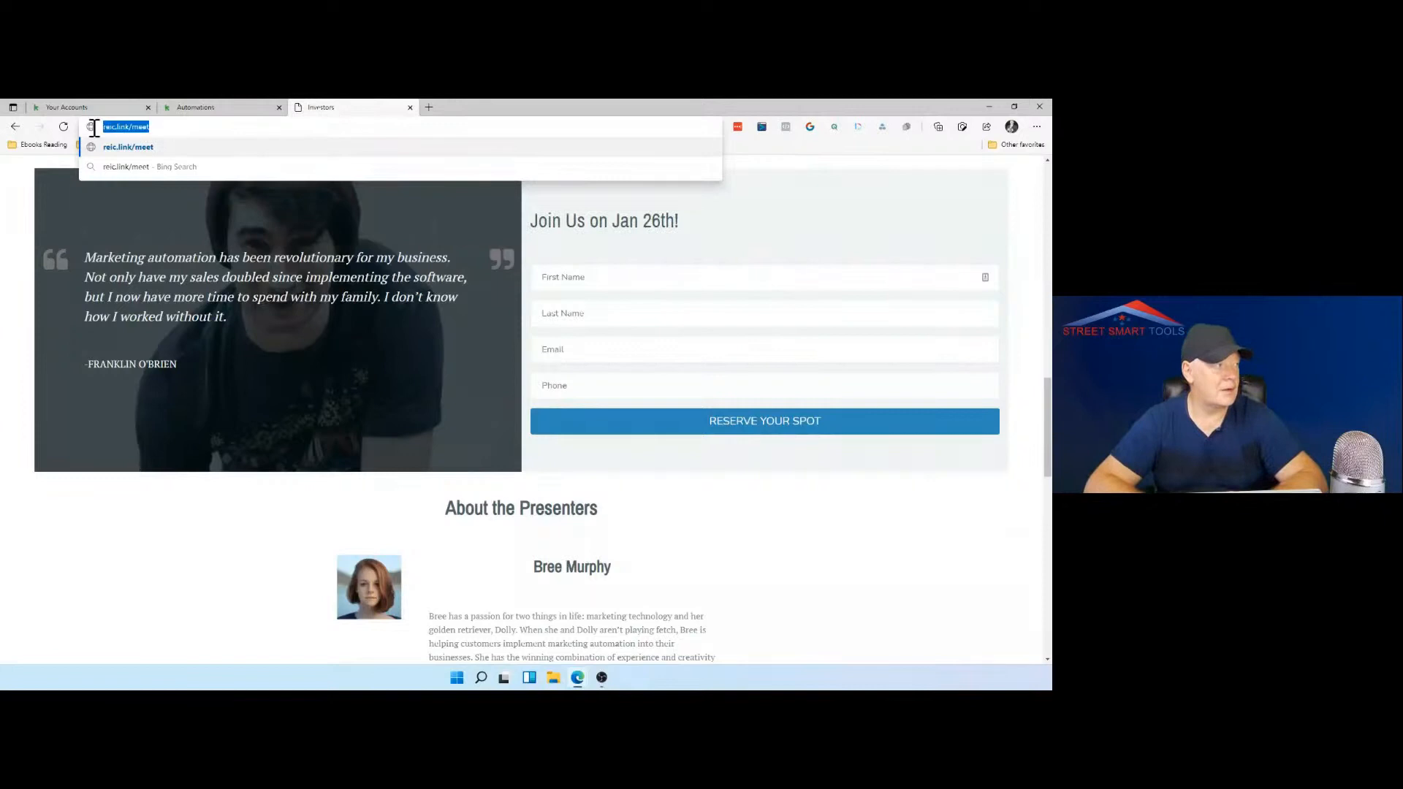
{"action": "right_click", "coordinate": [107, 128]}
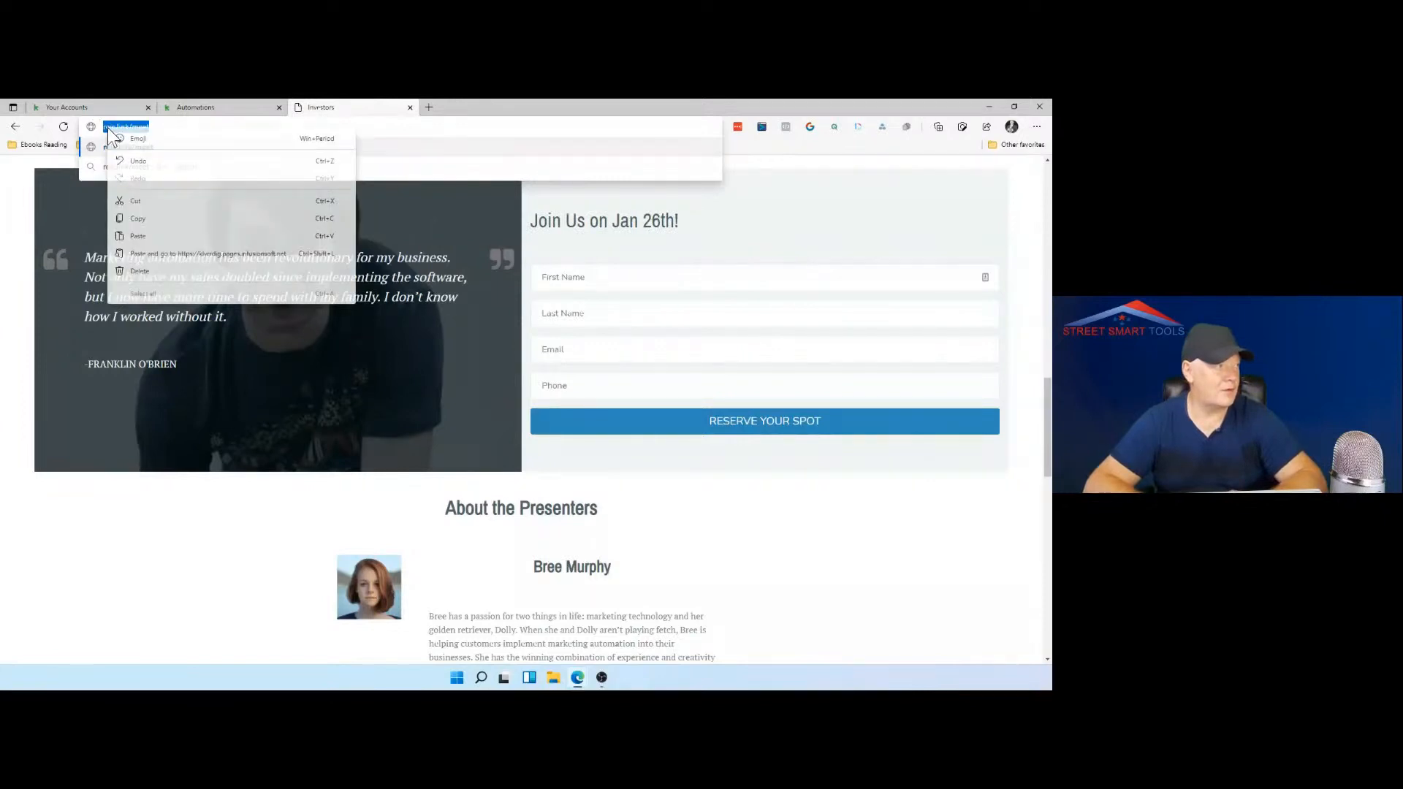
{"action": "left_click", "coordinate": [141, 217]}
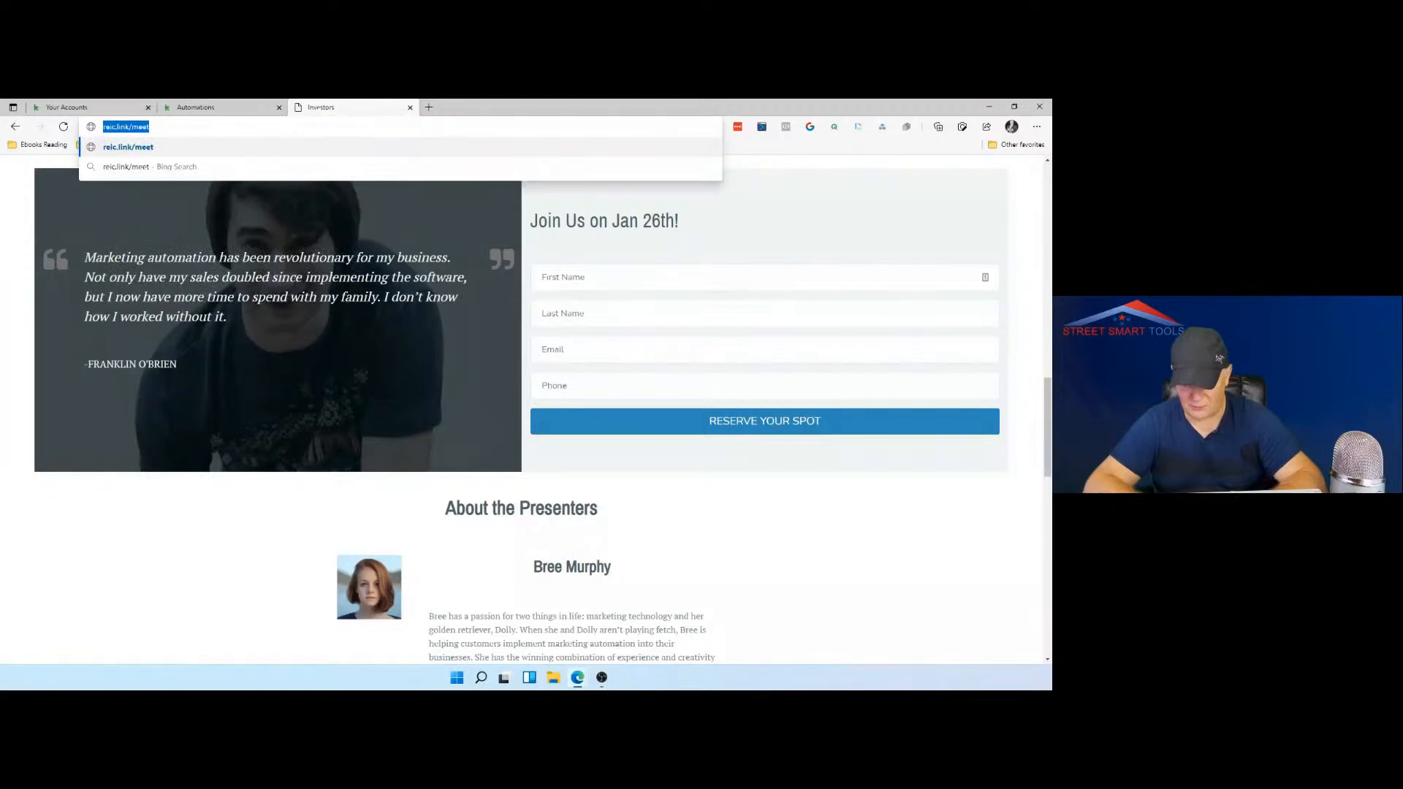
Step: Return to the browser window and load reic.link/meet to show the consultation booking page
{"action": "key", "text": "alt+Tab"}
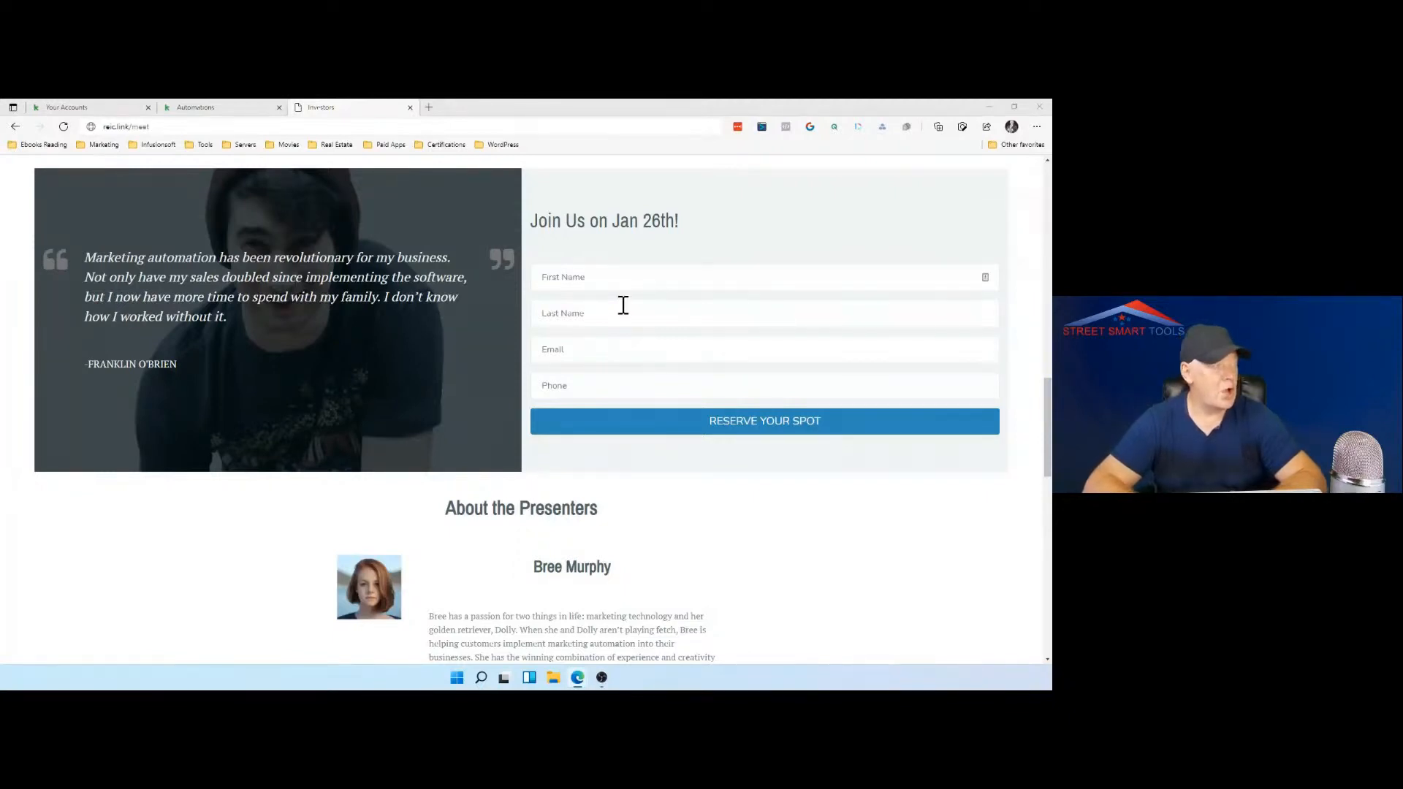
{"action": "left_click", "coordinate": [176, 126]}
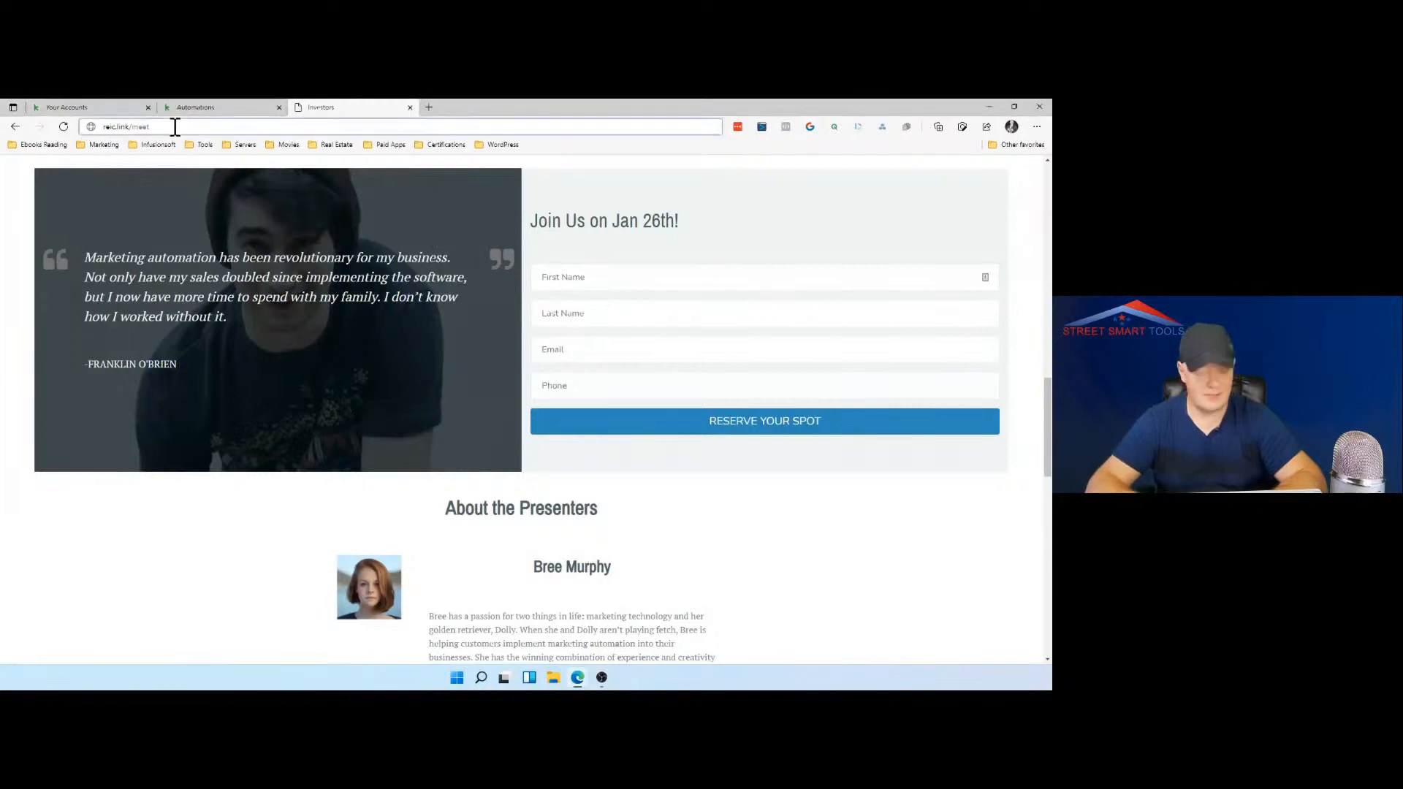
{"action": "key", "text": "Return"}
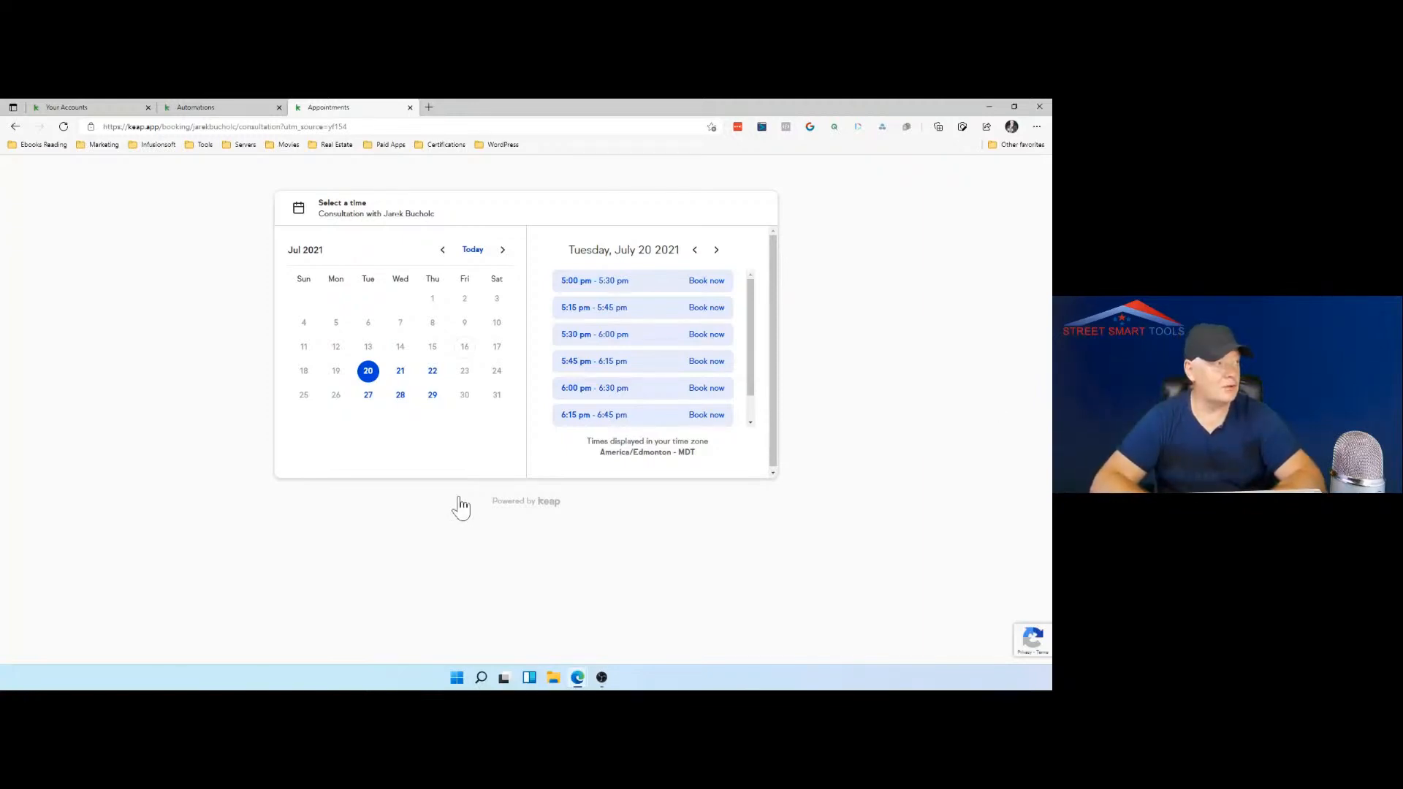
Step: Replace the booking page's web address with kreic.link/keappropromo and copy it
{"action": "left_click", "coordinate": [364, 125]}
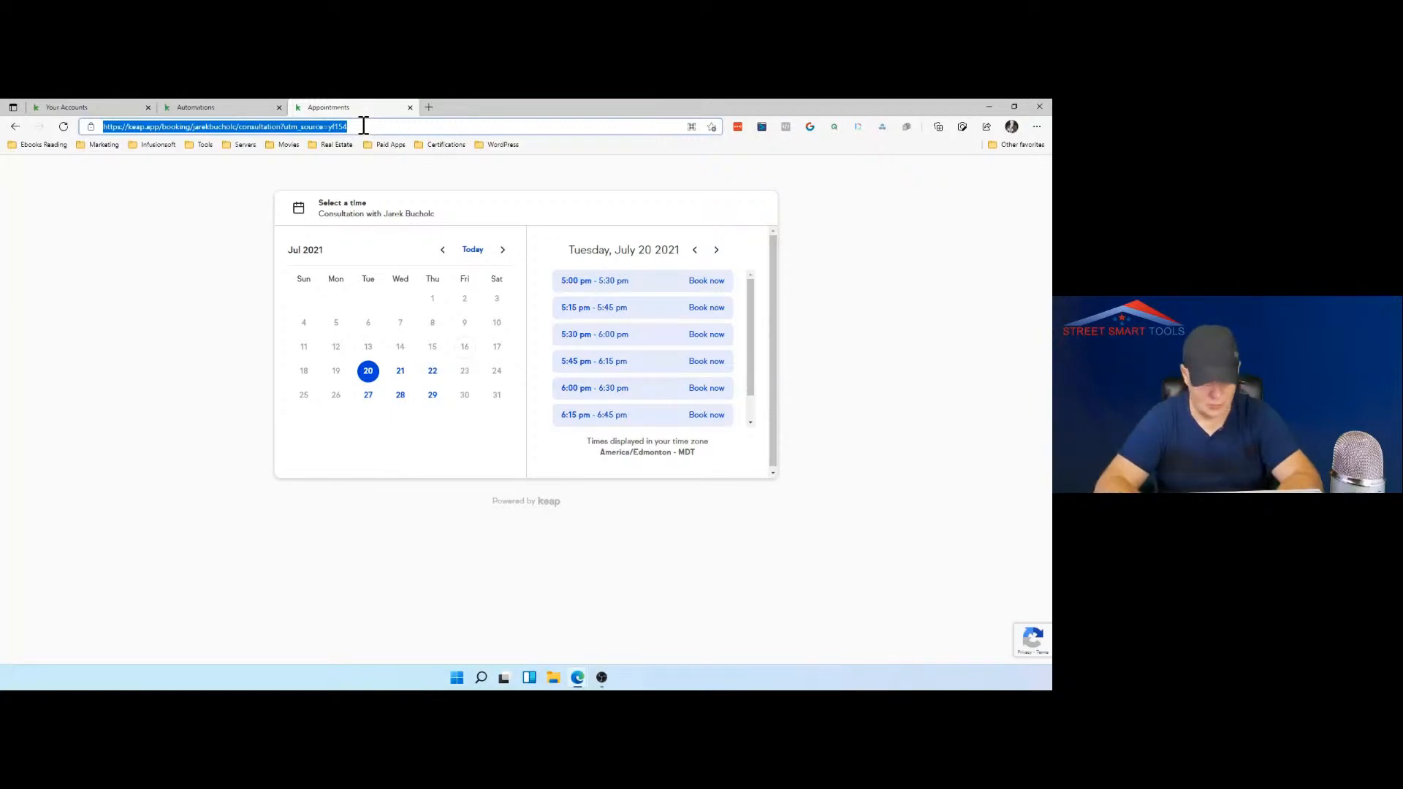
{"action": "type", "text": "kreic"}
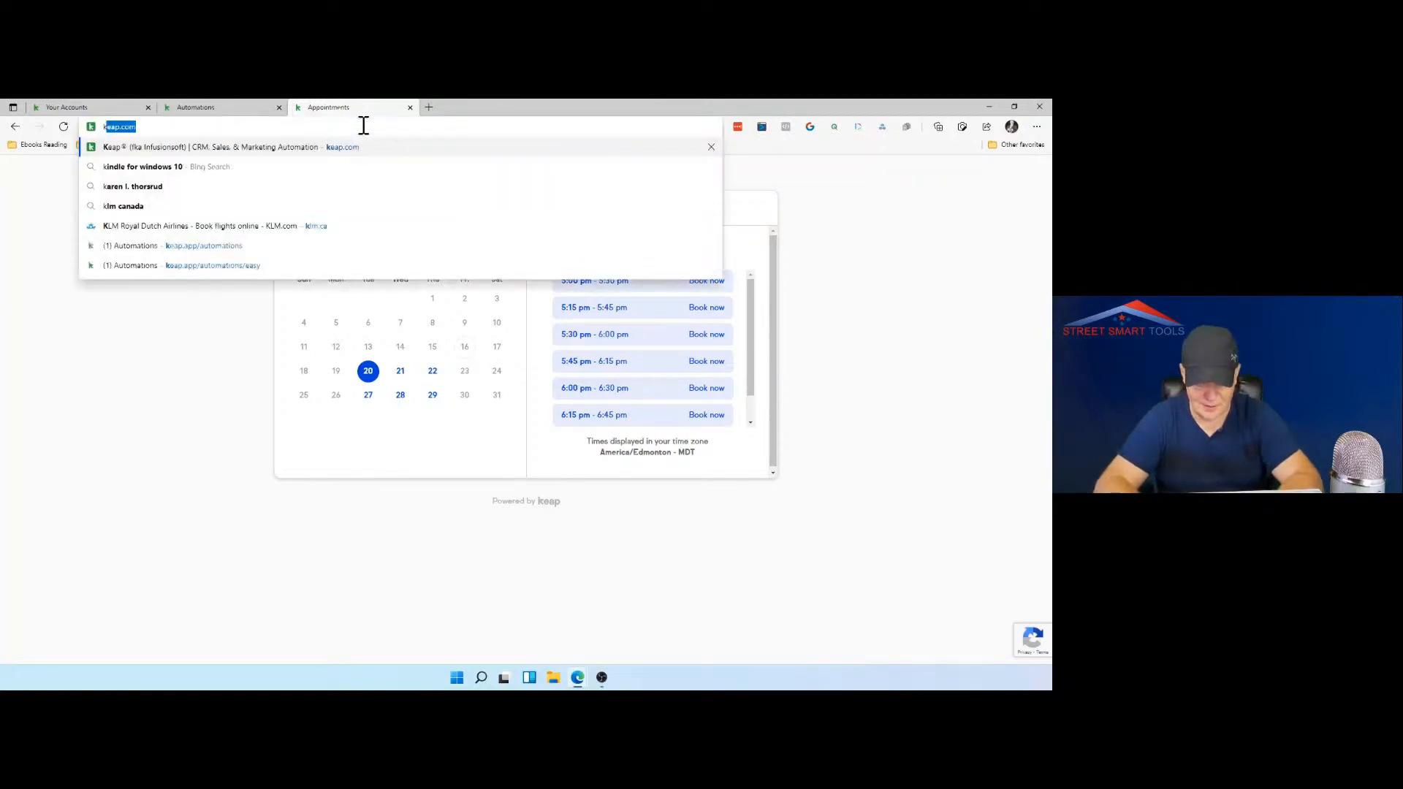
{"action": "type", "text": ".link/"}
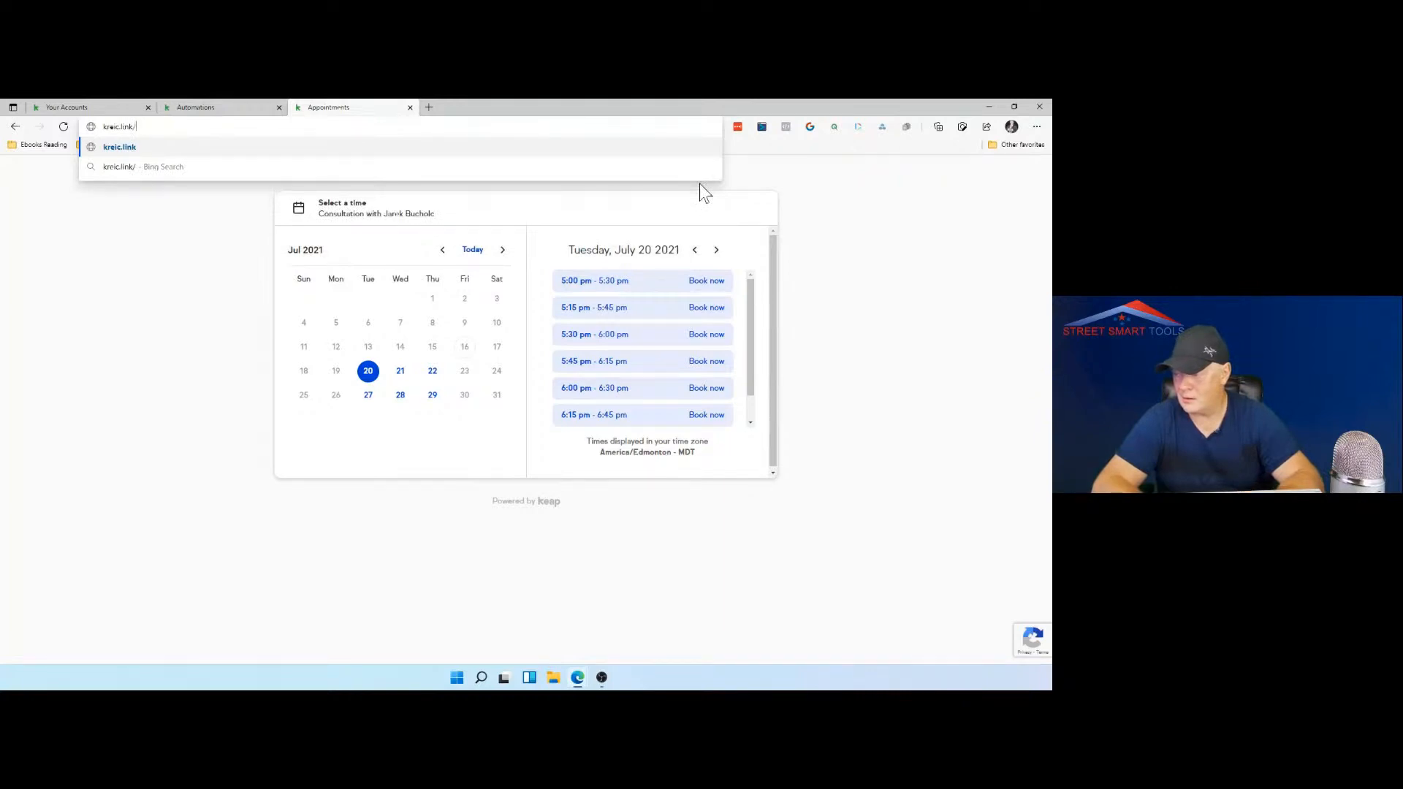
{"action": "type", "text": "kea"}
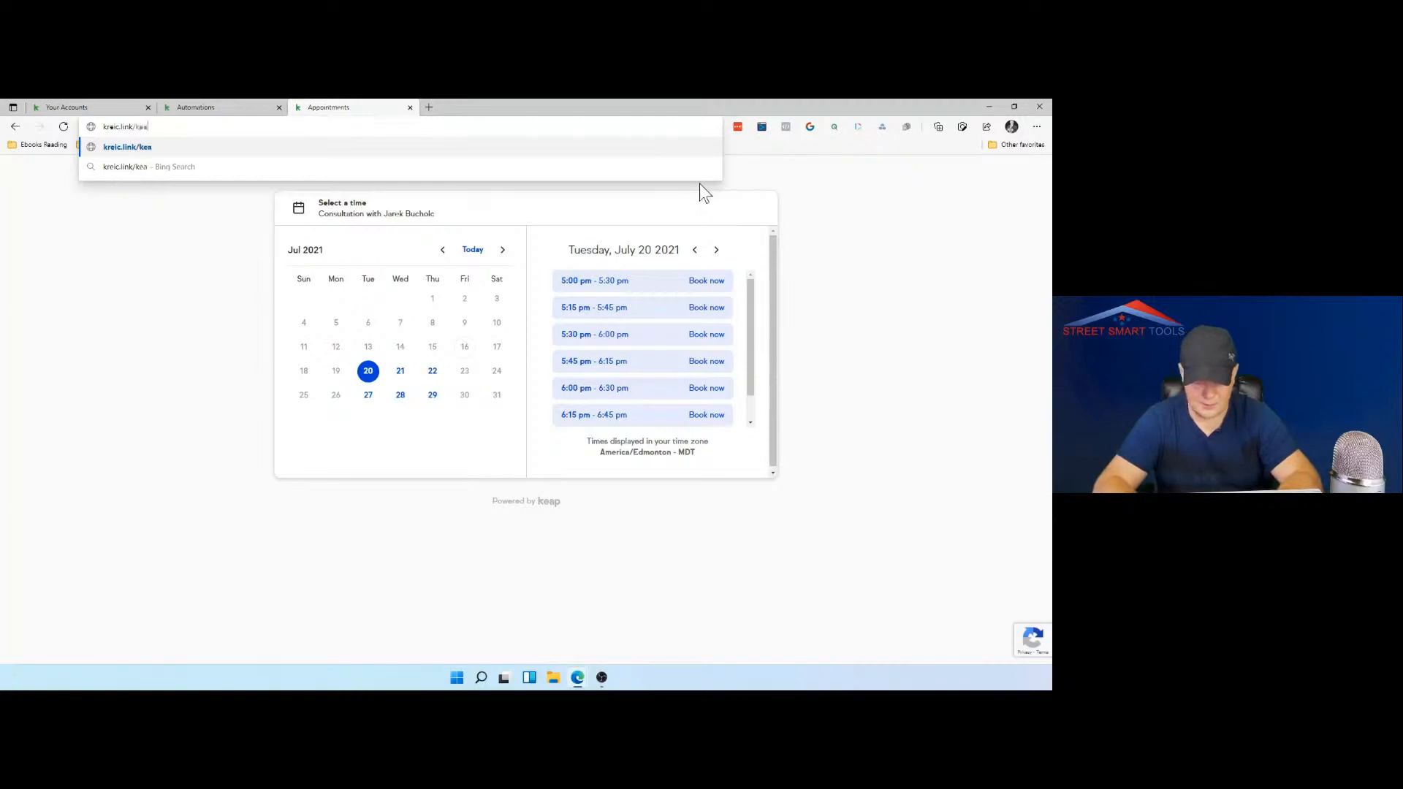
{"action": "type", "text": "p"}
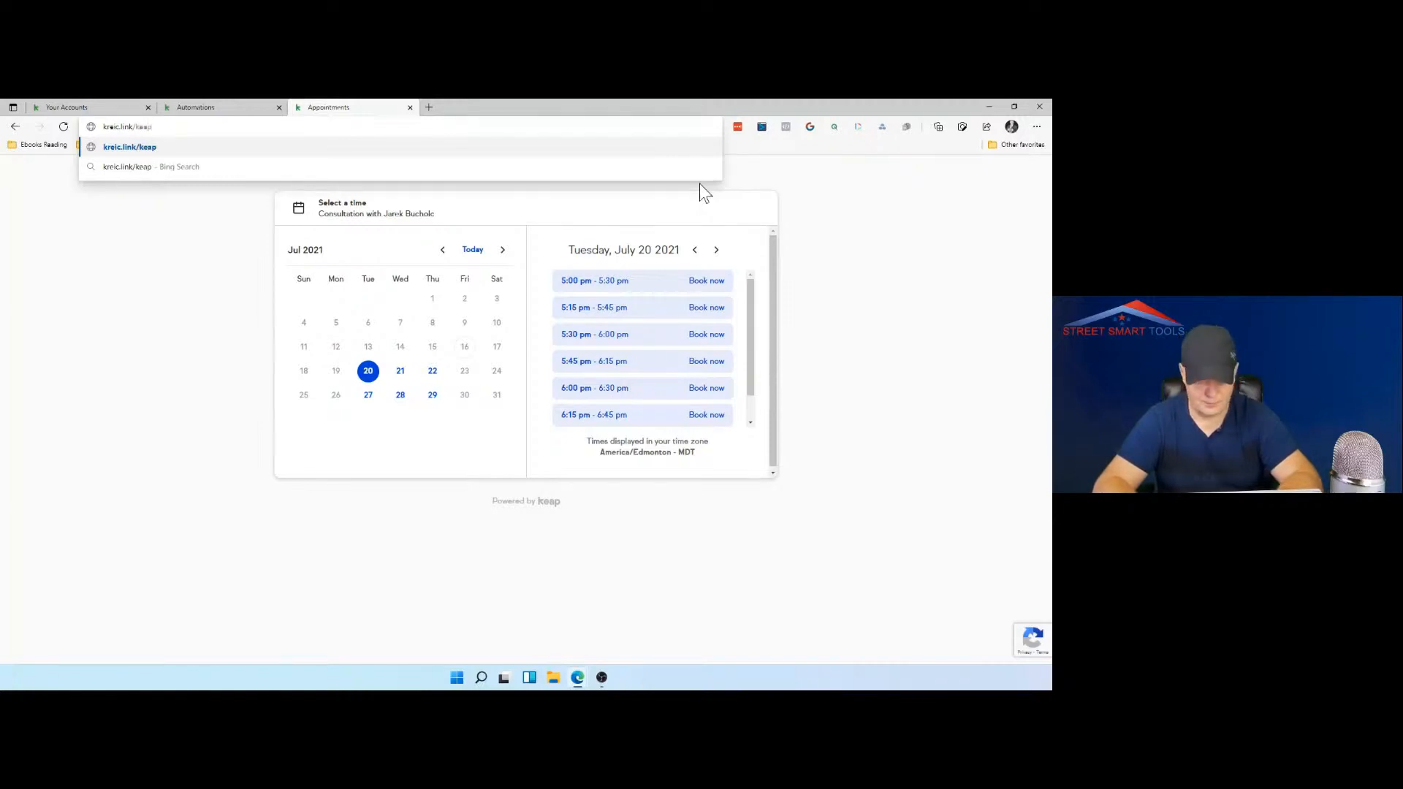
{"action": "type", "text": "pro"}
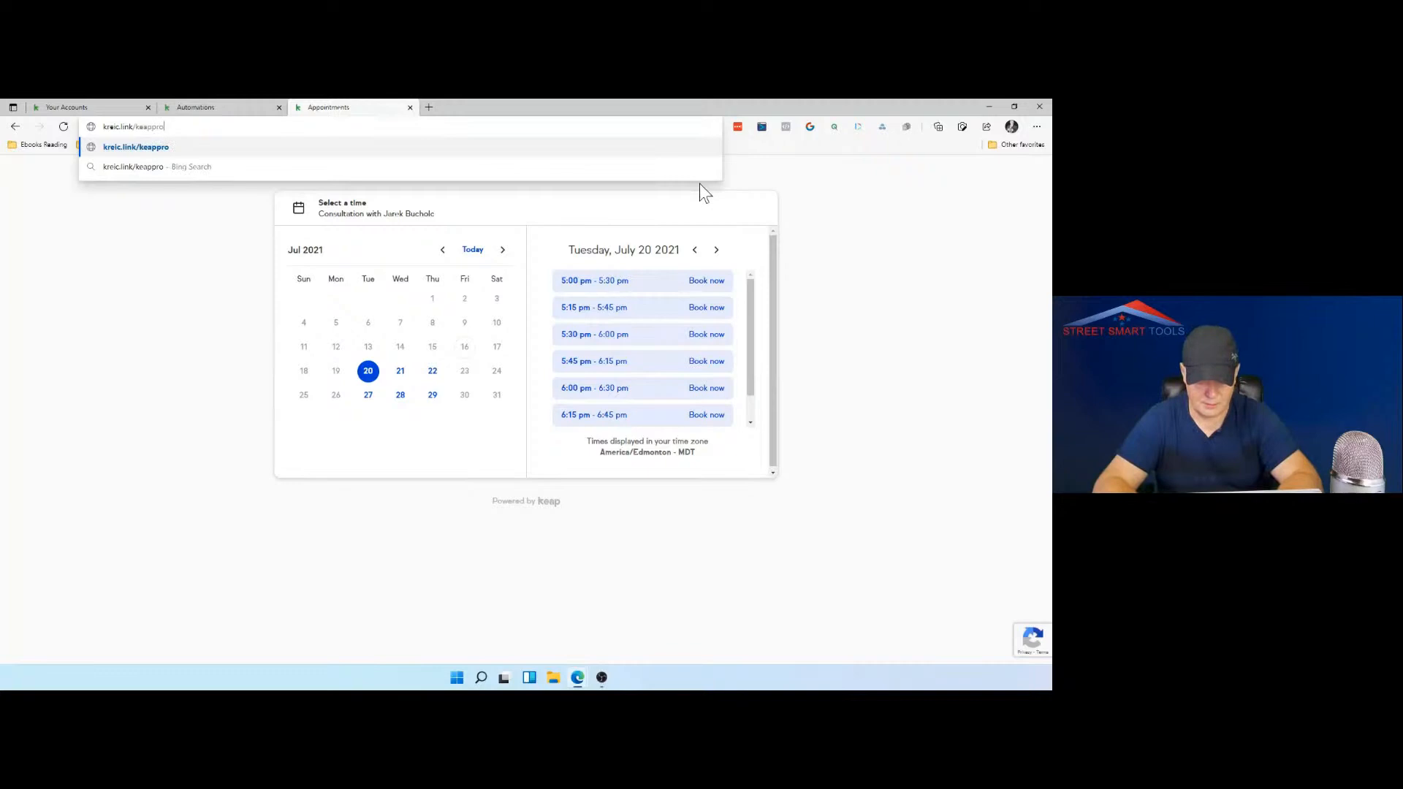
{"action": "type", "text": "promo"}
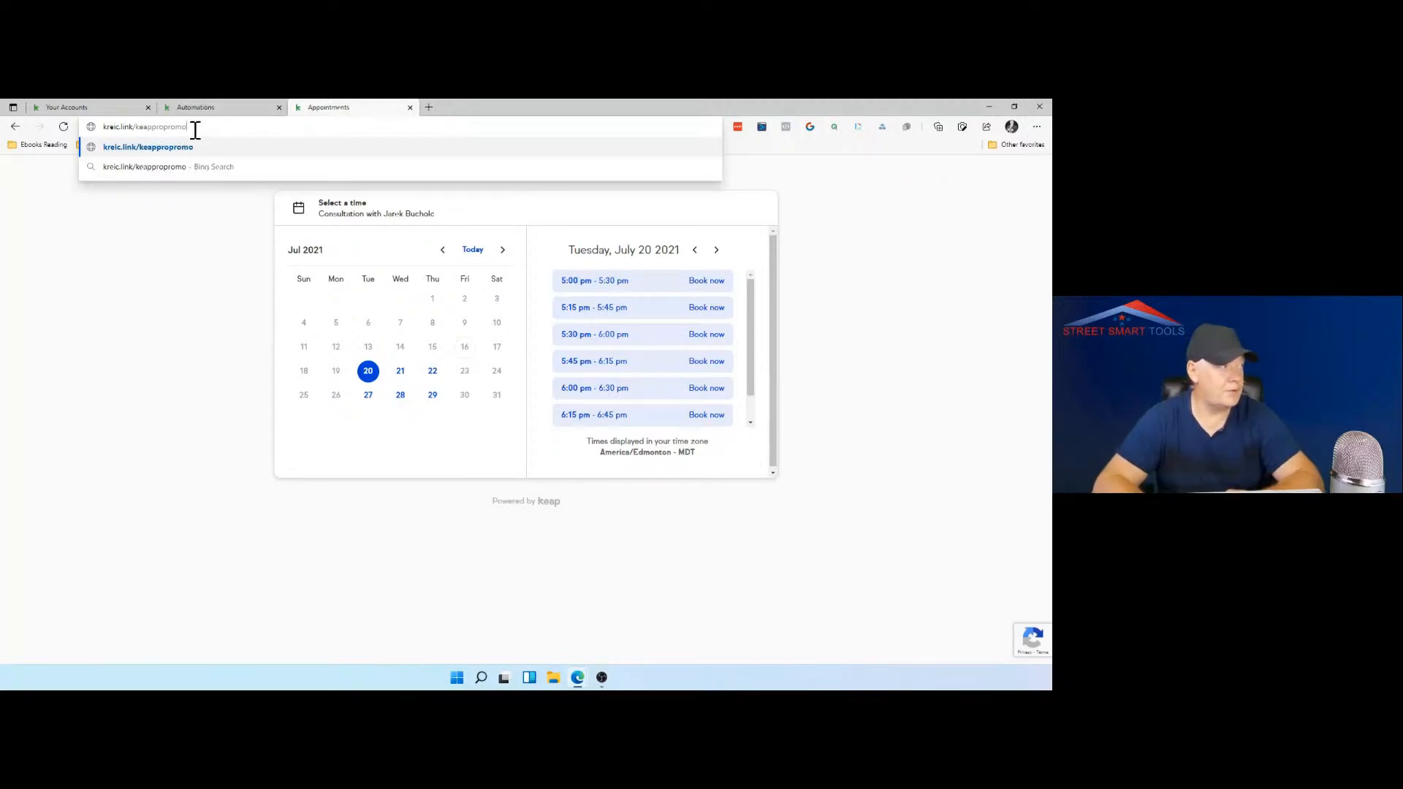
{"action": "left_click_drag", "start_coordinate": [191, 127], "coordinate": [105, 128]}
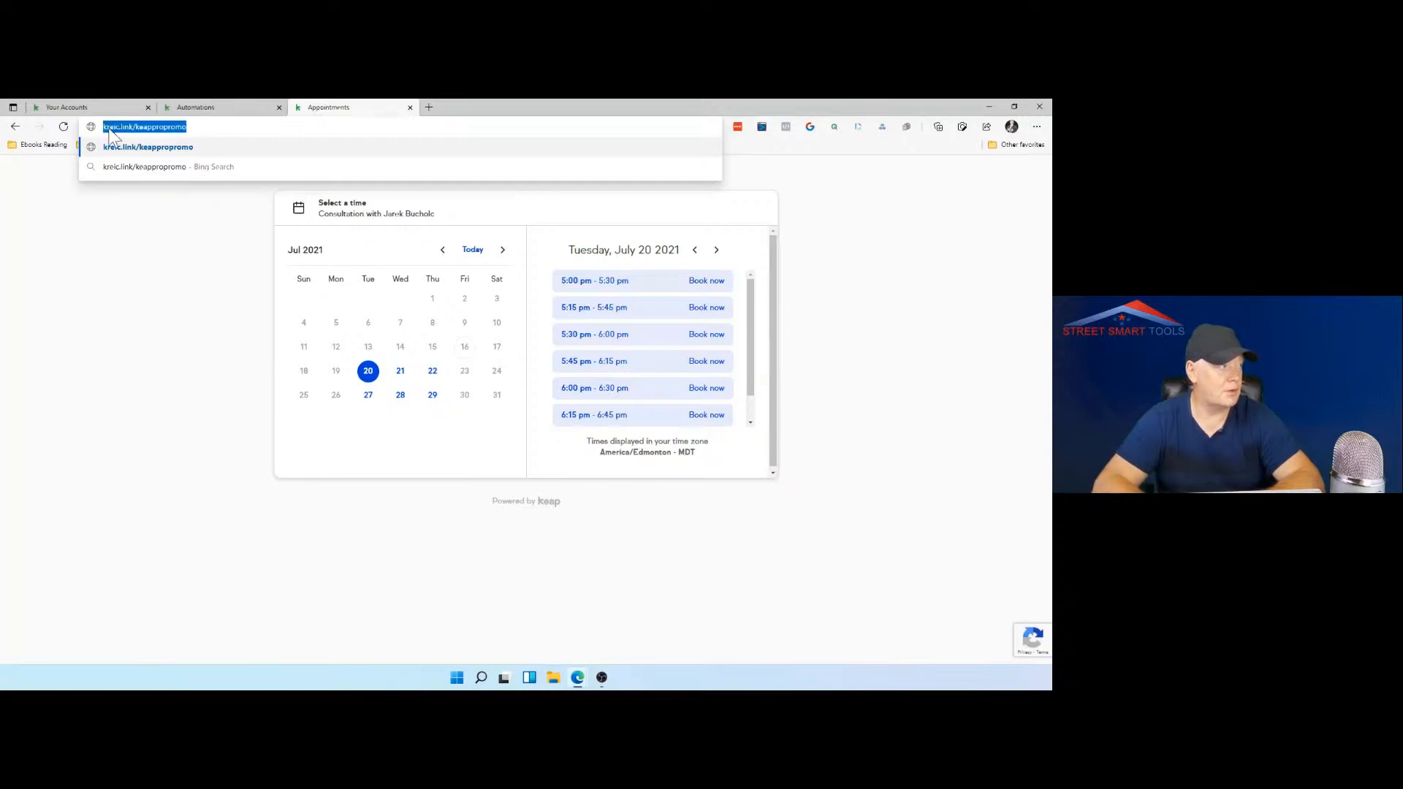
{"action": "right_click", "coordinate": [115, 129]}
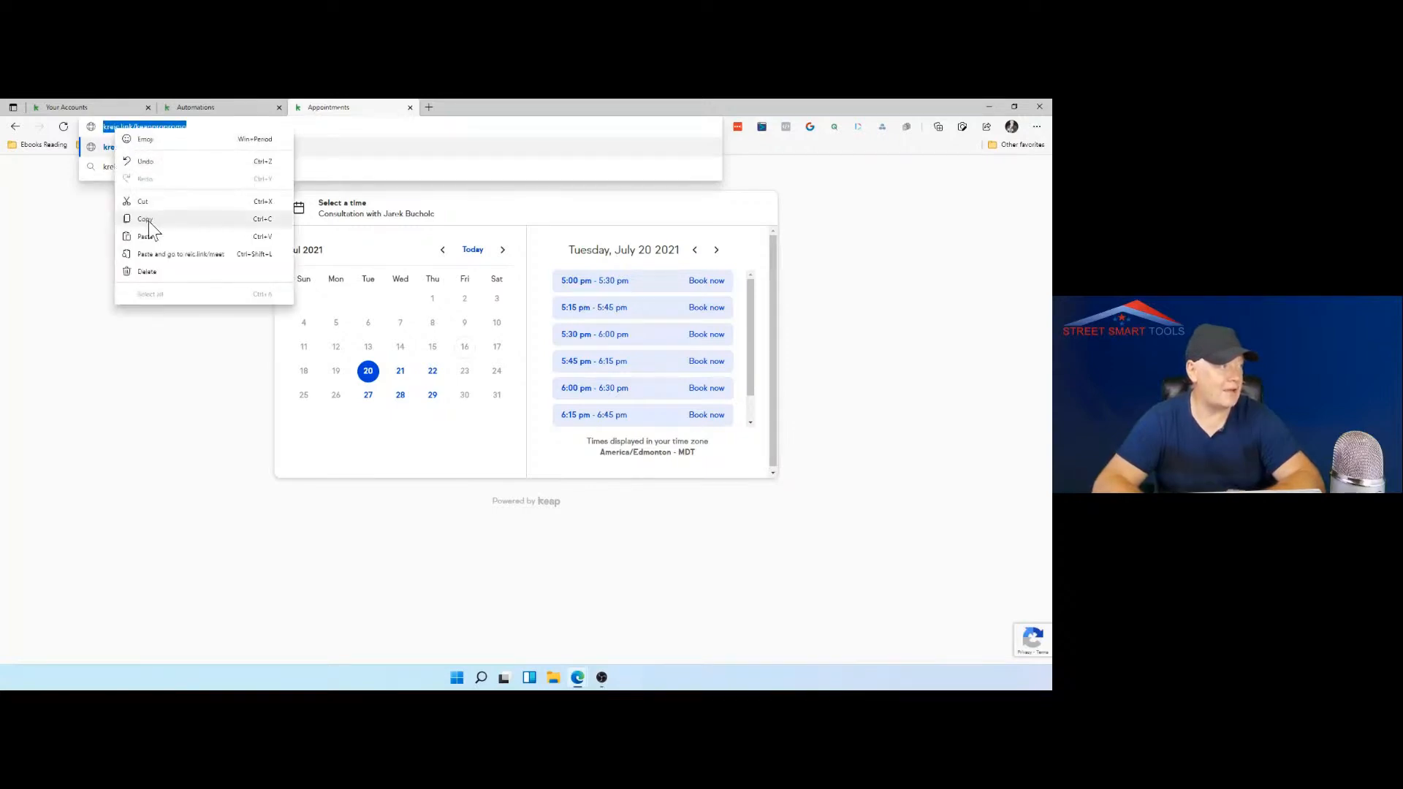
{"action": "left_click", "coordinate": [148, 221]}
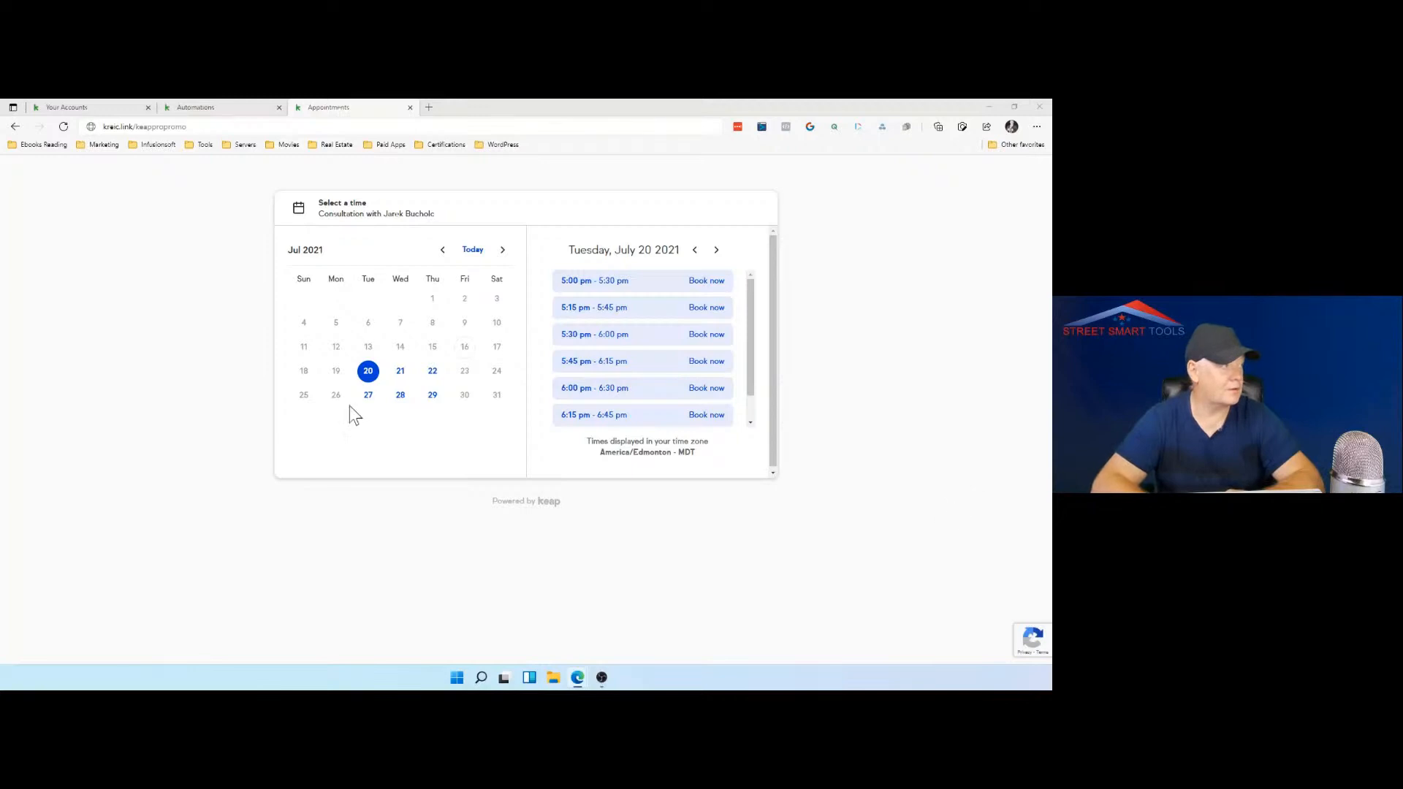
Step: Correct the web address to reic.link/keappropromo and load the page
{"action": "left_click", "coordinate": [107, 128]}
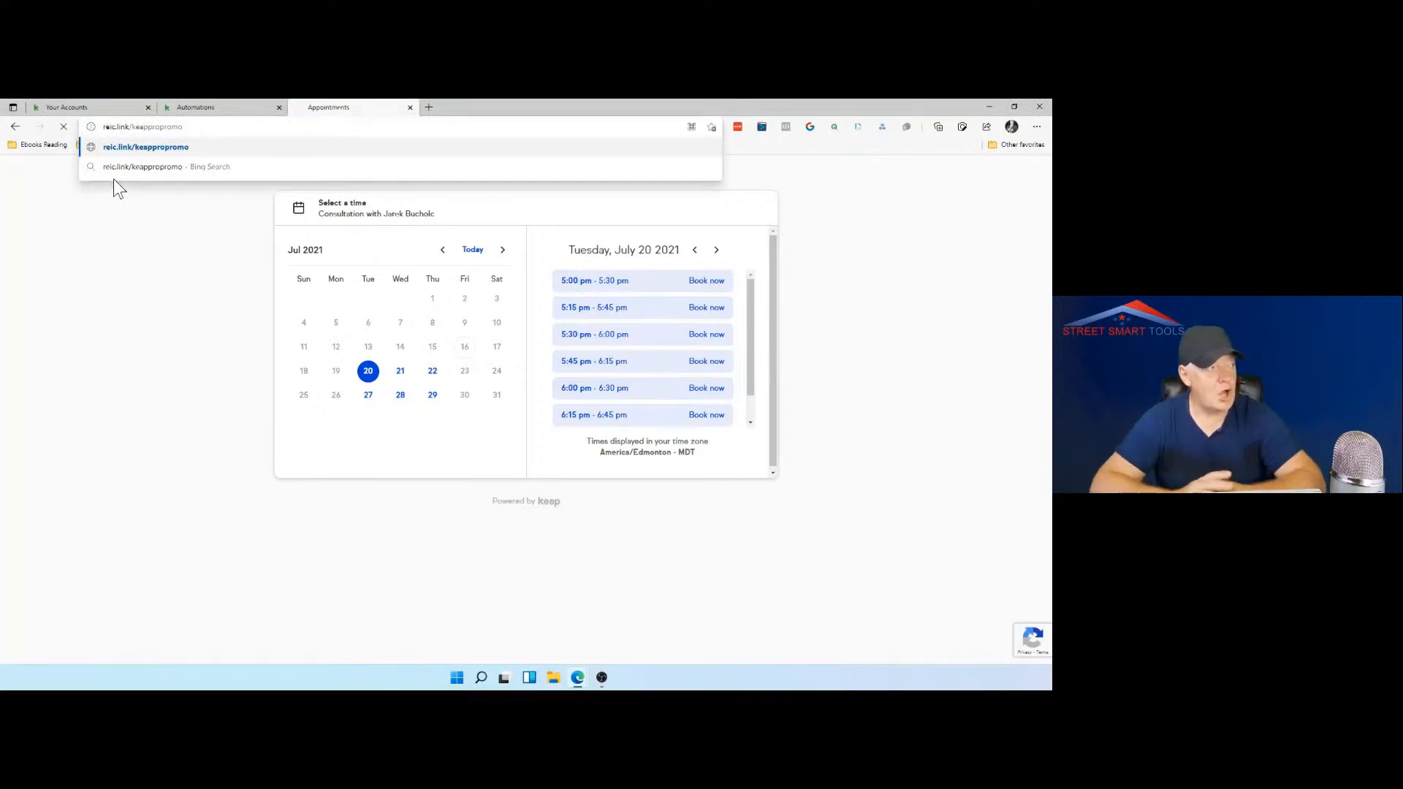
{"action": "key", "text": "Return"}
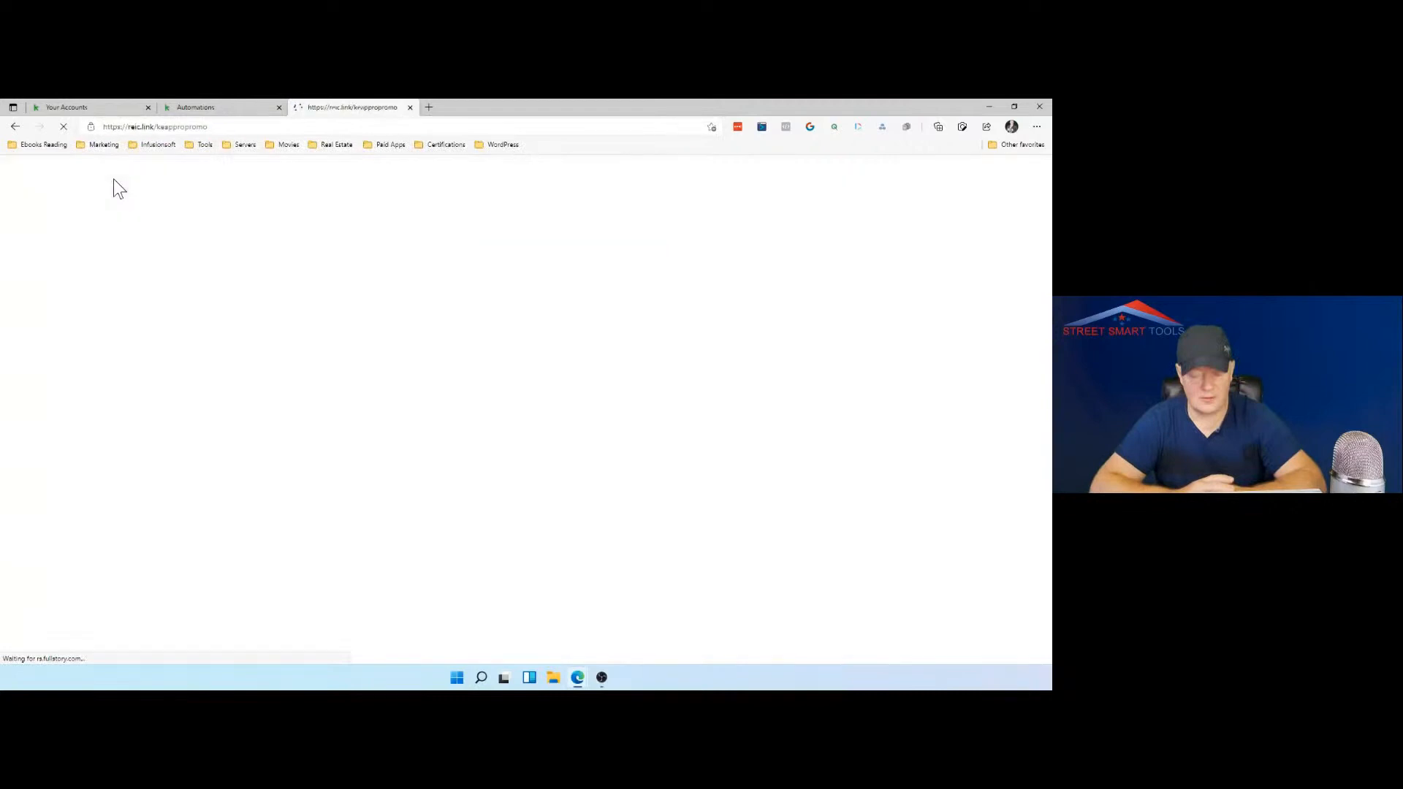
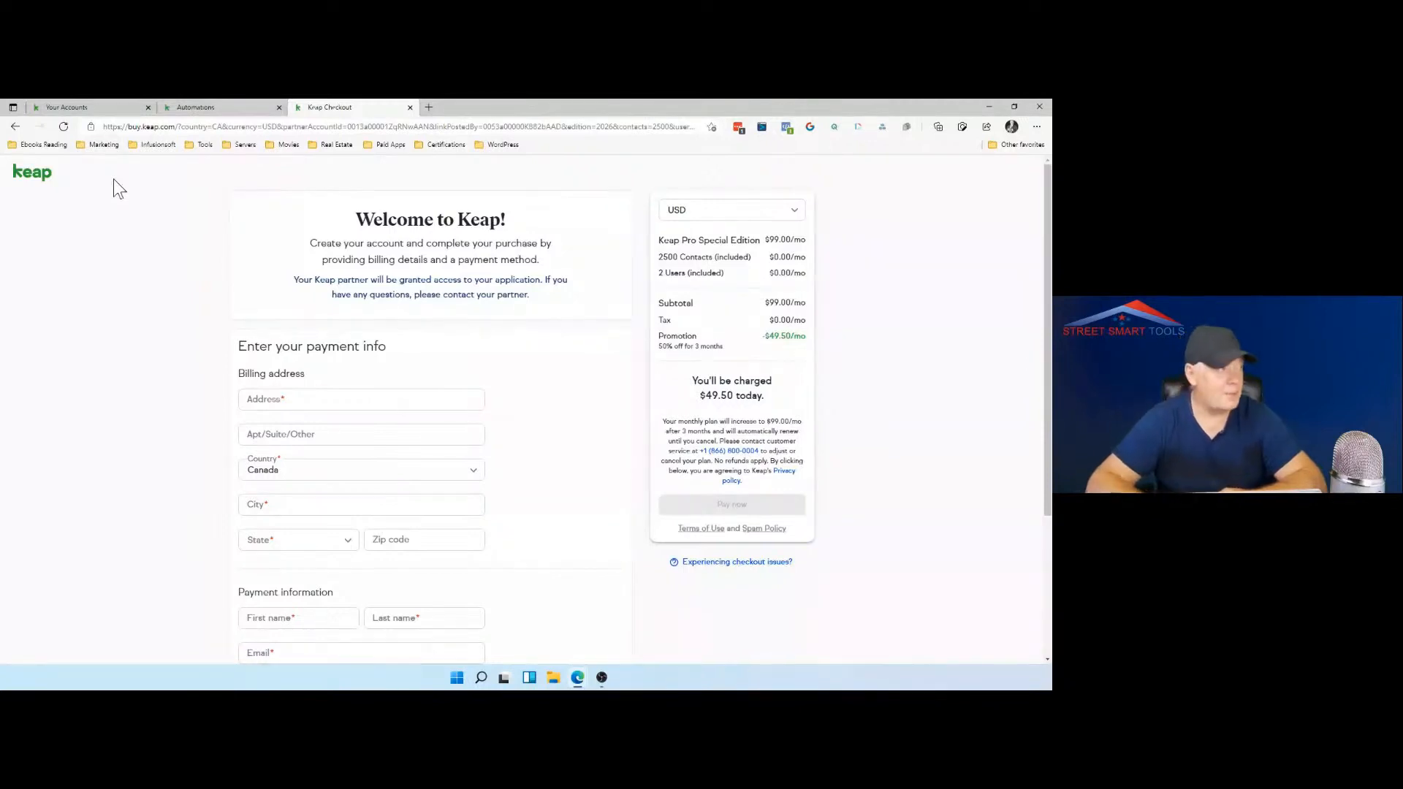
Step: Open a new browser tab and load the presenter's personal .com website
{"action": "left_click", "coordinate": [432, 109]}
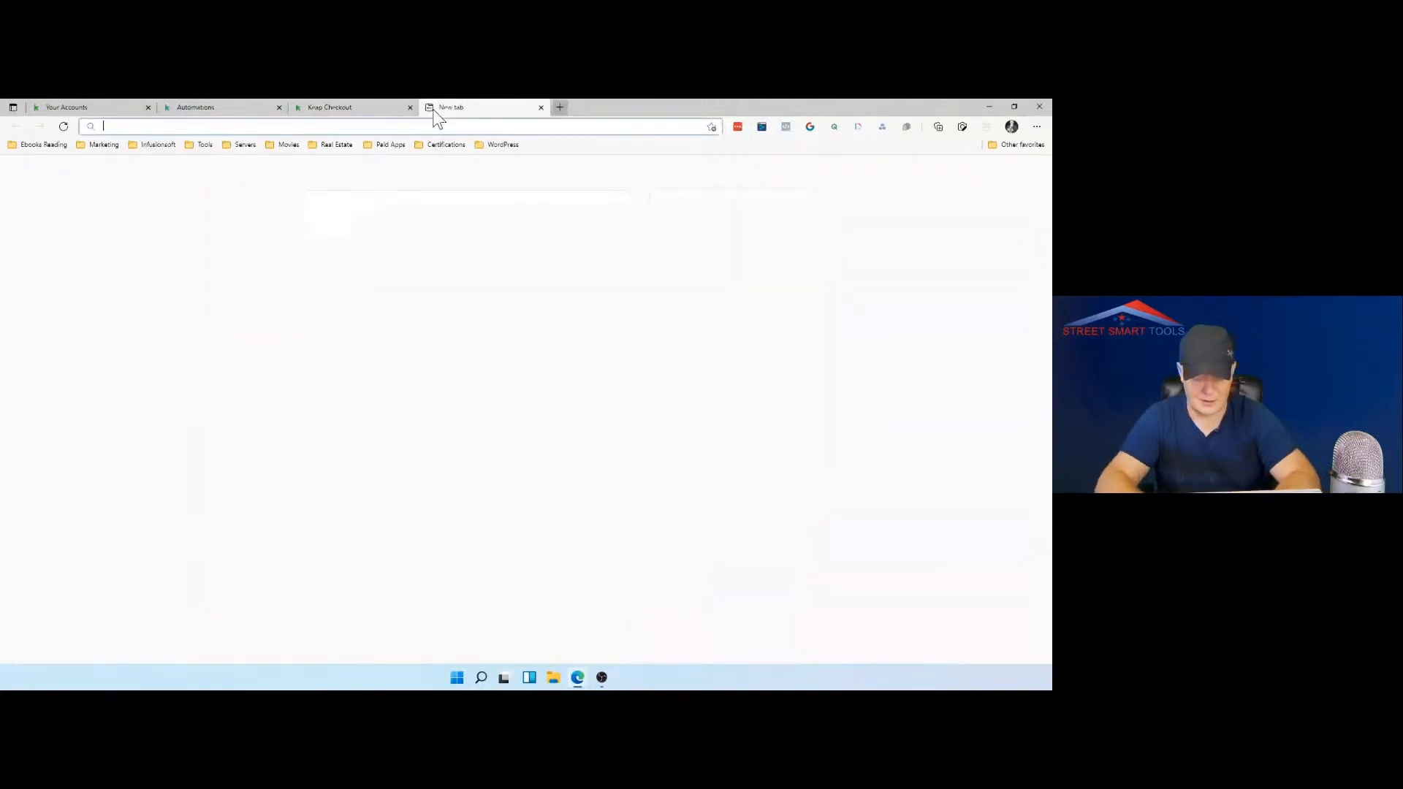
{"action": "type", "text": "jarekbucholc."}
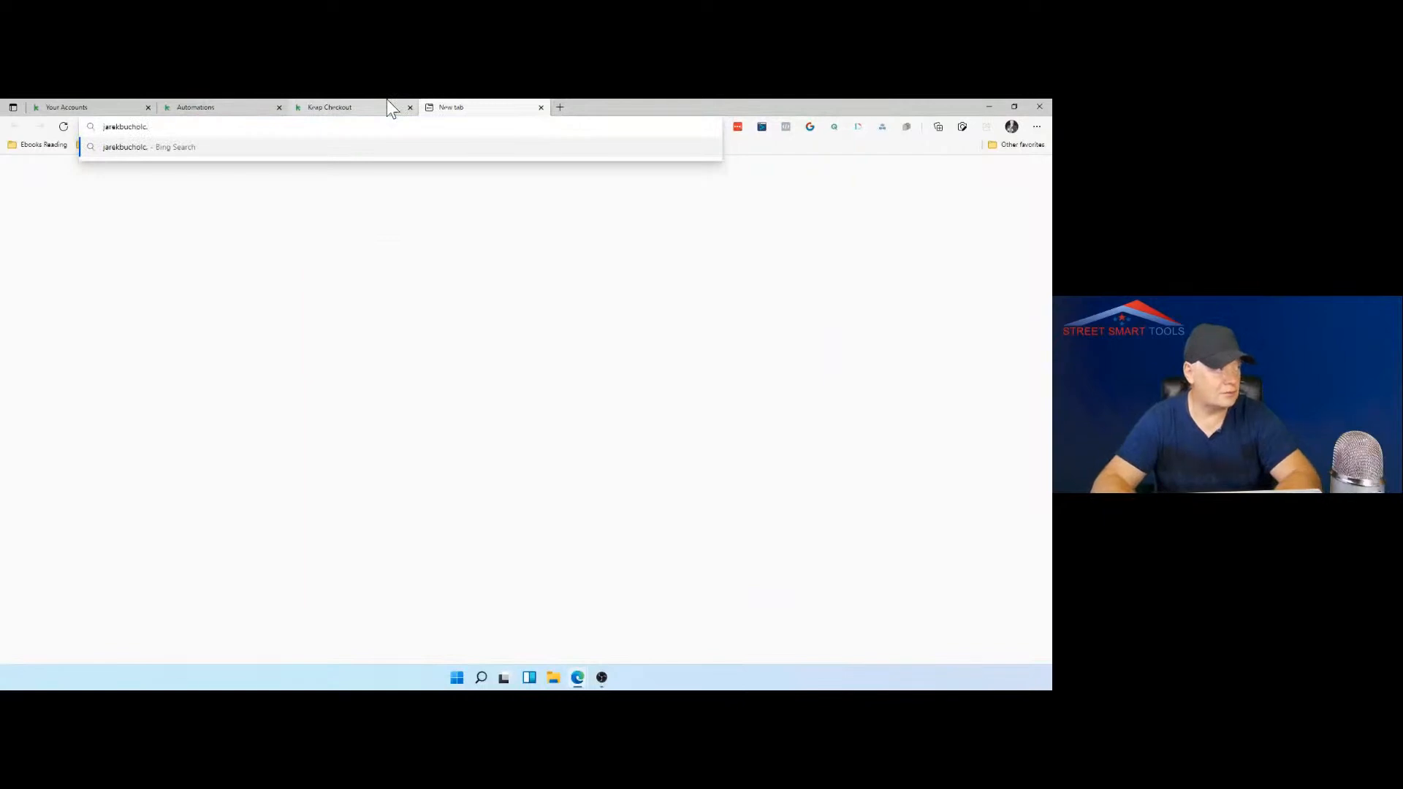
{"action": "type", "text": "com"}
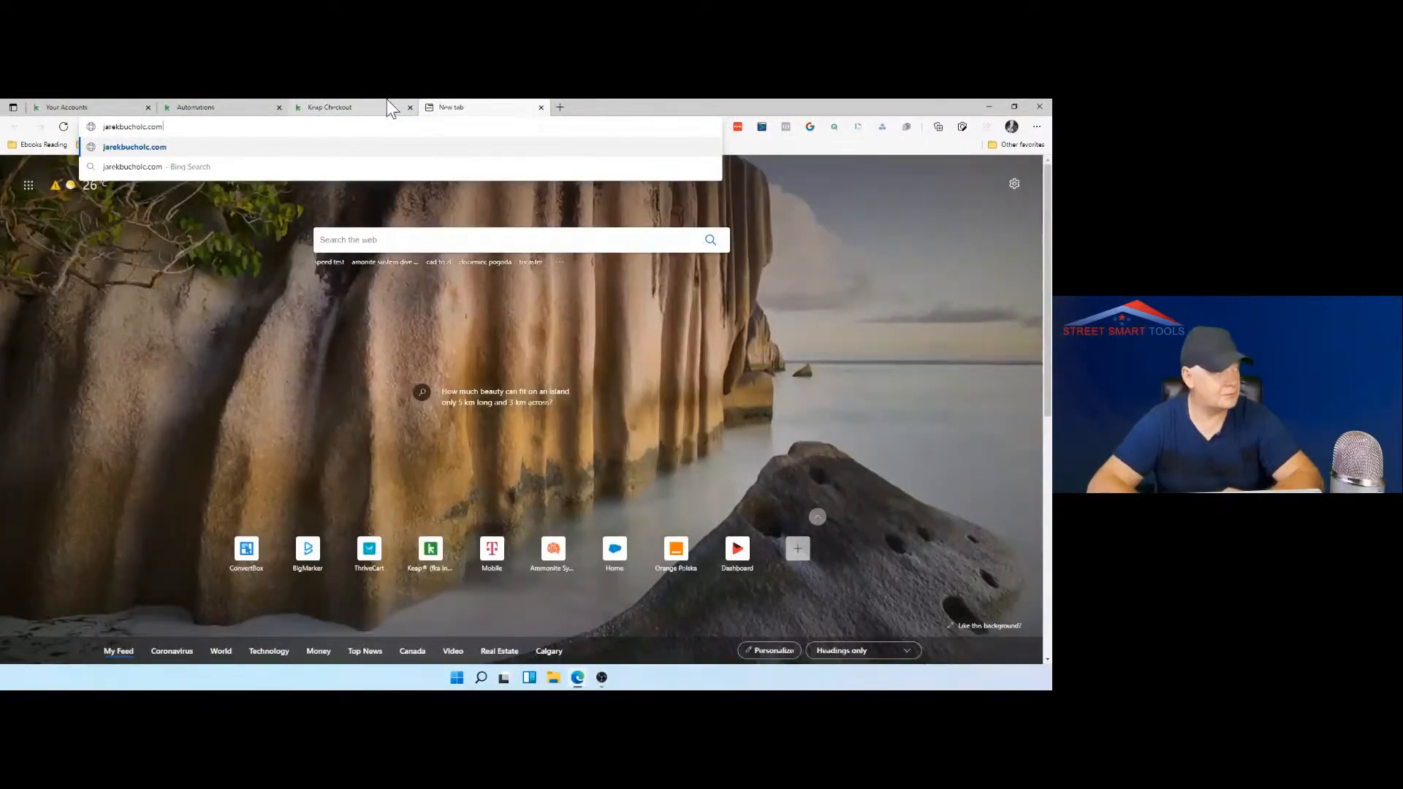
{"action": "key", "text": "Return"}
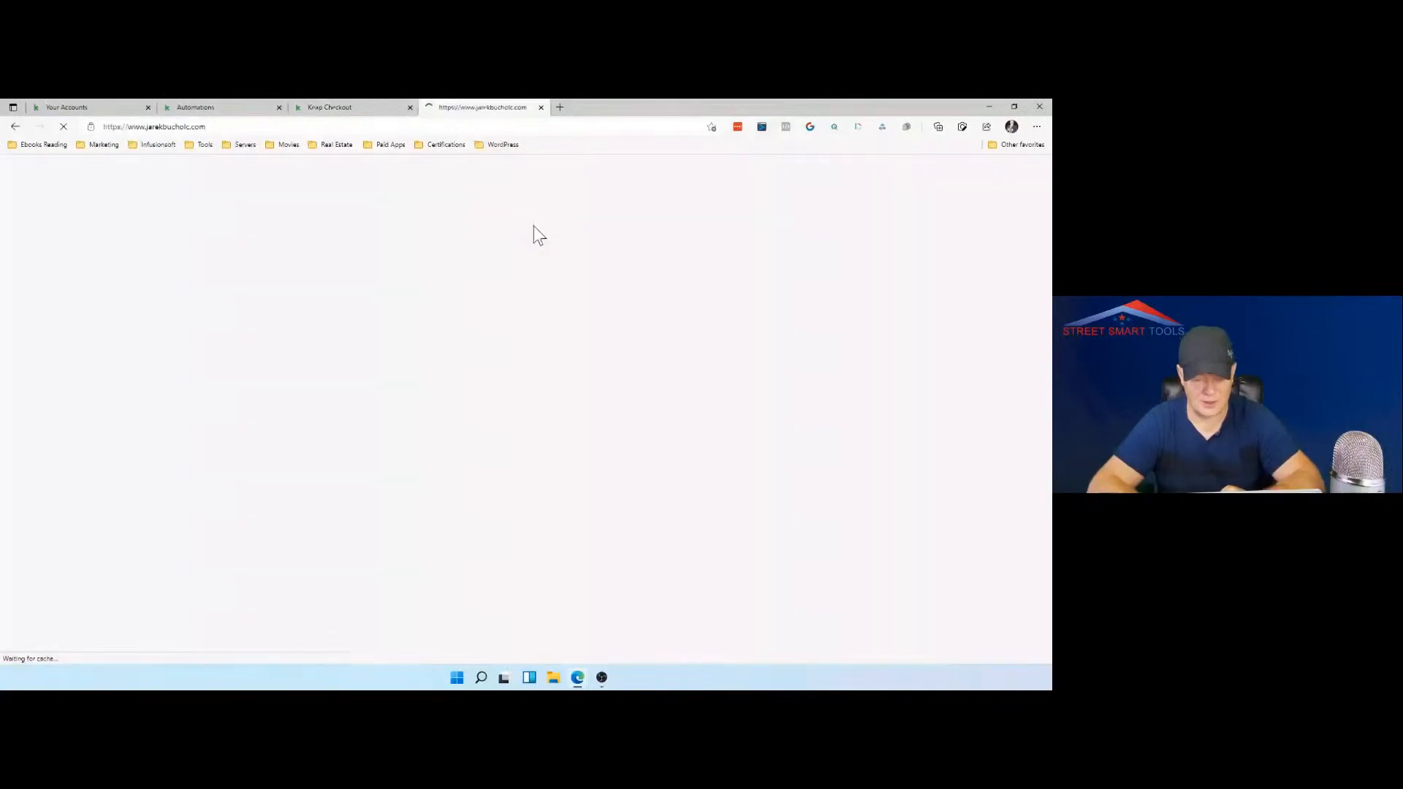